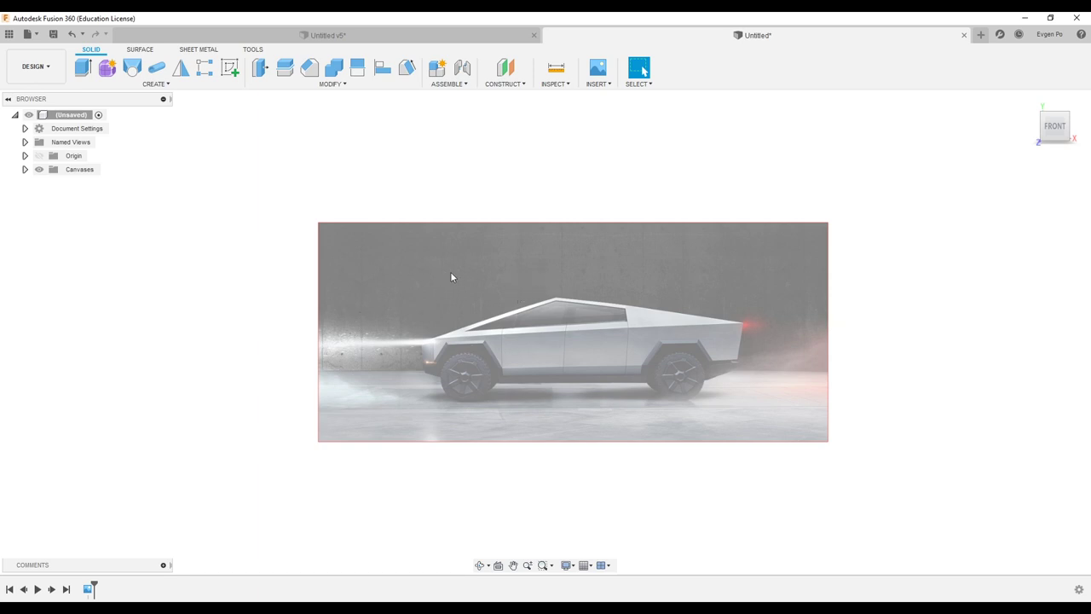
- View the Cybertruck canvas straight-on from the front and start a new sketch
scroll(458, 271, up, 2)
click(599, 83)
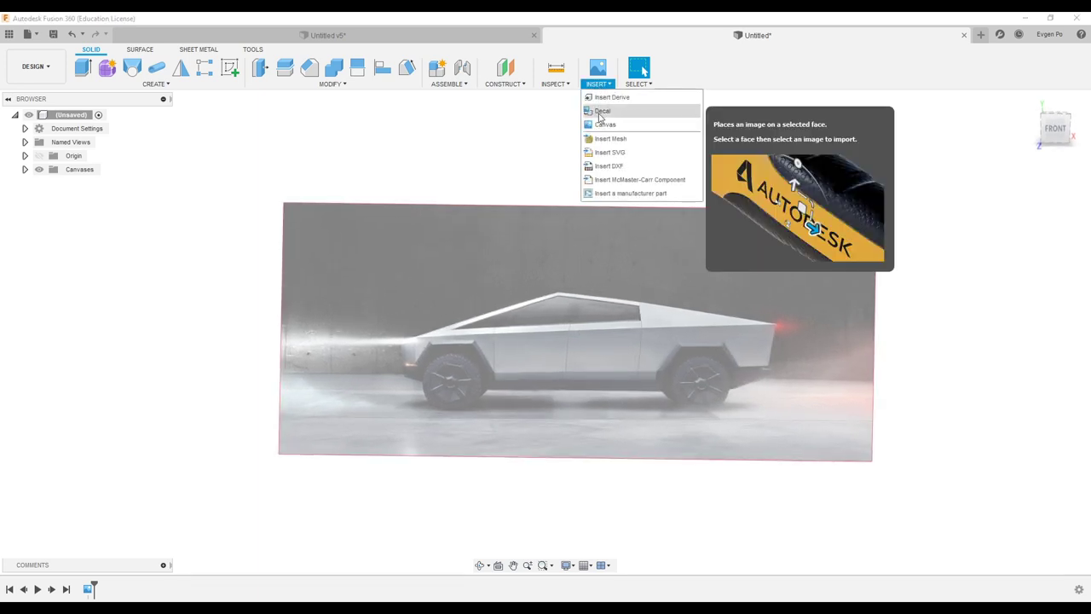
click(593, 331)
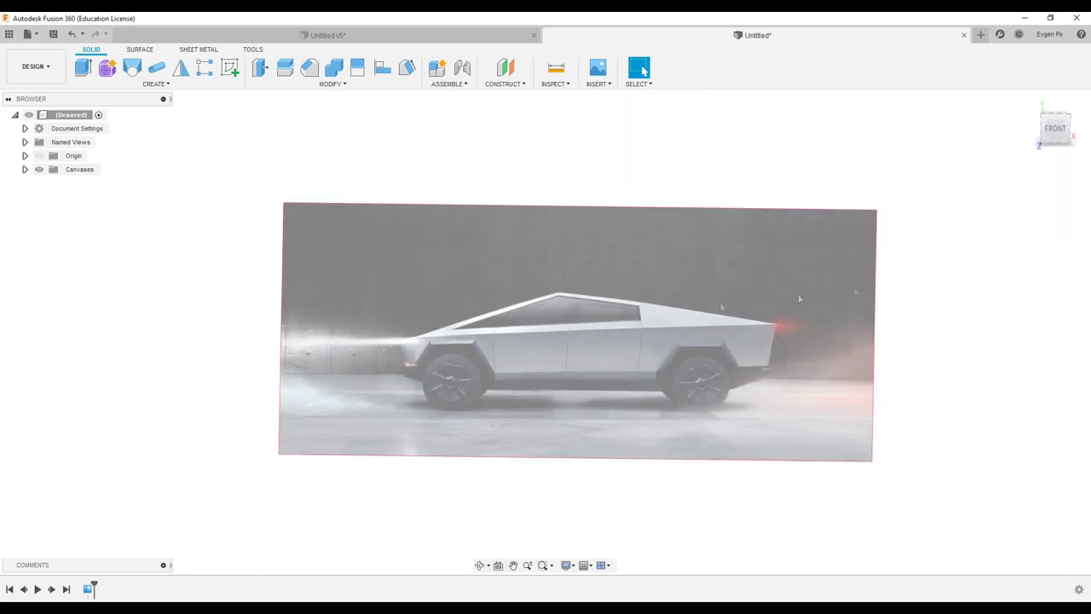
click(1055, 130)
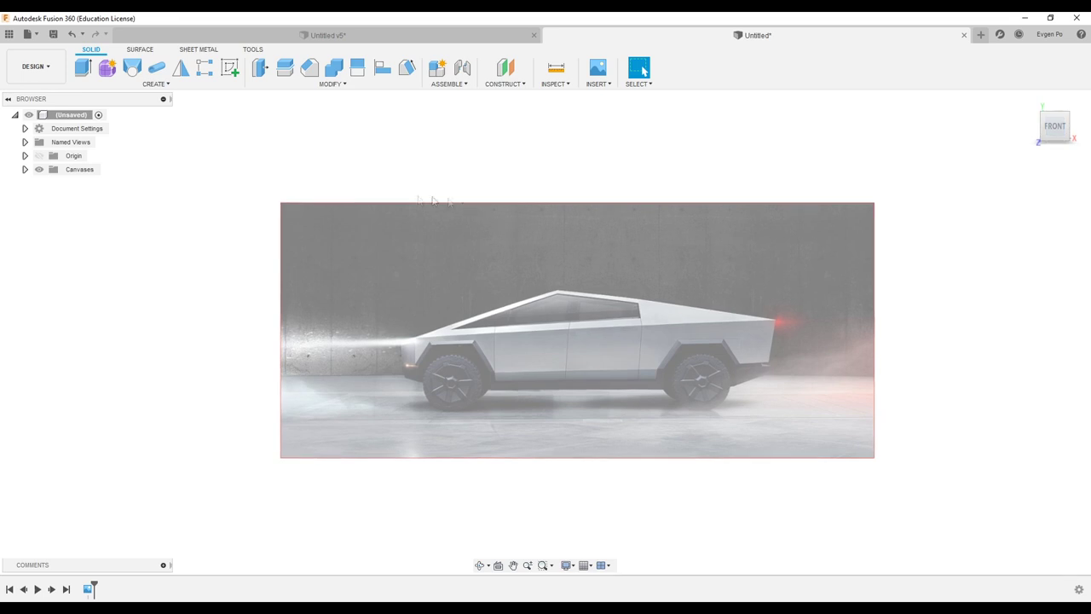
click(230, 67)
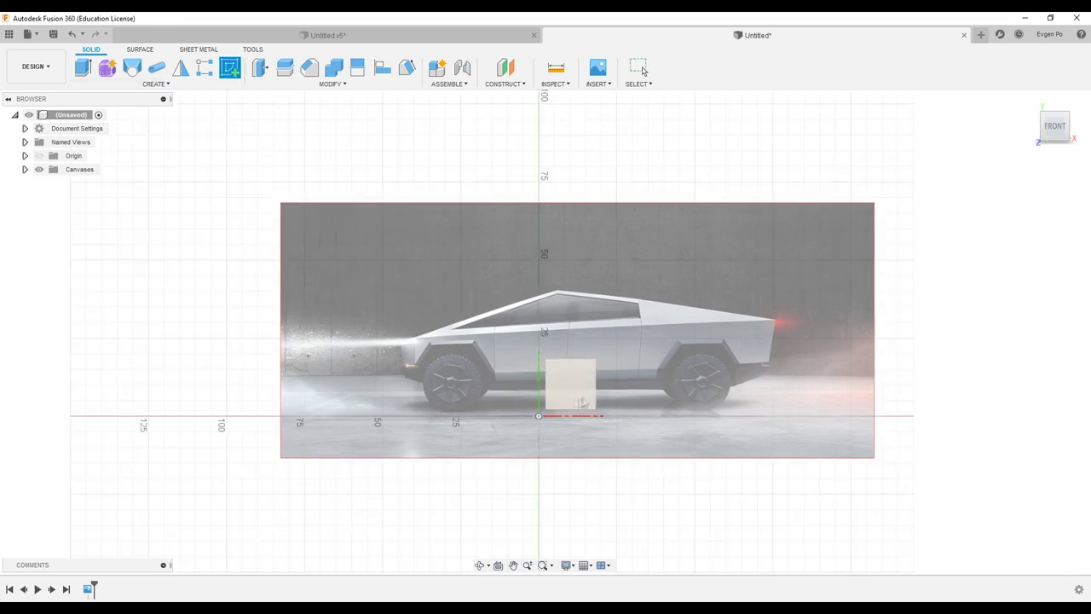
- Place the sketch on the front plane and trace the roof triangle: peak, rear tip and front point
click(582, 402)
scroll(493, 254, up, 5)
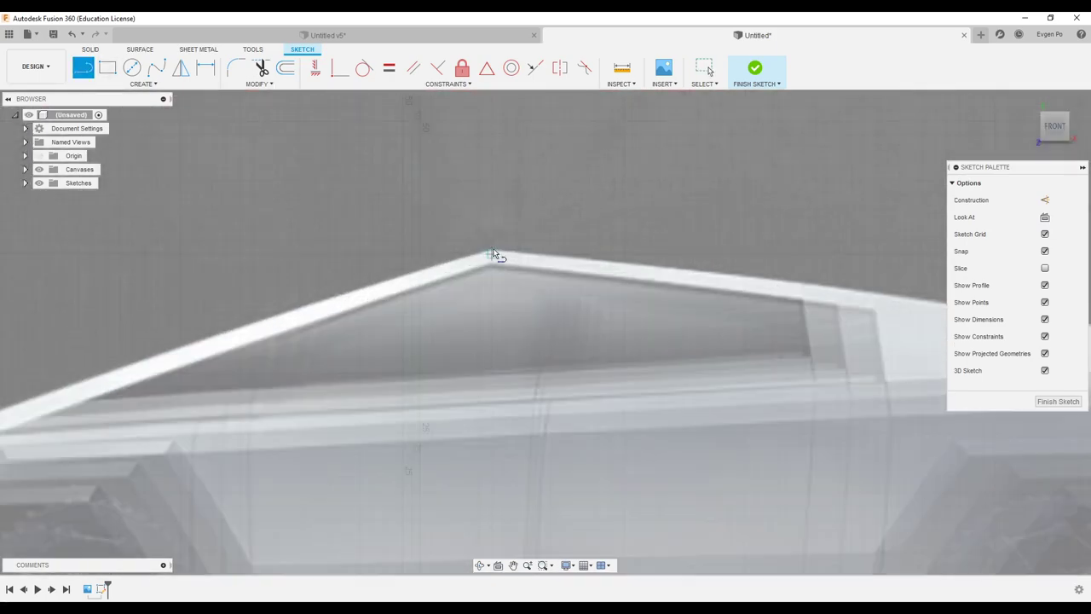
click(493, 254)
scroll(489, 251, down, 5)
scroll(792, 309, up, 2)
scroll(809, 333, down, 2)
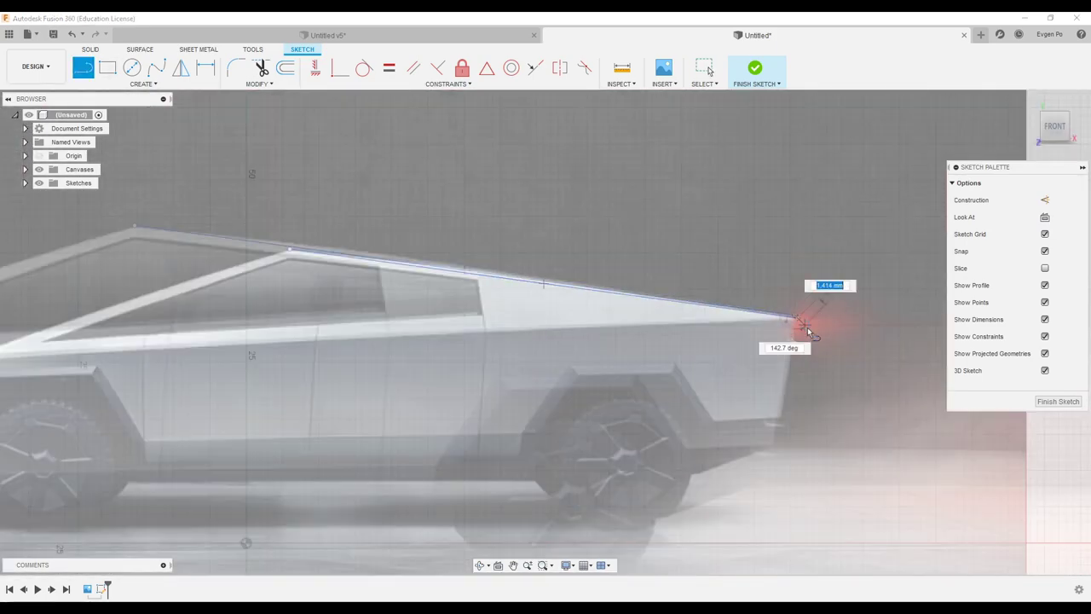
click(803, 323)
scroll(597, 342, down, 3)
scroll(365, 358, up, 3)
scroll(365, 358, up, 2)
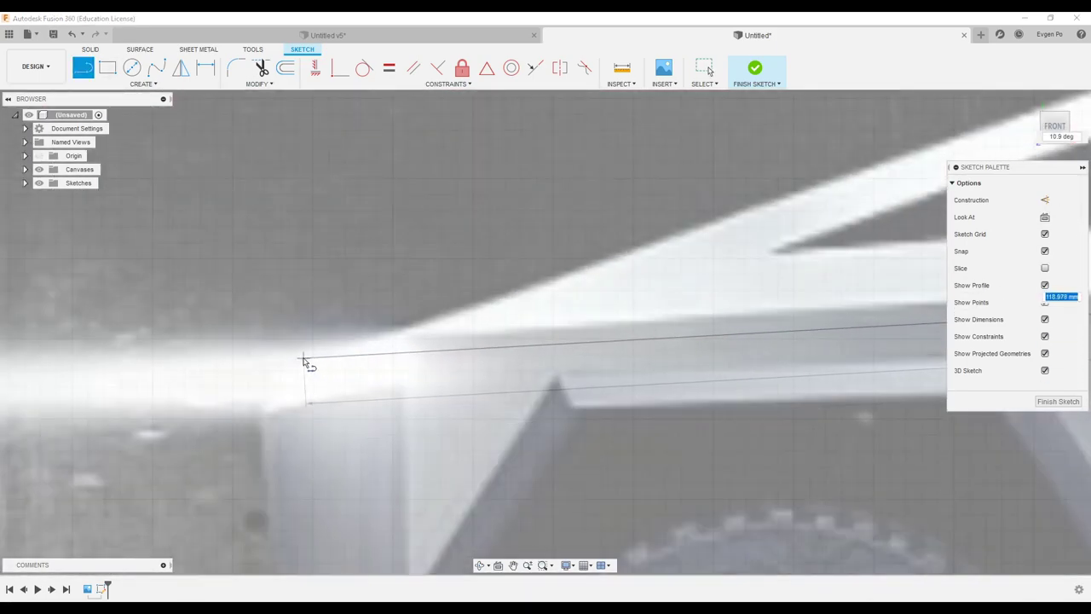
click(378, 341)
scroll(375, 341, down, 4)
scroll(358, 333, down, 2)
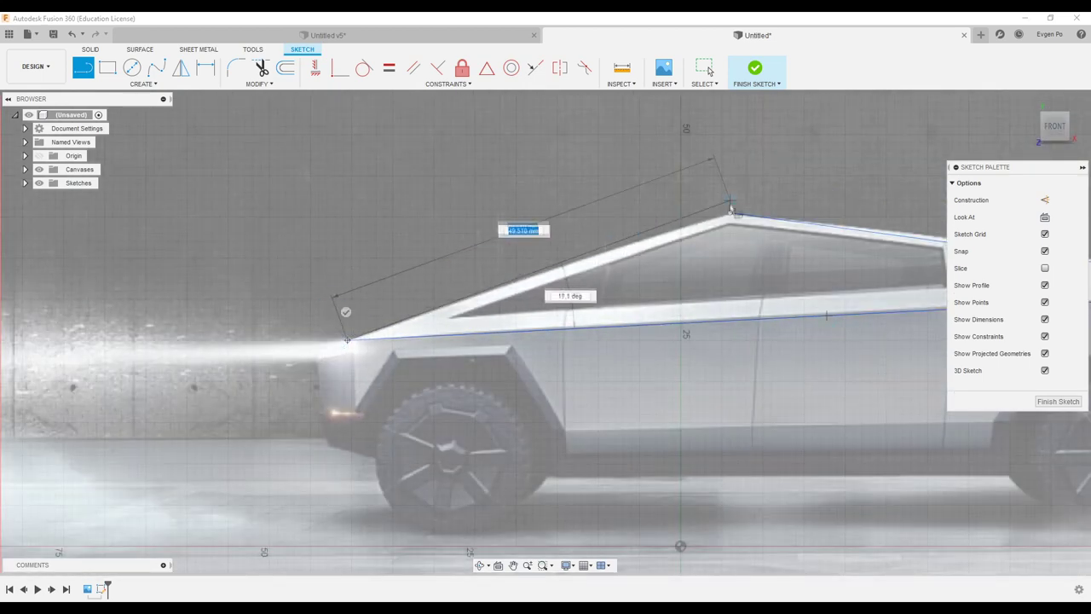
scroll(331, 347, up, 2)
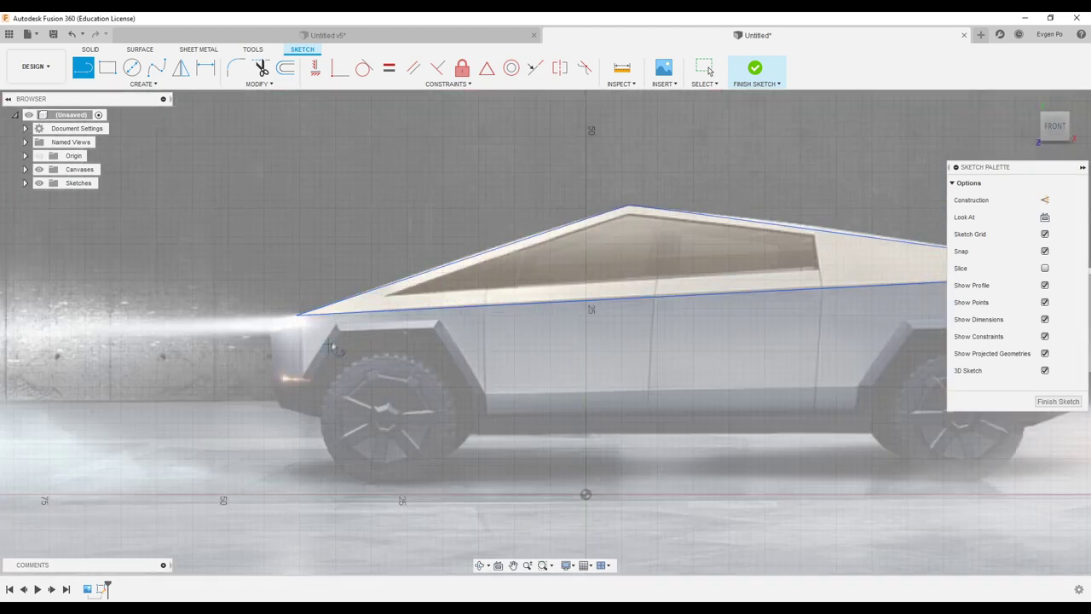
- Trace the body side with the 52 mm bottom line and the wheel-arch lines
click(486, 397)
scroll(486, 398, down, 2)
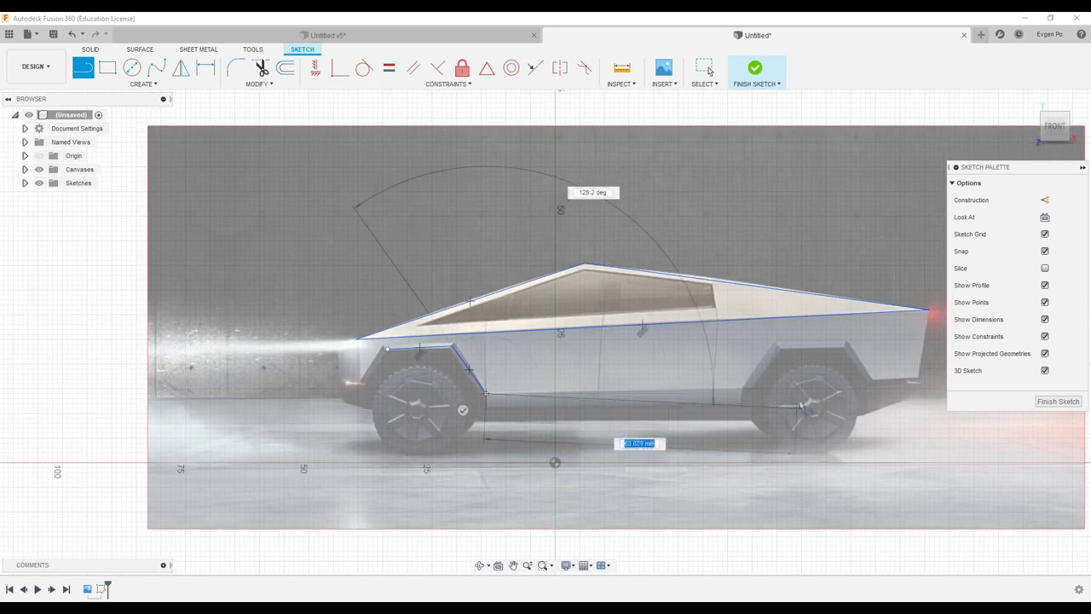
click(745, 395)
click(776, 345)
click(847, 346)
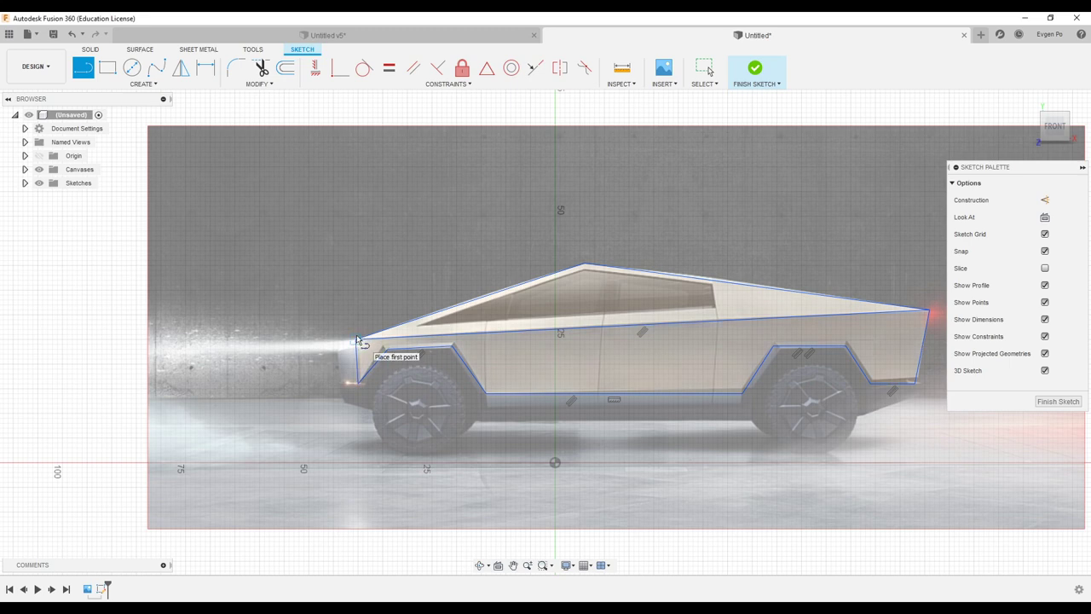
scroll(339, 352, up, 3)
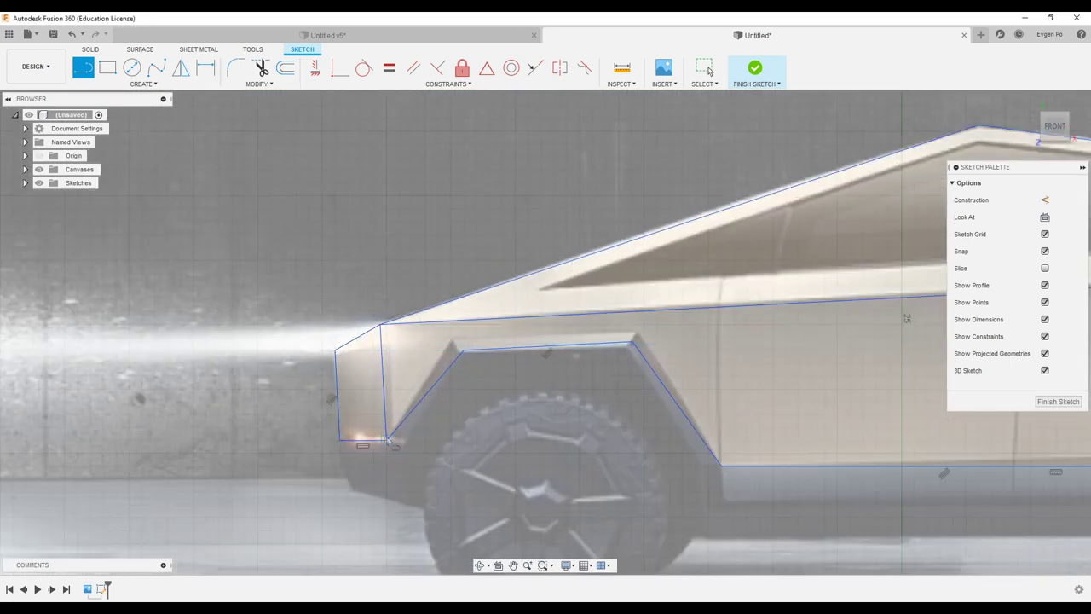
scroll(324, 278, down, 3)
scroll(657, 389, up, 3)
scroll(657, 390, up, 3)
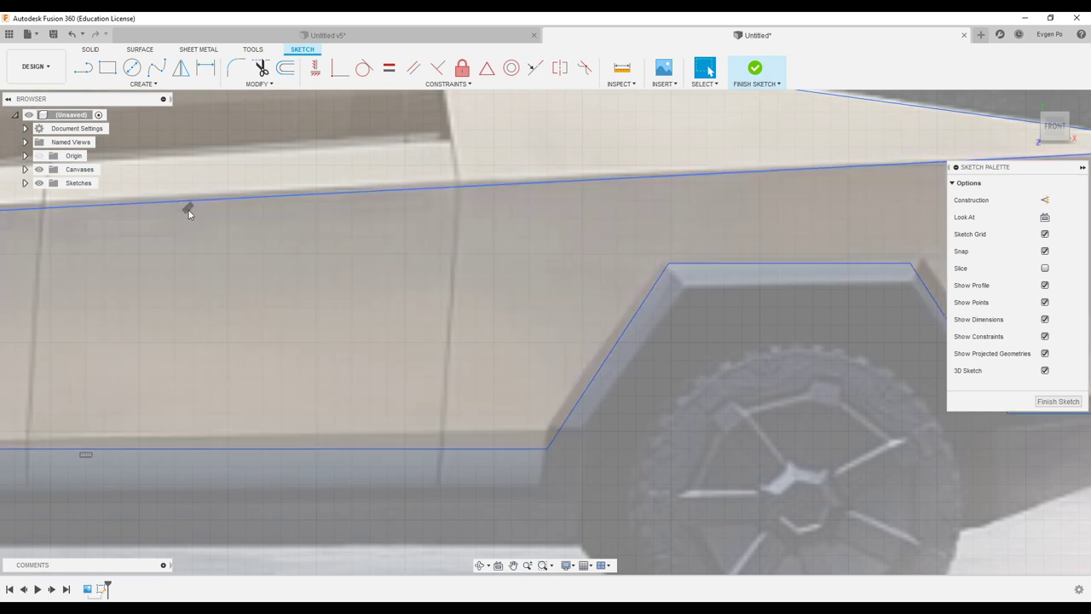
- Adjust the wheel-arch corner points so both arches hug the photo's arch edges
scroll(416, 479, down, 2)
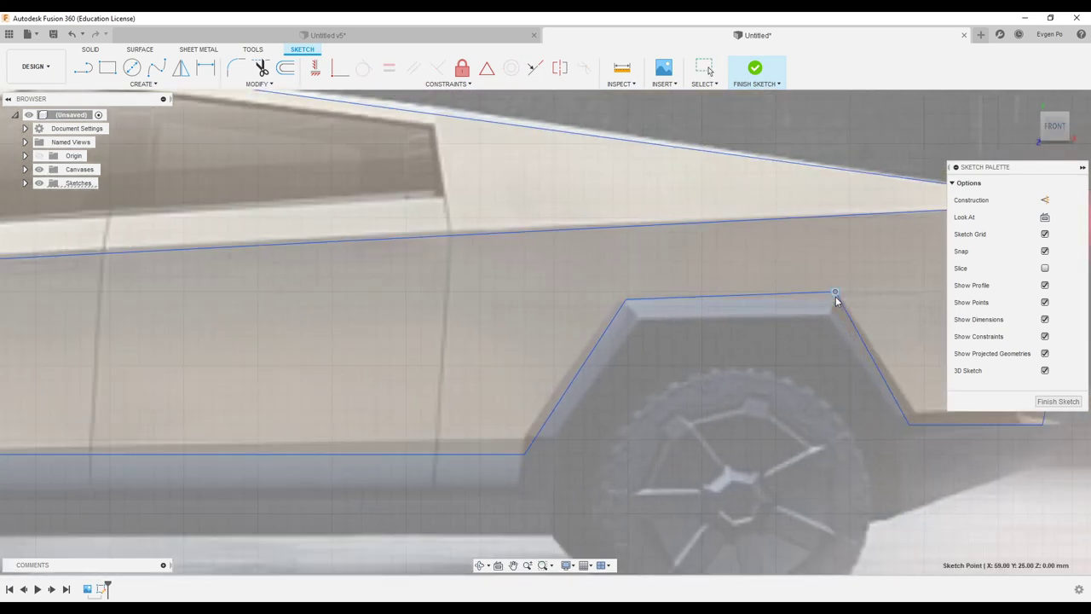
scroll(525, 440, down, 2)
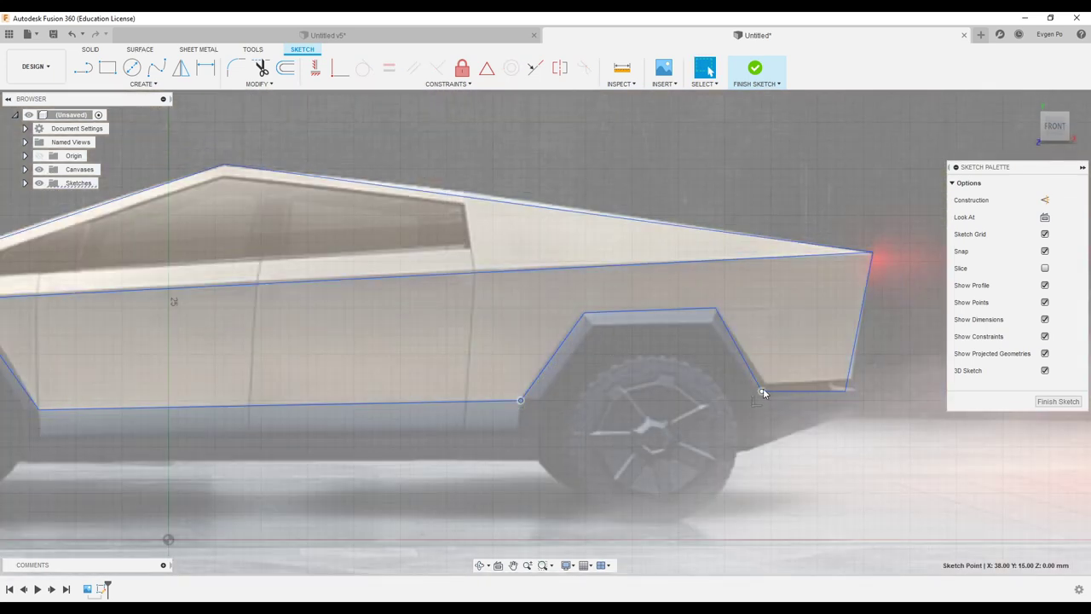
scroll(765, 388, up, 3)
scroll(676, 392, down, 1)
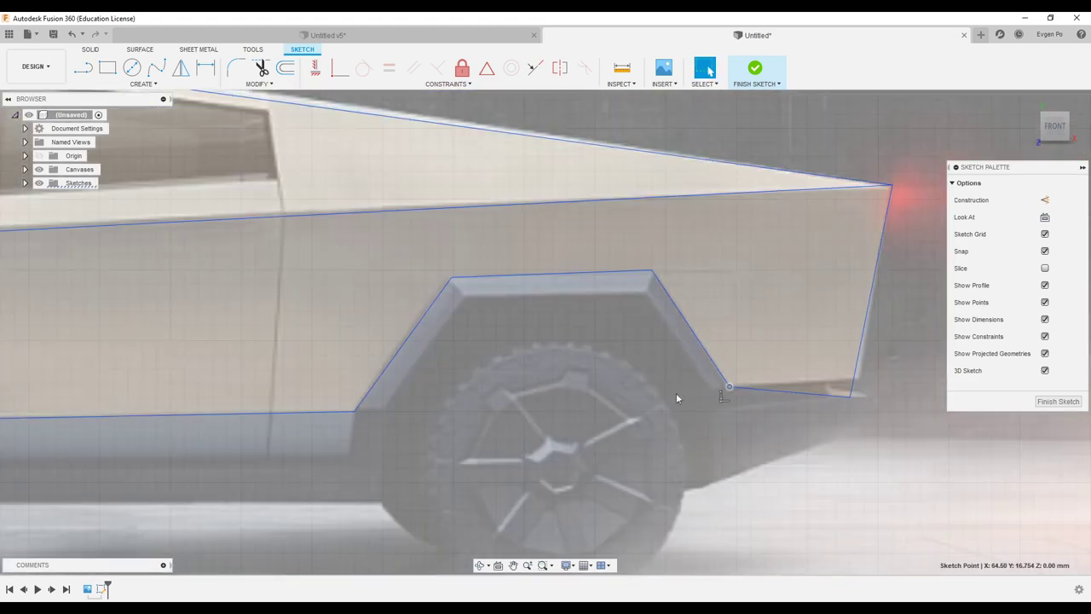
scroll(849, 399, up, 2)
scroll(849, 402, down, 2)
scroll(921, 363, down, 2)
scroll(256, 341, up, 2)
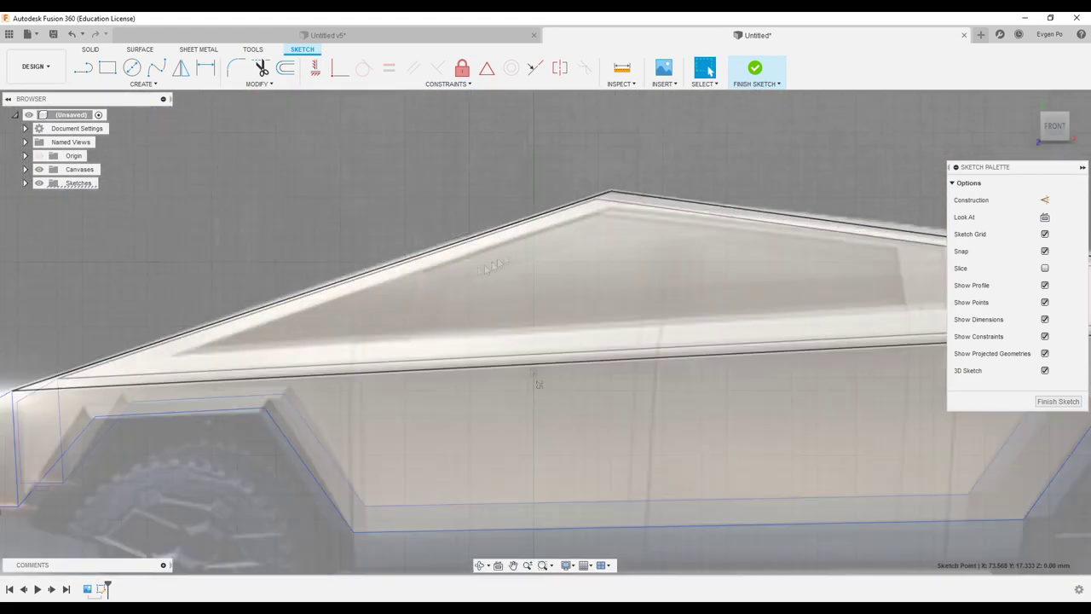
scroll(134, 433, down, 2)
scroll(134, 433, up, 3)
scroll(309, 390, down, 1)
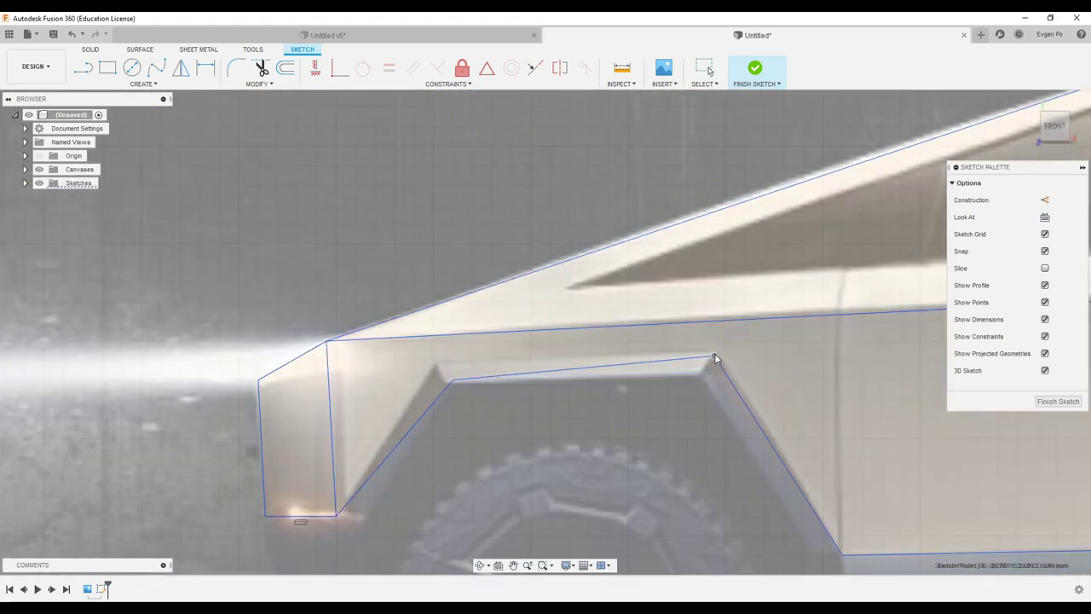
scroll(439, 367, down, 2)
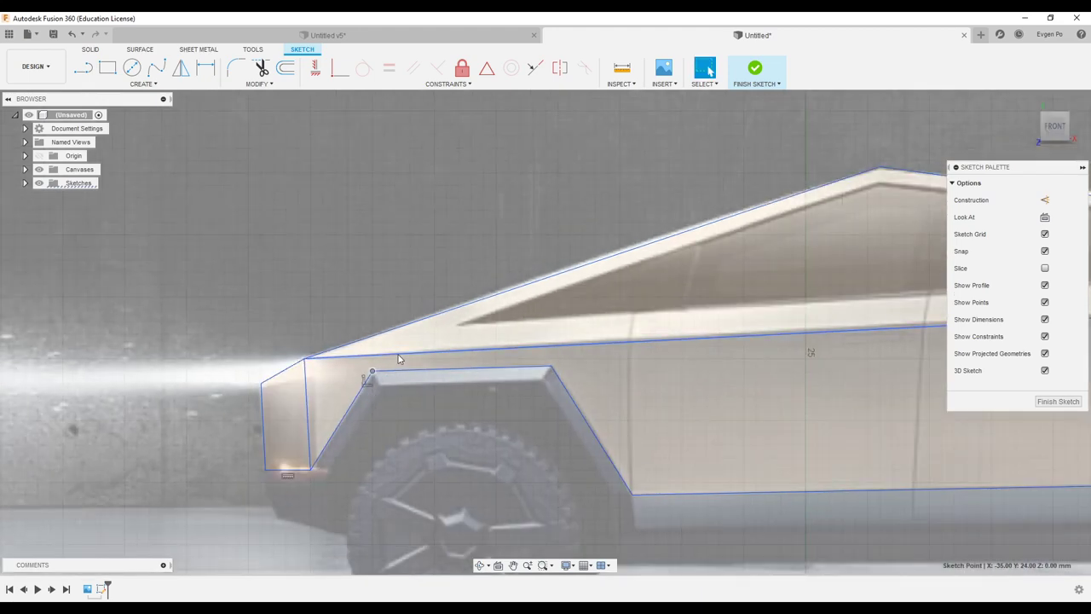
scroll(399, 359, down, 2)
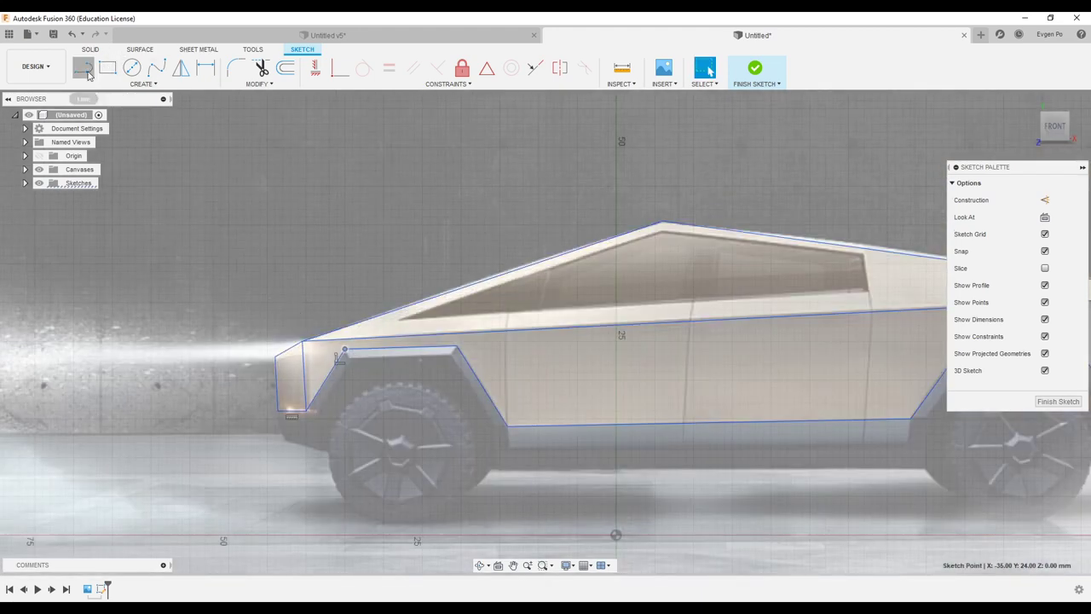
click(83, 68)
scroll(360, 348, up, 2)
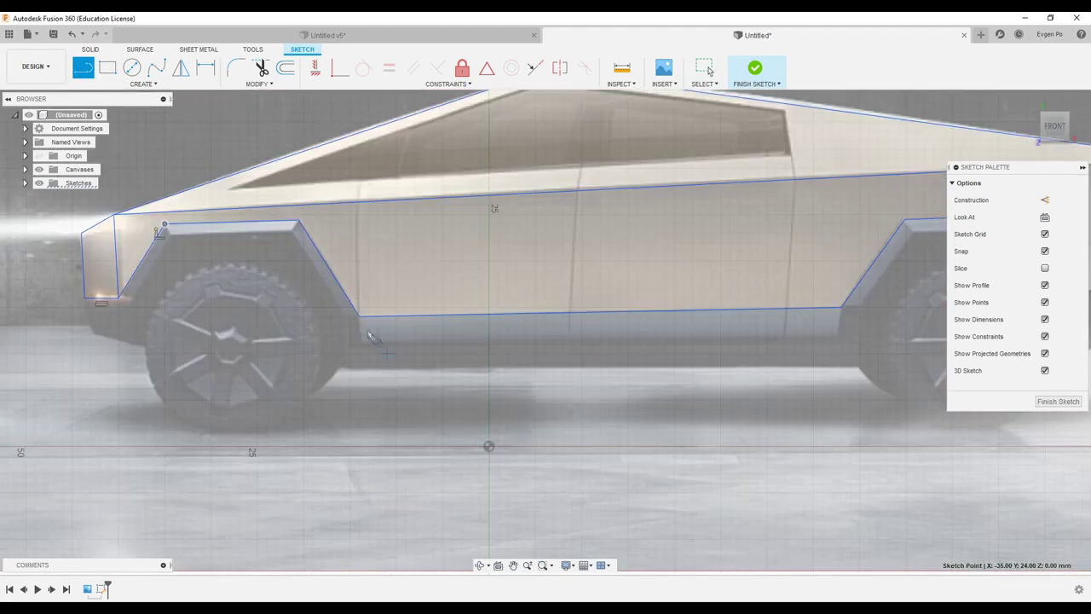
- Close the lower side-panel outline between the wheel arches
click(842, 368)
scroll(843, 369, up, 1)
click(317, 369)
click(316, 345)
scroll(324, 358, down, 3)
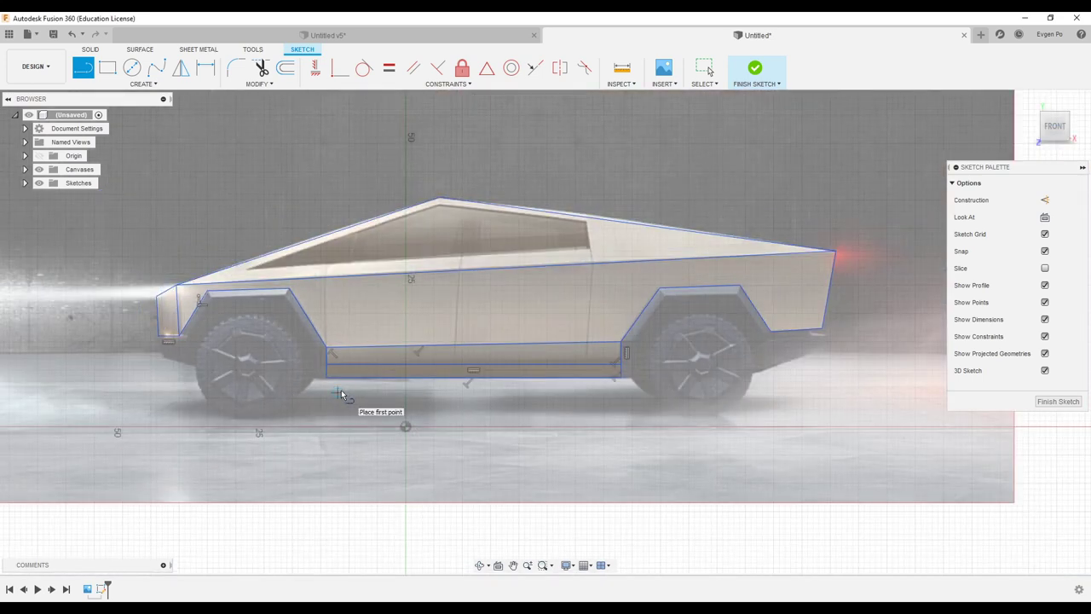
scroll(721, 341, up, 4)
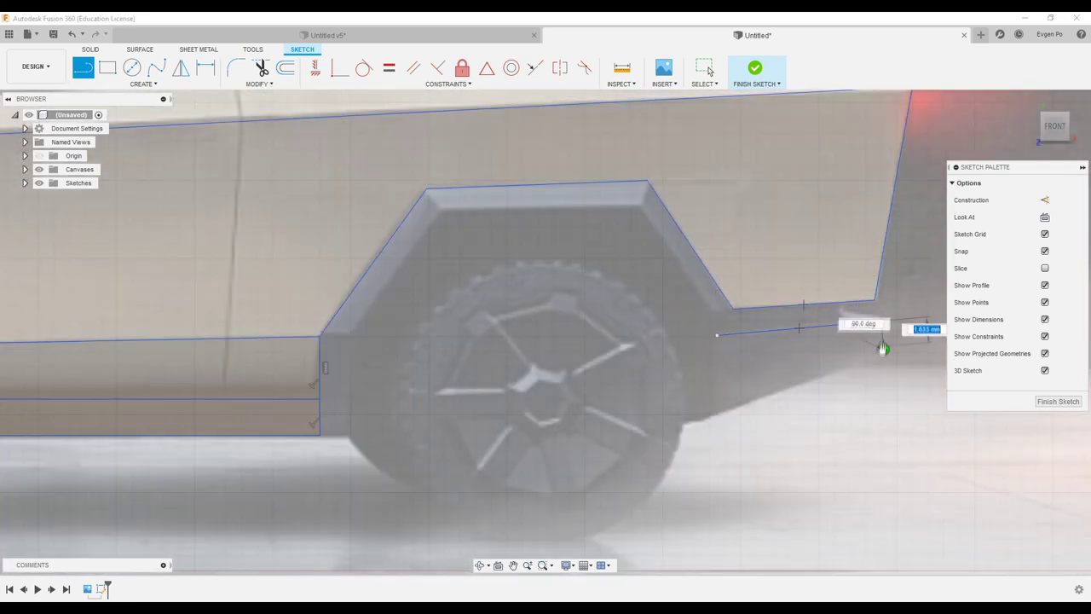
- Draw a closed rear bumper outline behind the back wheel and finish the sketch
click(884, 345)
scroll(883, 345, up, 3)
click(883, 359)
click(516, 496)
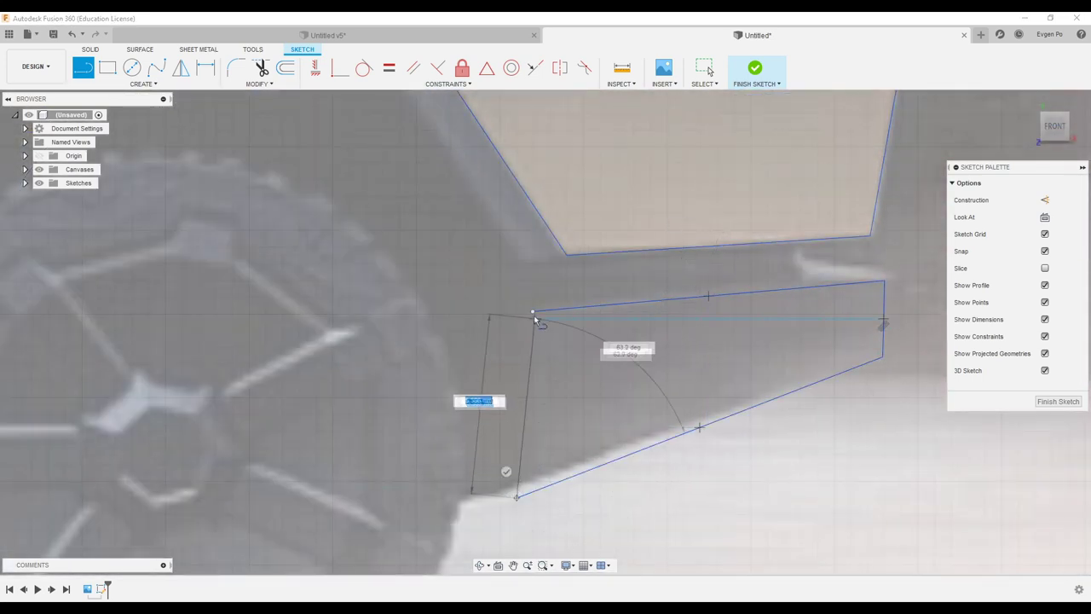
click(533, 313)
key(Escape)
scroll(537, 322, down, 5)
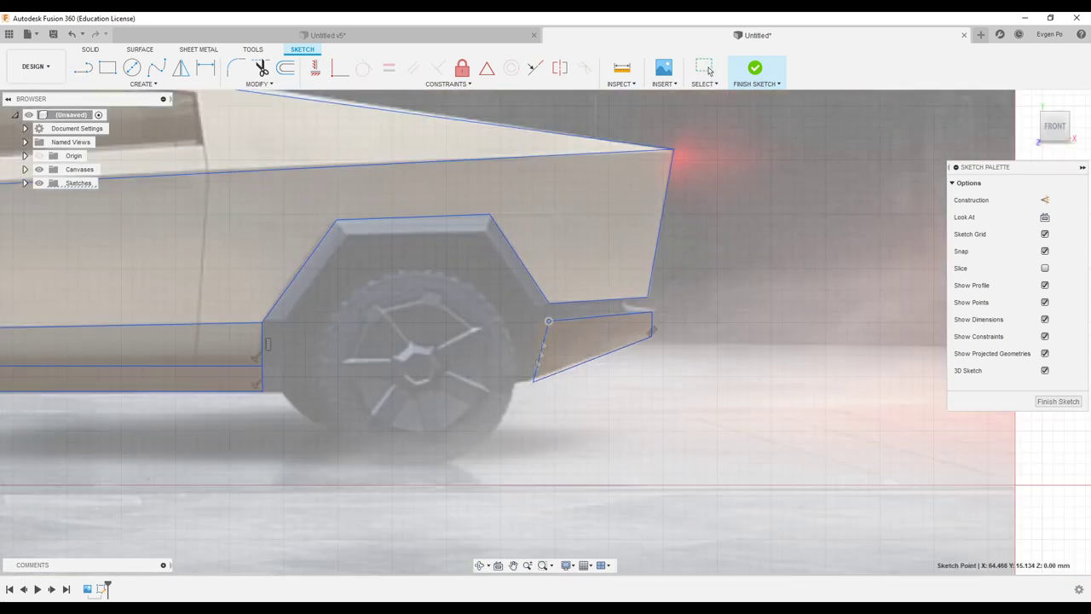
scroll(751, 392, down, 5)
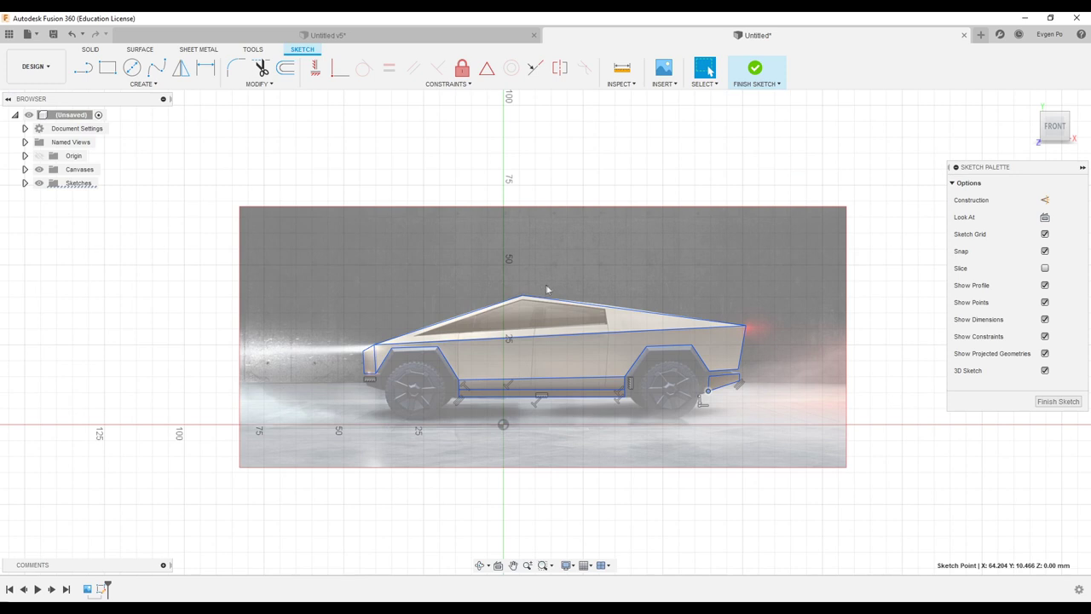
click(89, 49)
- Extrude the roof-and-window profile symmetrically to 17 mm as the first solid body
click(106, 68)
click(493, 266)
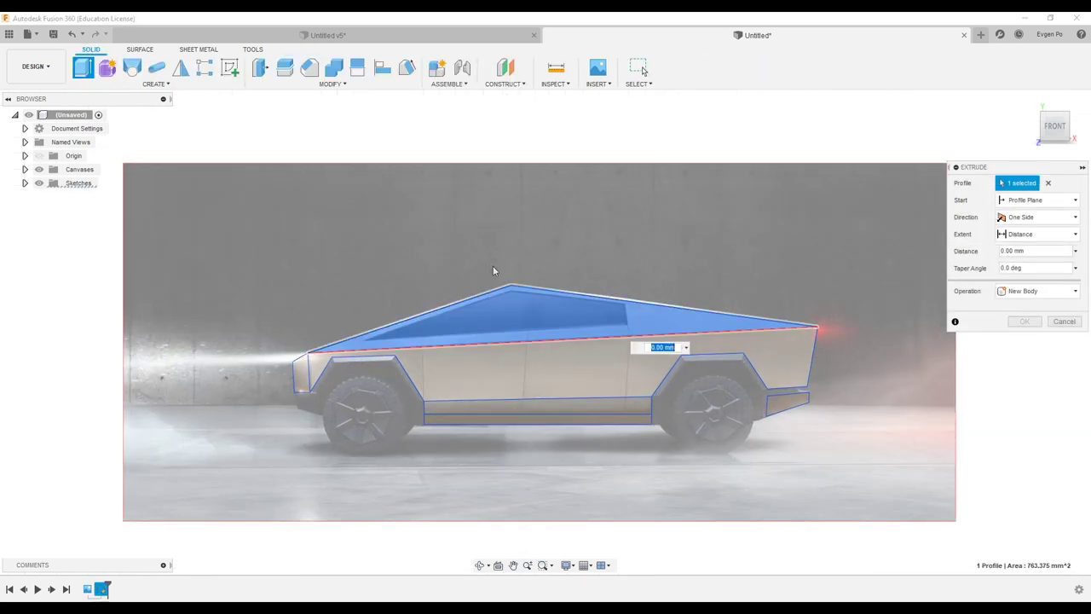
shift+middle_drag(534, 281, 500, 256)
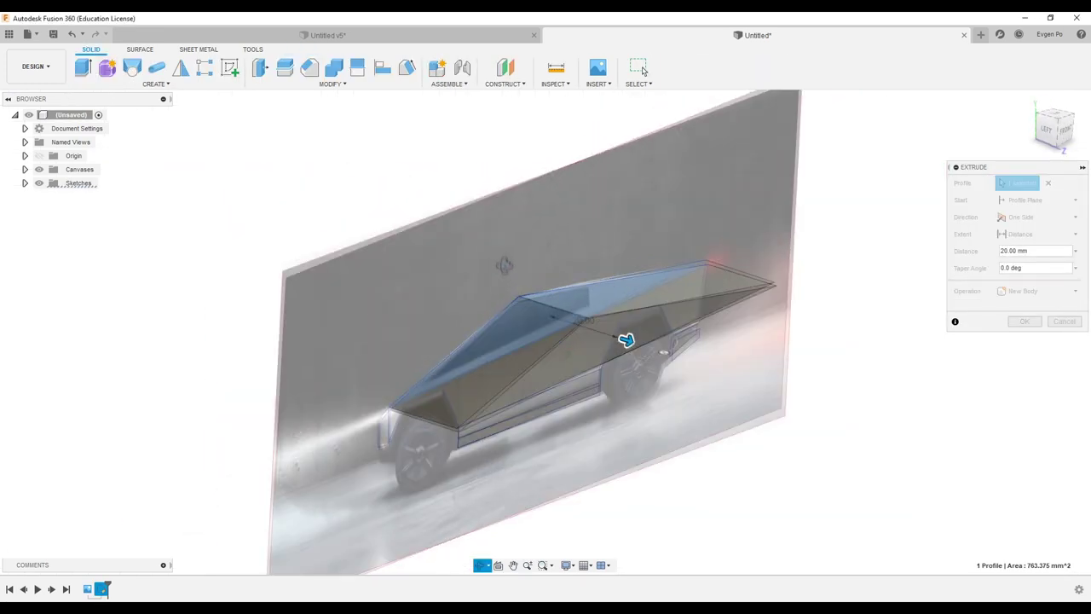
click(1006, 222)
click(1023, 250)
click(1048, 127)
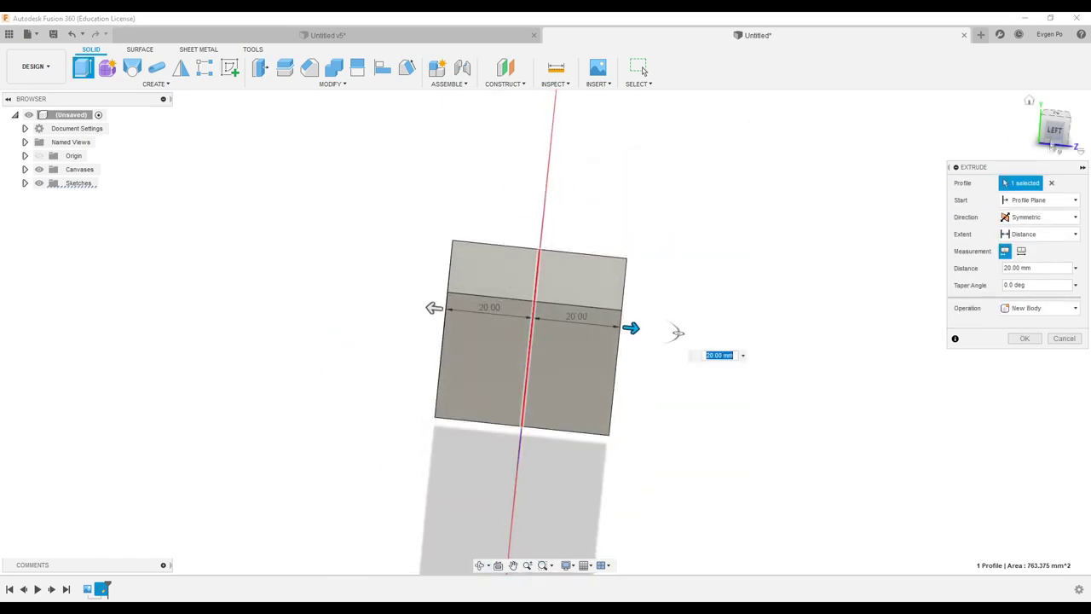
drag(628, 313, 599, 316)
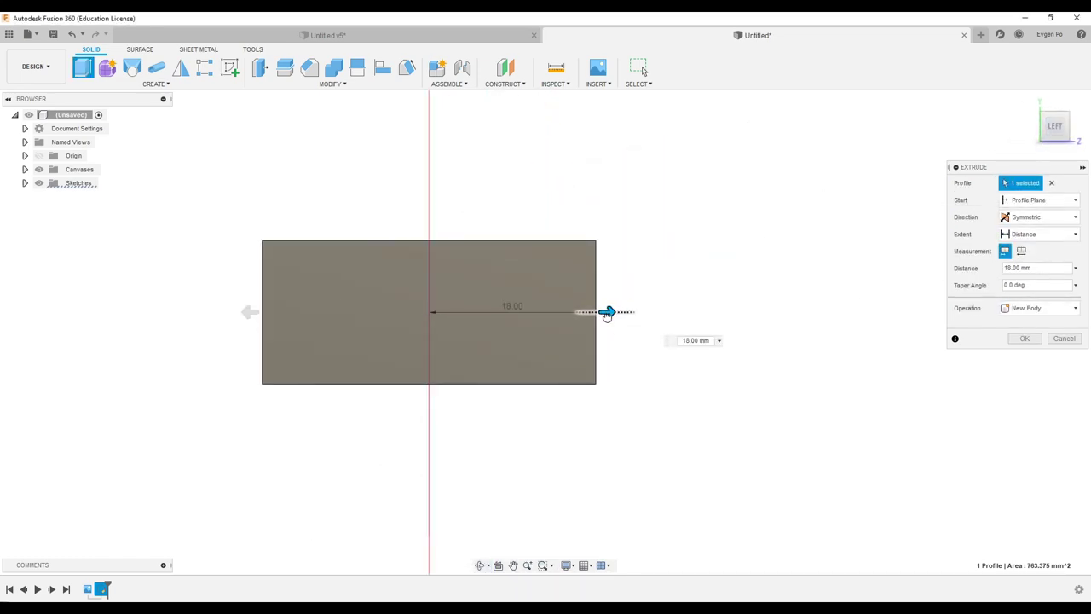
shift+middle_drag(590, 341, 584, 336)
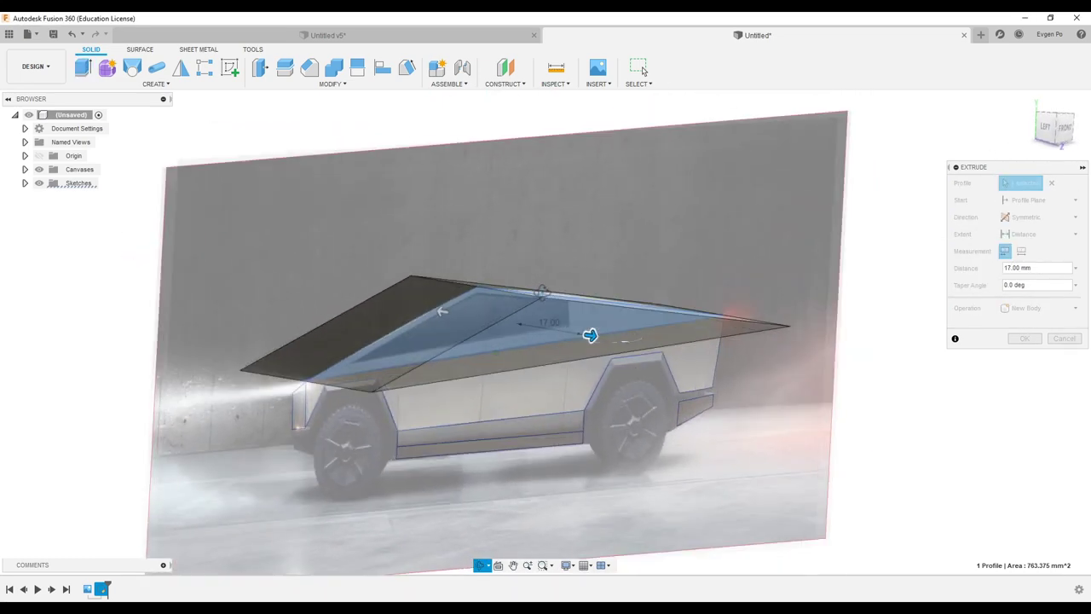
key(Return)
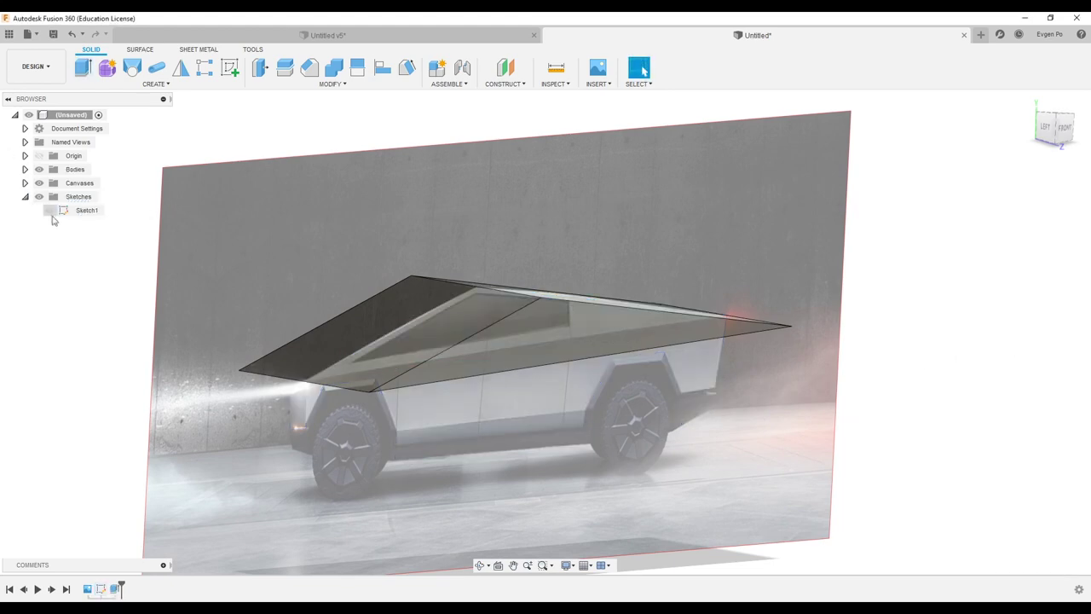
- Extrude the main body-side profile symmetrically as a separate new body
key(e)
click(477, 376)
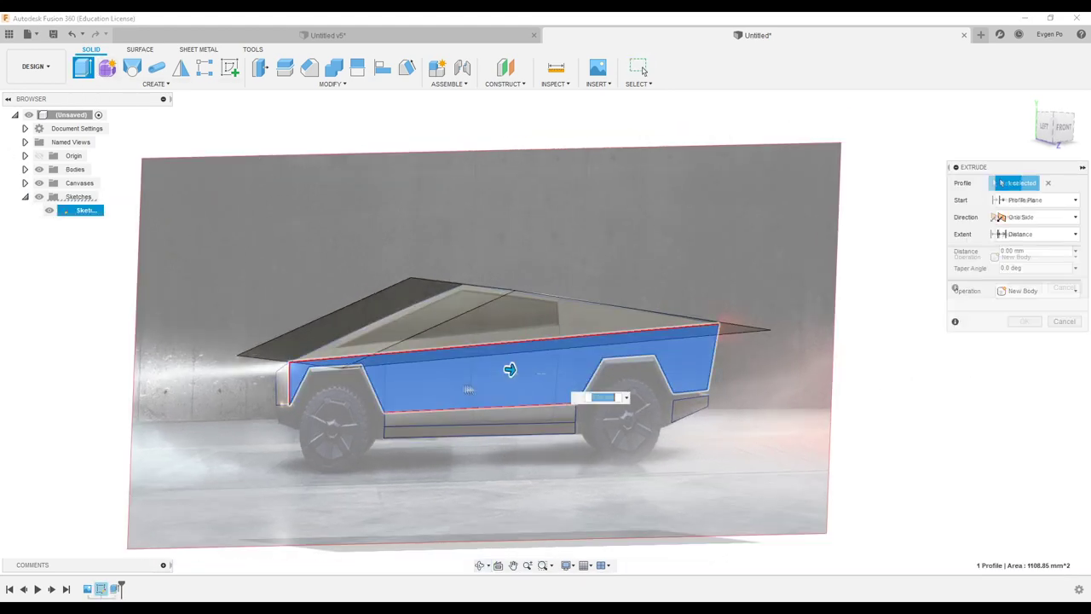
click(1042, 217)
click(1041, 254)
click(1036, 309)
click(1028, 362)
click(1025, 338)
- Extrude the front and rear bumper profiles symmetrically 17 mm as a new body
key(e)
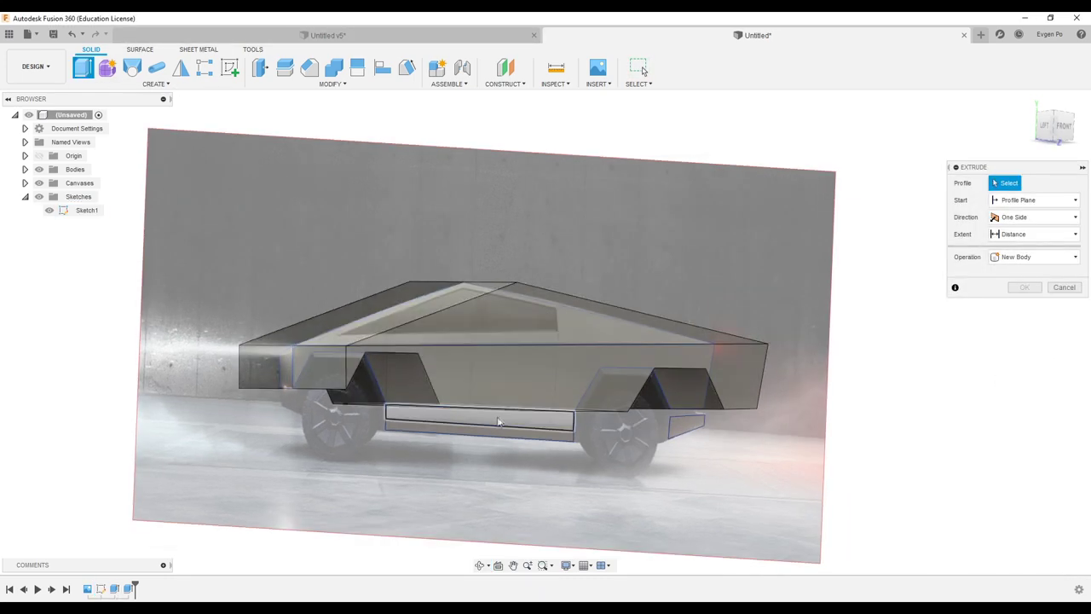
shift+middle_drag(511, 341, 144, 369)
click(143, 369)
click(819, 414)
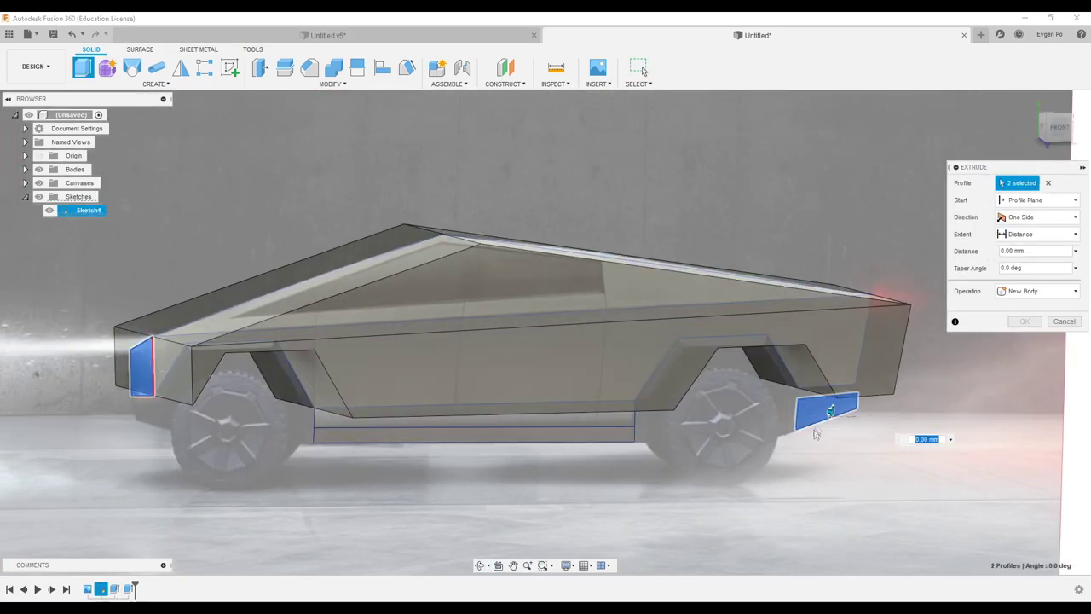
click(1042, 217)
click(1033, 260)
click(1041, 308)
click(1030, 363)
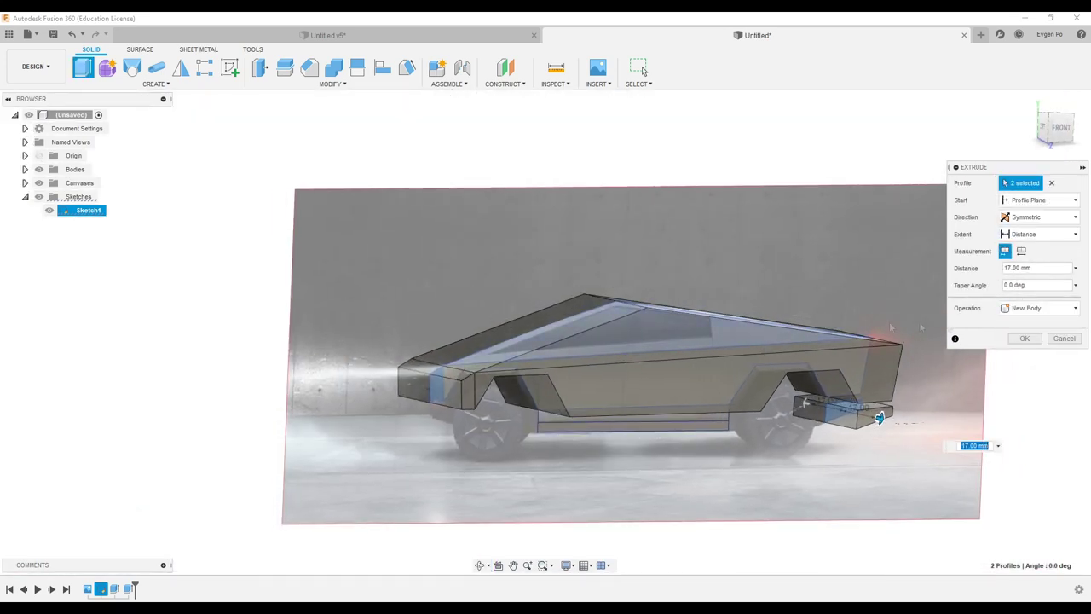
click(1025, 338)
shift+middle_drag(1025, 341, 741, 387)
click(639, 69)
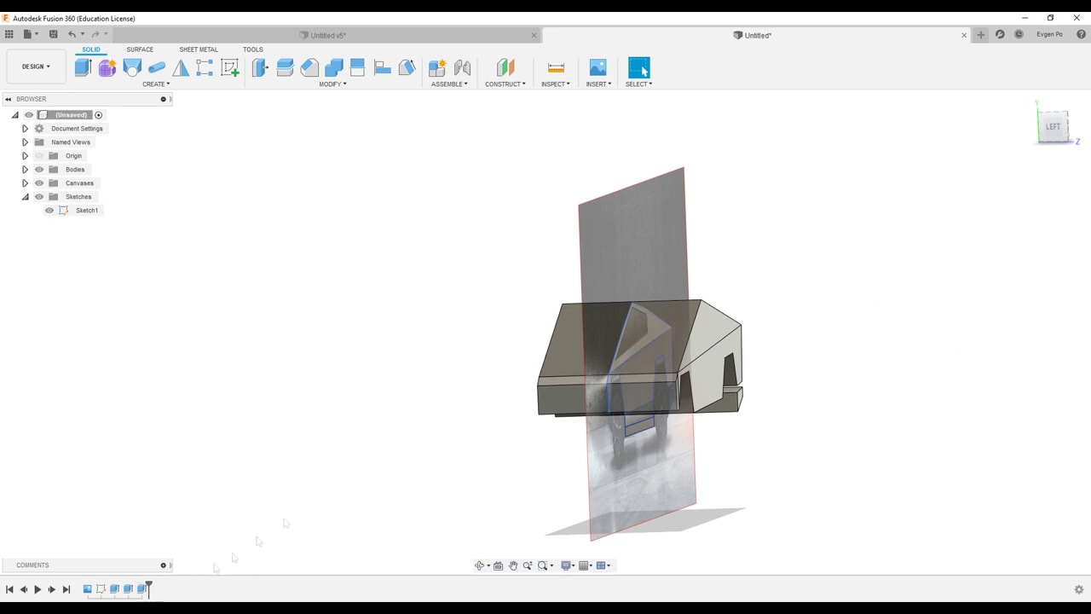
- Draft one upper side face 25° inward, using the top face as the plane
click(410, 70)
scroll(684, 314, up, 3)
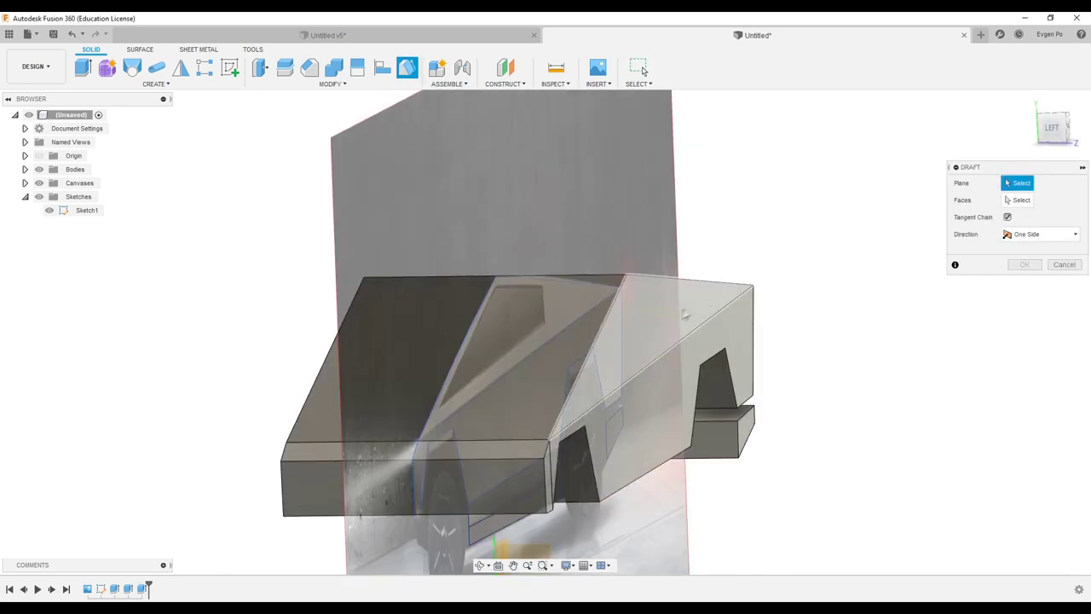
click(645, 356)
click(662, 396)
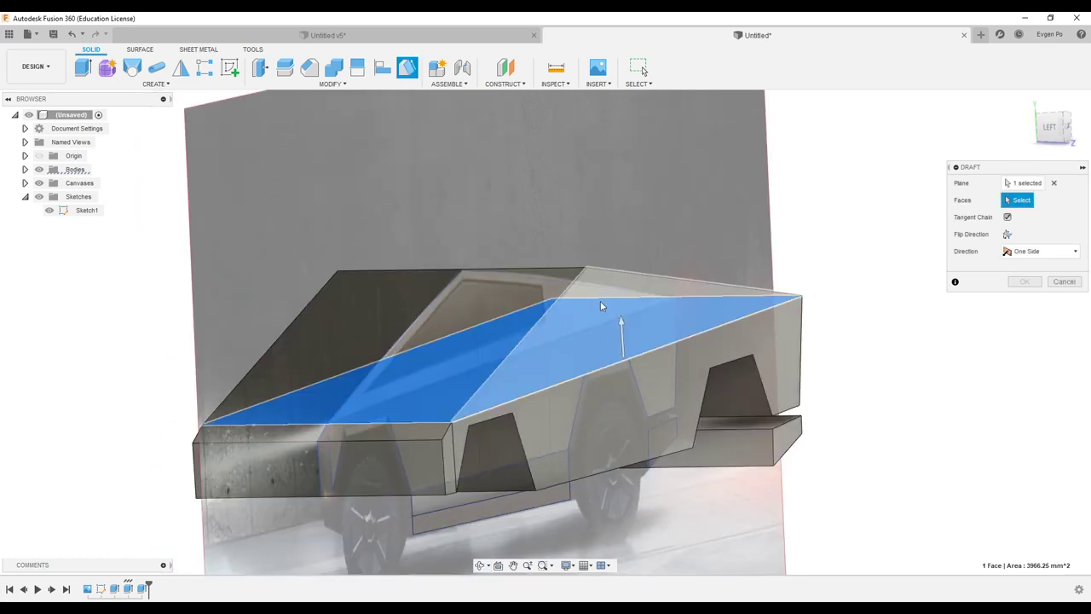
click(601, 307)
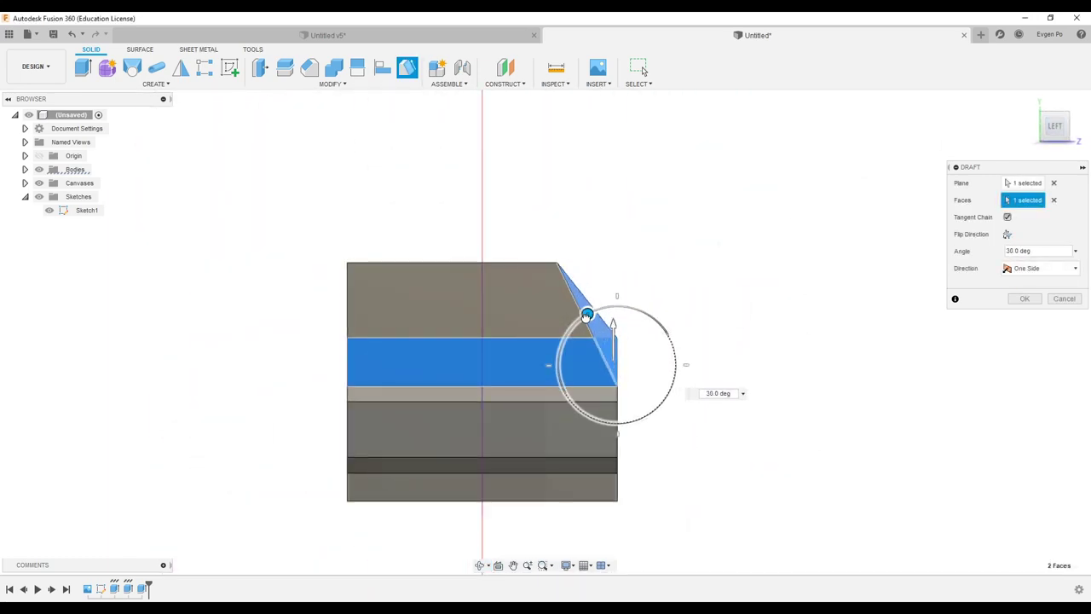
click(1025, 298)
- Draft the opposite upper side face inward at -25°
click(409, 67)
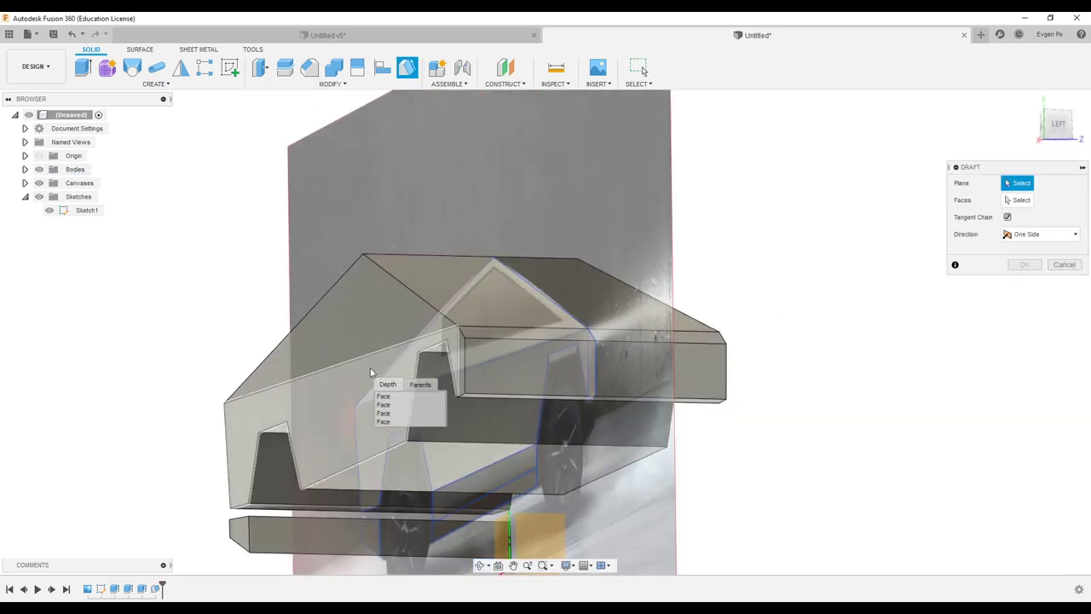
click(399, 408)
mouse_move(399, 408)
shift+middle_down()
mouse_move(398, 257)
mouse_move(369, 360)
shift+middle_up()
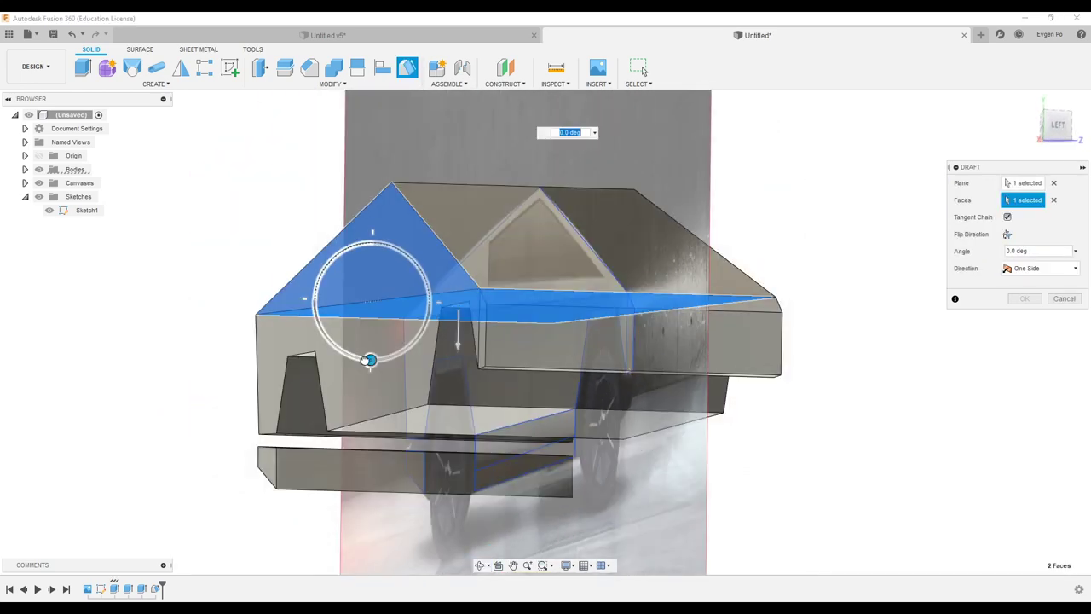
drag(369, 360, 360, 358)
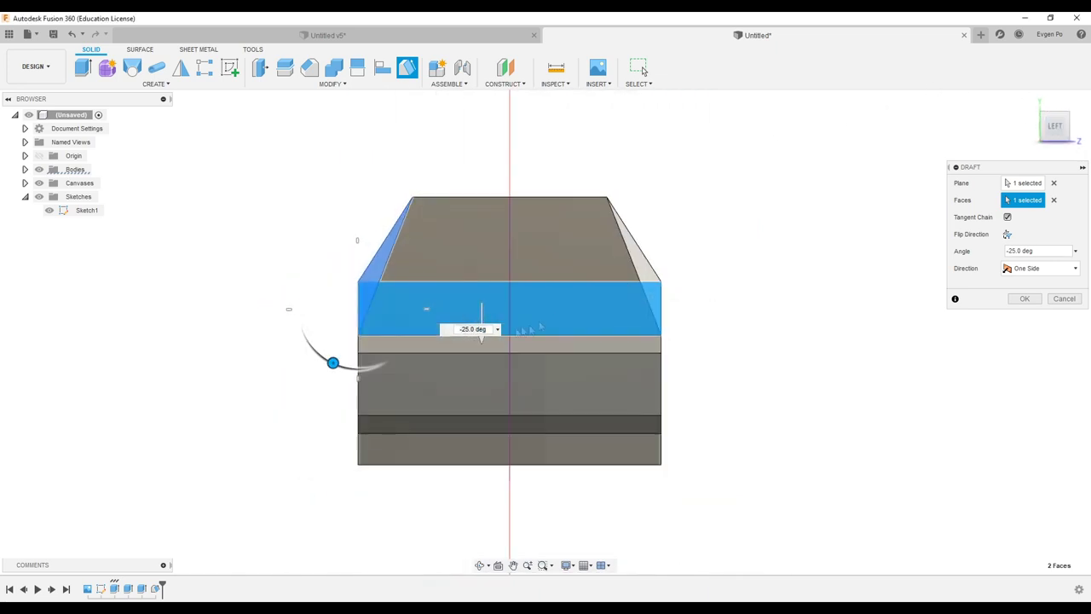
drag(333, 363, 329, 360)
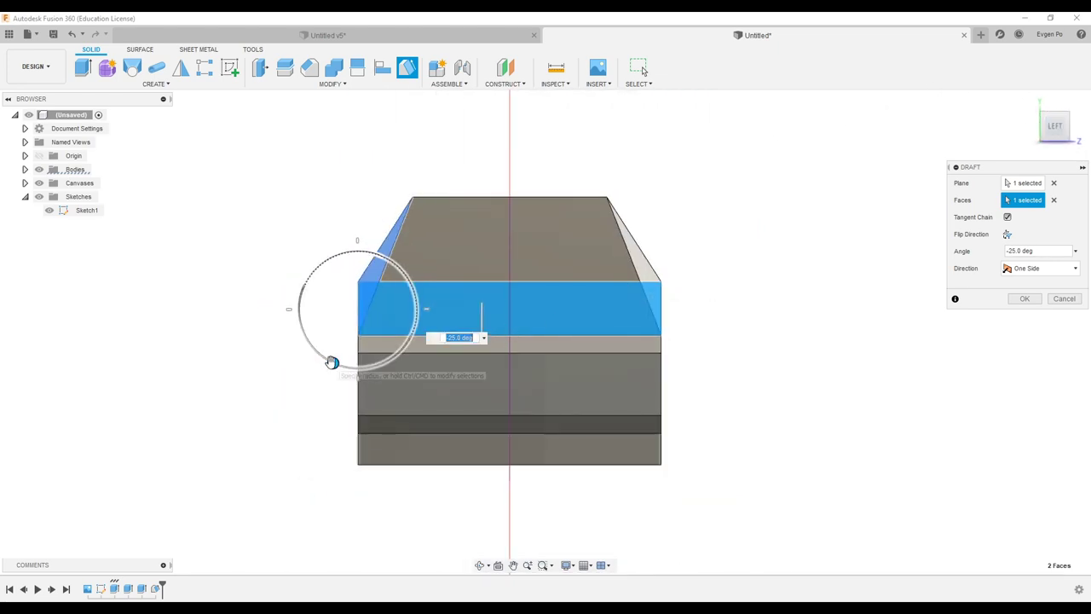
click(1028, 298)
shift+middle_drag(762, 312, 752, 276)
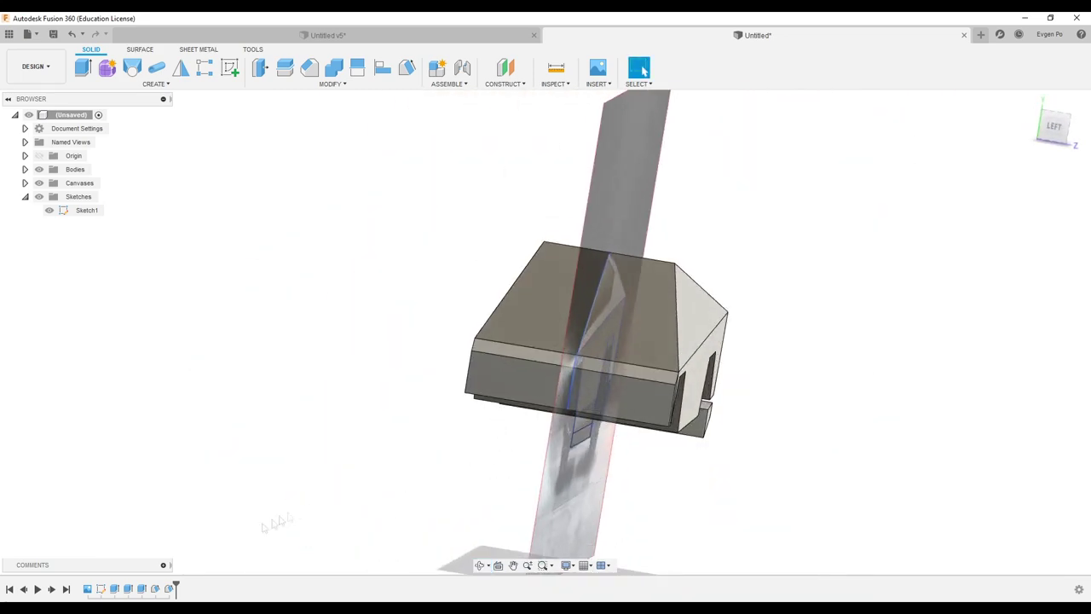
right_click(116, 592)
- Leave the roof and side-panel extrusions unchanged and widen the bumper extrusion to 20 mm
click(153, 471)
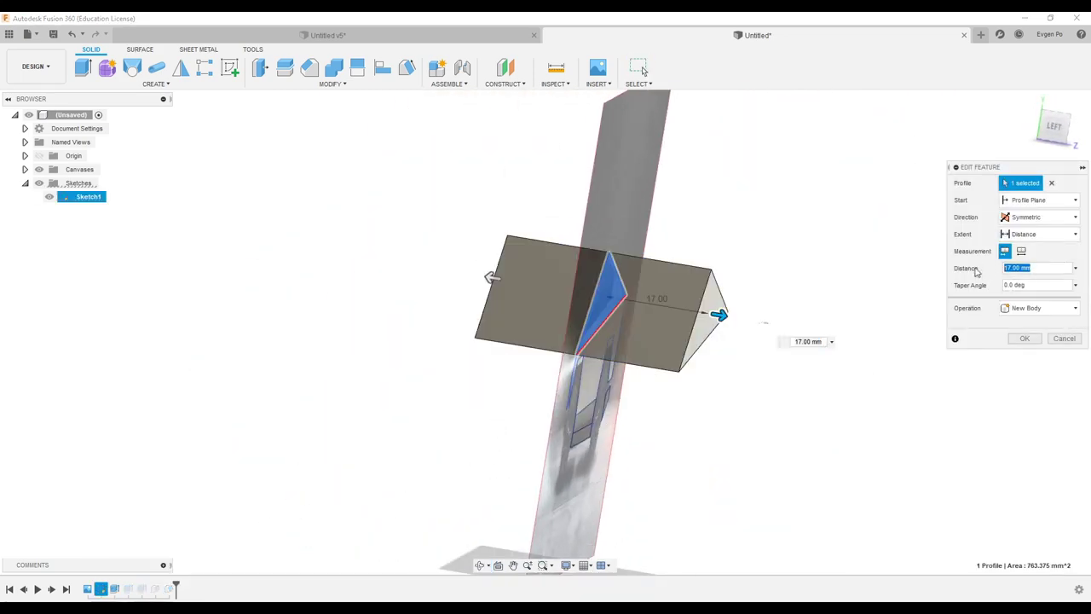
key(Return)
right_click(128, 589)
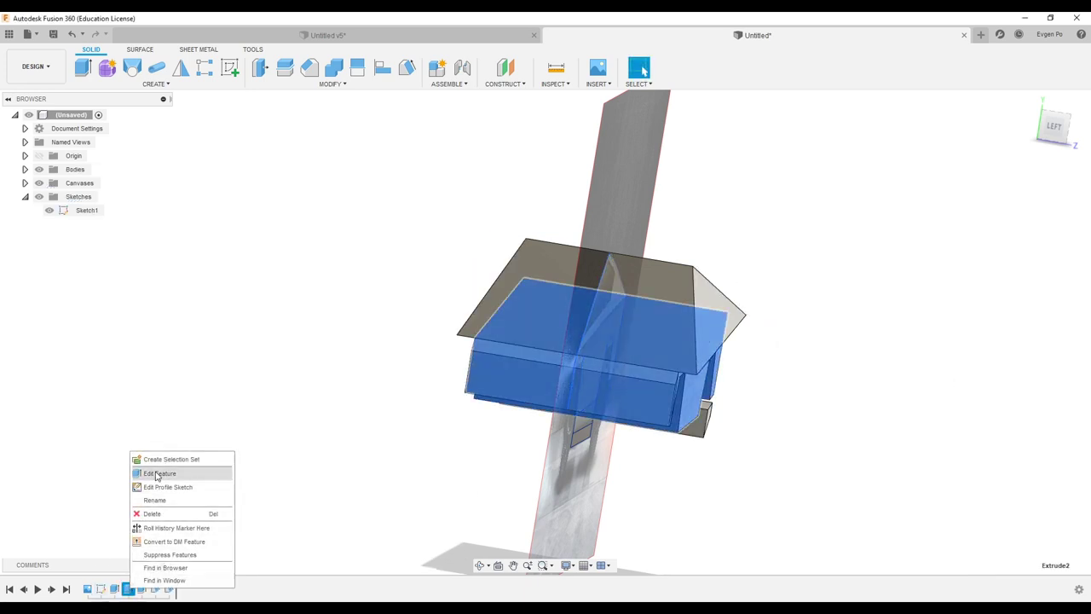
click(155, 474)
click(1023, 339)
right_click(141, 588)
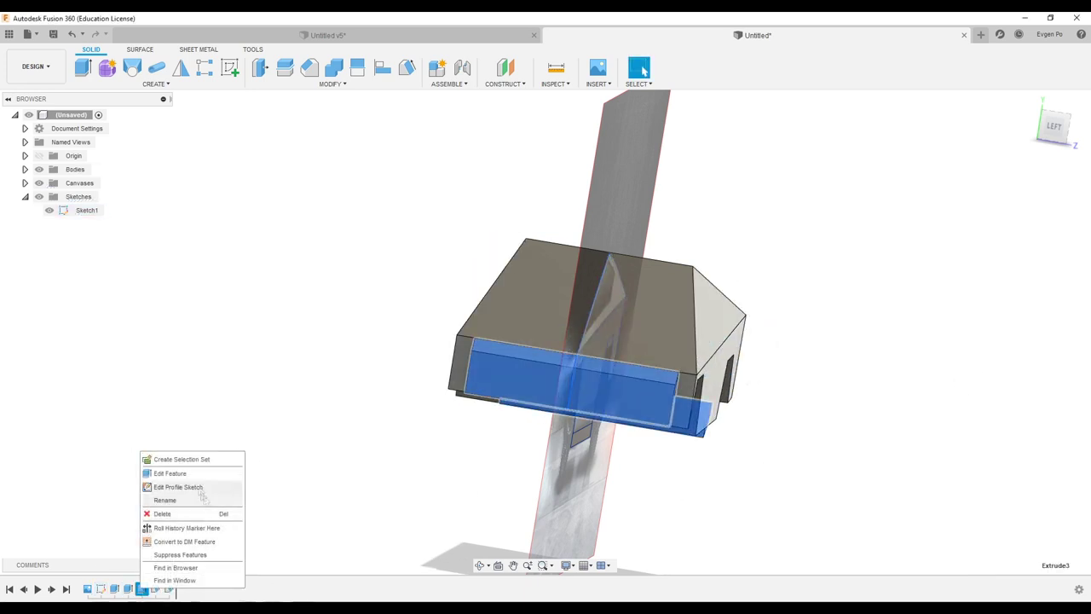
click(155, 474)
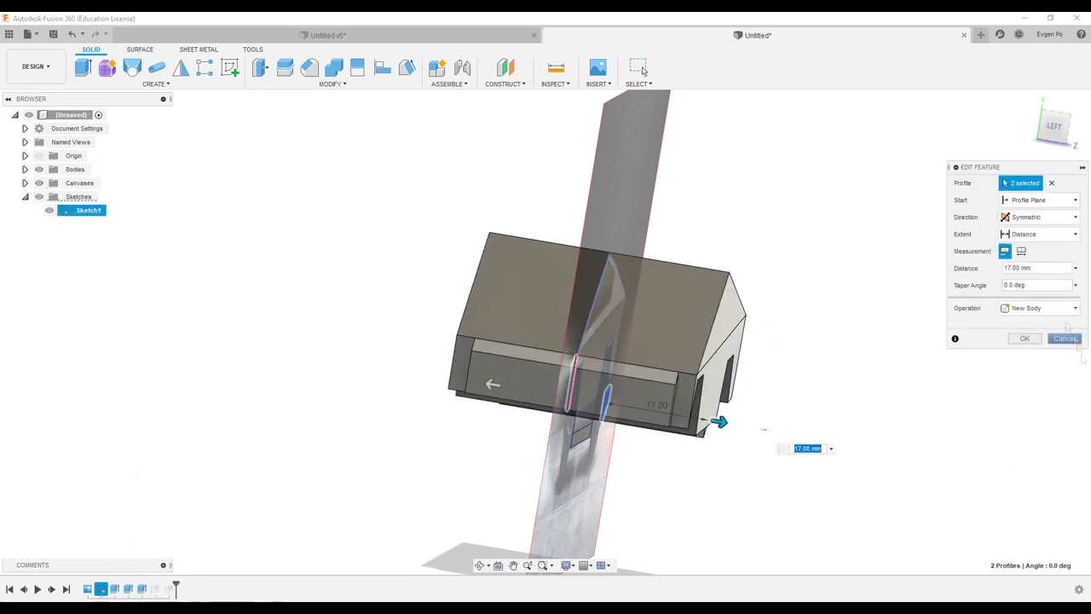
click(1024, 339)
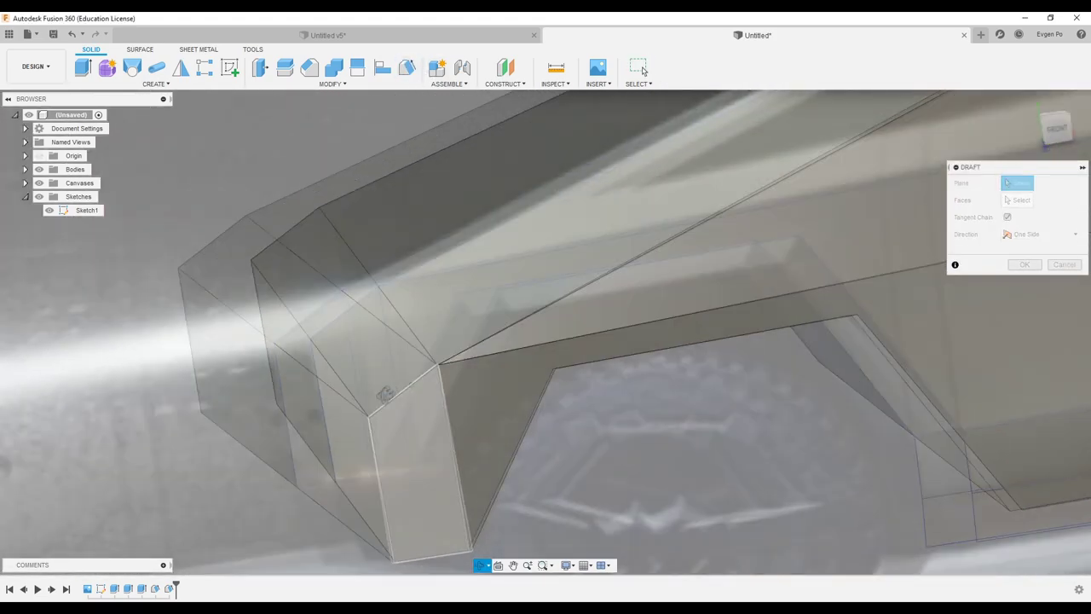
- Draft the lower body's side face to -5°, redoing an initial bumper face pick
click(470, 450)
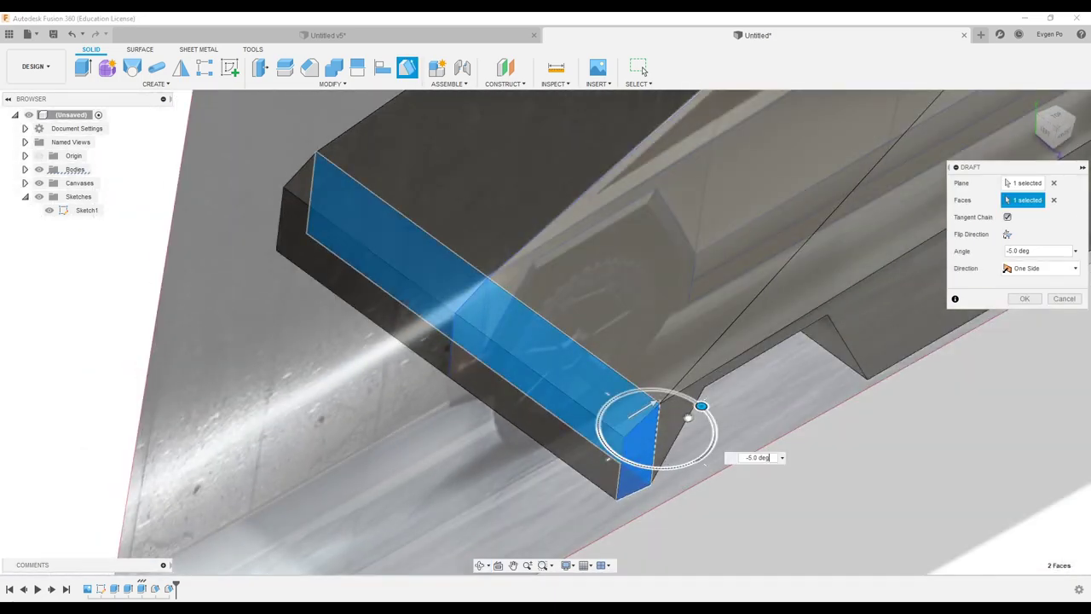
drag(688, 417, 693, 413)
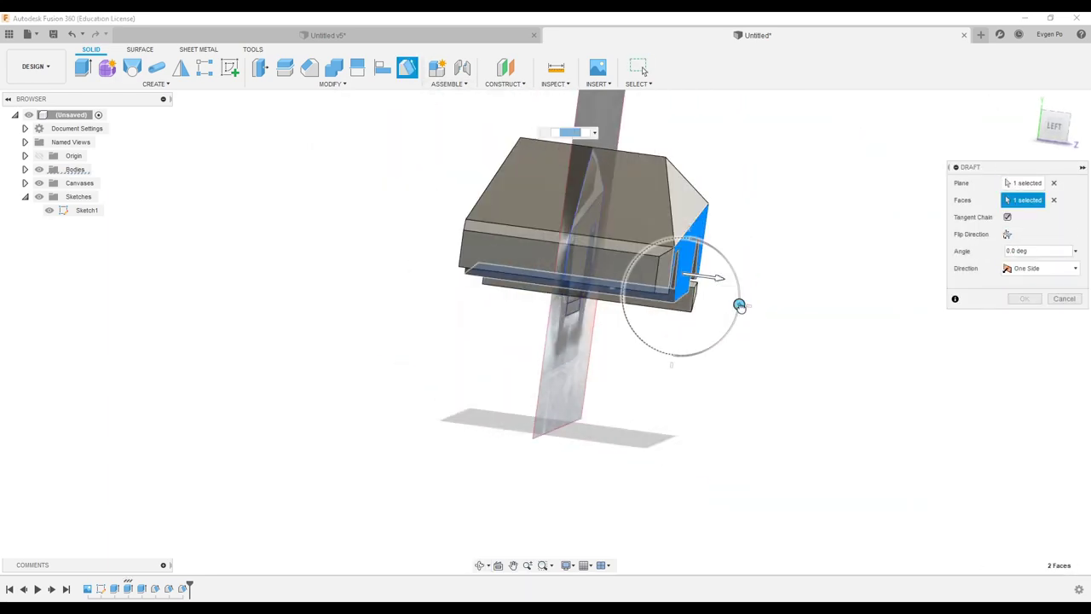
drag(740, 301, 739, 305)
click(1065, 298)
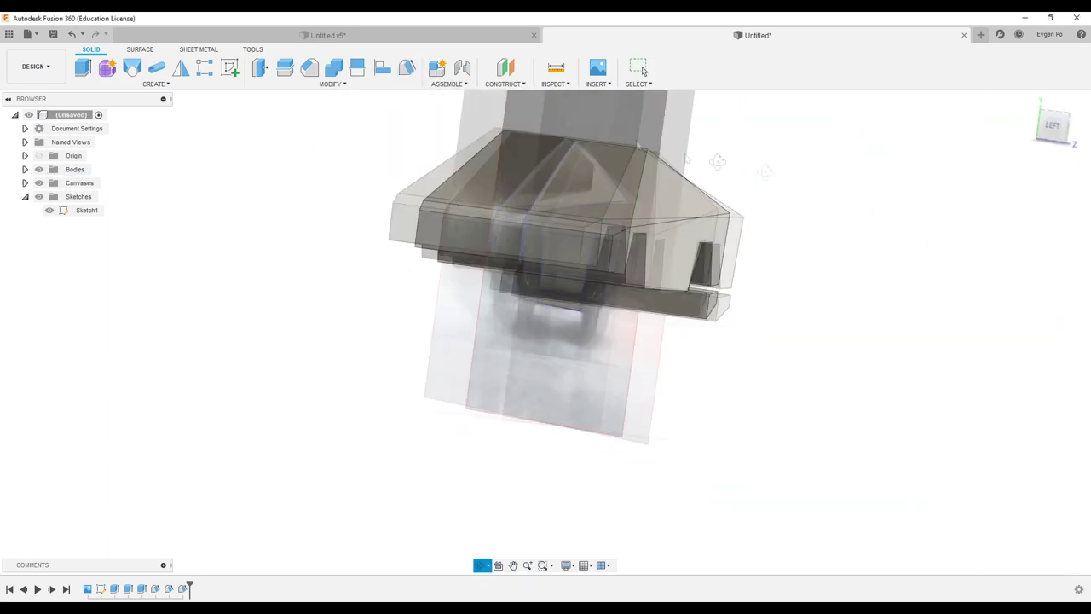
click(635, 201)
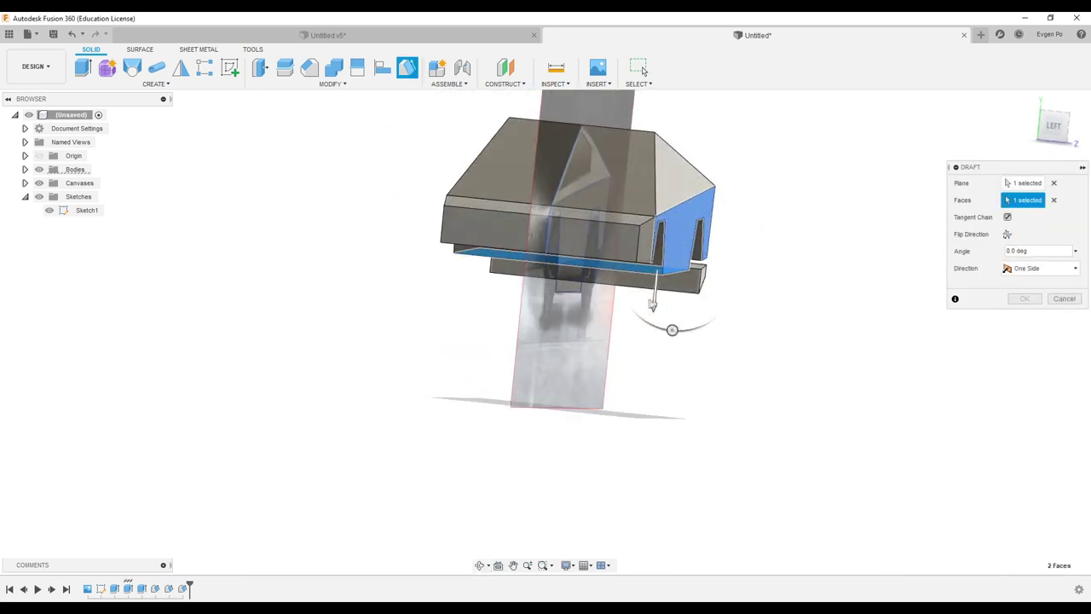
shift+middle_drag(677, 330, 682, 326)
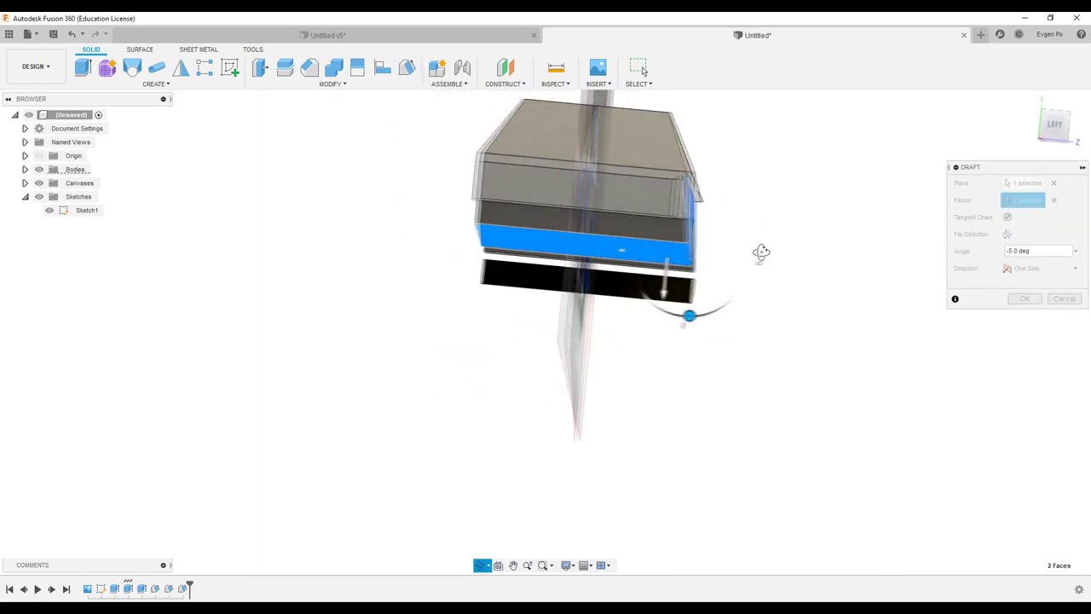
scroll(682, 327, up, 5)
key(Escape)
scroll(864, 258, down, 5)
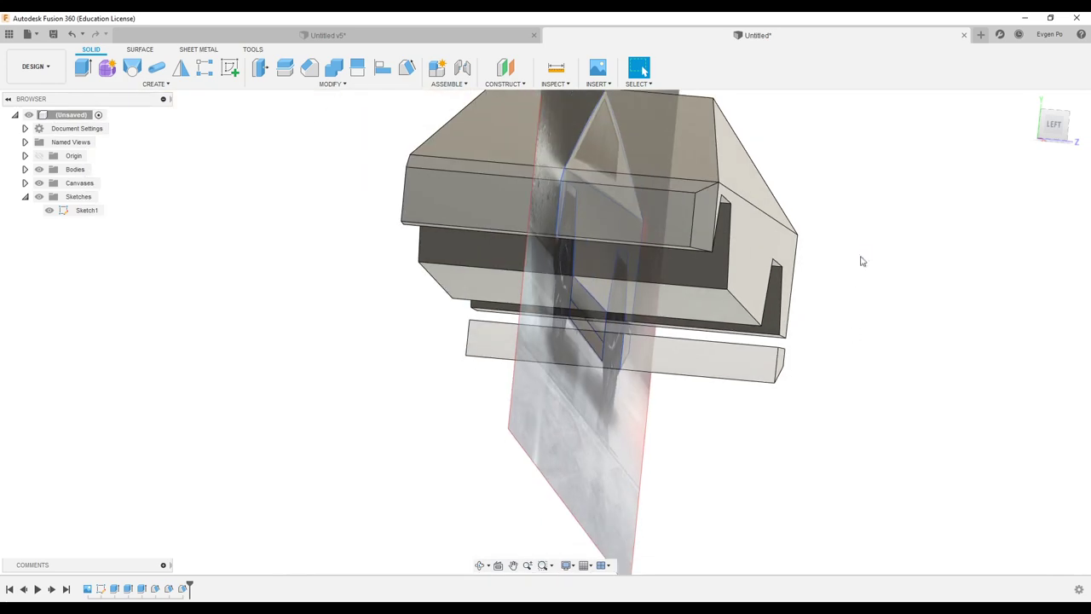
click(1060, 129)
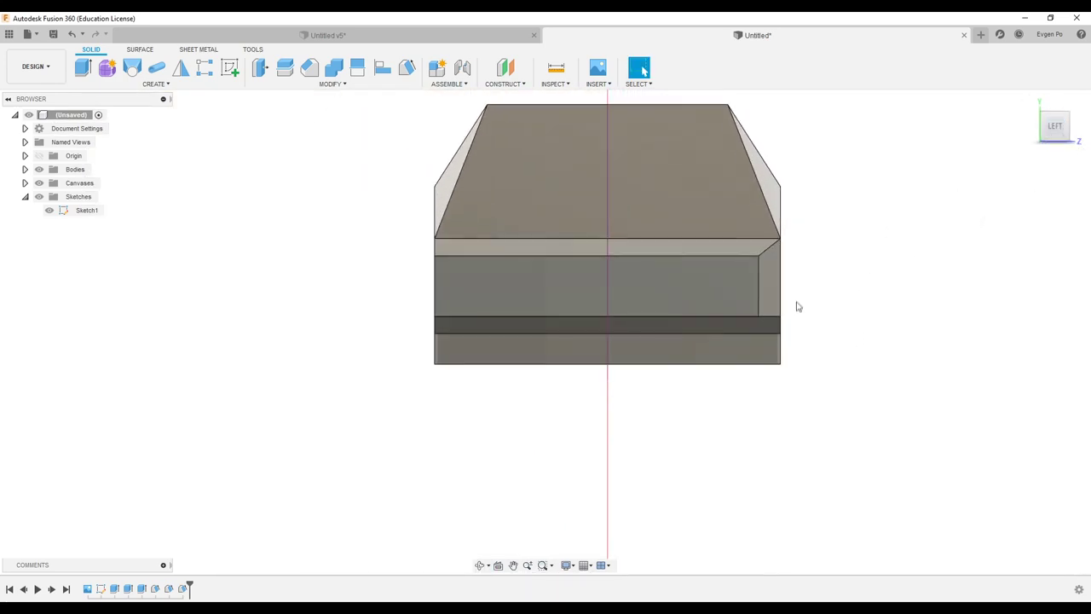
- Start a sketch on the body's side plane and project the top face outline into it
drag(1060, 128, 1057, 124)
click(1055, 124)
click(230, 68)
click(721, 368)
click(143, 84)
click(307, 296)
click(553, 262)
click(1053, 183)
click(551, 199)
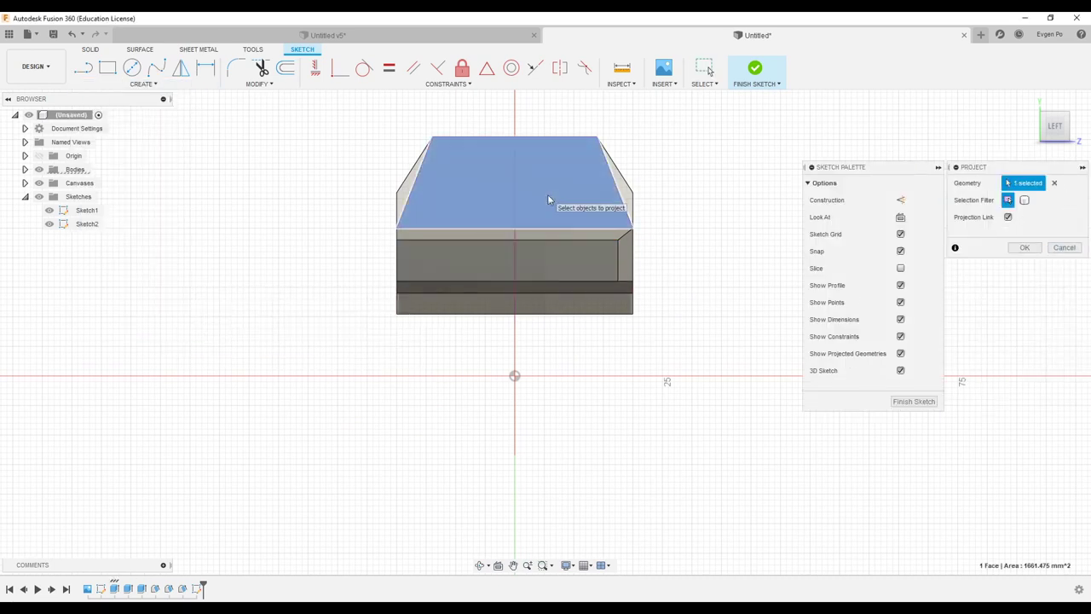
click(1025, 247)
- Draw a triangular wedge at the body's lower corner
click(515, 376)
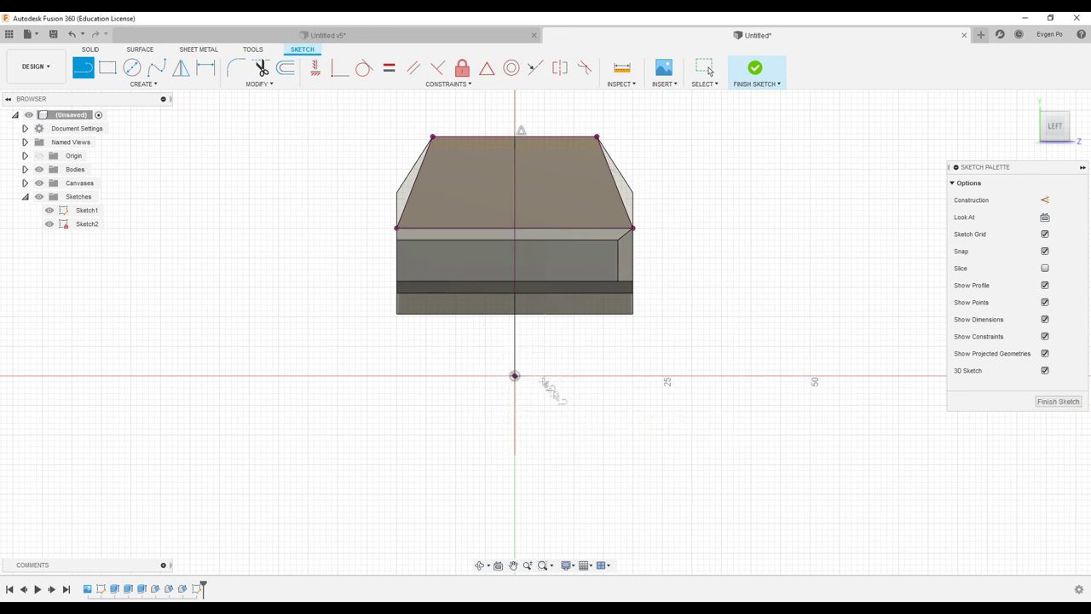
scroll(656, 248, up, 1)
click(631, 228)
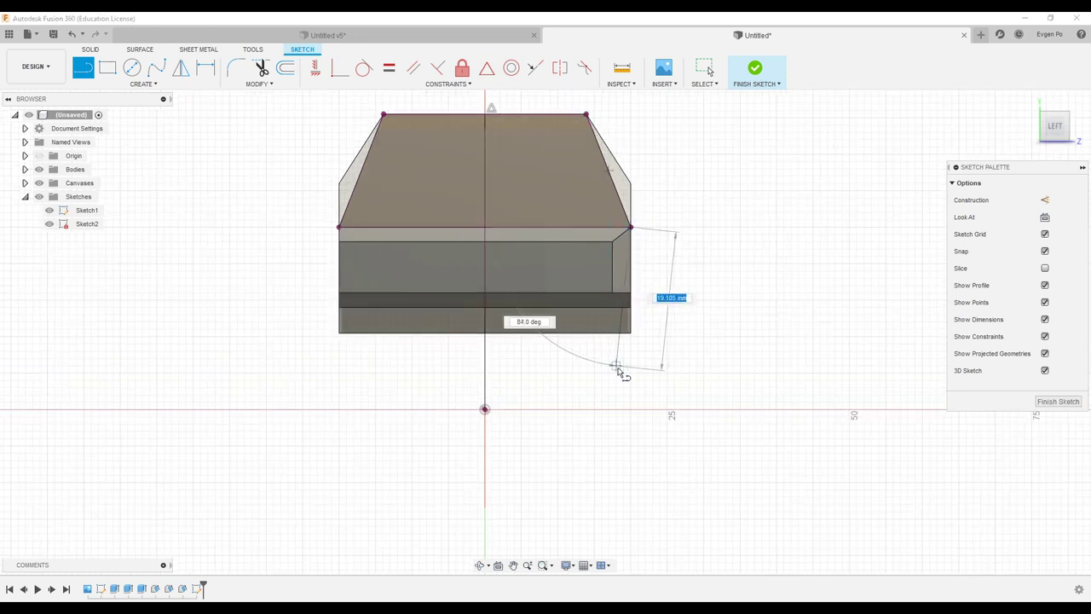
click(616, 373)
click(704, 372)
click(631, 229)
- Cut the triangle symmetrically through the full body length at -62 mm
key(e)
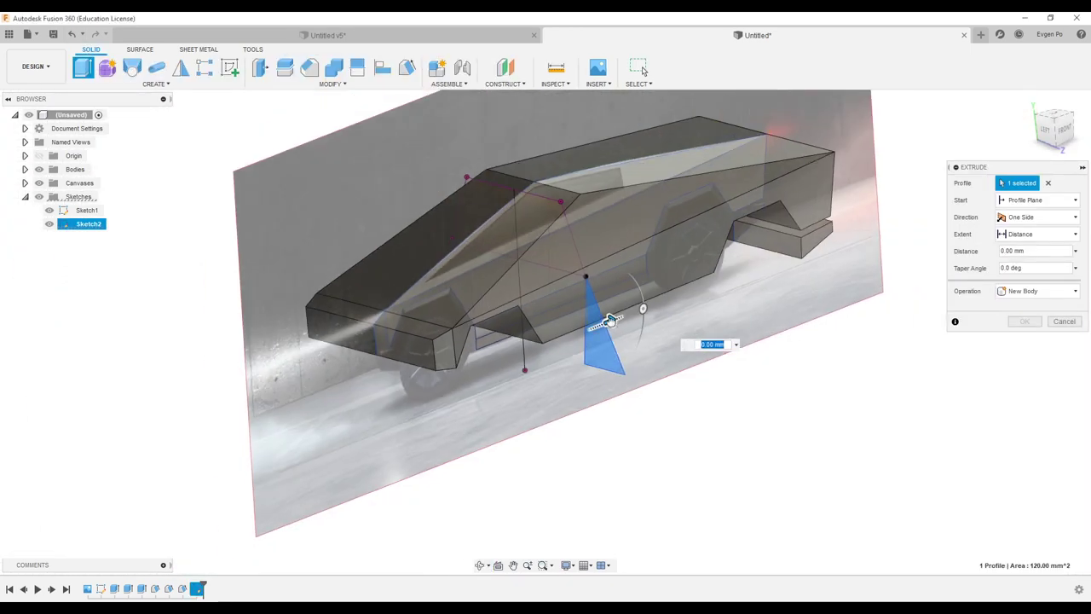
drag(615, 319, 390, 409)
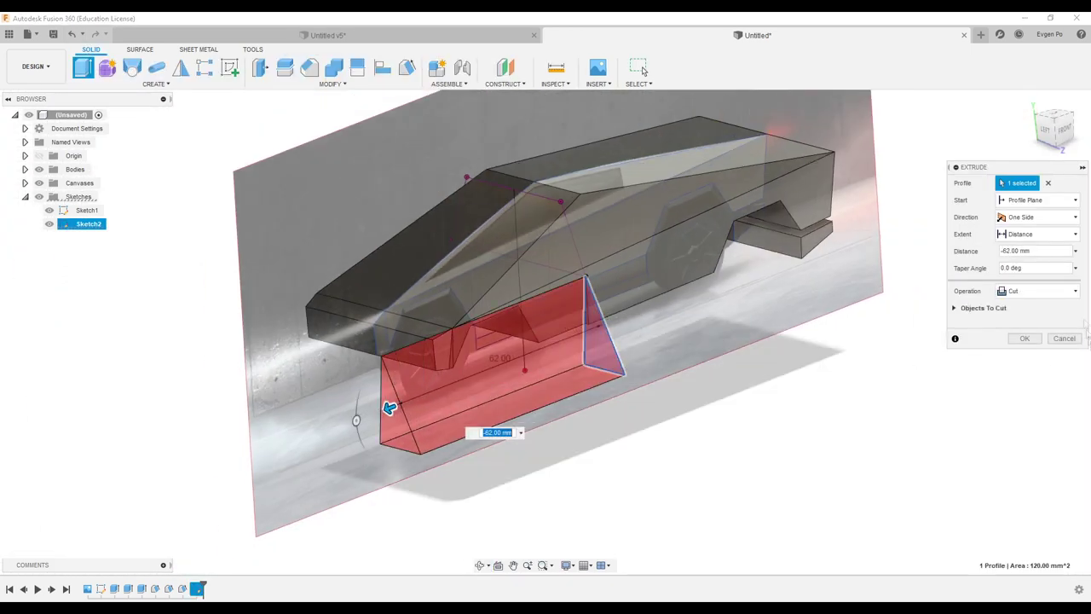
click(1024, 260)
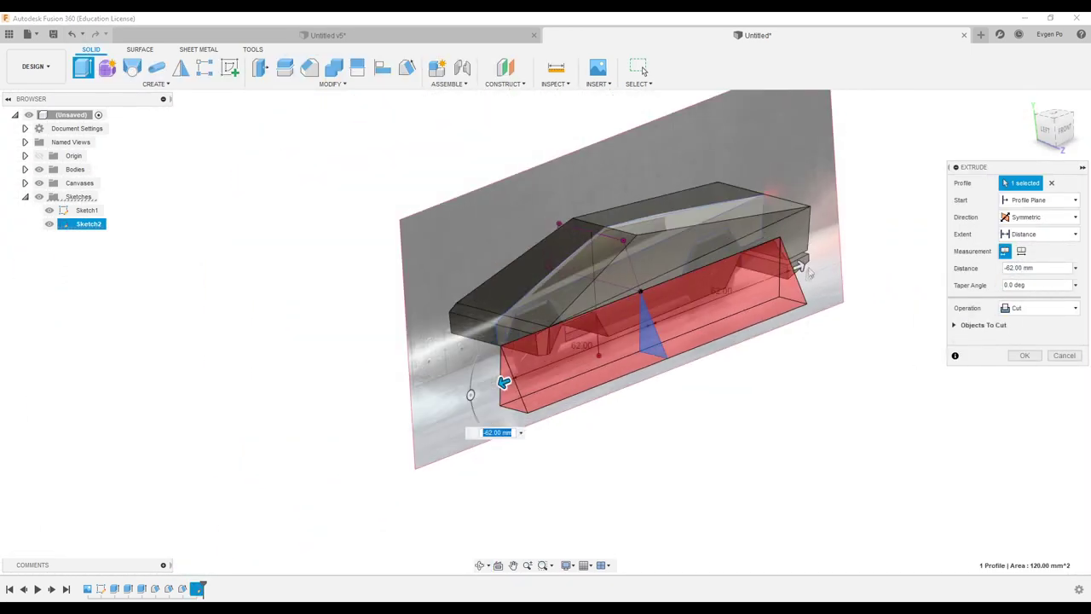
drag(475, 431, 404, 419)
click(1038, 359)
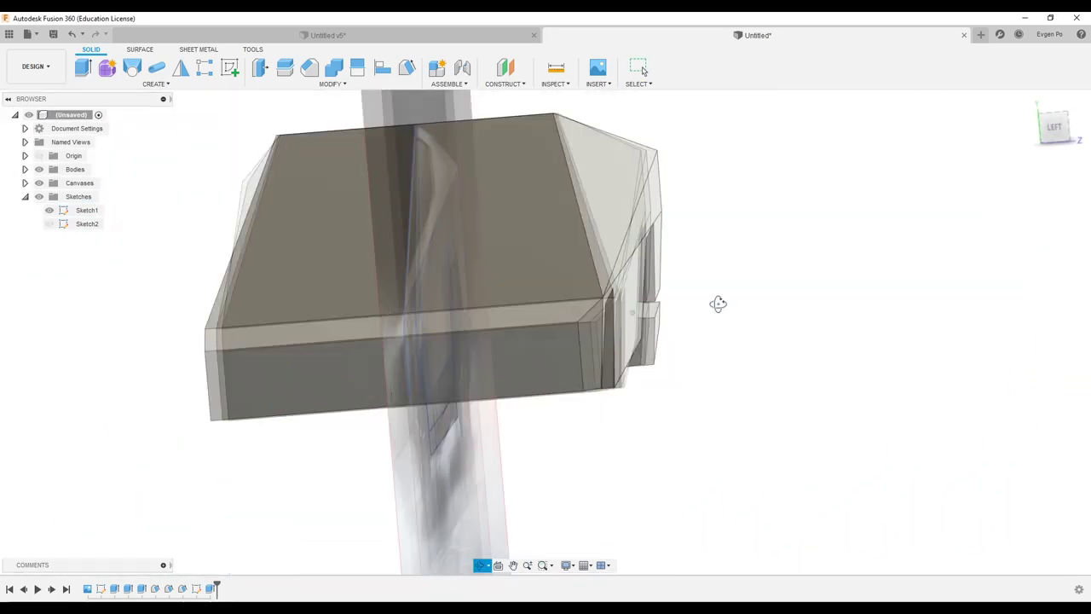
- Angle the view and begin extruding the lower side strip, then cancel that attempt
shift+middle_drag(719, 304, 645, 305)
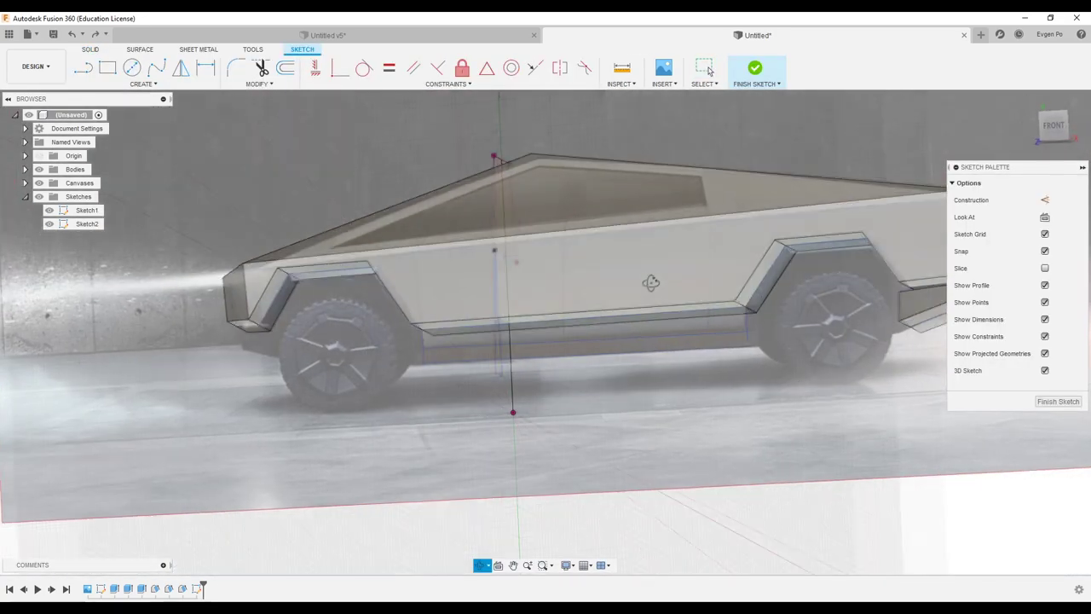
shift+middle_drag(650, 283, 654, 305)
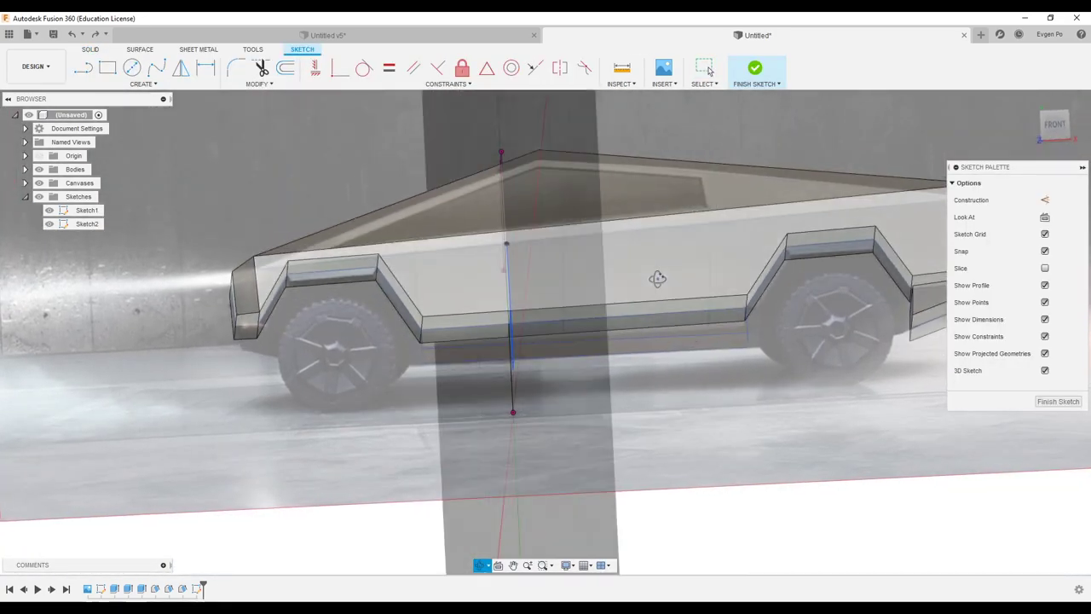
scroll(277, 330, down, 2)
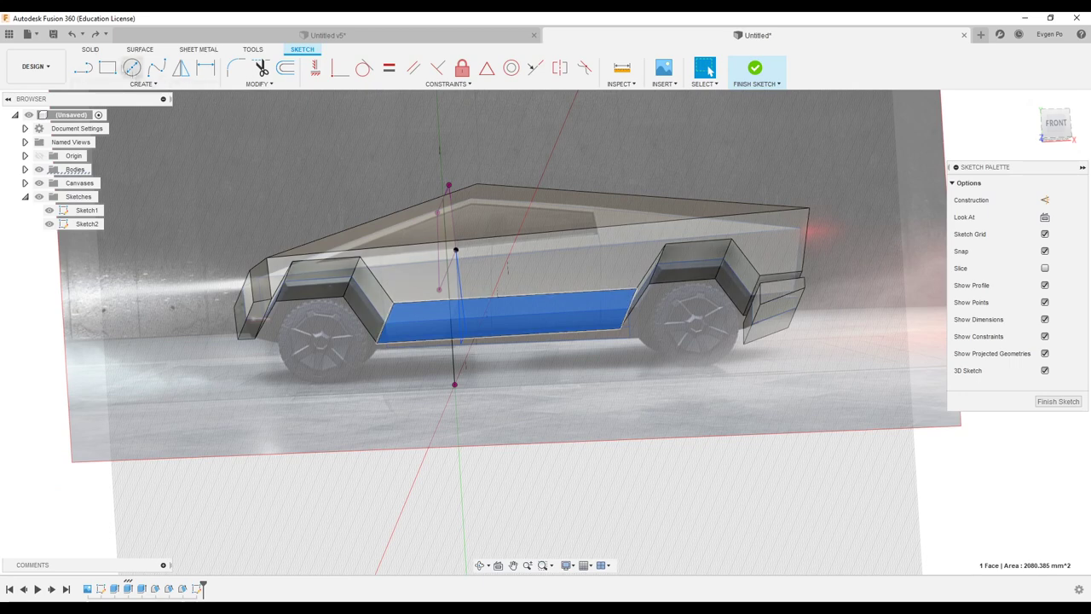
click(83, 75)
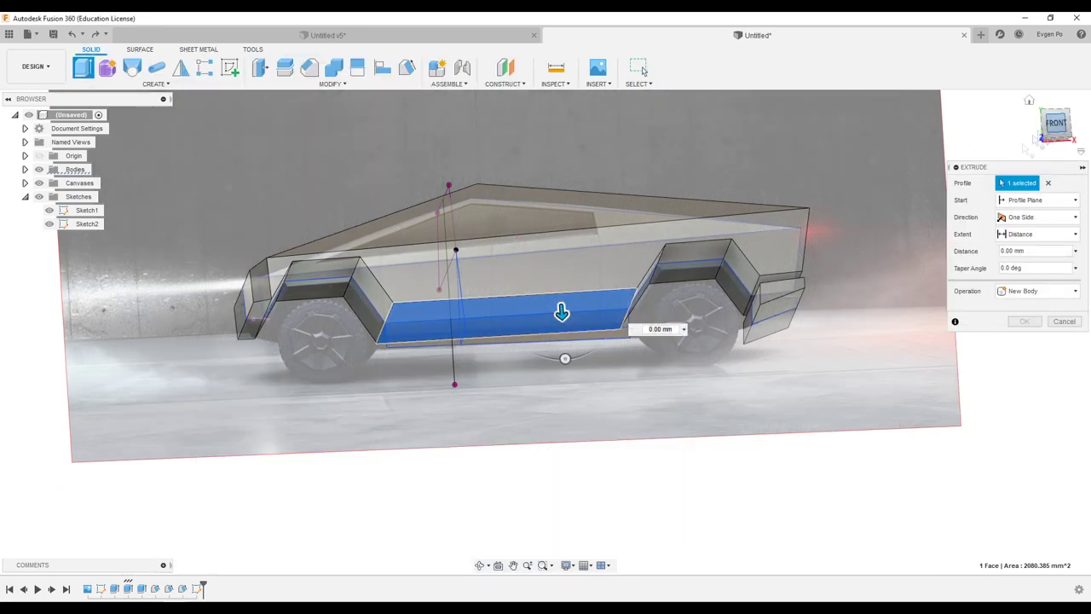
scroll(561, 312, up, 3)
scroll(560, 299, up, 2)
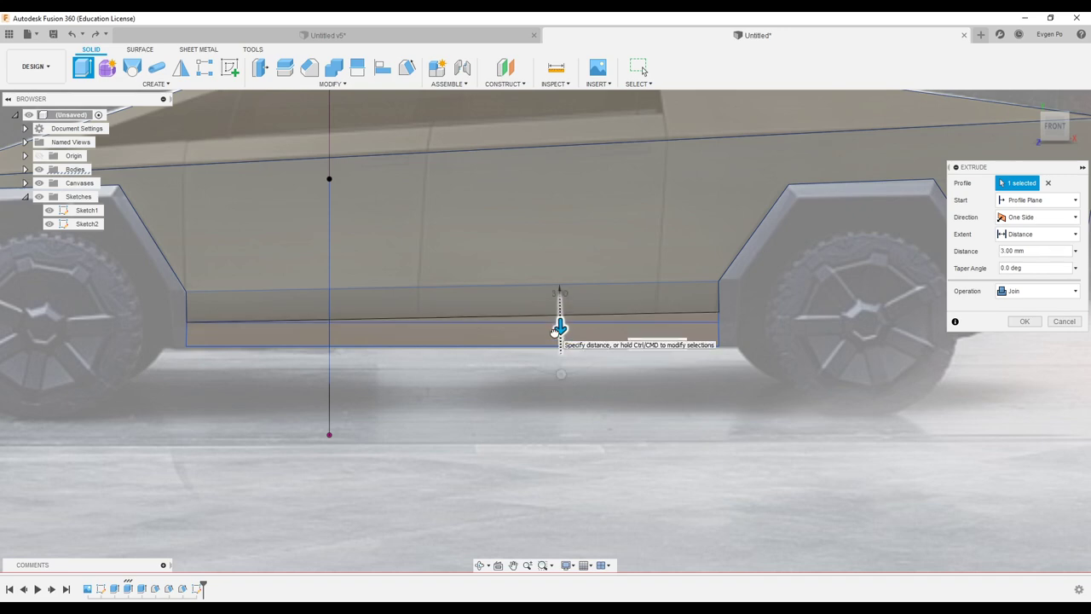
click(1064, 321)
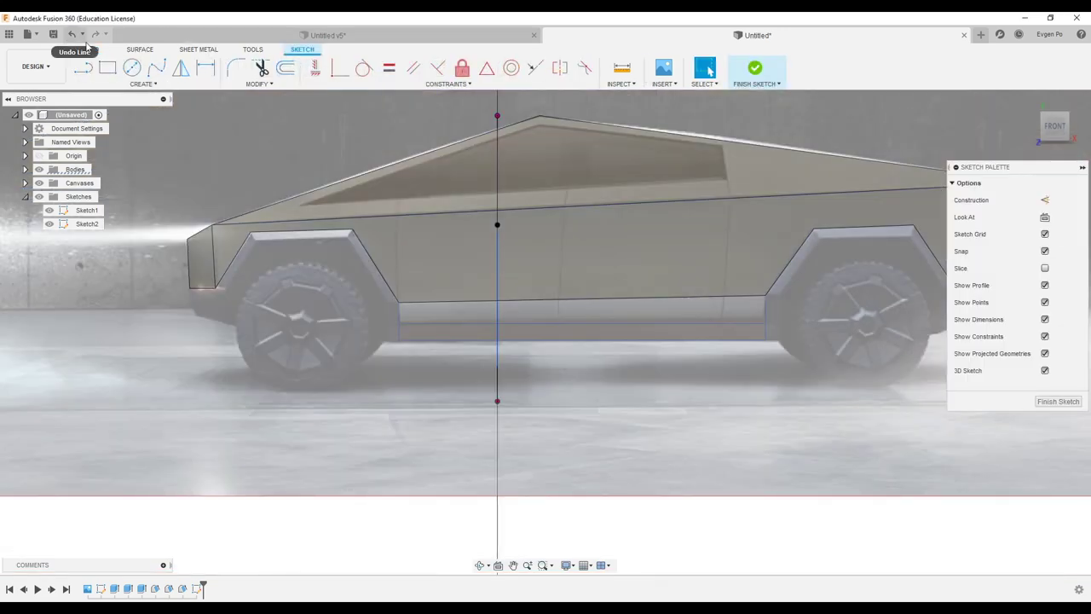
- Extrude the bottom strip between the wheels 20 mm symmetrically as a new body
click(91, 49)
click(83, 67)
click(580, 328)
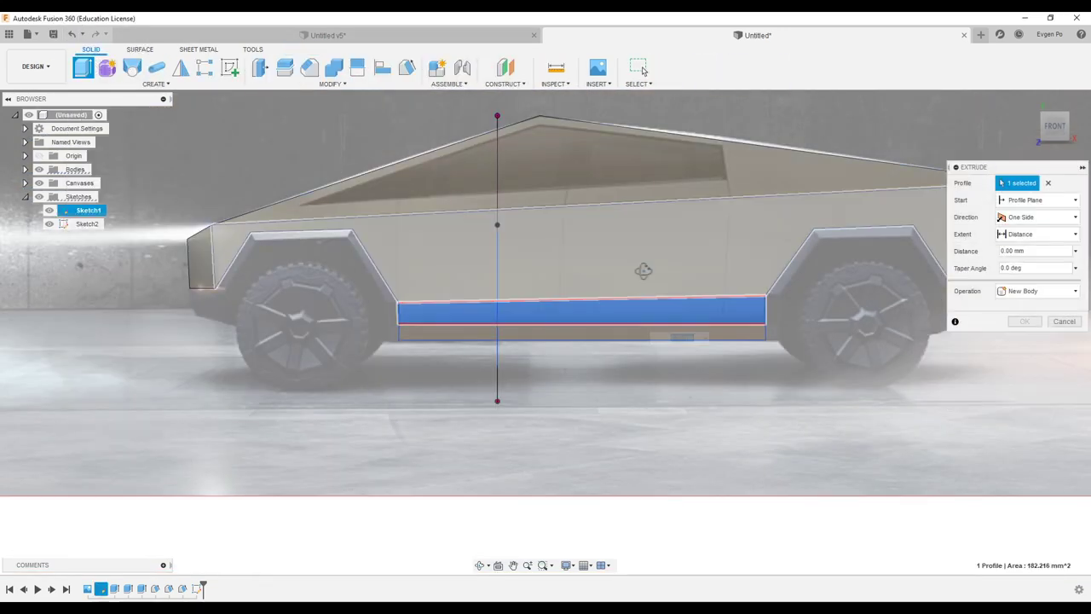
text(20)
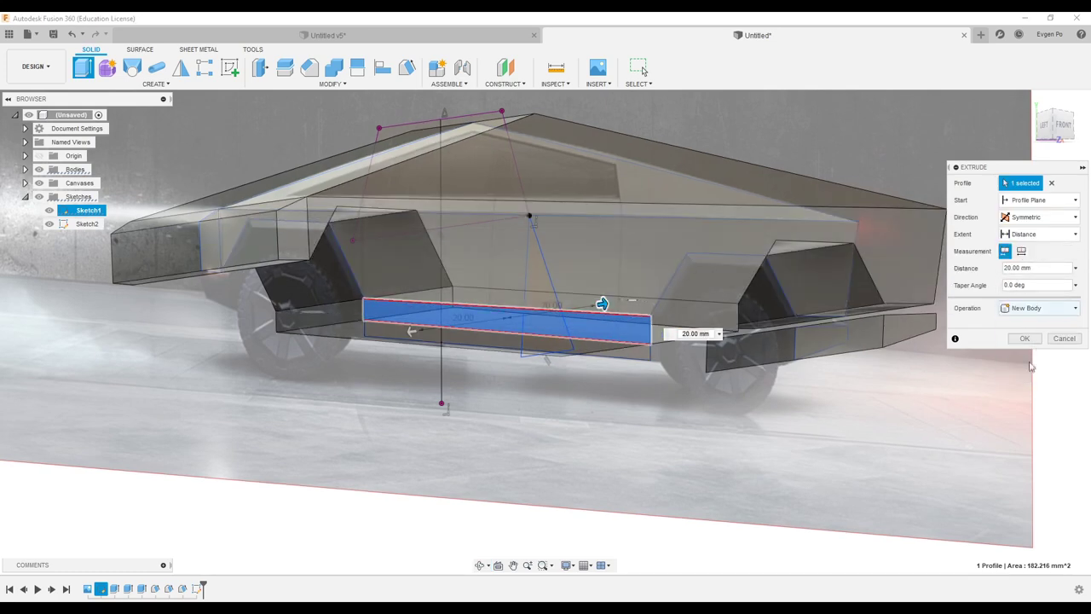
click(1025, 339)
- Hide Sketch1 and Sketch2, then orbit to view the truck from the rear
click(49, 210)
click(50, 223)
shift+middle_drag(170, 248, 363, 272)
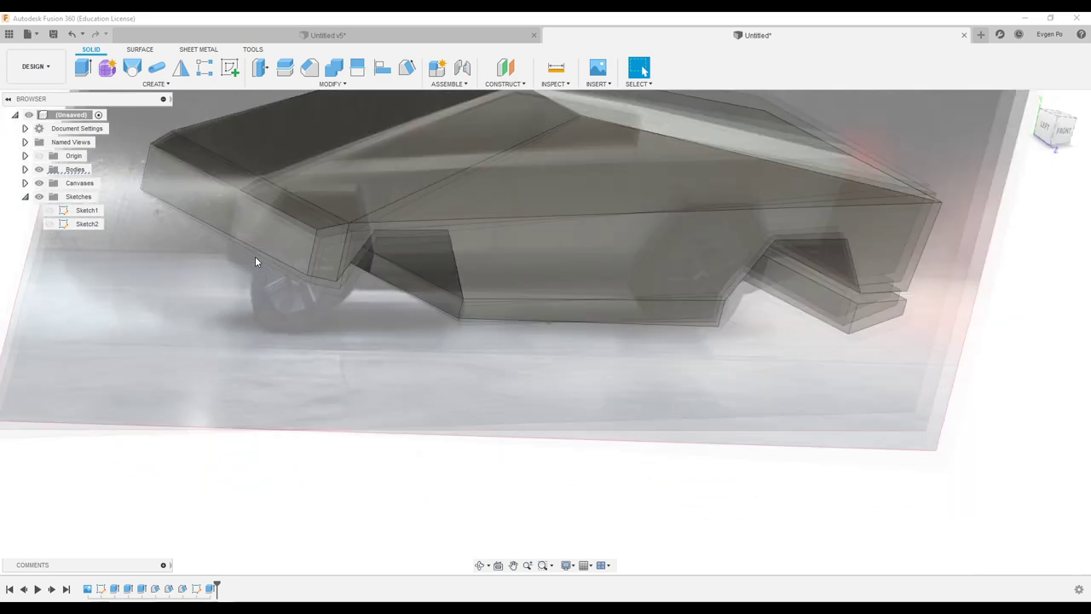
shift+middle_drag(461, 296, 529, 337)
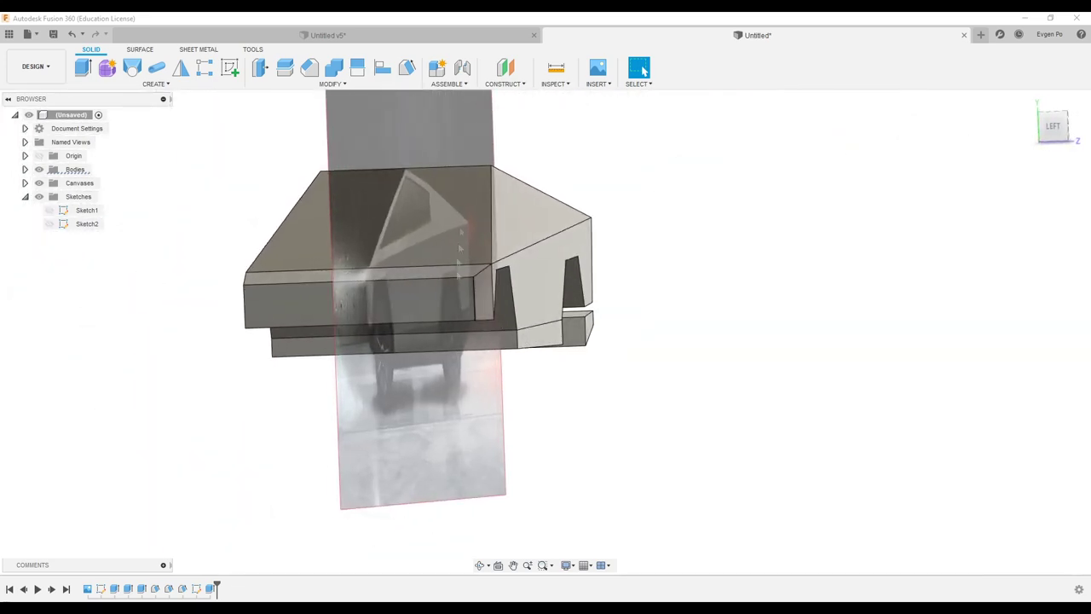
- Draft the lower side panel's side faces by -10° and return to the straight view
scroll(550, 314, up, 5)
key(d)
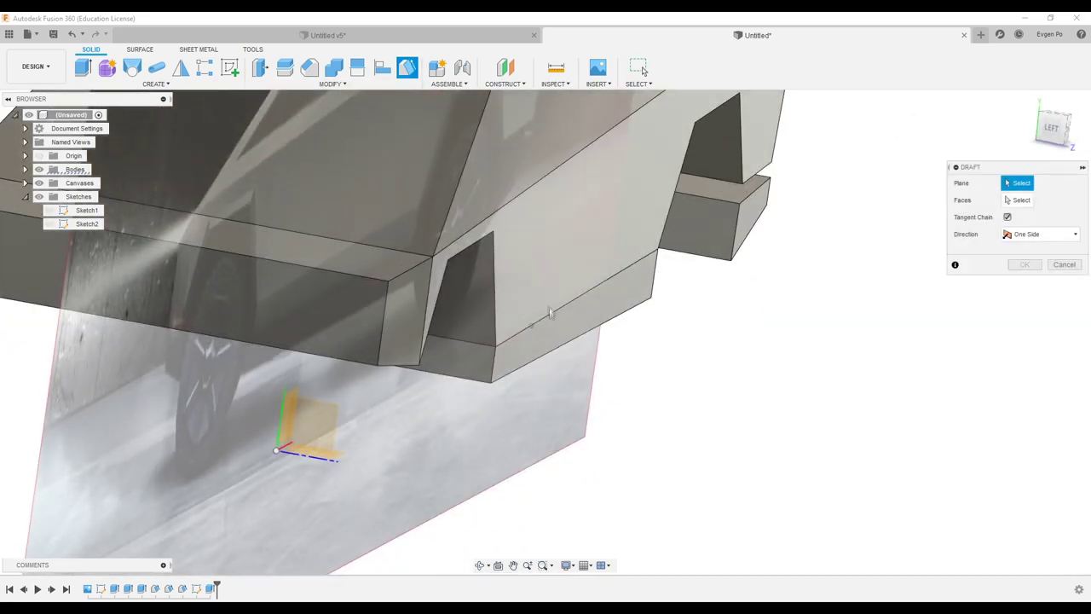
click(573, 341)
mouse_move(573, 342)
shift+middle_down()
mouse_move(602, 303)
mouse_move(597, 227)
mouse_move(589, 231)
shift+middle_up()
click(602, 303)
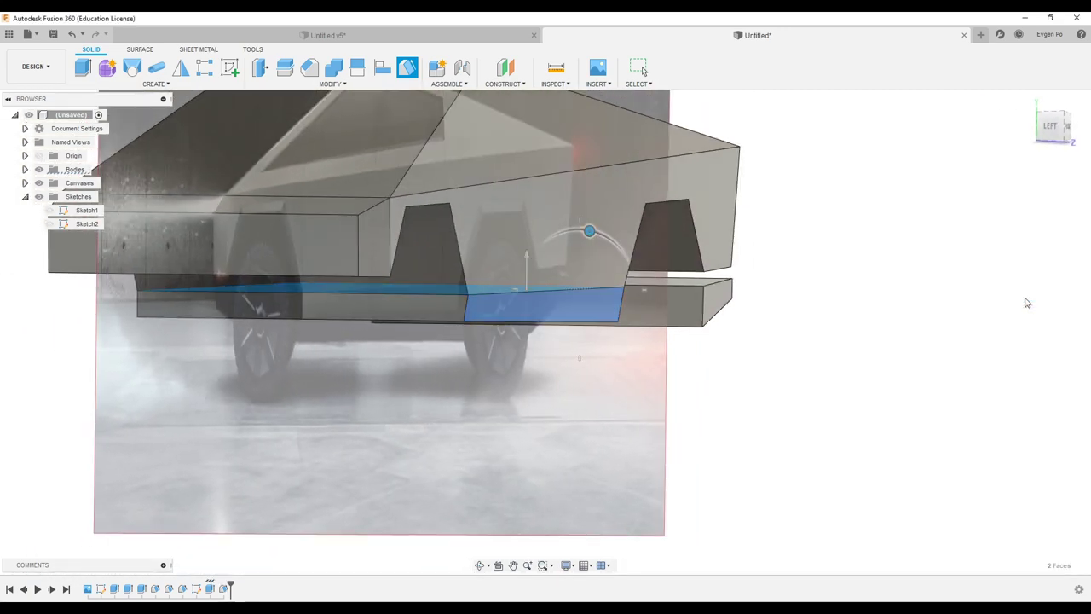
click(1025, 299)
click(1065, 126)
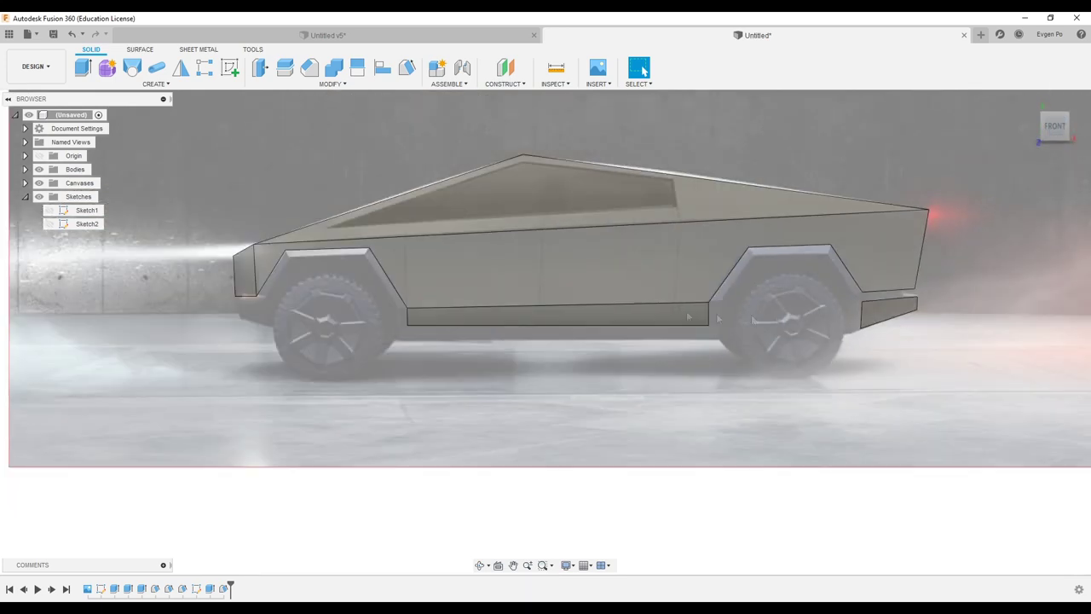
scroll(388, 267, up, 5)
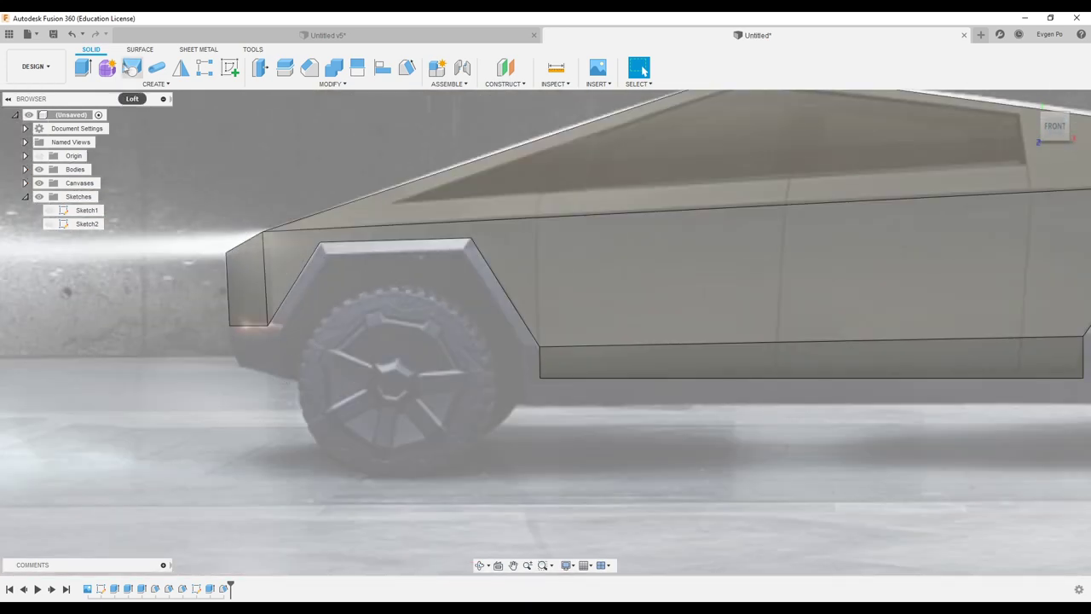
- Reopen Sketch1 and outline the front bumper below the nose with lines
right_click(59, 210)
click(127, 249)
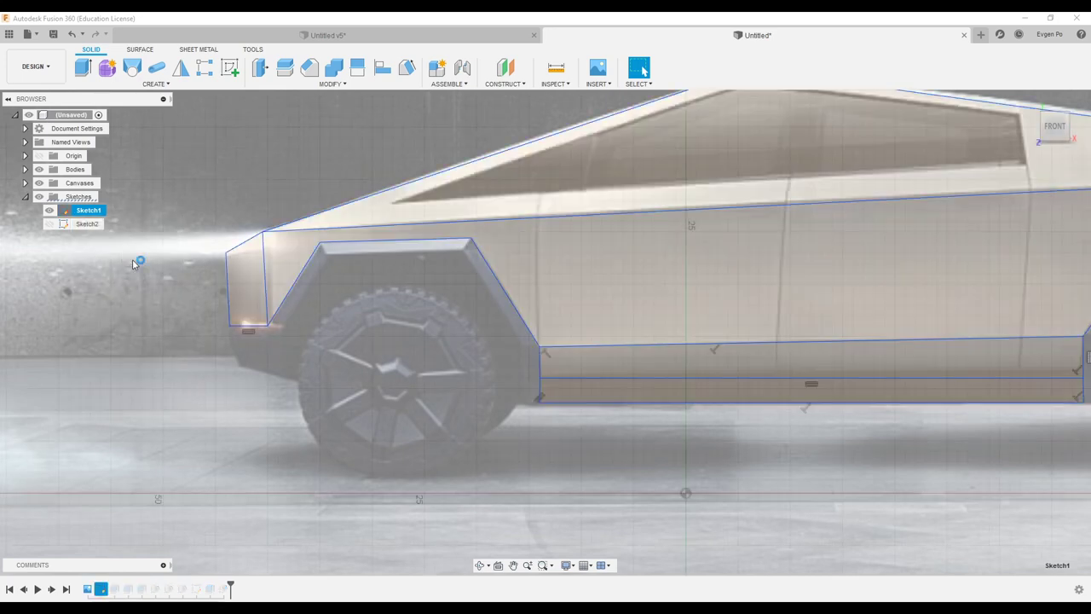
click(83, 69)
scroll(250, 374, up, 5)
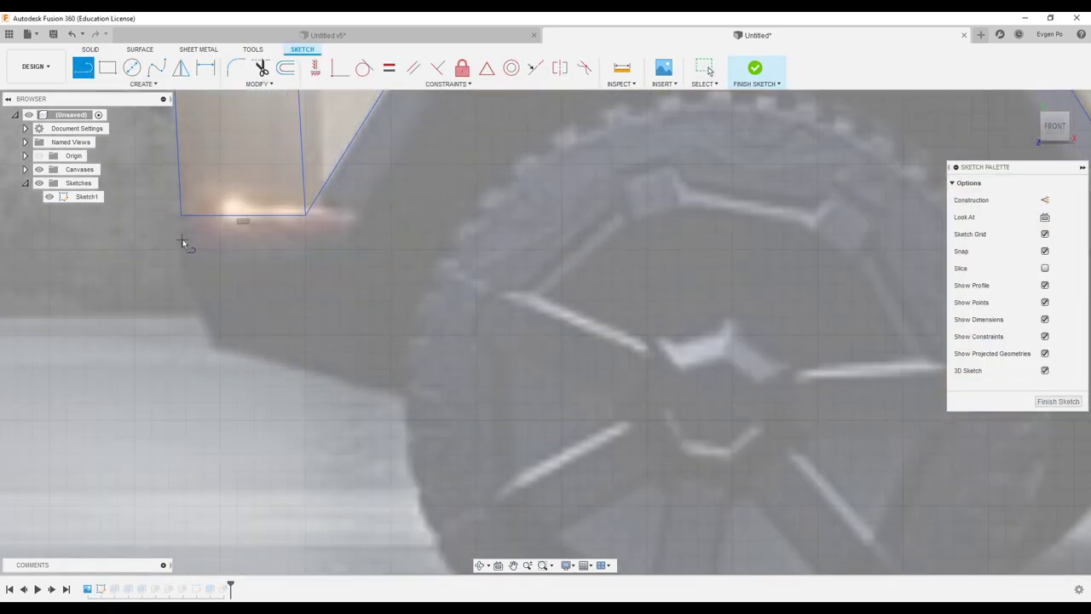
scroll(316, 254, down, 3)
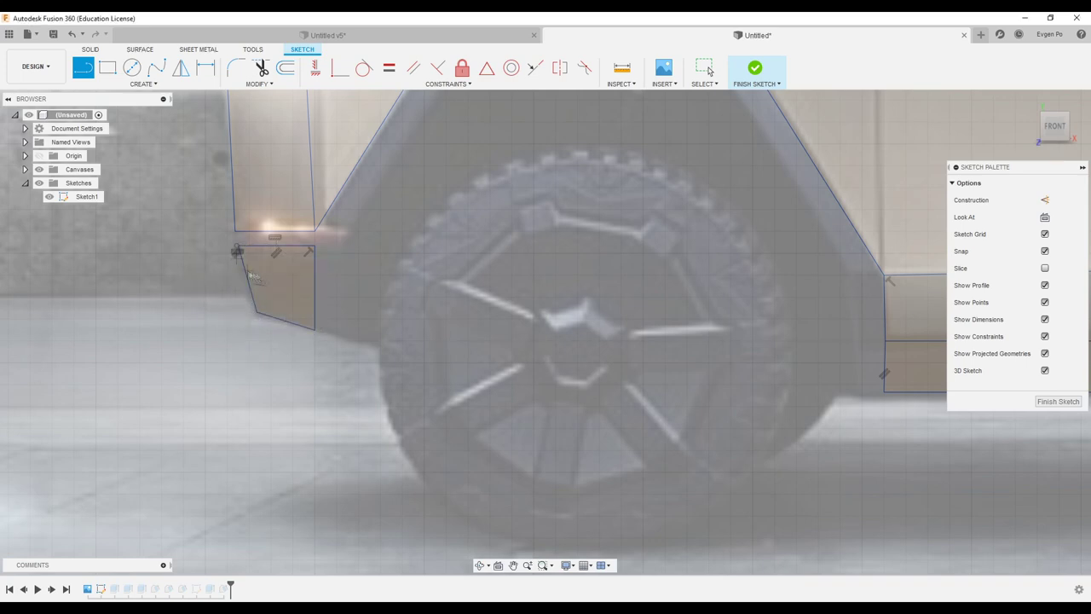
scroll(247, 275, down, 5)
scroll(418, 287, down, 3)
click(1058, 401)
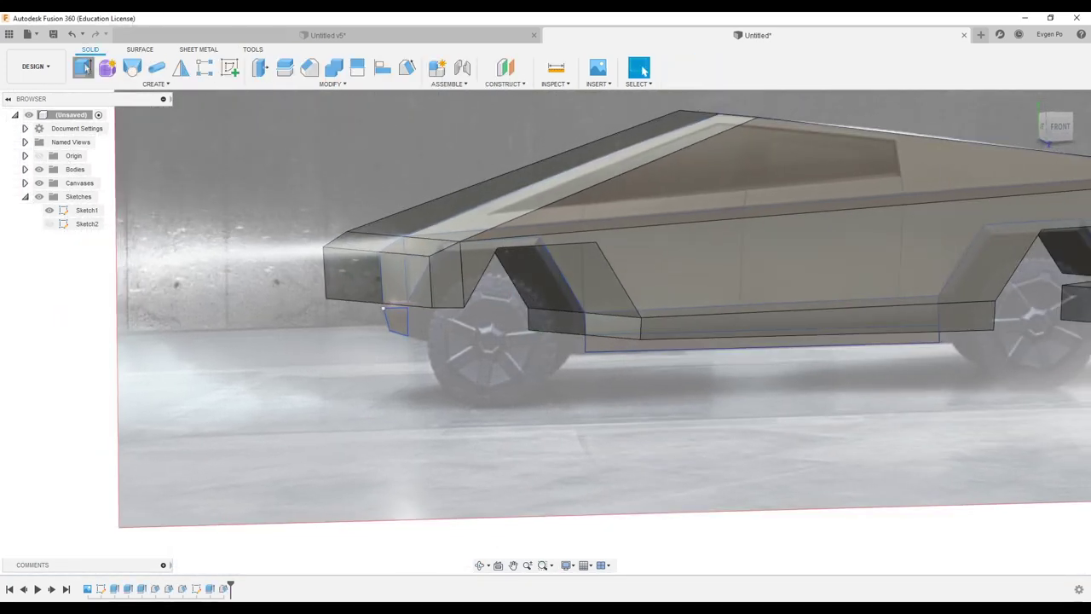
- Extrude the bumper outline 20 mm symmetrically as a new body
click(85, 68)
click(402, 317)
shift+middle_drag(402, 317, 543, 324)
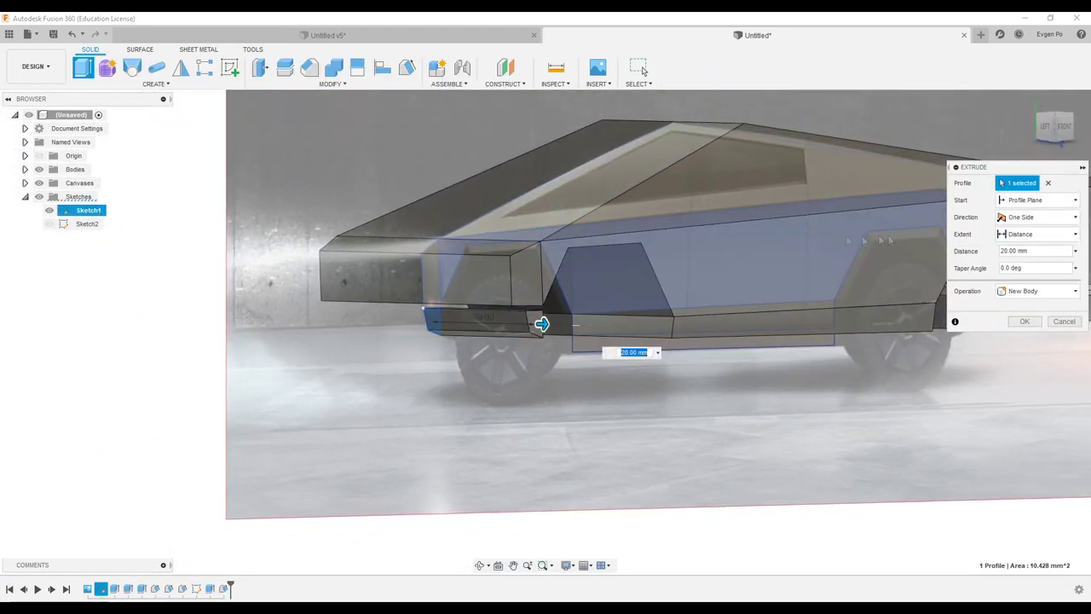
click(1023, 248)
click(1024, 260)
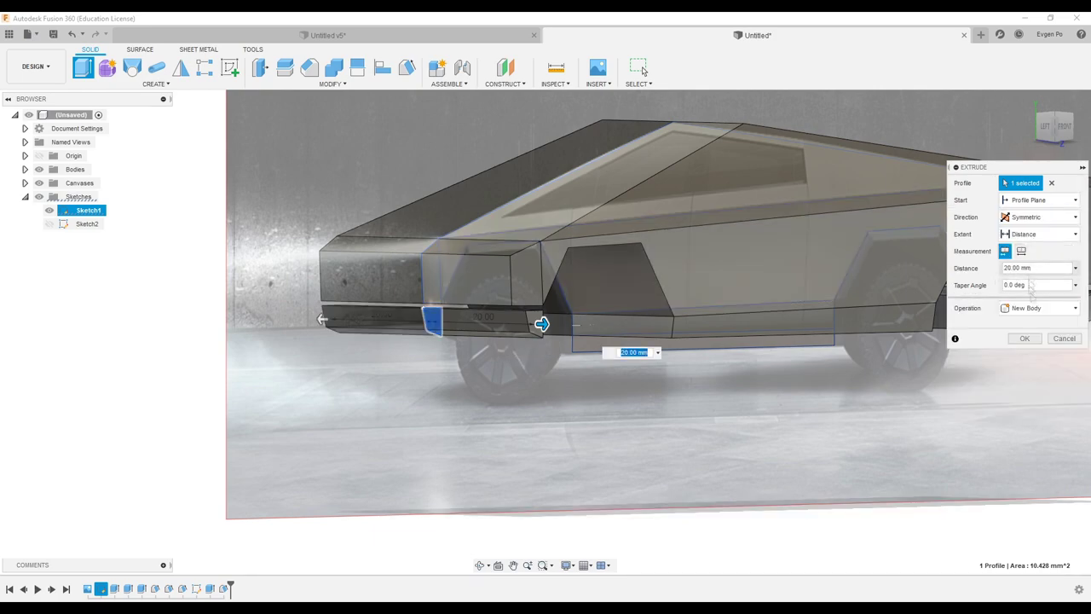
click(1025, 407)
mouse_move(1025, 406)
shift+middle_down()
mouse_move(1019, 336)
mouse_move(767, 339)
mouse_move(752, 301)
mouse_move(733, 308)
shift+middle_up()
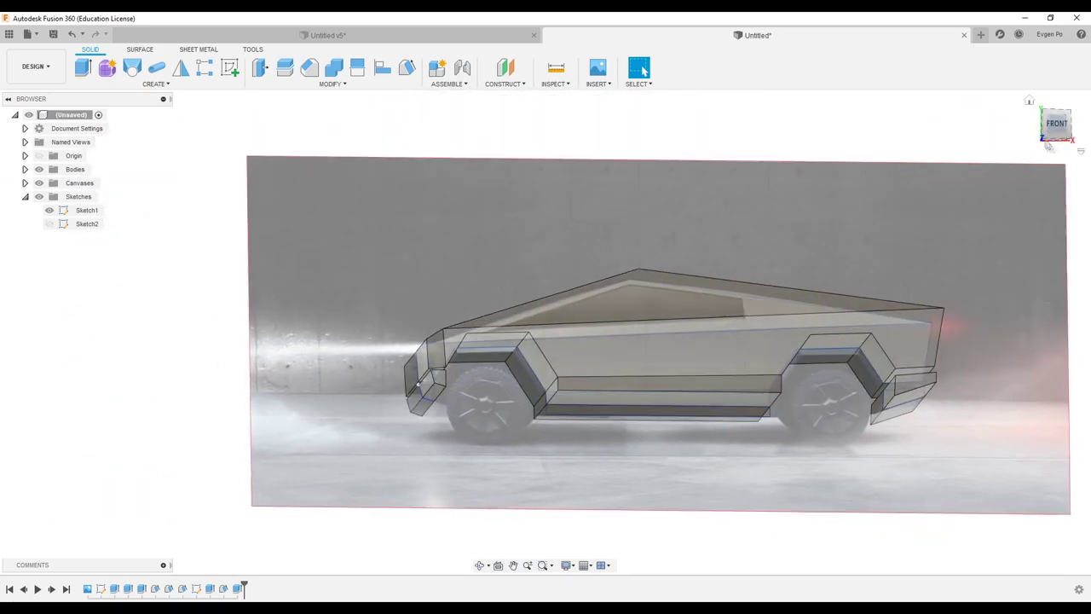
scroll(552, 372, up, 5)
key(F6)
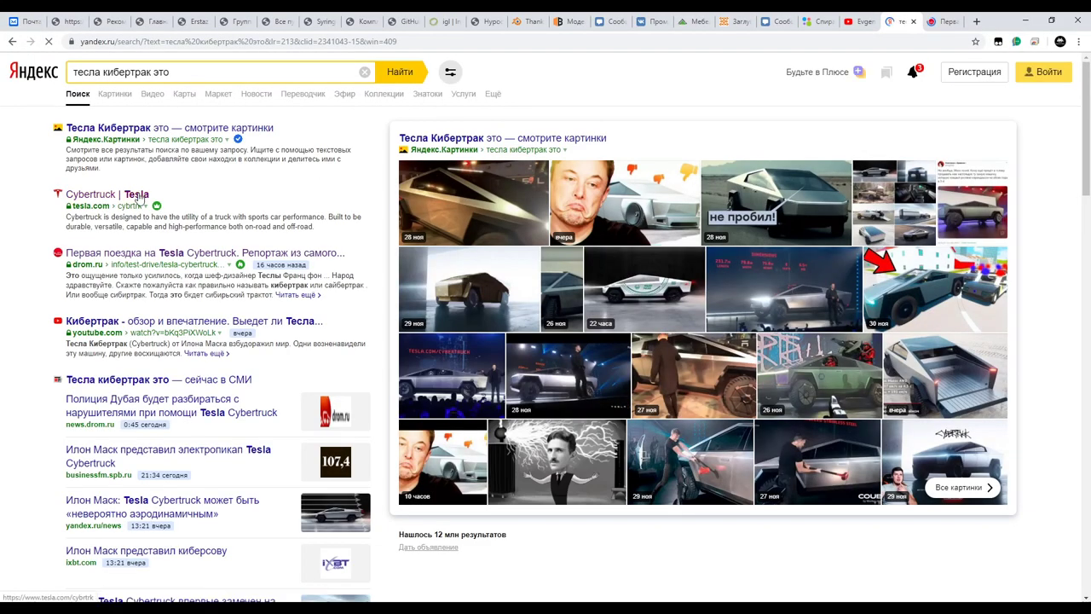
- Open the Cybertruck | Tesla page and scroll down to its Specs section
click(138, 195)
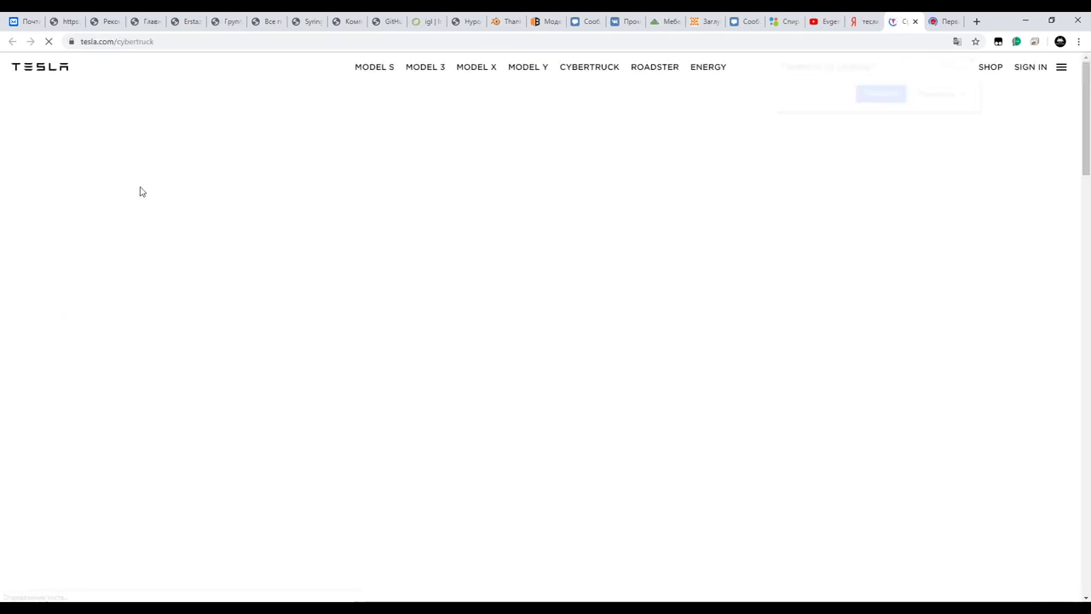
scroll(790, 275, down, 15)
scroll(802, 277, down, 5)
scroll(810, 279, down, 5)
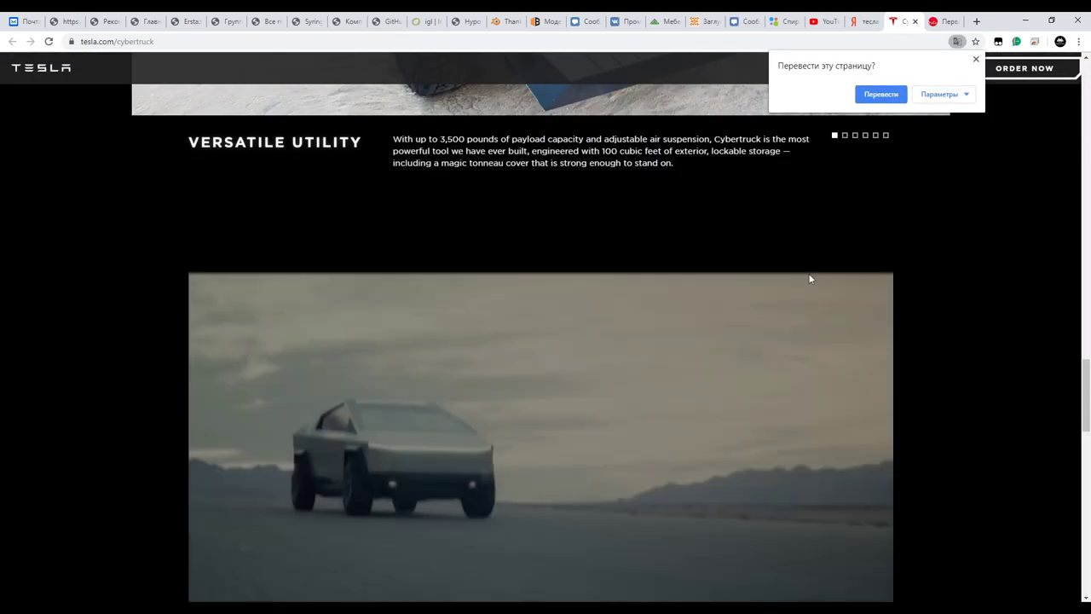
scroll(810, 279, down, 5)
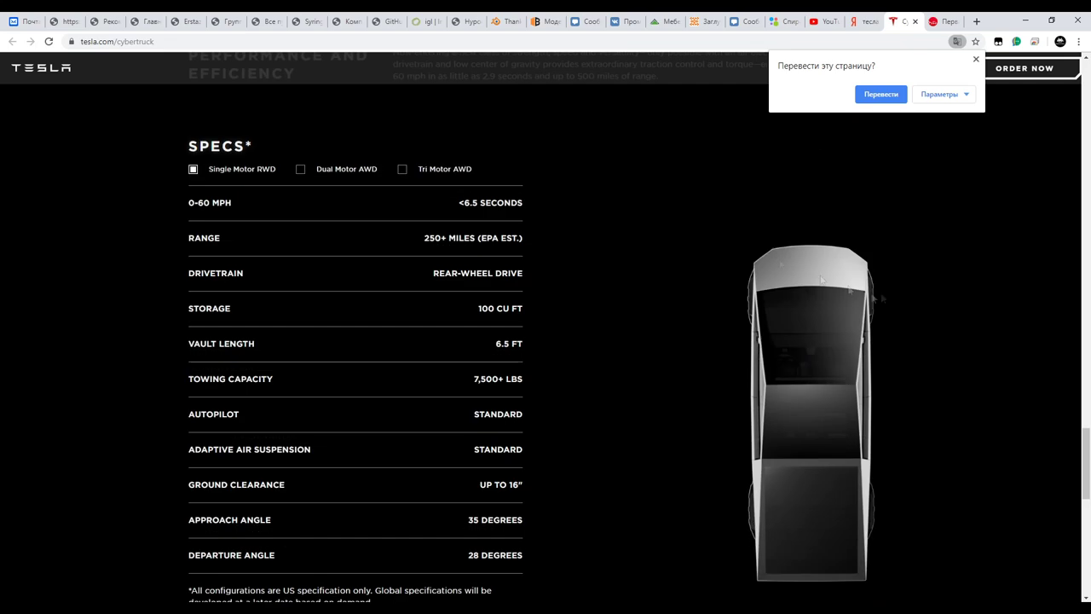
scroll(579, 195, down, 5)
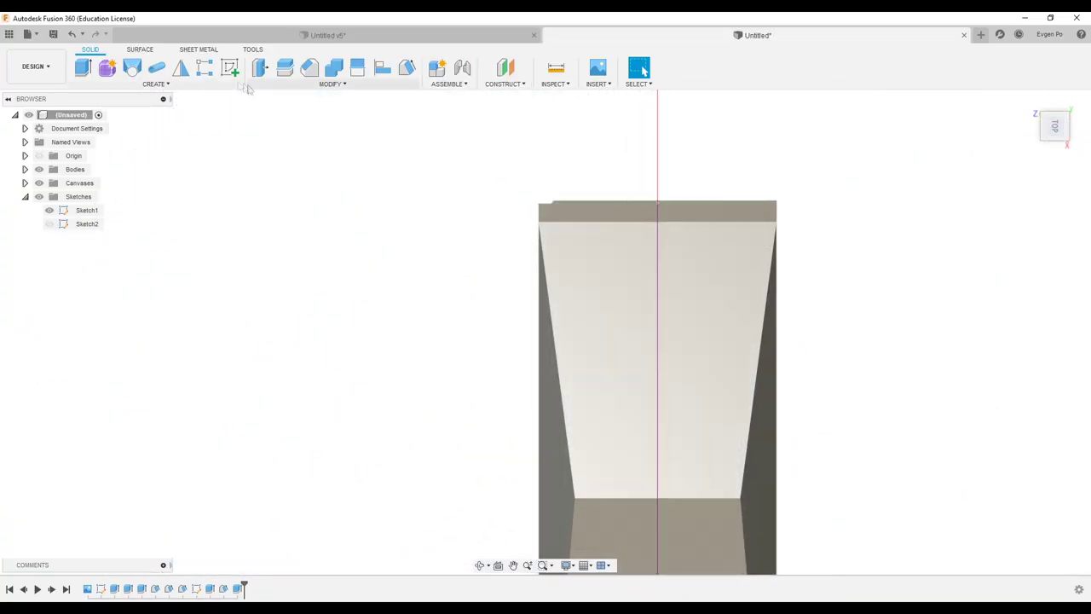
- Create Sketch3 on the truck body's top face and finish it without drawing
click(230, 68)
click(494, 372)
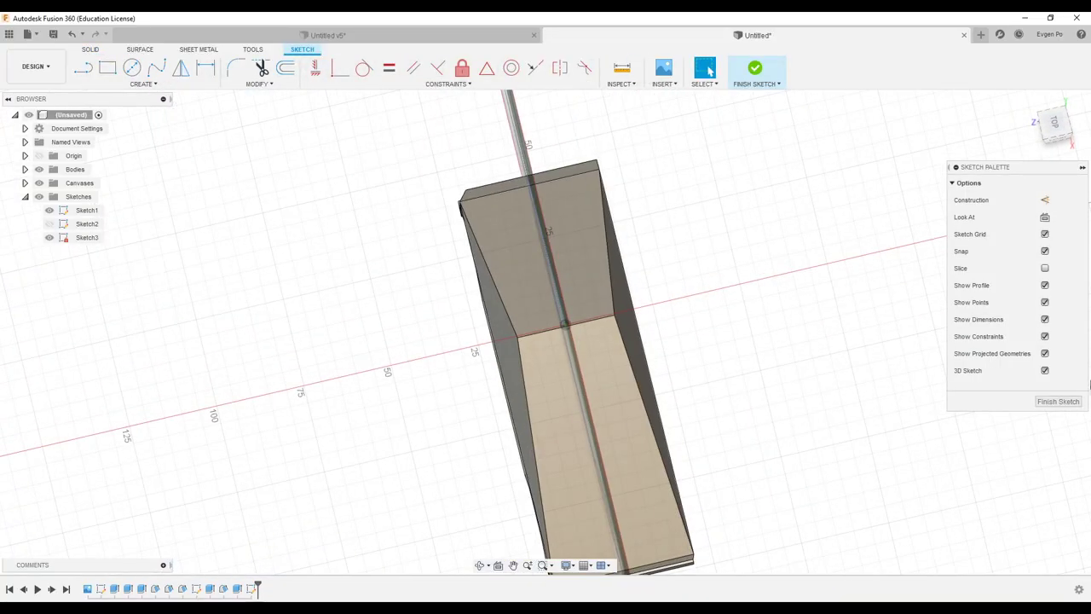
key(ctrl+z)
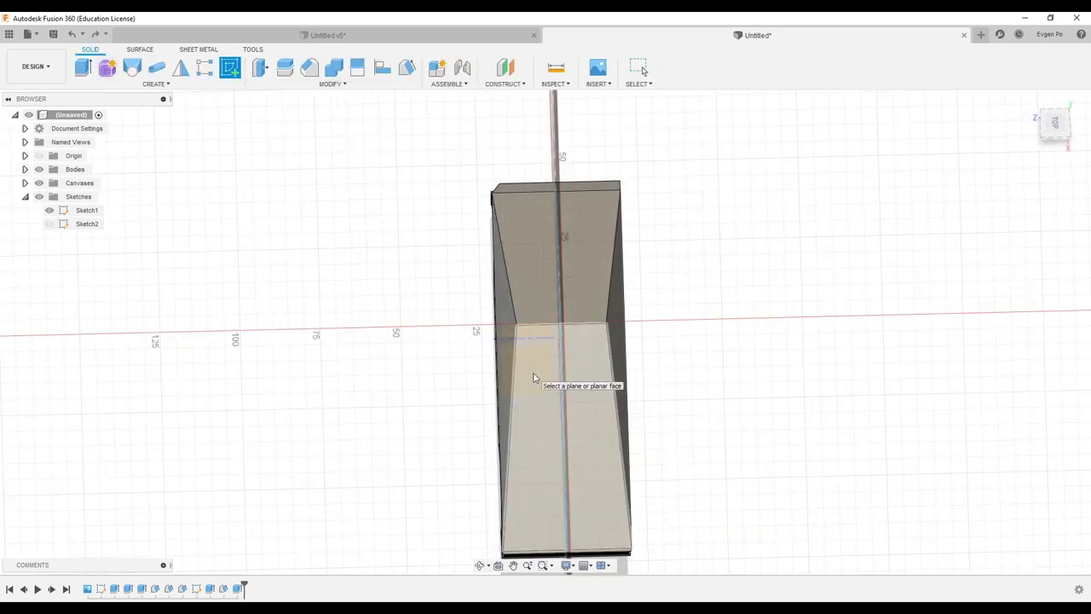
click(535, 377)
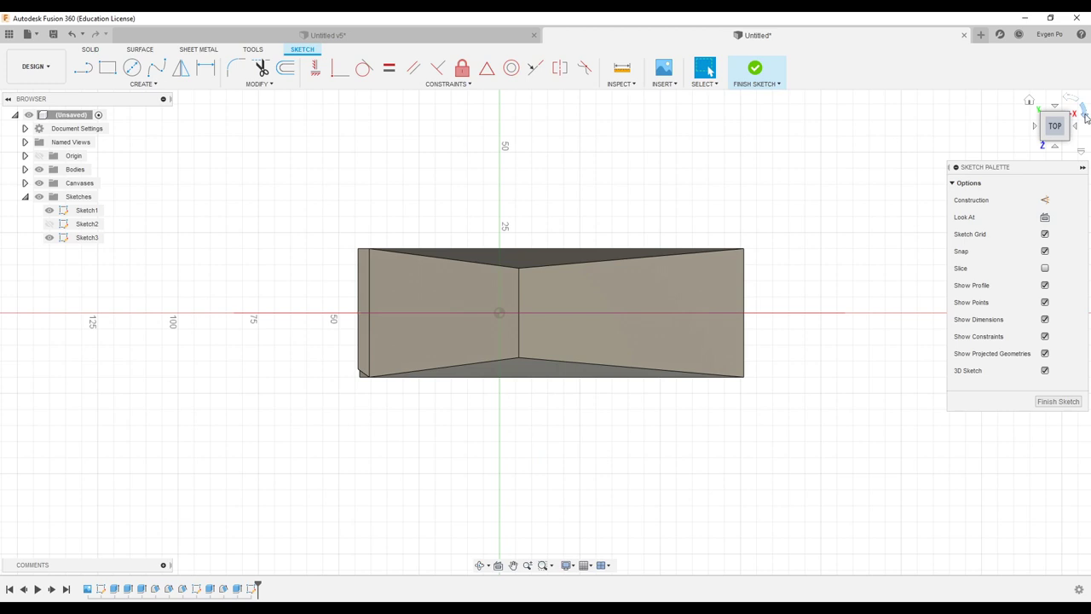
click(1087, 118)
scroll(512, 143, up, 4)
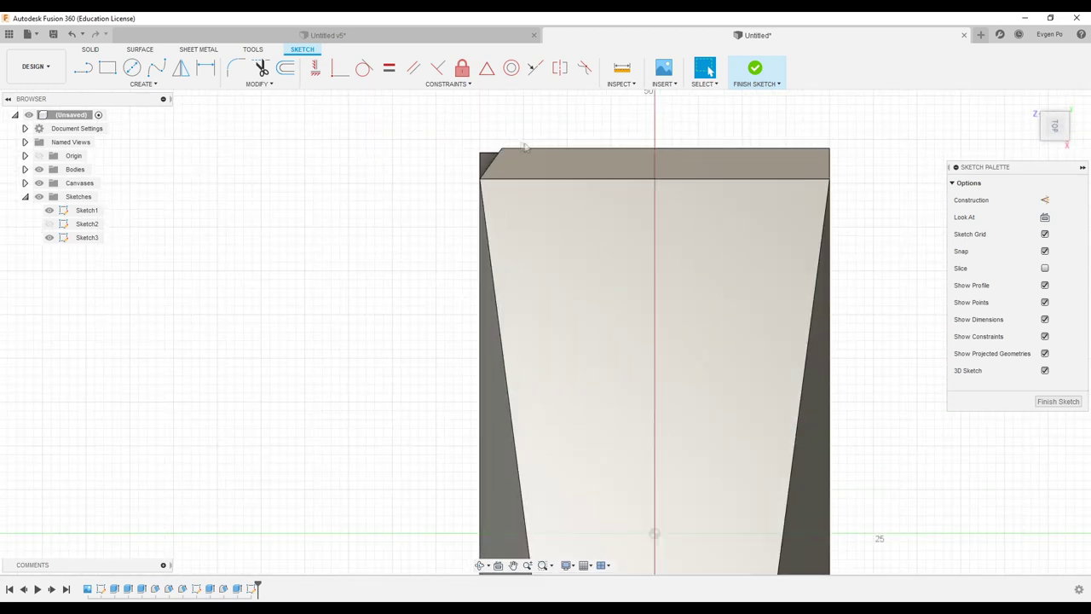
scroll(526, 147, up, 2)
shift+middle_drag(620, 193, 870, 293)
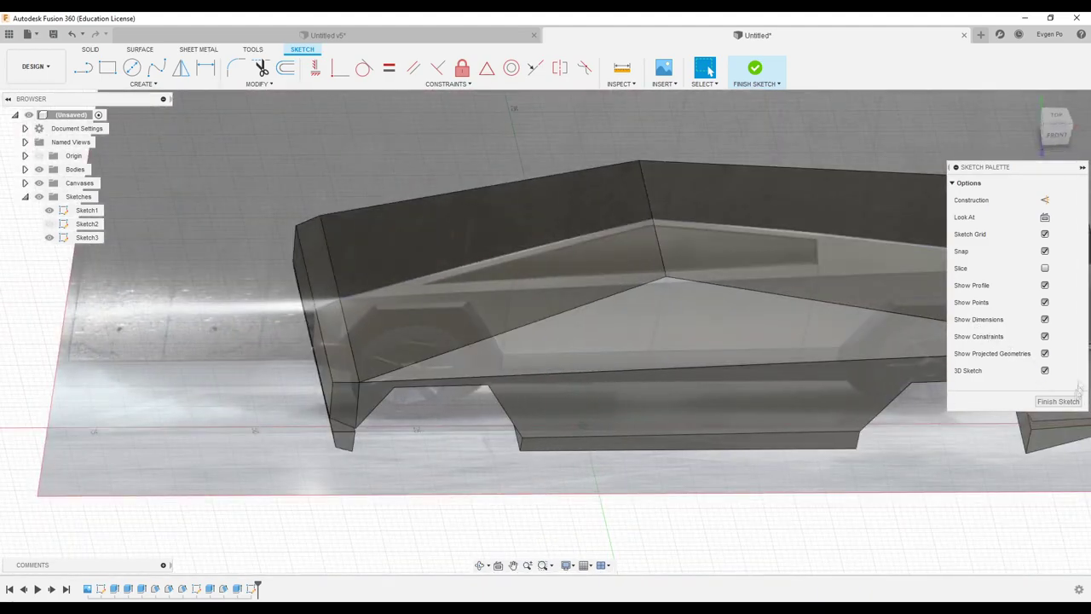
click(1058, 401)
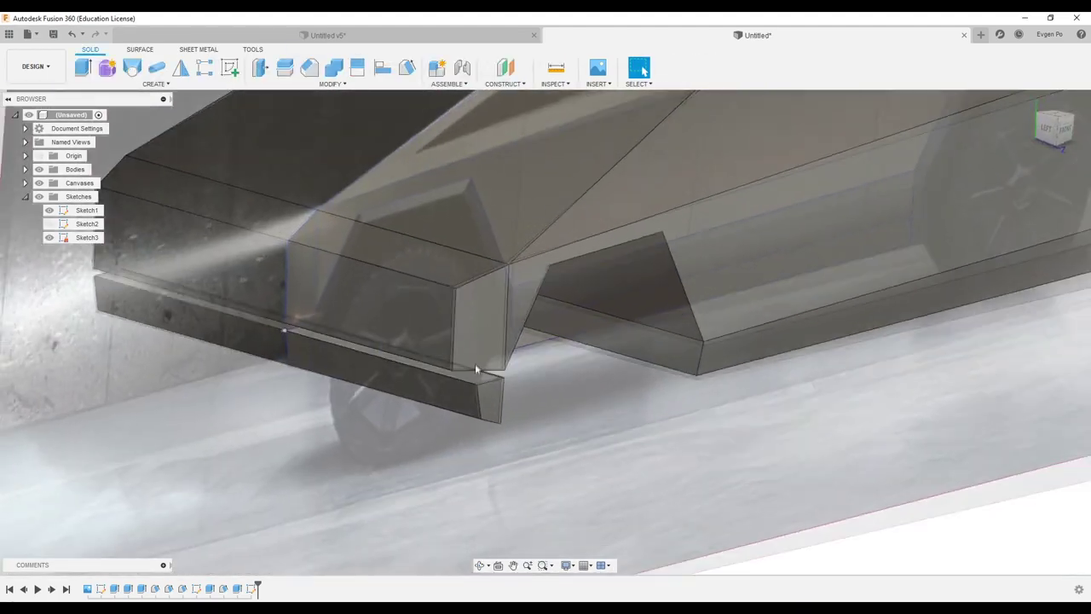
shift+middle_drag(475, 363, 503, 148)
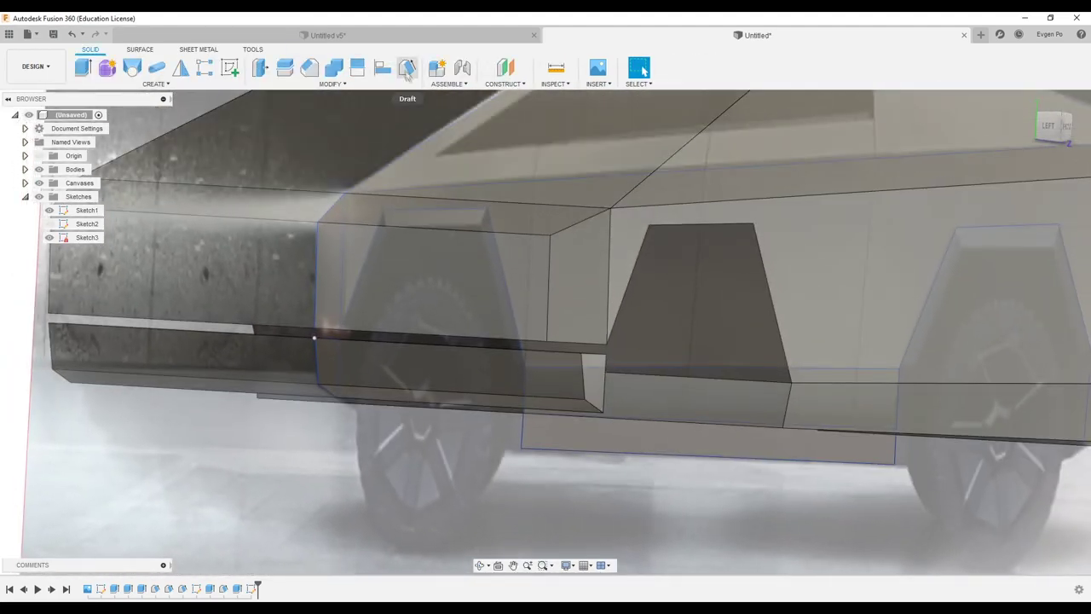
click(406, 68)
click(568, 260)
click(570, 256)
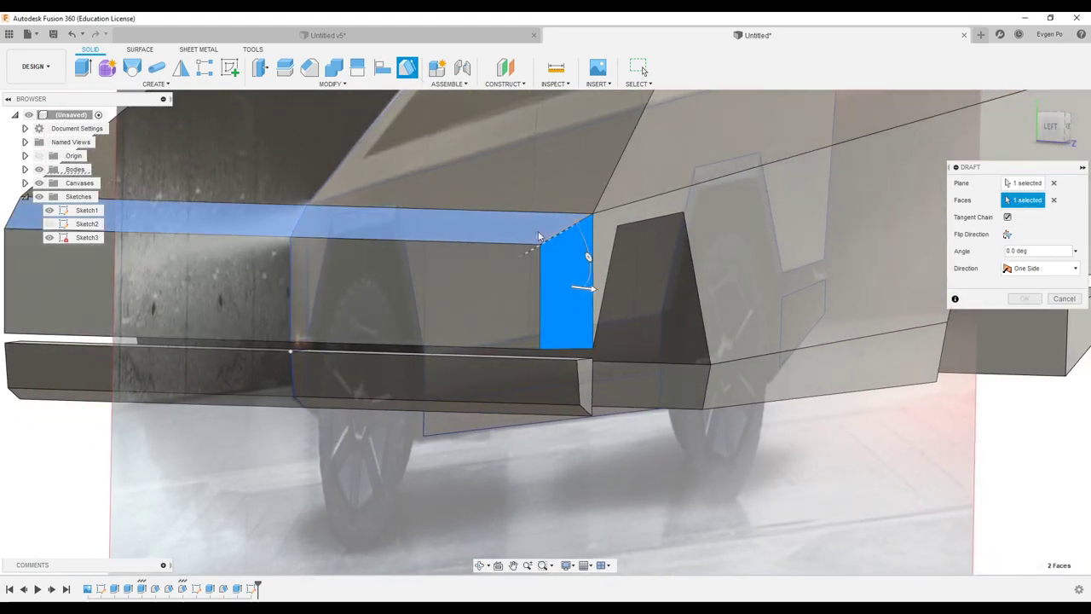
key(Return)
mouse_move(866, 278)
shift+middle_down()
mouse_move(557, 339)
mouse_move(621, 343)
shift+middle_up()
scroll(557, 339, up, 3)
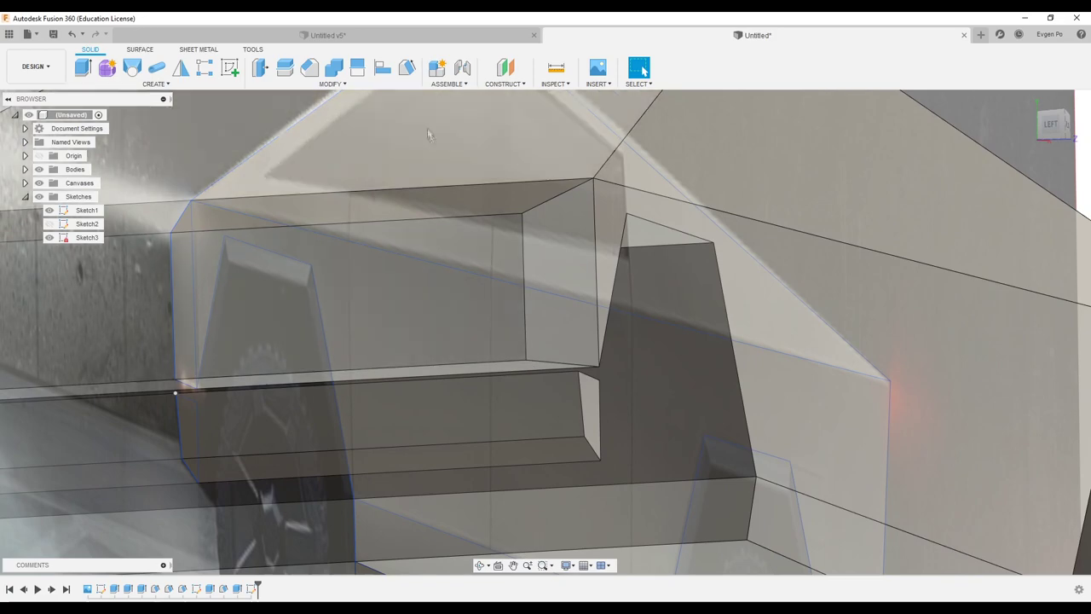
key(Return)
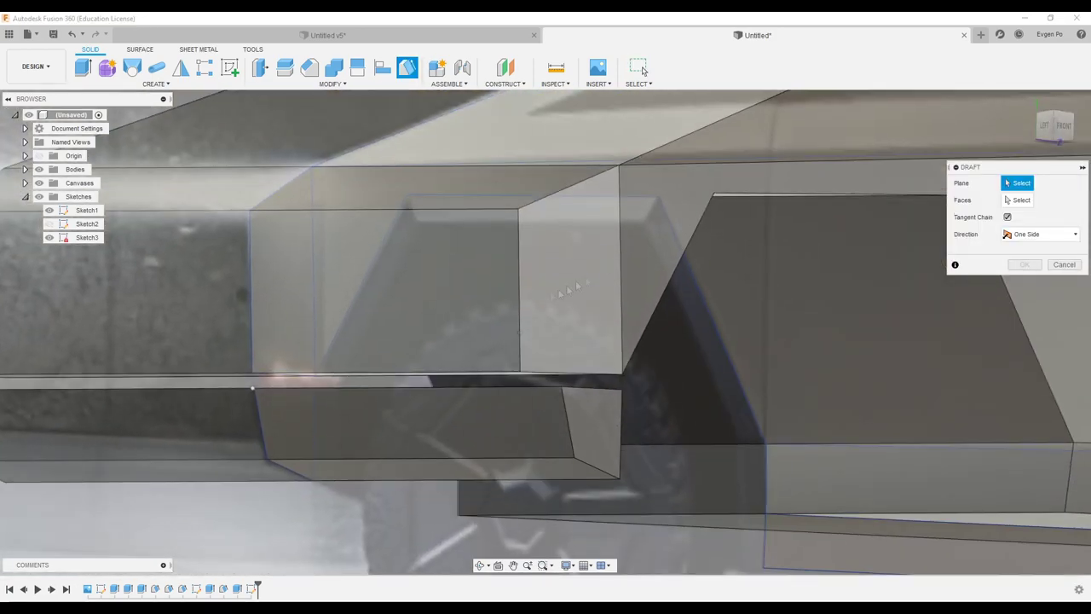
click(470, 293)
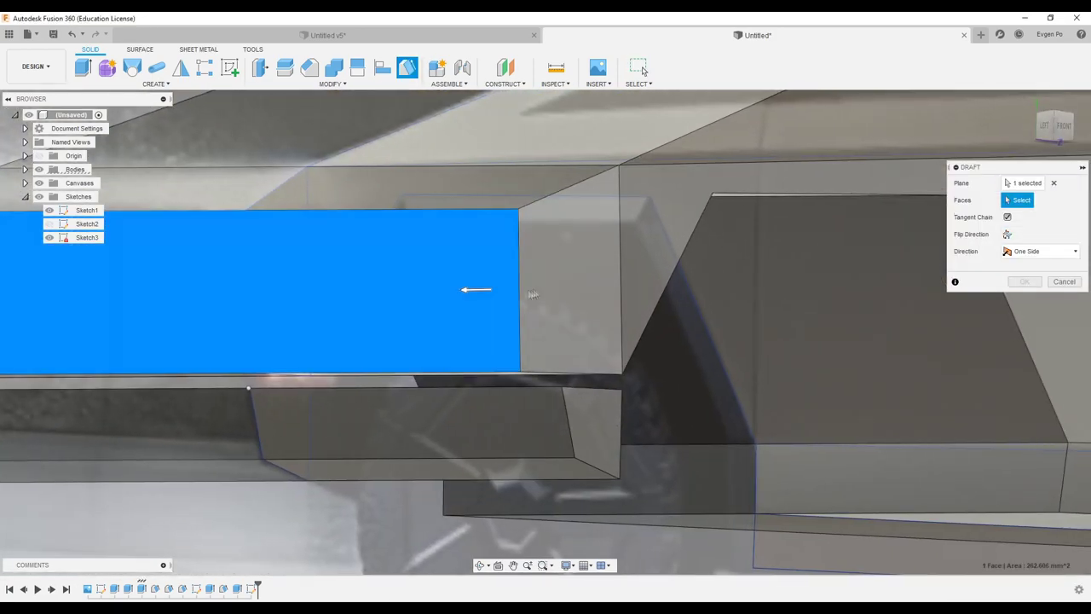
click(463, 293)
text(5)
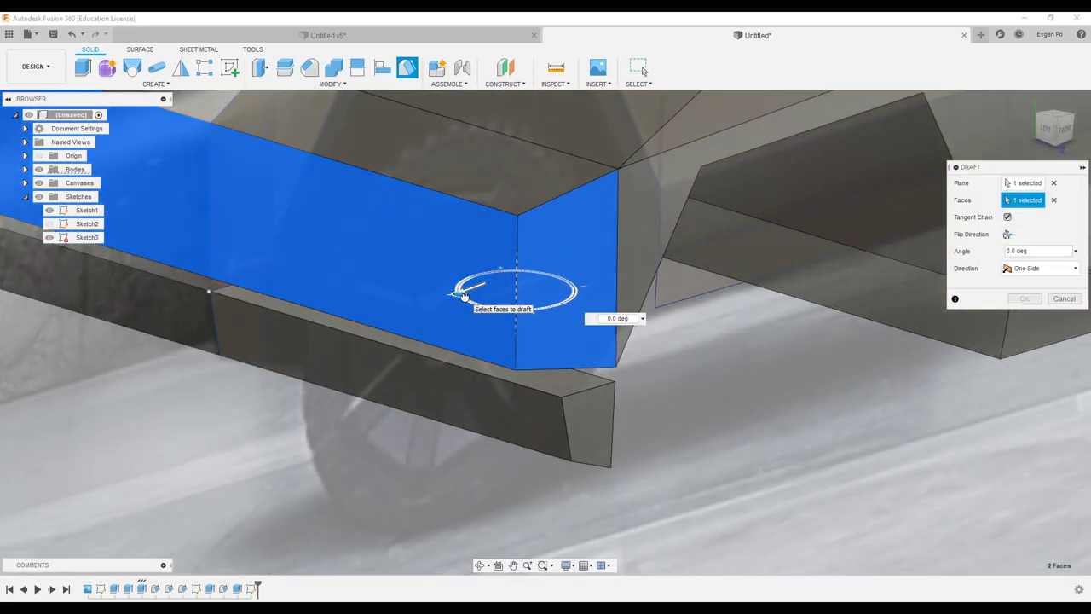
key(Escape)
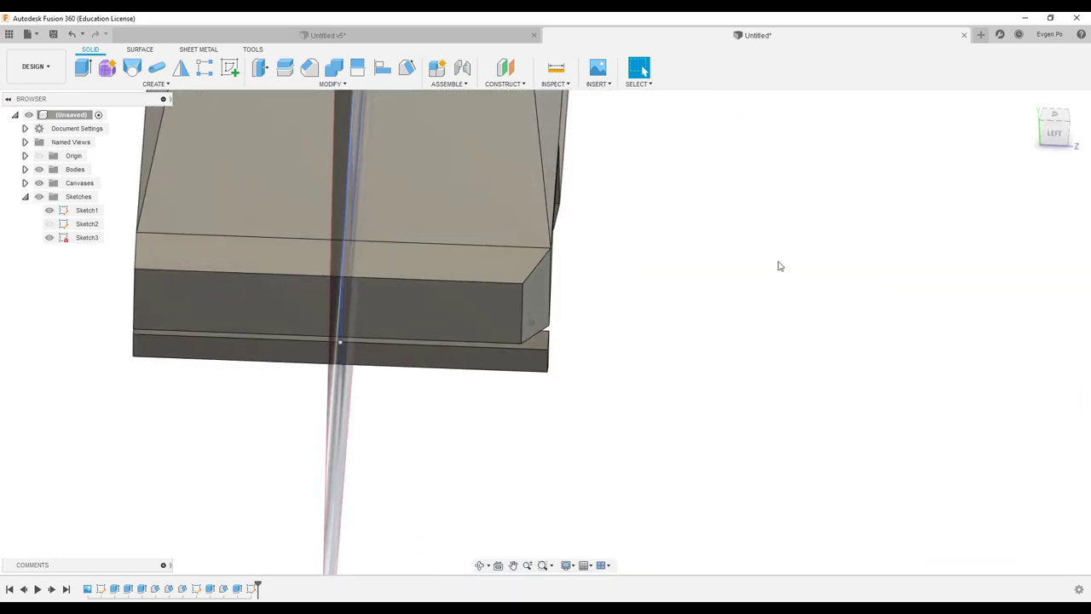
shift+middle_drag(778, 266, 598, 368)
key(Return)
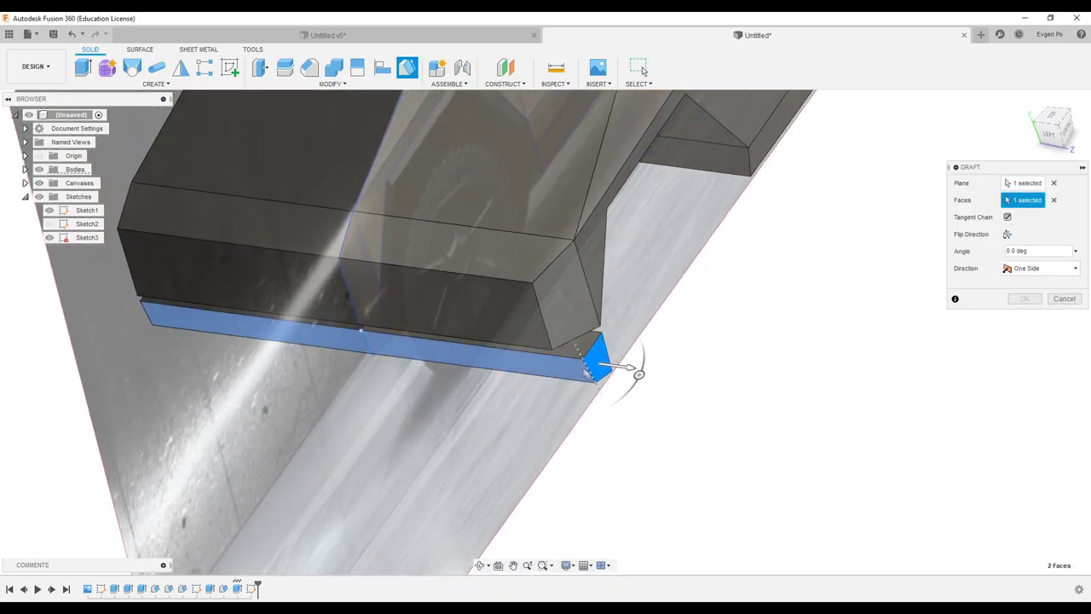
scroll(582, 372, up, 2)
click(1064, 299)
key(Return)
click(597, 362)
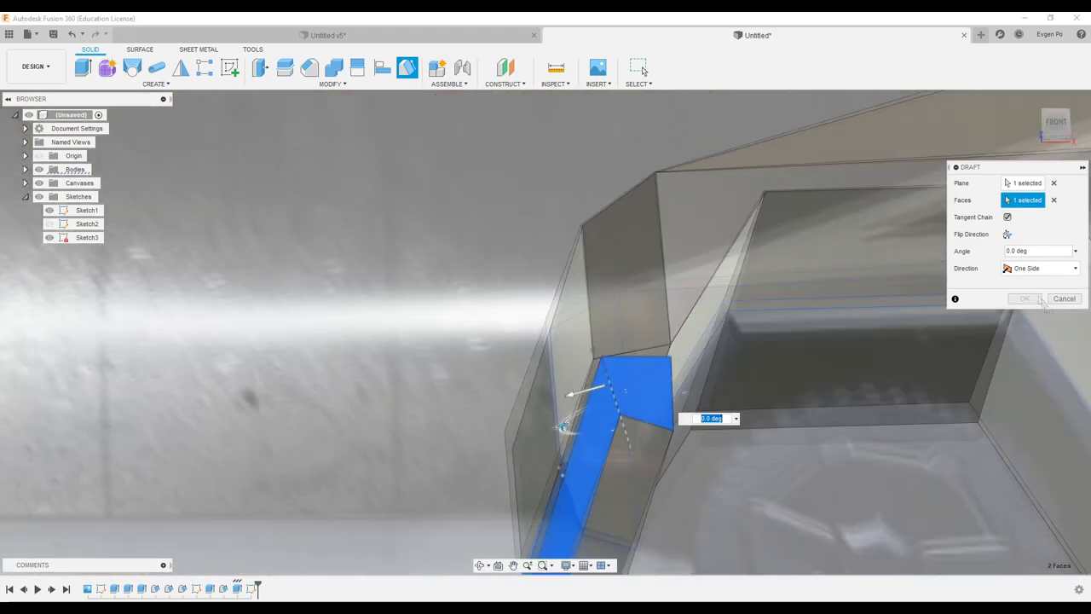
shift+middle_drag(588, 435, 555, 382)
click(1064, 298)
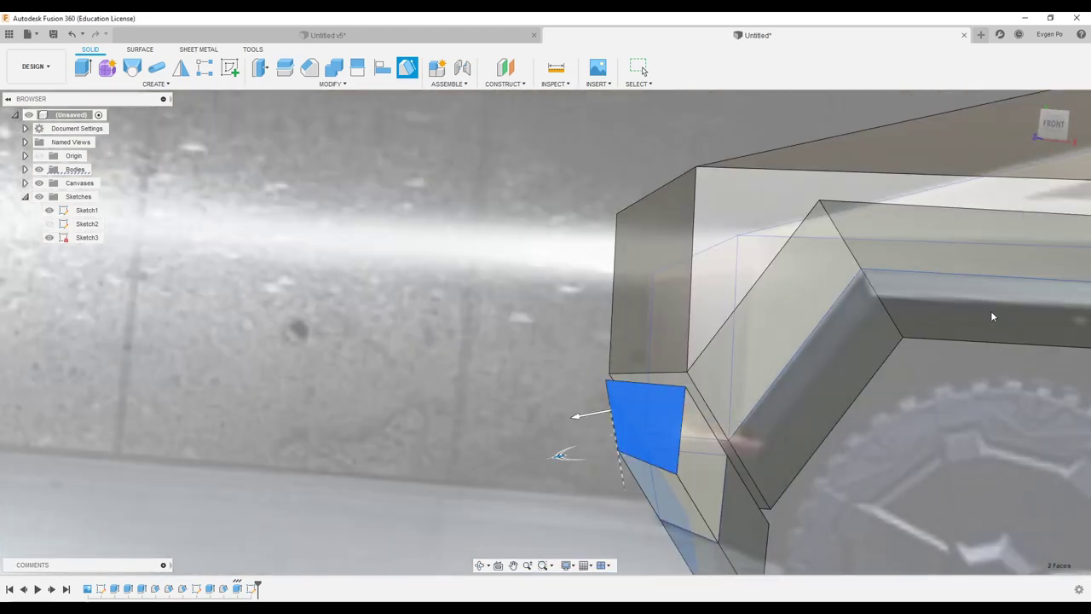
scroll(992, 310, down, 3)
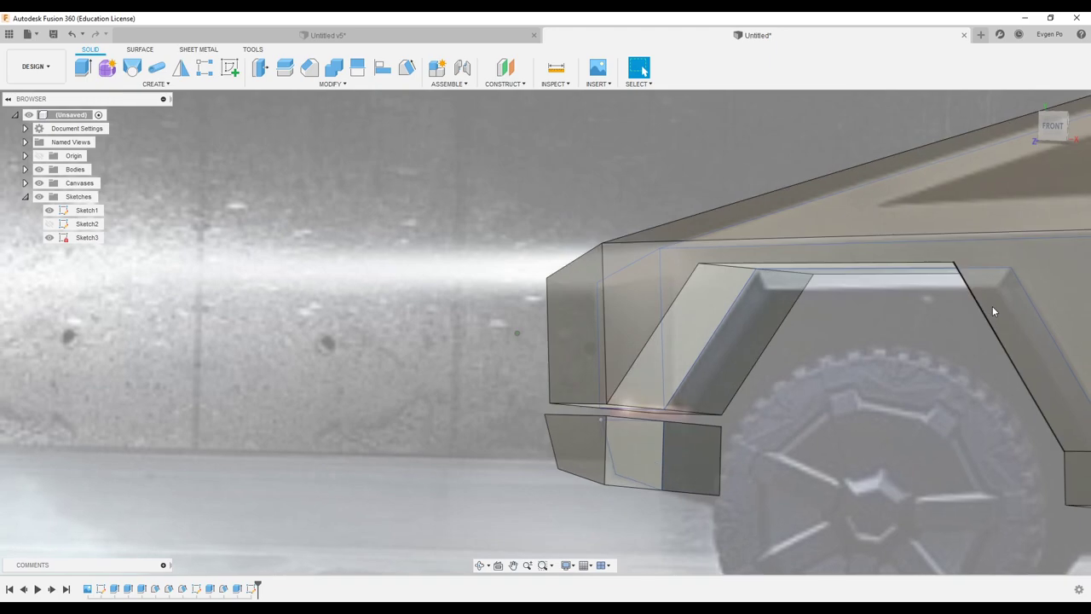
shift+middle_drag(992, 312, 529, 373)
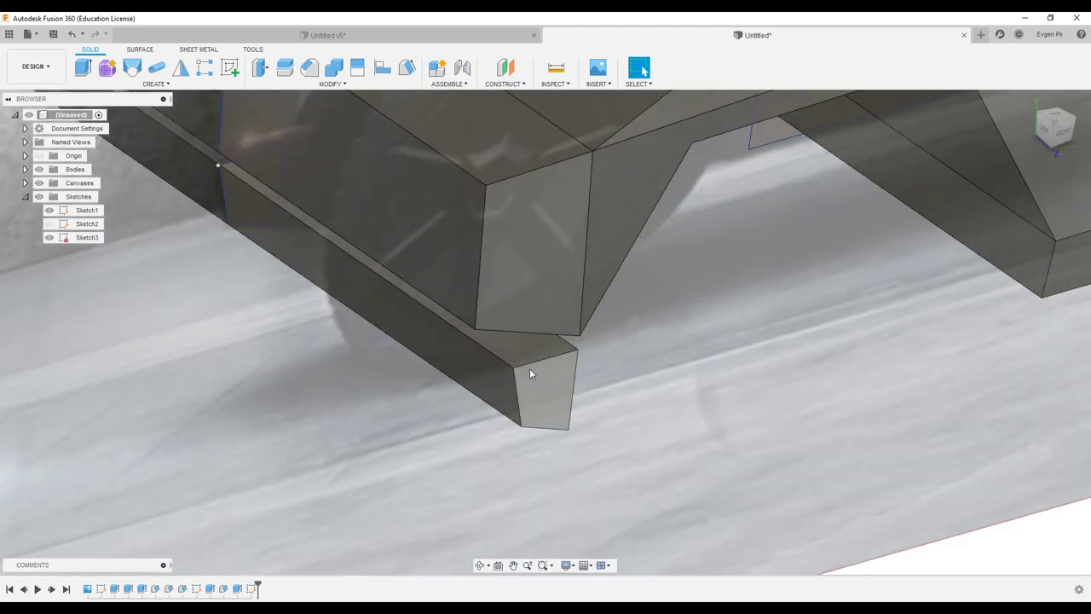
right_click(510, 341)
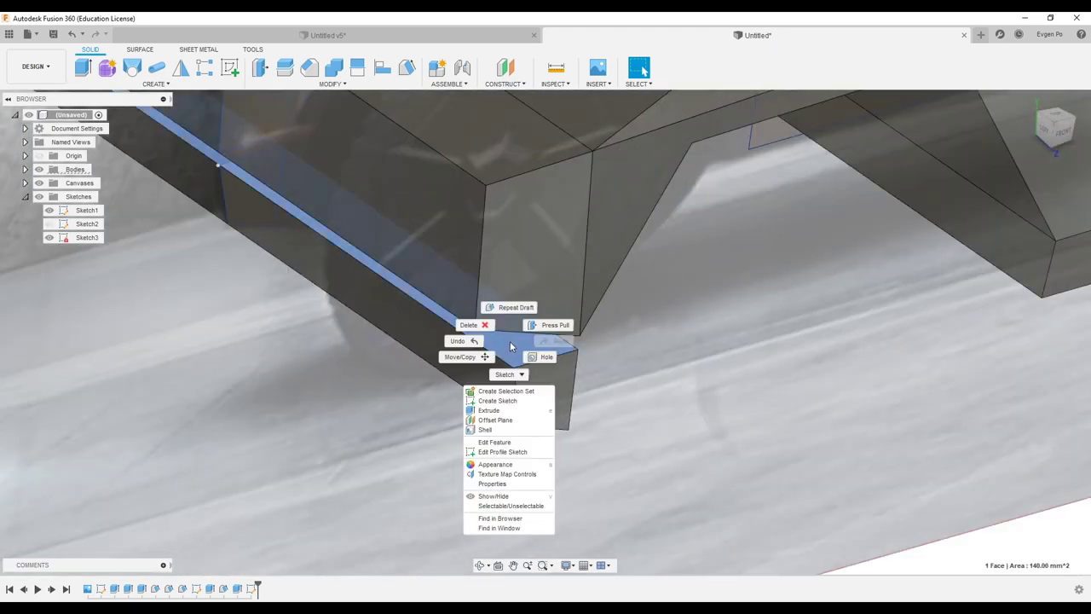
- Create Sketch4 on the underside face and project the lower bar edge into it
click(501, 399)
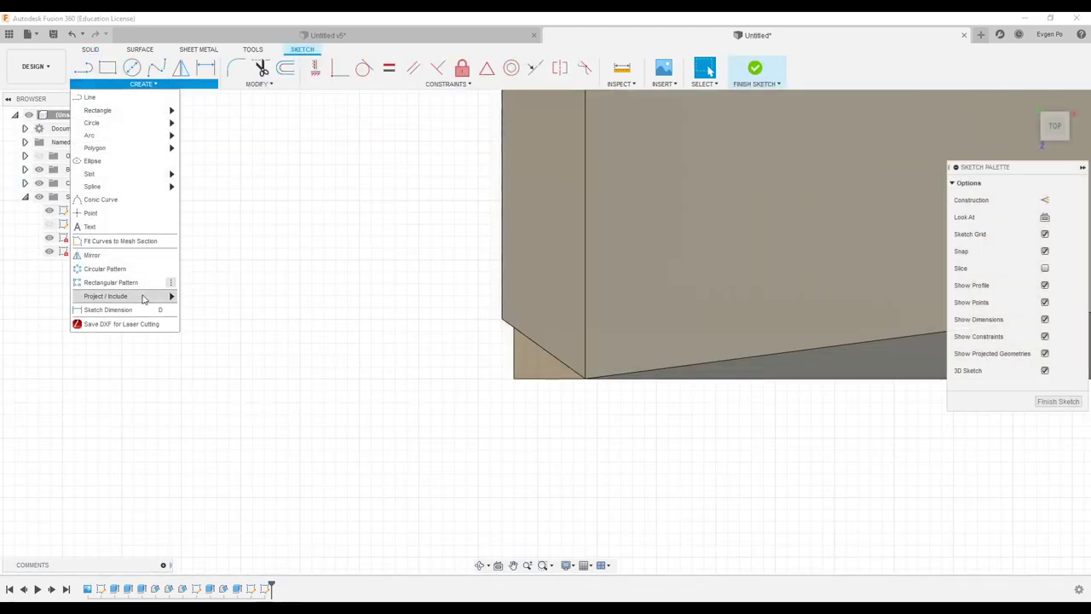
click(214, 296)
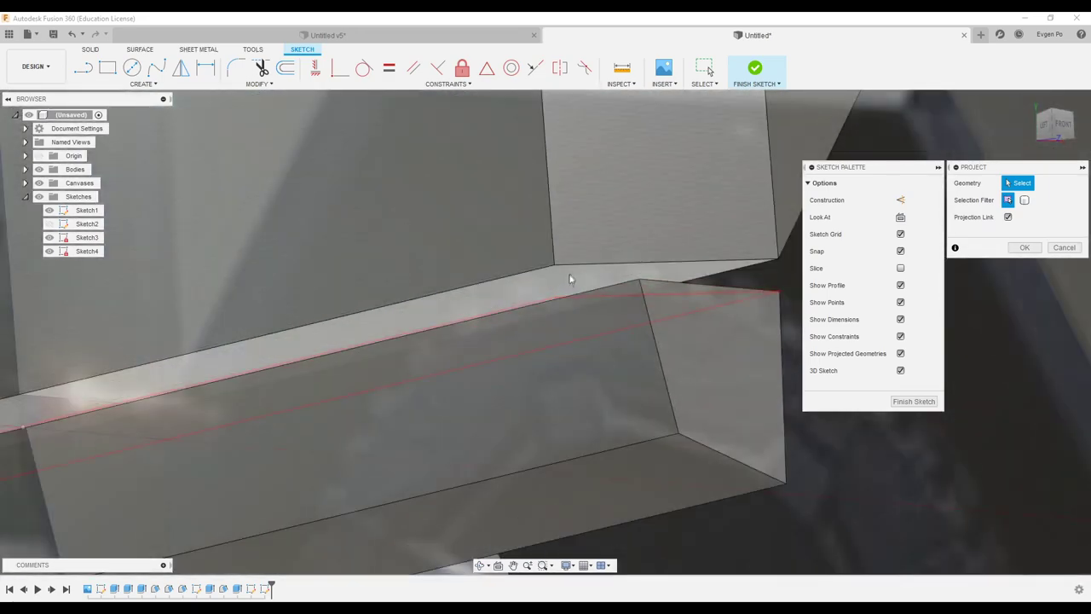
click(570, 279)
shift+middle_drag(655, 268, 599, 411)
key(Return)
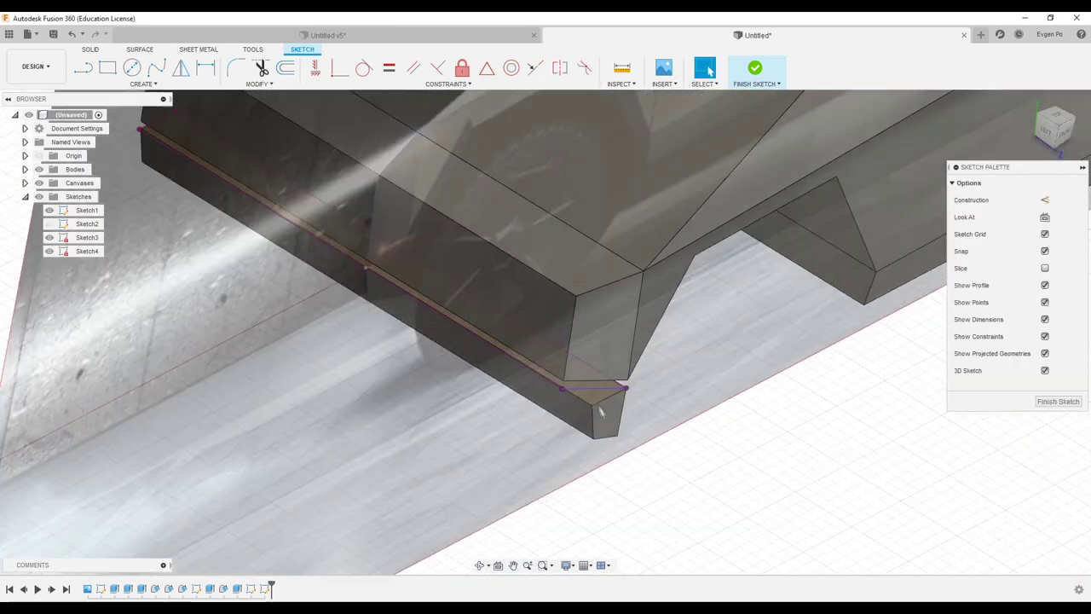
scroll(600, 412, up, 3)
- Extrude the small triangular profile downward into a new solid
key(e)
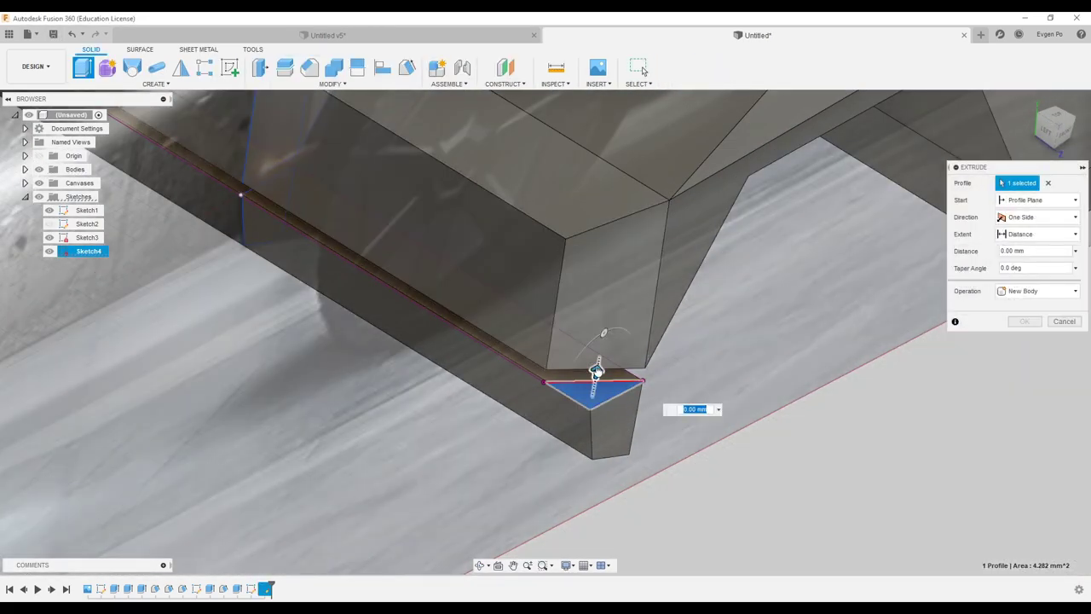
drag(597, 373, 573, 498)
key(Return)
mouse_move(1014, 341)
shift+middle_down()
mouse_move(656, 330)
mouse_move(797, 268)
shift+middle_up()
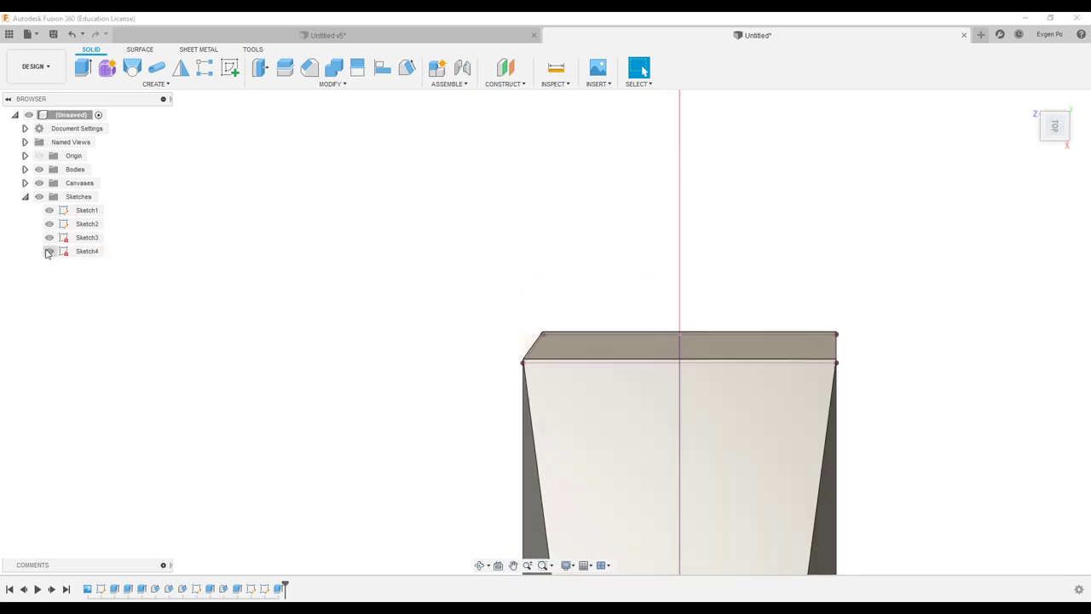
- Reopen Sketch4 and draw a curved spline along the body's upper edge, reshaping its points
click(130, 288)
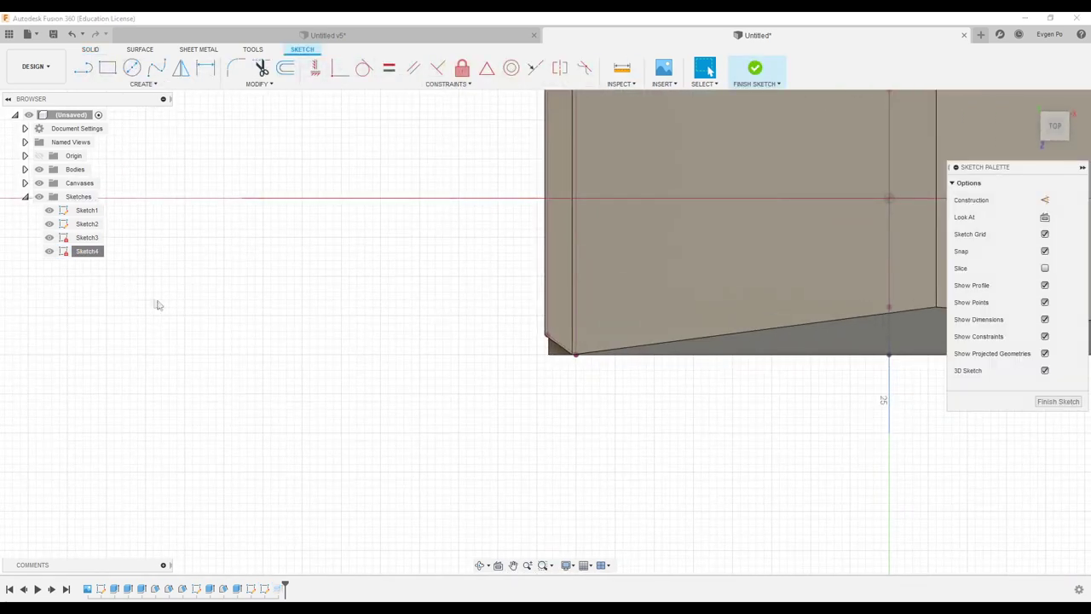
click(1083, 112)
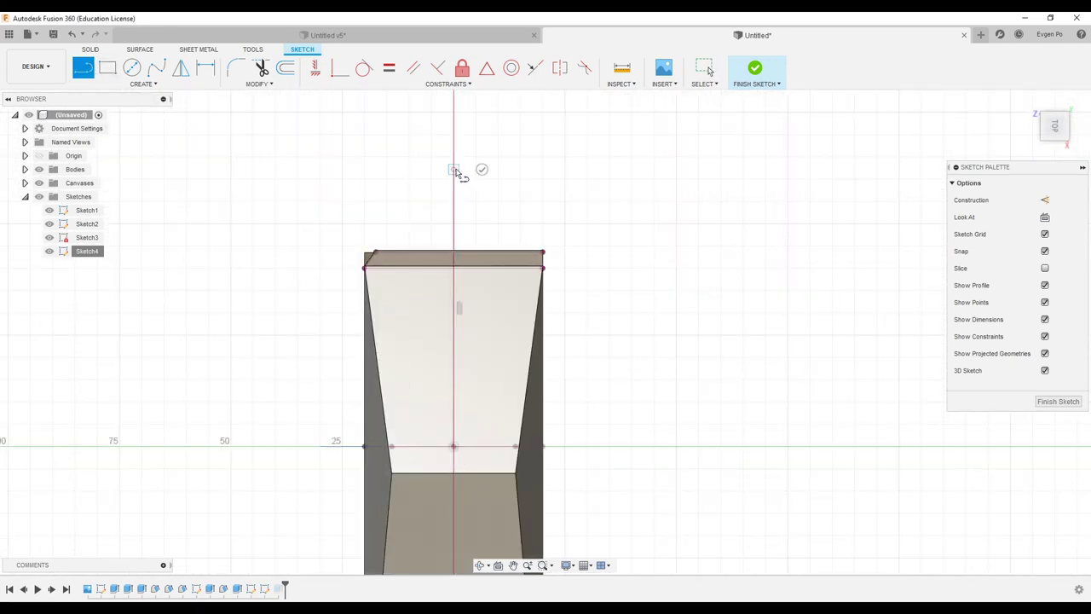
click(157, 70)
scroll(295, 152, up, 2)
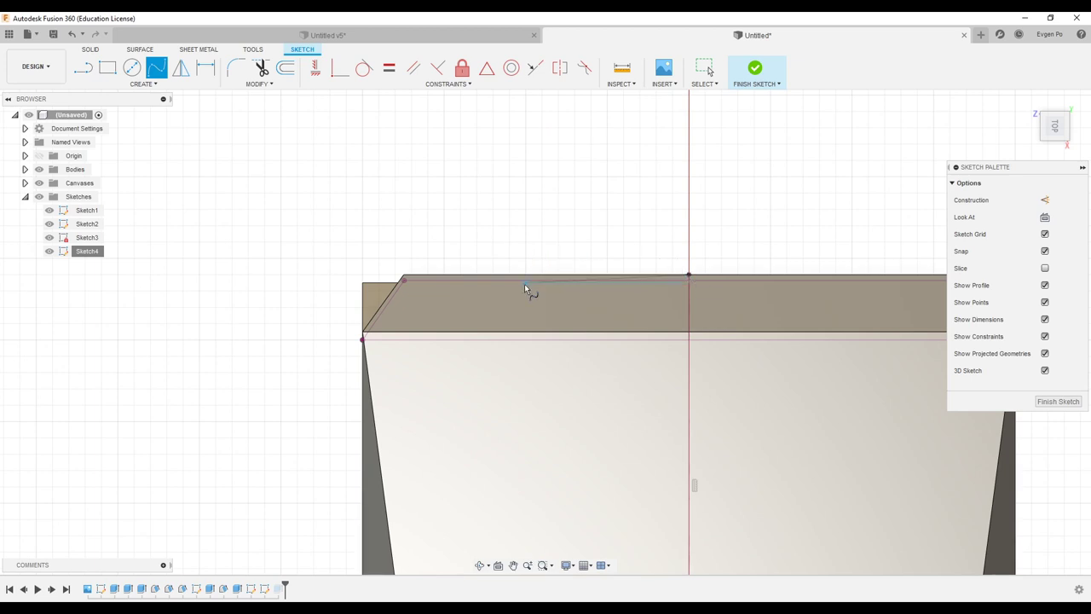
scroll(528, 290, up, 3)
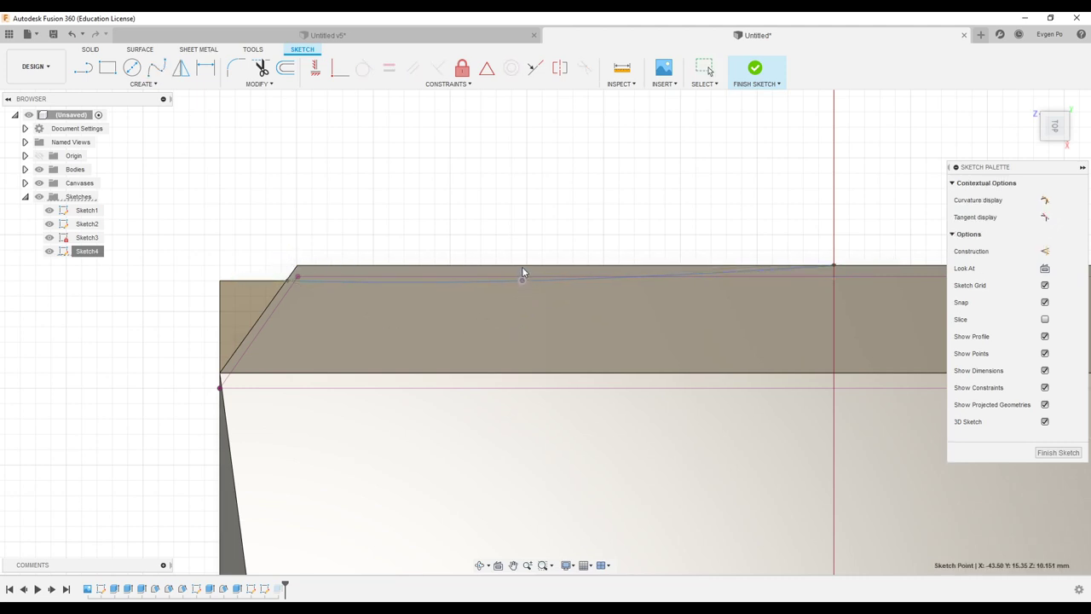
click(530, 295)
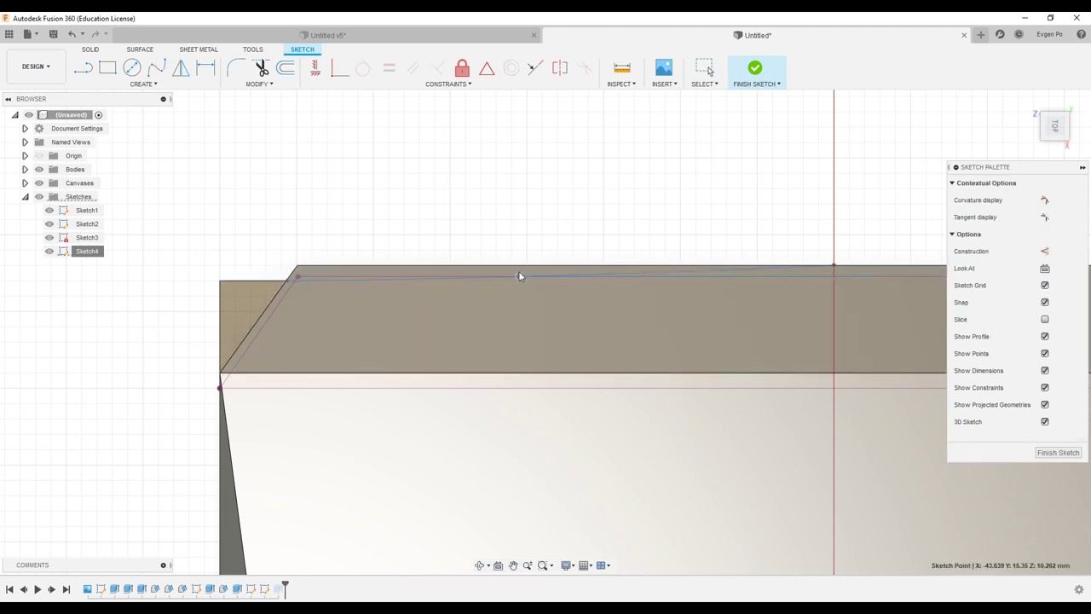
drag(520, 277, 473, 270)
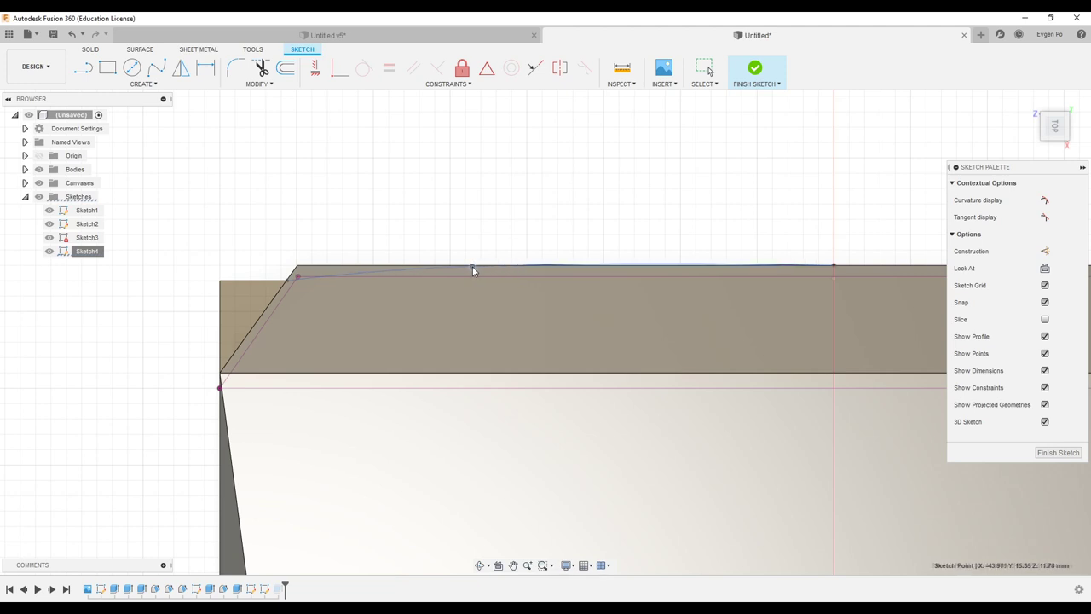
click(286, 280)
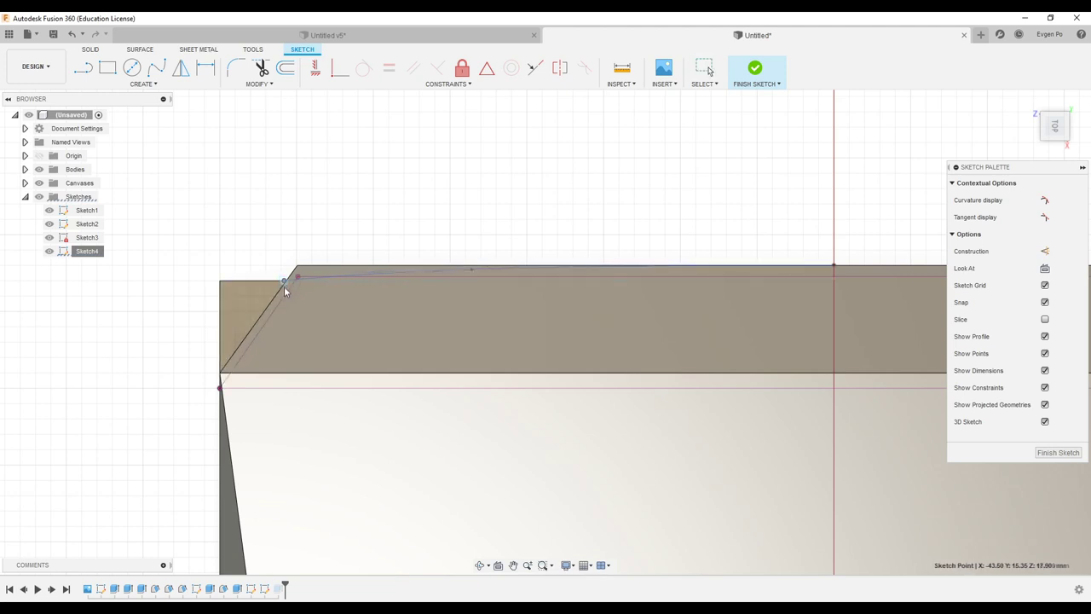
drag(293, 292, 283, 286)
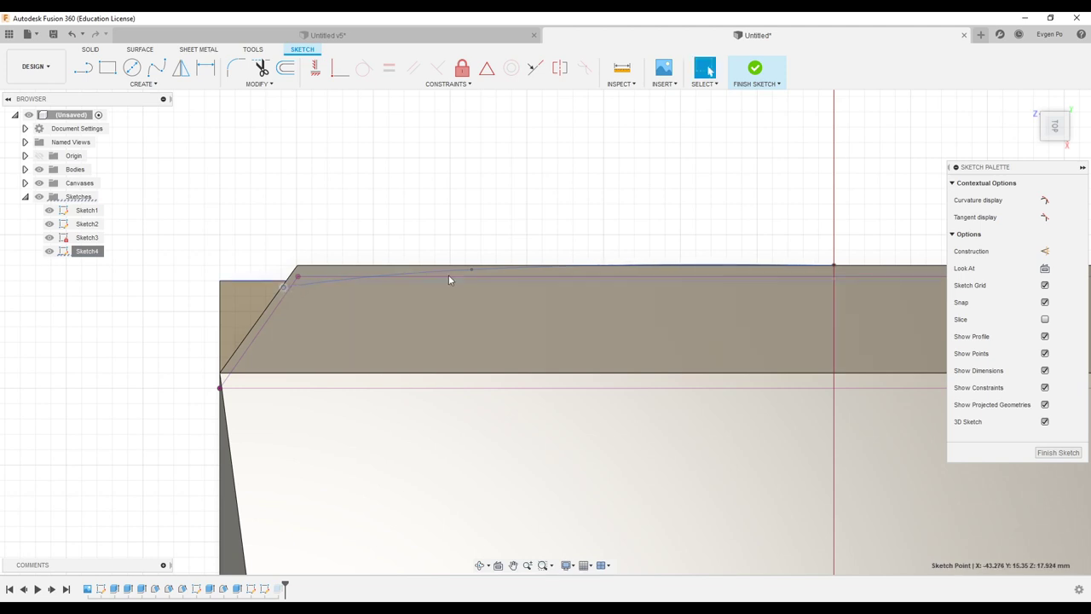
click(835, 267)
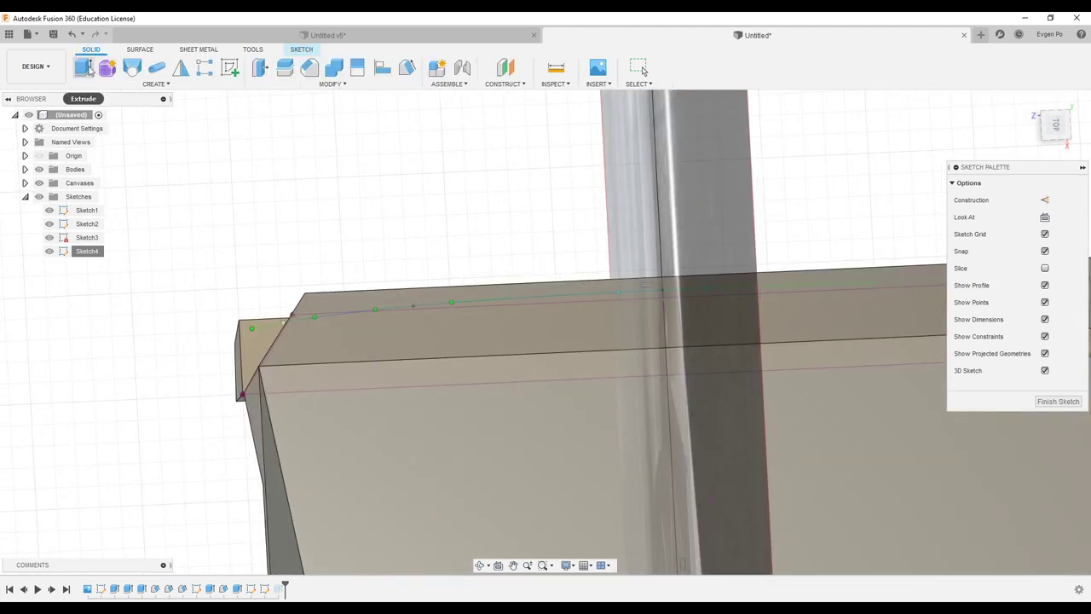
click(85, 68)
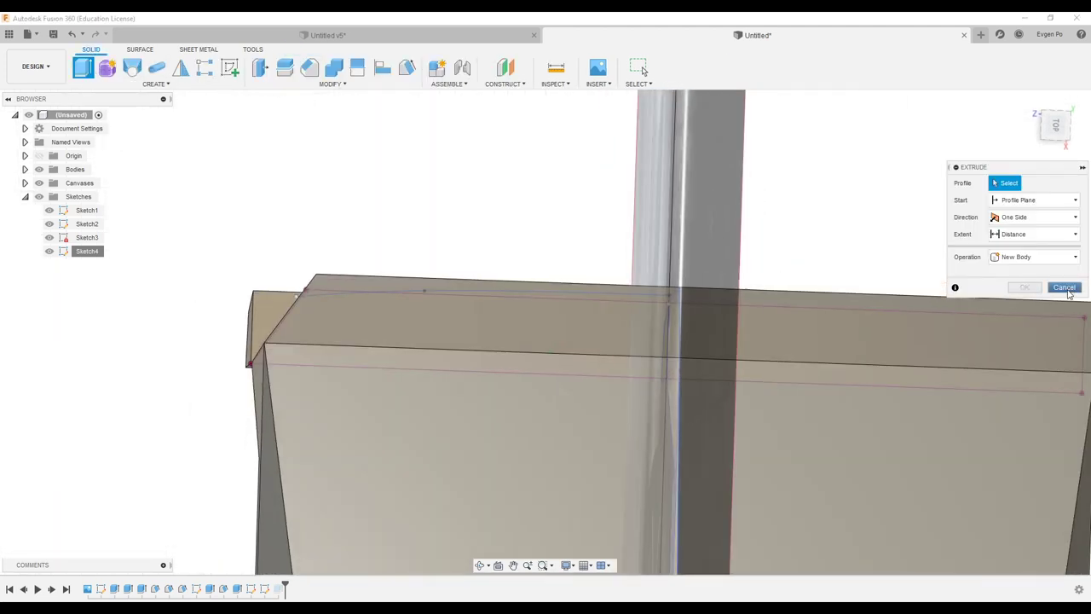
- Select four roof-outline profiles for a 14.5 mm extrude cut
key(Escape)
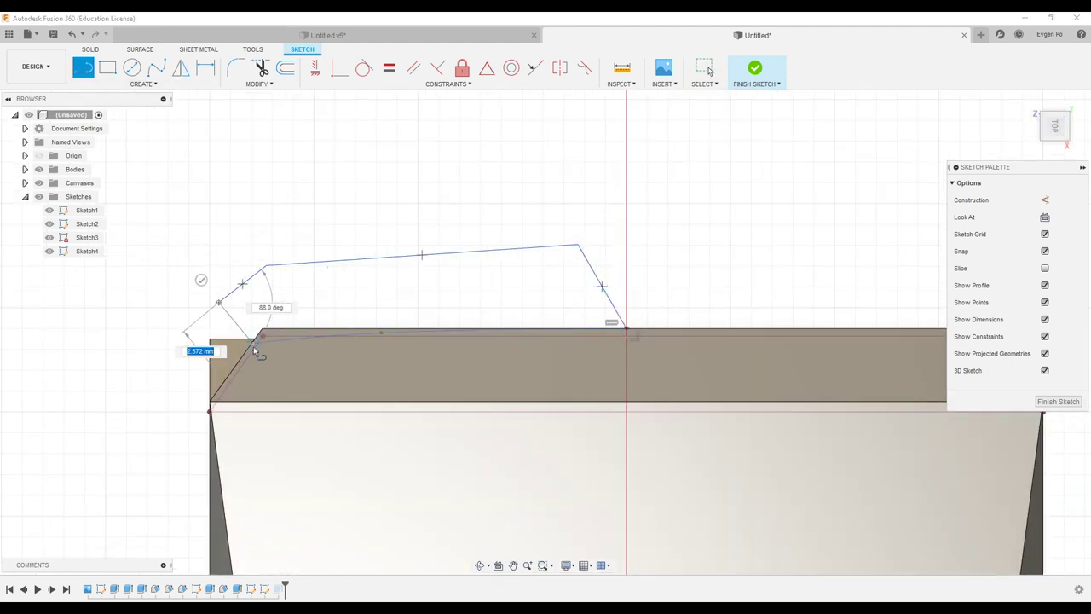
key(e)
click(429, 300)
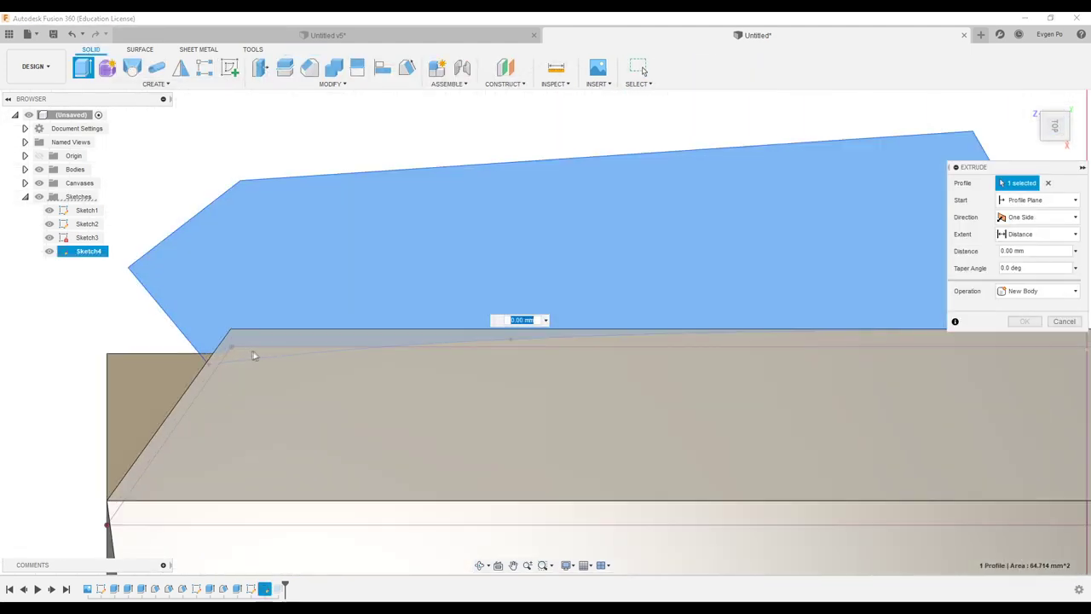
click(240, 355)
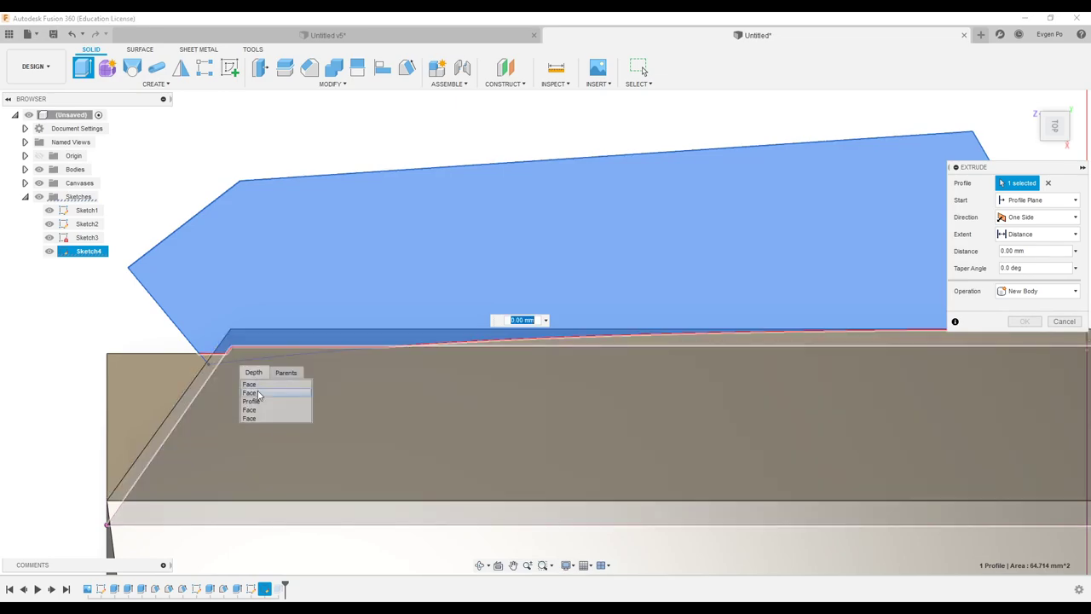
click(256, 404)
shift+middle_drag(256, 404, 409, 393)
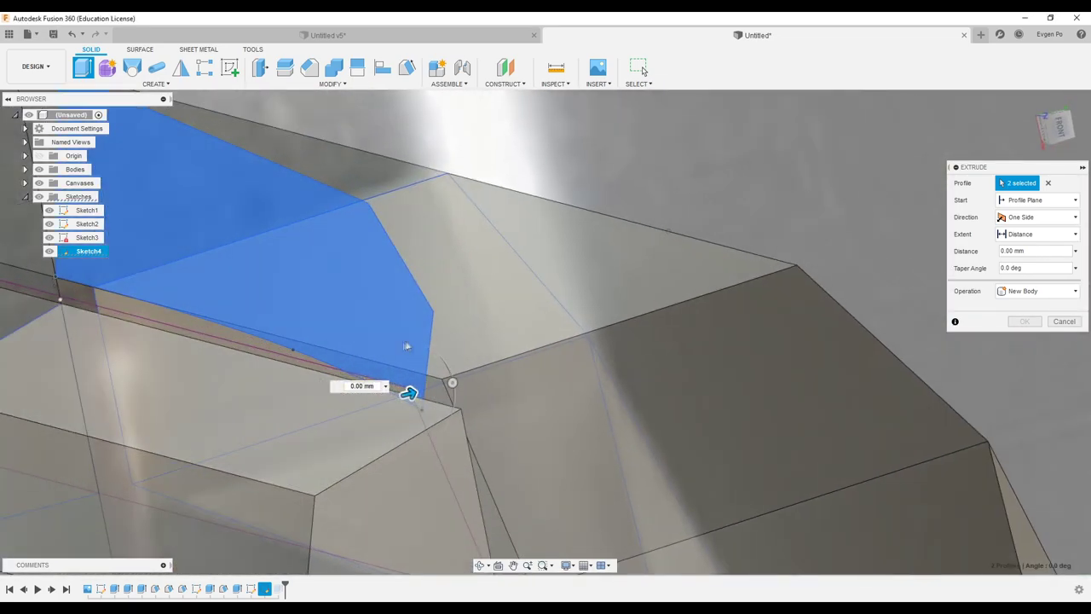
shift+middle_drag(407, 346, 419, 316)
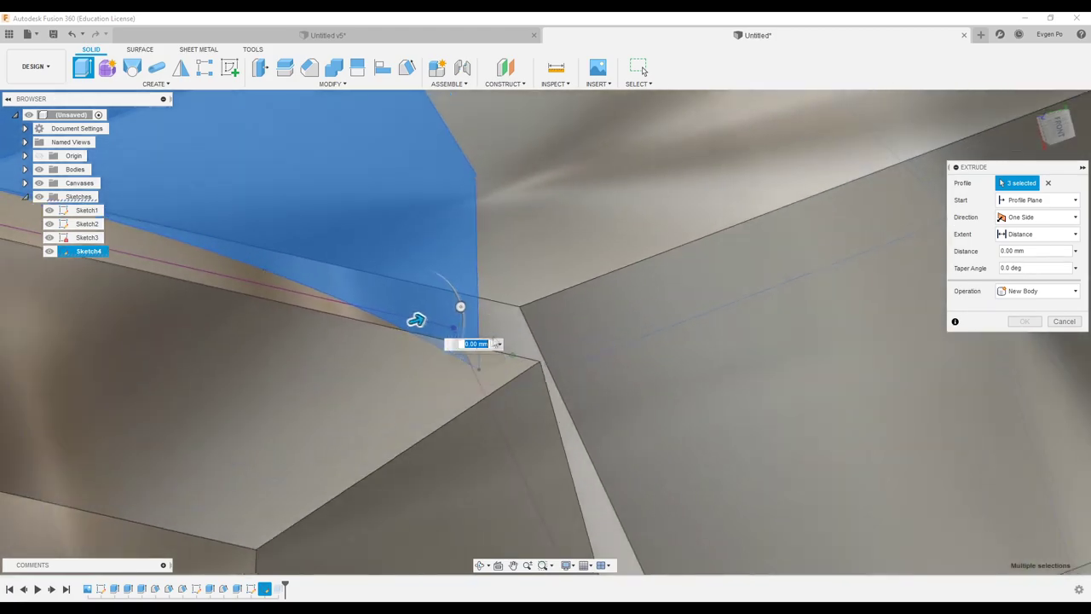
click(517, 341)
shift+middle_drag(517, 341, 651, 270)
click(568, 333)
mouse_move(567, 333)
shift+middle_down()
mouse_move(468, 338)
mouse_move(423, 389)
shift+middle_up()
scroll(469, 338, down, 3)
text(14.5)
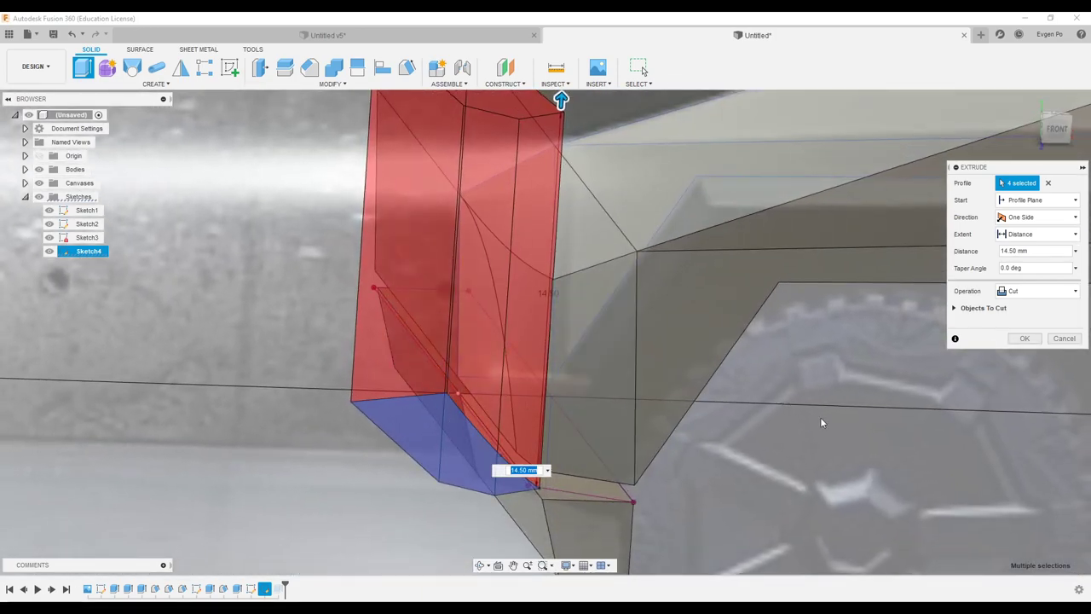
- Cancel the 14.5 mm cut and undo back to six bodies, then select Body2
click(1065, 339)
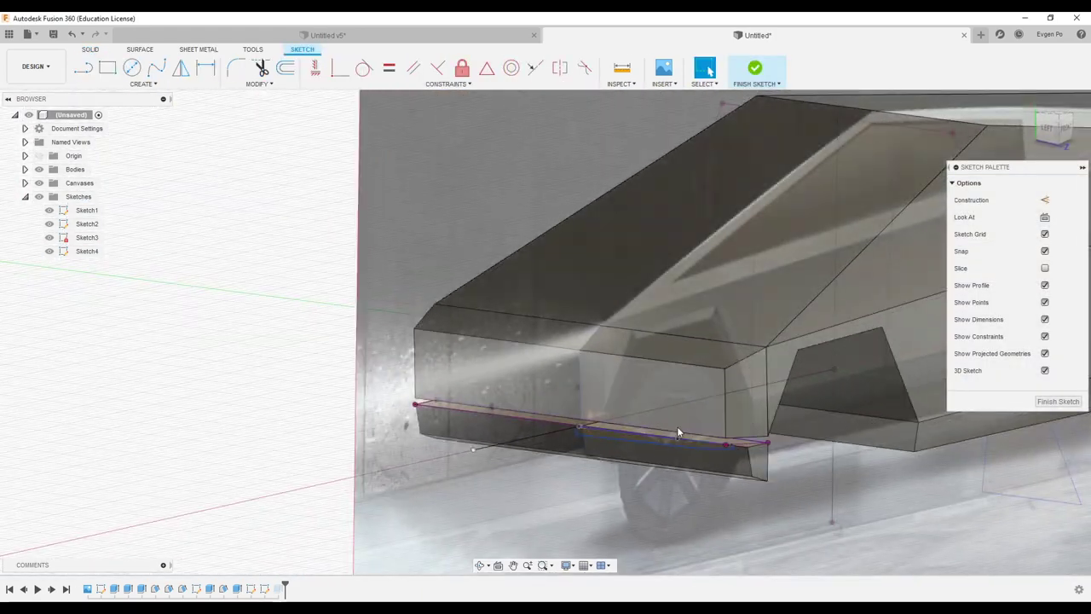
key(ctrl+z)
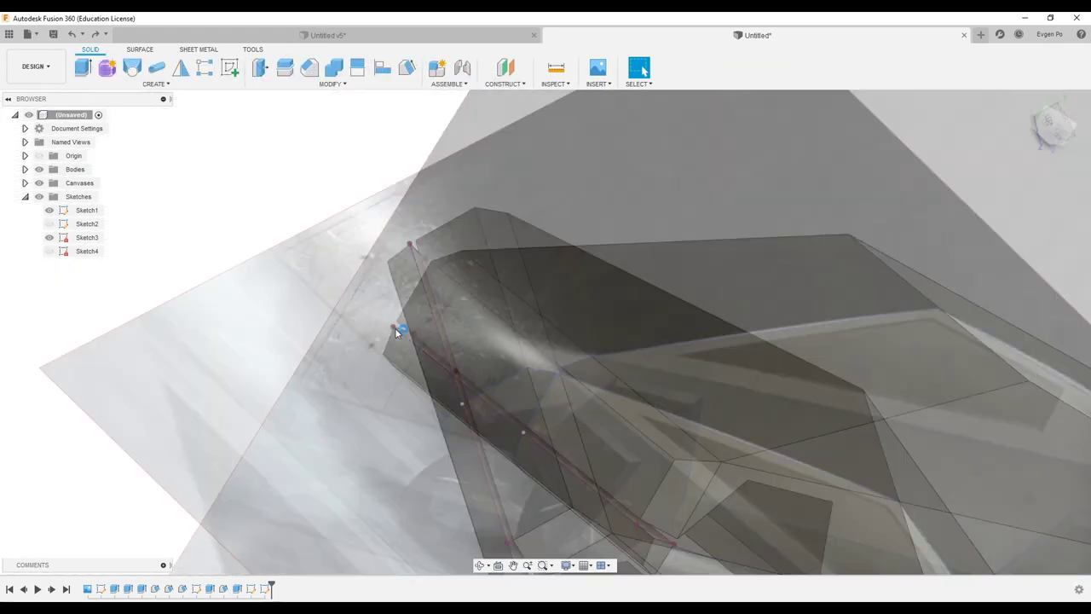
key(ctrl+z)
key(ctrl+z)
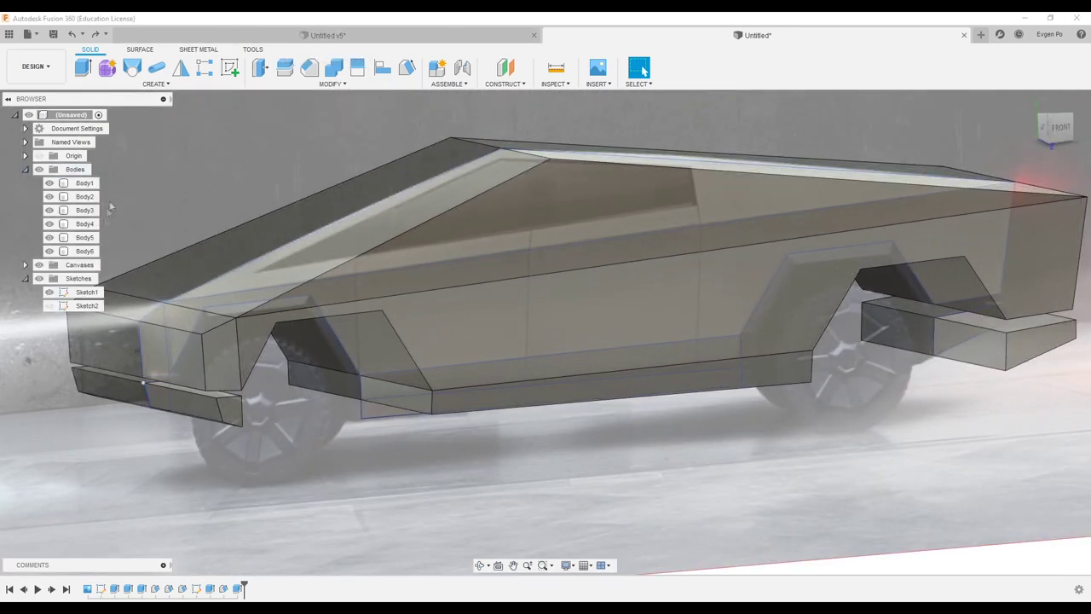
click(84, 196)
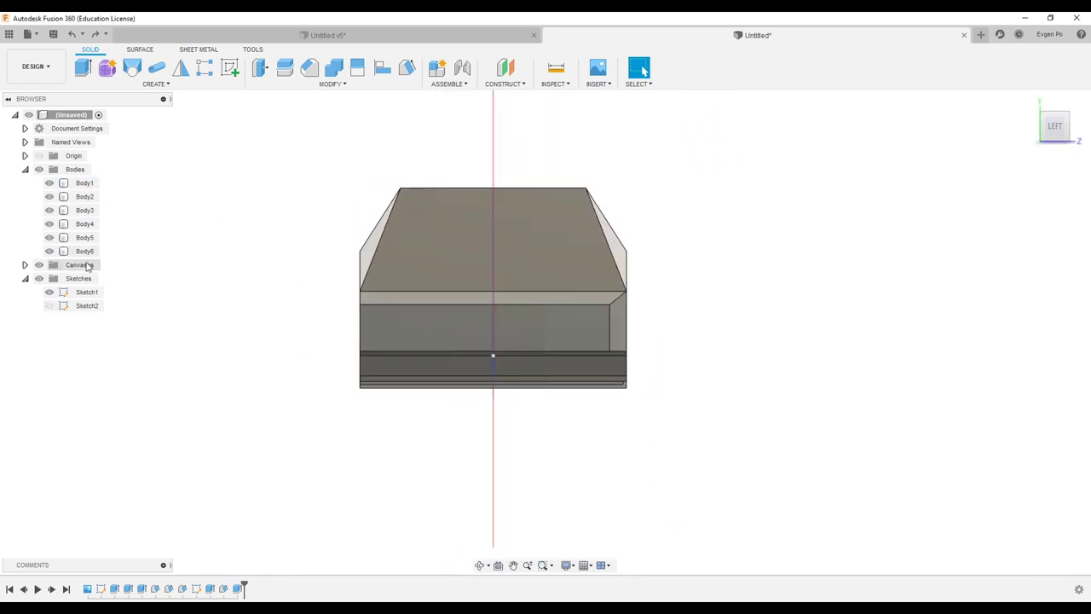
click(242, 73)
- Sketch a rectangle from the origin on the chosen plane as Sketch3
click(519, 429)
key(r)
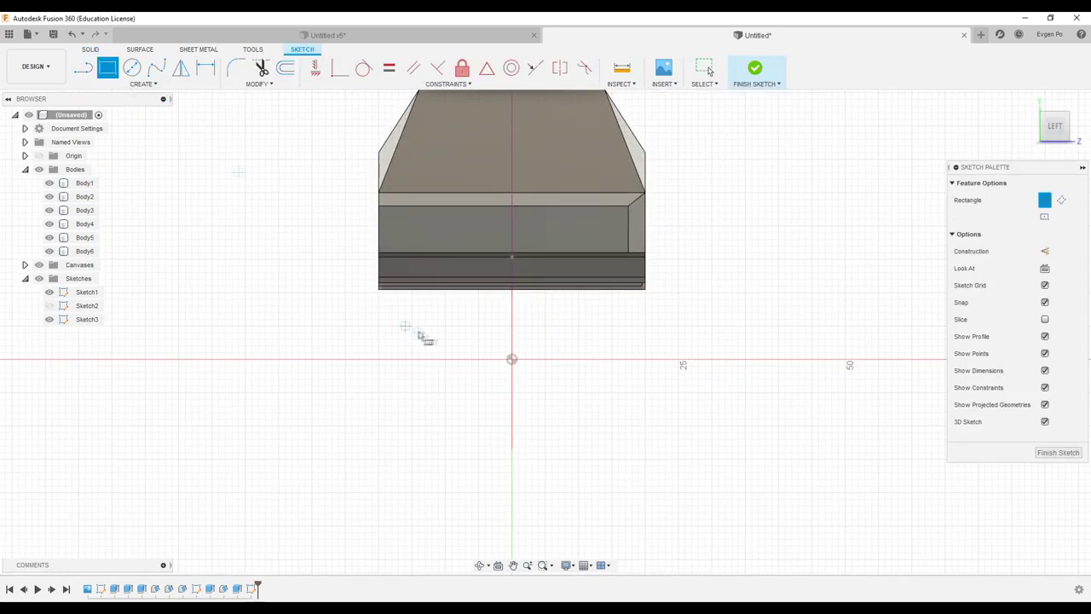
click(512, 361)
scroll(519, 429, down, 2)
click(91, 49)
- Extrude the rectangle as a symmetric -105 mm cut through the truck bodies
key(e)
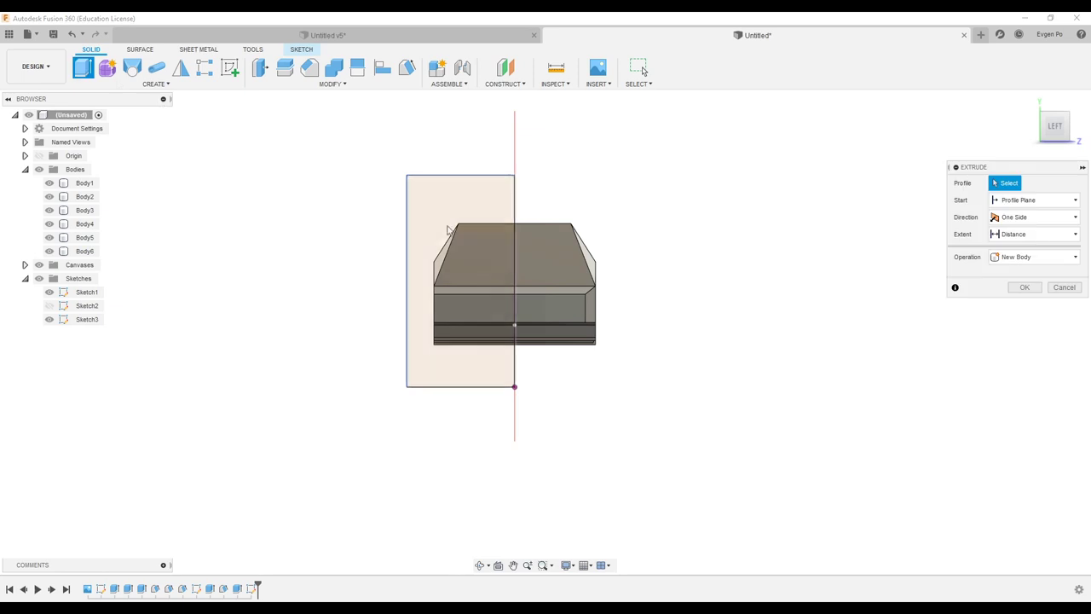
click(466, 240)
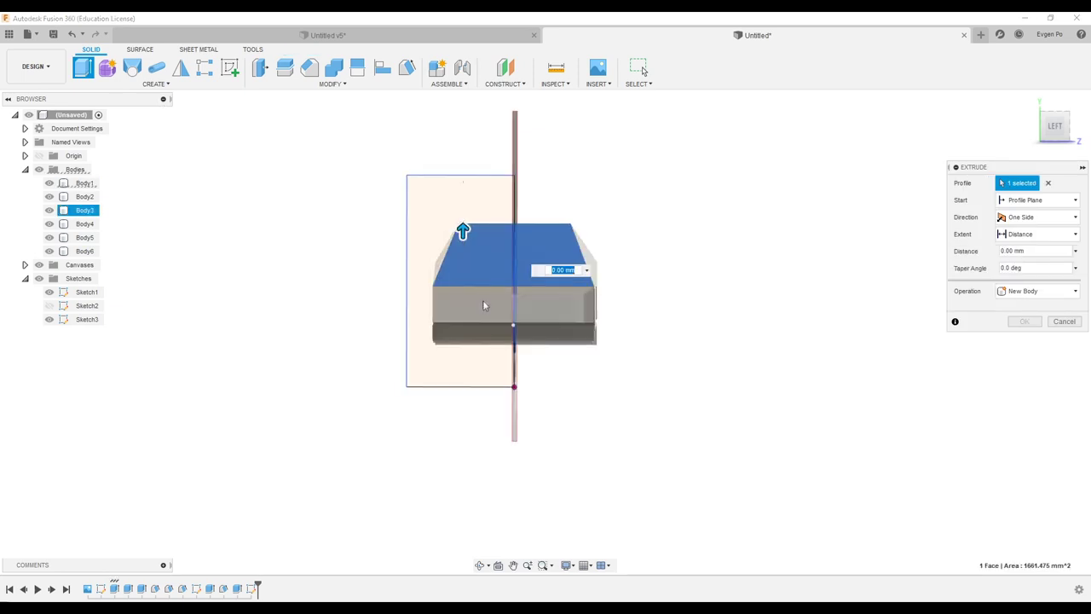
click(1064, 321)
key(e)
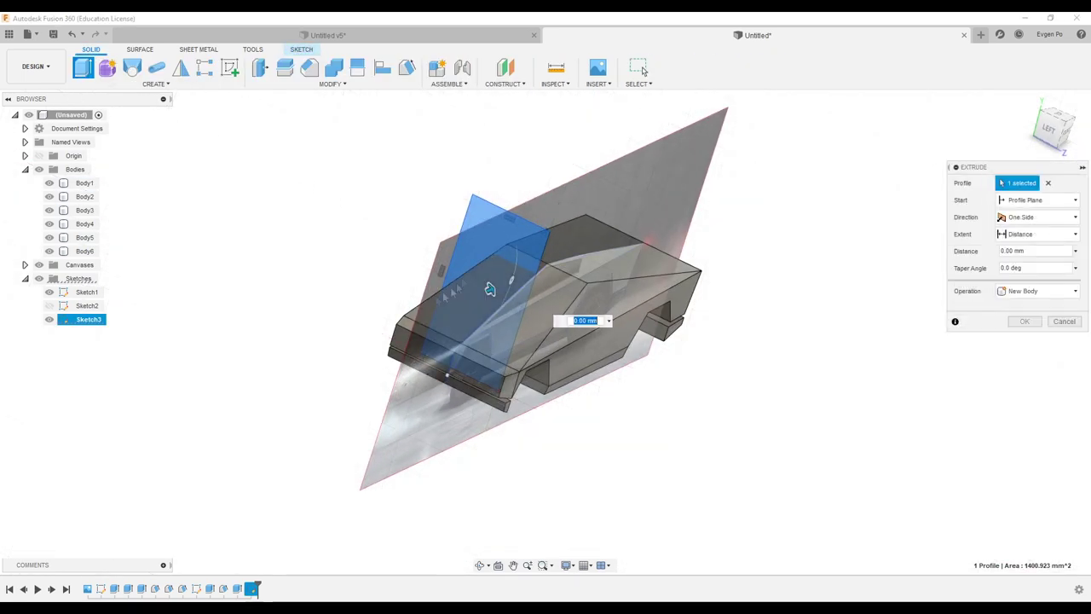
drag(489, 289, 187, 382)
click(1022, 261)
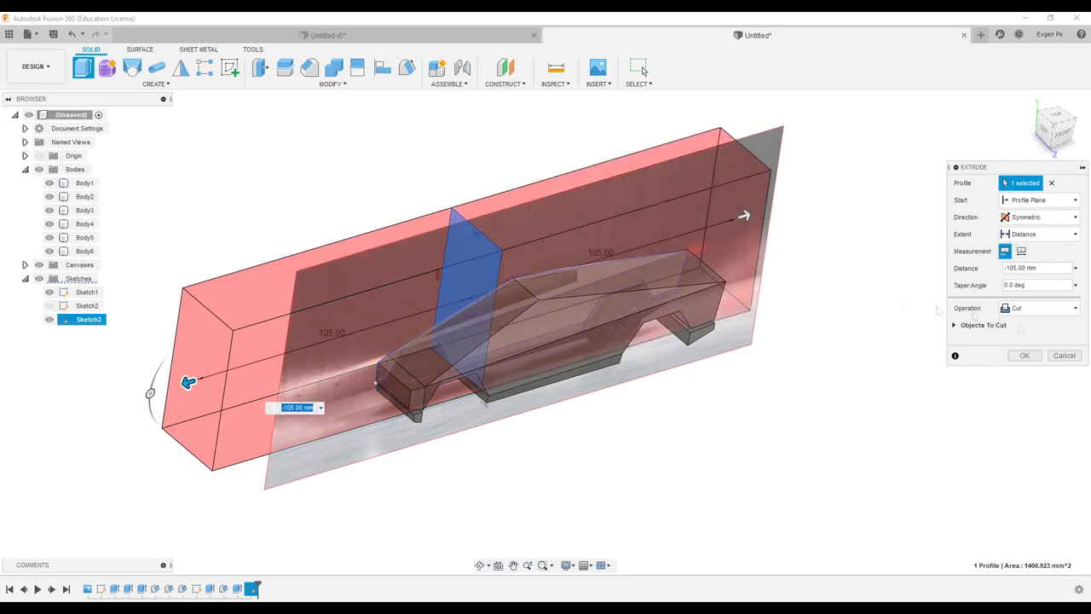
click(1025, 338)
shift+middle_drag(955, 360, 725, 378)
scroll(725, 379, up, 5)
click(1057, 126)
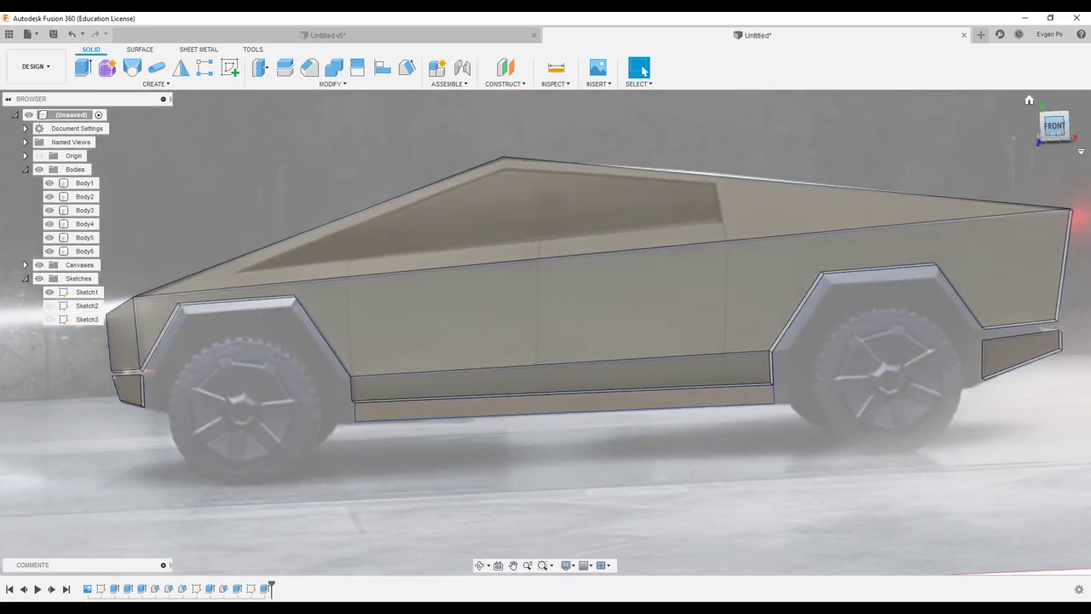
mouse_move(477, 319)
shift+middle_down()
mouse_move(574, 372)
mouse_move(507, 409)
shift+middle_up()
- Turn to a straight end view and select the lower side strip profile
key(e)
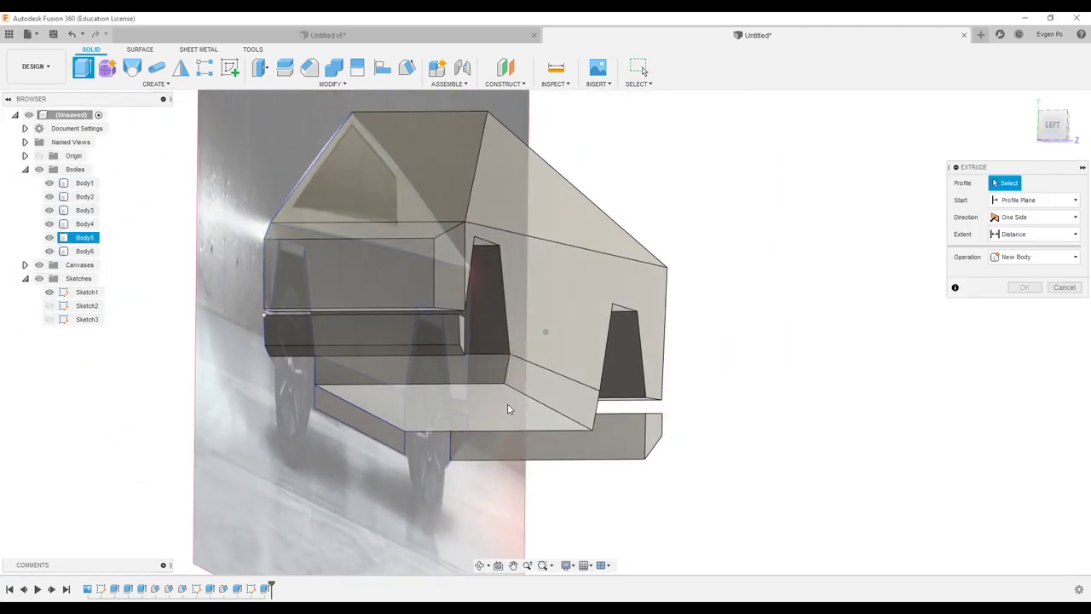
click(508, 409)
click(1053, 126)
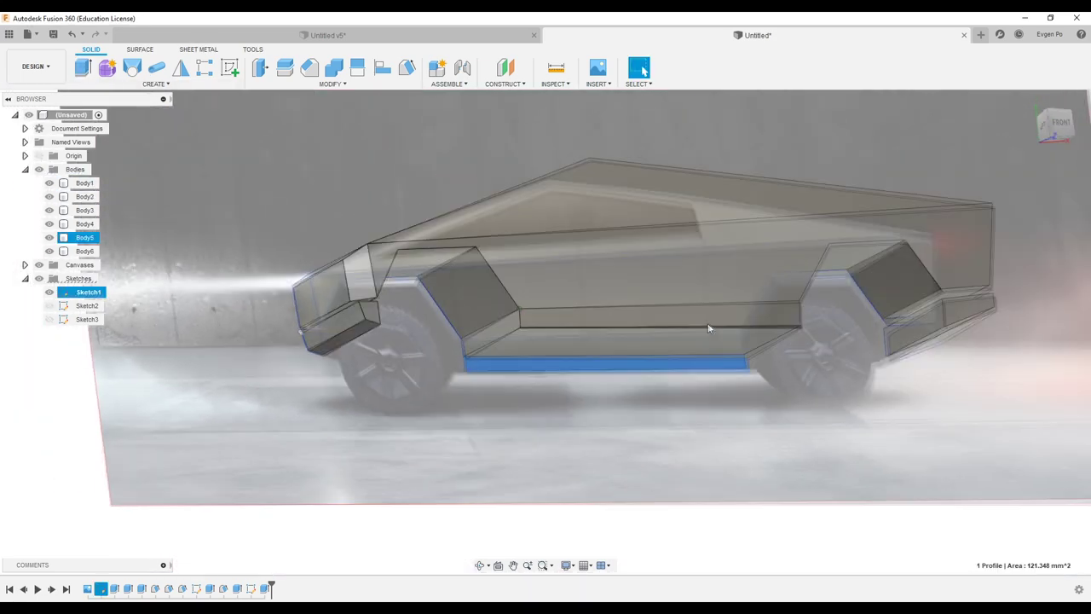
click(724, 341)
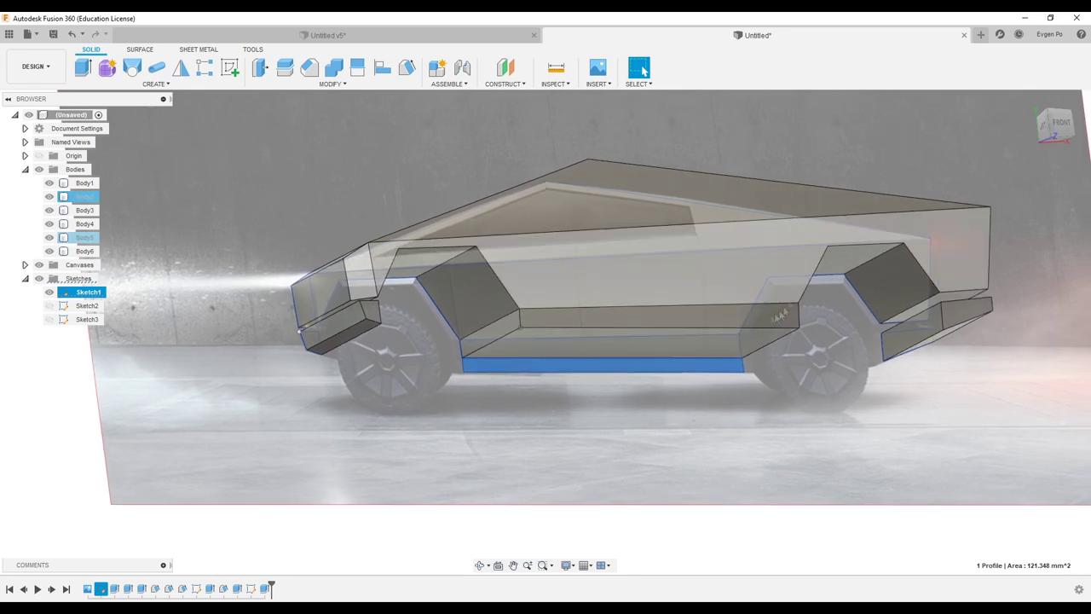
- Extrude the lower side strip 2.5 mm downward as new body Body7
click(83, 69)
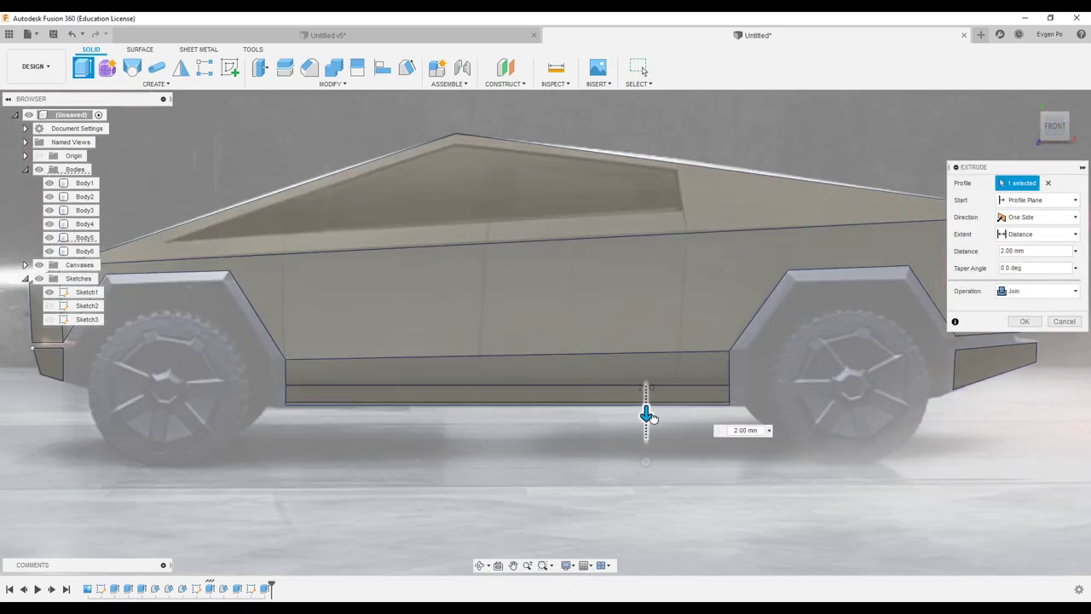
scroll(647, 415, up, 5)
drag(634, 370, 633, 385)
scroll(627, 374, down, 5)
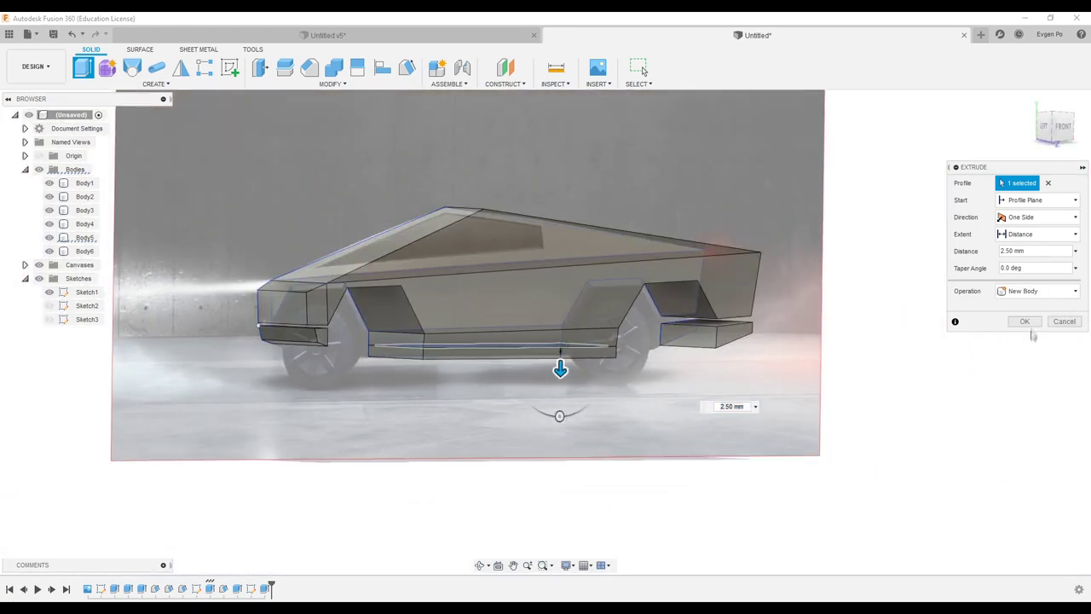
click(1025, 322)
mouse_move(597, 358)
shift+middle_down()
mouse_move(380, 135)
mouse_move(380, 100)
shift+middle_up()
scroll(380, 135, up, 5)
scroll(377, 123, down, 5)
click(408, 68)
scroll(562, 388, up, 5)
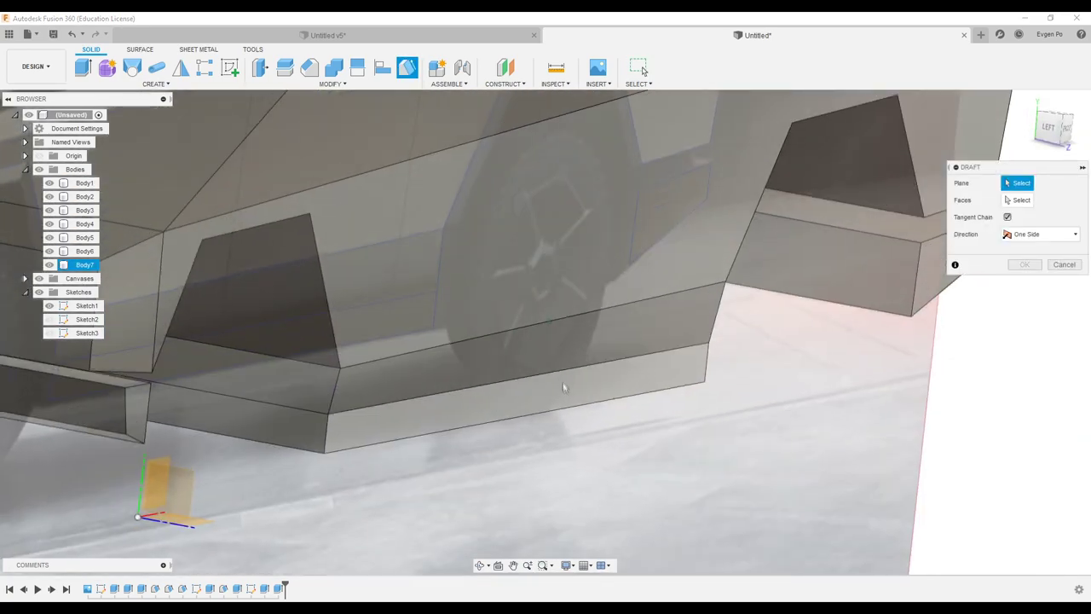
- Draft the lower panel's end face by -25°, using its top face as the plane
scroll(563, 388, down, 1)
click(557, 360)
click(570, 383)
click(583, 391)
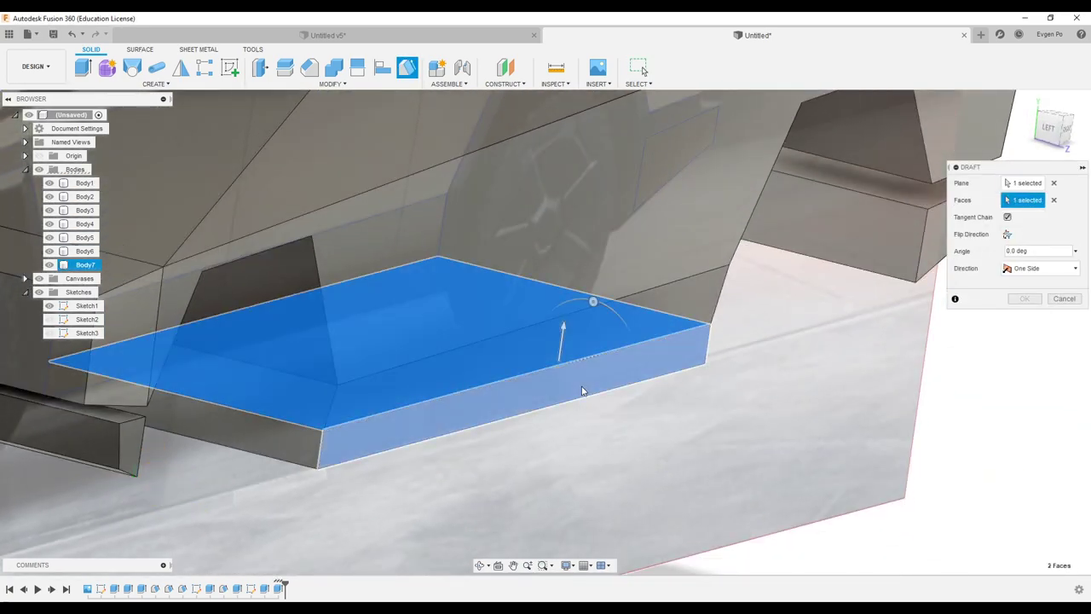
click(1048, 128)
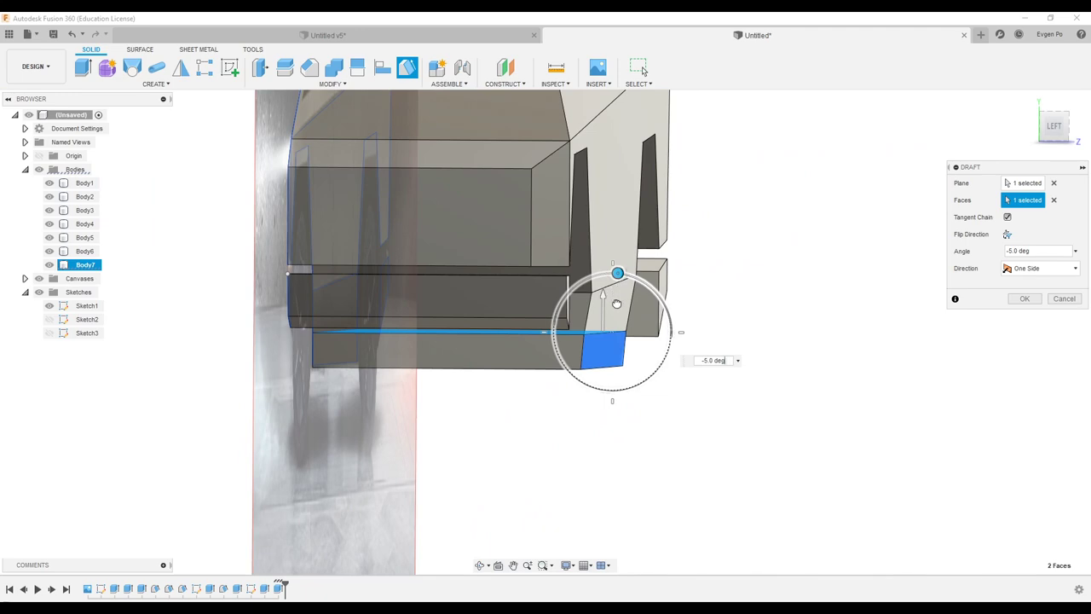
drag(617, 273, 623, 275)
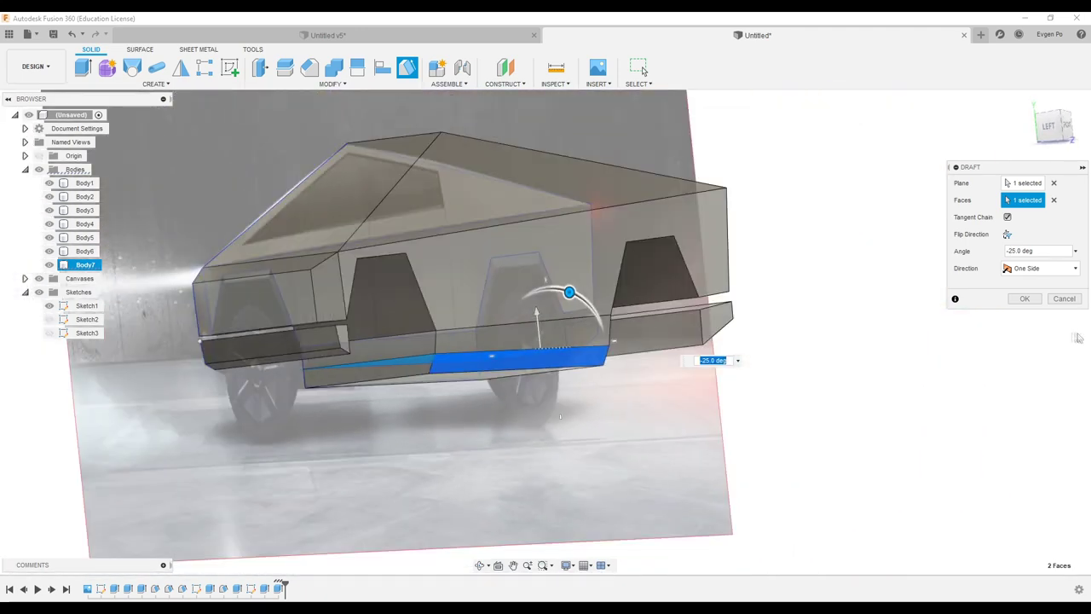
click(1025, 299)
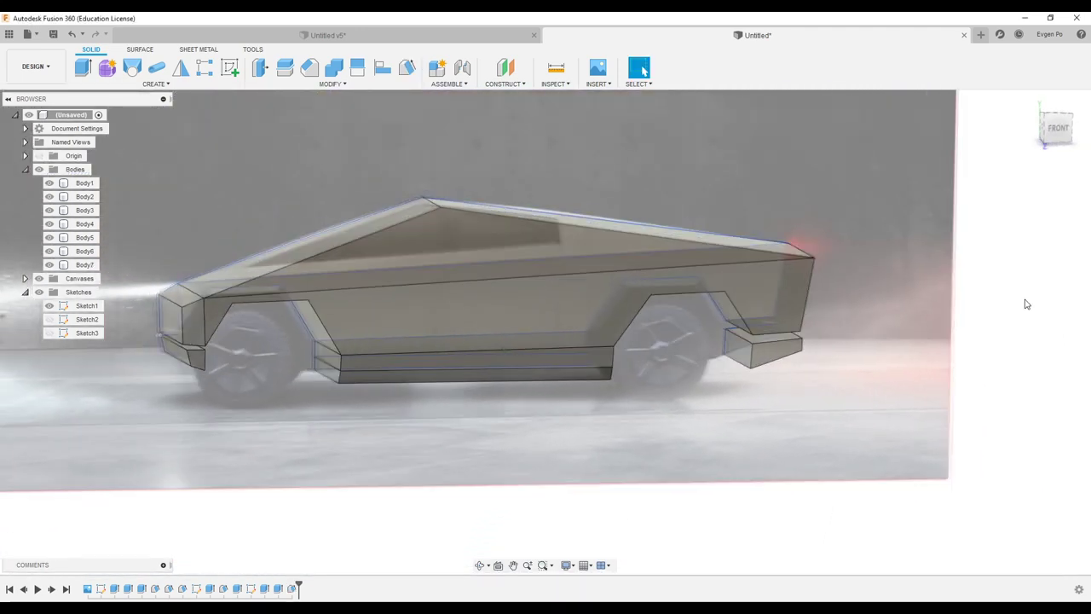
- Orbit and zoom to check the draft, then look straight at the chosen panel face
shift+middle_drag(1027, 305, 529, 354)
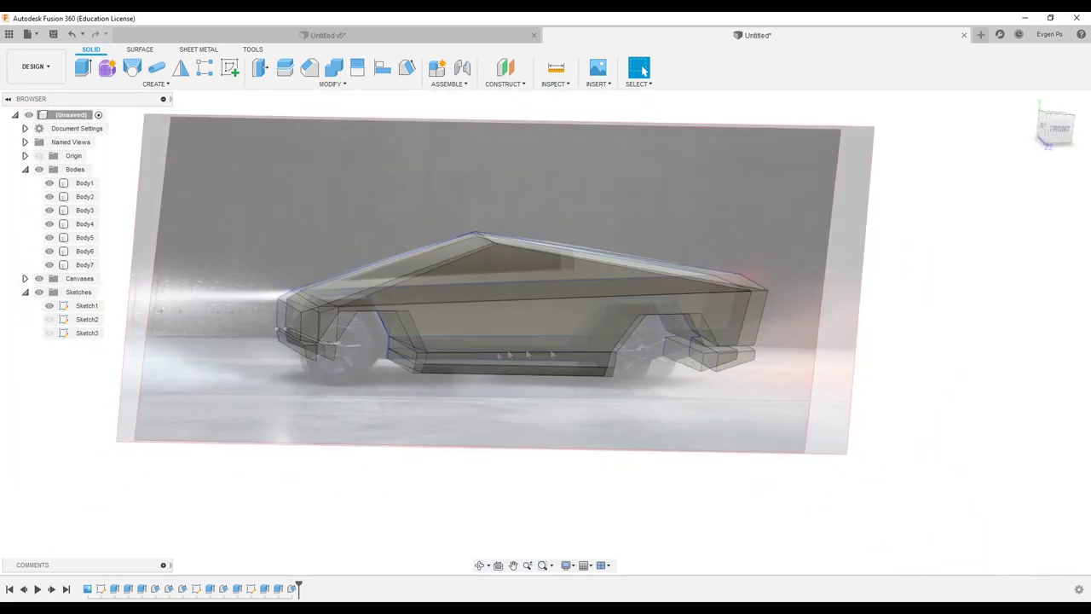
scroll(529, 354, up, 5)
scroll(378, 360, up, 3)
scroll(541, 429, up, 3)
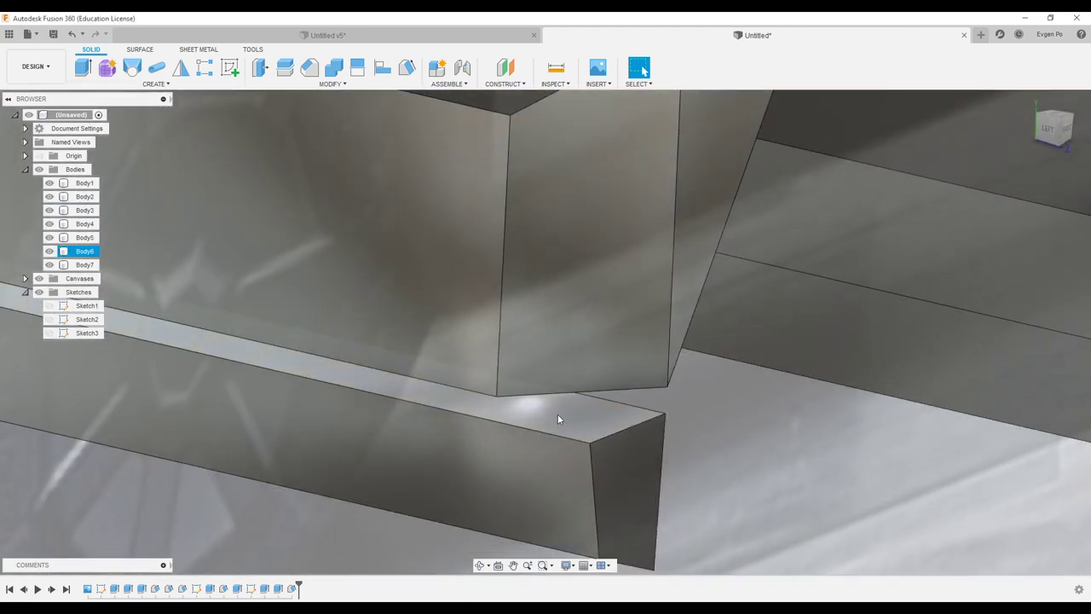
right_click(558, 414)
click(543, 241)
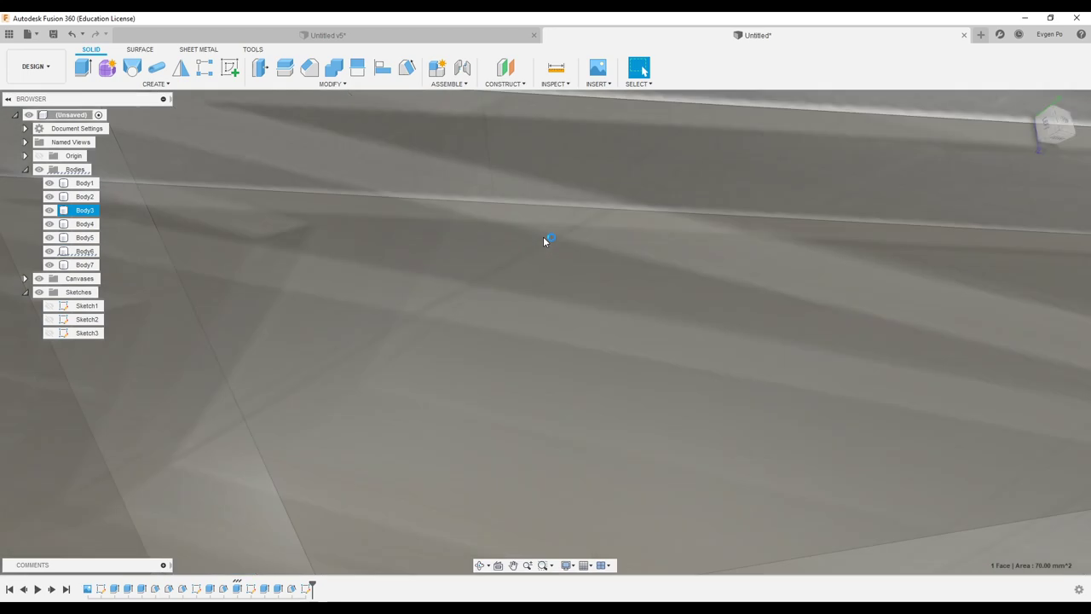
- Start a sketch on Body3's top face and project the face outline into it
click(1085, 117)
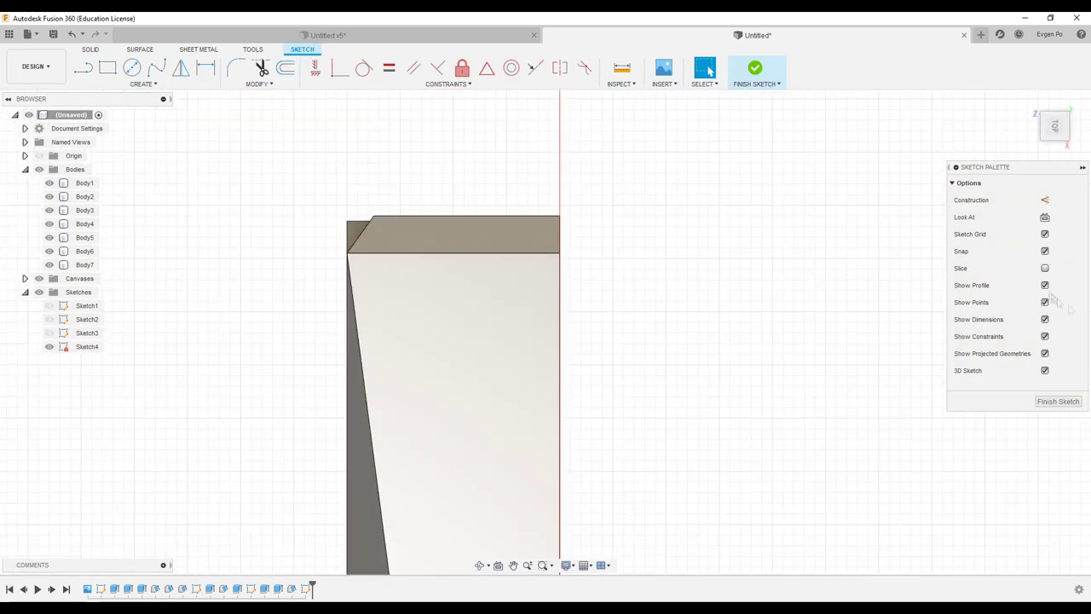
click(1046, 269)
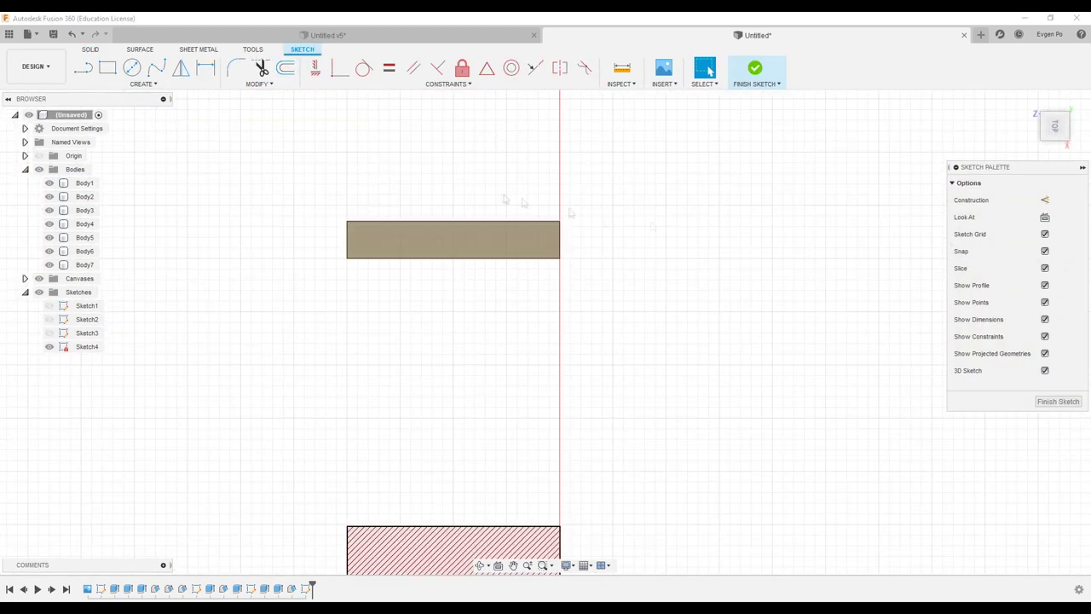
click(1045, 269)
click(174, 85)
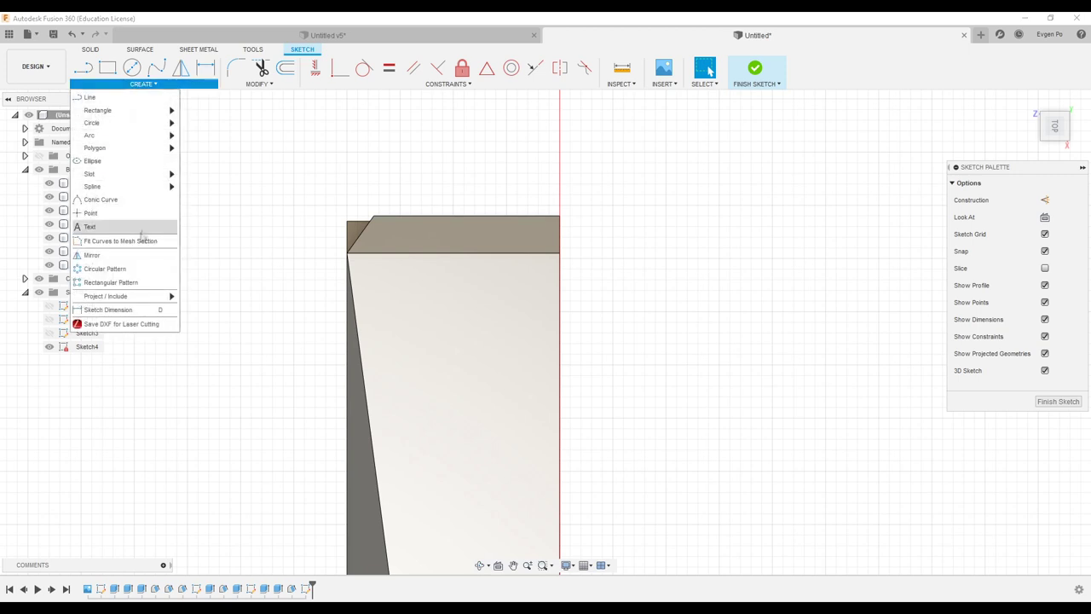
click(201, 297)
click(451, 234)
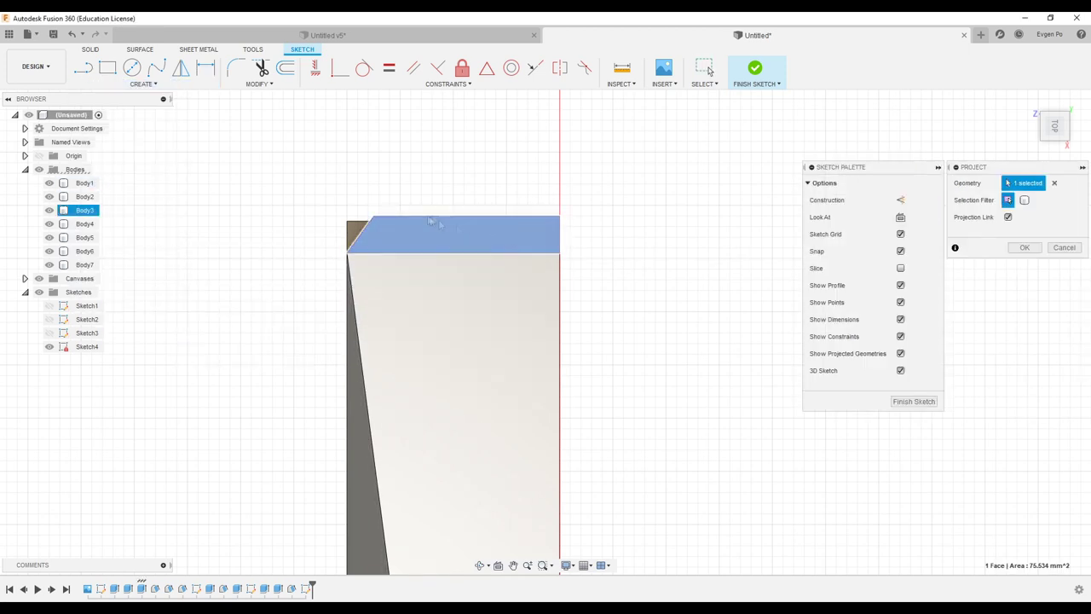
click(1030, 248)
click(1045, 269)
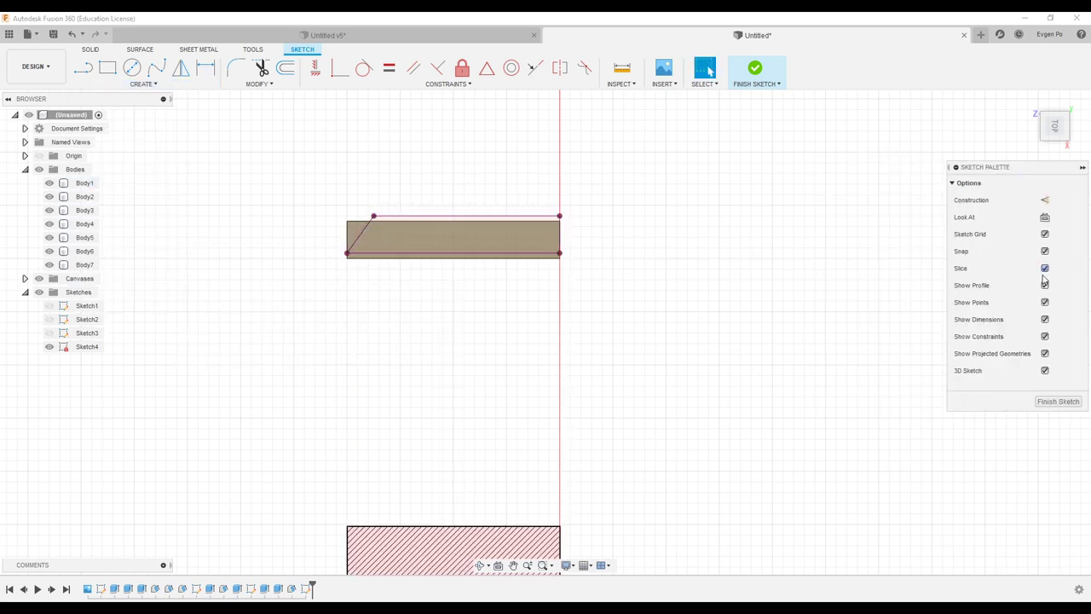
scroll(404, 250, up, 3)
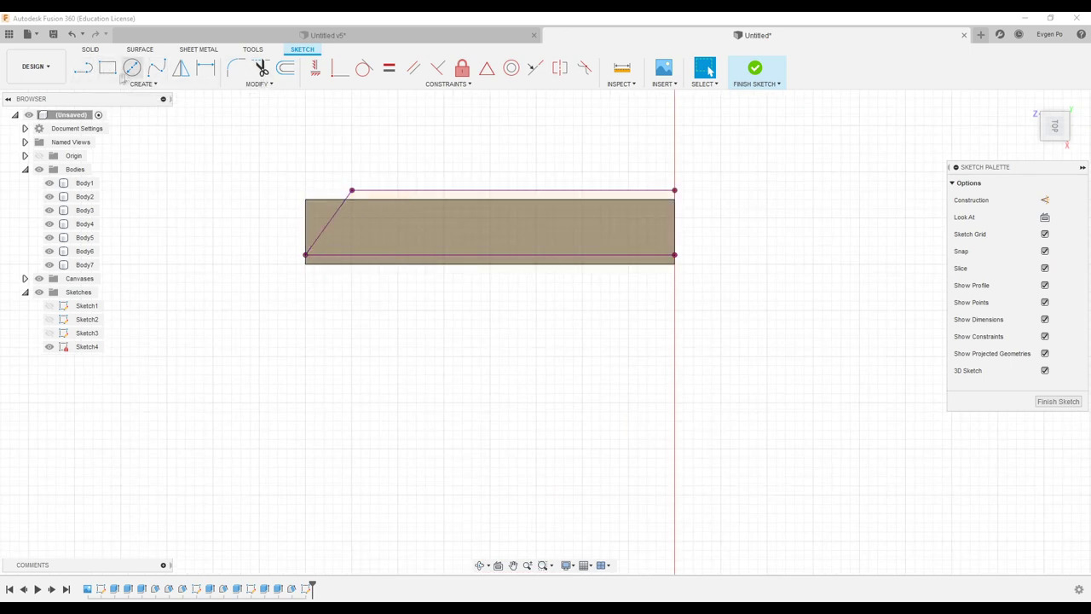
- Offset the projected top and slanted edges 0.6 mm inward
click(286, 68)
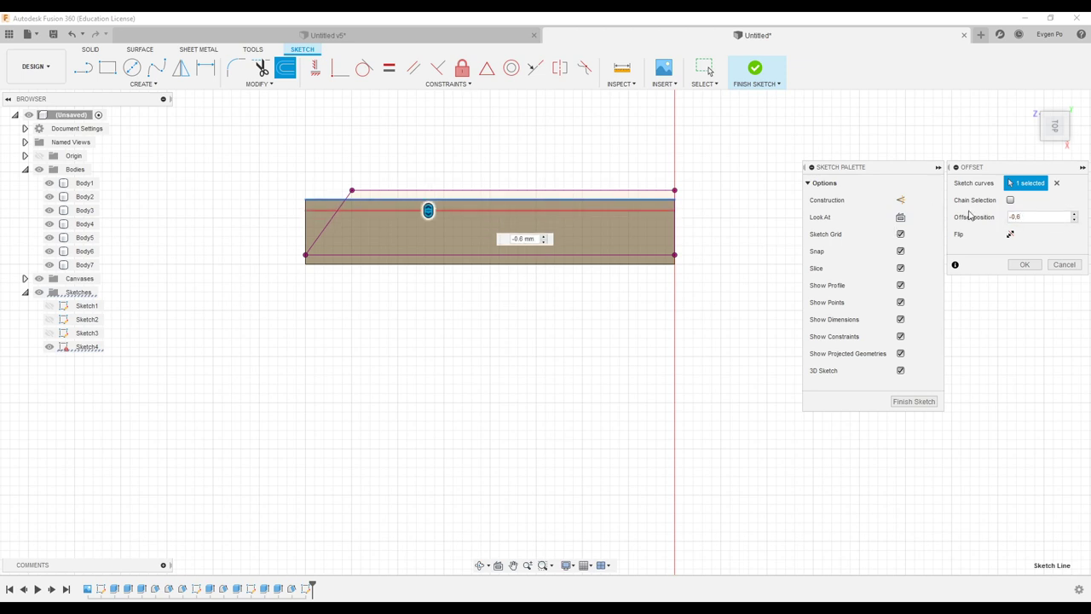
click(1023, 264)
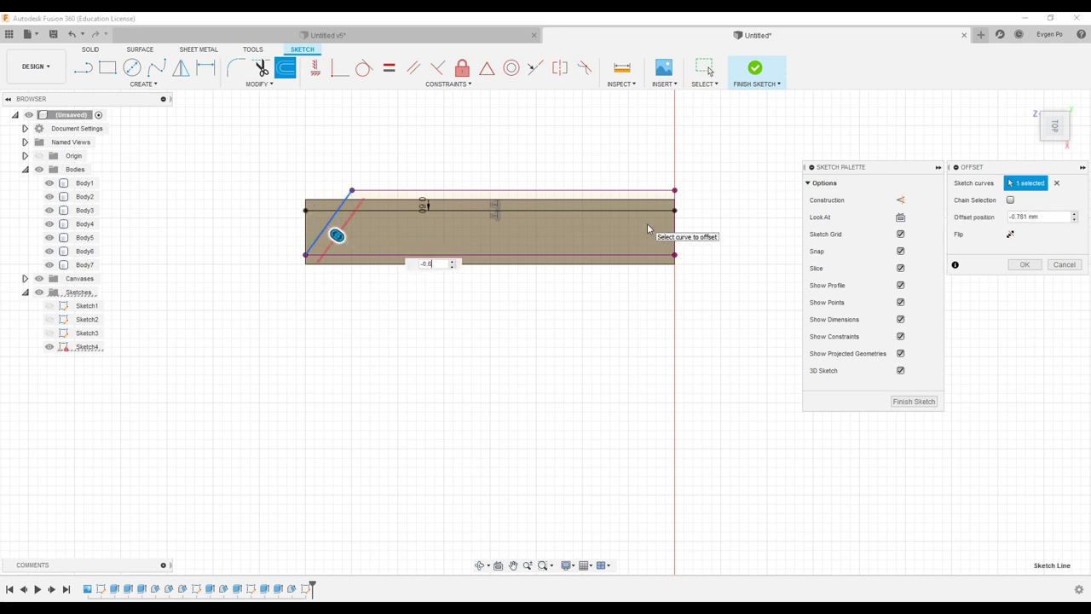
key(Return)
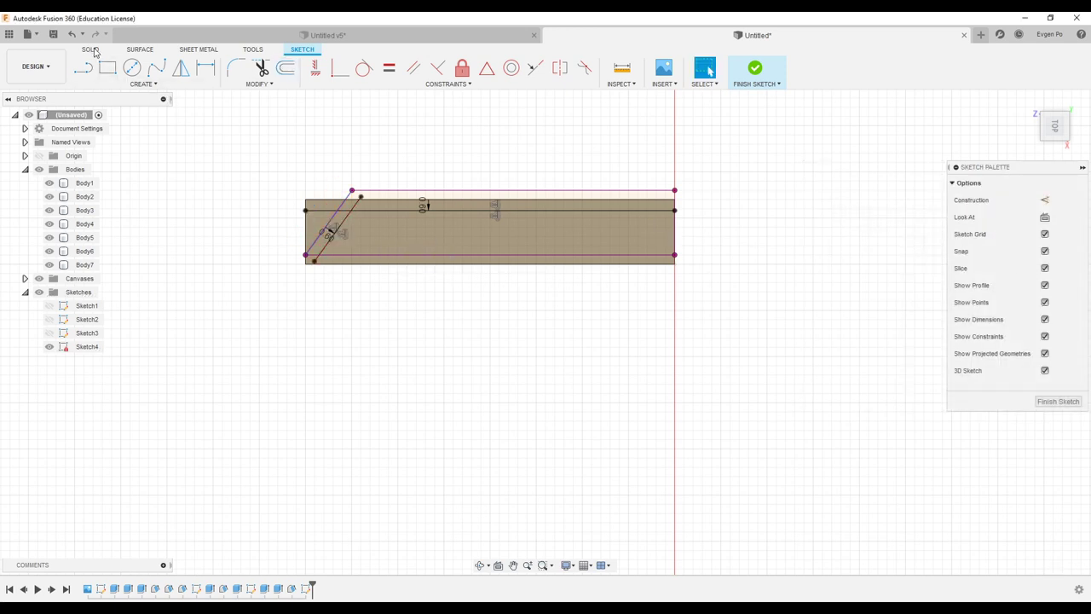
click(82, 70)
scroll(222, 208, up, 3)
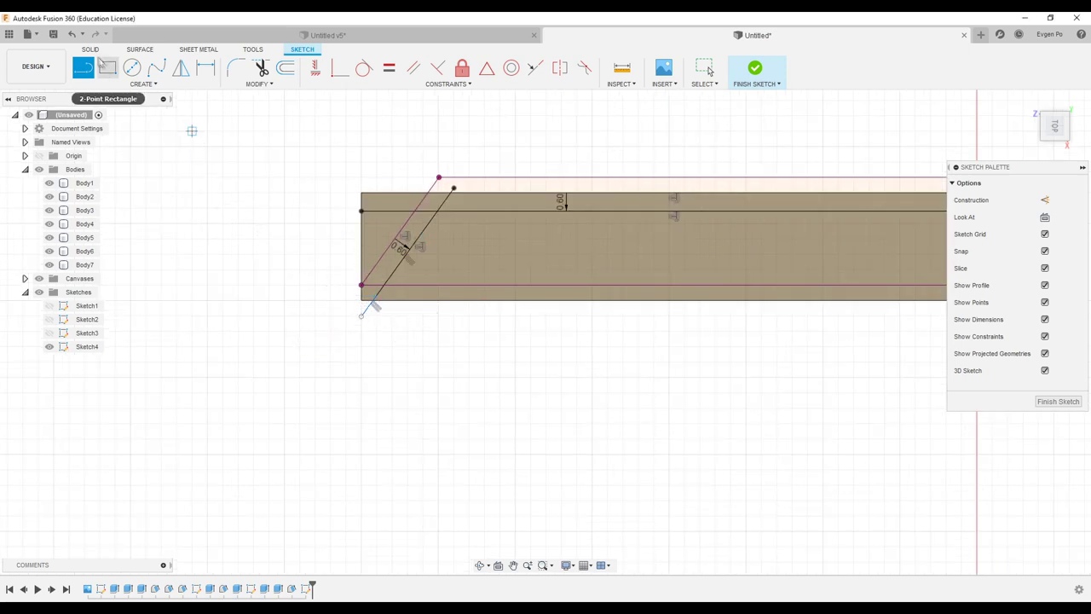
click(86, 68)
scroll(375, 247, down, 3)
key(Escape)
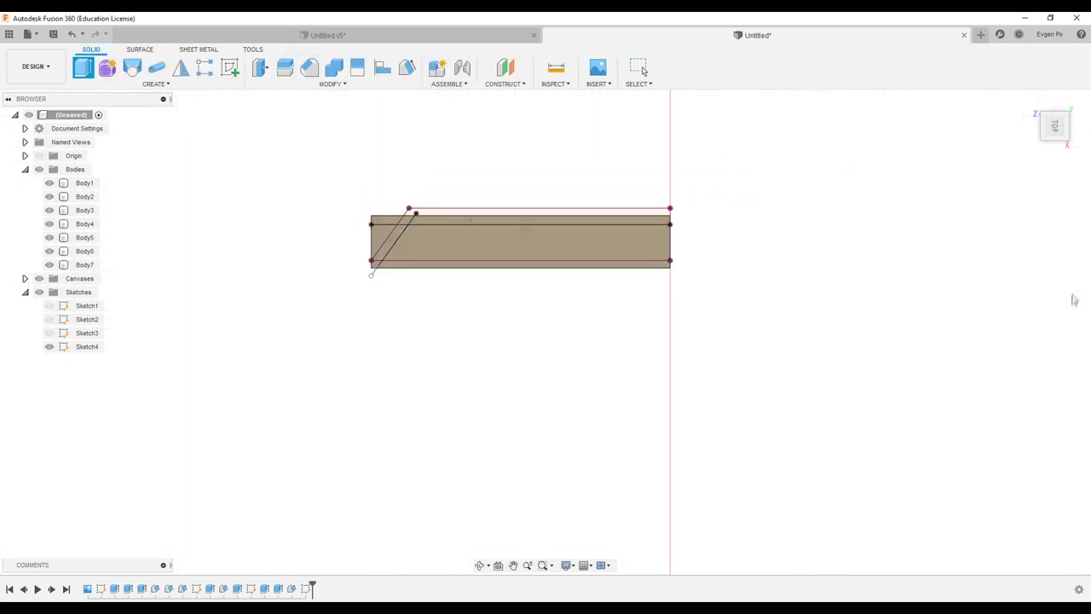
- Finish the sketch and extrude the strip profiles downward into the body
click(1058, 402)
key(e)
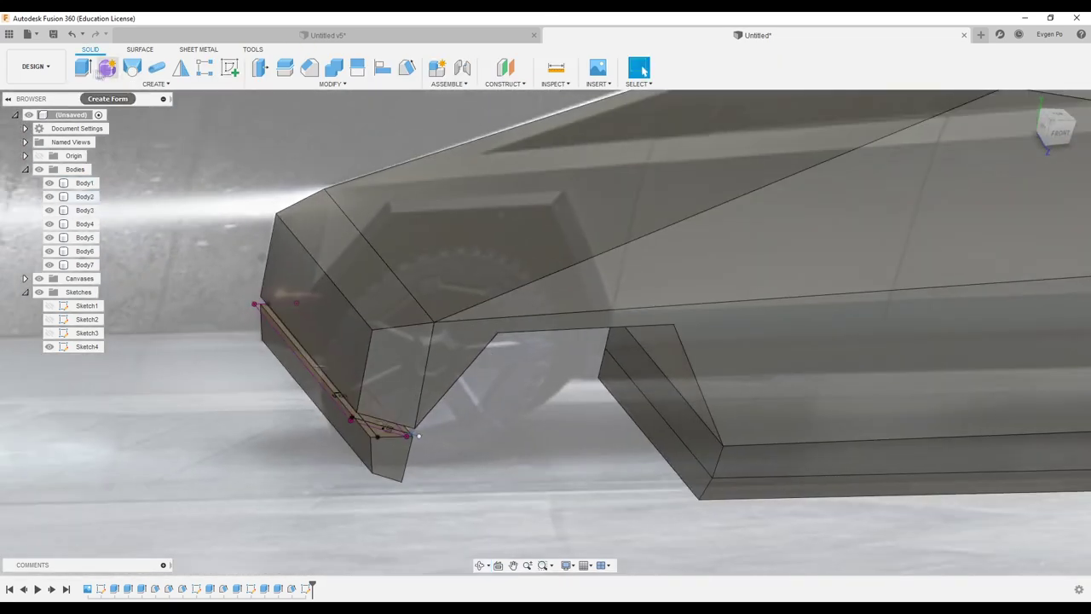
scroll(401, 513, up, 3)
click(417, 277)
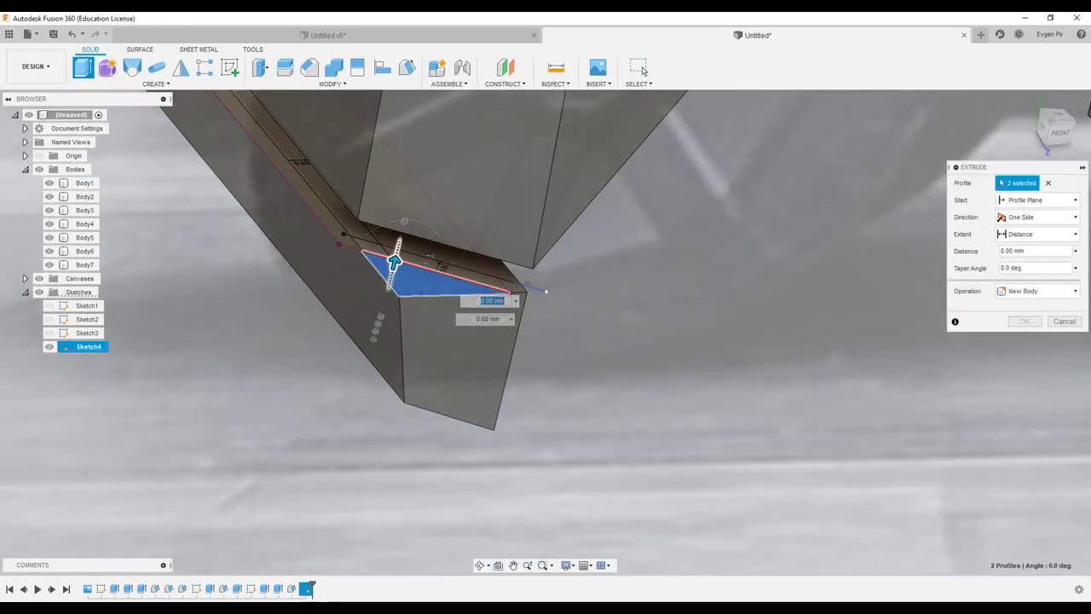
drag(394, 260, 348, 453)
click(1026, 338)
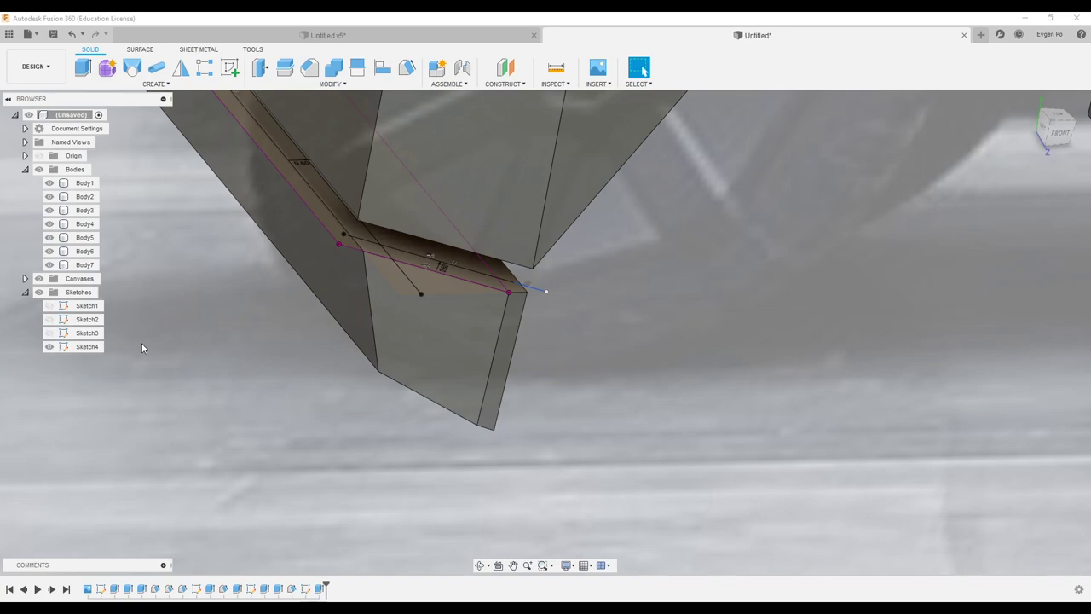
- Extrude the two strip profiles 0.65 mm, creating the Body8 front trim
click(87, 346)
key(e)
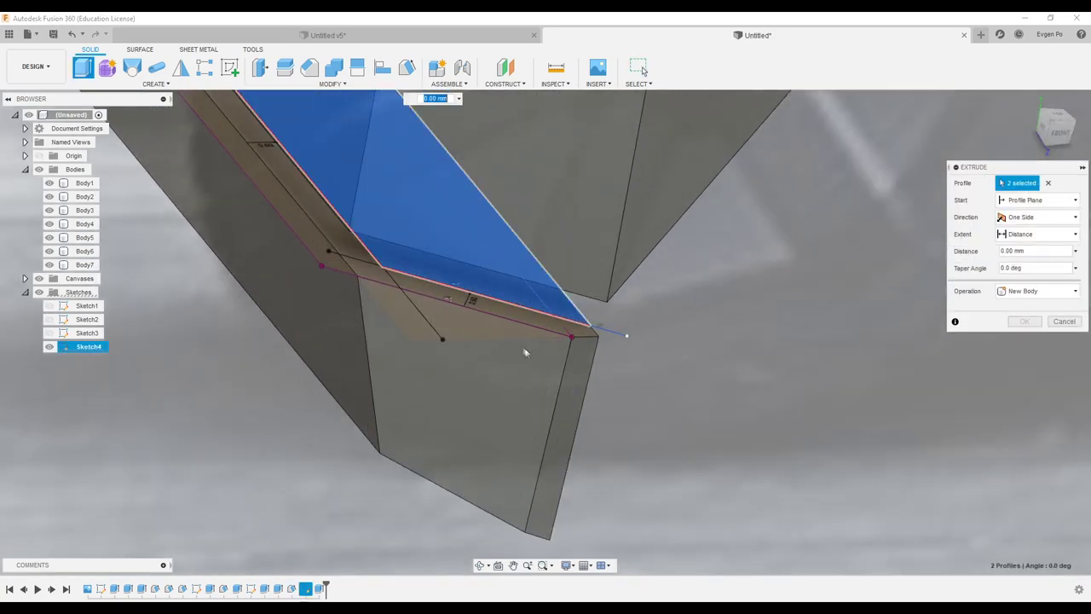
shift+middle_drag(527, 353, 489, 247)
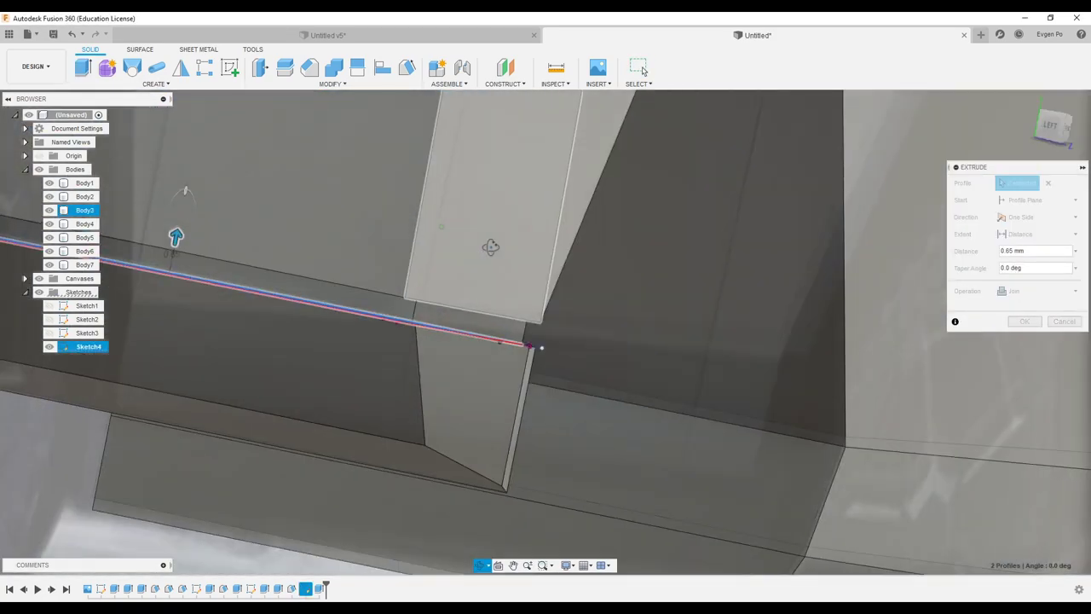
shift+middle_drag(489, 247, 546, 256)
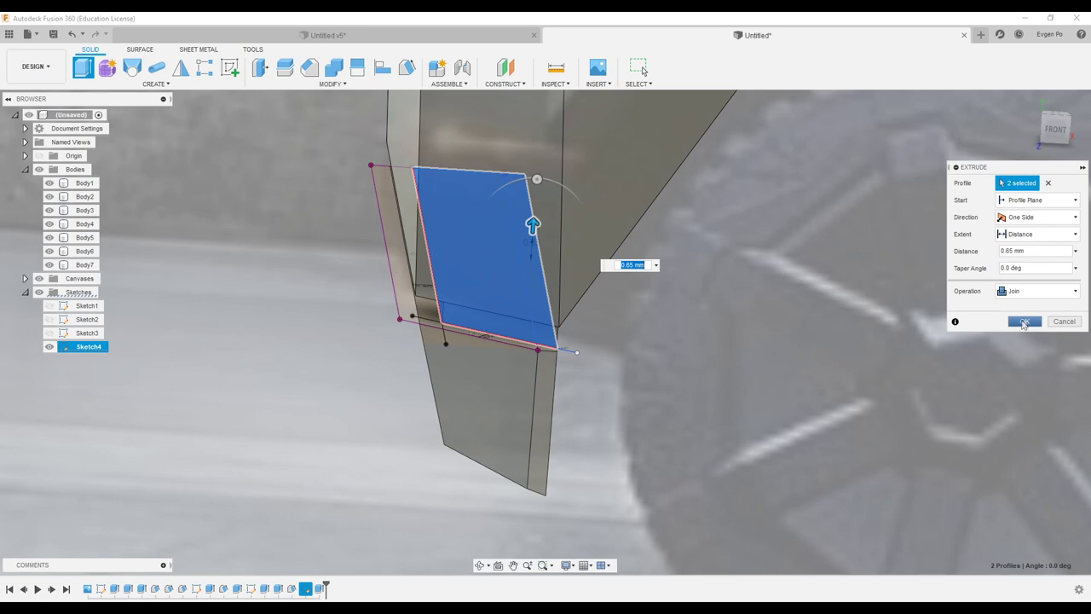
click(1026, 348)
click(1028, 322)
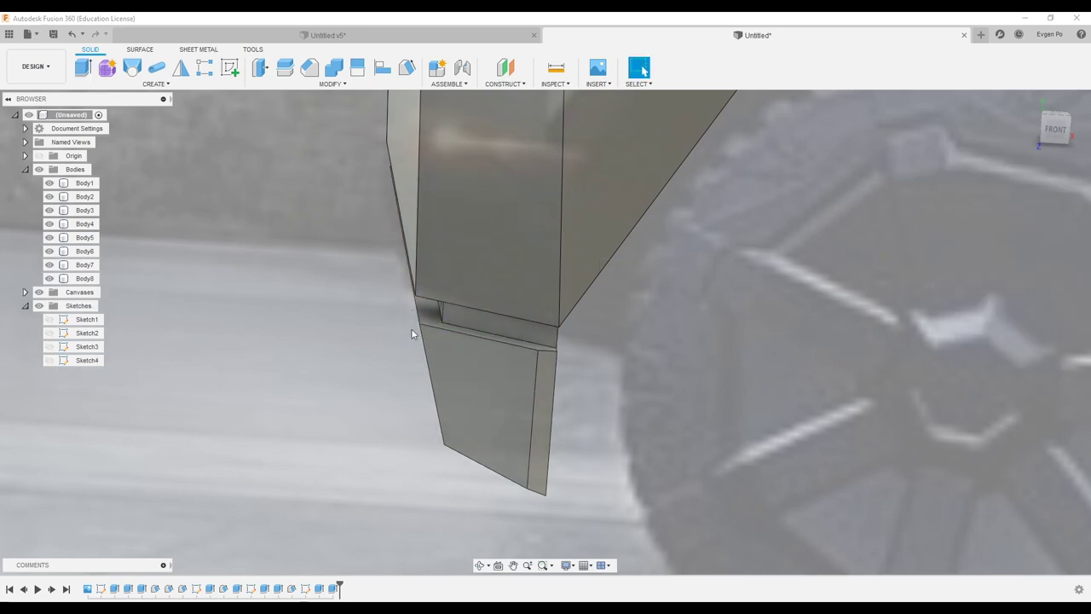
- Orbit to the truck's lower front edge and select the lower front body's top face
shift+middle_drag(412, 334, 502, 319)
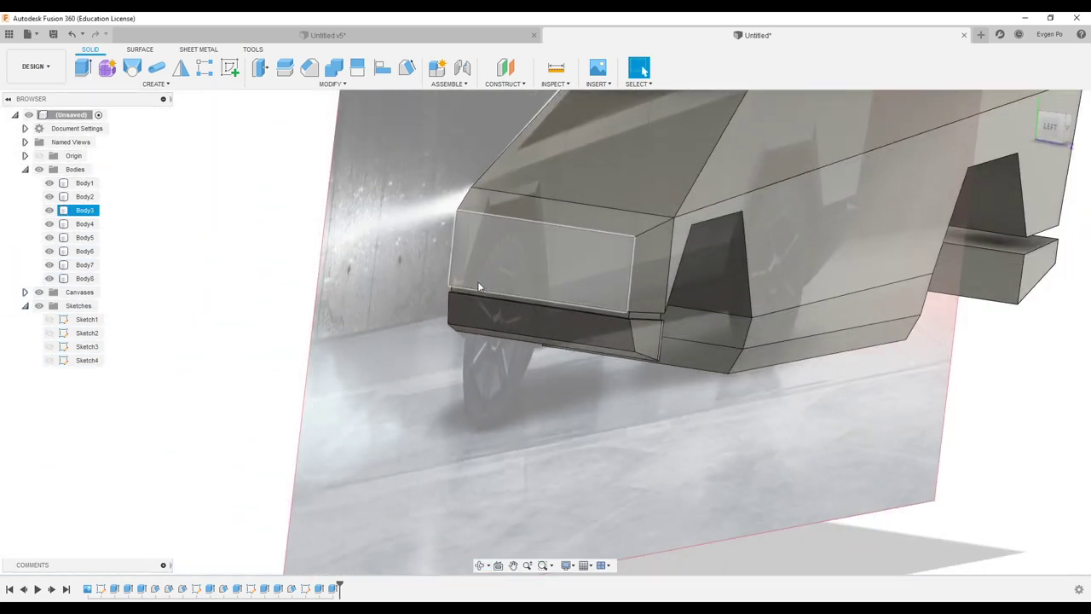
click(607, 315)
scroll(531, 316, down, 5)
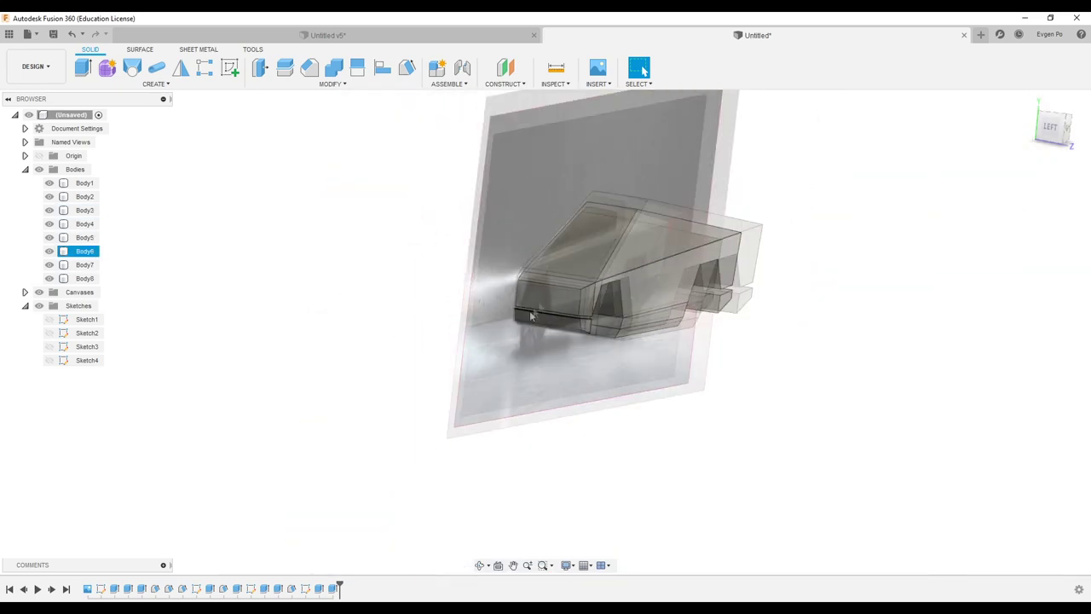
shift+middle_drag(530, 315, 597, 359)
scroll(600, 361, up, 5)
click(589, 347)
- Create a sketch on the lower front body's top face and look straight at it
right_click(588, 347)
click(588, 427)
right_click(520, 340)
click(521, 432)
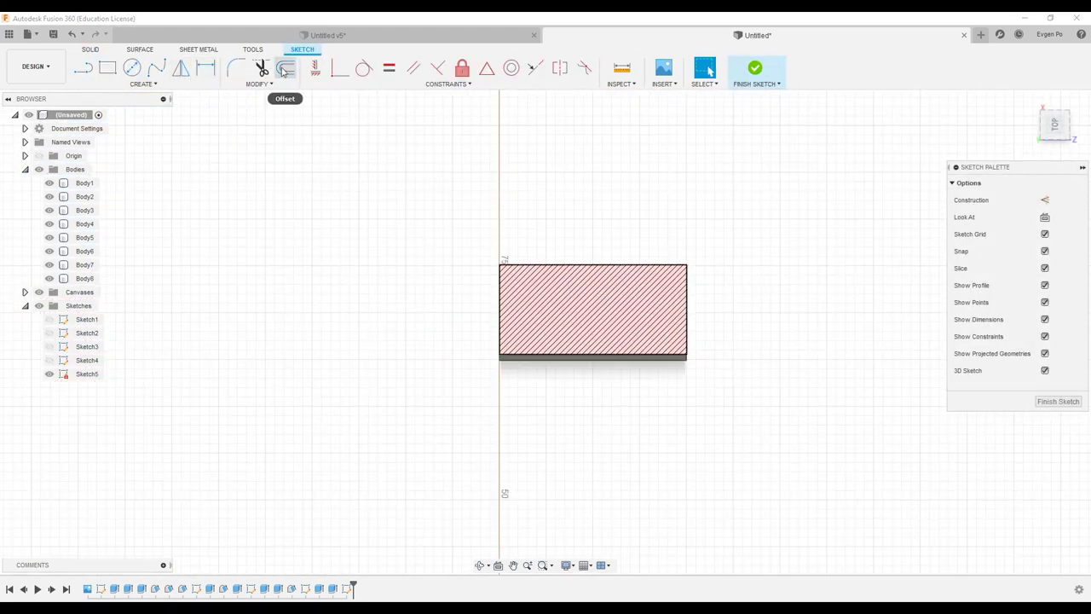
- Offset the face edges inward by 0.6 mm and 1 mm, then finish the sketch
click(284, 72)
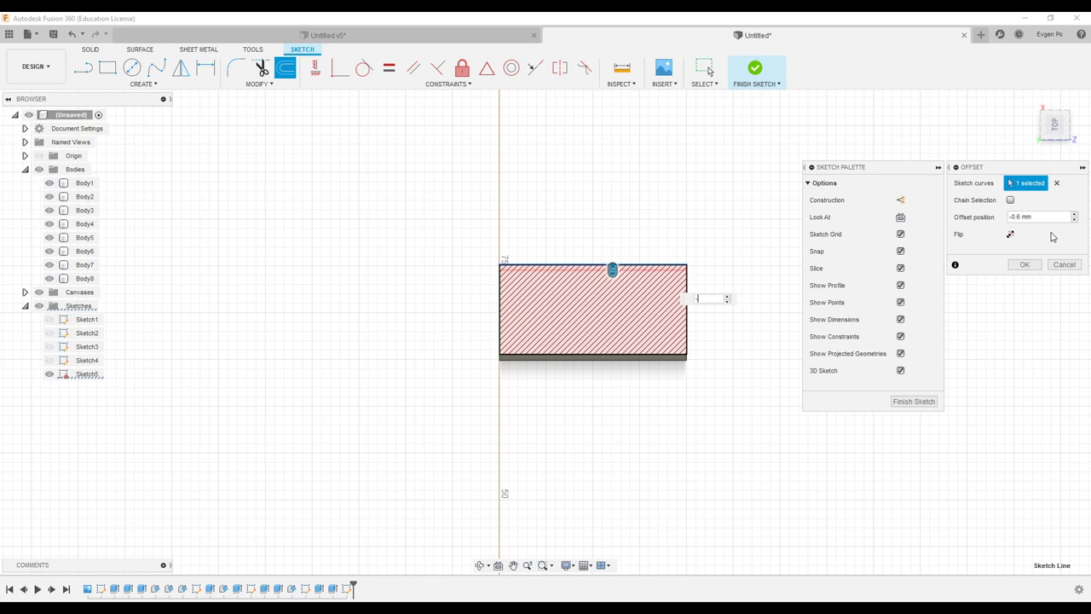
text(-1)
click(1022, 265)
click(285, 70)
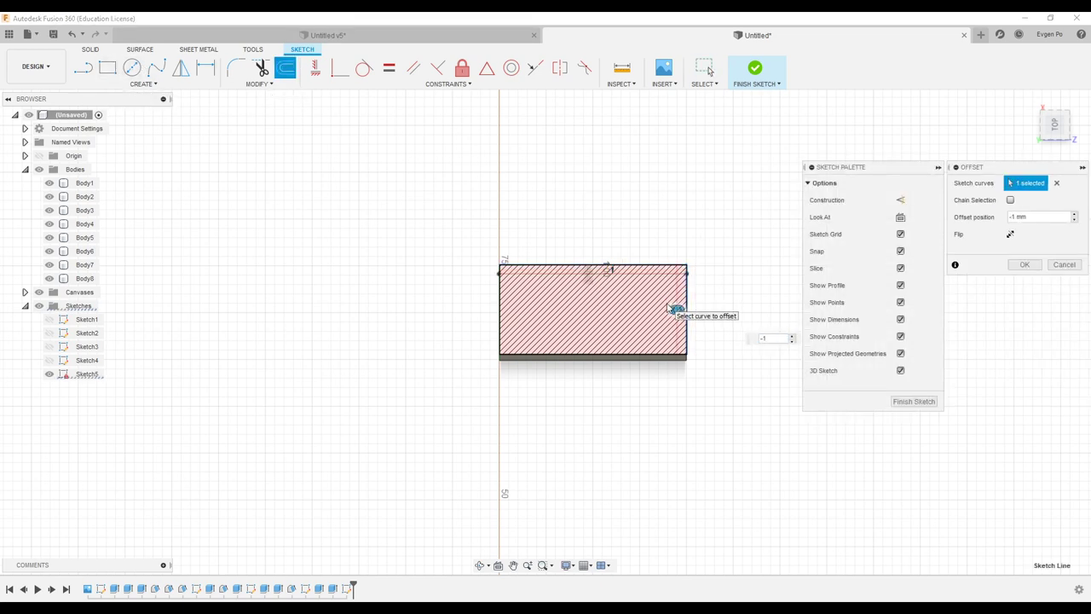
click(1025, 264)
click(1055, 400)
mouse_move(781, 370)
shift+middle_down()
mouse_move(723, 317)
mouse_move(773, 304)
shift+middle_up()
scroll(645, 477, up, 5)
scroll(597, 426, up, 3)
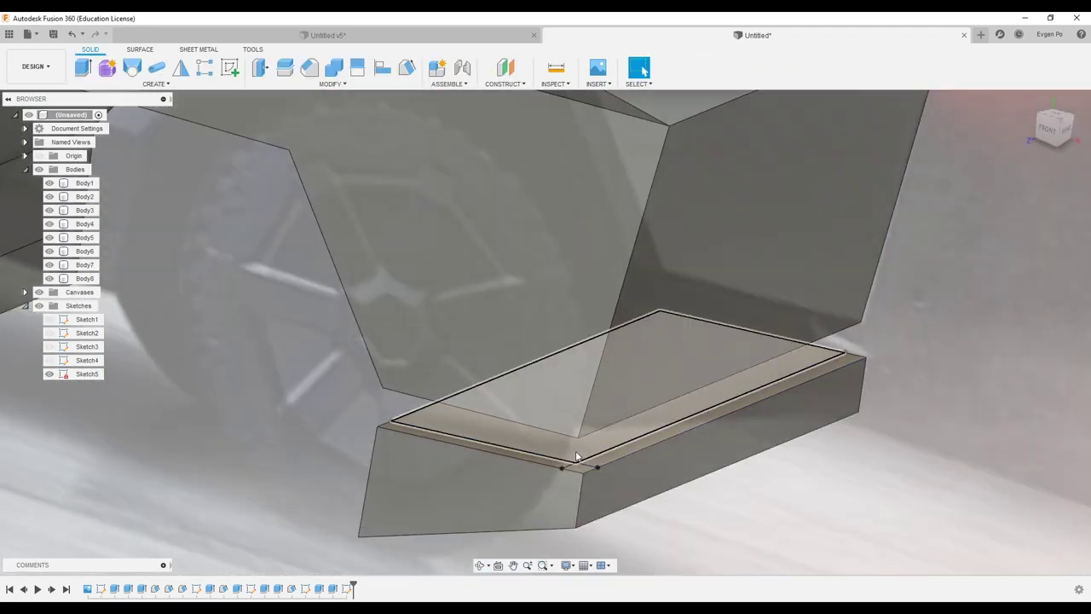
- Extrude the Sketch5 inset profile 1.50 mm as a new body
click(597, 384)
click(108, 70)
shift+middle_drag(614, 376, 614, 426)
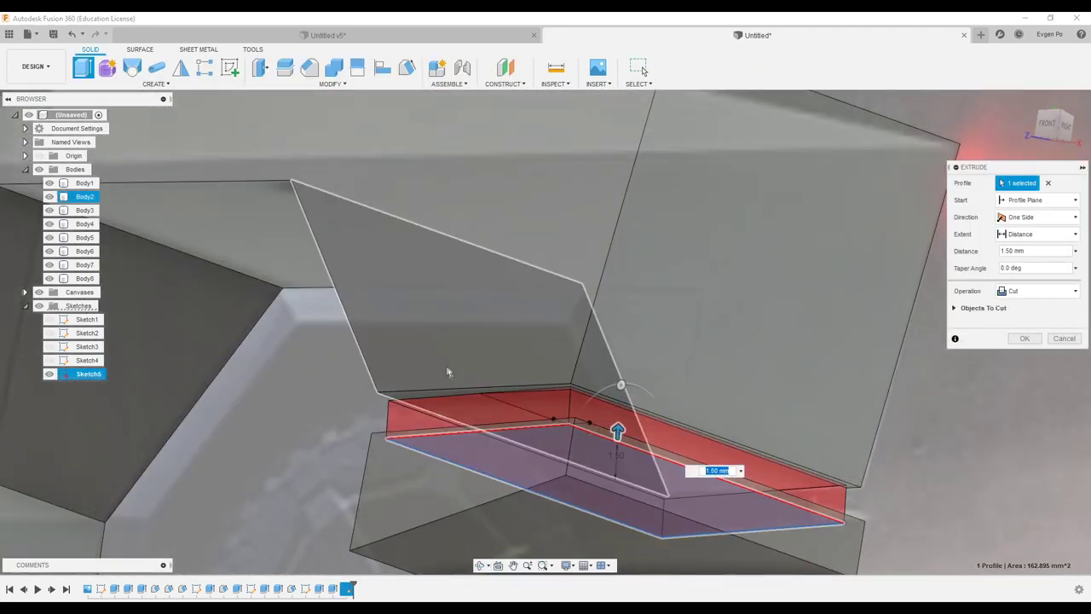
click(1021, 348)
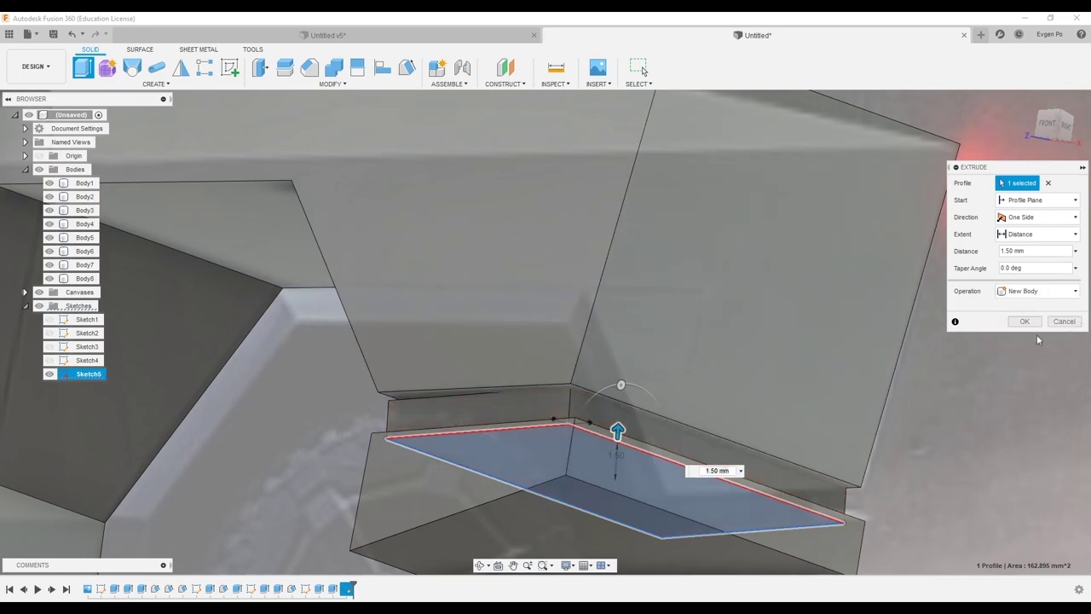
click(1031, 322)
- Orbit around the truck to inspect Body9 from below, then measure a face
scroll(828, 341, down, 5)
shift+middle_drag(739, 293, 749, 223)
scroll(739, 302, down, 3)
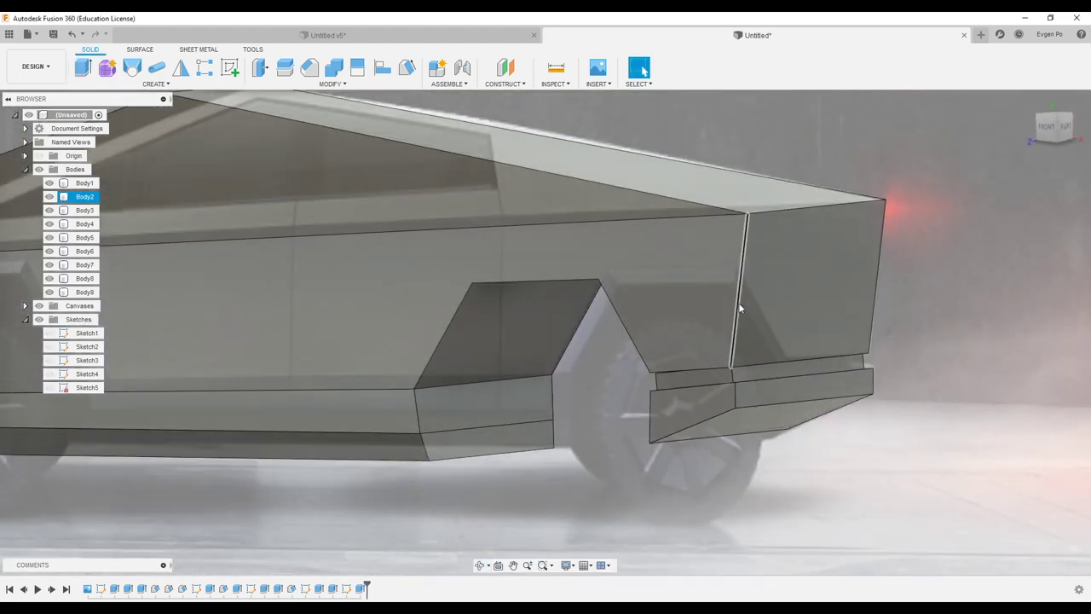
mouse_move(738, 301)
shift+middle_down()
mouse_move(731, 383)
mouse_move(773, 170)
mouse_move(716, 184)
shift+middle_up()
scroll(732, 384, up, 5)
scroll(732, 384, down, 3)
scroll(739, 359, up, 5)
scroll(711, 223, down, 3)
scroll(711, 223, down, 2)
mouse_move(711, 223)
shift+middle_down()
mouse_move(628, 324)
mouse_move(606, 310)
mouse_move(536, 339)
shift+middle_up()
scroll(536, 338, up, 3)
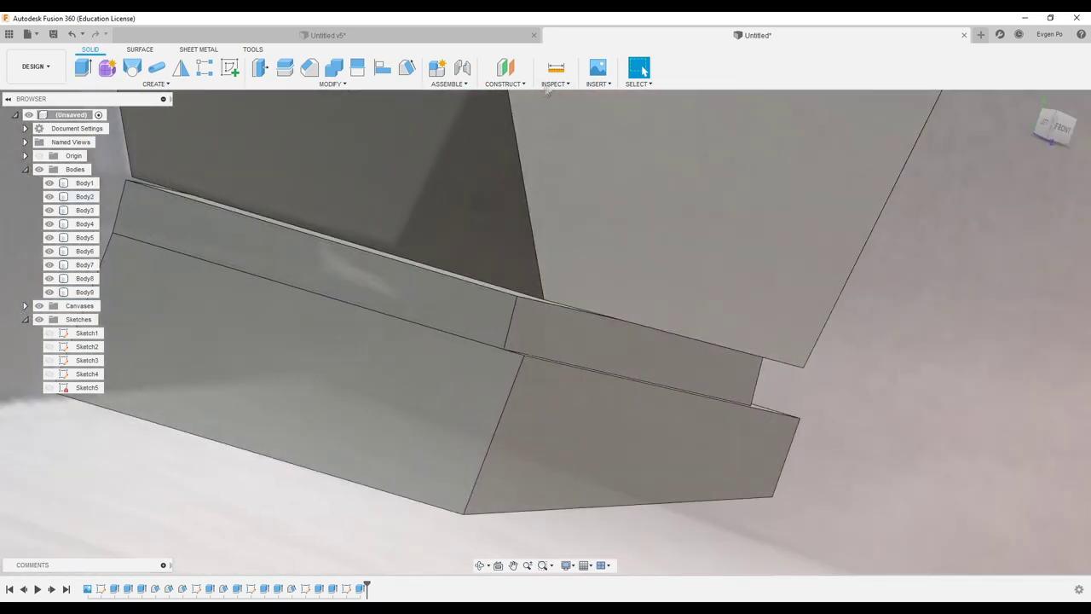
key(i)
click(597, 342)
- Close the measurement and briefly run a section analysis through the face
key(Escape)
click(556, 75)
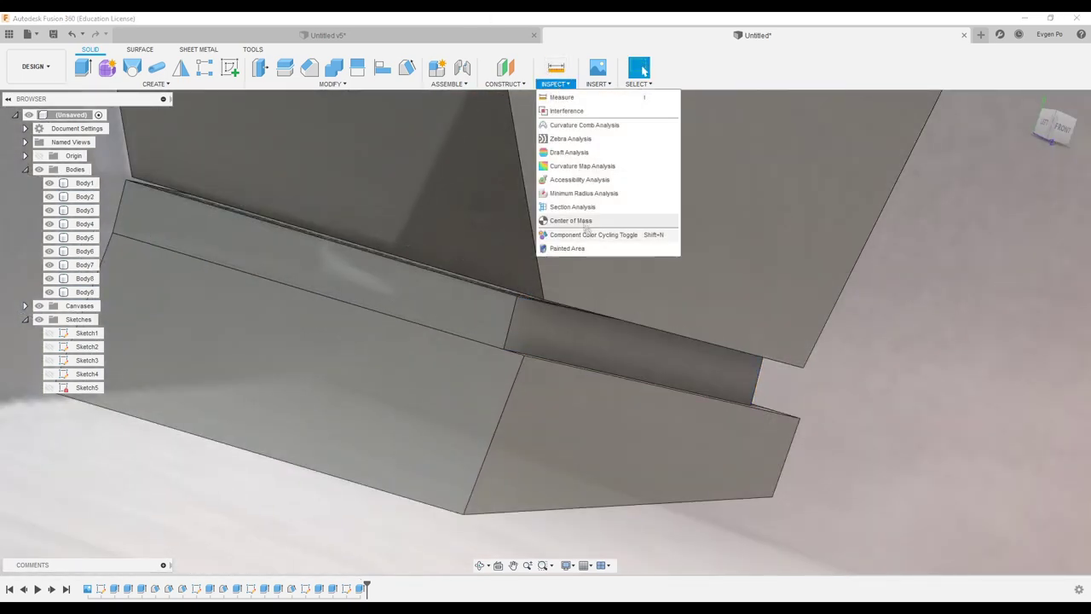
click(573, 205)
click(600, 337)
click(1064, 299)
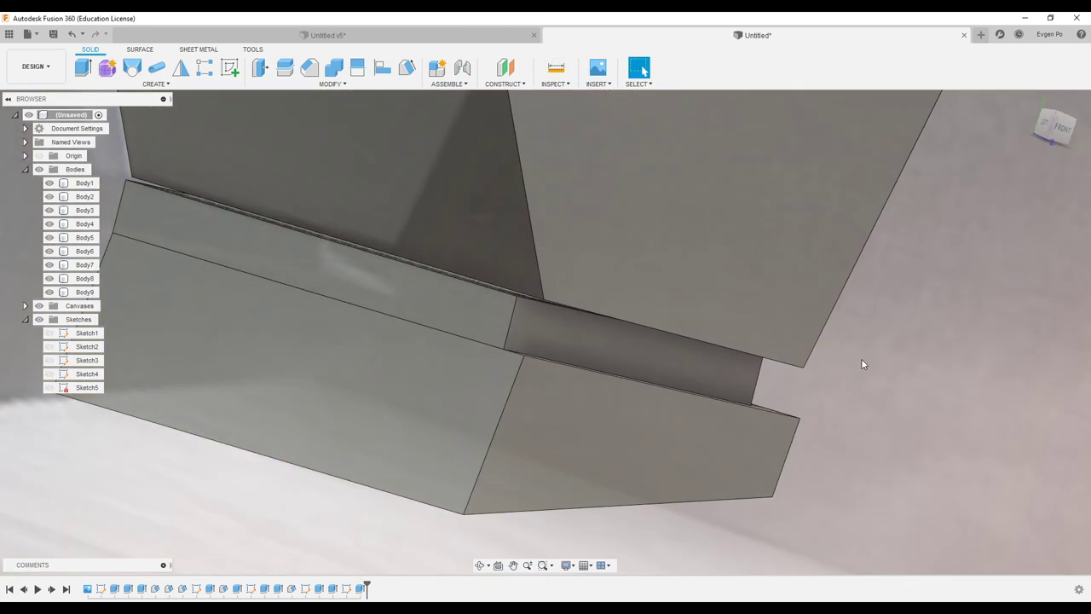
- Offset the notch face between the lower bodies outward by 3.70 mm
shift+middle_drag(861, 358, 511, 289)
scroll(512, 290, up, 2)
scroll(486, 307, up, 2)
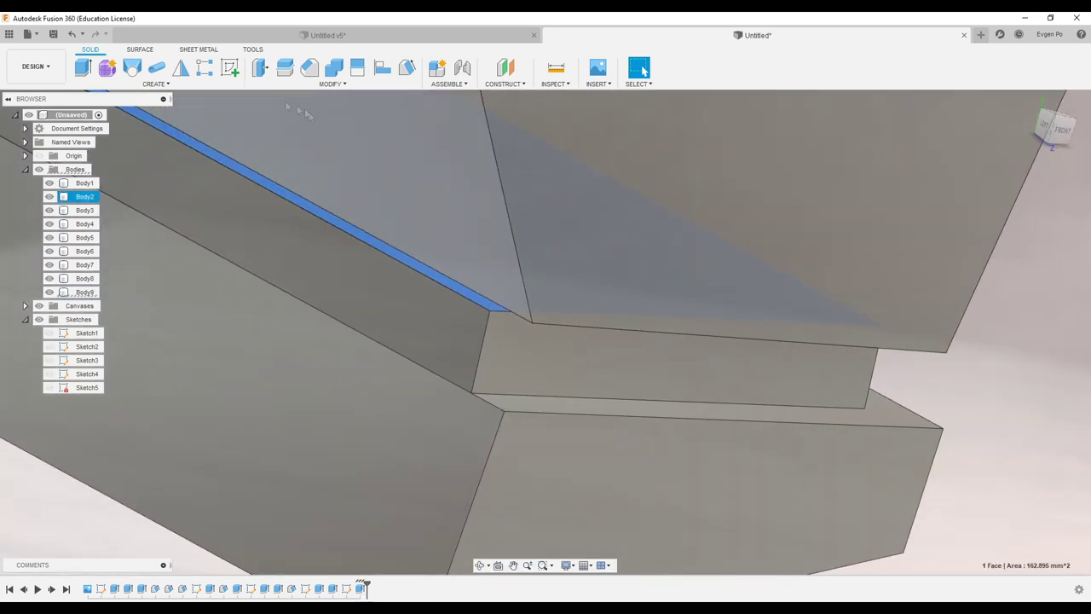
click(487, 292)
key(q)
drag(490, 287, 524, 179)
scroll(524, 179, down, 3)
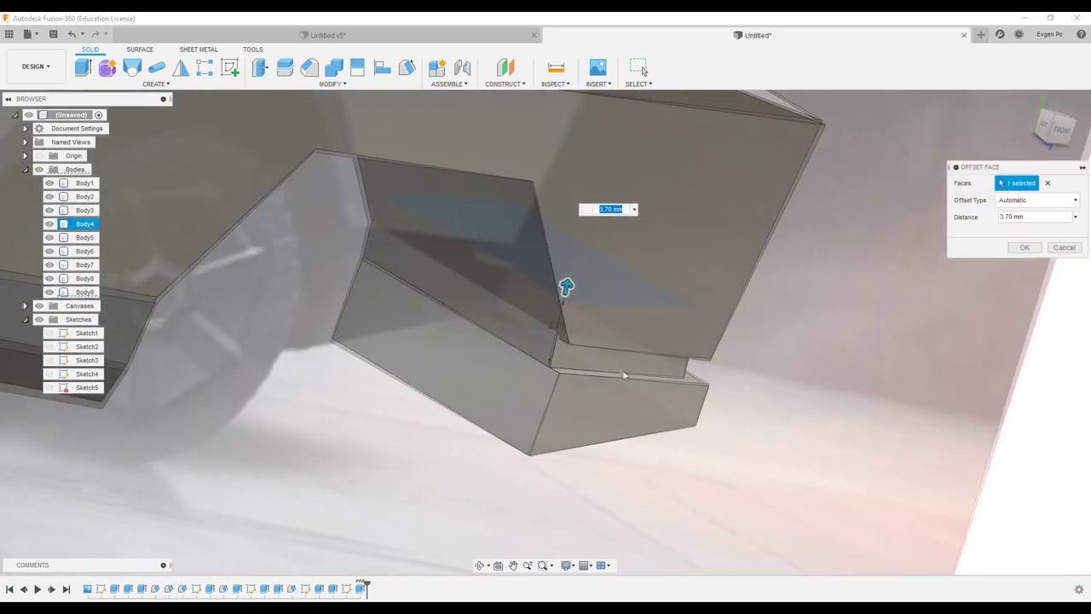
click(1025, 248)
- View the truck from the front side and select the rear bumper body's face
scroll(915, 357, down, 5)
scroll(915, 356, down, 3)
shift+middle_drag(915, 356, 1005, 296)
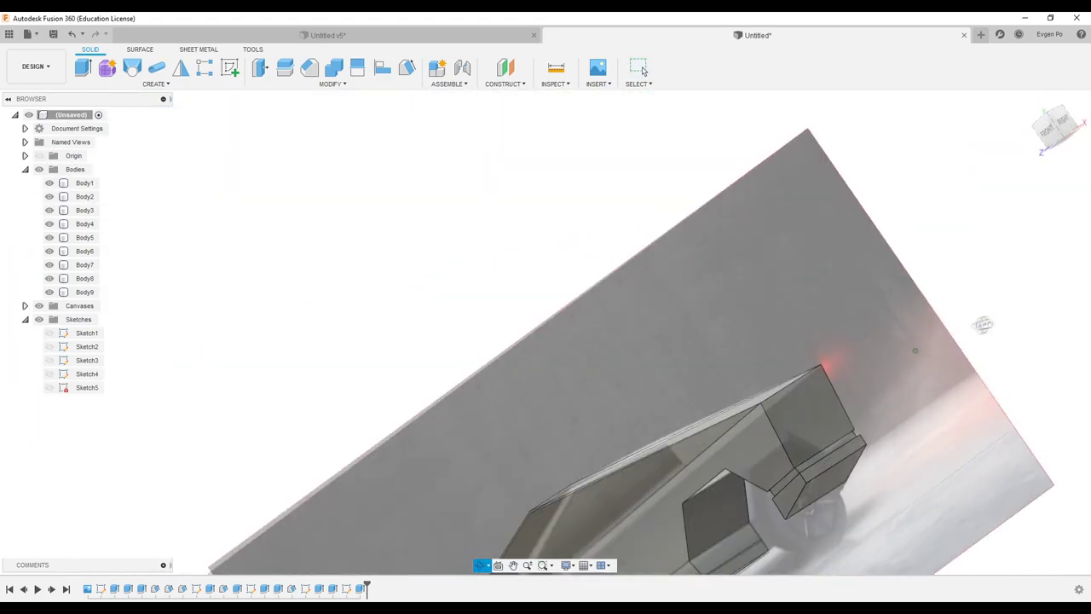
click(1047, 129)
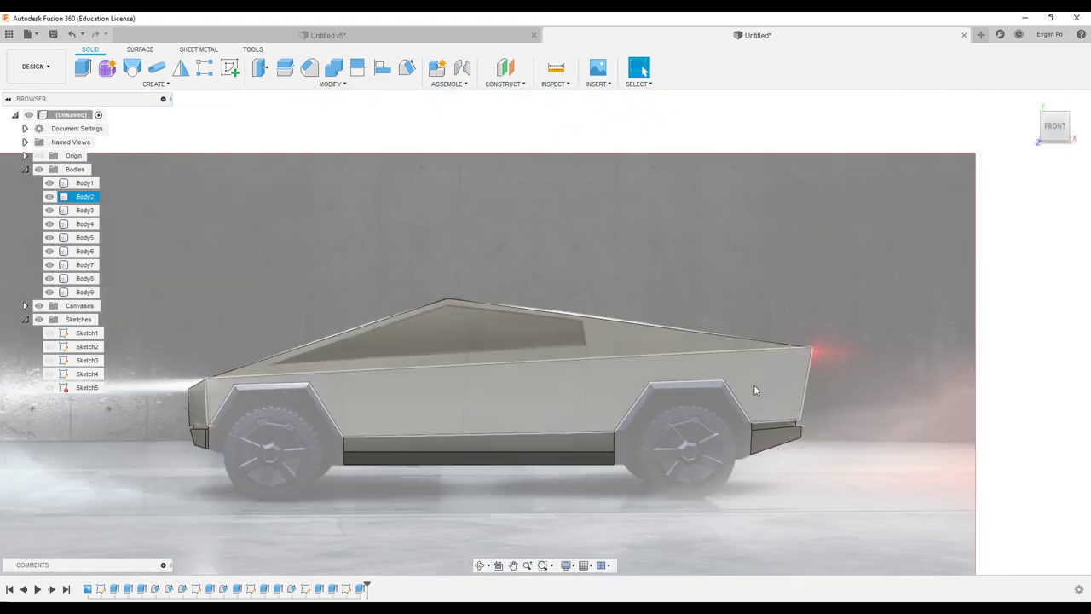
click(767, 445)
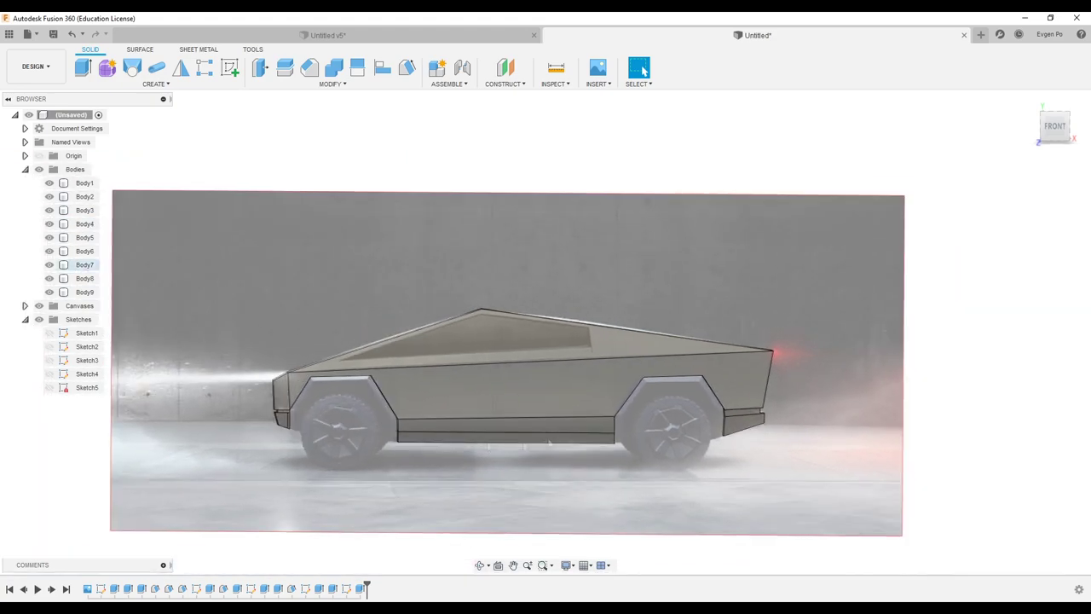
scroll(697, 388, up, 5)
mouse_move(572, 487)
shift+middle_down()
mouse_move(683, 345)
mouse_move(726, 340)
mouse_move(697, 342)
mouse_move(763, 371)
shift+middle_up()
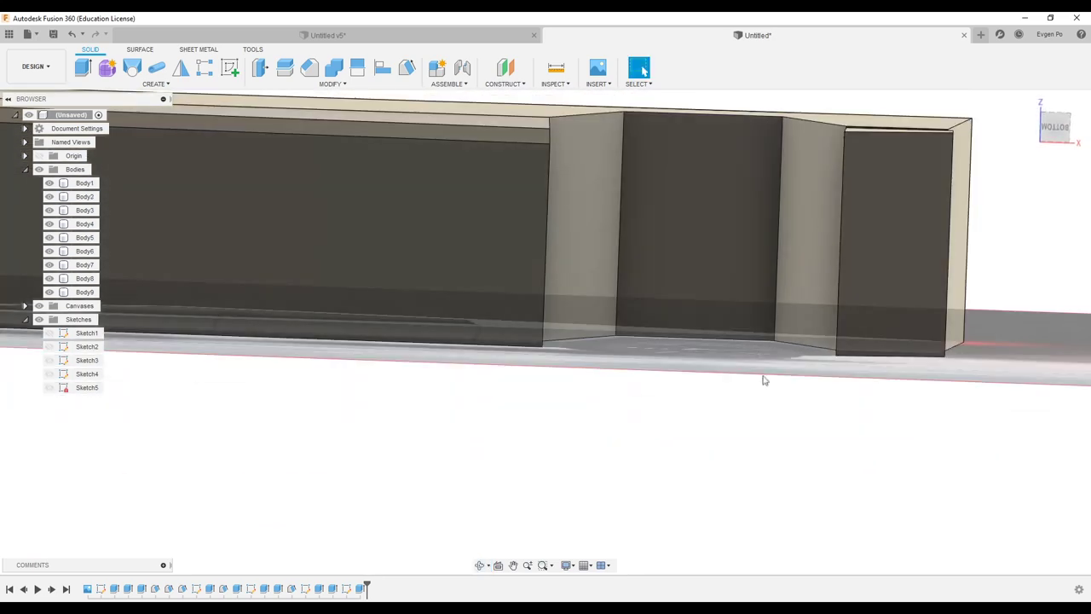
right_click(511, 211)
- Create a sketch on the lower side panel and dimension a side of the corner triangle
click(521, 271)
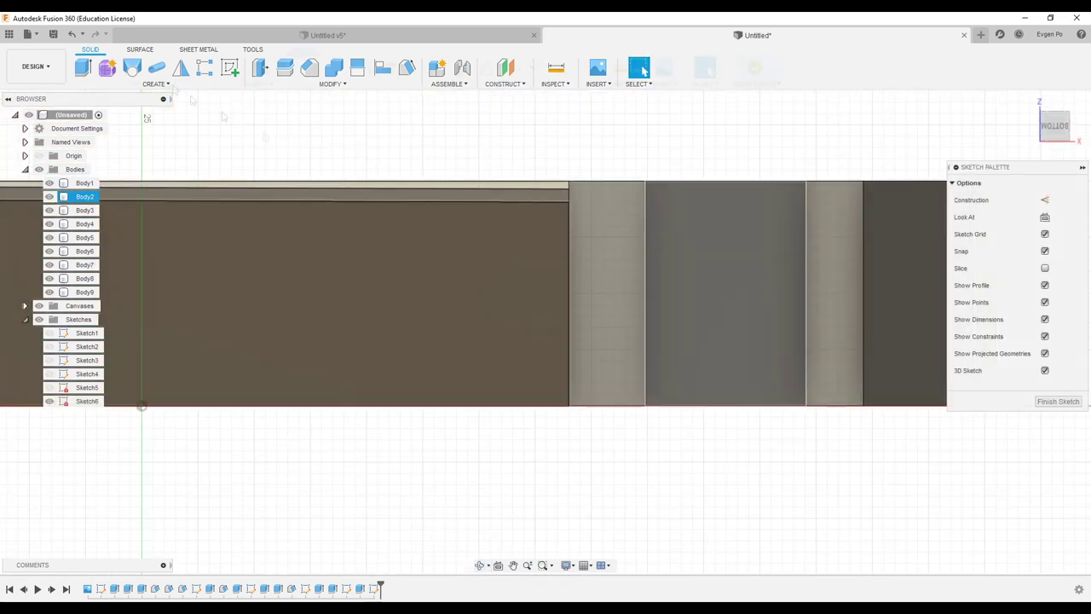
scroll(638, 255, up, 3)
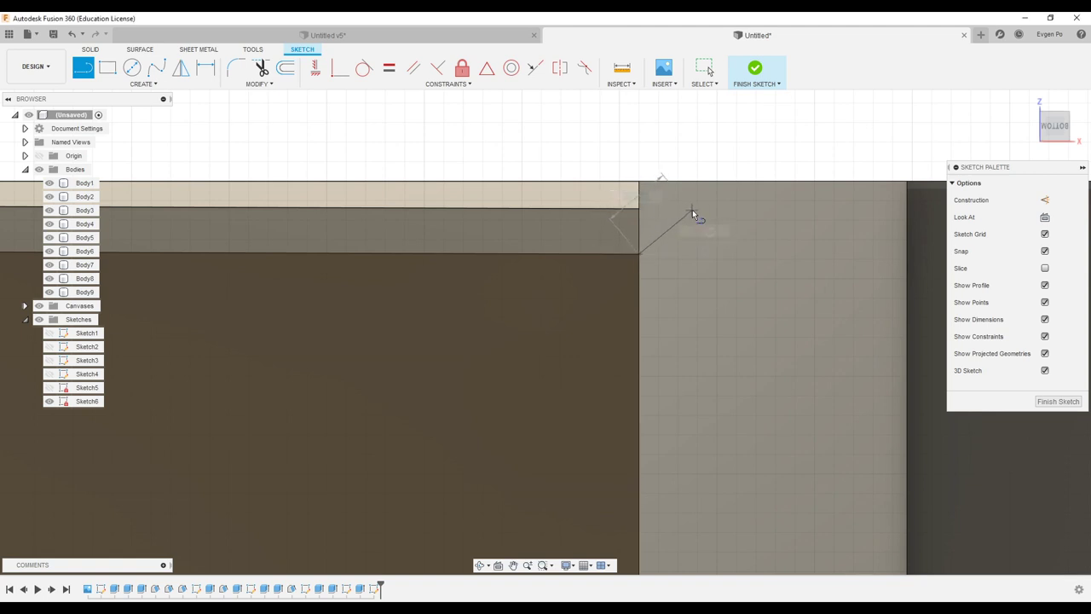
scroll(711, 277, down, 1)
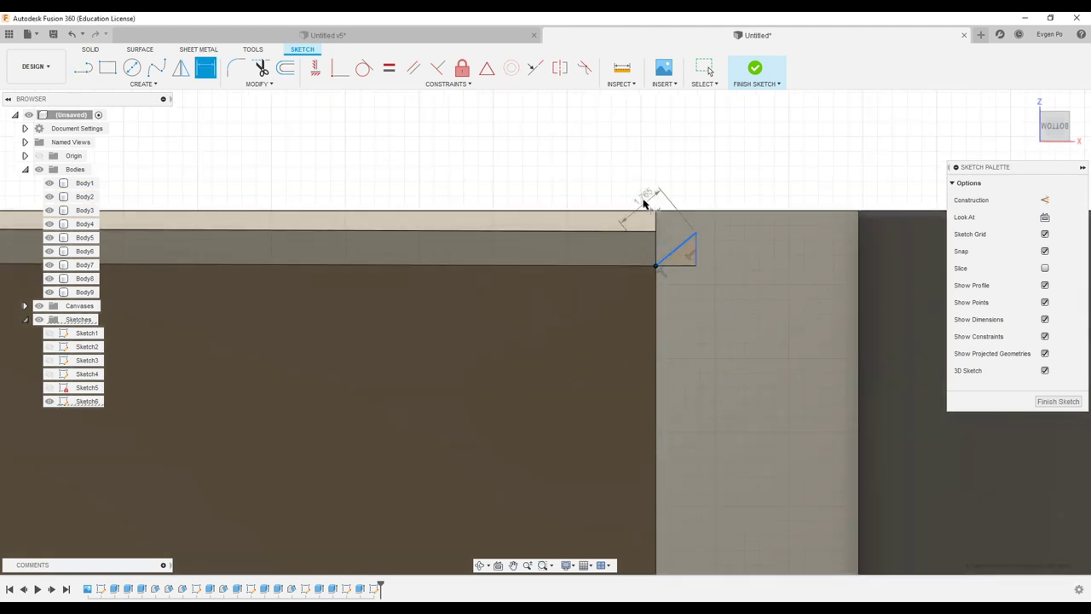
click(679, 285)
key(Escape)
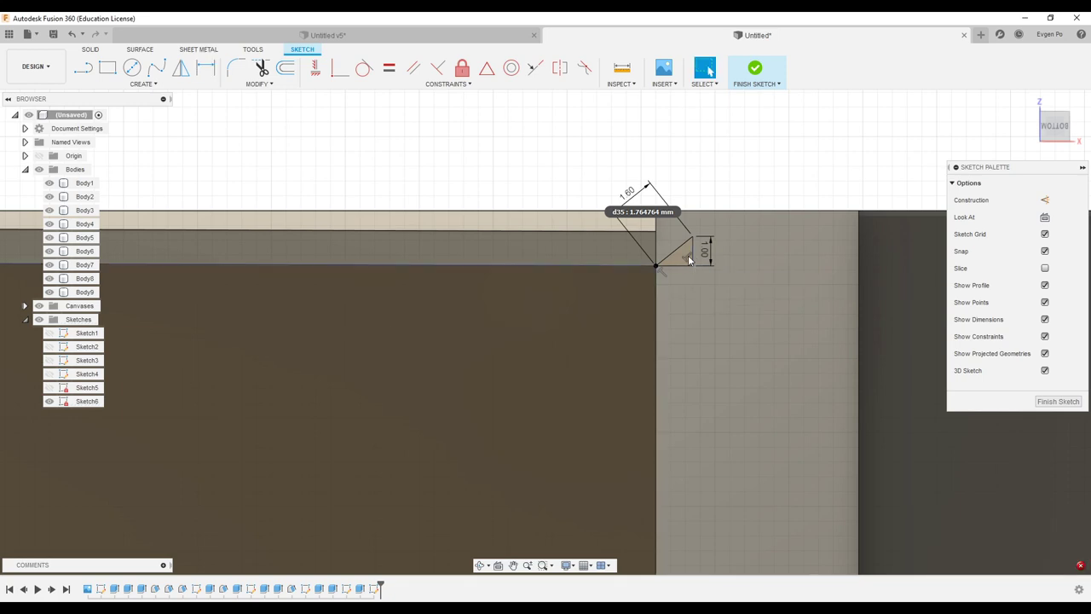
- Add the 1.5 dimension to the corner triangle and finish the sketch
scroll(878, 181, down, 1)
shift+middle_drag(831, 243, 495, 248)
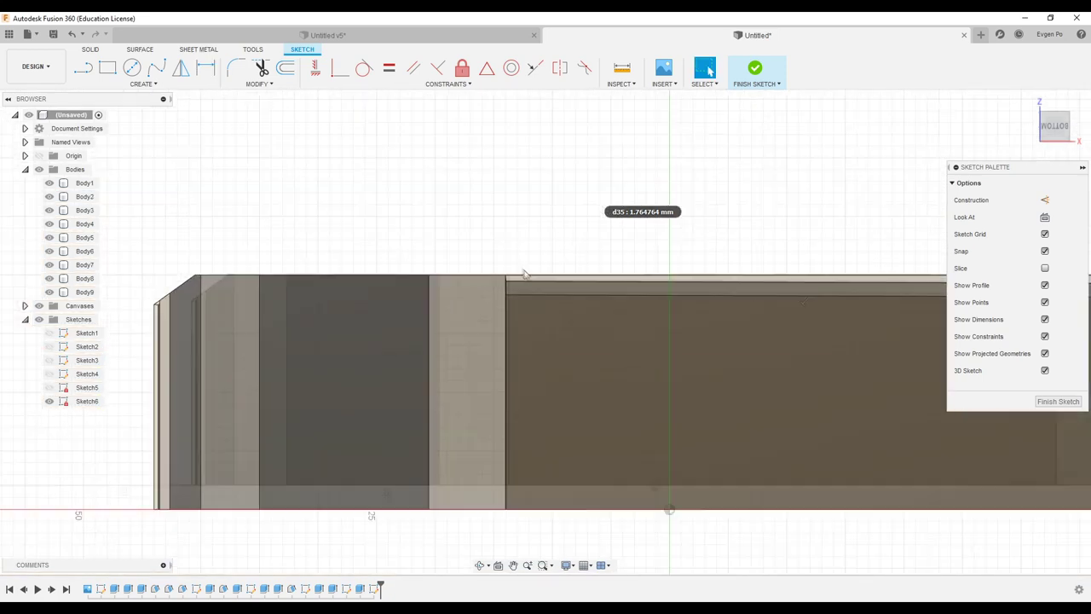
shift+middle_drag(274, 194, 561, 288)
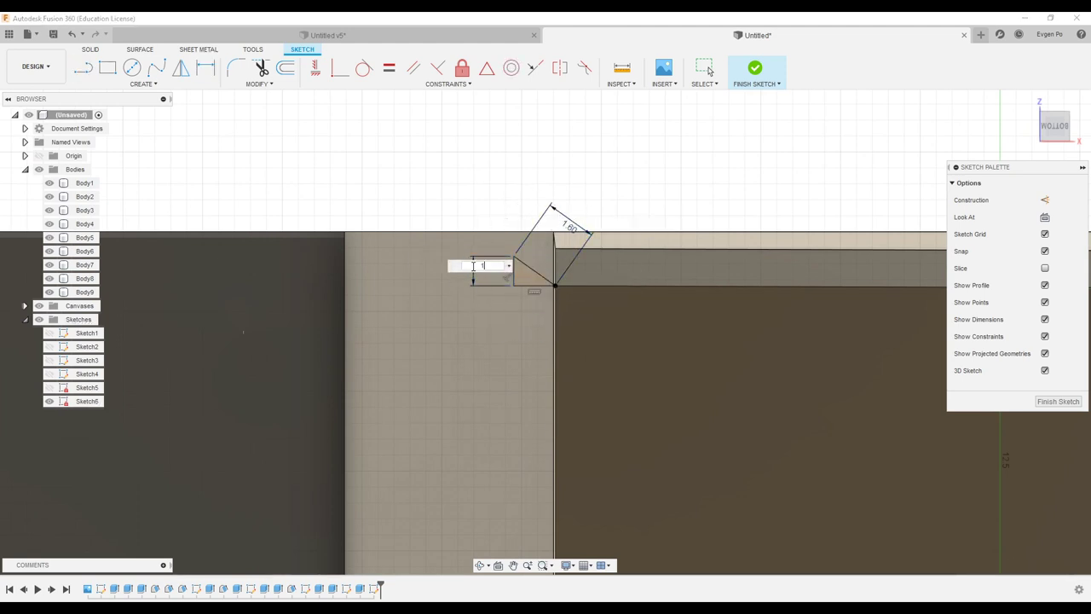
scroll(442, 256, down, 10)
shift+middle_drag(438, 244, 437, 200)
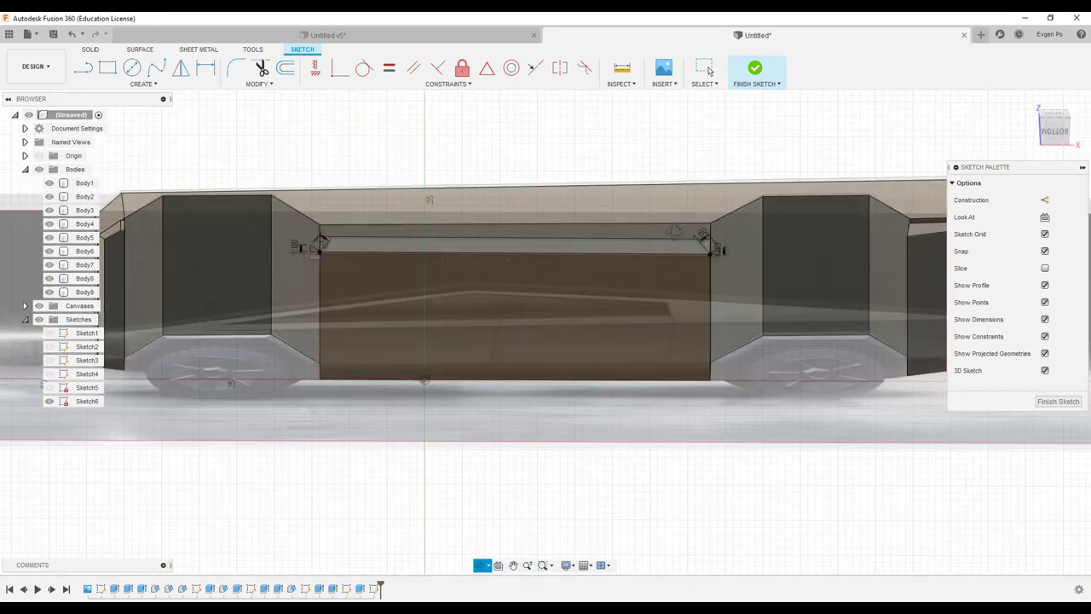
key(d)
scroll(684, 246, up, 5)
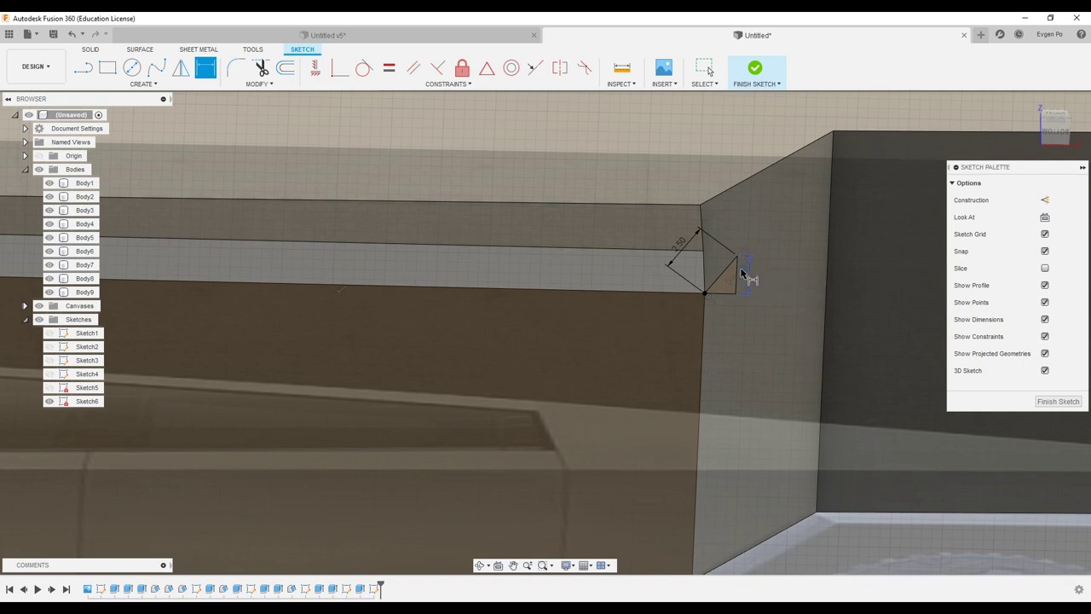
key(Return)
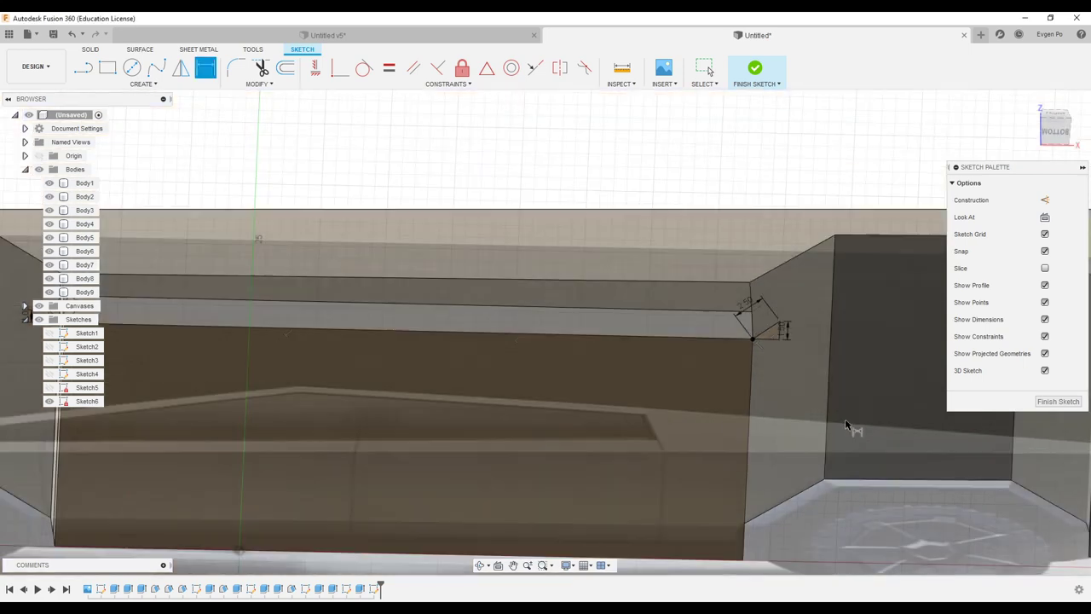
shift+middle_drag(718, 272, 328, 330)
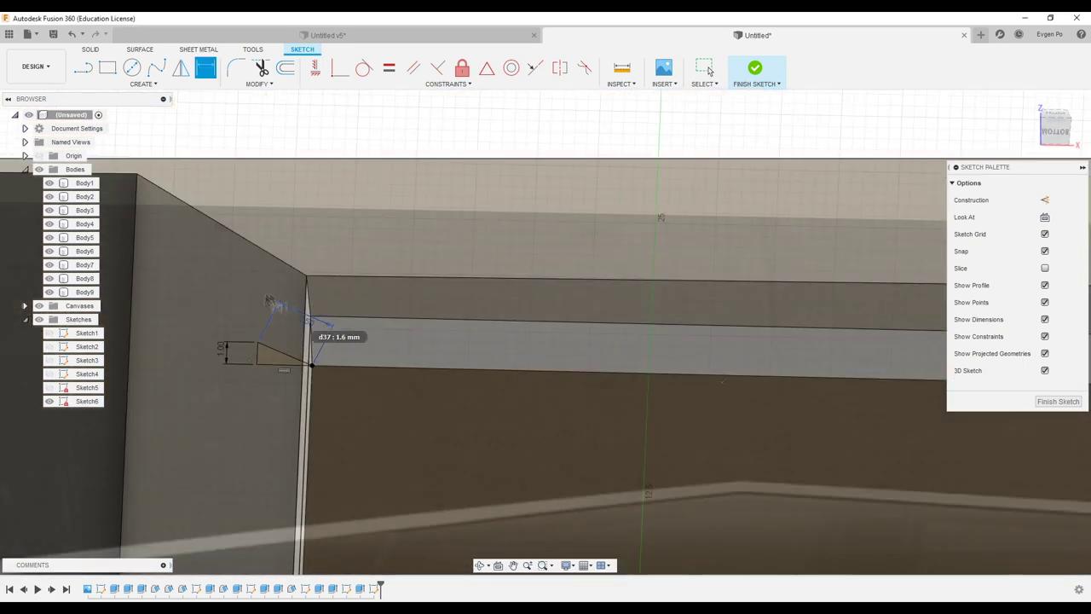
click(755, 68)
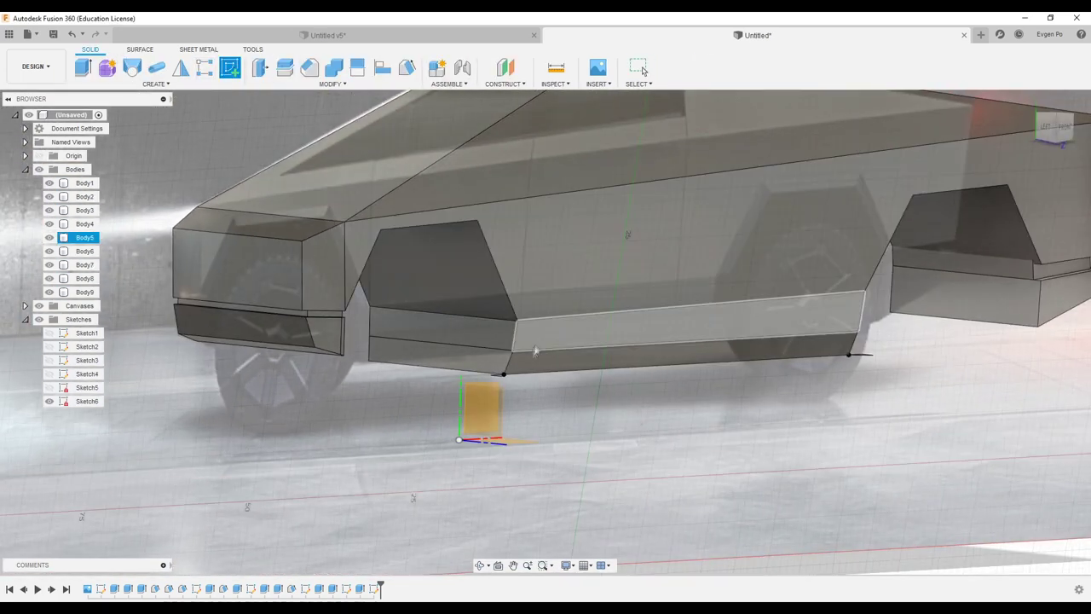
- Sketch a line from the side skirt's front corner, finish it, and start a Sweep
click(529, 355)
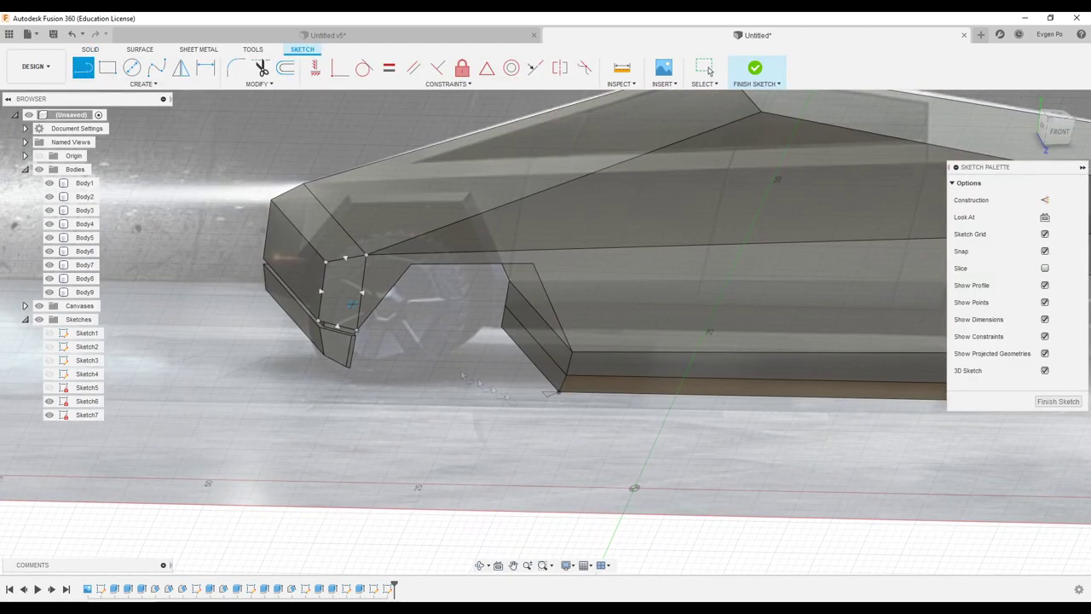
scroll(529, 373, up, 5)
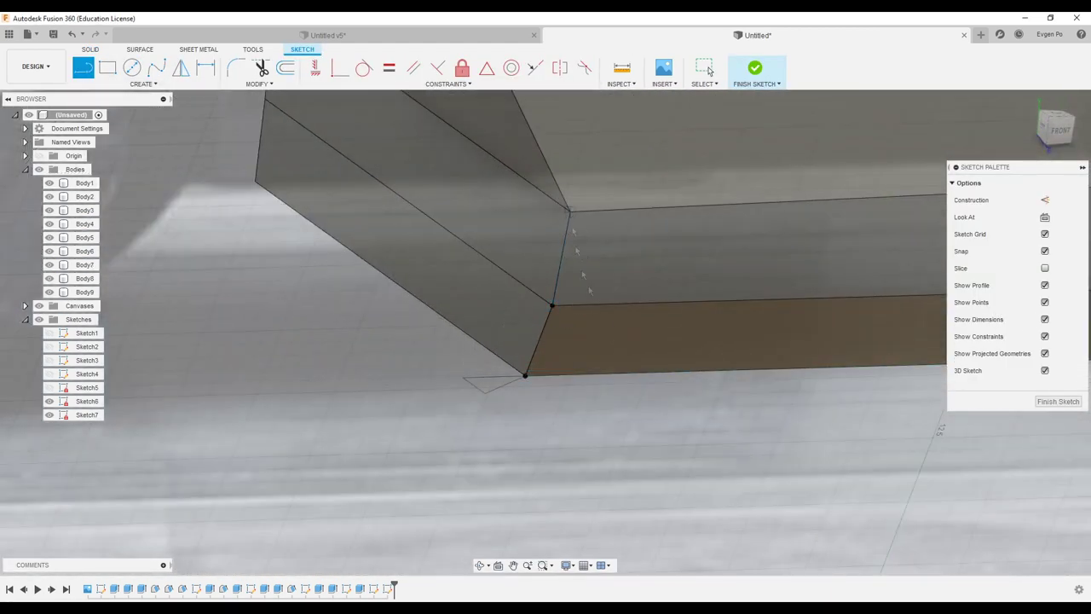
scroll(546, 332, down, 3)
click(546, 354)
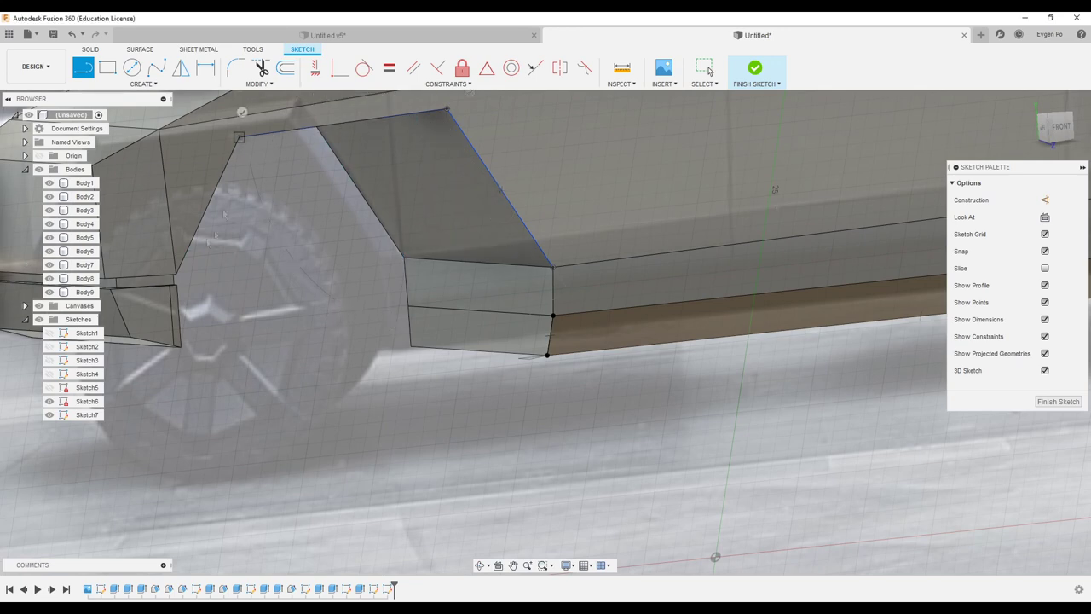
shift+middle_drag(177, 275, 431, 224)
scroll(431, 225, up, 4)
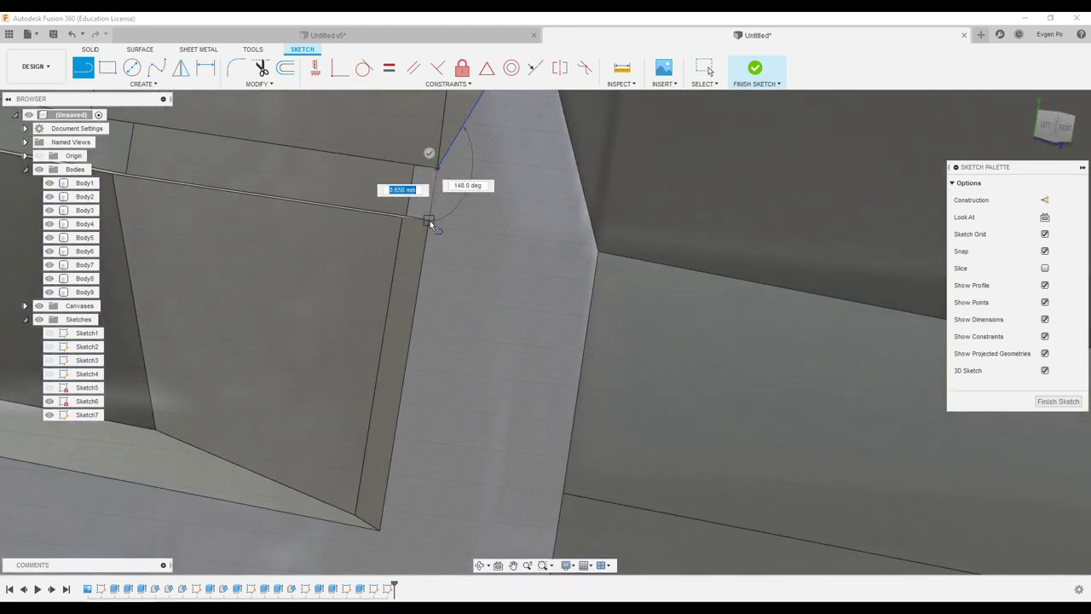
click(1059, 401)
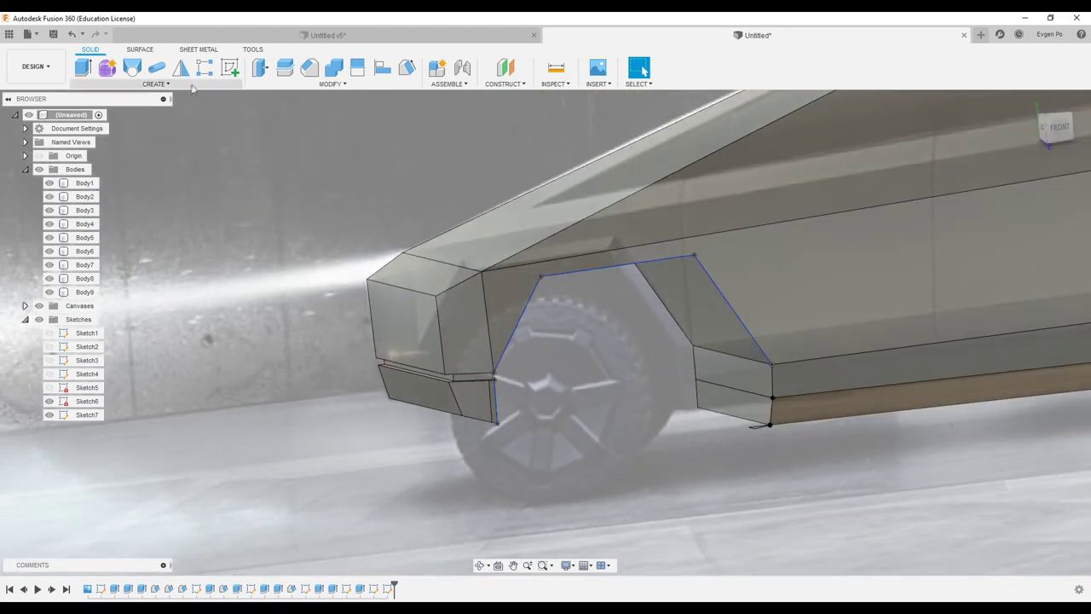
click(190, 86)
click(250, 230)
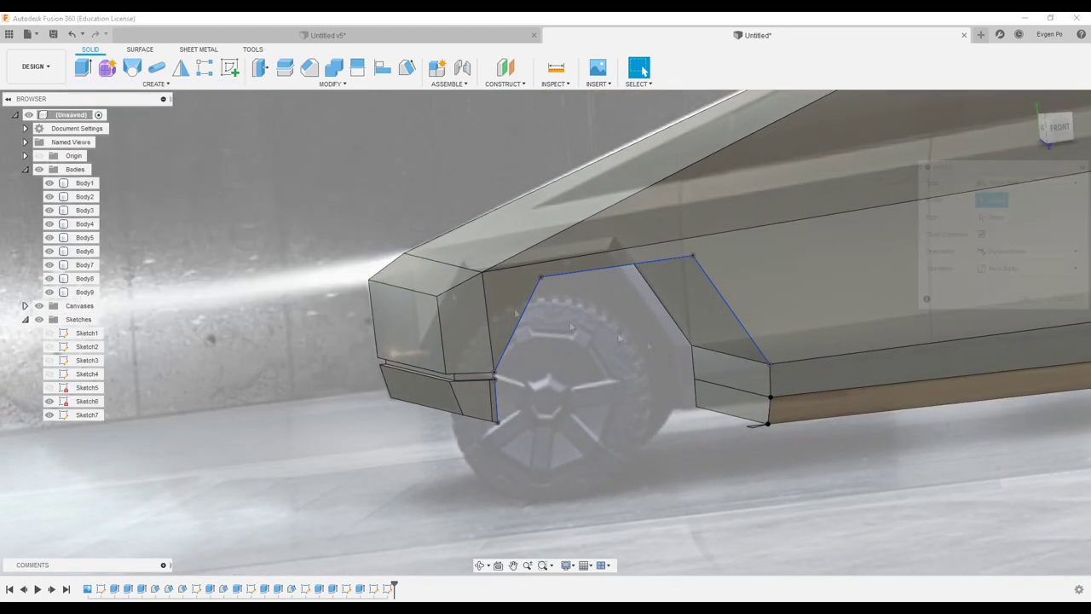
- Cancel the first sweep attempt and finish editing the sketch
scroll(719, 390, up, 4)
scroll(787, 355, up, 3)
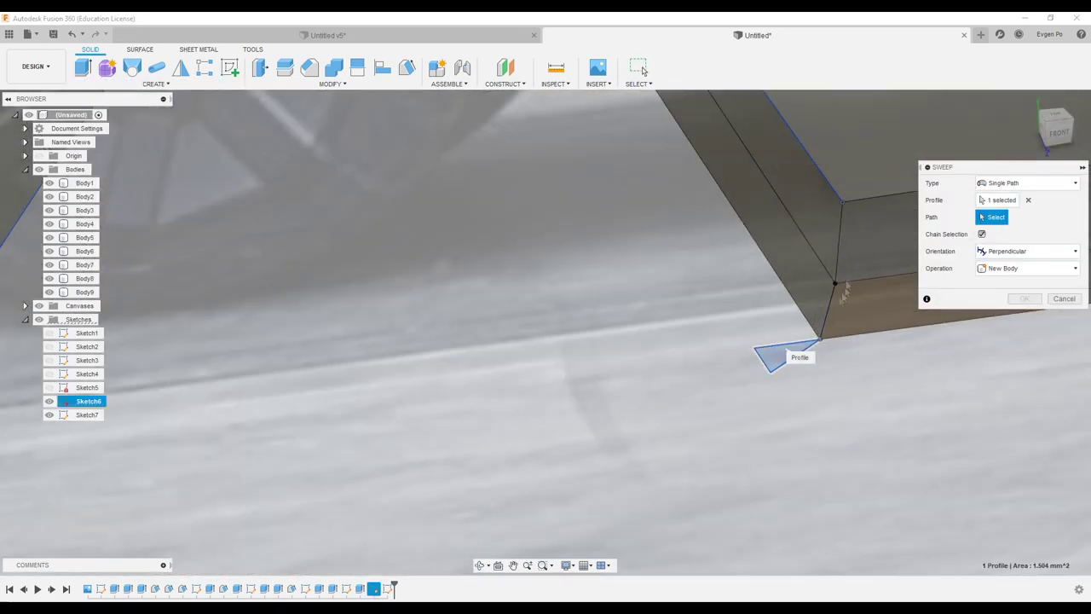
scroll(847, 273, down, 3)
scroll(583, 279, down, 4)
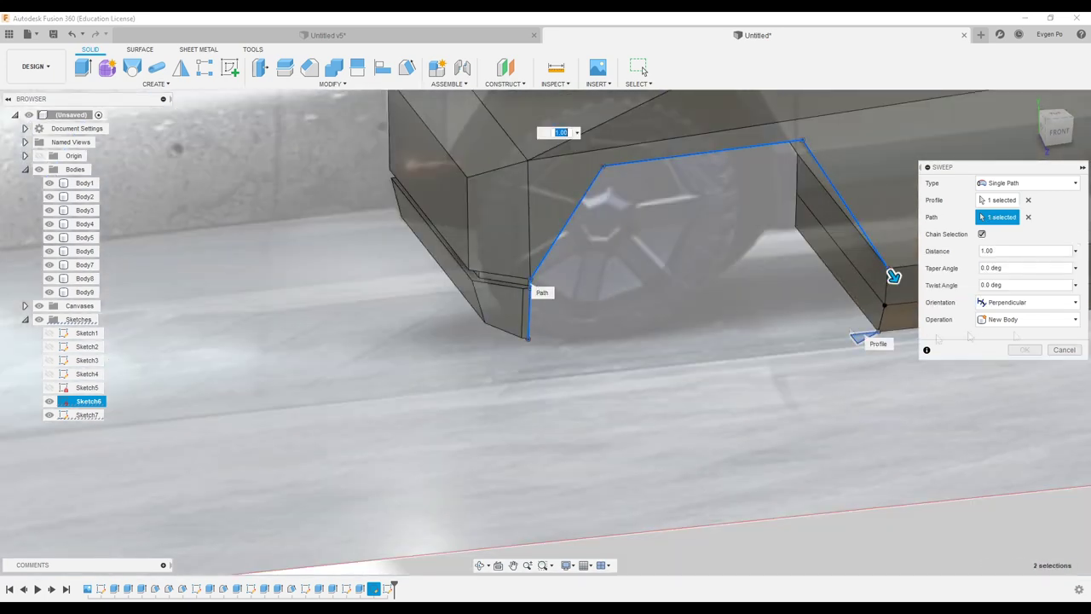
click(1064, 351)
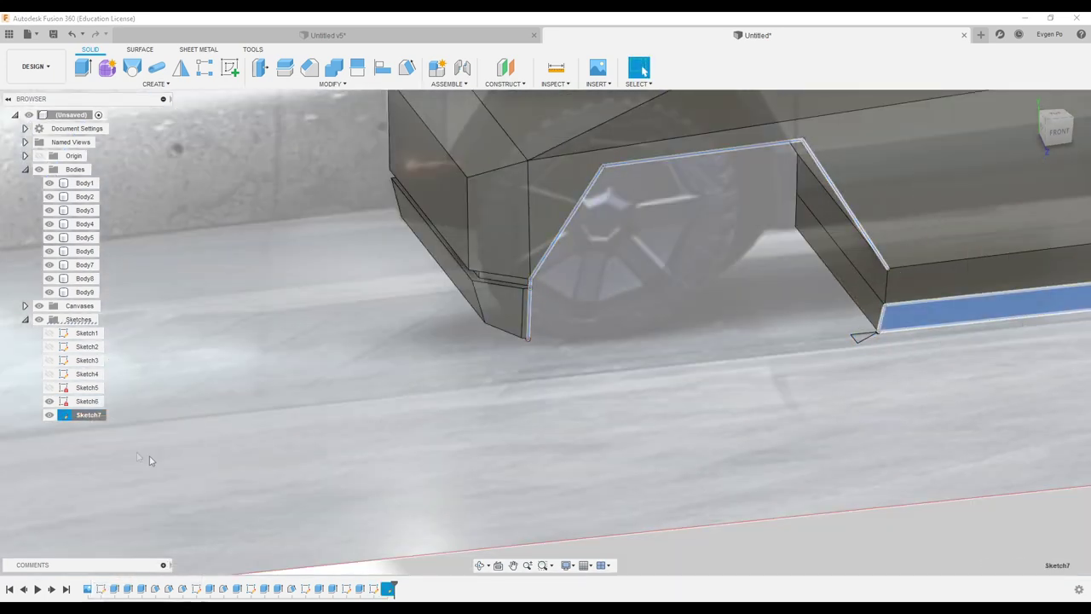
scroll(603, 184, up, 5)
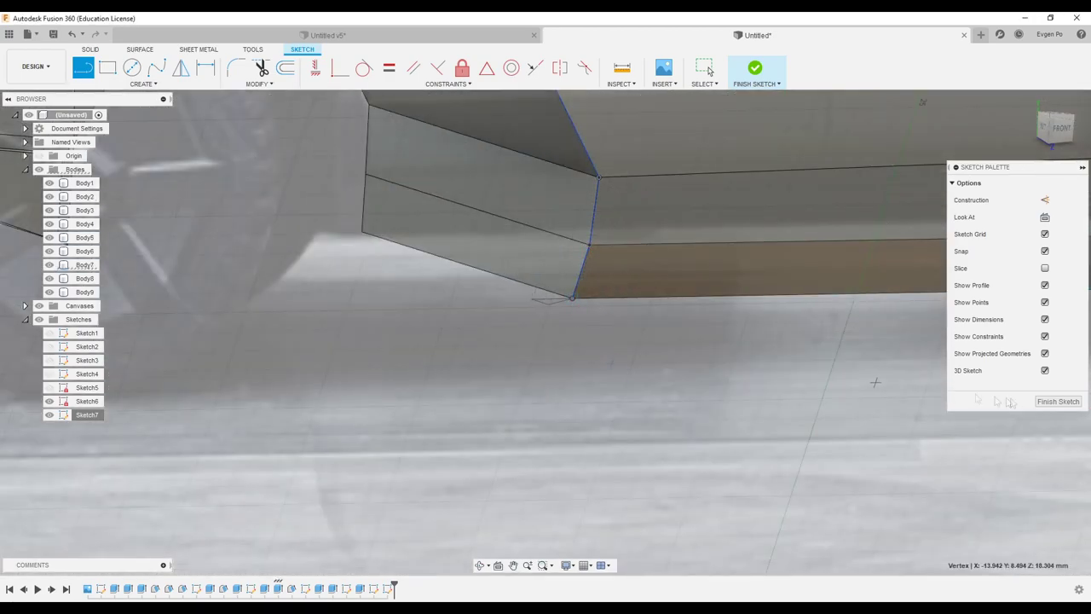
click(1058, 401)
scroll(865, 395, down, 5)
- Sweep the triangle profile along the front wheel-arch path to create Body10
click(154, 84)
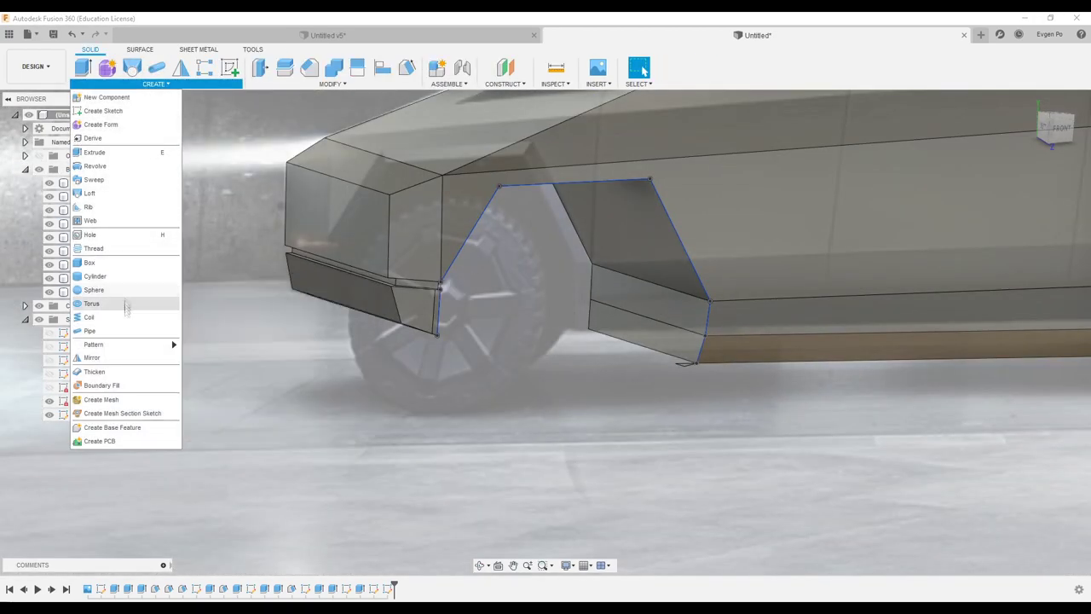
click(94, 179)
scroll(686, 366, up, 5)
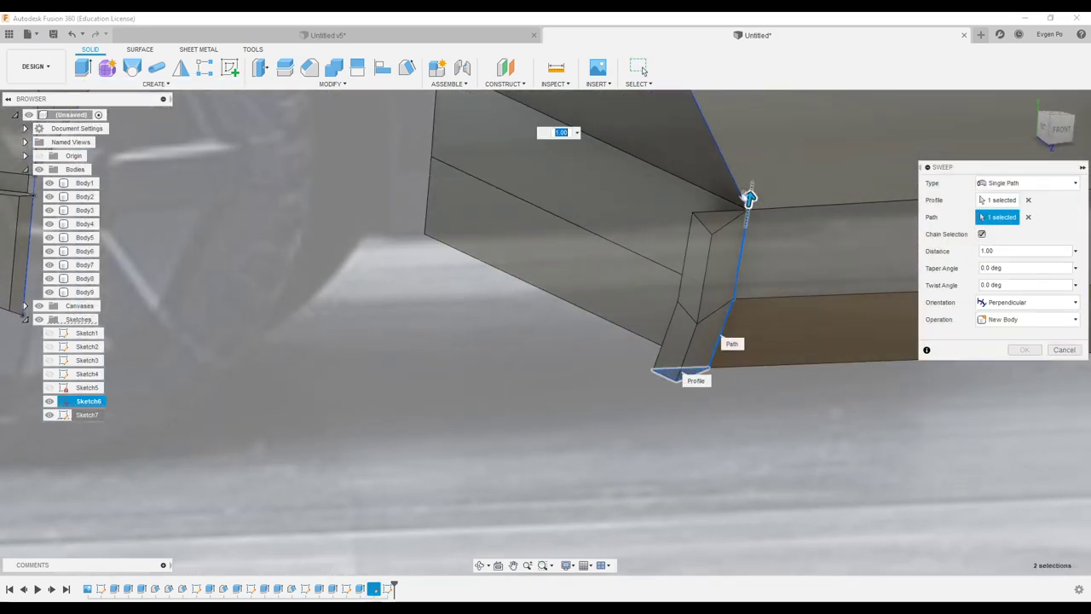
scroll(427, 378, down, 5)
shift+middle_drag(426, 378, 515, 425)
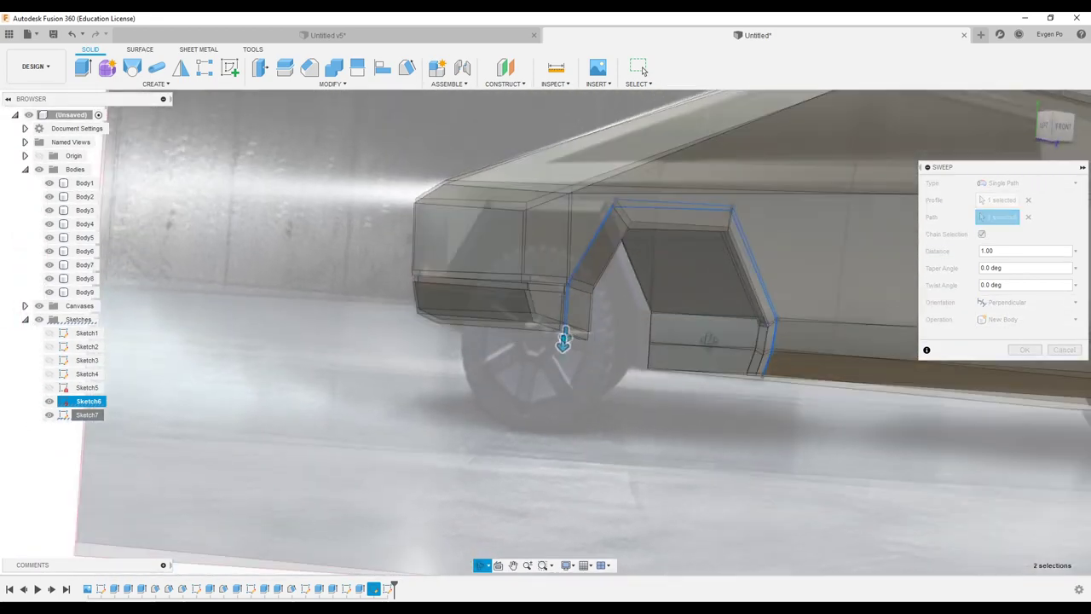
shift+middle_drag(515, 426, 1029, 351)
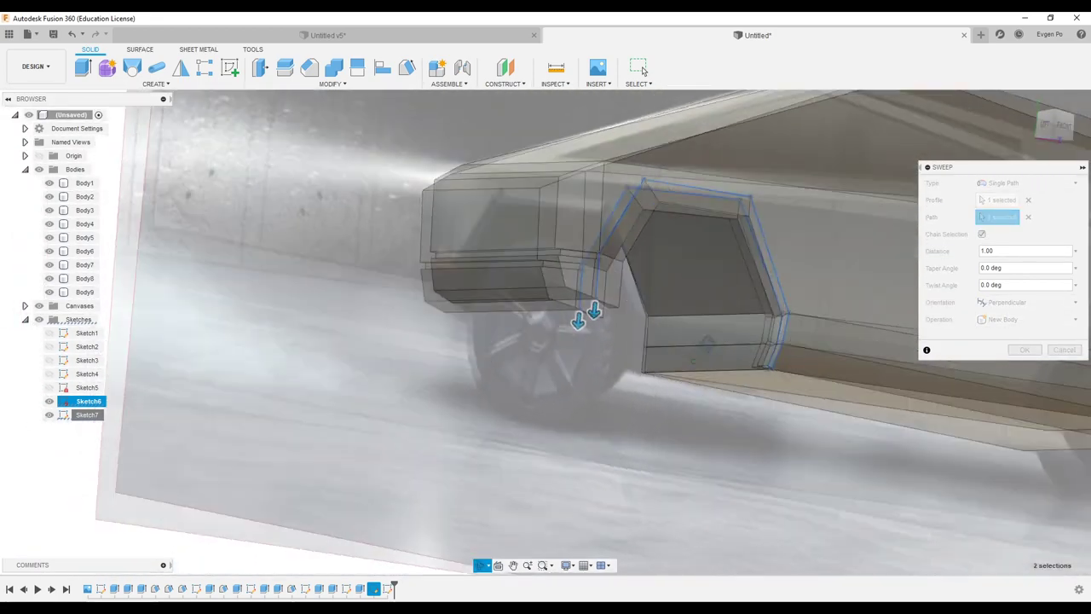
click(1027, 351)
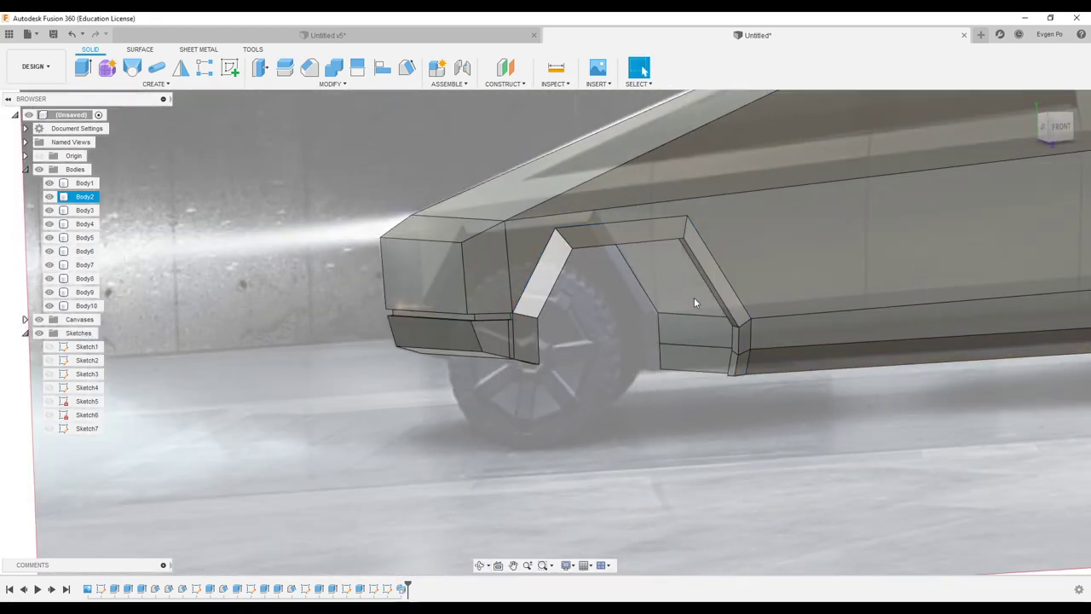
key(ctrl+z)
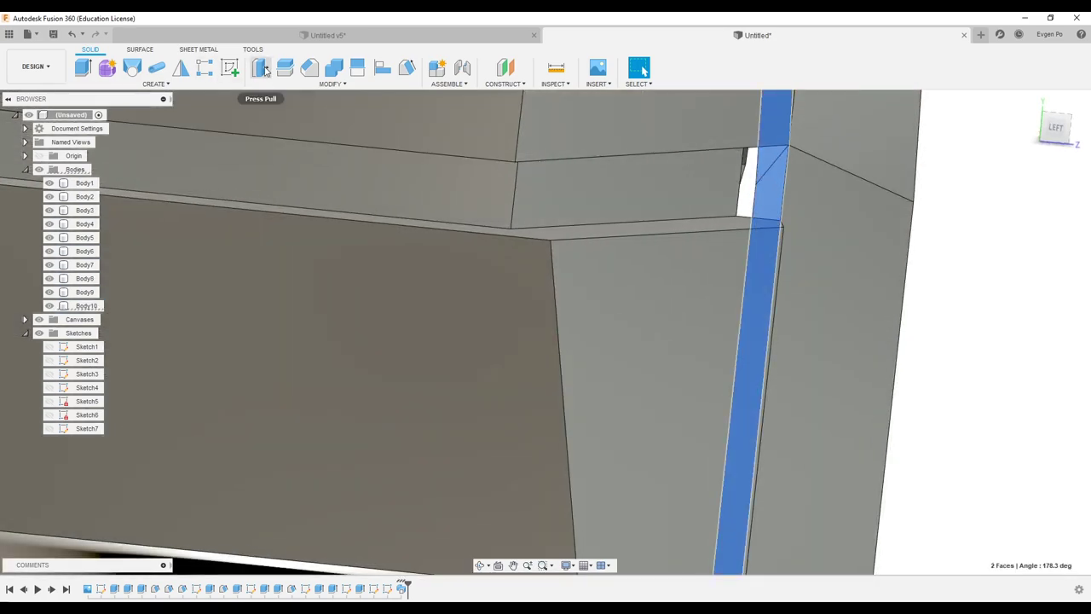
- Offset the thin trim faces and the thin chamfer face at the front arch corner
click(265, 71)
shift+middle_drag(511, 256, 592, 179)
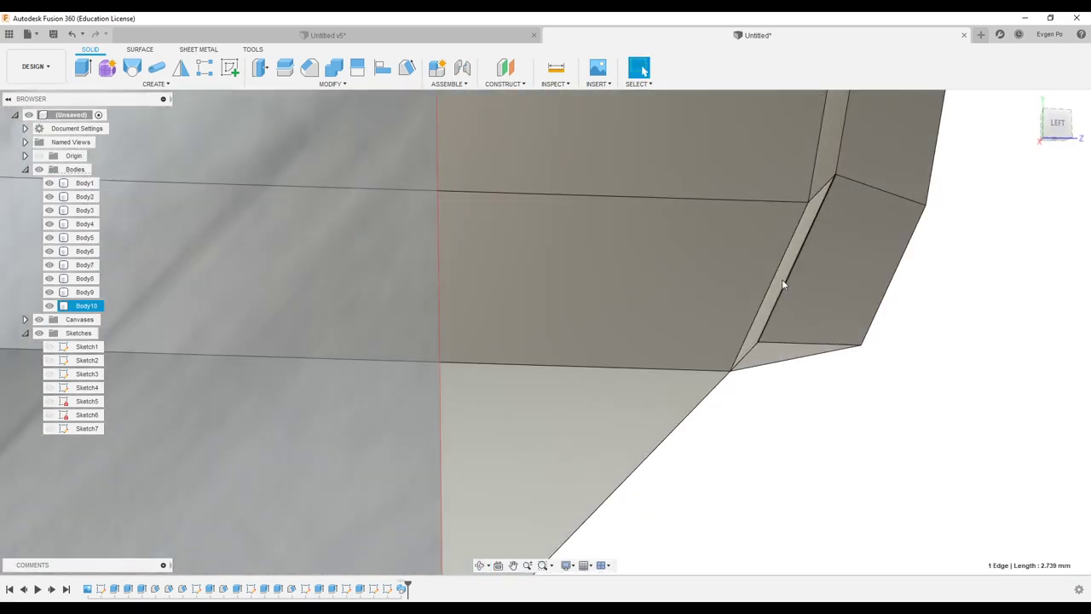
click(778, 301)
key(q)
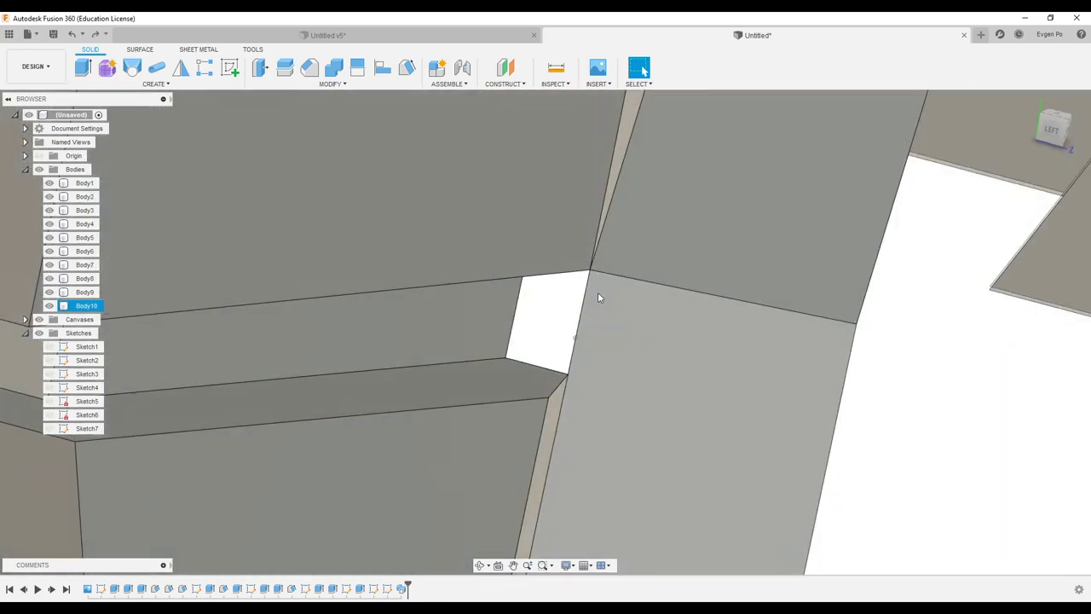
click(134, 68)
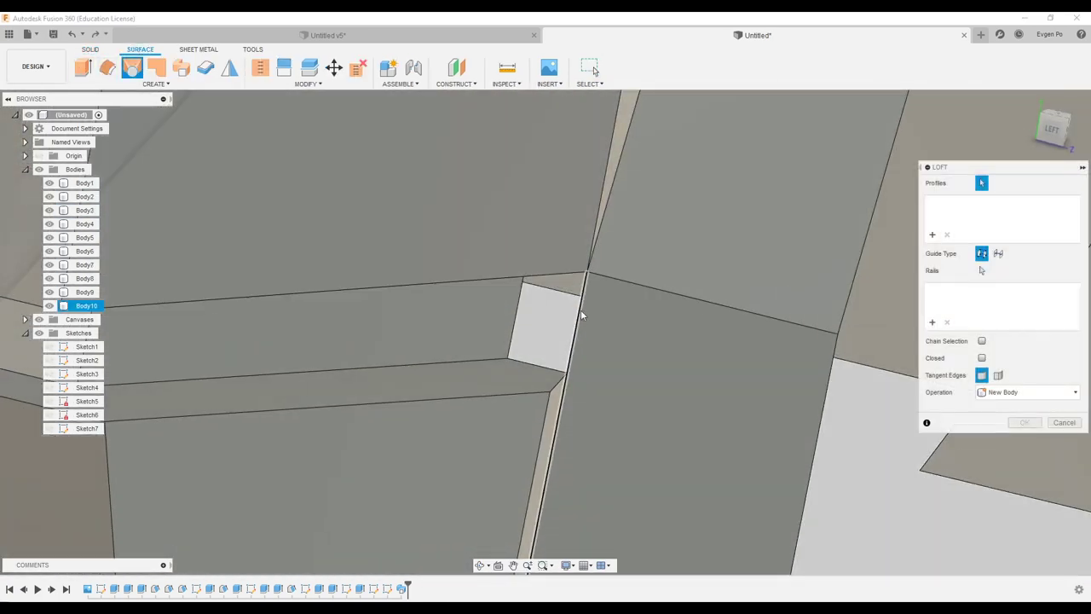
- Loft between the two front-arch corner edges to create Body11 patching the gap
click(580, 308)
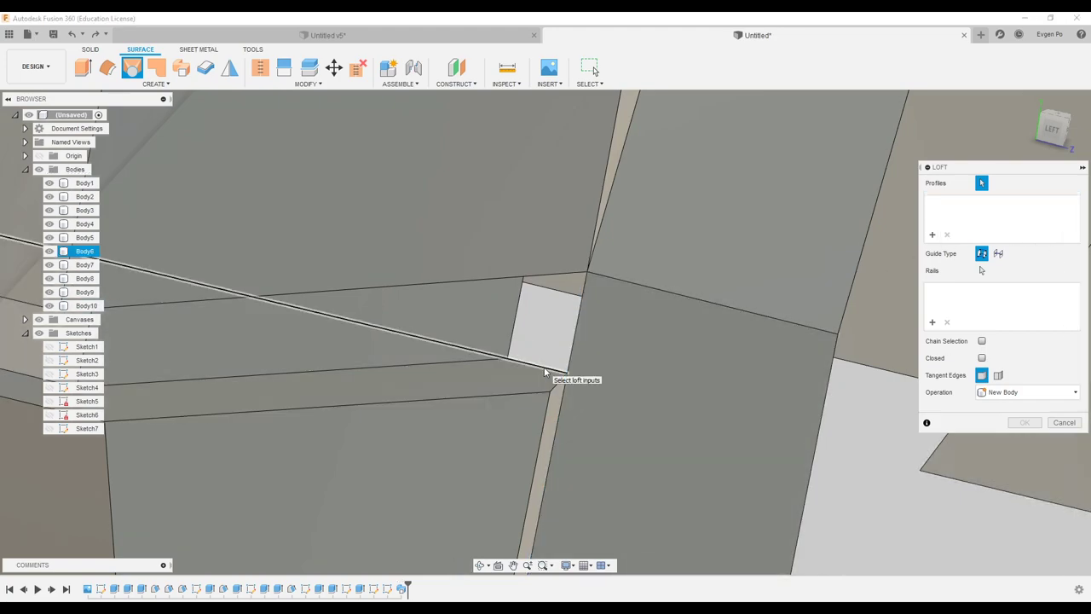
click(552, 279)
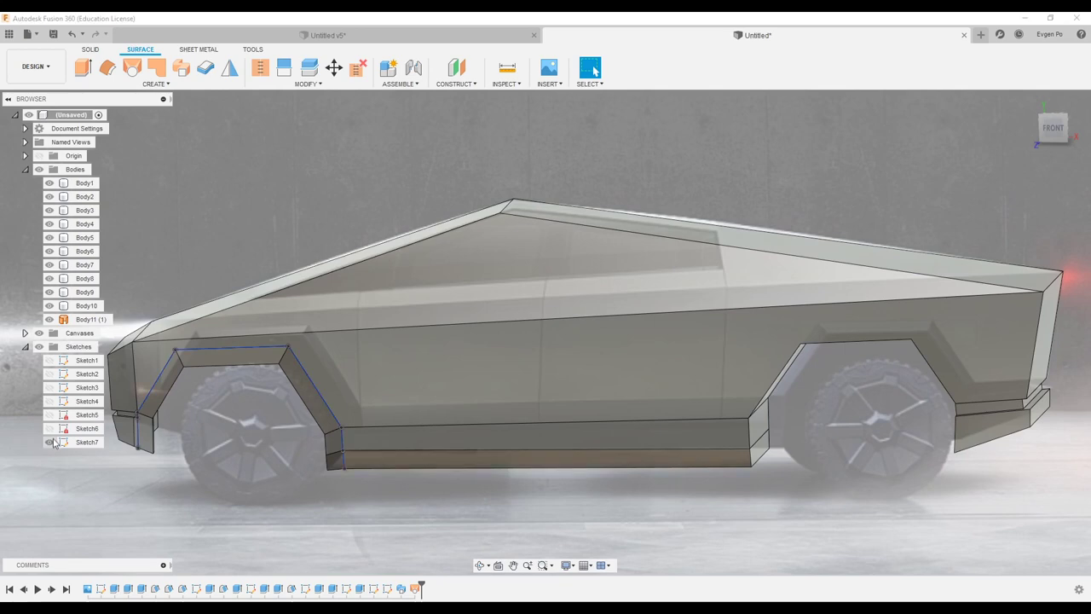
- Sketch a small triangular trim profile on the body face at the rear wheel arch
click(230, 67)
click(546, 443)
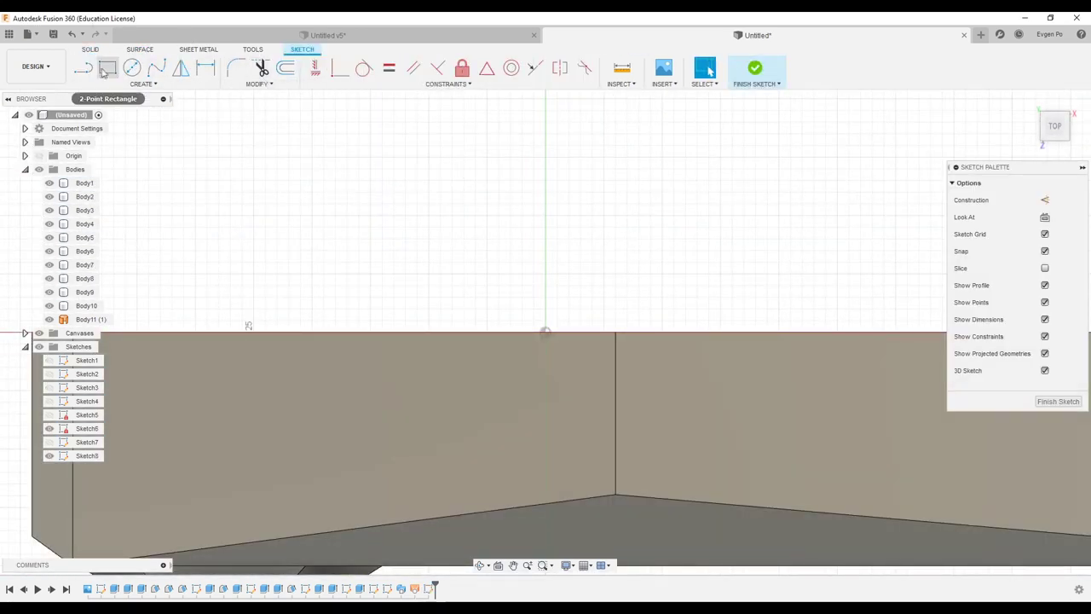
key(l)
shift+middle_drag(558, 267, 522, 331)
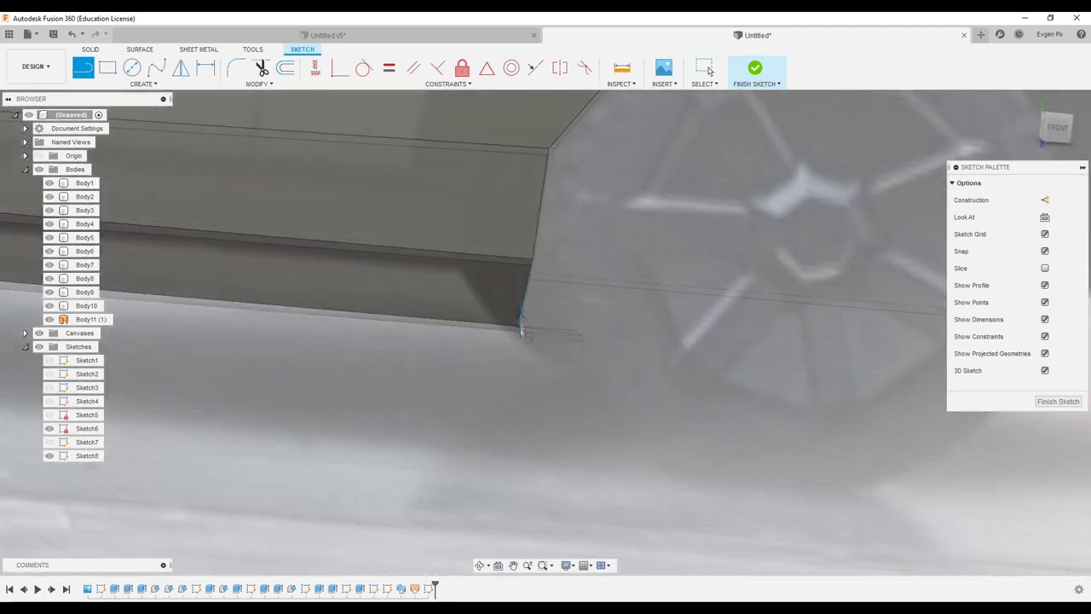
click(522, 330)
click(548, 158)
mouse_move(548, 158)
shift+middle_down()
mouse_move(817, 216)
mouse_move(872, 366)
mouse_move(744, 567)
shift+middle_up()
click(848, 220)
click(863, 356)
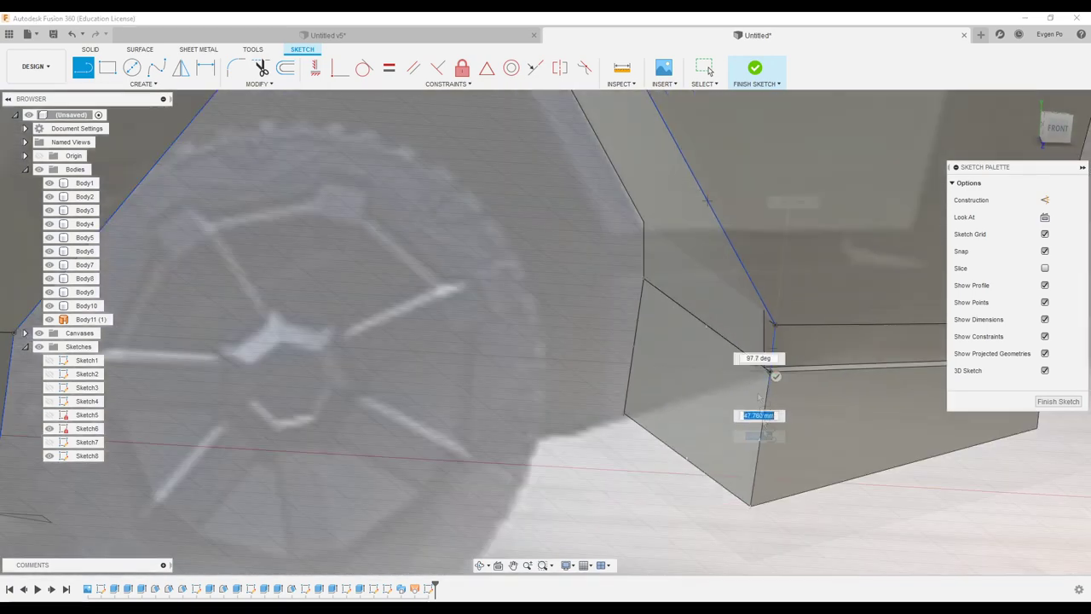
click(740, 559)
shift+middle_drag(740, 559, 882, 316)
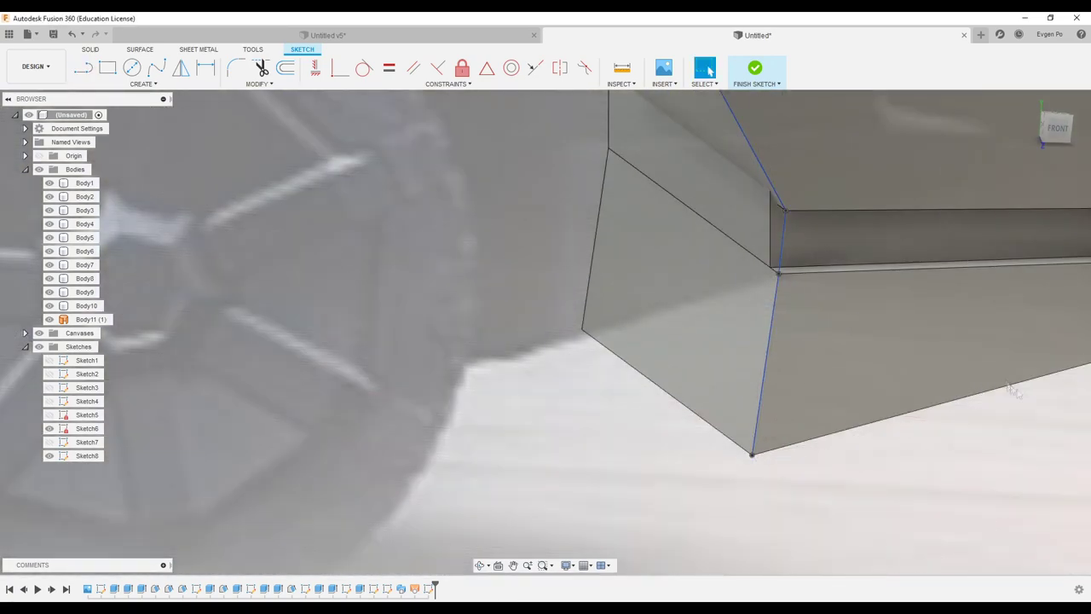
click(755, 68)
- Sweep the triangle profile along the rear arch outline to create Body12
click(158, 84)
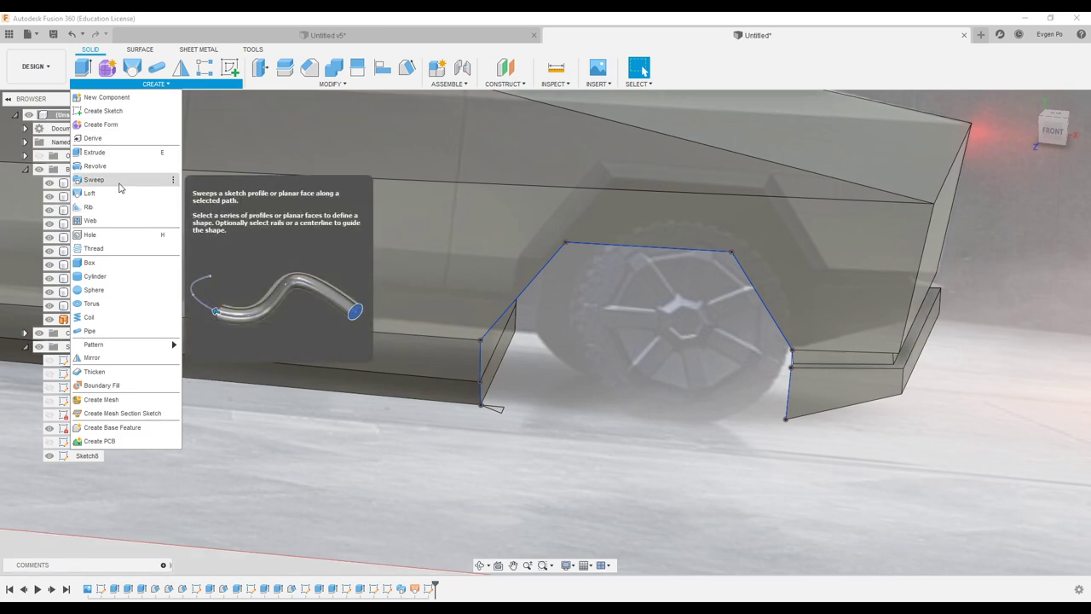
click(120, 181)
scroll(450, 349, up, 3)
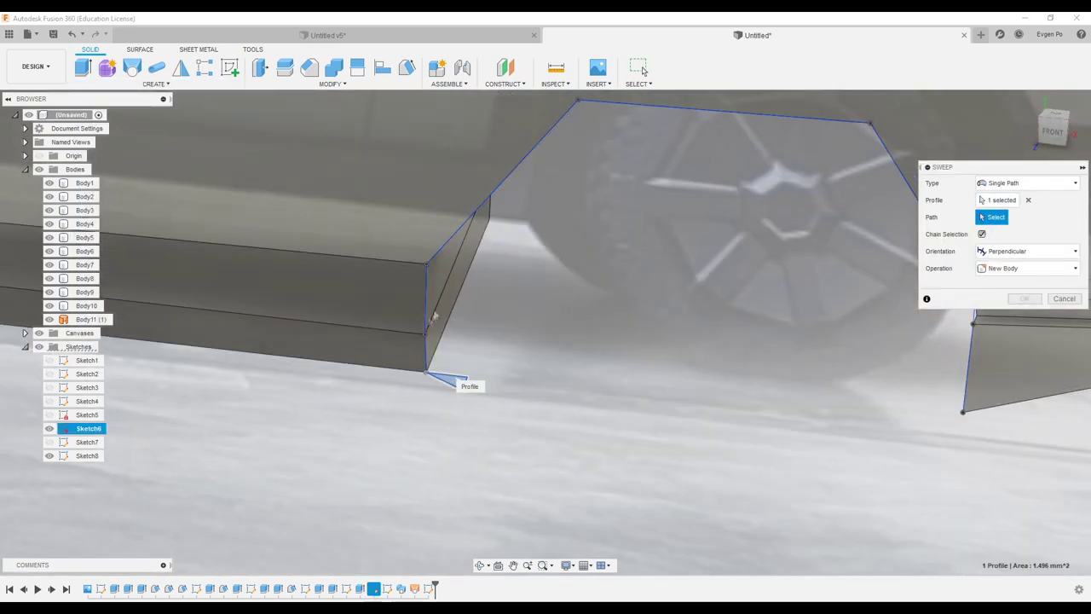
click(428, 311)
scroll(345, 319, down, 3)
shift+middle_drag(346, 319, 529, 299)
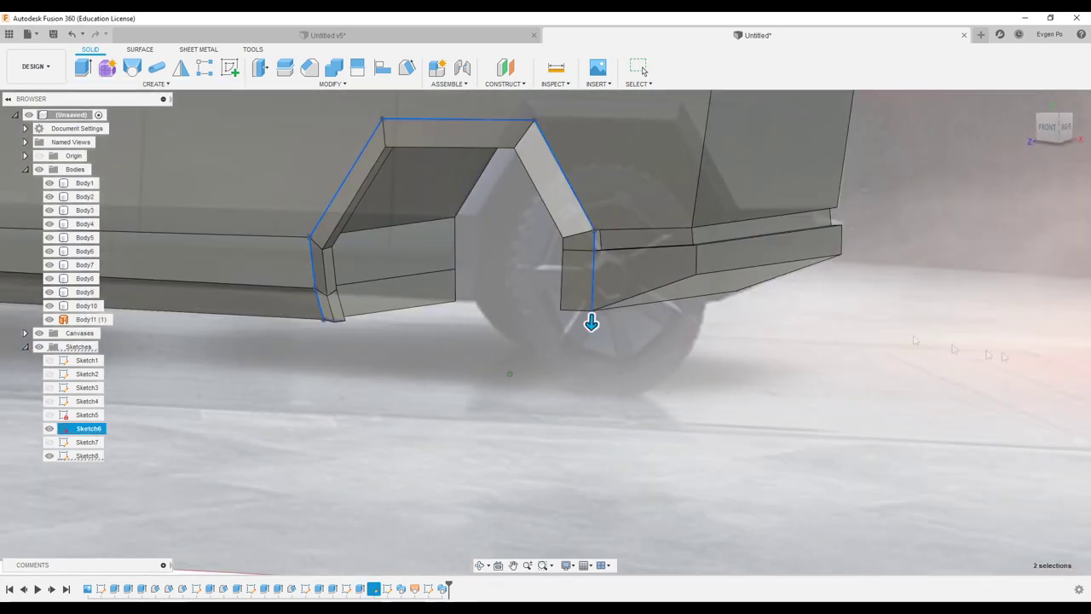
key(Return)
scroll(529, 300, up, 2)
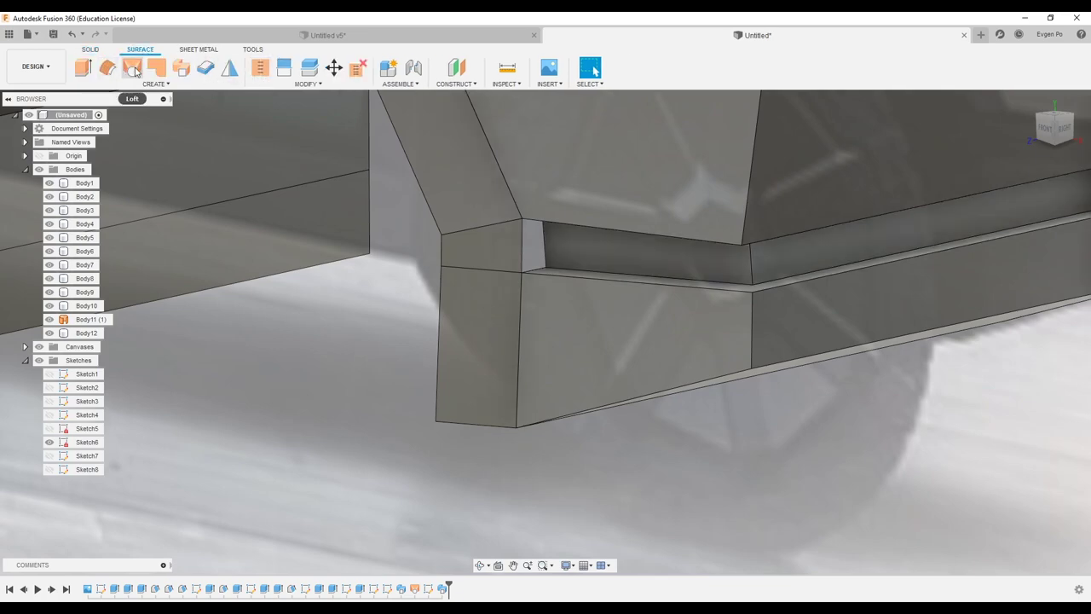
- Loft between the two rear arch corner edges to create Body13 filling the gap
click(132, 68)
click(530, 272)
shift+middle_drag(530, 273, 532, 227)
click(528, 225)
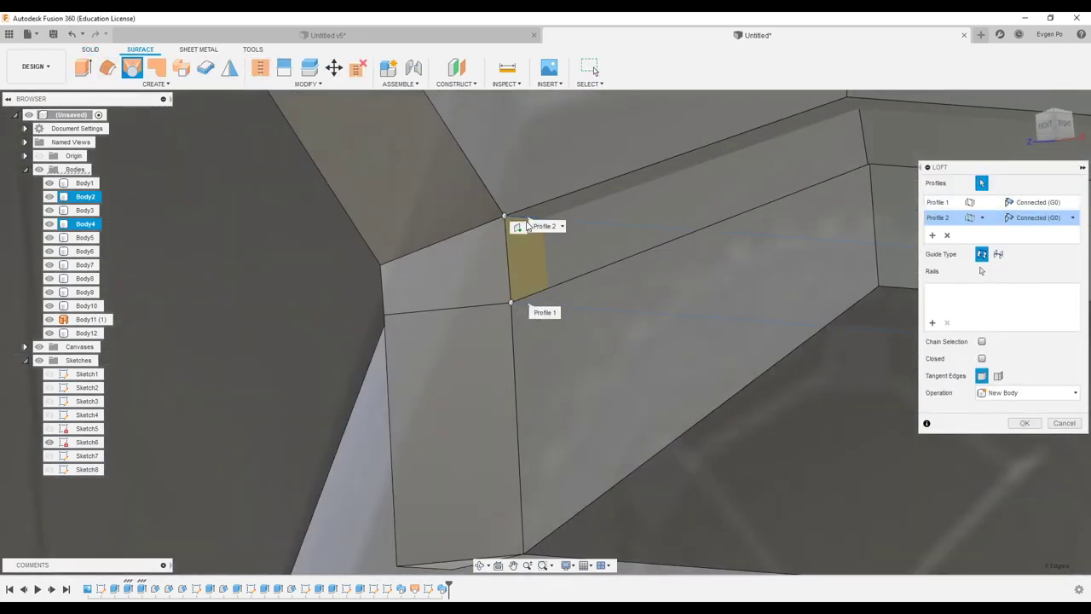
scroll(528, 224, down, 2)
click(1025, 423)
scroll(812, 407, down, 2)
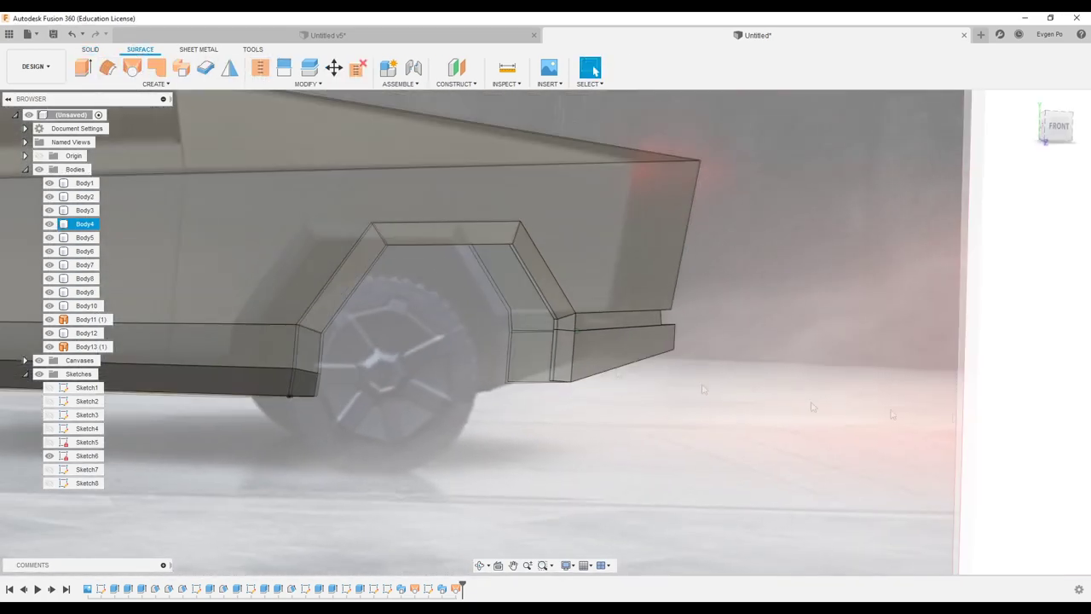
scroll(474, 335, down, 5)
mouse_move(474, 335)
shift+middle_down()
mouse_move(481, 436)
mouse_move(658, 341)
mouse_move(560, 333)
shift+middle_up()
scroll(487, 401, up, 3)
scroll(488, 400, down, 2)
scroll(644, 352, up, 2)
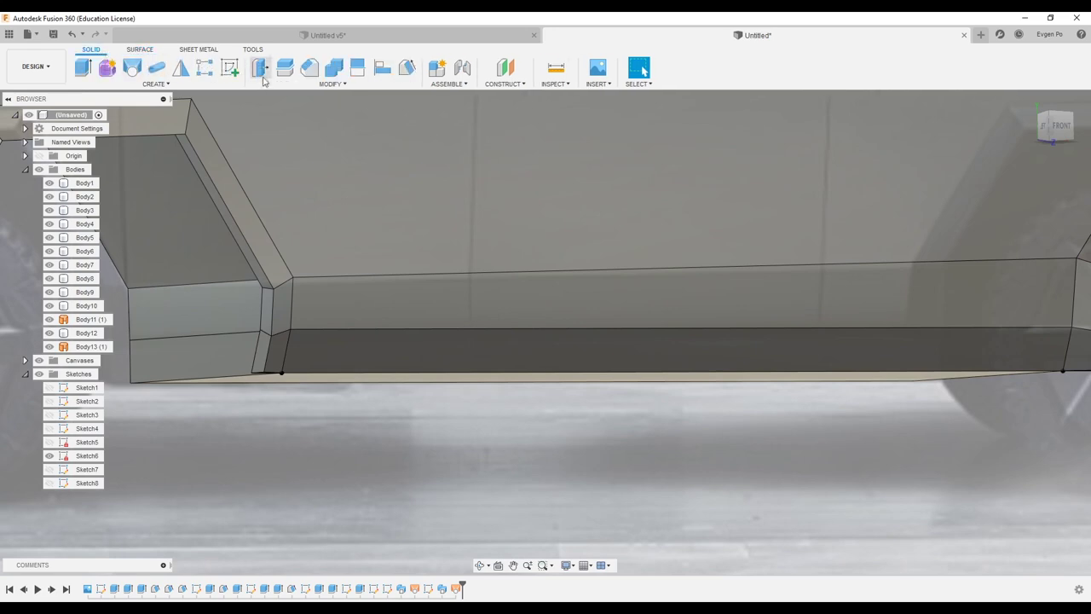
- Start an offset of the long lower side face and the second lower face
click(260, 69)
click(324, 359)
scroll(324, 359, down, 3)
click(779, 375)
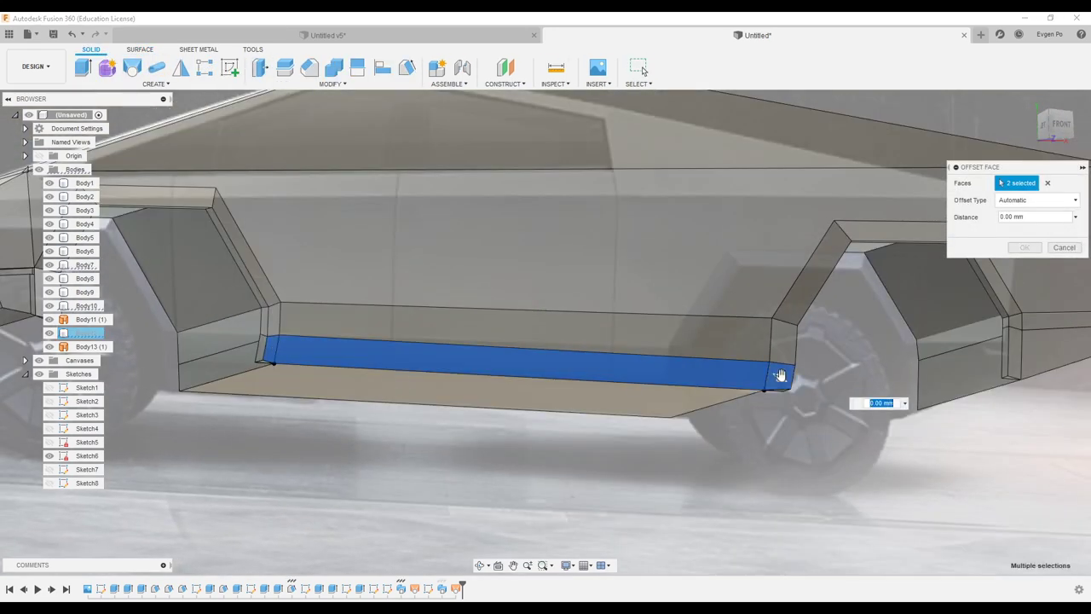
shift+middle_drag(779, 378, 769, 273)
scroll(759, 290, up, 3)
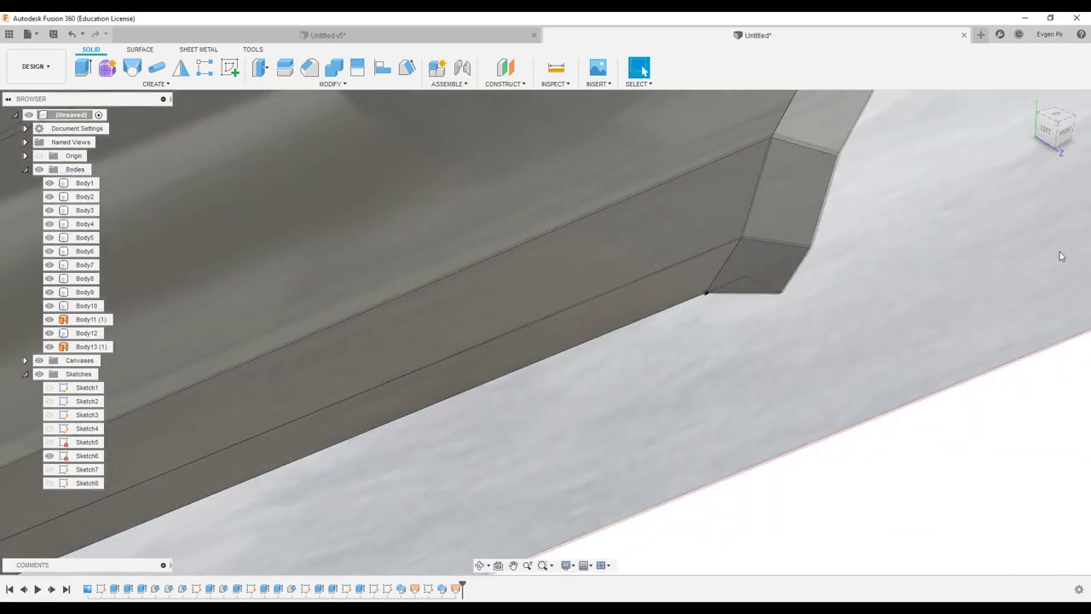
key(F6)
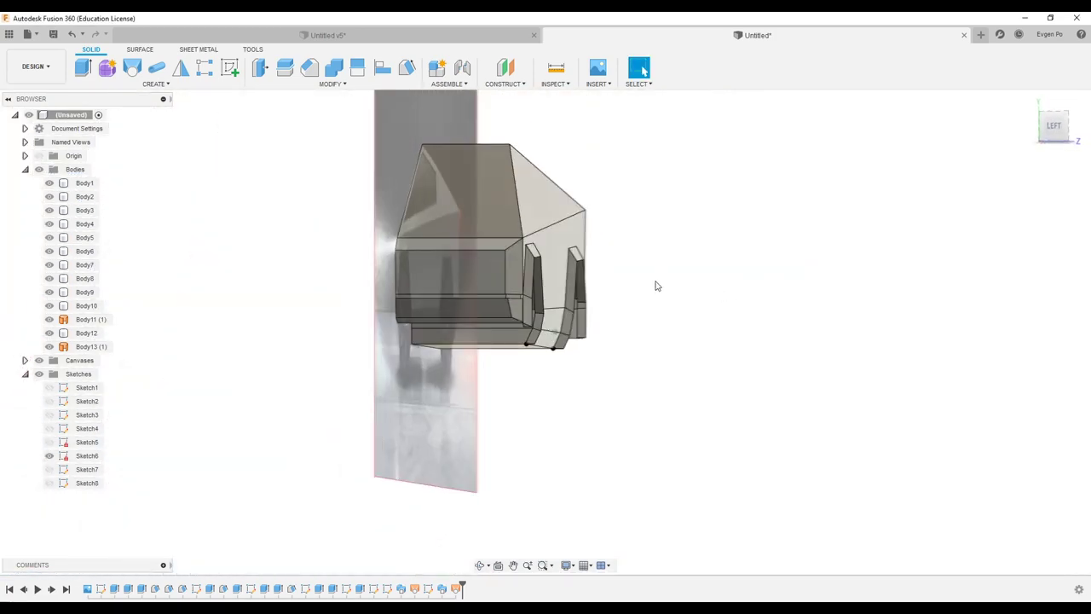
- Set the top face as the draft plane and select the corner face to draft
scroll(534, 262, up, 5)
scroll(568, 403, up, 5)
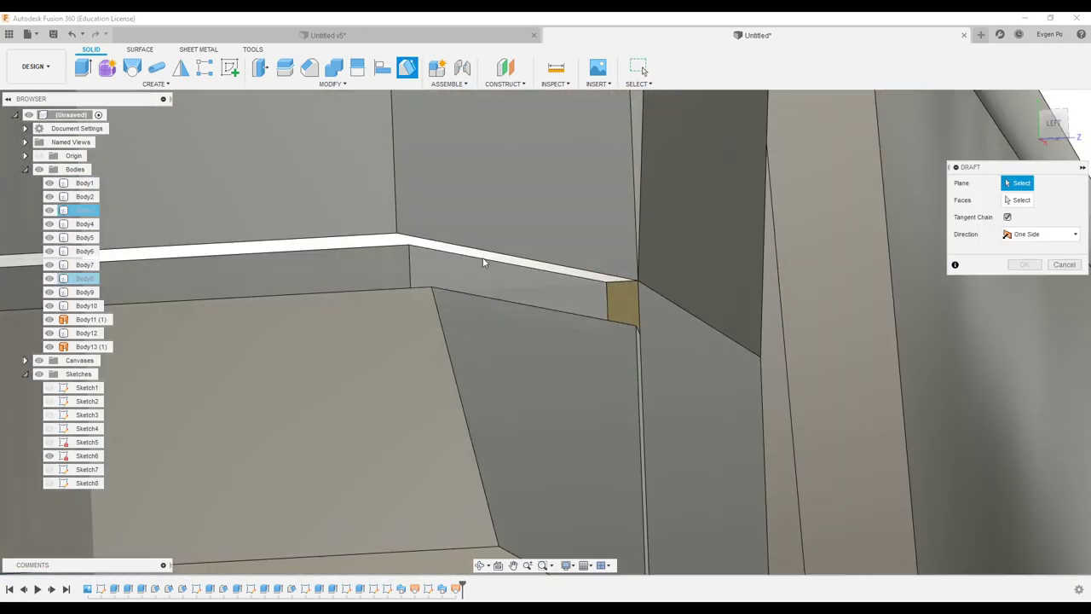
shift+middle_drag(483, 261, 503, 264)
click(503, 264)
click(628, 316)
mouse_move(628, 317)
shift+middle_down()
mouse_move(612, 470)
mouse_move(631, 472)
shift+middle_up()
shift+middle_drag(1023, 303, 482, 209)
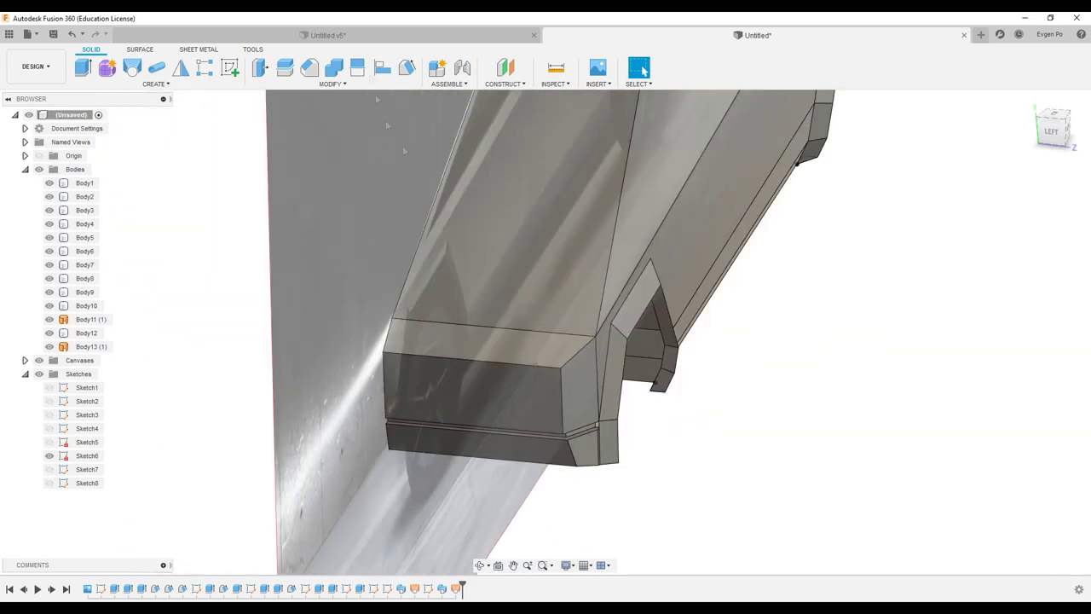
- Combine the front bodies into a single body
click(333, 68)
shift+middle_drag(574, 280, 716, 293)
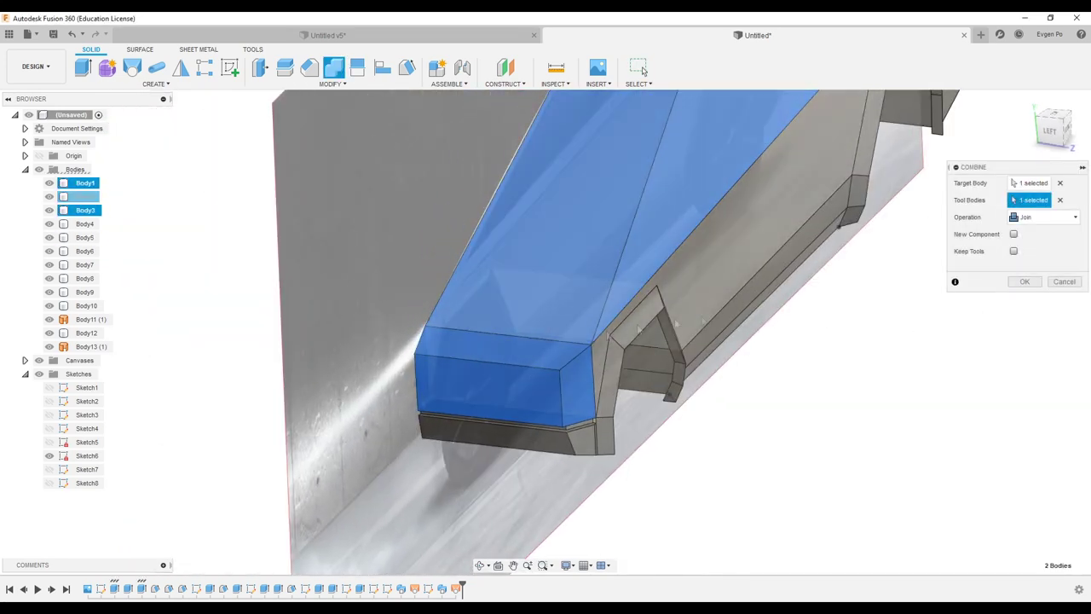
scroll(715, 292, down, 3)
key(Return)
- Draft a side face of the body against a chosen reference plane
click(407, 68)
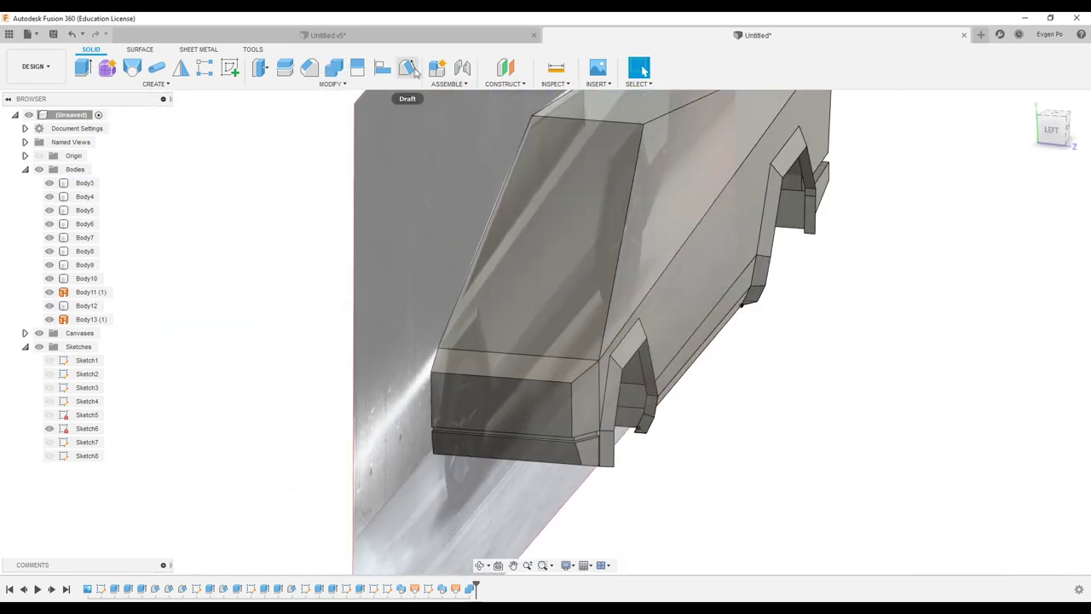
scroll(609, 407, up, 3)
shift+middle_drag(609, 406, 665, 460)
click(597, 456)
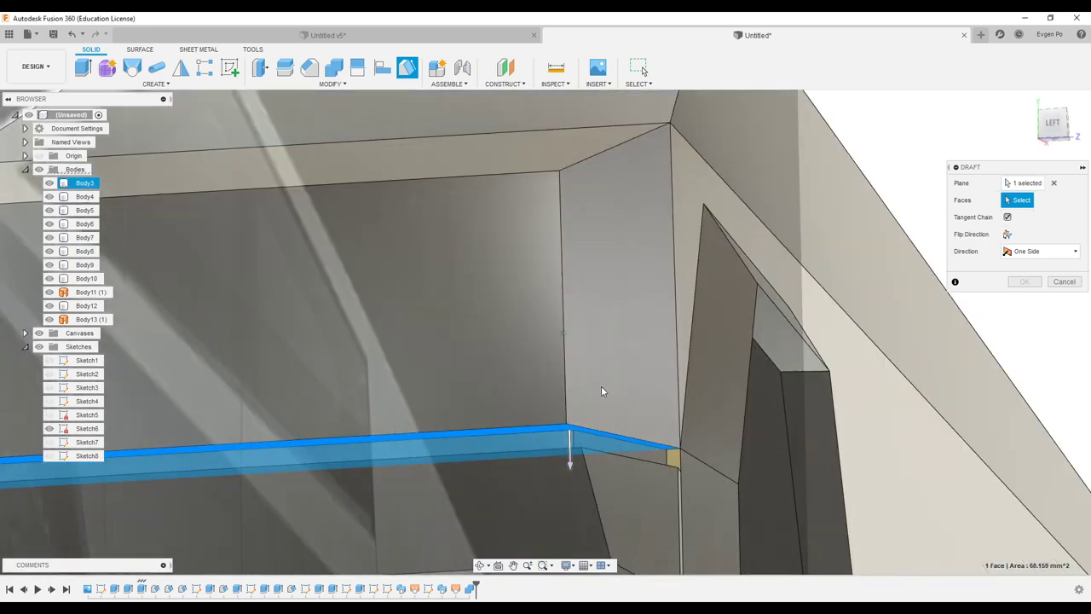
click(603, 391)
scroll(613, 508, down, 3)
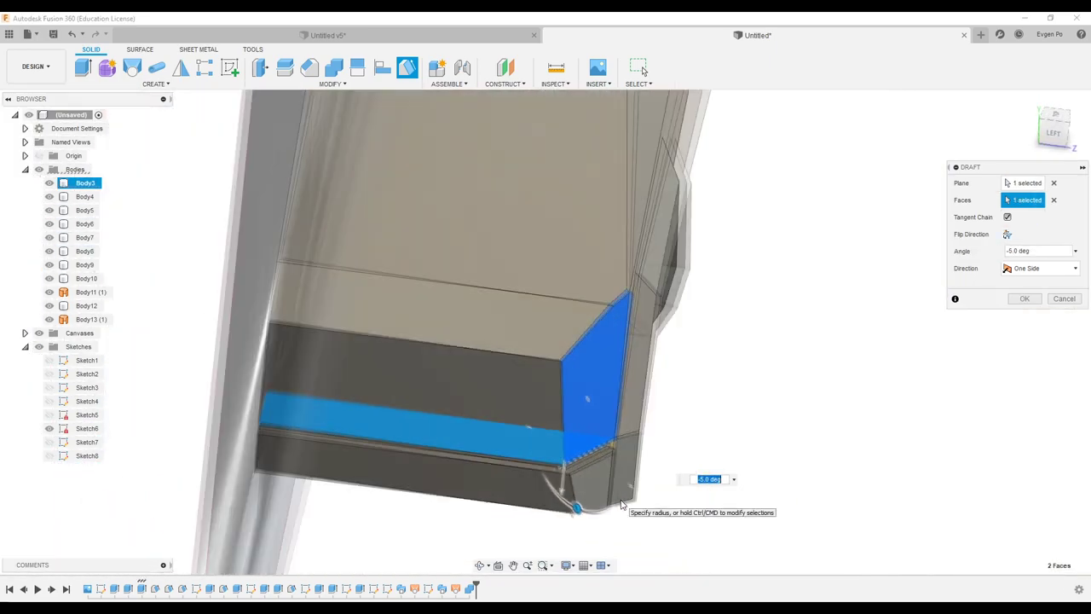
key(Return)
mouse_move(572, 512)
shift+middle_down()
mouse_move(606, 397)
mouse_move(547, 329)
shift+middle_up()
scroll(606, 397, up, 2)
scroll(609, 399, down, 3)
- Set up a second draft, then exit it and view the whole truck side-on
click(407, 68)
scroll(637, 385, up, 2)
shift+middle_drag(636, 385, 608, 401)
click(609, 402)
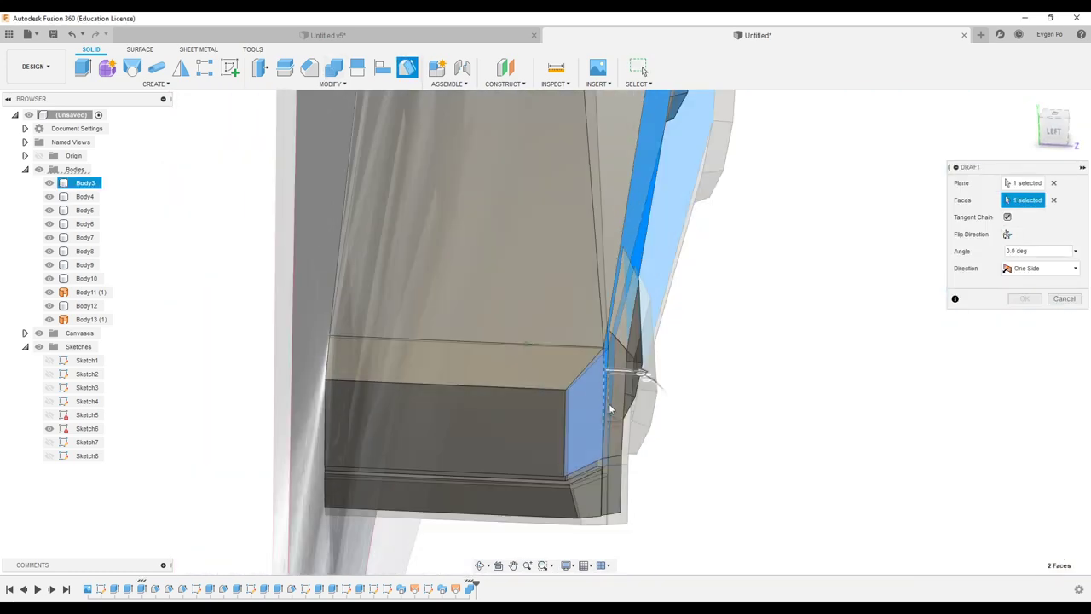
click(635, 388)
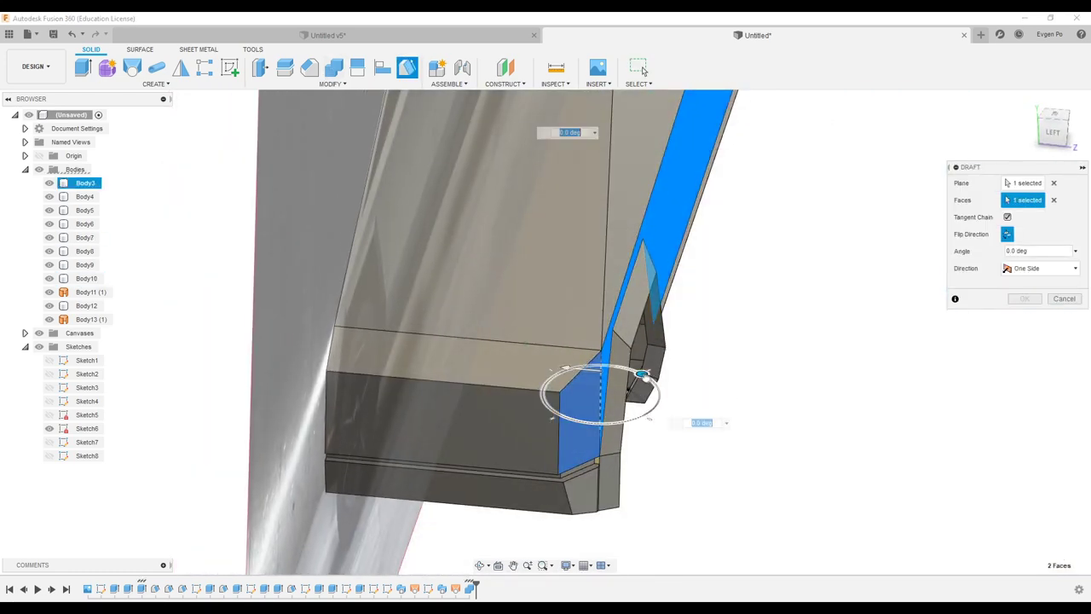
shift+middle_drag(642, 375, 638, 390)
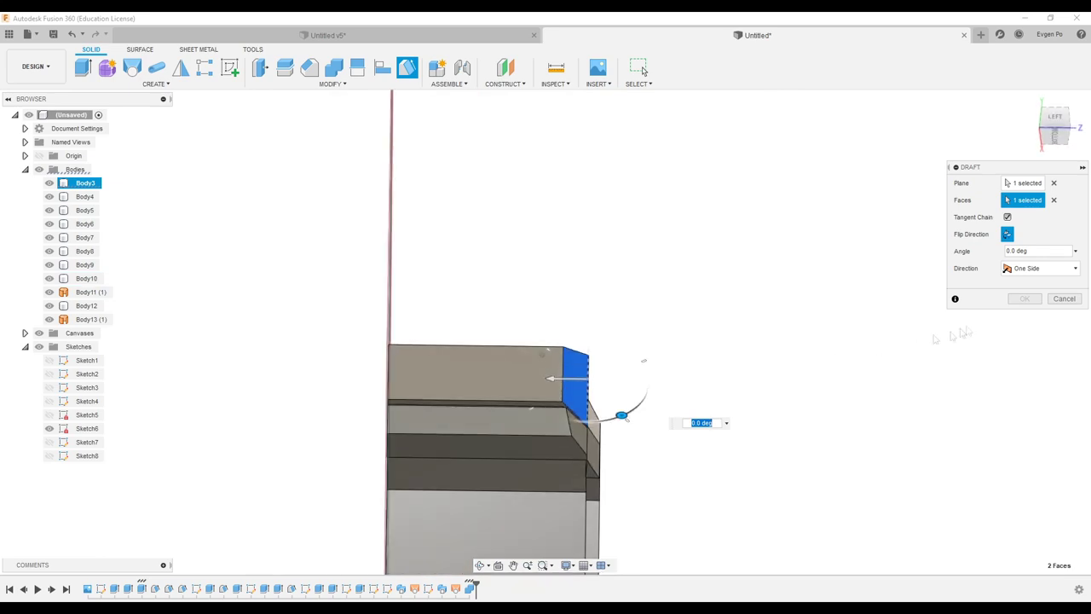
scroll(665, 370, up, 4)
shift+middle_drag(731, 492, 895, 409)
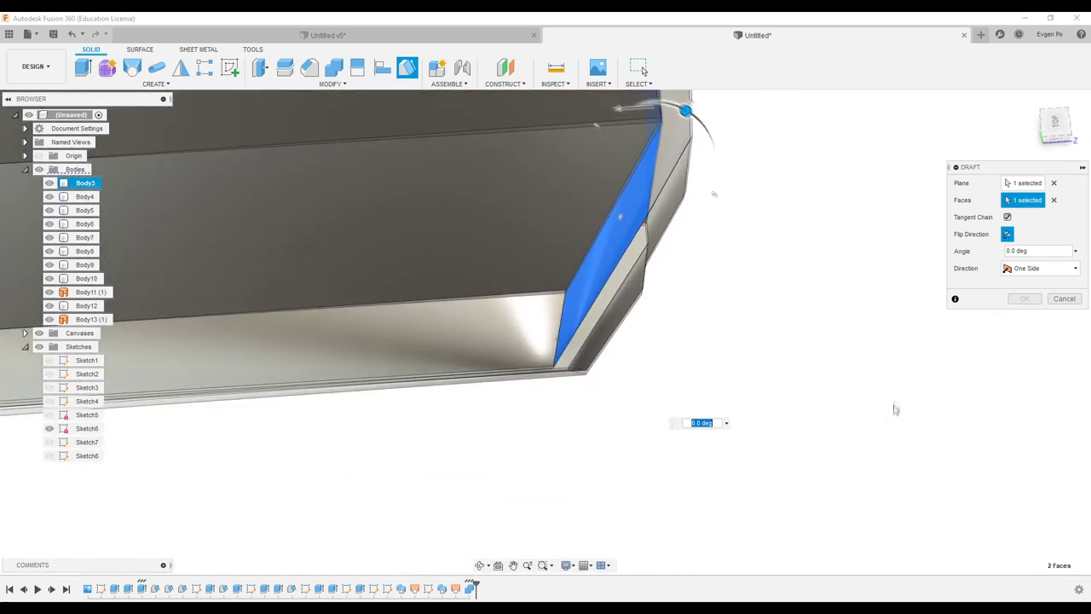
click(1055, 126)
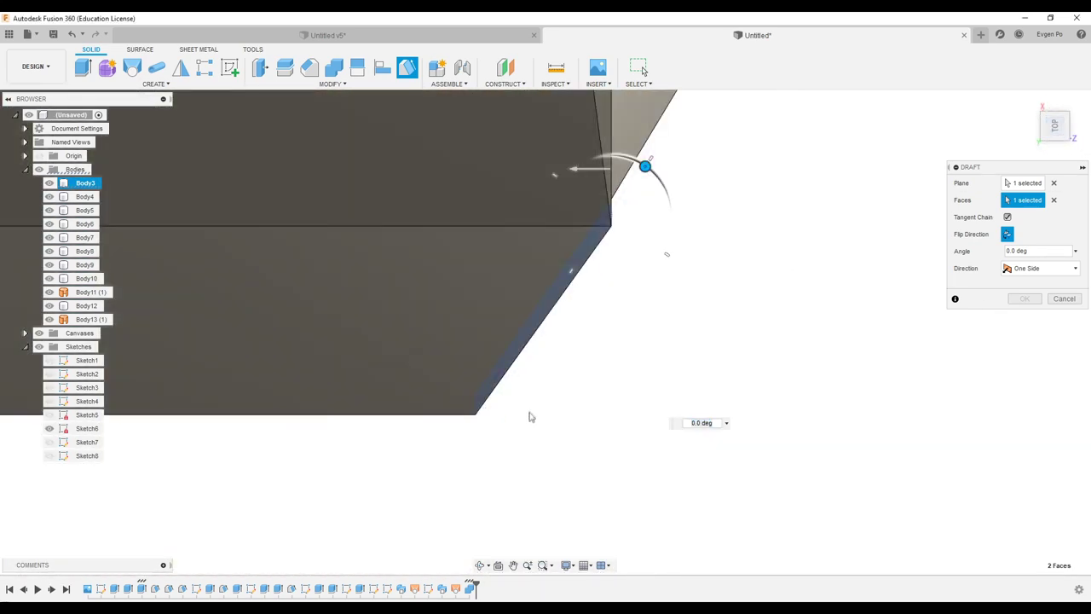
key(F6)
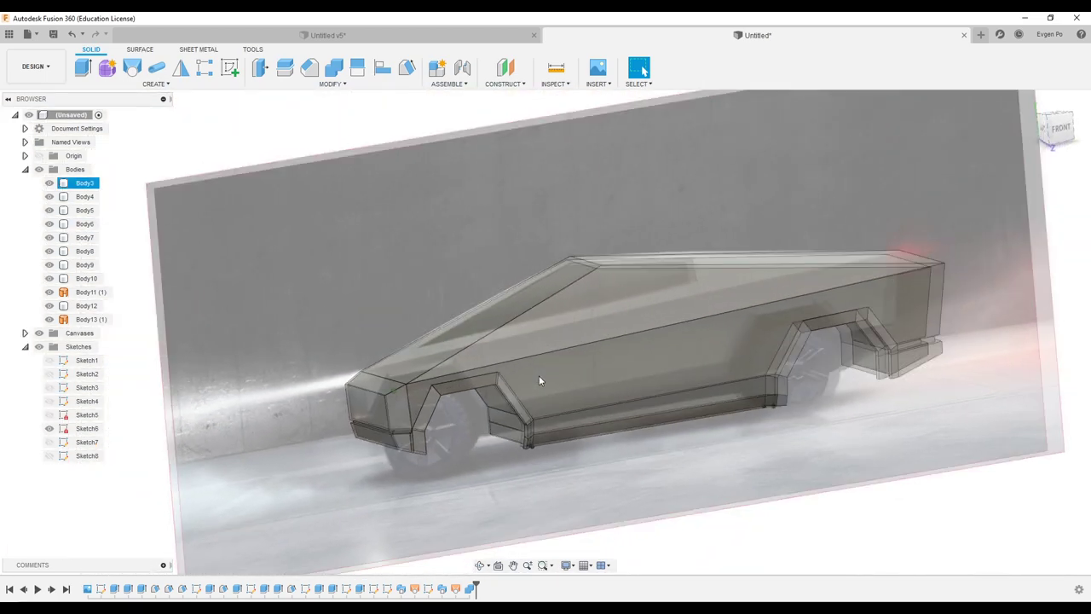
shift+middle_drag(538, 380, 651, 411)
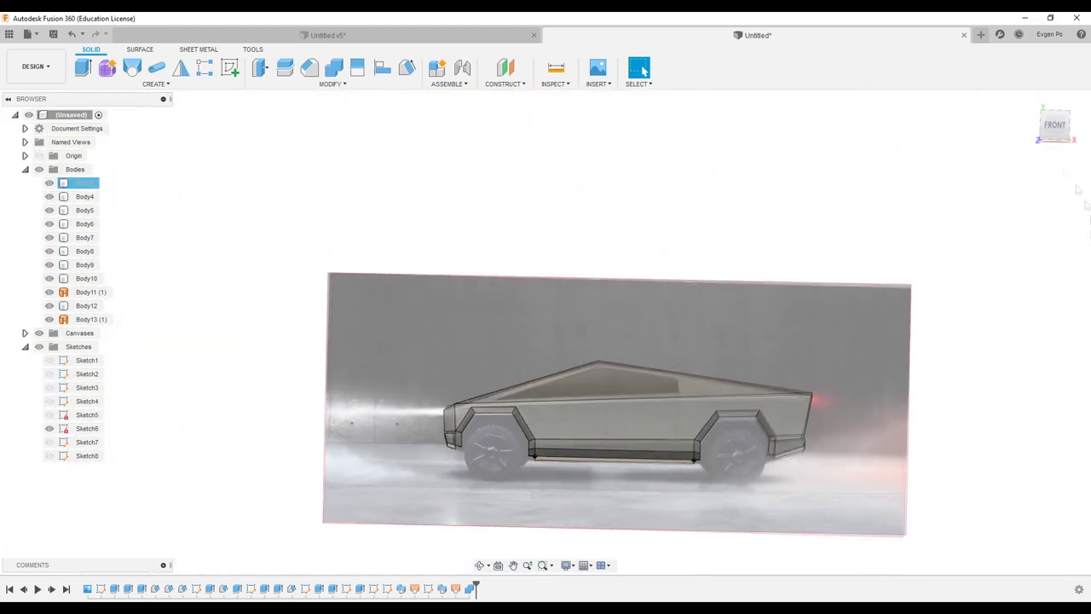
- Create a sketch on the side plane outlining the front wheel arch
click(229, 67)
click(579, 431)
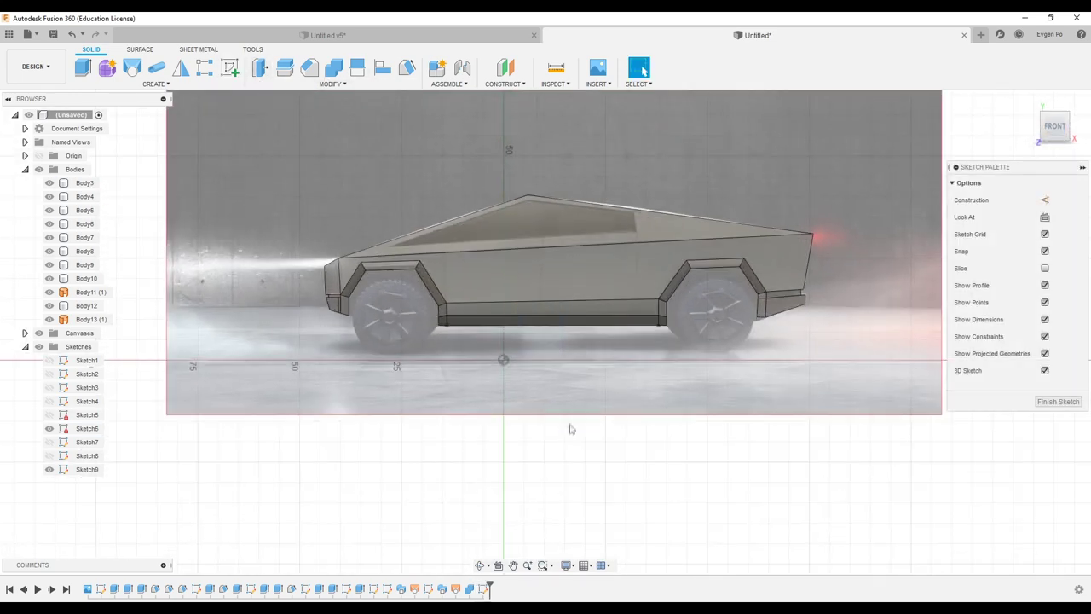
scroll(350, 316, up, 5)
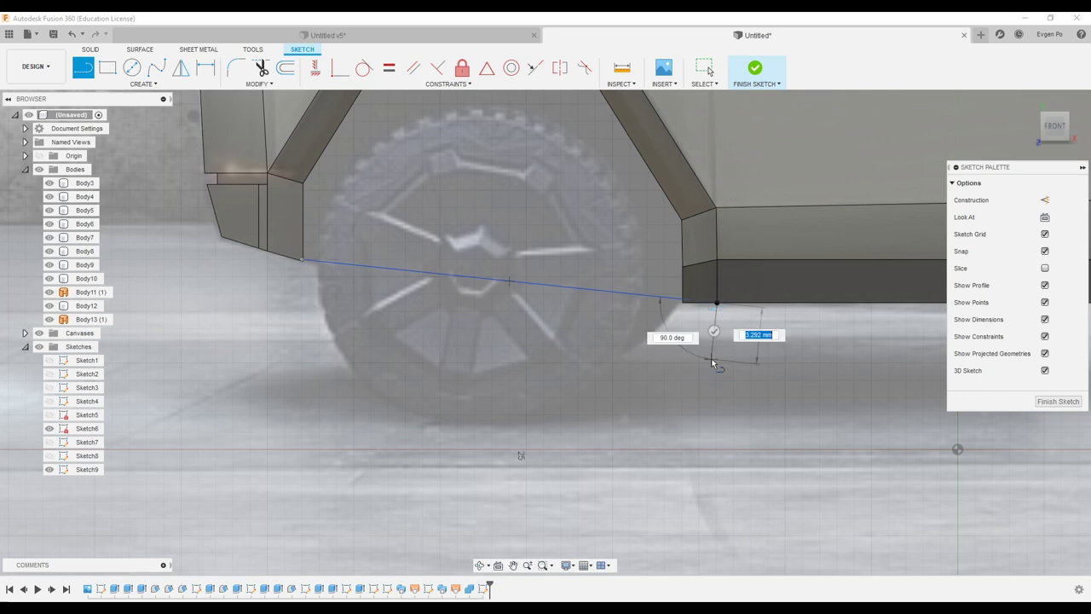
scroll(708, 399, down, 3)
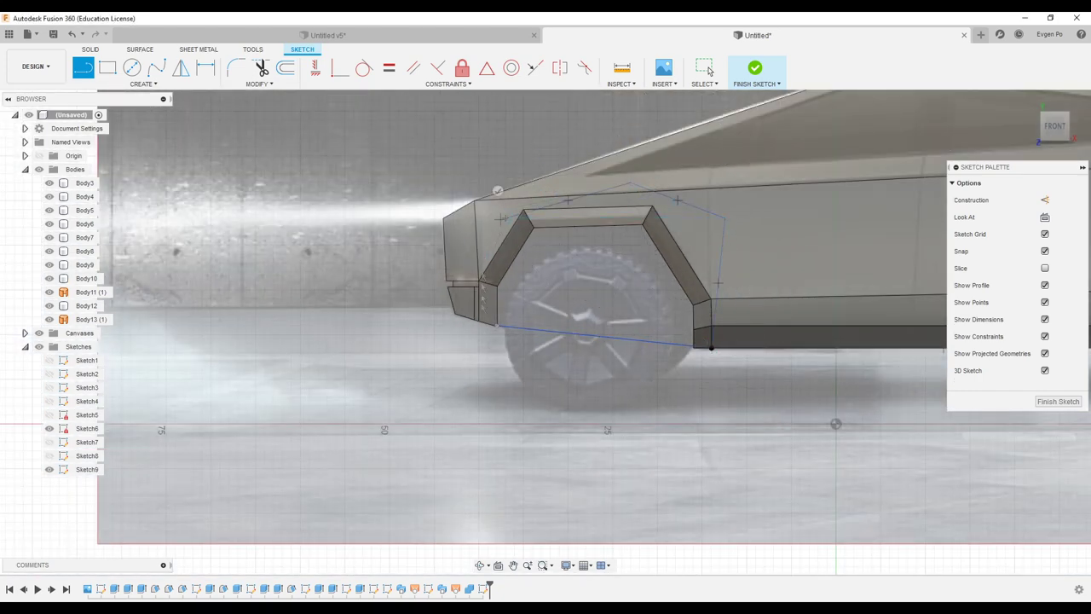
scroll(503, 328, down, 5)
scroll(328, 401, up, 8)
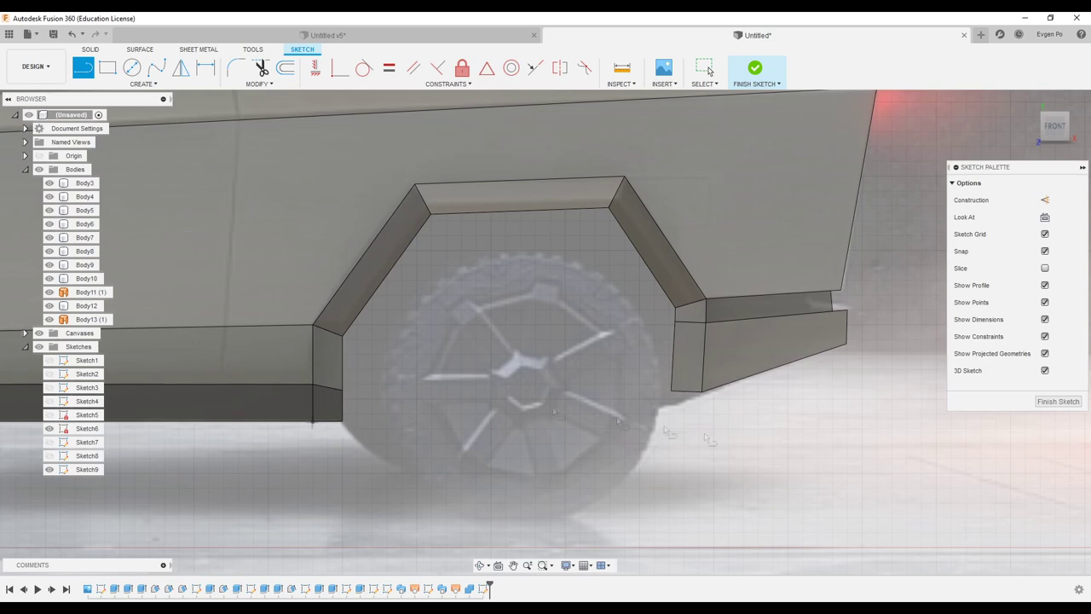
scroll(400, 403, down, 5)
- Extrude the front wheel-arch profile 12 mm and flip its direction
key(e)
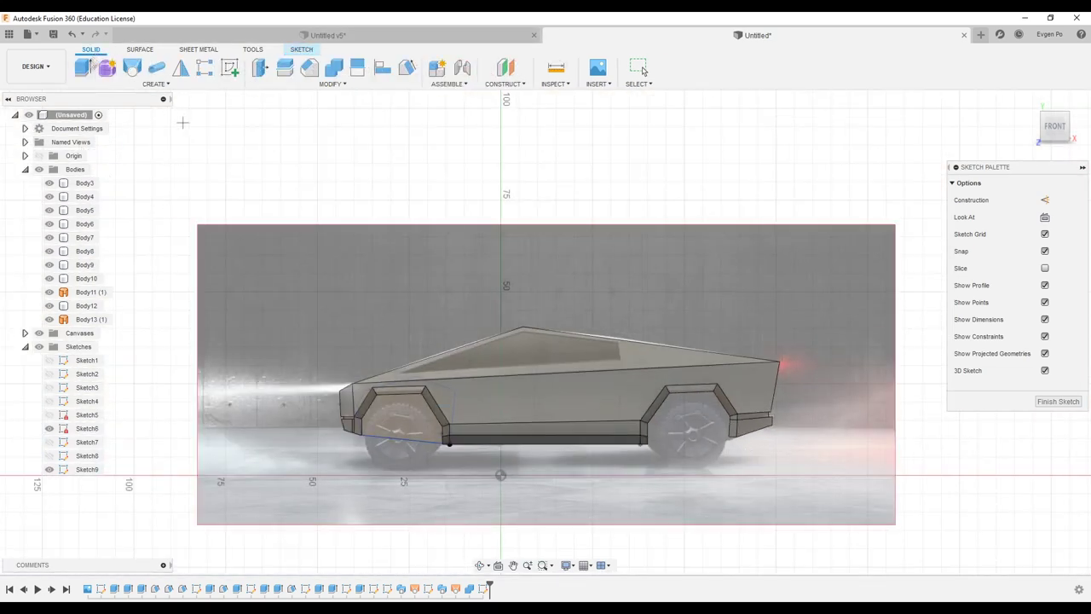
click(417, 431)
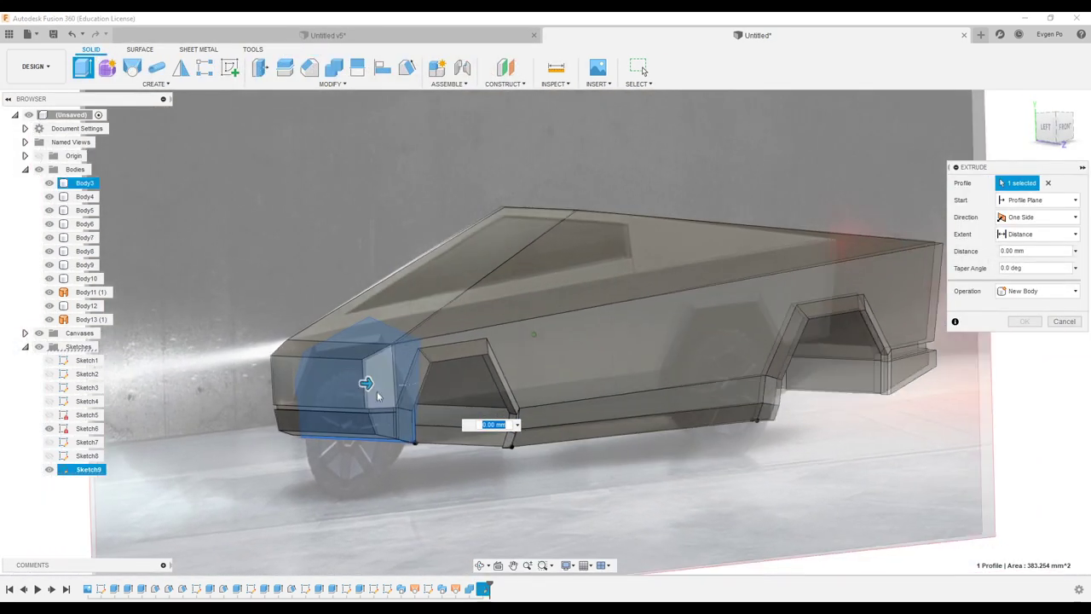
drag(366, 384, 433, 387)
click(1024, 260)
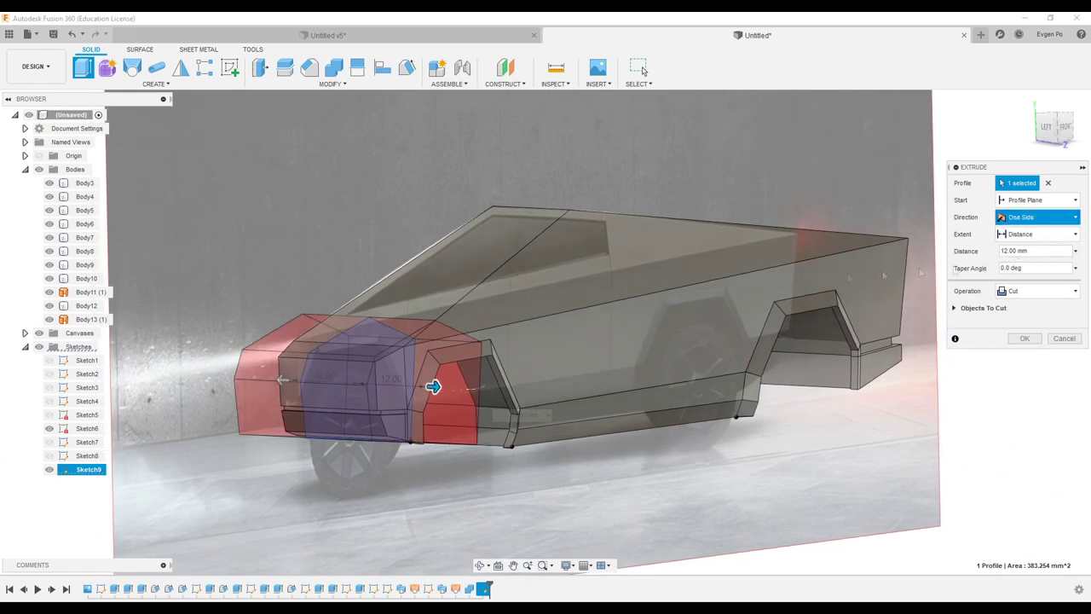
- Extrude the arch profile one side as a new 14 mm body, Body14
click(1025, 233)
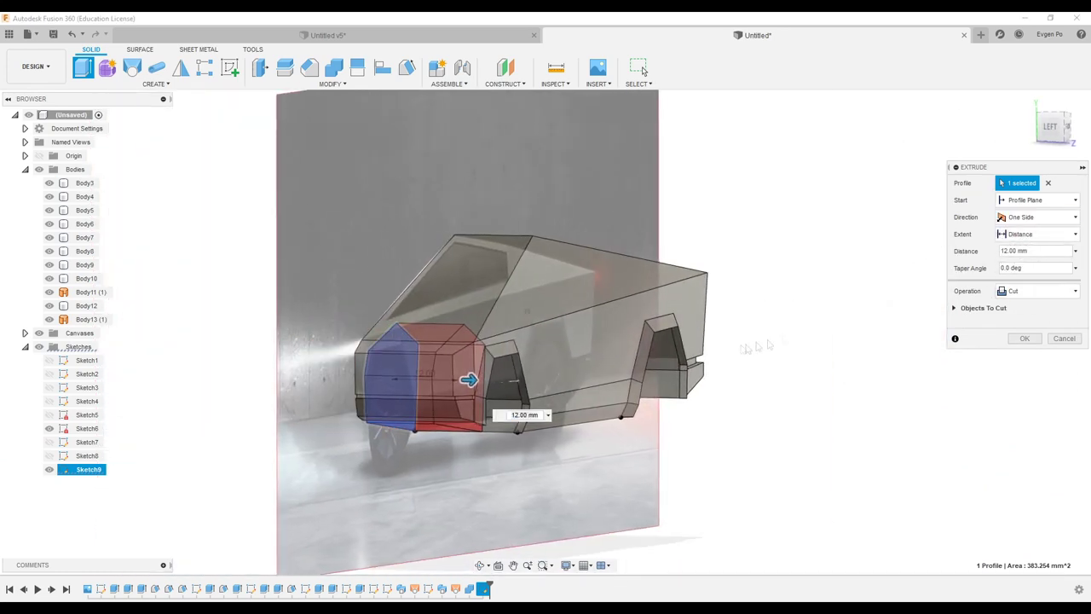
click(1041, 291)
click(1023, 349)
scroll(442, 298, up, 5)
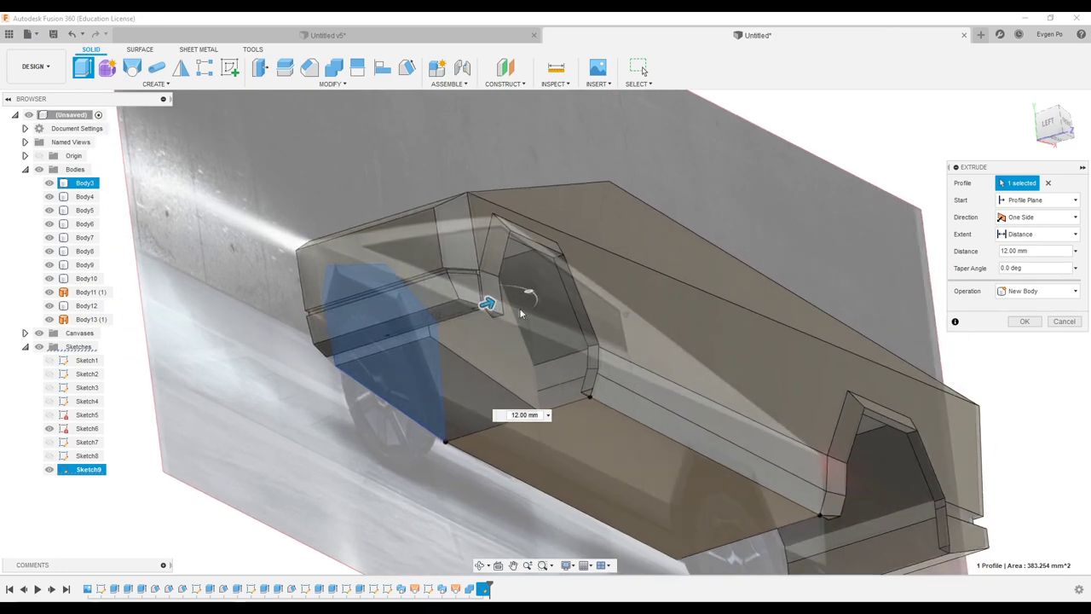
scroll(487, 305, up, 5)
scroll(611, 282, up, 3)
mouse_move(592, 256)
mouse_down()
mouse_move(648, 252)
mouse_move(633, 250)
mouse_up()
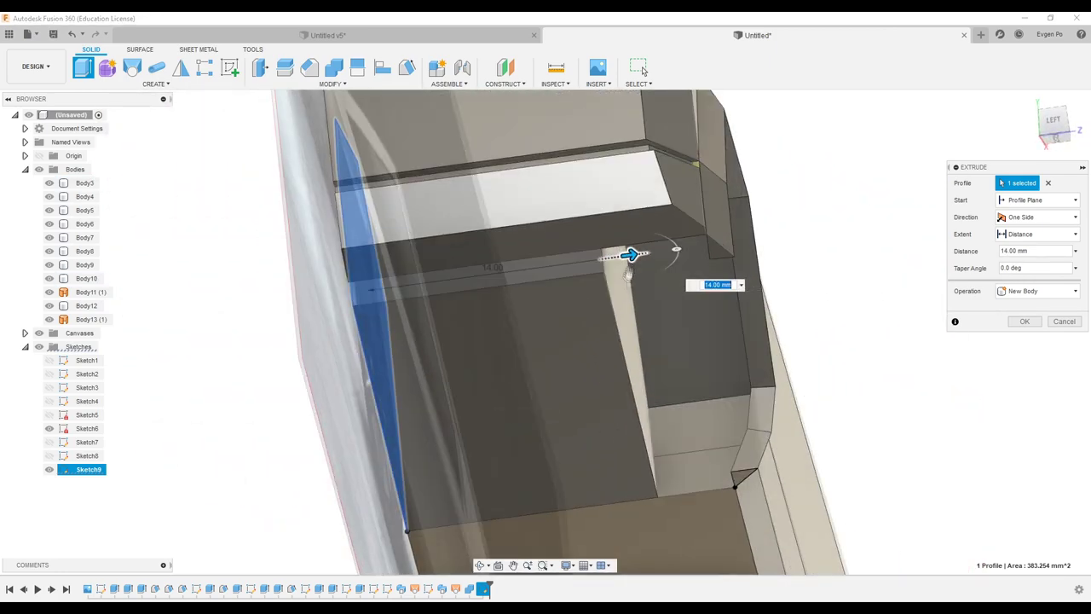
scroll(621, 291, down, 10)
shift+middle_drag(621, 291, 577, 326)
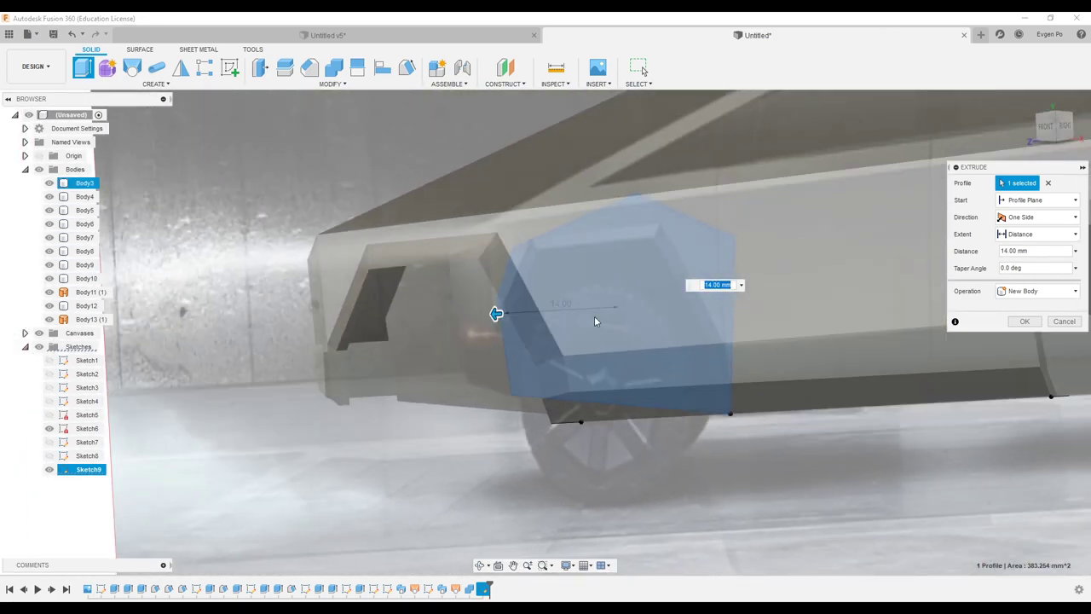
click(1016, 322)
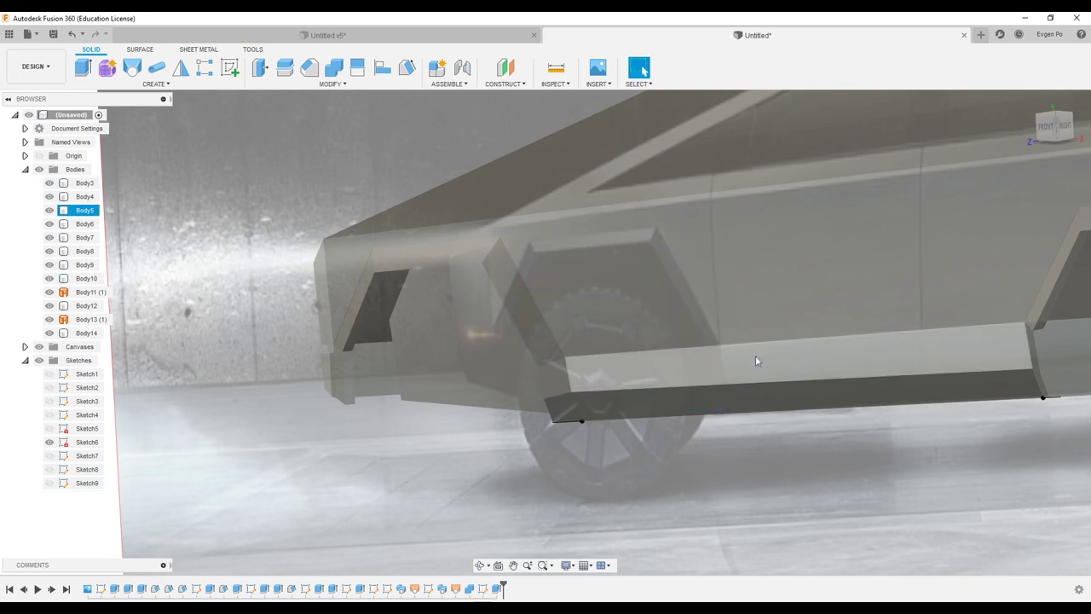
- Re-edit the fender extrude from the timeline and begin offsetting its front face outward
shift+middle_drag(756, 356, 665, 256)
right_click(497, 588)
click(522, 470)
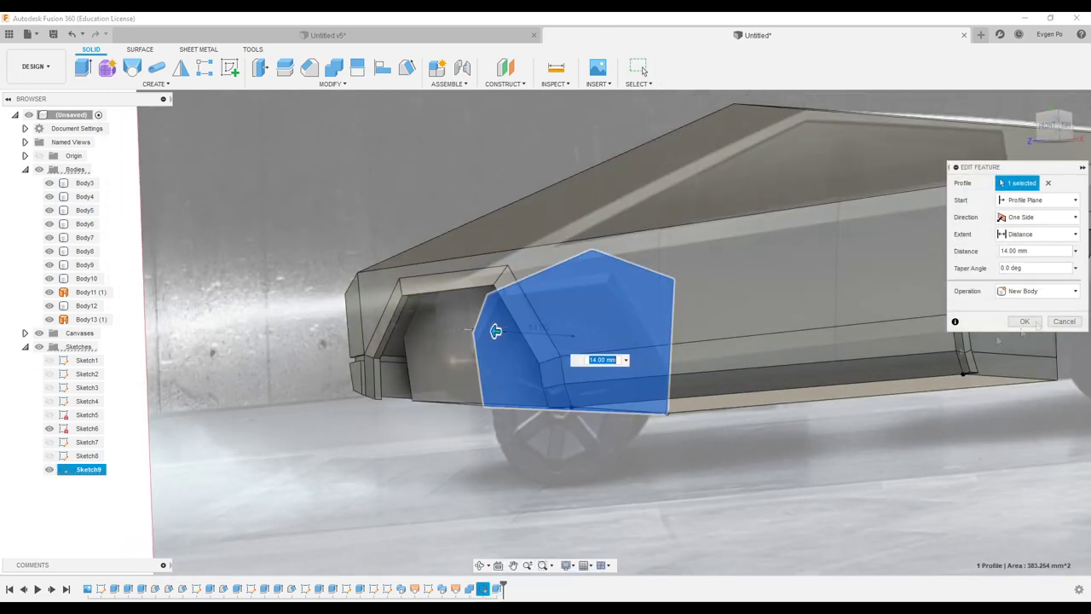
key(Return)
mouse_move(458, 444)
shift+middle_down()
mouse_move(509, 333)
mouse_move(492, 369)
shift+middle_up()
click(503, 367)
key(q)
drag(493, 352, 476, 354)
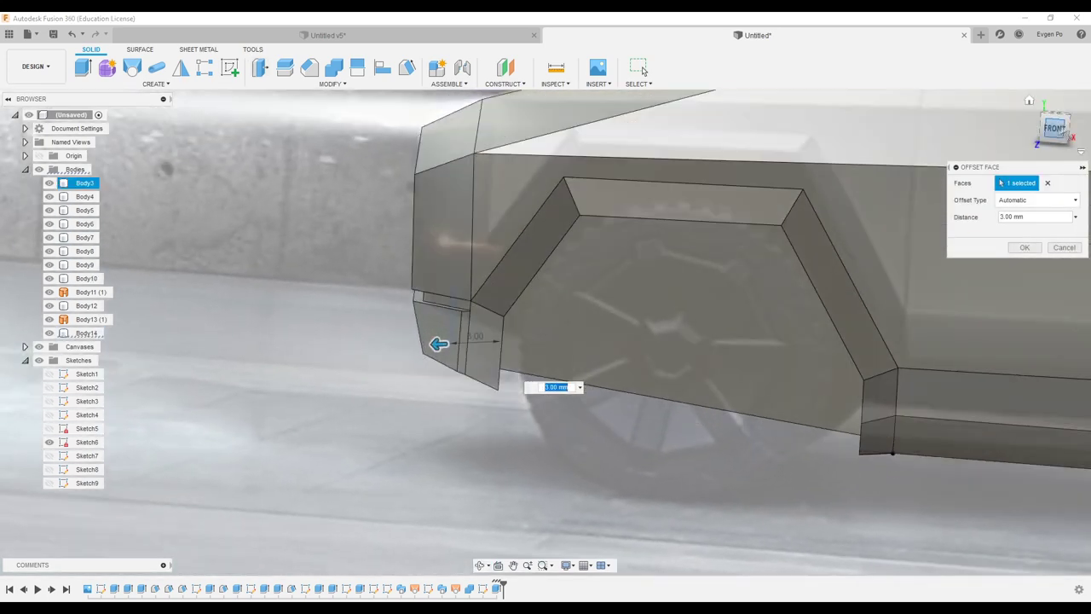
- Confirm the small outward offset of the fender's front face
shift+middle_drag(444, 358, 444, 307)
scroll(396, 283, up, 3)
mouse_move(512, 295)
shift+middle_down()
mouse_move(536, 102)
mouse_move(500, 107)
mouse_move(806, 415)
mouse_move(694, 220)
mouse_move(716, 205)
mouse_move(591, 318)
mouse_move(512, 282)
shift+middle_up()
key(Return)
- Start a new sketch, Sketch10, on the side plane
scroll(576, 321, down, 10)
click(230, 67)
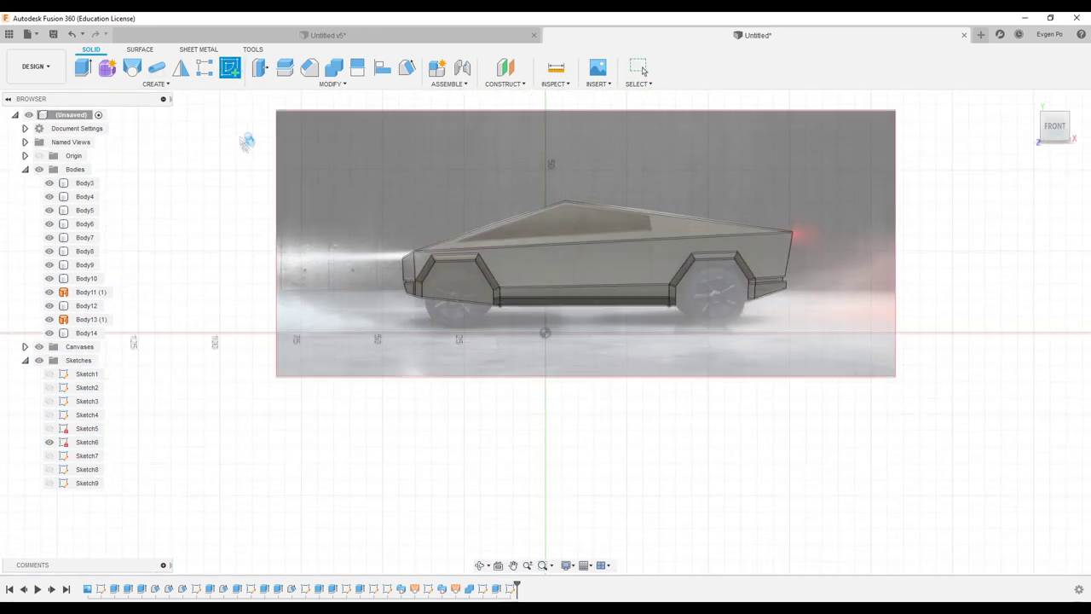
click(245, 147)
scroll(546, 282, down, 1)
- Project the rear panel's bottom face edge into Sketch10
scroll(624, 341, up, 6)
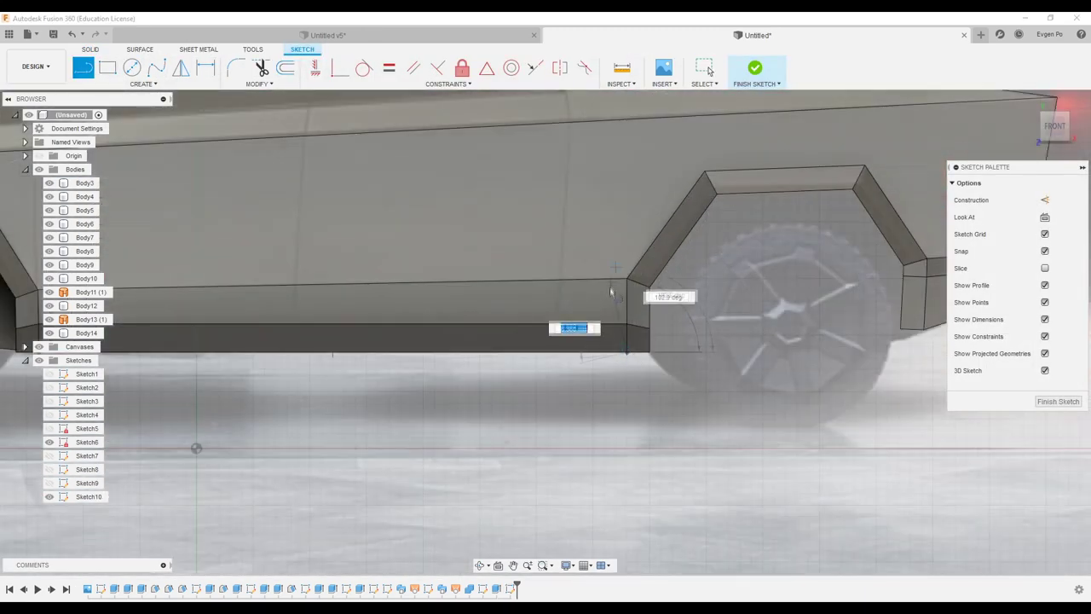
scroll(626, 256, down, 4)
scroll(679, 343, up, 6)
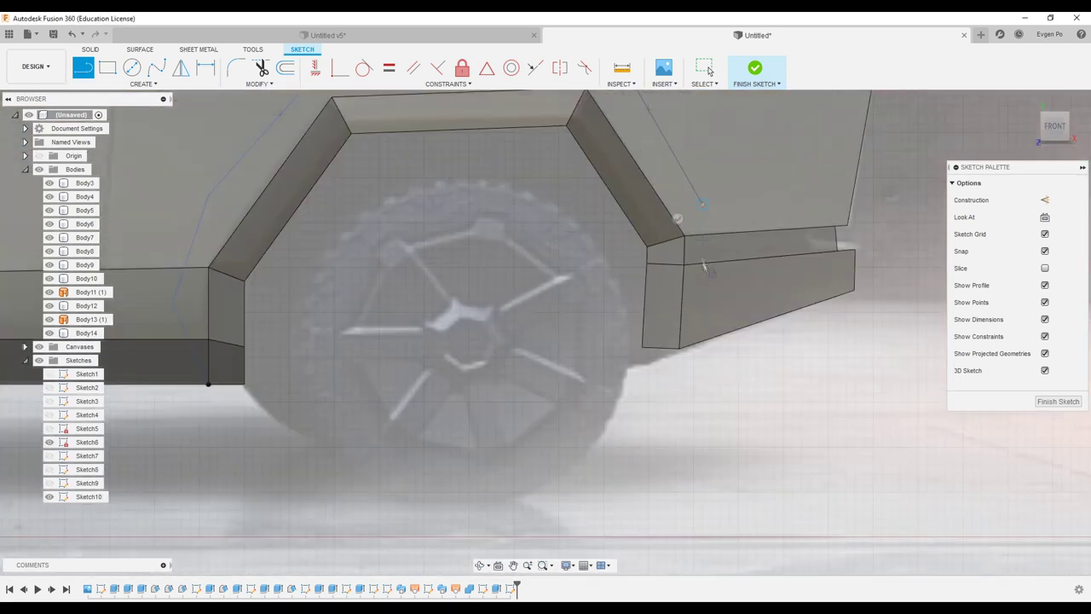
scroll(679, 344, up, 2)
scroll(648, 345, up, 1)
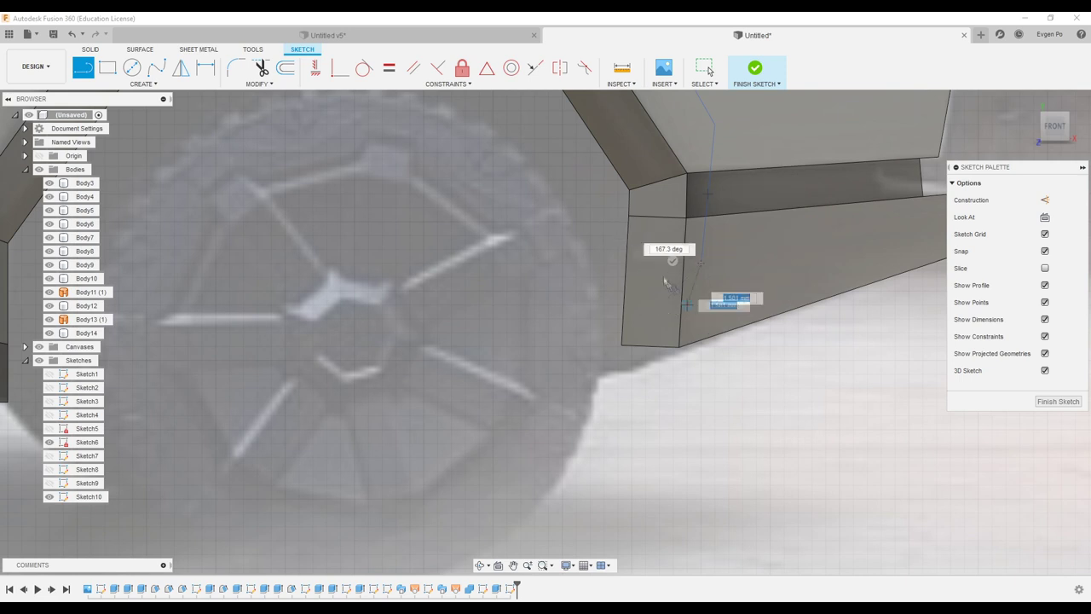
click(143, 84)
click(205, 298)
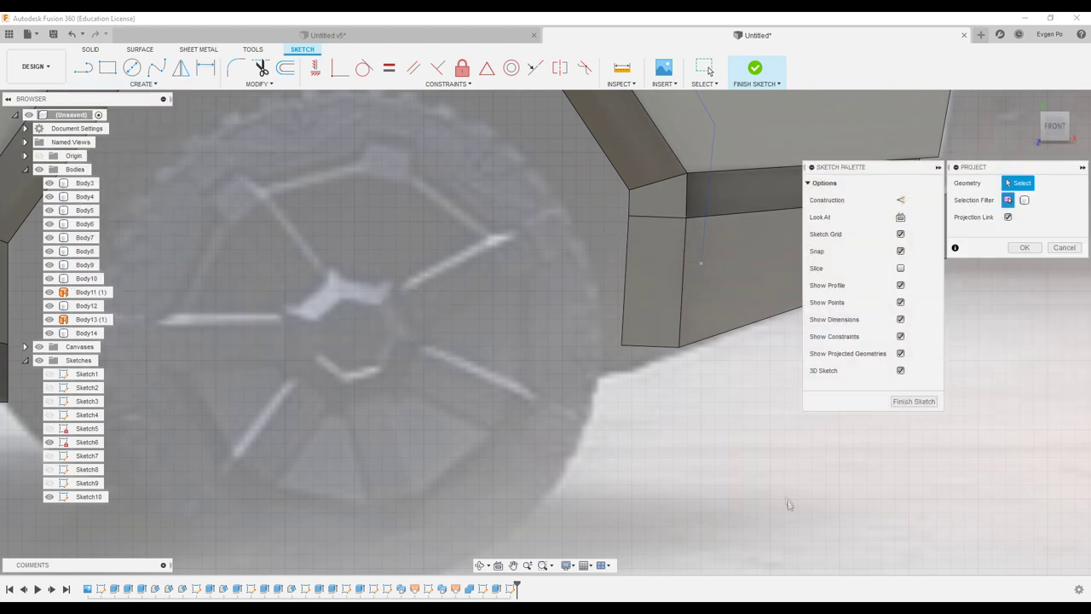
click(720, 282)
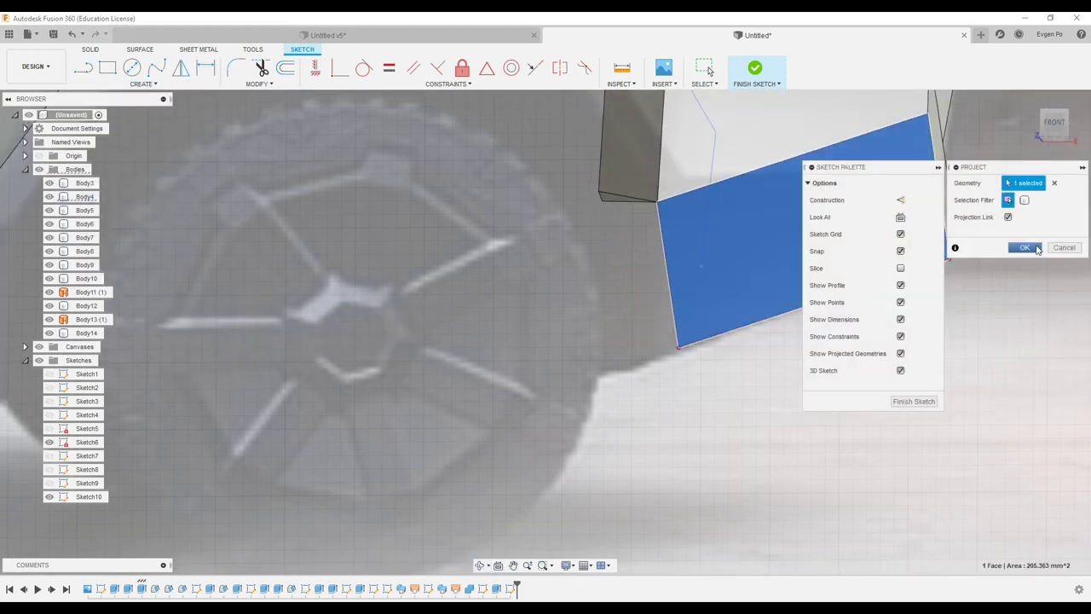
key(Return)
- Project another edge and draw a line to the rear panel corner, closing the rear arch outline
click(143, 84)
mouse_move(105, 295)
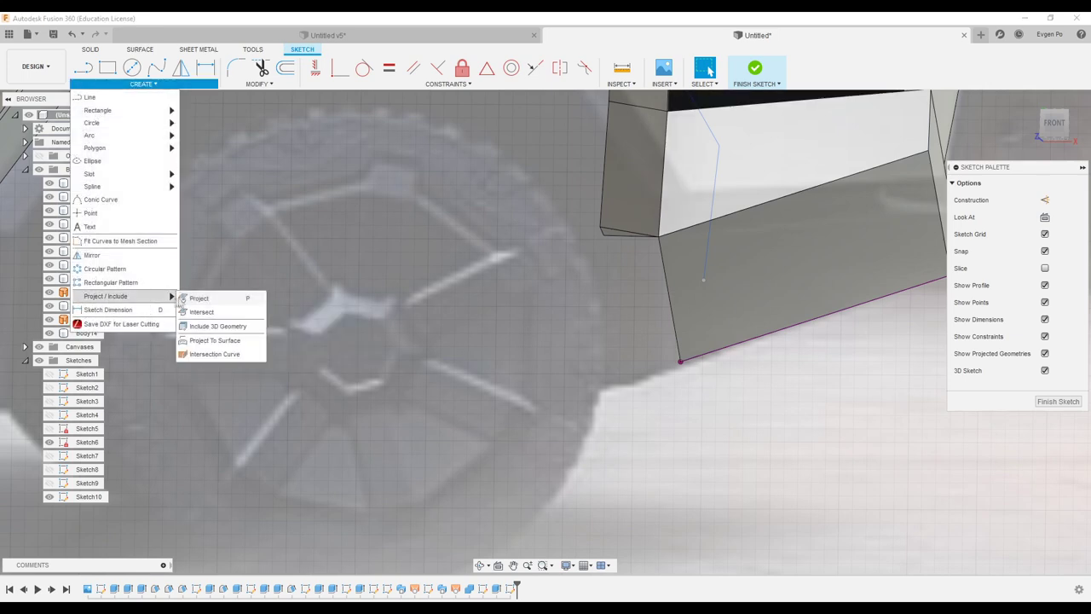
click(267, 295)
key(Return)
mouse_move(662, 262)
shift+middle_down()
mouse_move(593, 434)
mouse_move(687, 288)
shift+middle_up()
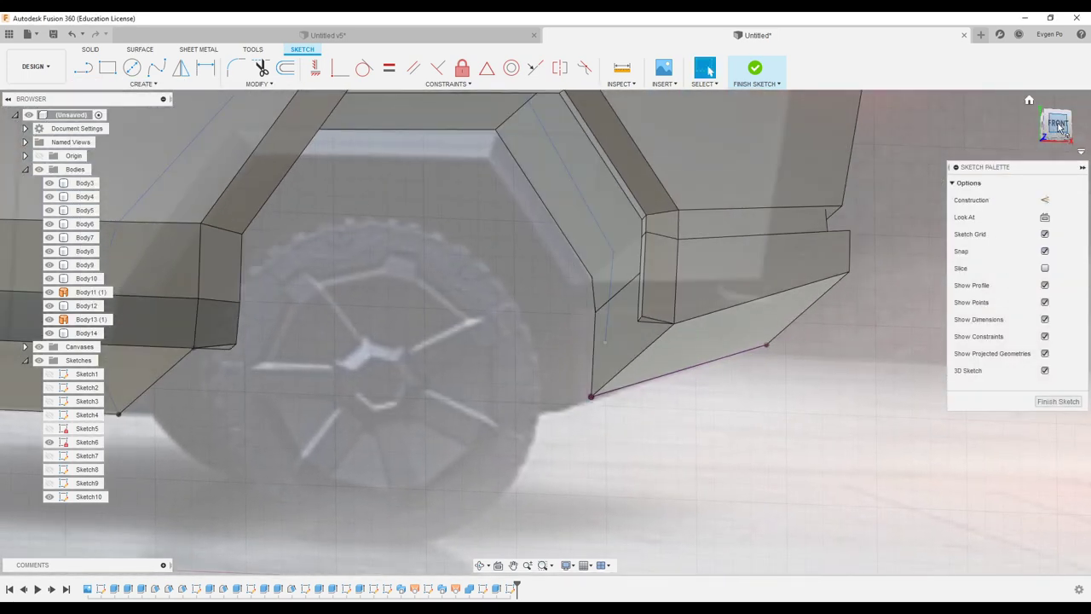
key(l)
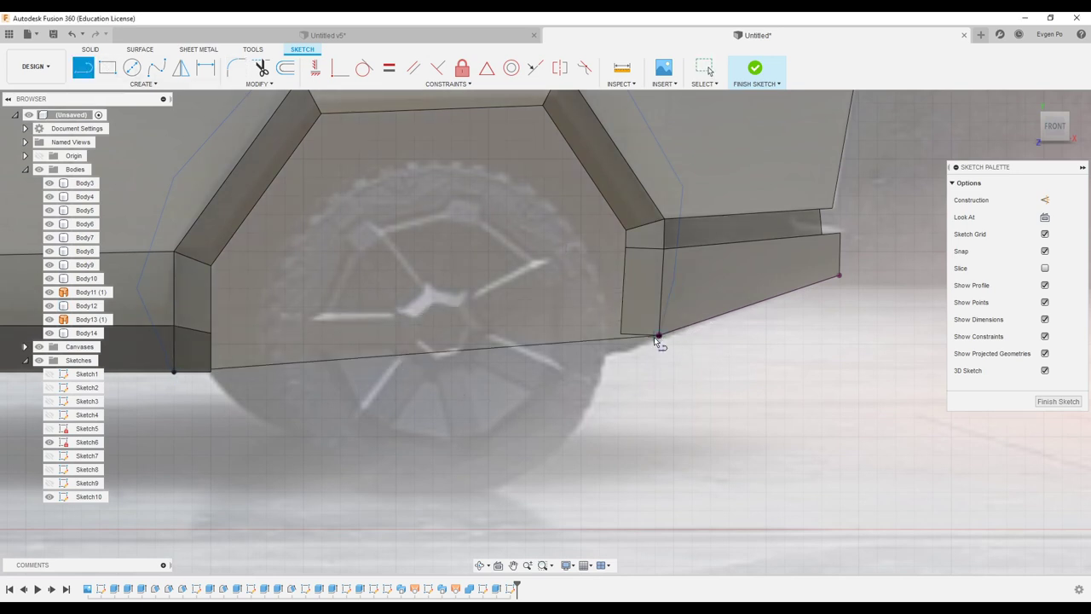
scroll(654, 337, down, 1)
click(628, 353)
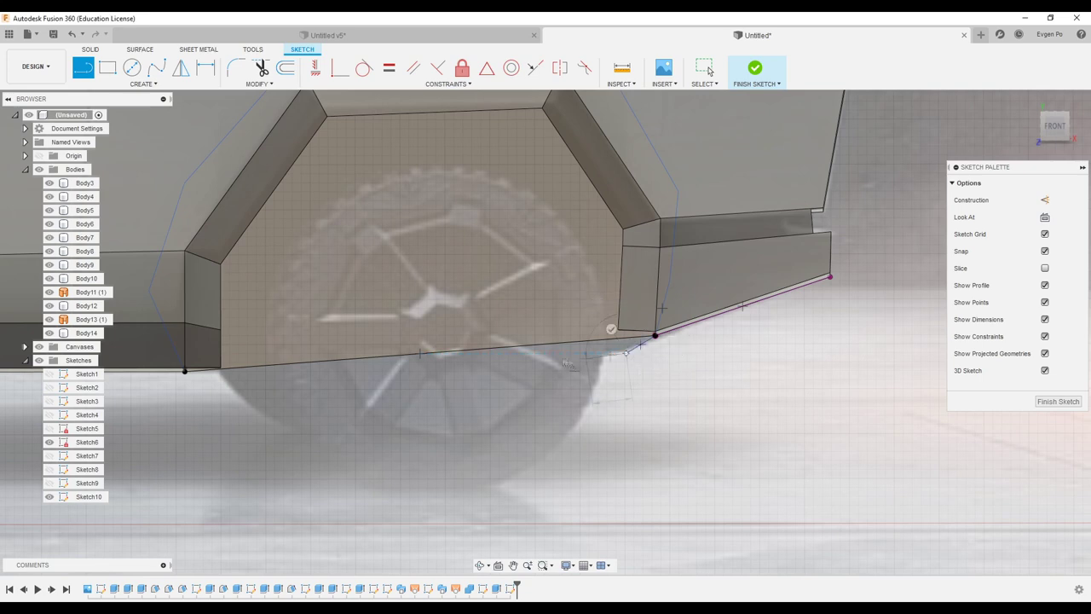
- Extrude the rear wheel-arch outline 14 mm as a new body, Body15
key(e)
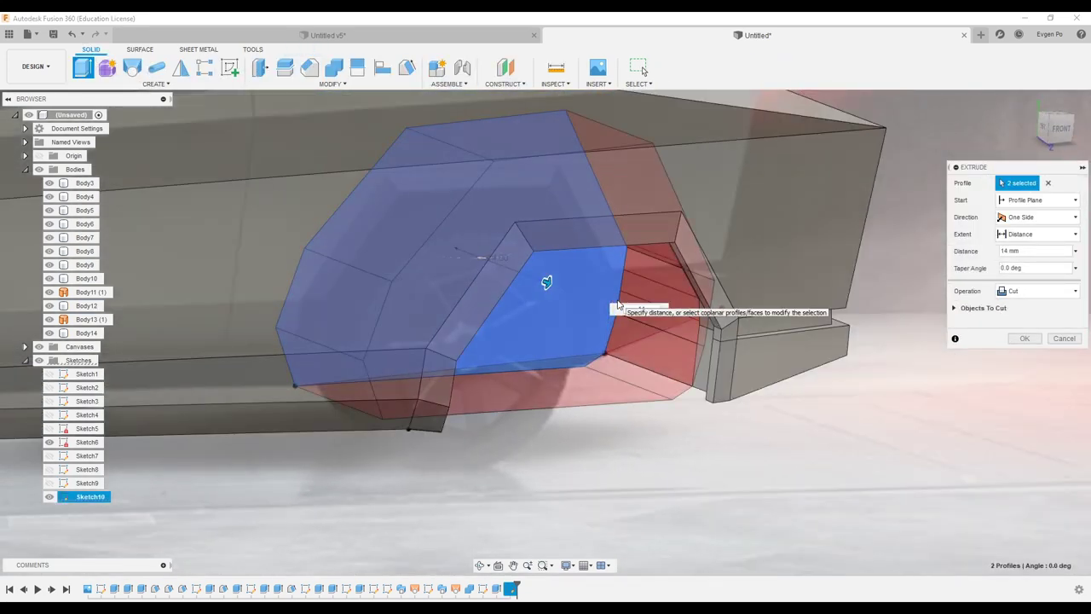
click(1036, 290)
click(1015, 346)
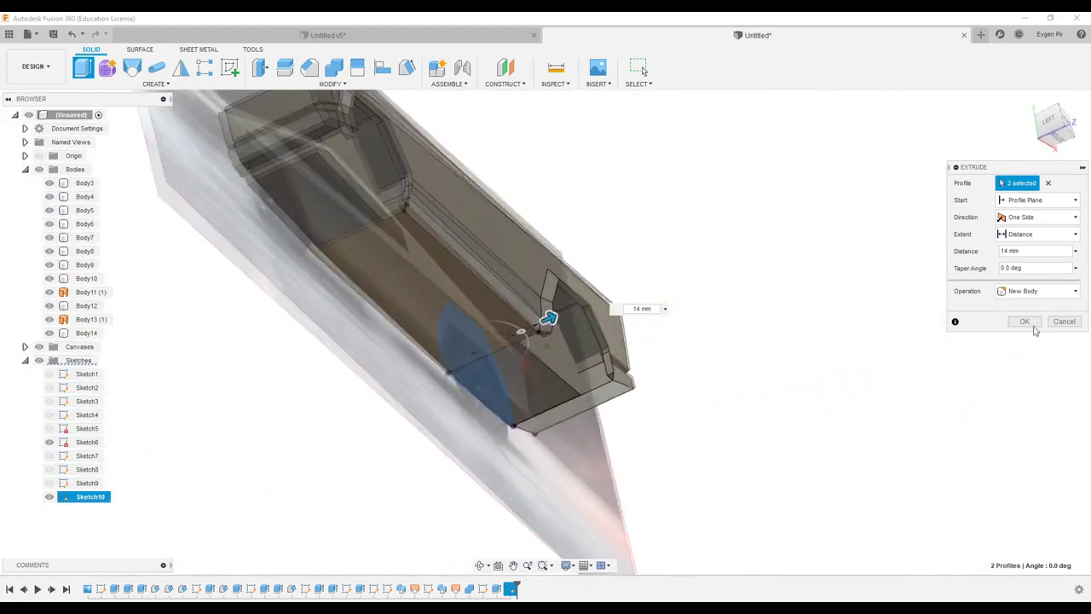
key(Return)
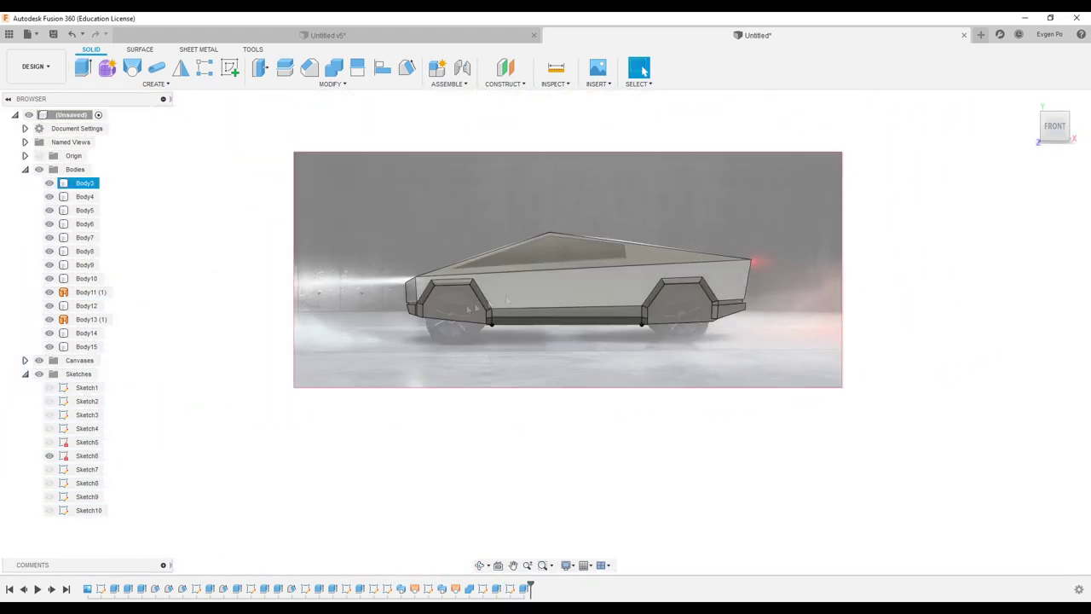
scroll(452, 311, up, 5)
click(452, 311)
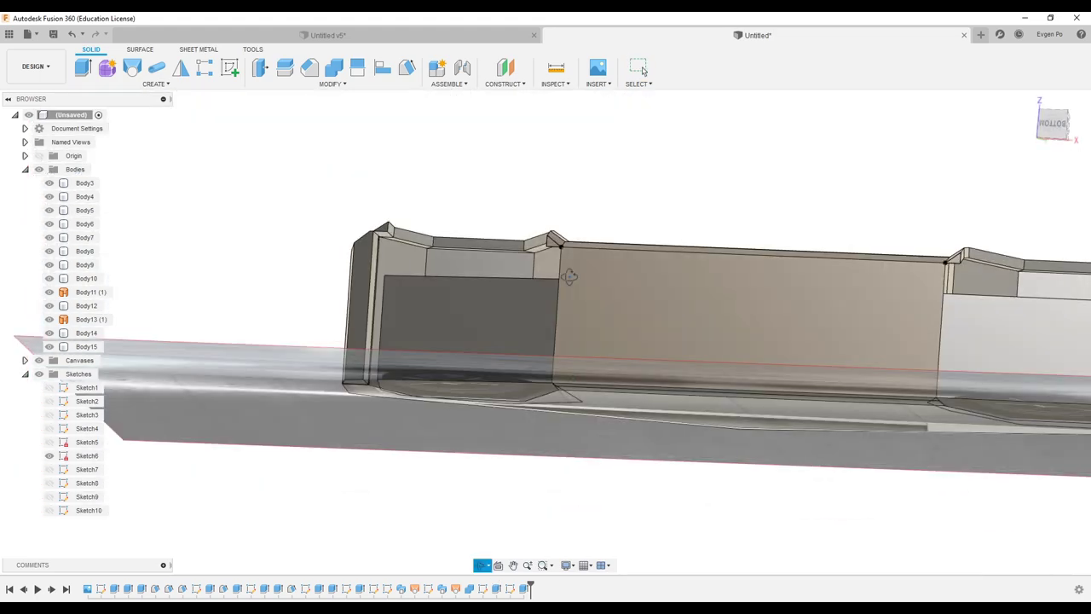
- Start a new sketch on the front wheel-well face using the Center Diameter Circle tool
shift+middle_drag(491, 349, 466, 252)
right_click(466, 253)
click(453, 307)
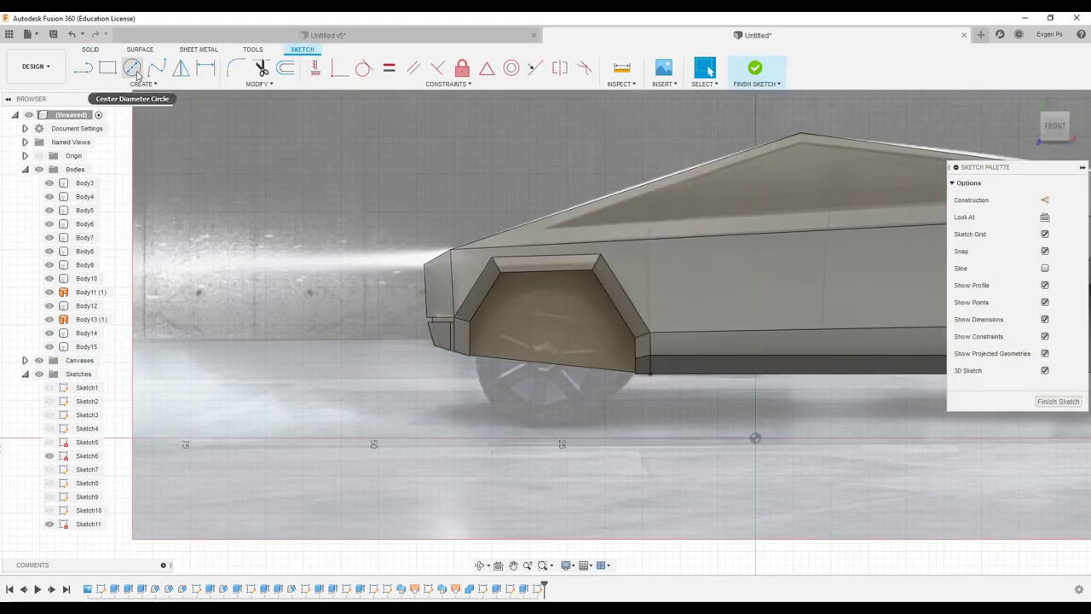
click(132, 69)
- Draw the wheel circle centred on the wheel-well edge over the reference photo's wheel
scroll(506, 318, up, 5)
scroll(507, 316, up, 2)
scroll(510, 312, up, 2)
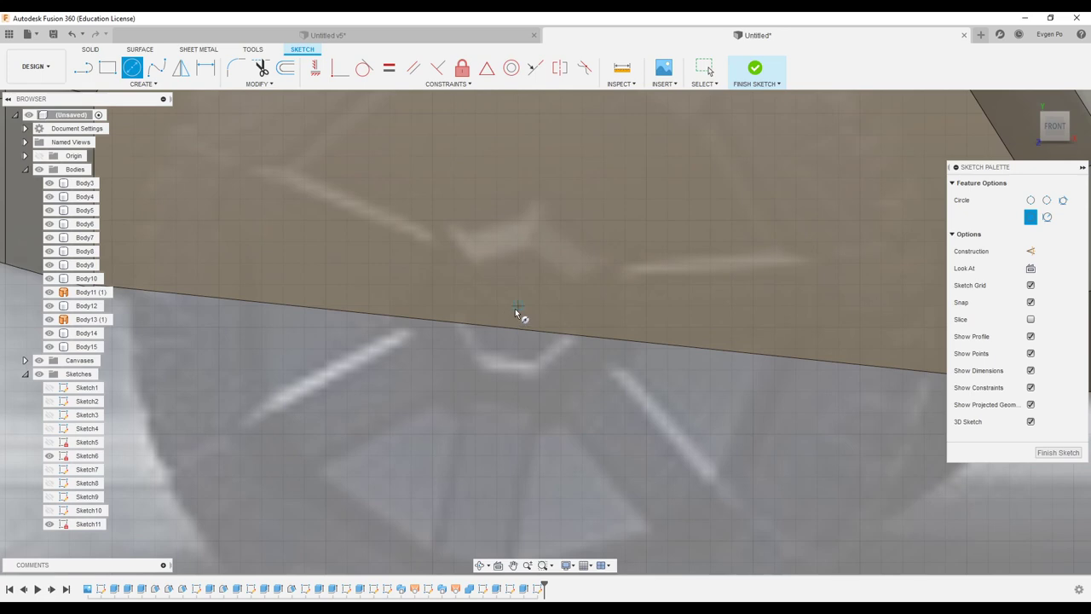
scroll(515, 314, up, 2)
scroll(517, 313, down, 1)
scroll(515, 303, down, 2)
scroll(515, 300, down, 3)
click(512, 287)
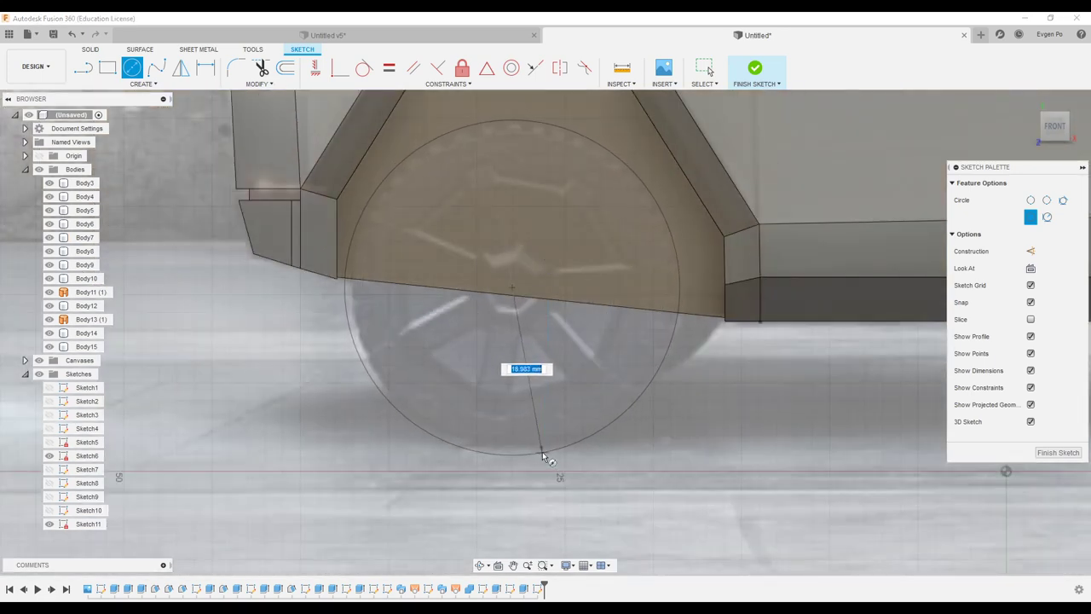
scroll(514, 383, down, 3)
key(Escape)
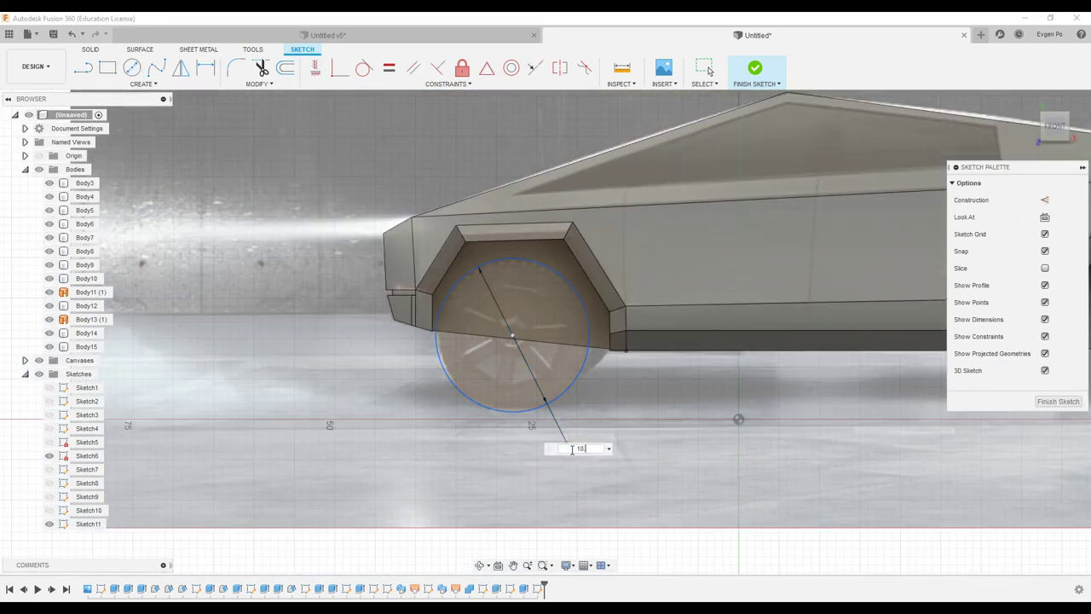
- Set the wheel circle's diameter to 18.50 mm and begin a second concentric circle
key(Escape)
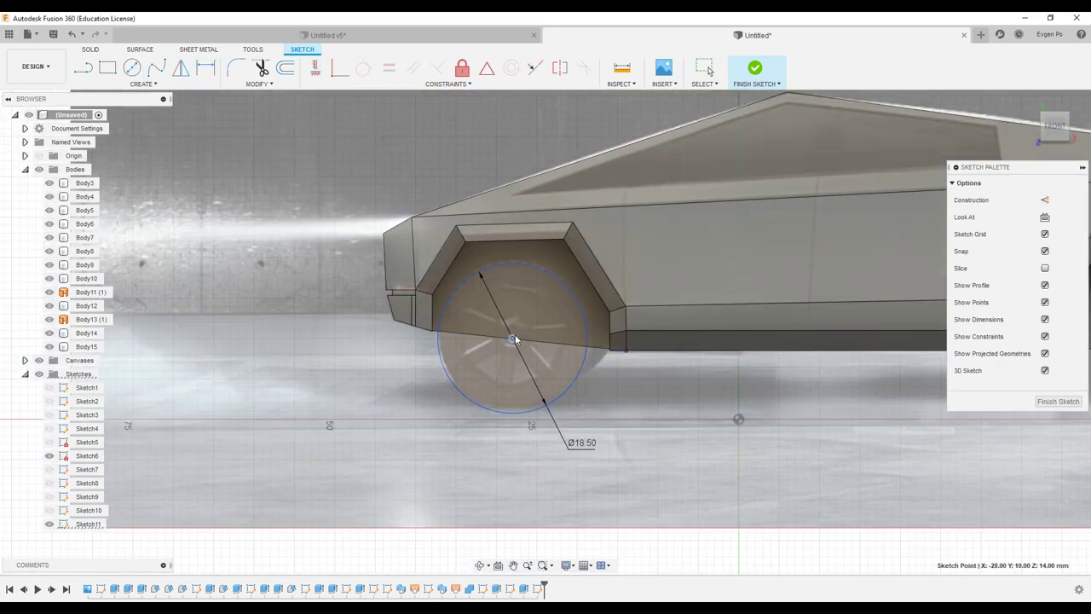
scroll(514, 339, up, 5)
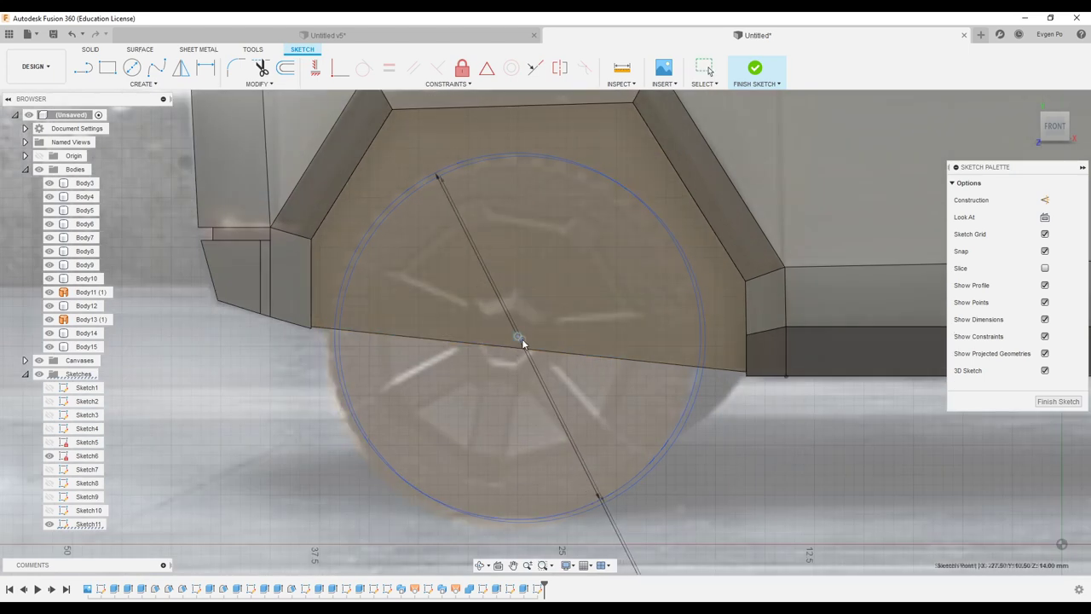
scroll(523, 341, down, 5)
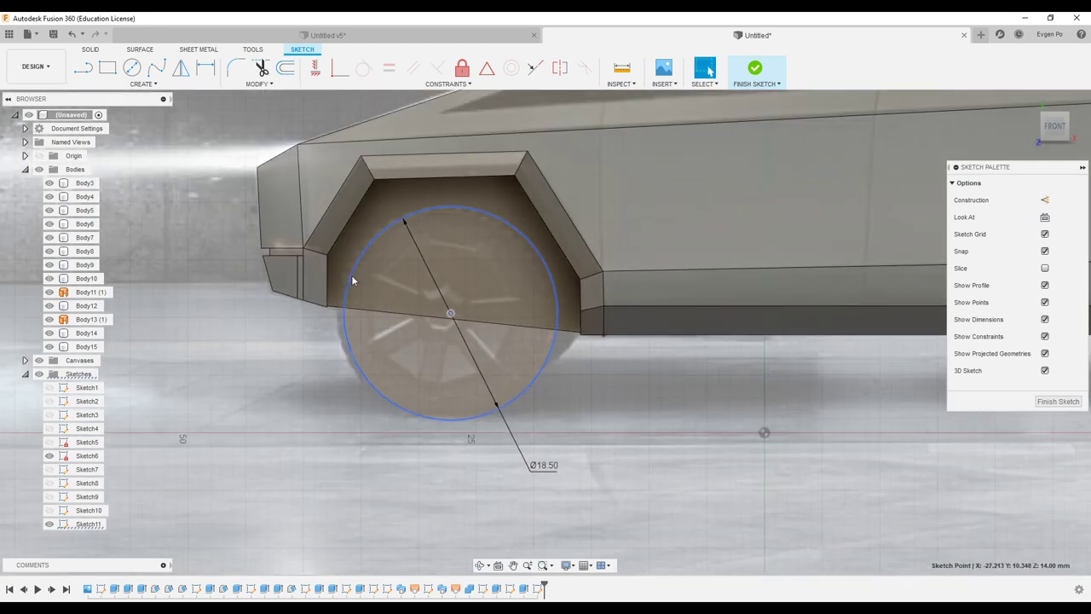
key(c)
scroll(457, 324, up, 5)
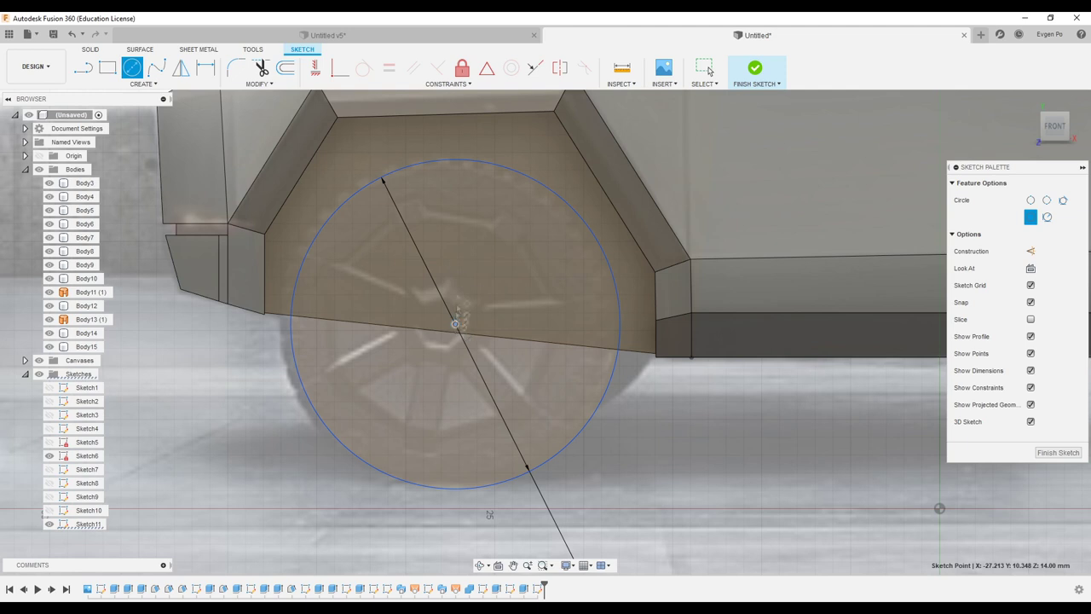
- Finish the inner concentric circle and sketch, then select the ring and inner profiles to extrude
click(452, 205)
click(755, 68)
key(e)
click(509, 236)
click(500, 224)
- Extrude the wheel profiles 8.50 mm as a new body
shift+middle_drag(500, 225, 494, 414)
drag(494, 415, 593, 422)
shift+middle_drag(593, 422, 551, 431)
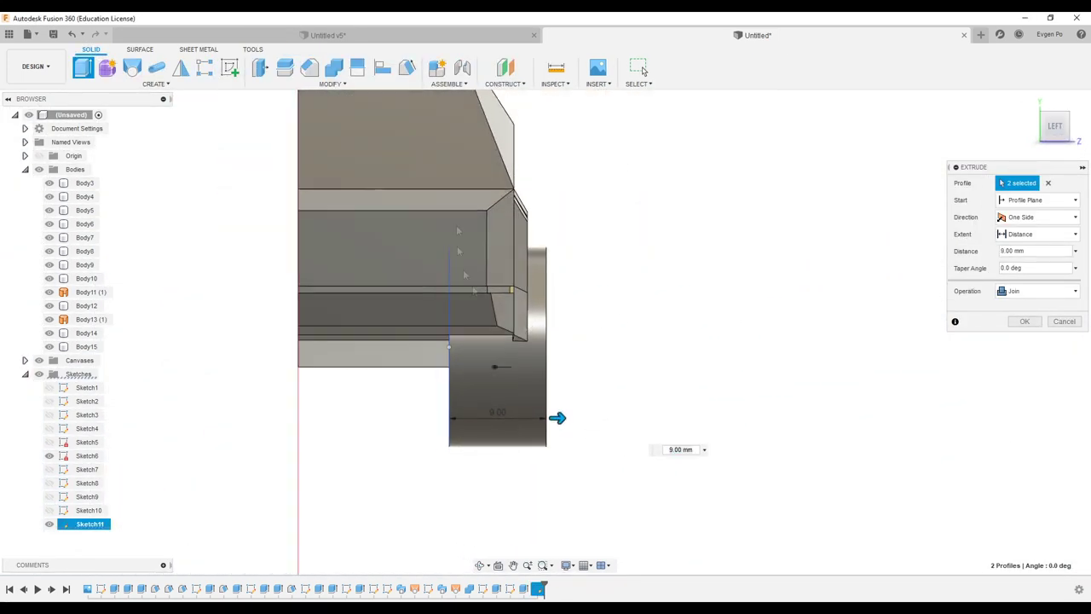
scroll(554, 422, up, 3)
drag(526, 494, 517, 494)
mouse_move(518, 494)
shift+middle_down()
mouse_move(537, 460)
mouse_move(558, 456)
shift+middle_up()
click(1032, 292)
click(1024, 348)
click(1022, 321)
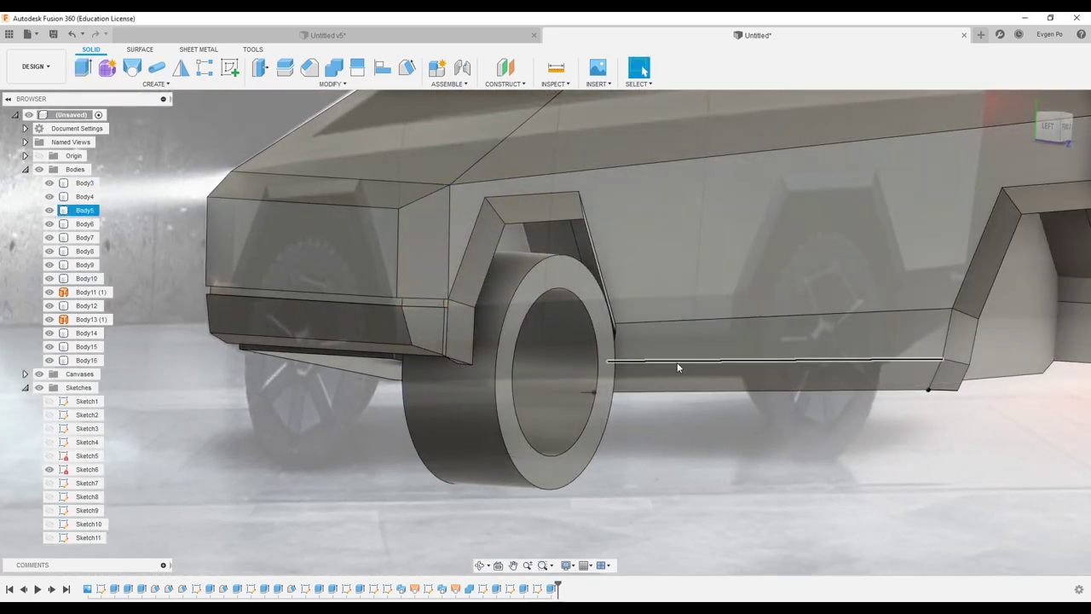
- Extrude both halves of the wheel circle again, to 9 mm
shift+middle_drag(677, 362, 174, 363)
click(174, 362)
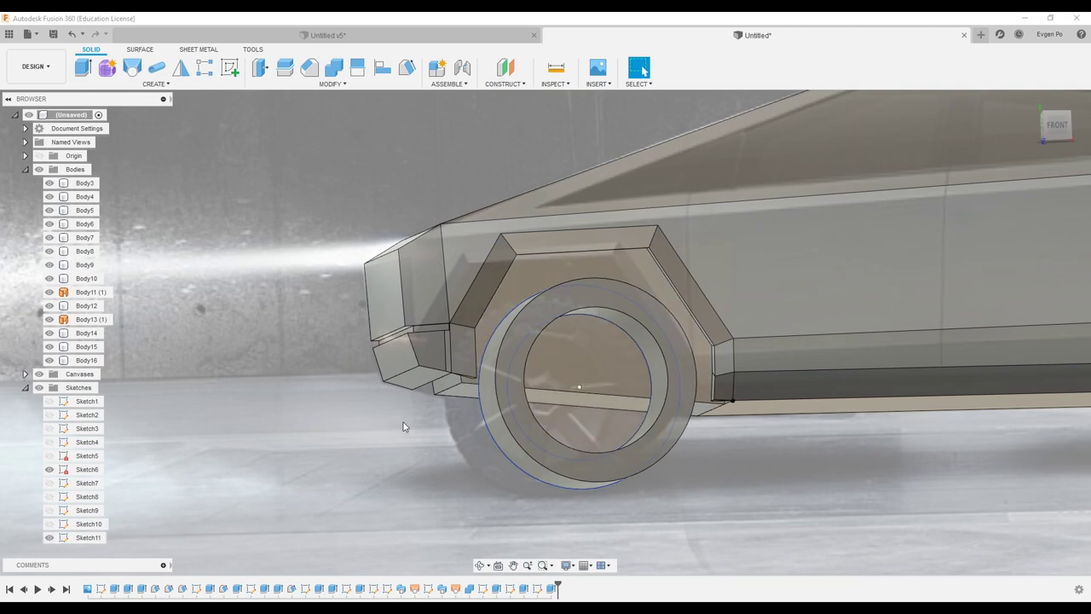
shift+middle_drag(404, 426, 506, 324)
key(e)
click(511, 388)
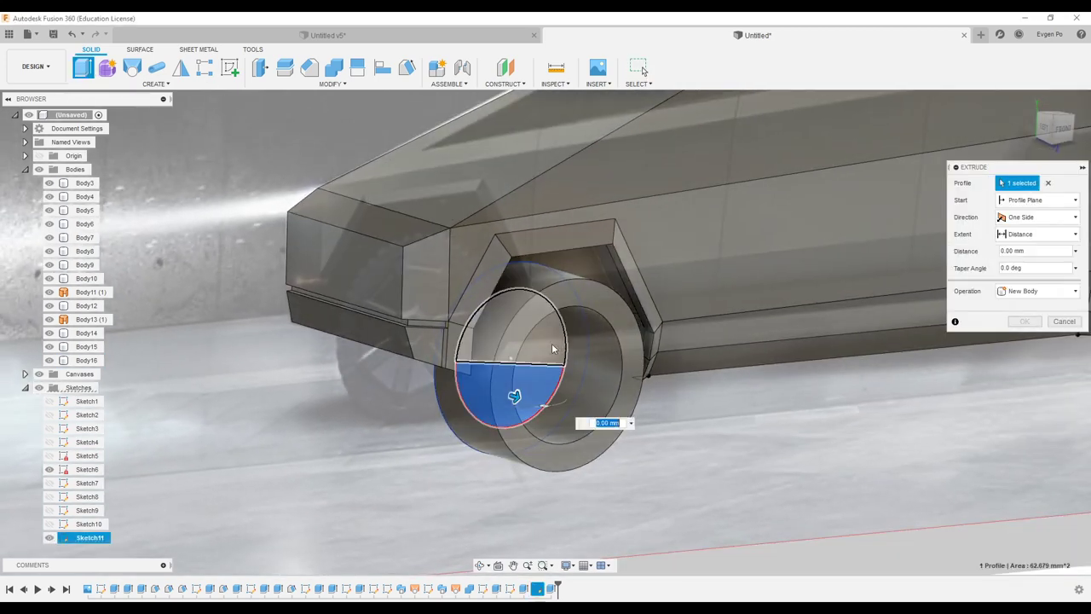
click(552, 349)
text(8.5)
shift+middle_drag(577, 341, 571, 336)
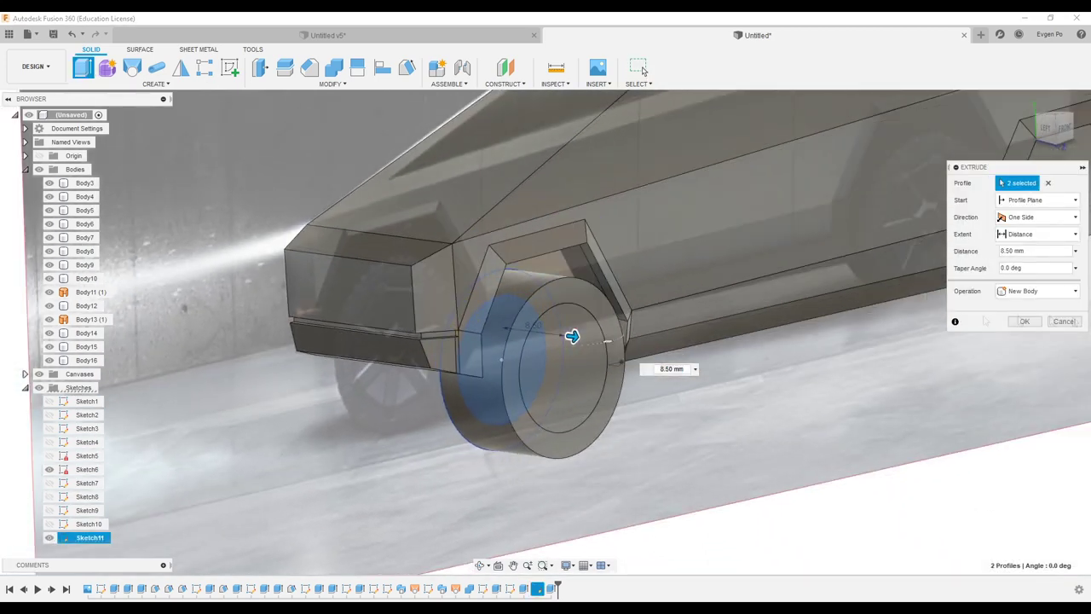
scroll(571, 336, up, 5)
drag(511, 316, 518, 319)
scroll(518, 319, up, 3)
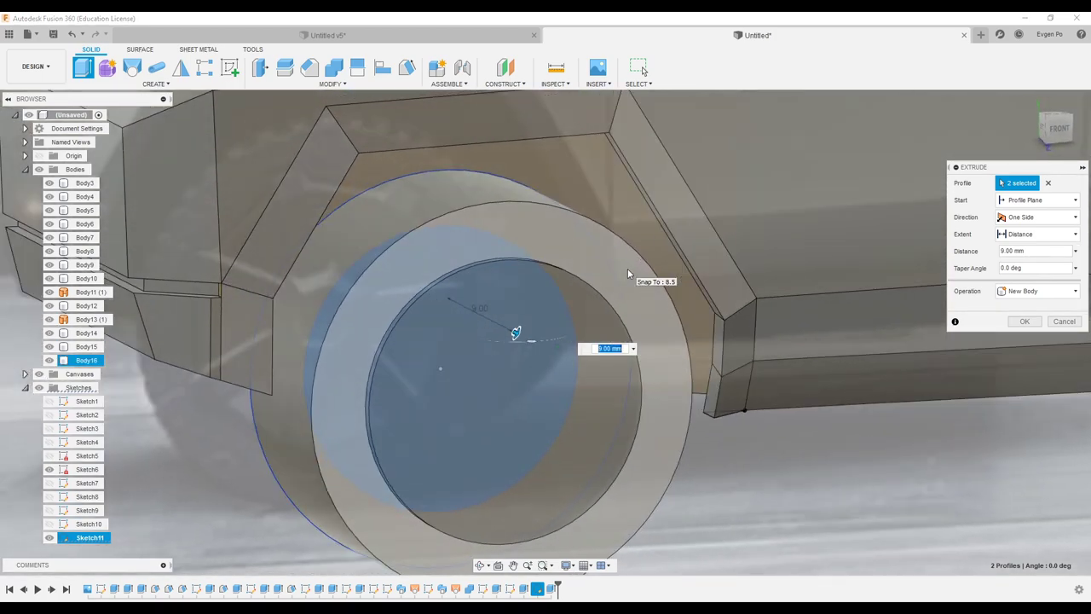
scroll(628, 272, down, 3)
click(1024, 321)
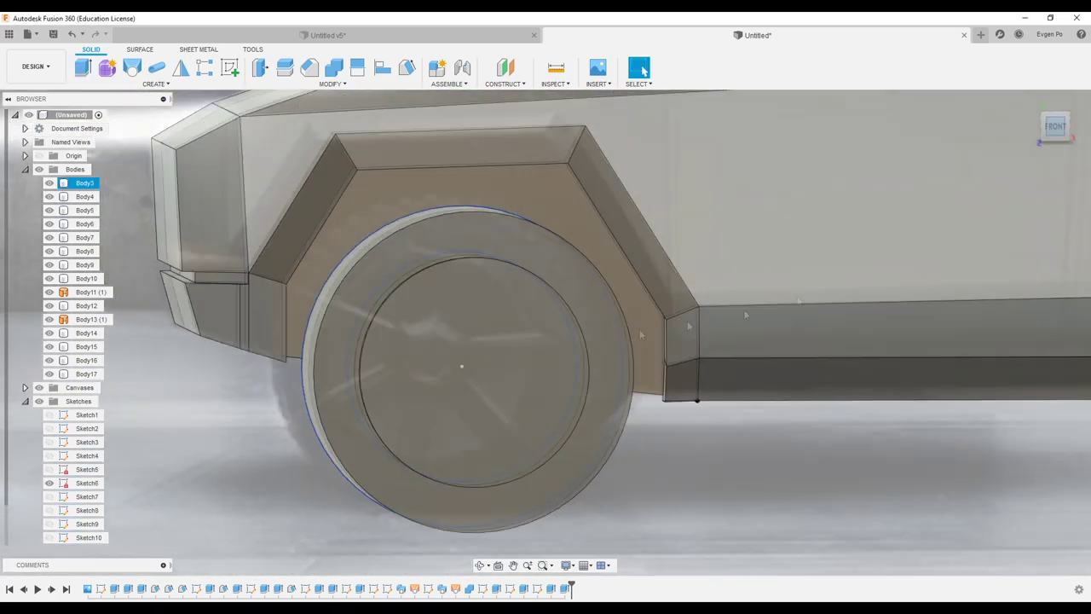
- Select the wheel's outer rim edges for a 1.5 mm fillet
shift+middle_drag(744, 309, 447, 286)
click(397, 224)
ctrl+click(390, 214)
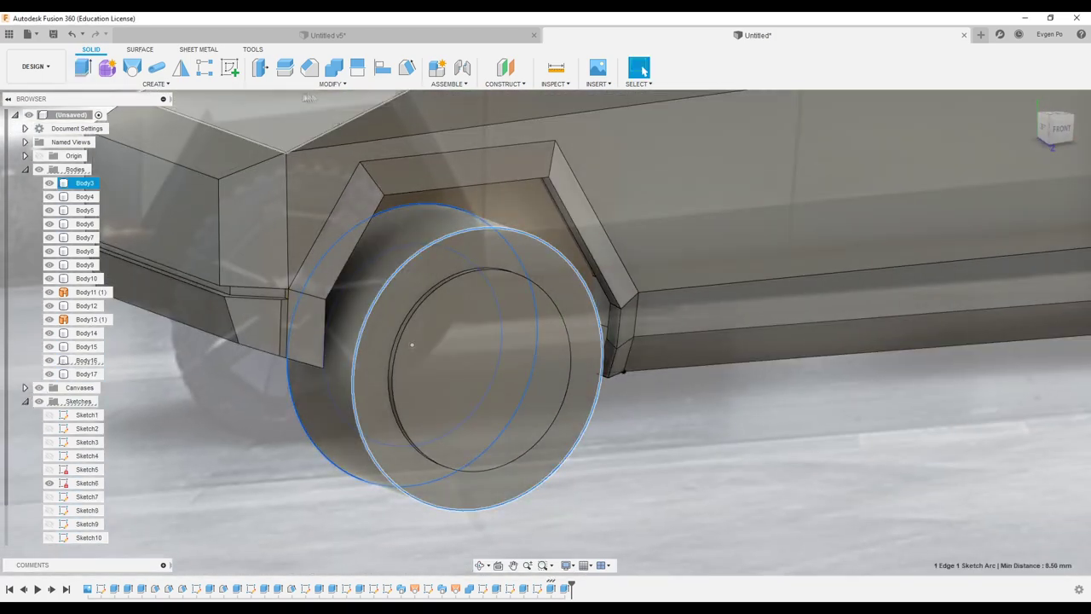
key(f)
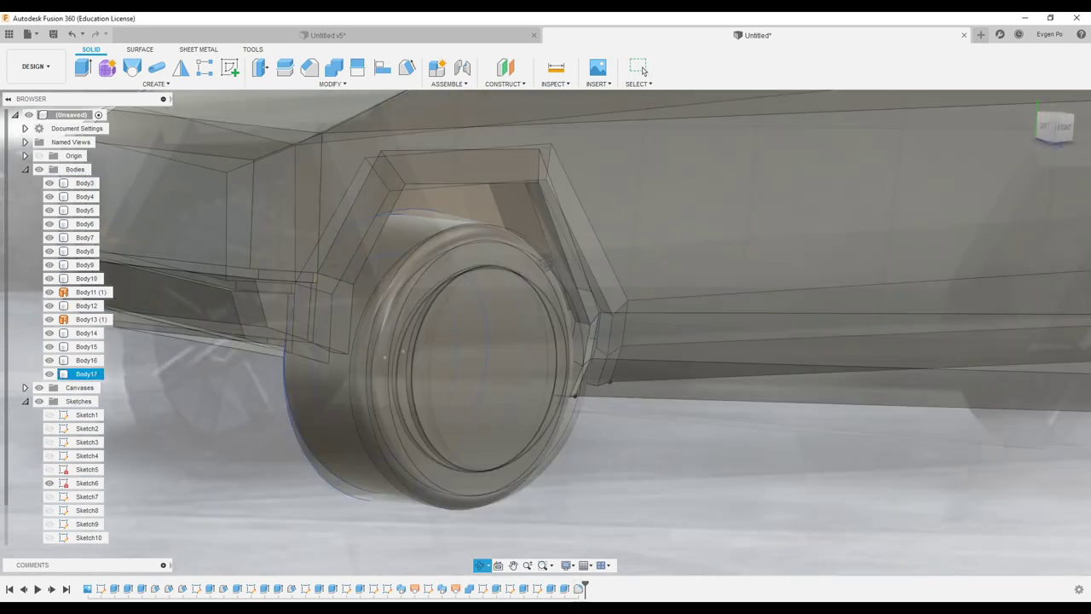
- Confirm the 1.5 mm rim fillet and round another circular wheel edge by 1 mm
click(1024, 355)
shift+middle_drag(767, 358, 329, 456)
key(f)
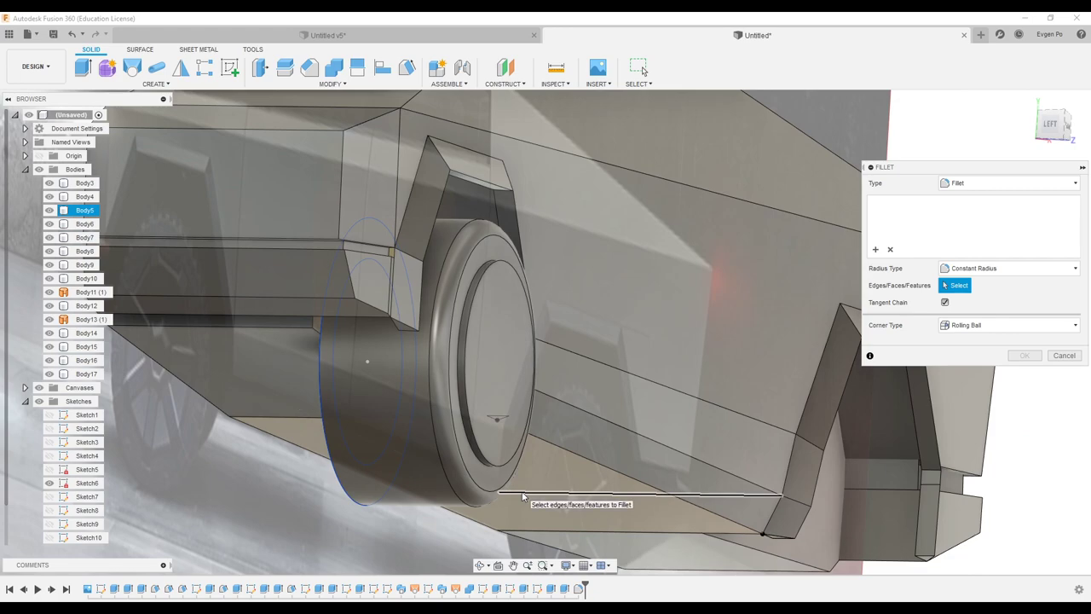
click(318, 428)
text(1)
click(1024, 355)
- Return to a zoomed side view of the truck, focused on the wheel face
shift+middle_drag(1024, 359, 421, 292)
scroll(424, 290, up, 3)
scroll(423, 290, up, 2)
scroll(425, 288, up, 2)
scroll(1073, 226, up, 2)
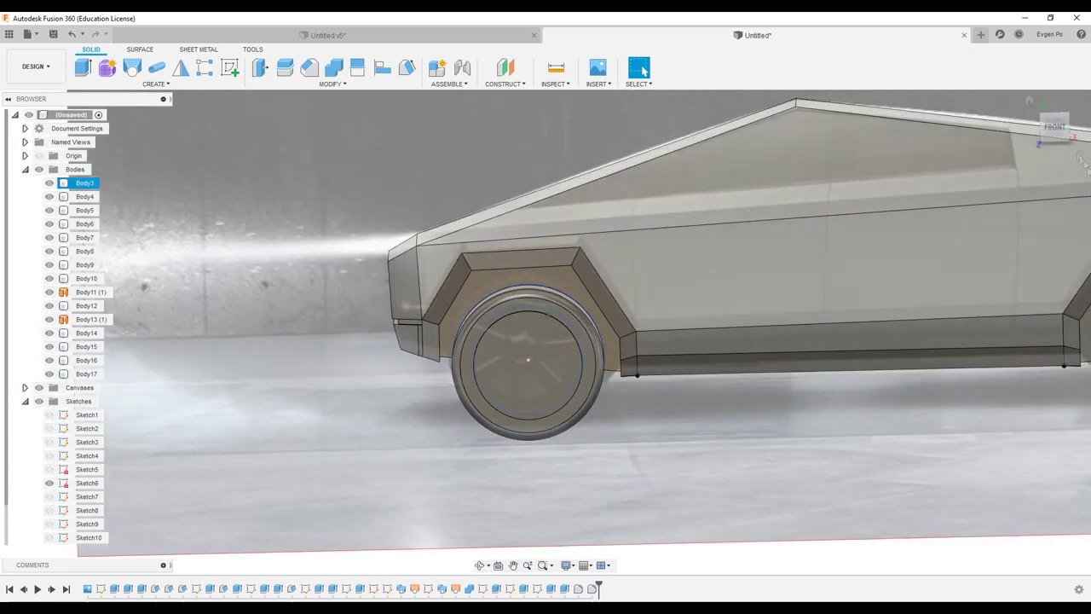
right_click(530, 337)
- Cancel the hub extrusion and start a new sketch on the front wheel's hub face
click(516, 405)
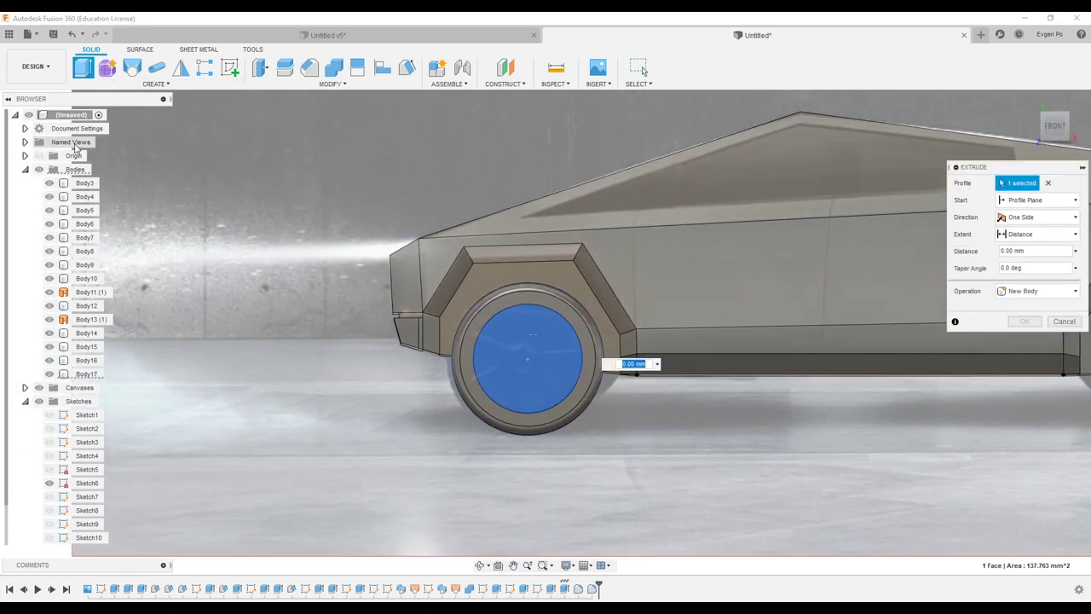
key(Escape)
right_click(550, 341)
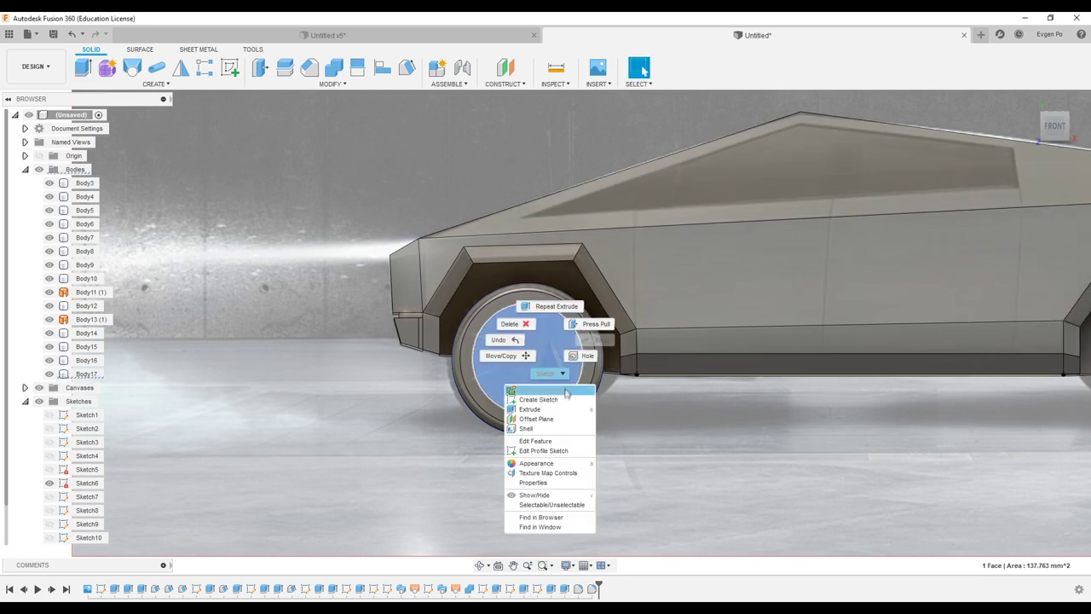
click(539, 399)
click(145, 84)
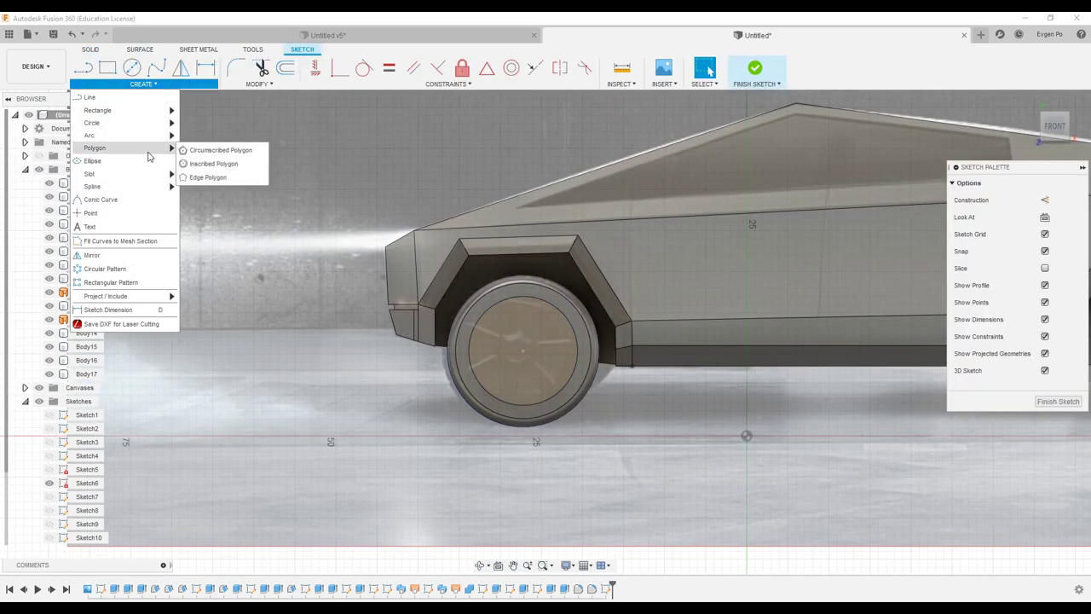
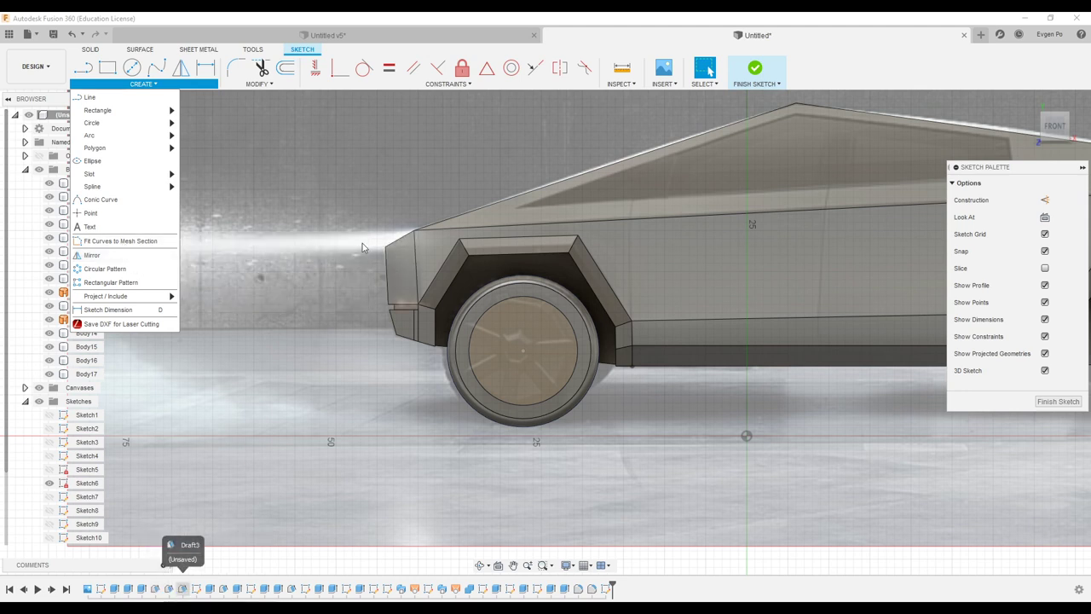
- Place a circumscribed polygon around the wheel hub, then undo it
shift+middle_drag(424, 205, 563, 346)
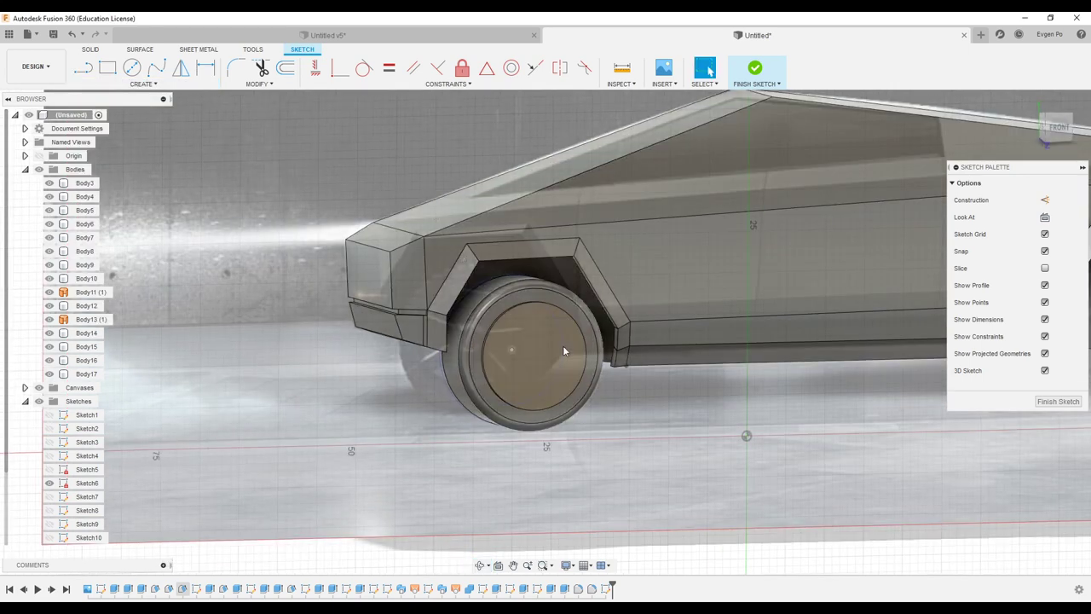
click(142, 84)
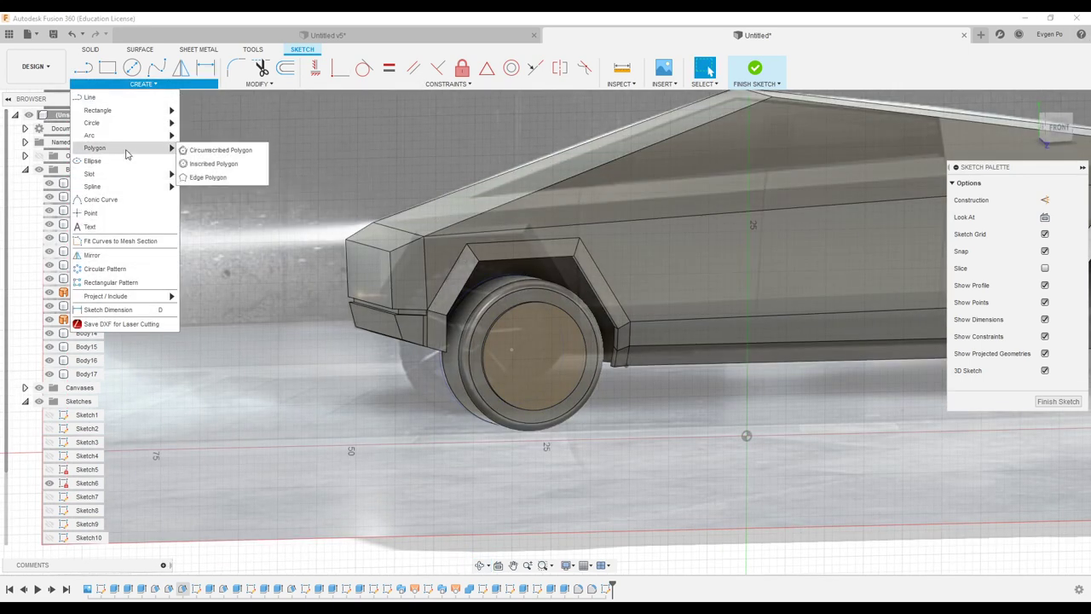
click(217, 150)
scroll(520, 356, up, 3)
scroll(520, 356, up, 2)
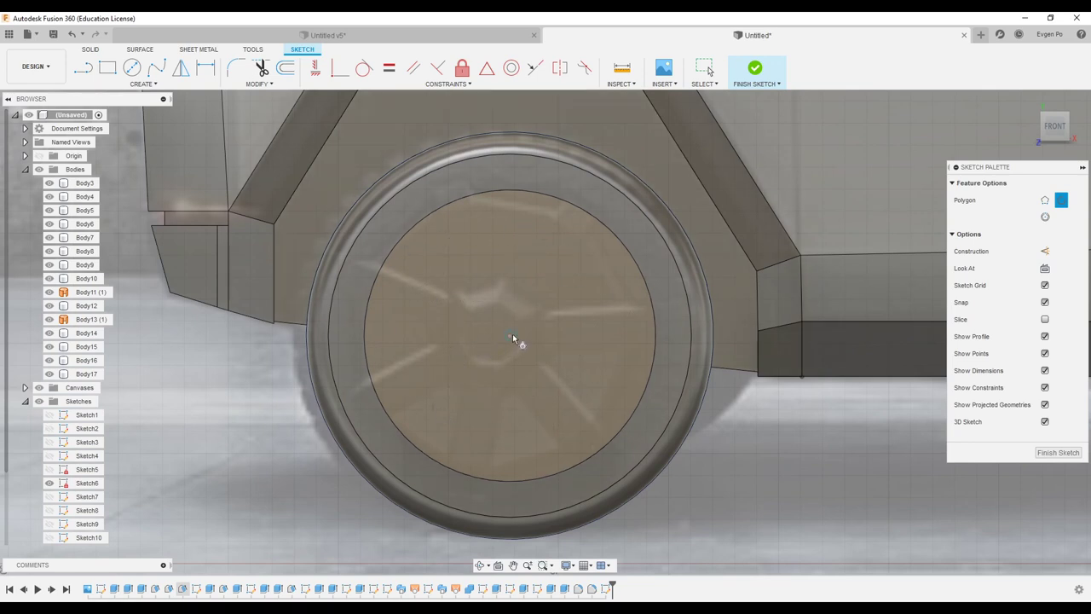
key(Tab)
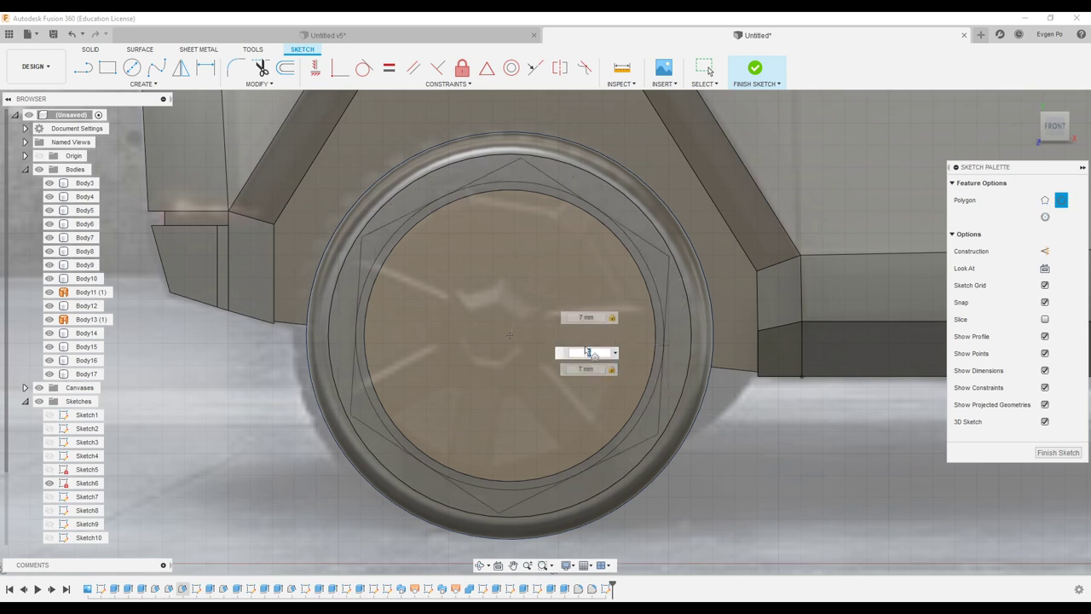
click(534, 341)
key(ctrl+z)
- Draw a seven-sided circumscribed polygon around the wheel hub
click(144, 84)
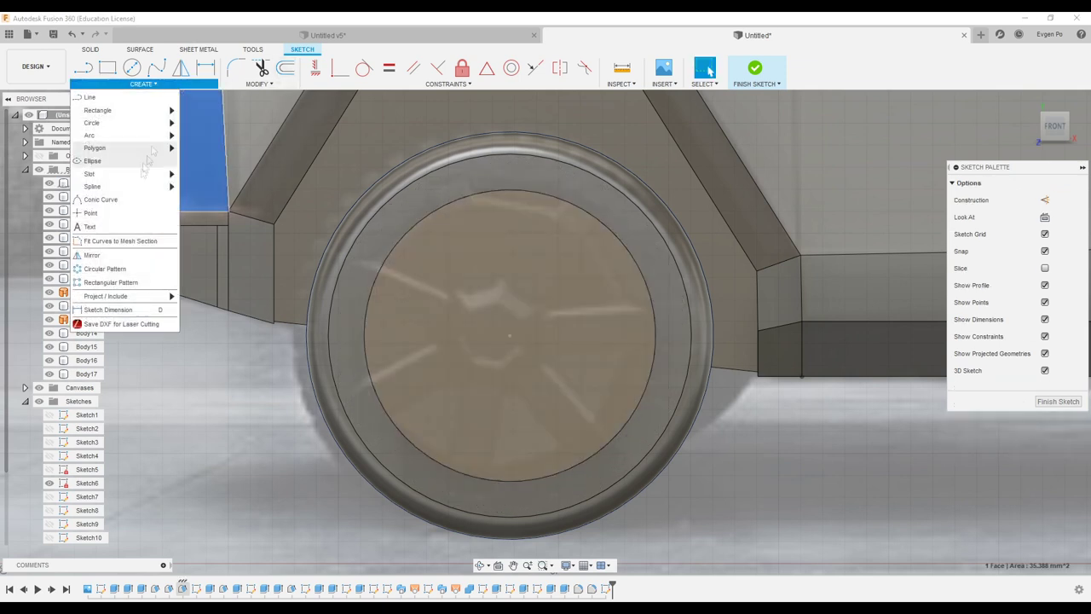
click(213, 150)
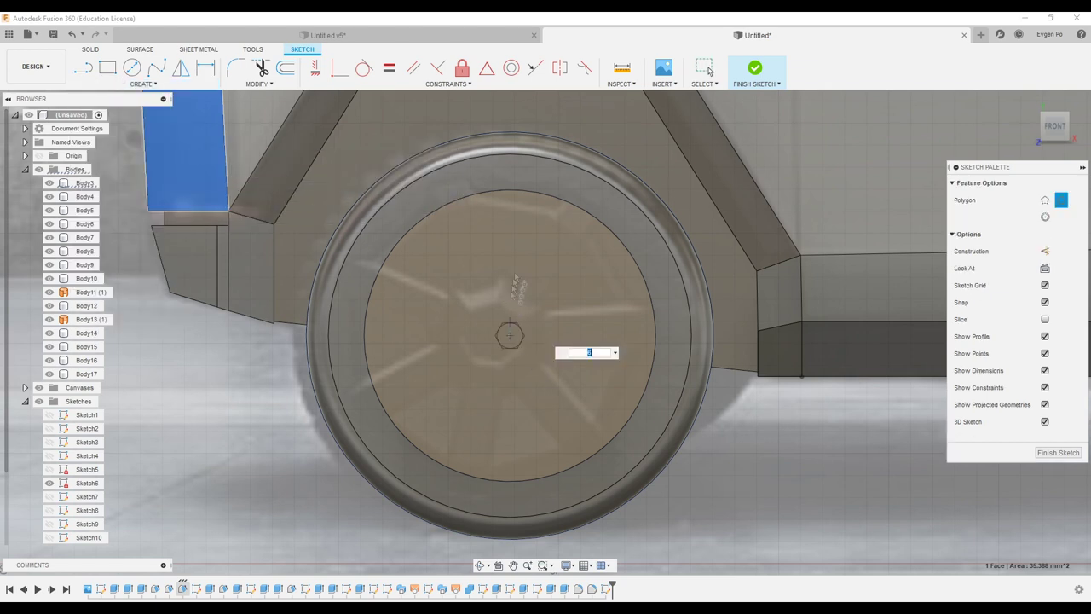
click(588, 352)
text(7)
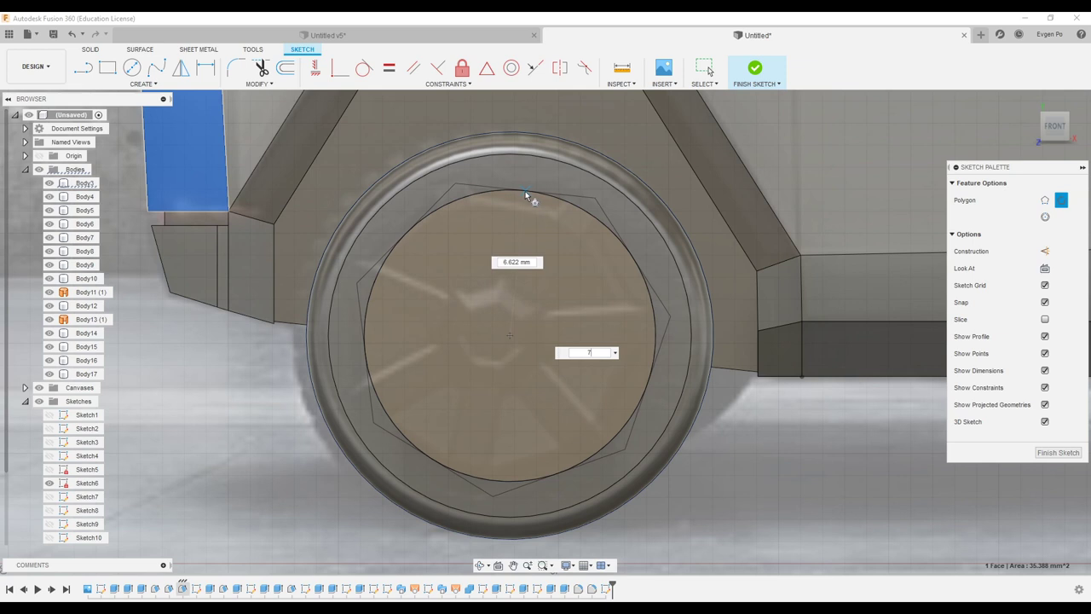
click(83, 68)
click(509, 335)
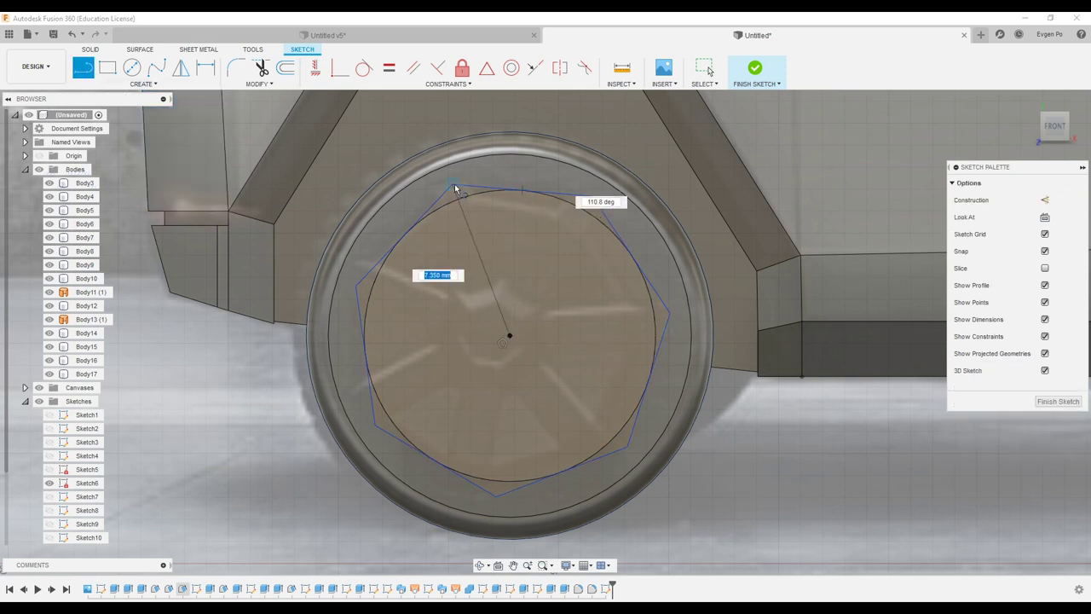
- Add an inner polygon at the centre and a line to the polygon's top corner
click(142, 84)
click(220, 150)
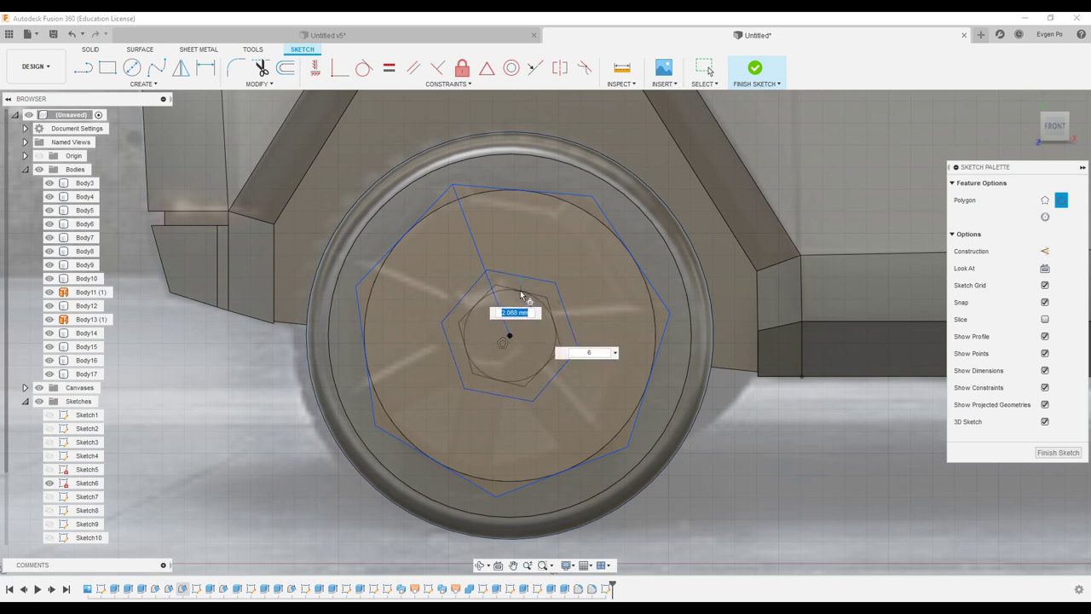
click(82, 68)
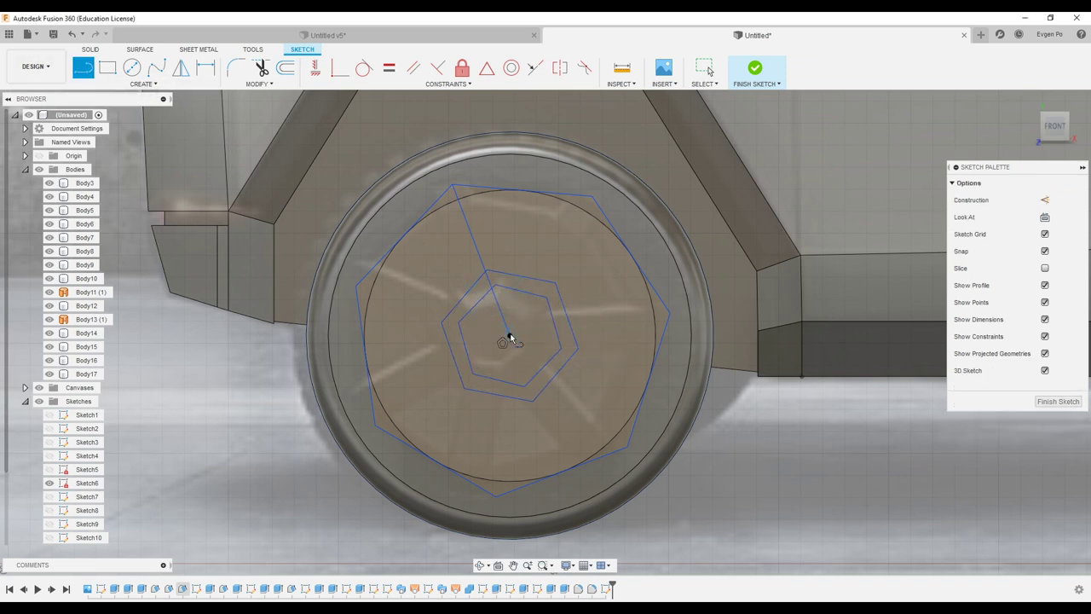
double_click(594, 199)
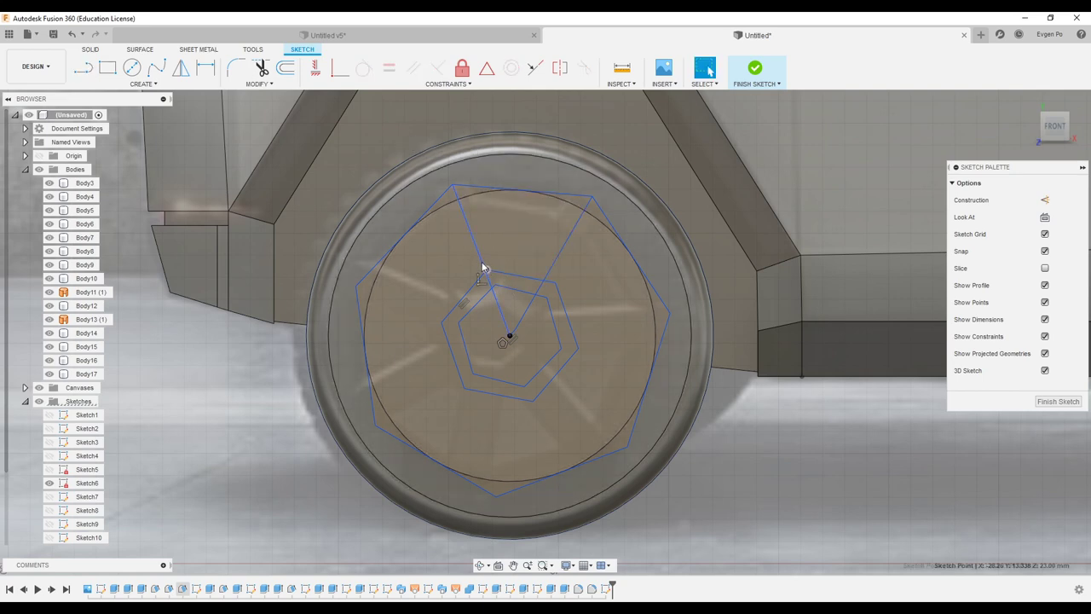
scroll(483, 247, up, 3)
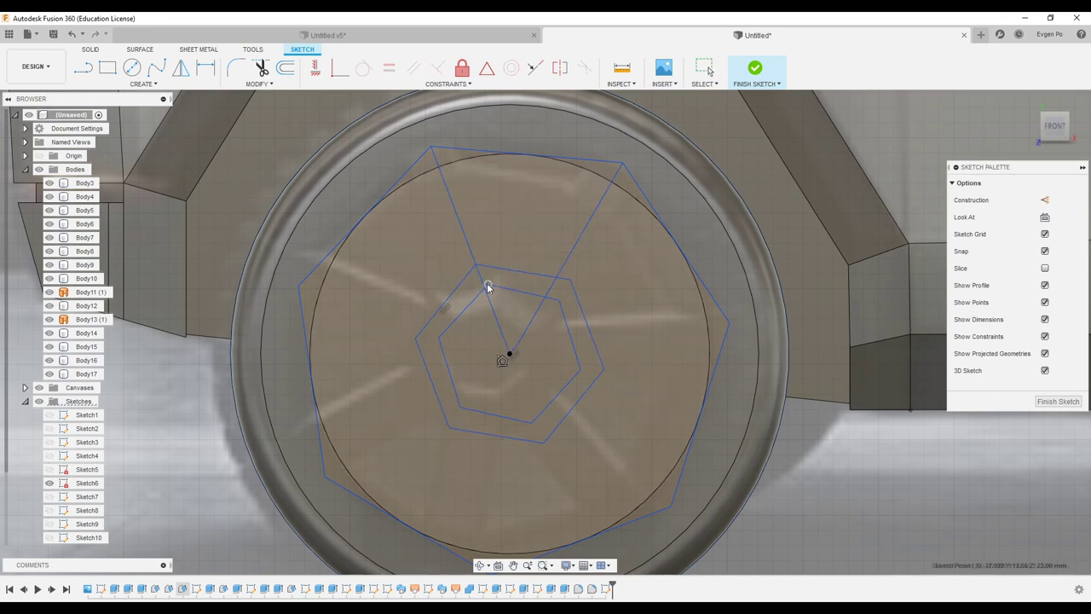
scroll(479, 291, up, 2)
scroll(516, 341, up, 2)
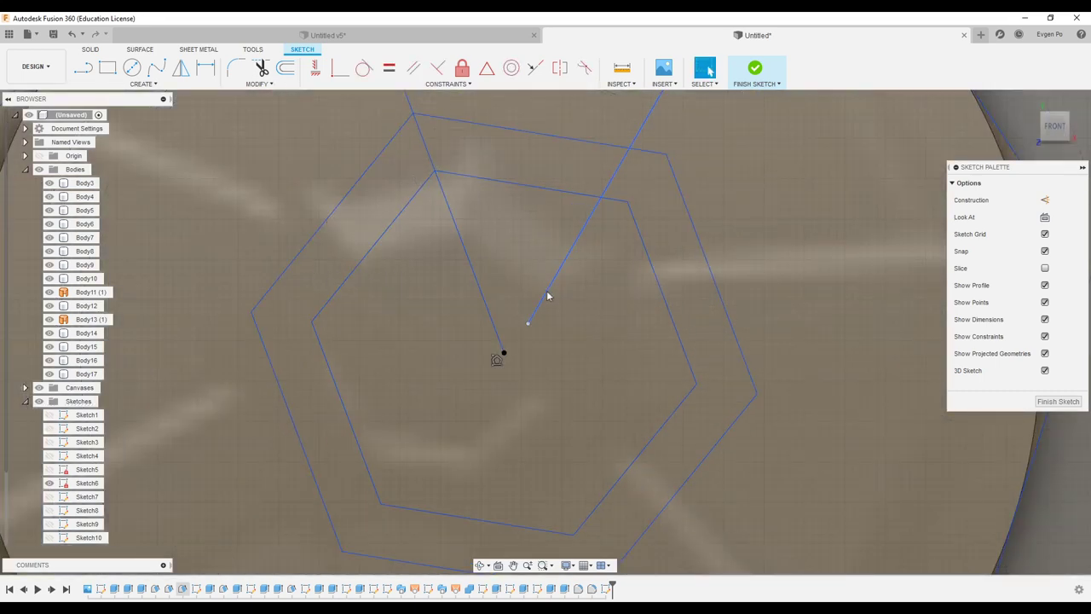
- Draw a line from the centre to the adjacent top corner, undoing the stray inner hexagons
click(595, 411)
scroll(595, 411, down, 3)
key(l)
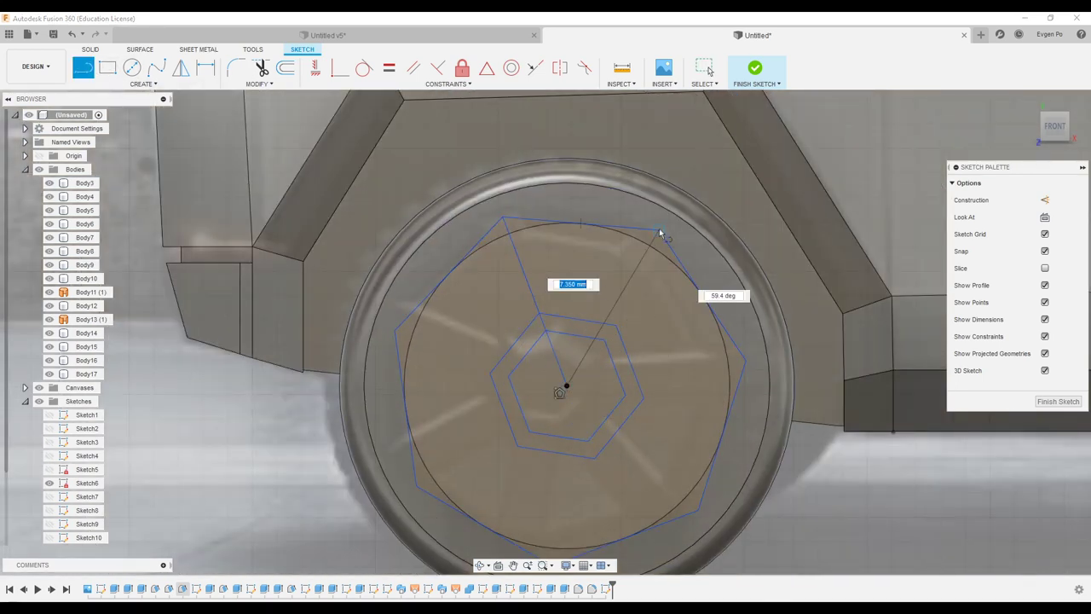
click(608, 335)
key(Escape)
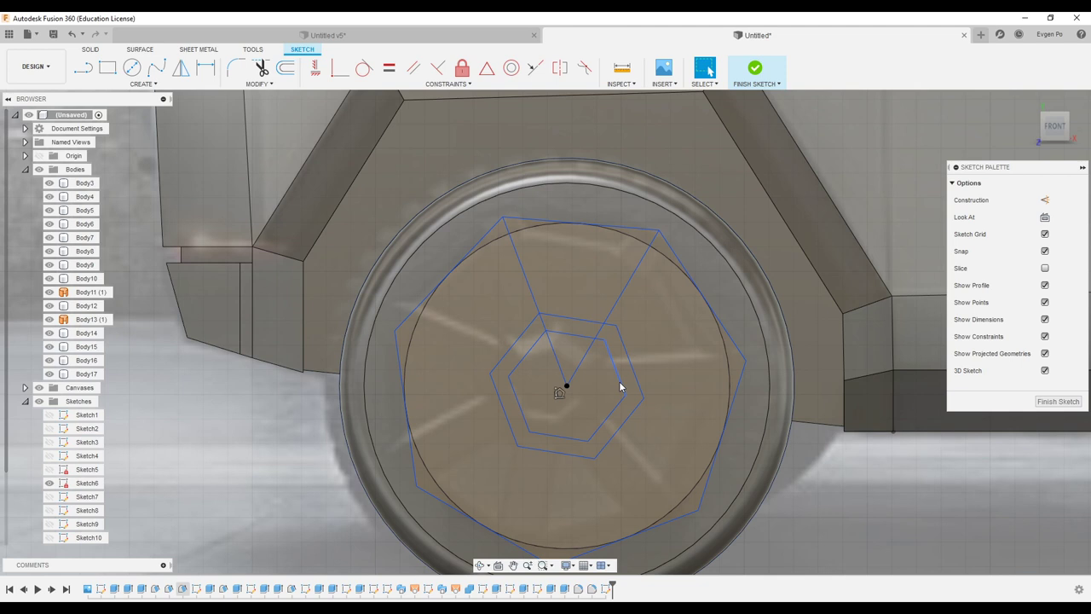
key(ctrl+z)
key(ctrl+z)
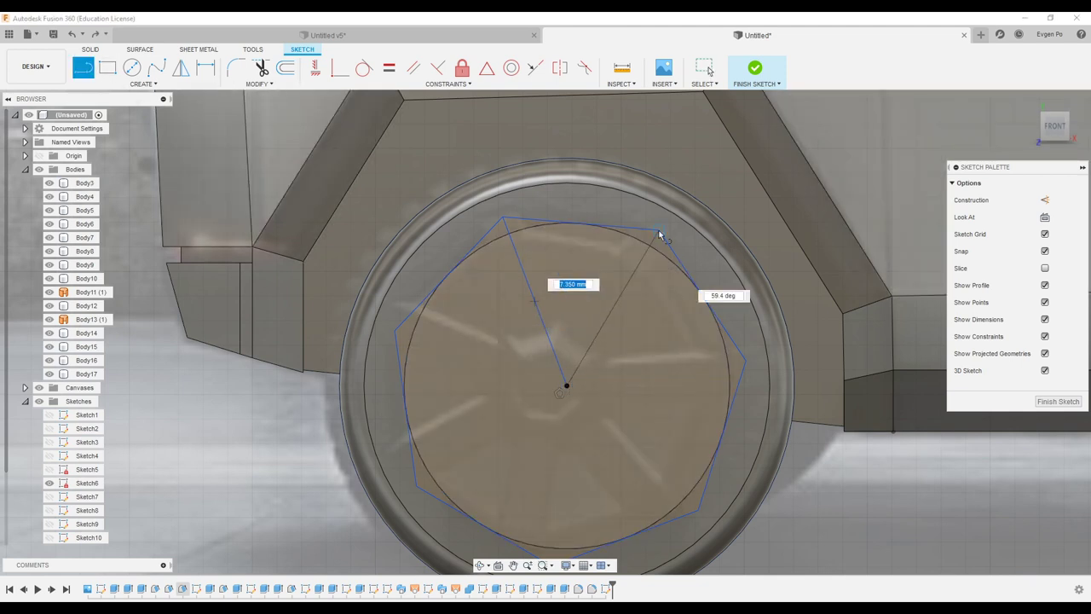
click(145, 83)
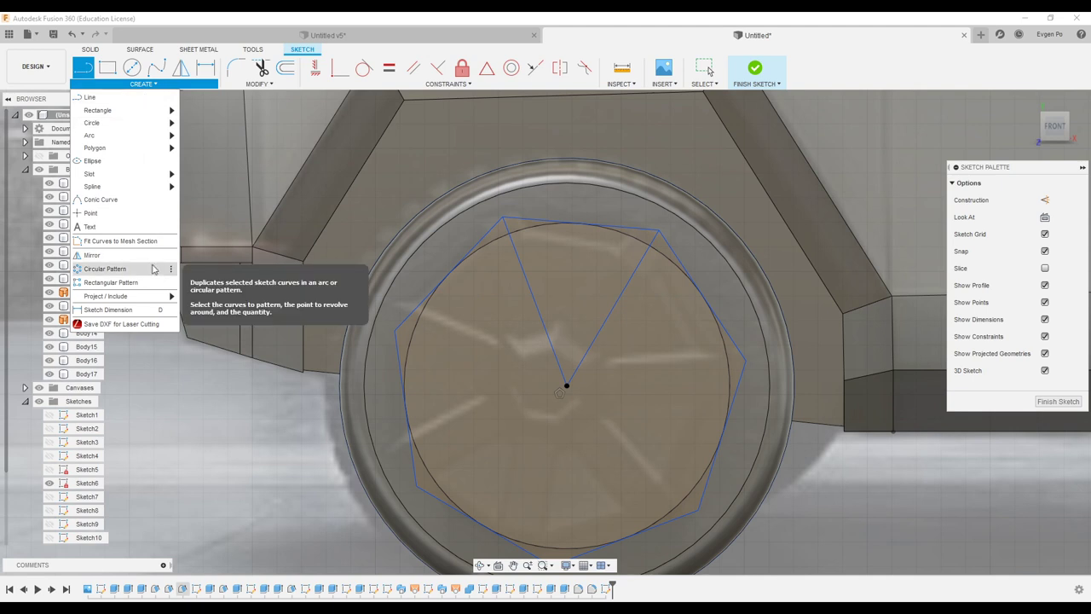
- Add a small hub polygon and offset the spoke line 0.5 mm on both sides
click(220, 150)
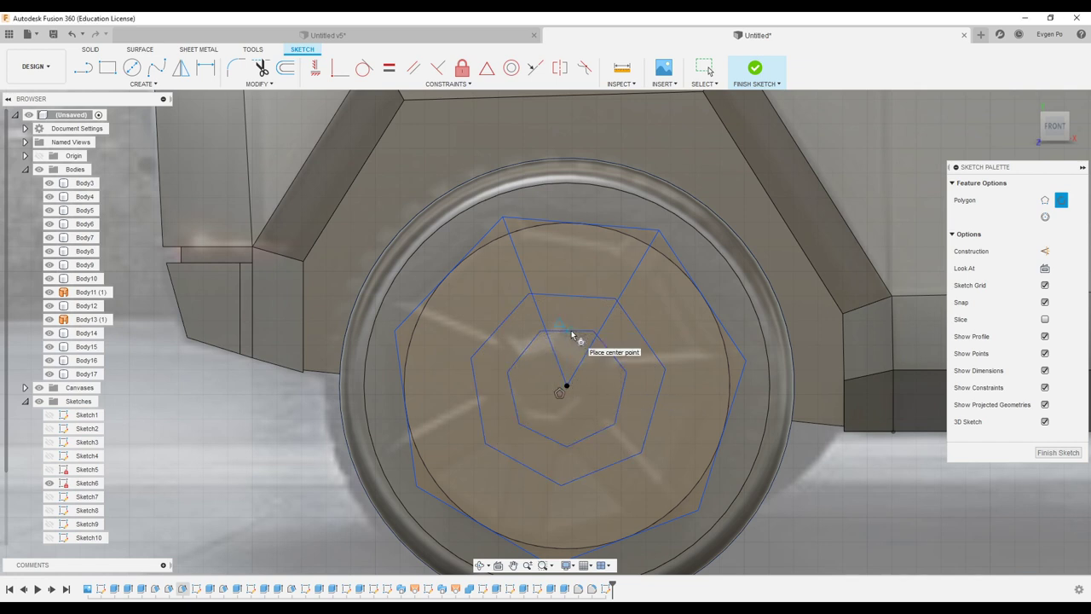
key(Escape)
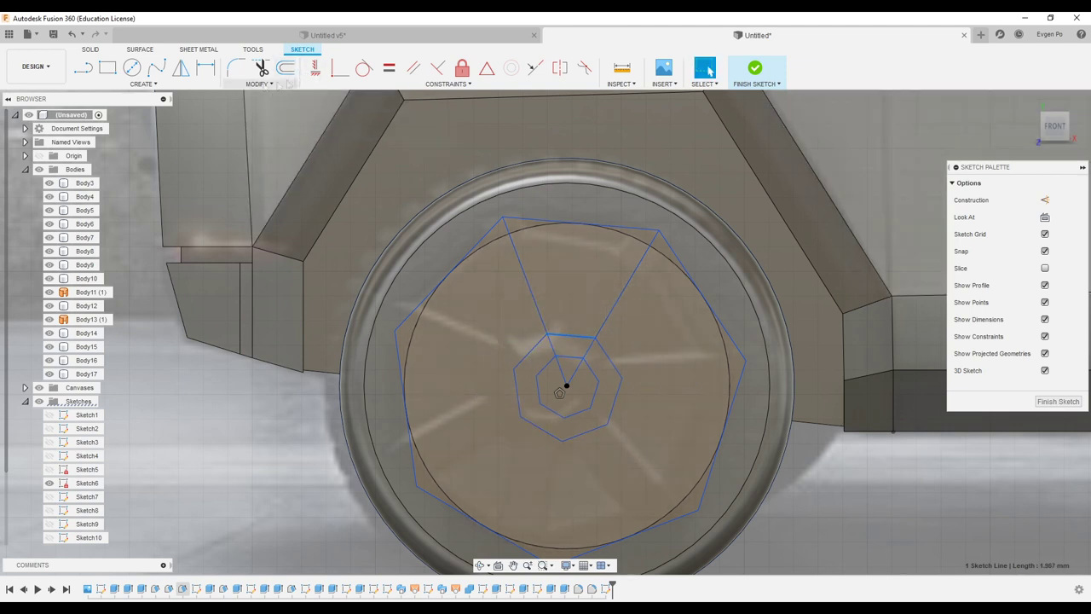
click(284, 72)
text(0.5)
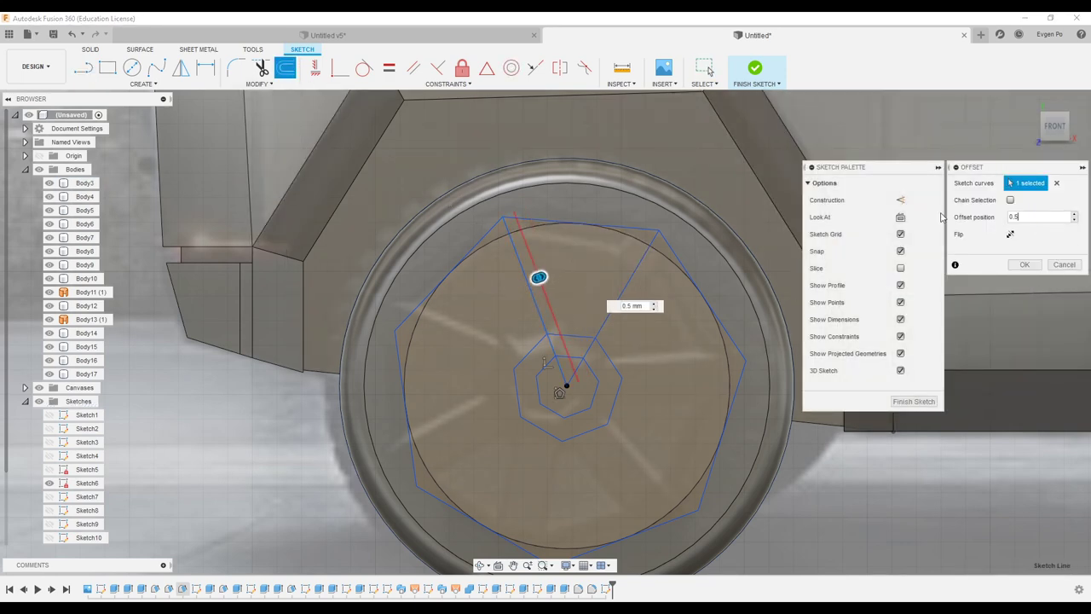
click(1022, 265)
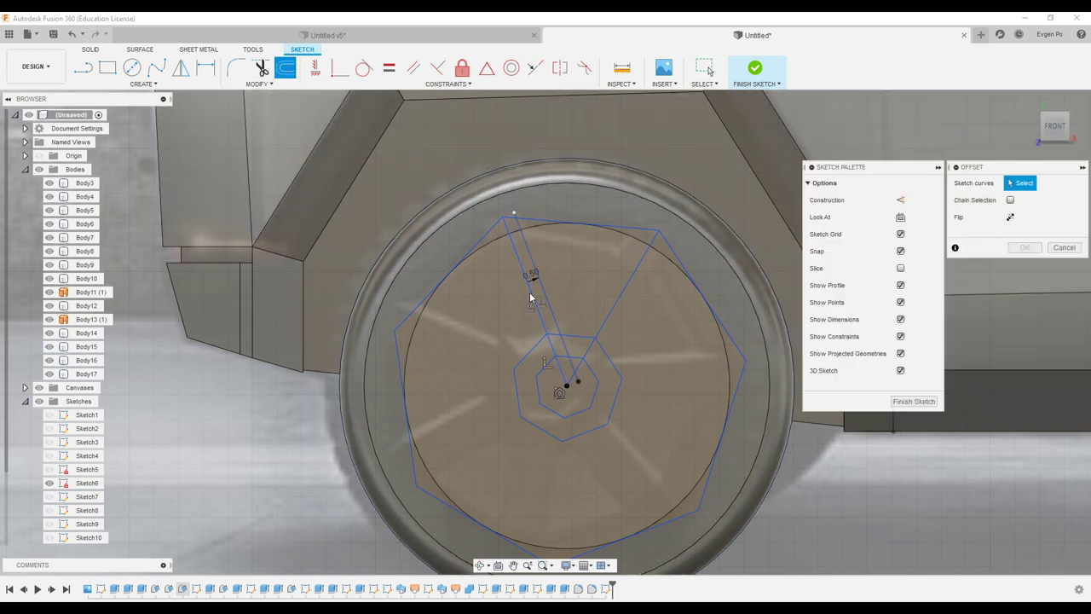
text(-0.5)
key(Return)
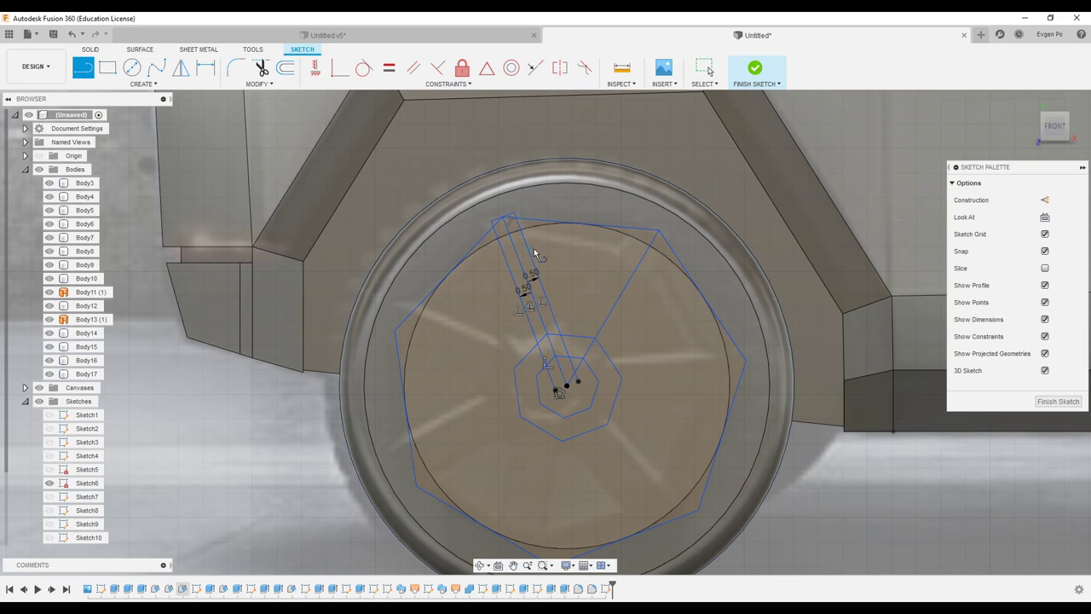
- Offset the top polygon edge -0.5 mm inward
click(285, 67)
drag(633, 202, 624, 245)
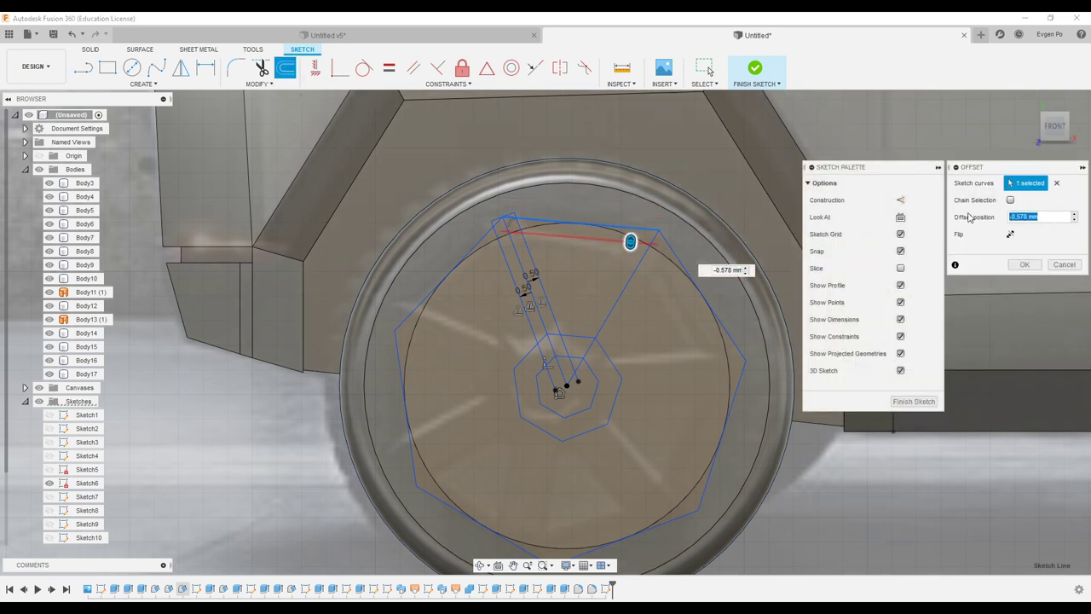
text(-0.5)
key(Return)
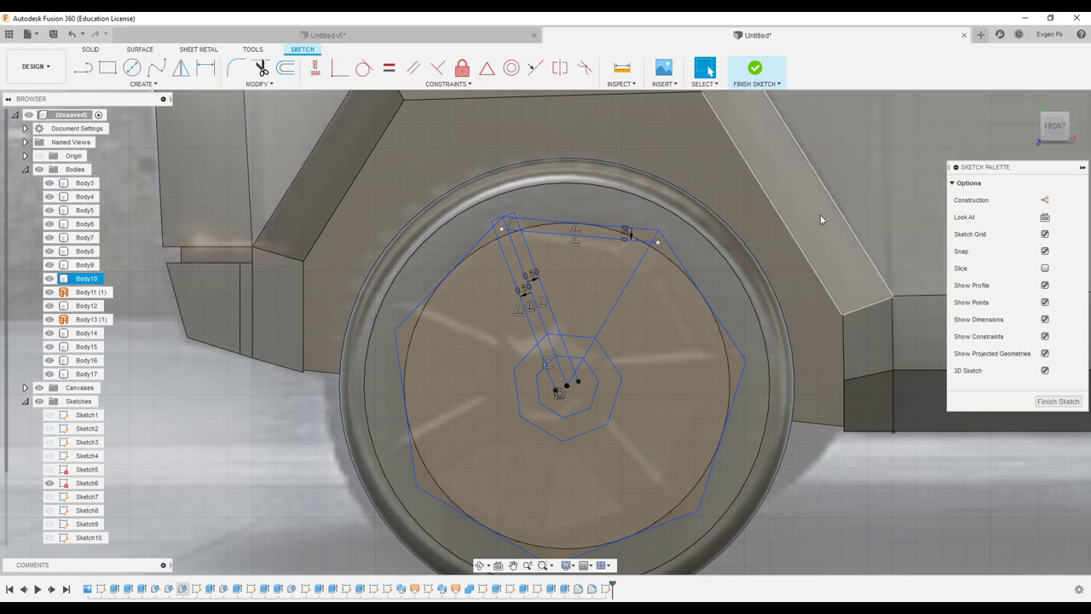
shift+middle_drag(820, 214, 479, 220)
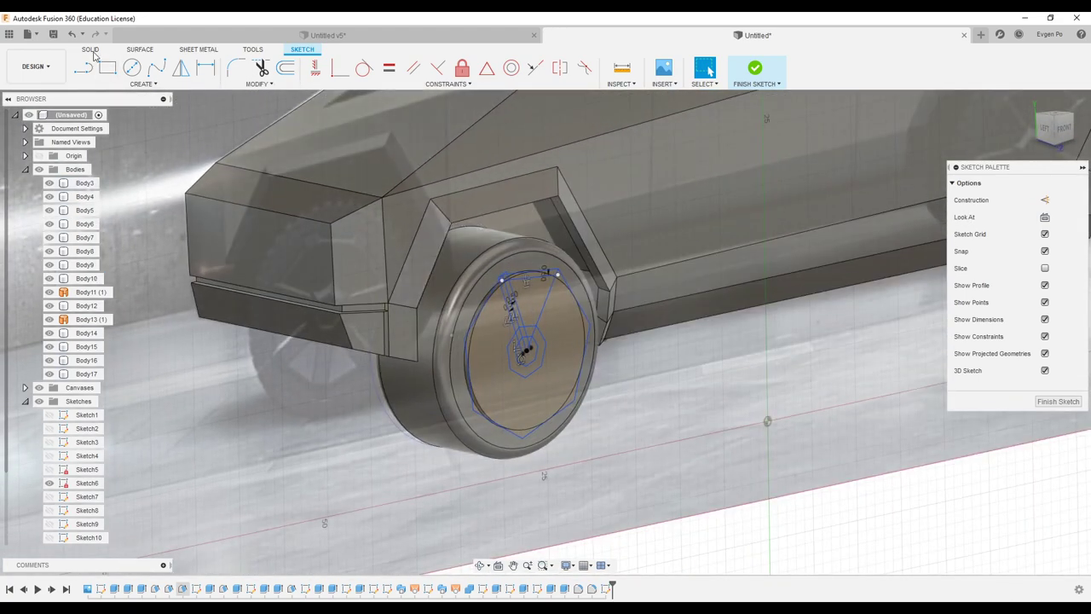
- Extrude the small hub polygon 1 mm as a new nut body
key(e)
scroll(545, 367, up, 5)
click(534, 365)
shift+middle_drag(535, 365, 546, 362)
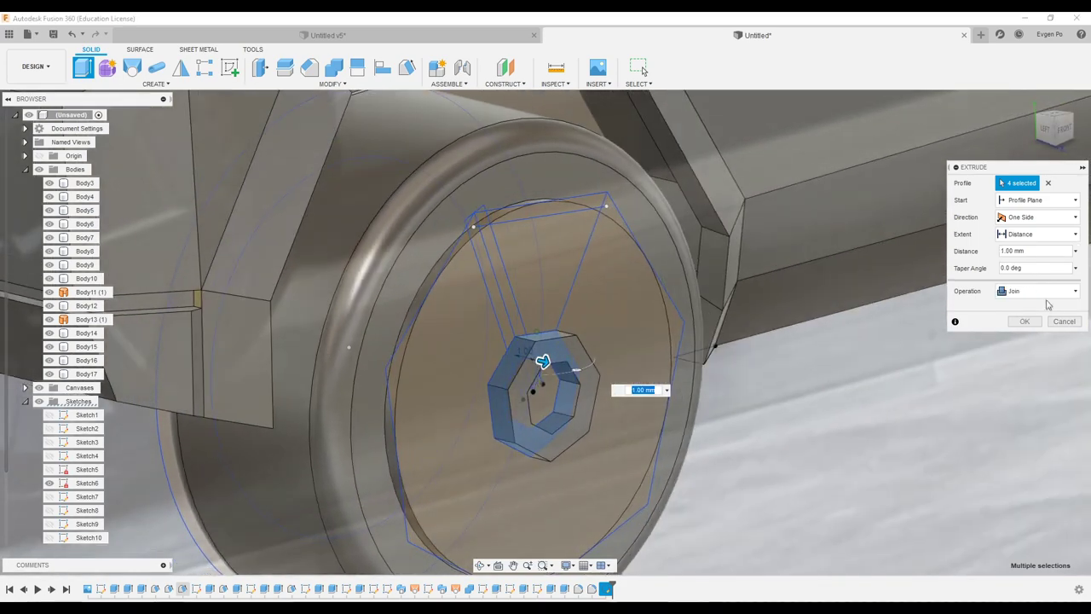
shift+middle_drag(597, 317, 614, 324)
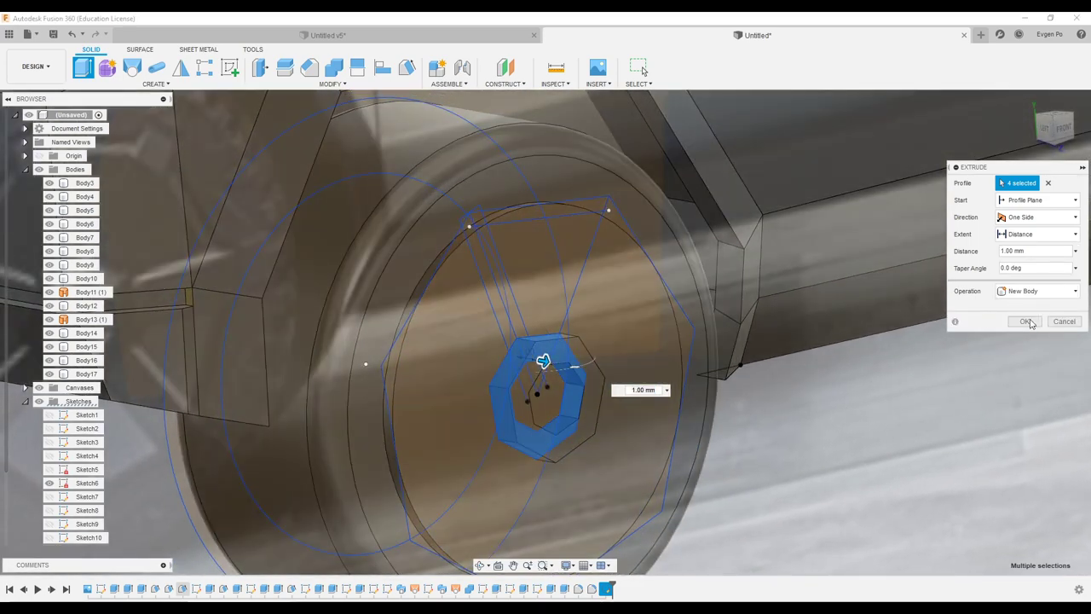
click(1025, 321)
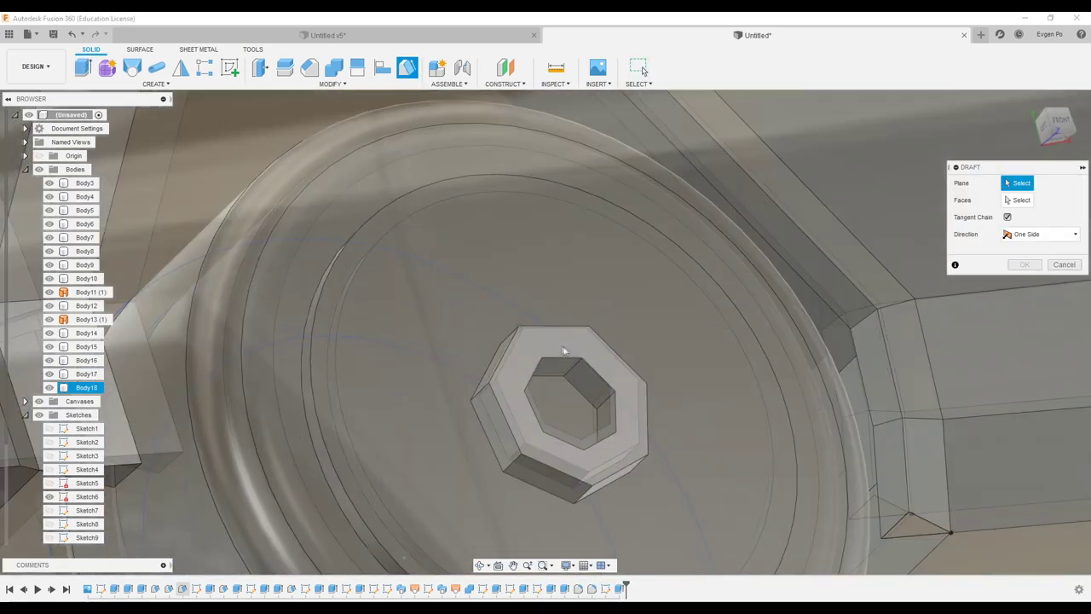
- Select the nut's side faces and apply a first draft to them
click(560, 341)
mouse_move(560, 341)
shift+middle_down()
mouse_move(588, 384)
mouse_move(545, 358)
mouse_move(534, 471)
mouse_move(563, 401)
mouse_move(597, 358)
shift+middle_up()
click(589, 383)
click(588, 384)
click(535, 471)
click(597, 358)
drag(597, 358, 607, 348)
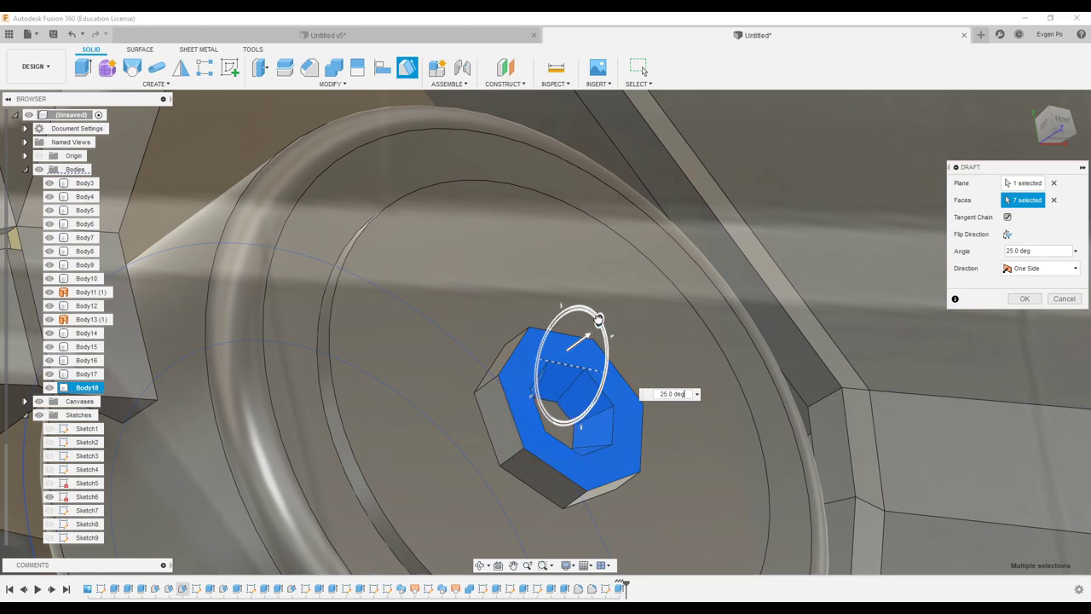
mouse_move(592, 315)
shift+middle_down()
mouse_move(472, 315)
mouse_move(546, 393)
mouse_move(531, 436)
mouse_move(607, 409)
mouse_move(619, 316)
mouse_move(602, 279)
mouse_move(577, 282)
shift+middle_up()
key(Return)
click(531, 436)
click(607, 408)
shift+middle_drag(497, 287, 421, 139)
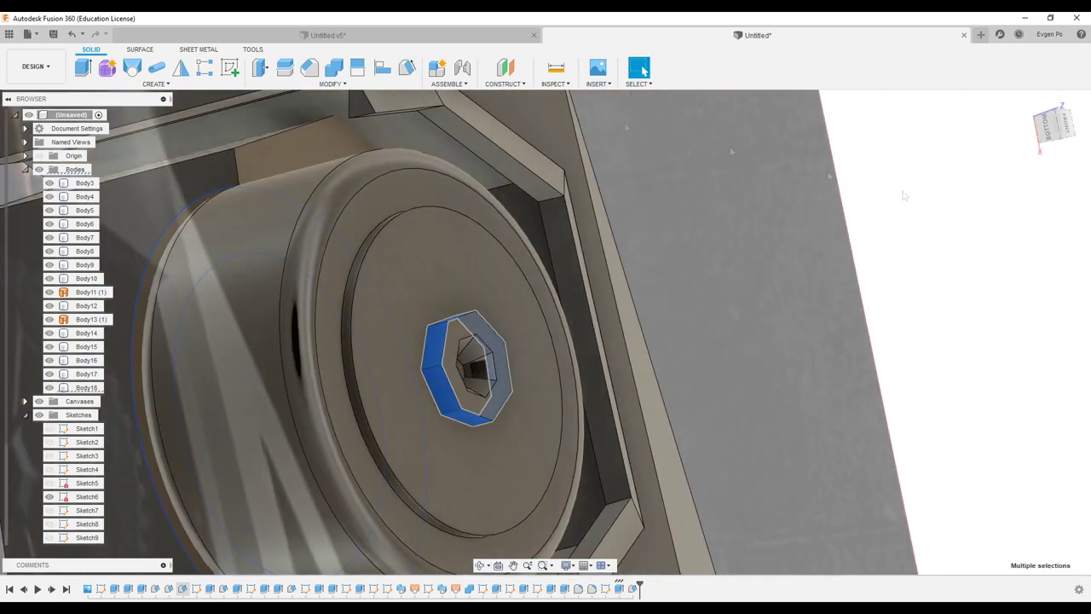
- Redo the draft on the nut's side faces from its base plane at 45°
click(407, 66)
click(495, 388)
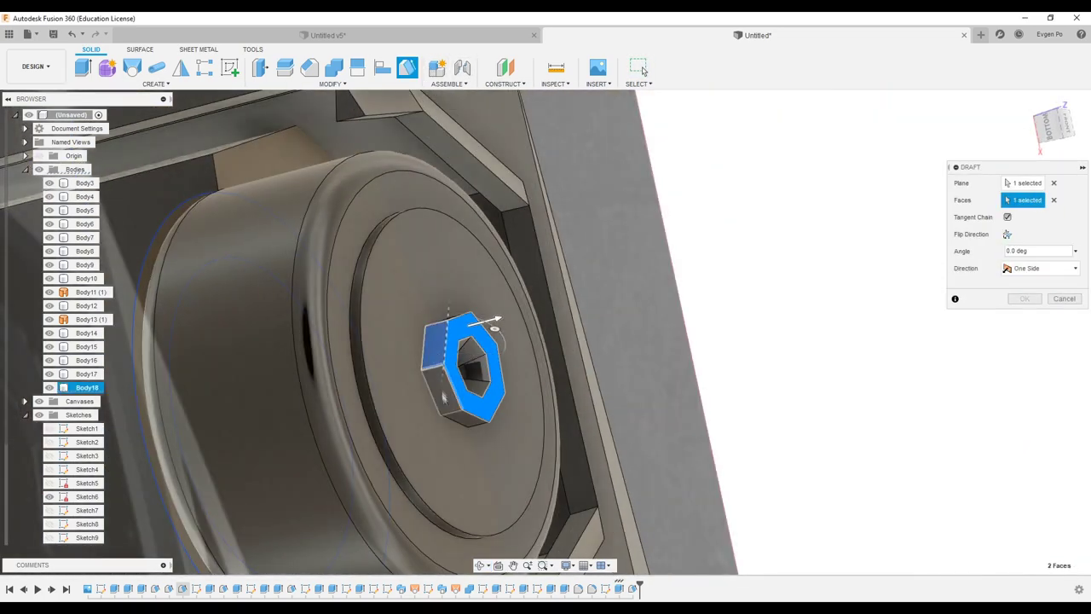
mouse_move(500, 391)
shift+middle_down()
mouse_move(478, 341)
mouse_move(482, 380)
mouse_move(488, 357)
shift+middle_up()
click(473, 307)
click(481, 378)
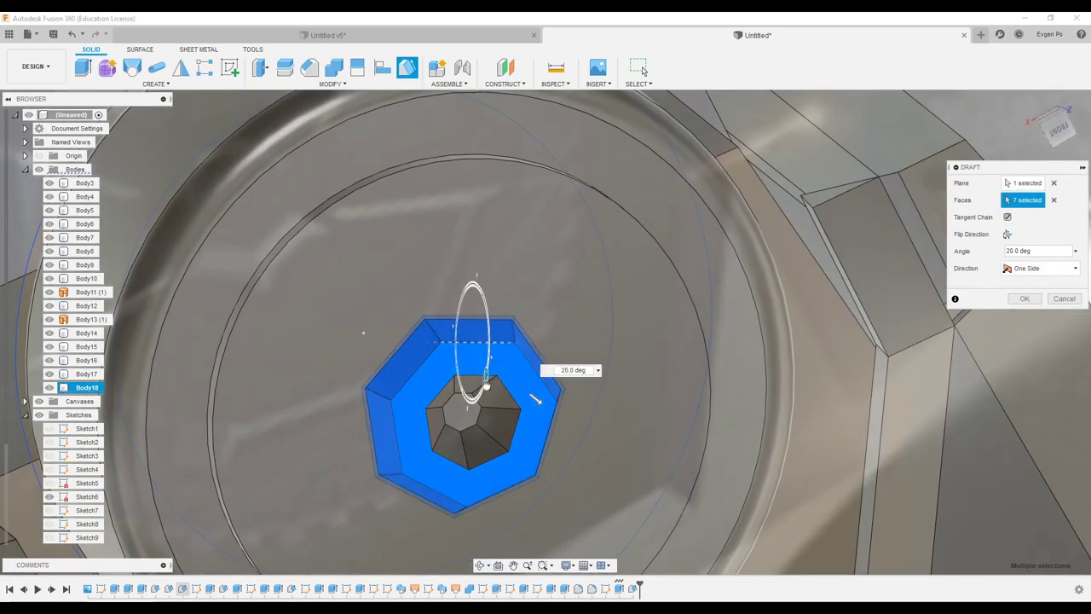
text(45)
mouse_move(487, 388)
shift+middle_down()
mouse_move(532, 322)
mouse_move(512, 358)
shift+middle_up()
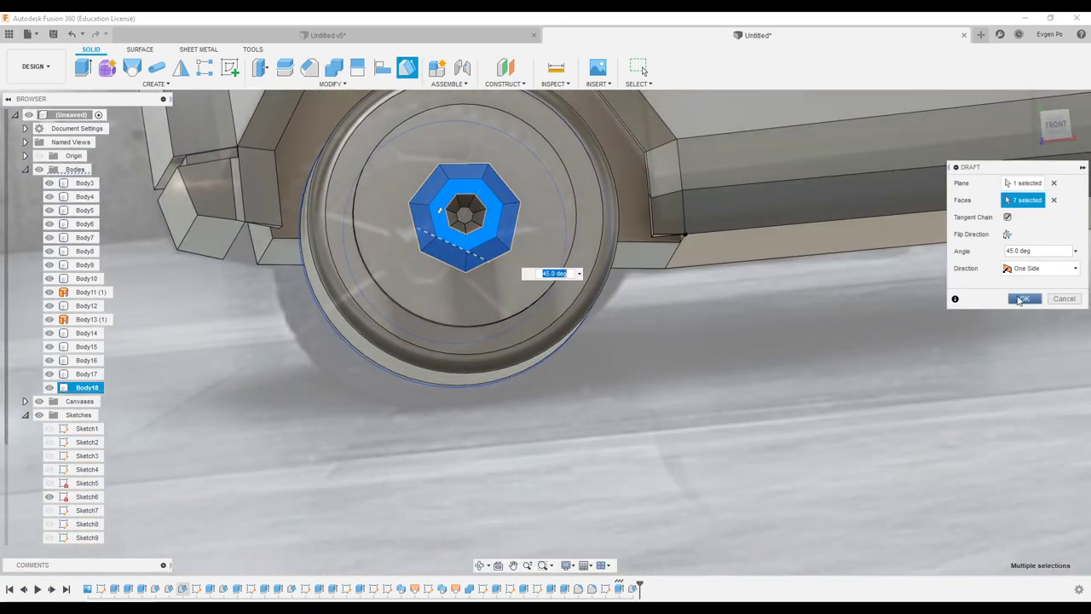
click(1021, 300)
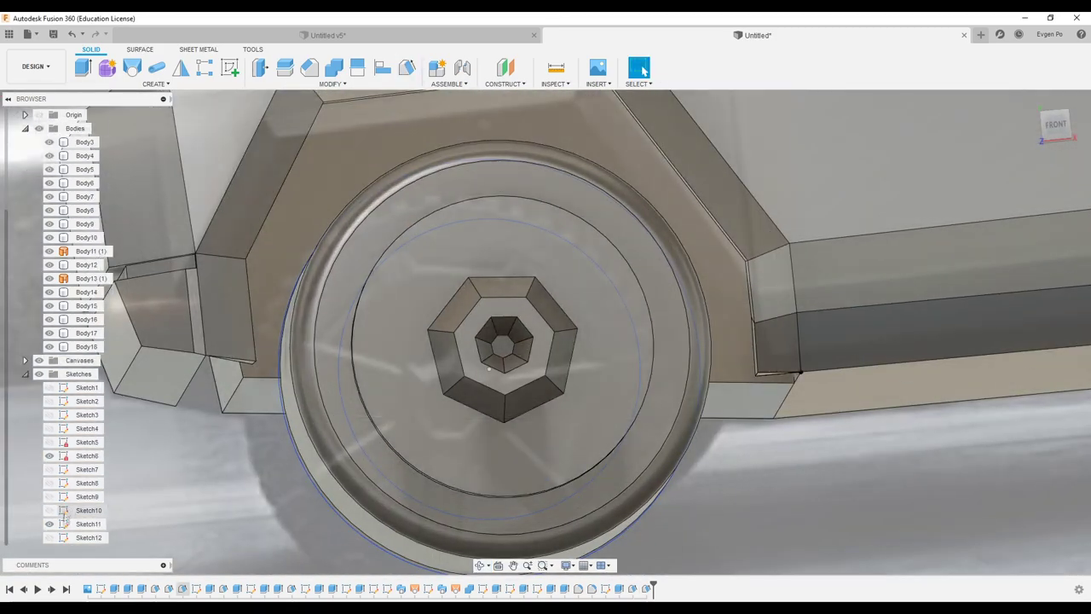
- Select the three spoke strip profiles and extrude them 0.6 mm
key(e)
scroll(460, 313, up, 5)
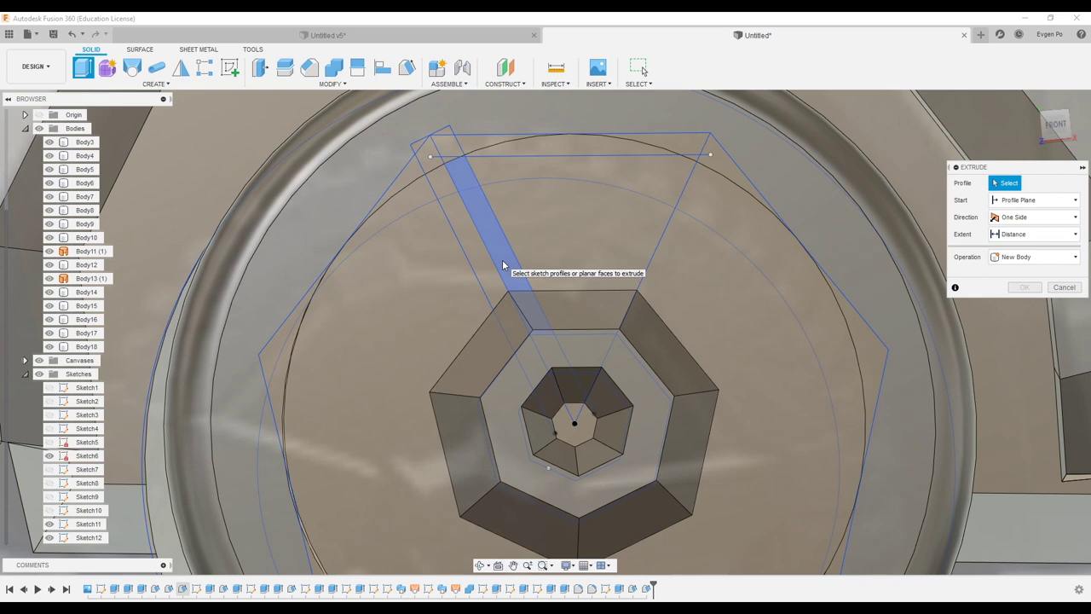
click(500, 268)
click(497, 293)
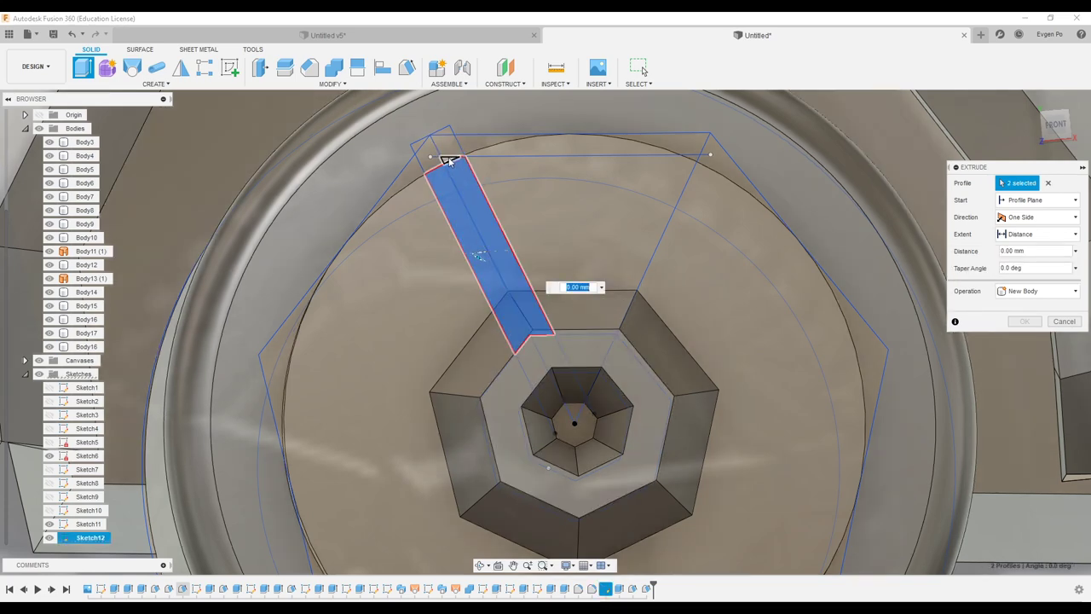
scroll(425, 147, down, 3)
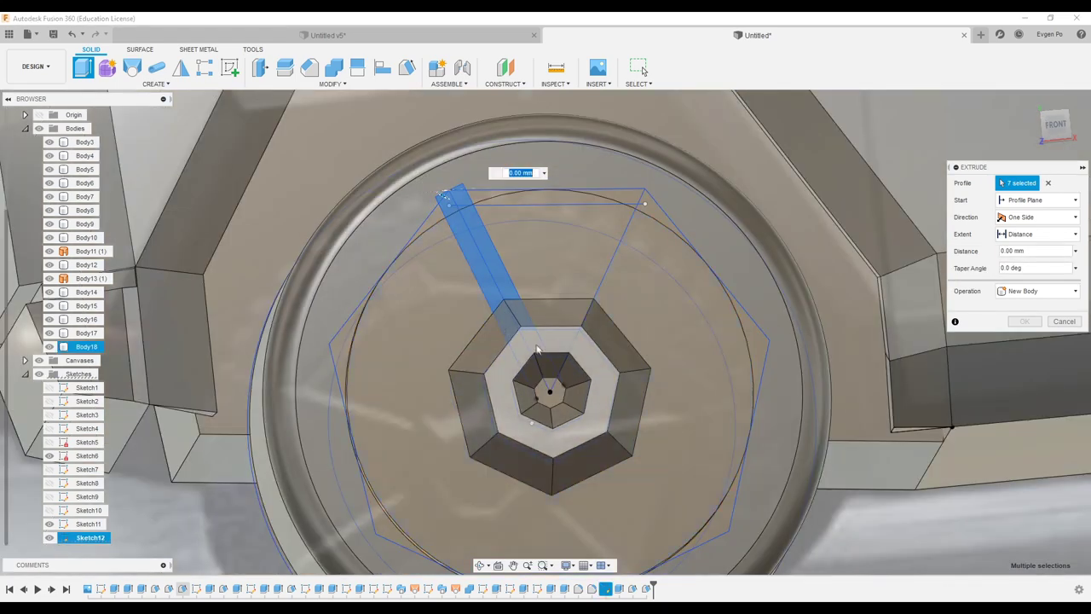
click(523, 354)
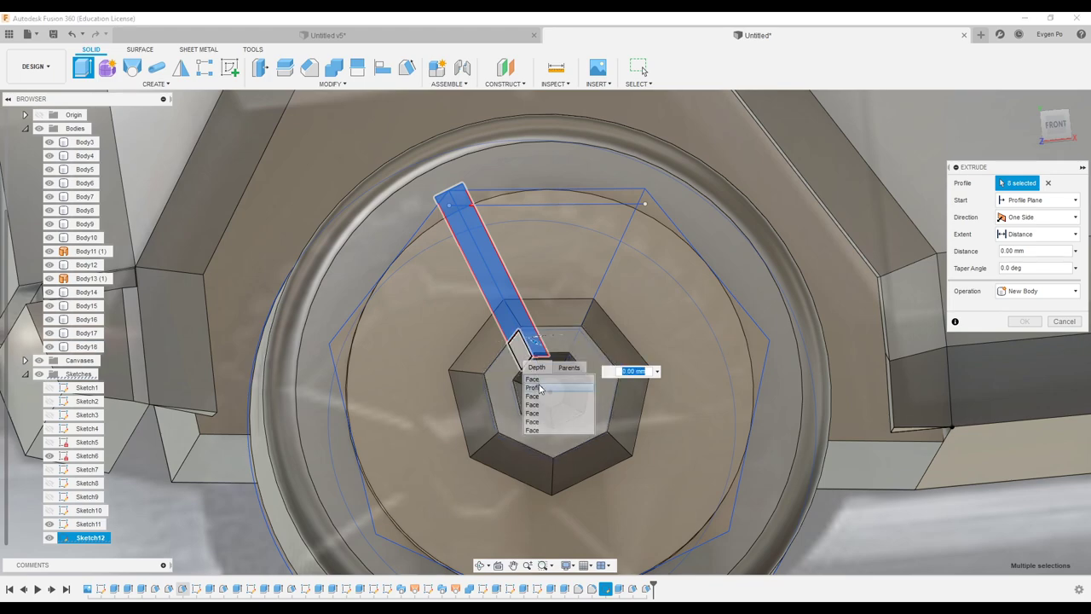
shift+middle_drag(523, 354, 575, 347)
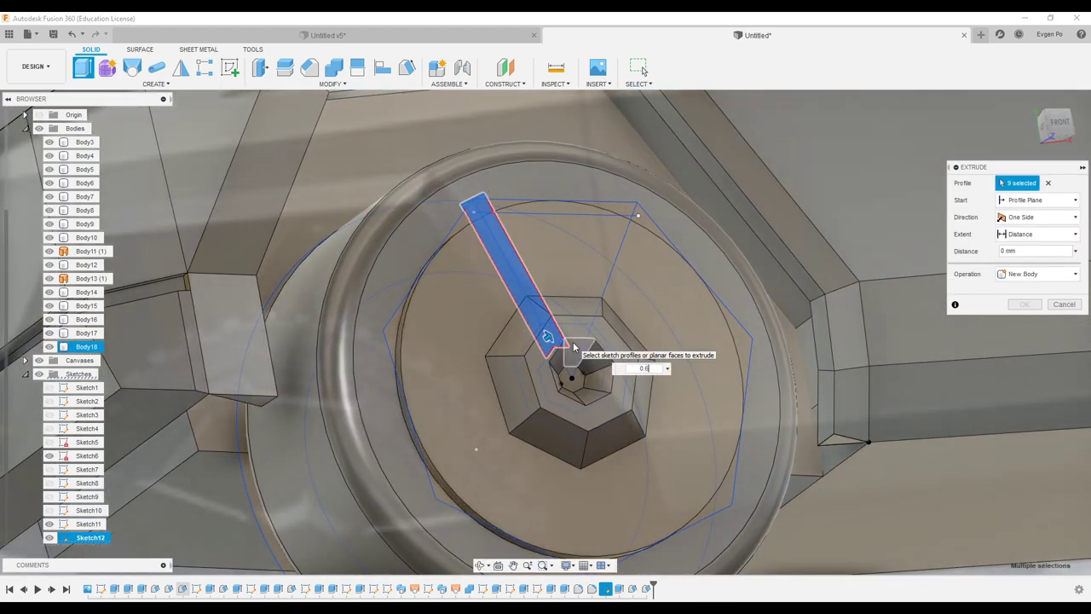
key(Return)
- Make the spoke extrusion a New Body, Body19, and inspect it
scroll(563, 358, up, 5)
scroll(475, 207, up, 5)
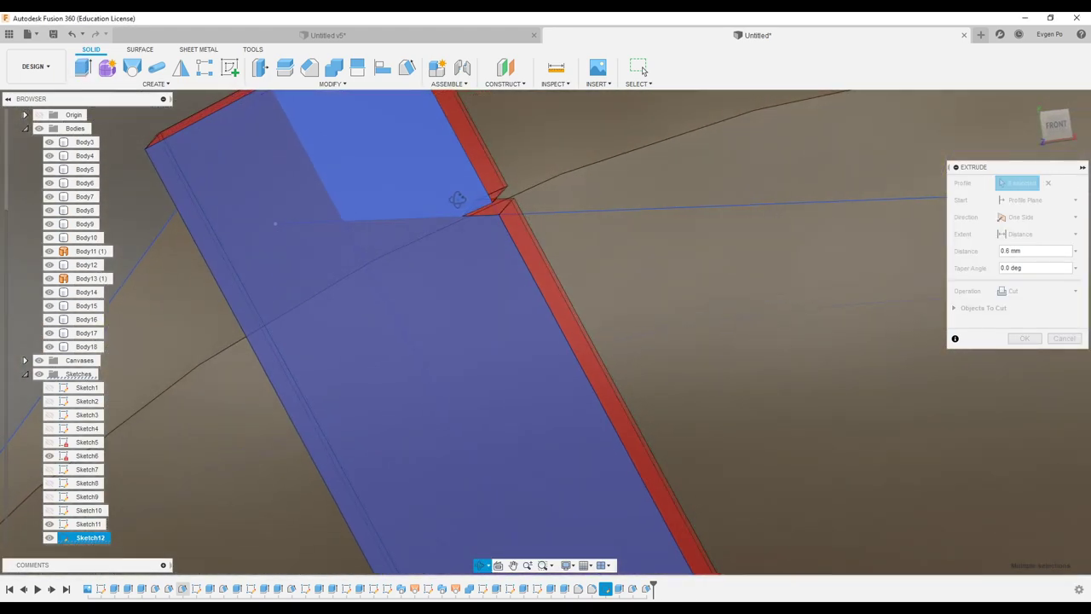
shift+middle_drag(459, 198, 491, 208)
click(1039, 291)
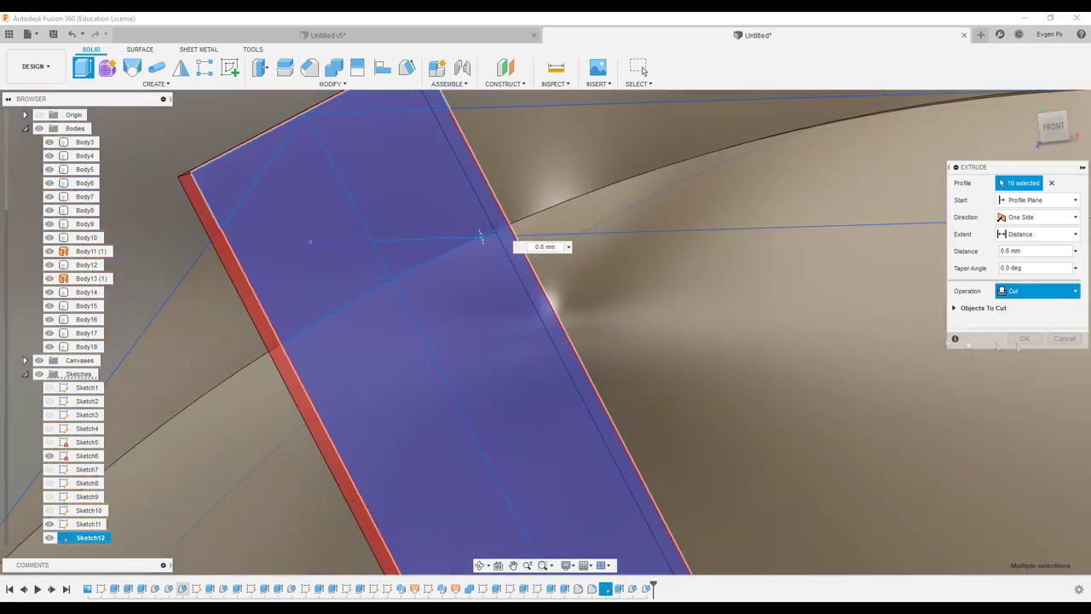
click(1029, 349)
scroll(545, 324, down, 10)
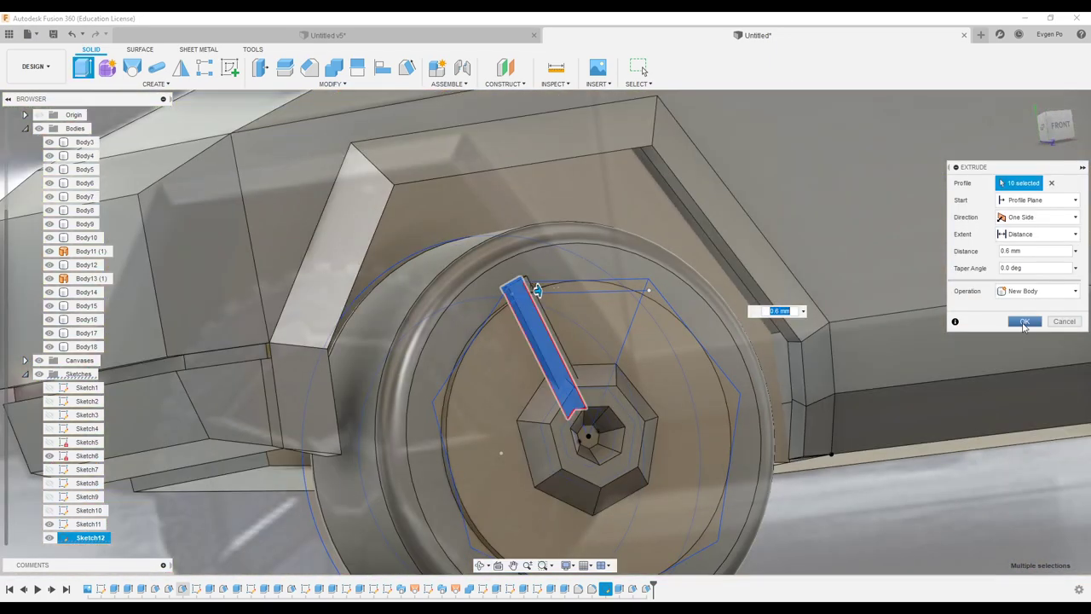
click(1024, 321)
scroll(487, 322, down, 3)
shift+middle_drag(487, 322, 546, 358)
scroll(567, 406, up, 8)
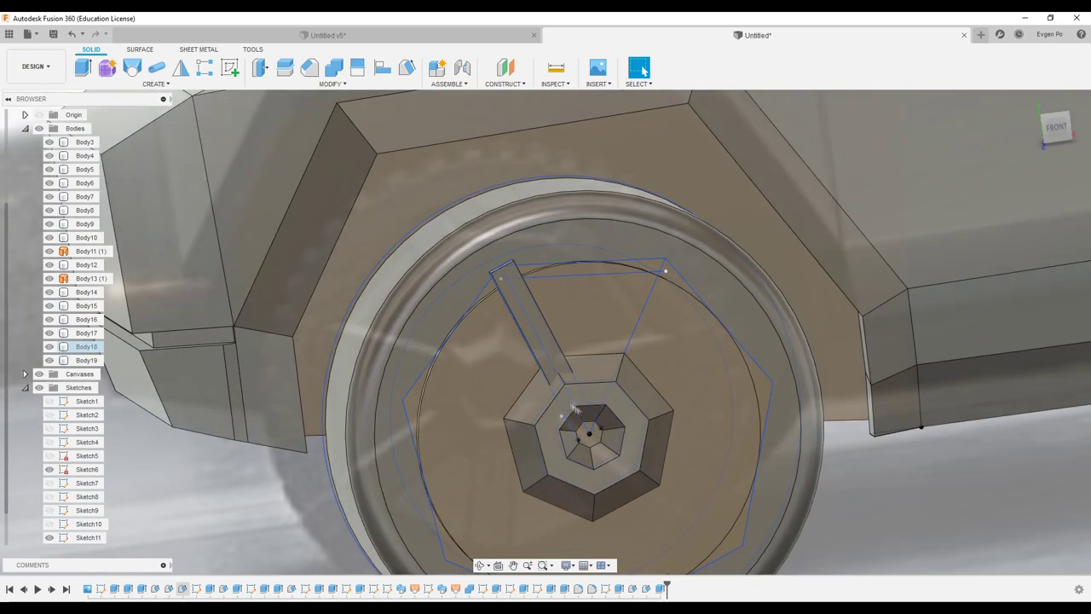
scroll(568, 406, down, 2)
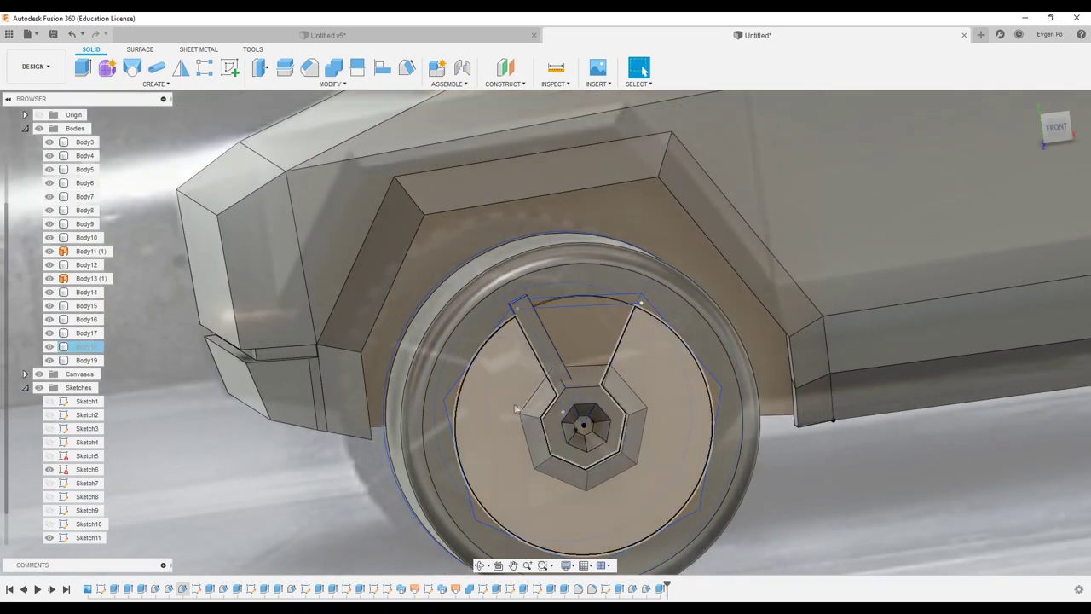
scroll(520, 397, up, 4)
scroll(519, 394, down, 2)
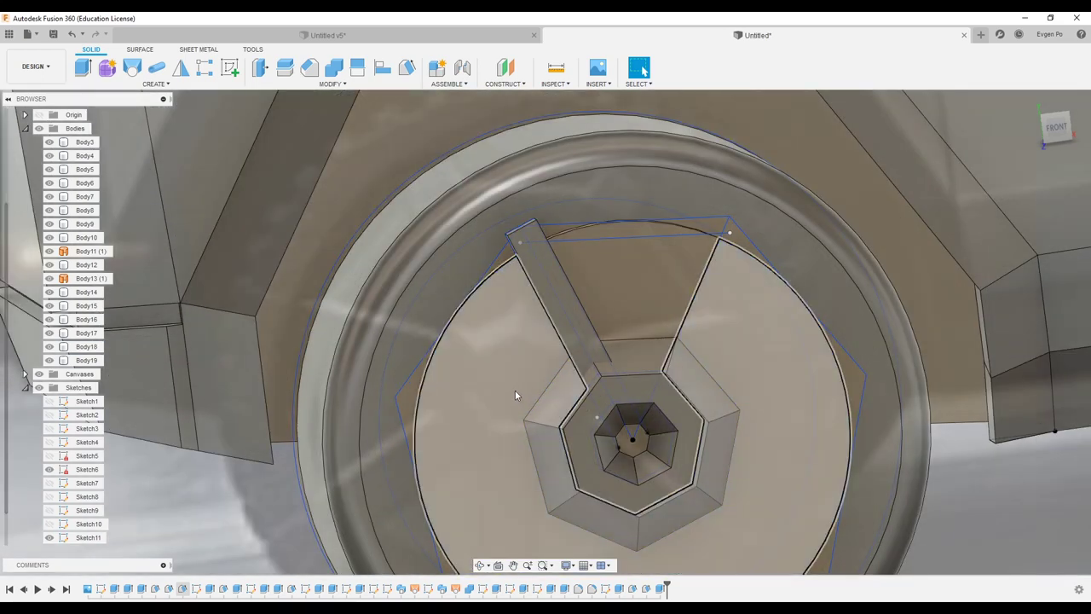
- Undo the spoke extrusion and orbit around the wheel hub
key(ctrl+z)
shift+middle_drag(510, 364, 493, 329)
scroll(495, 332, down, 2)
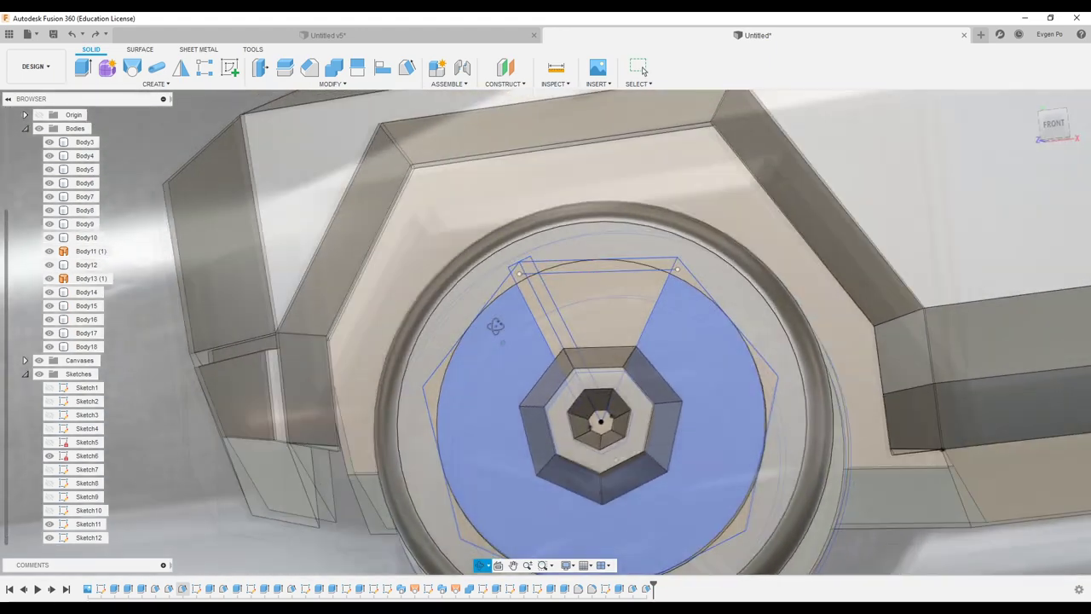
scroll(496, 335, up, 1)
scroll(498, 339, up, 1)
shift+middle_drag(498, 339, 511, 332)
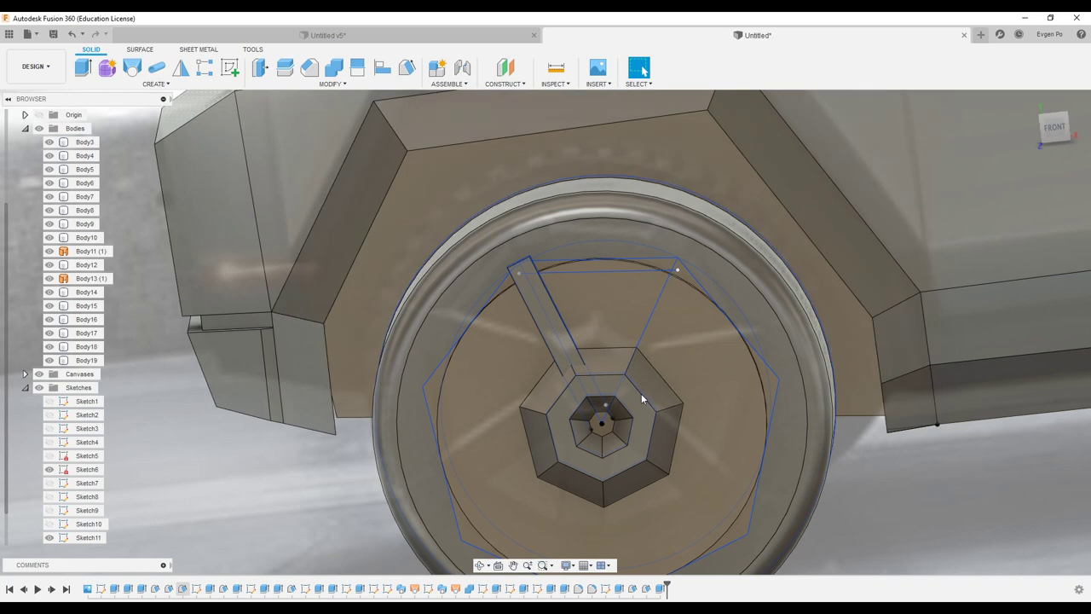
- Offset the hub's octagonal ring face by 0.6 mm
click(641, 398)
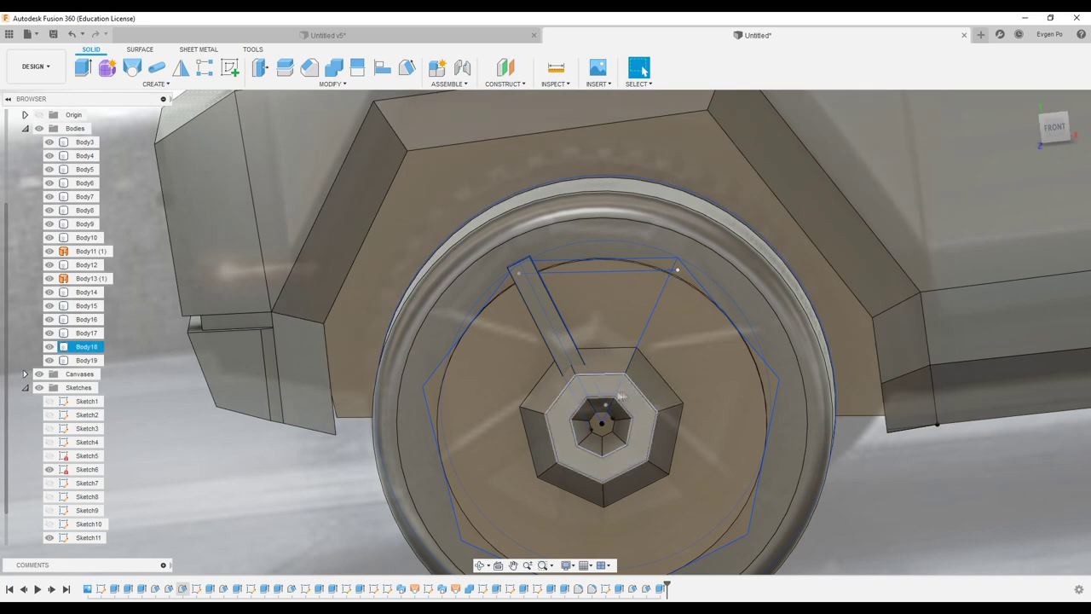
scroll(579, 456, up, 2)
scroll(540, 384, up, 3)
click(539, 384)
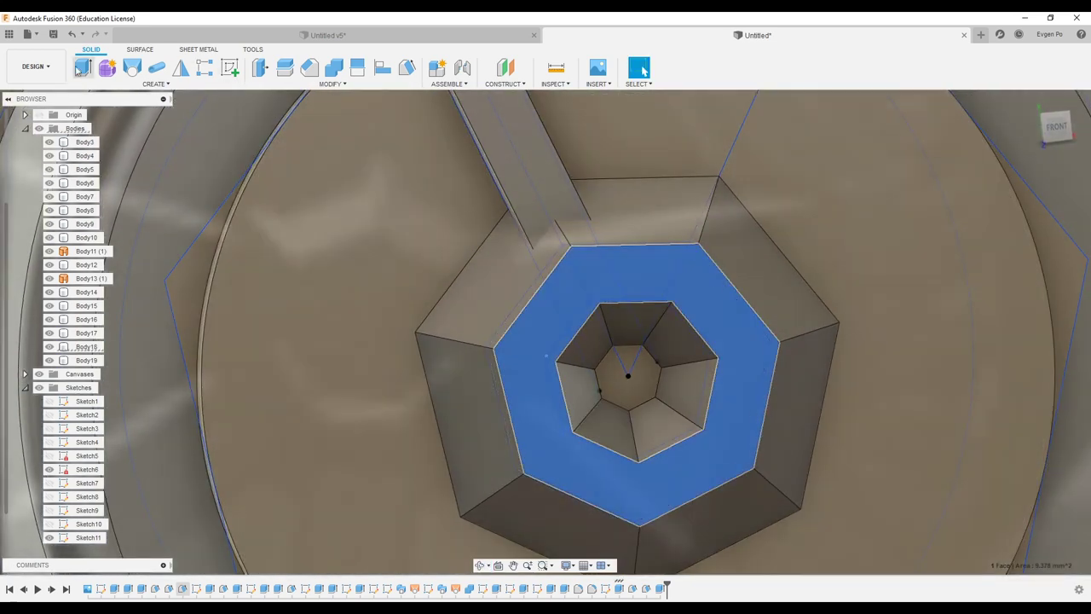
click(260, 69)
shift+middle_drag(526, 155, 659, 275)
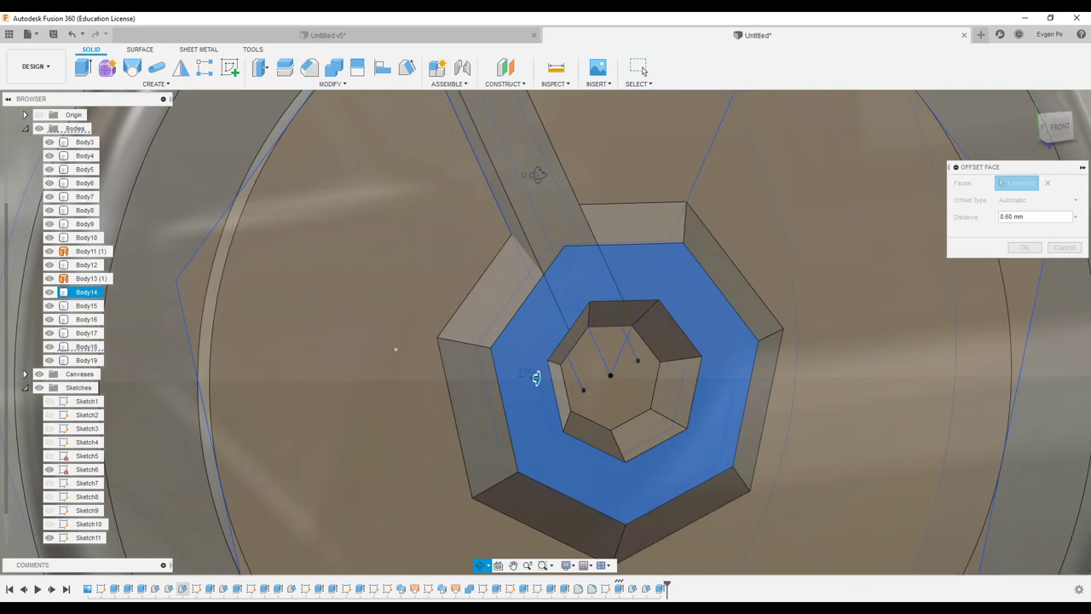
key(Escape)
scroll(659, 275, down, 5)
click(154, 84)
mouse_move(94, 344)
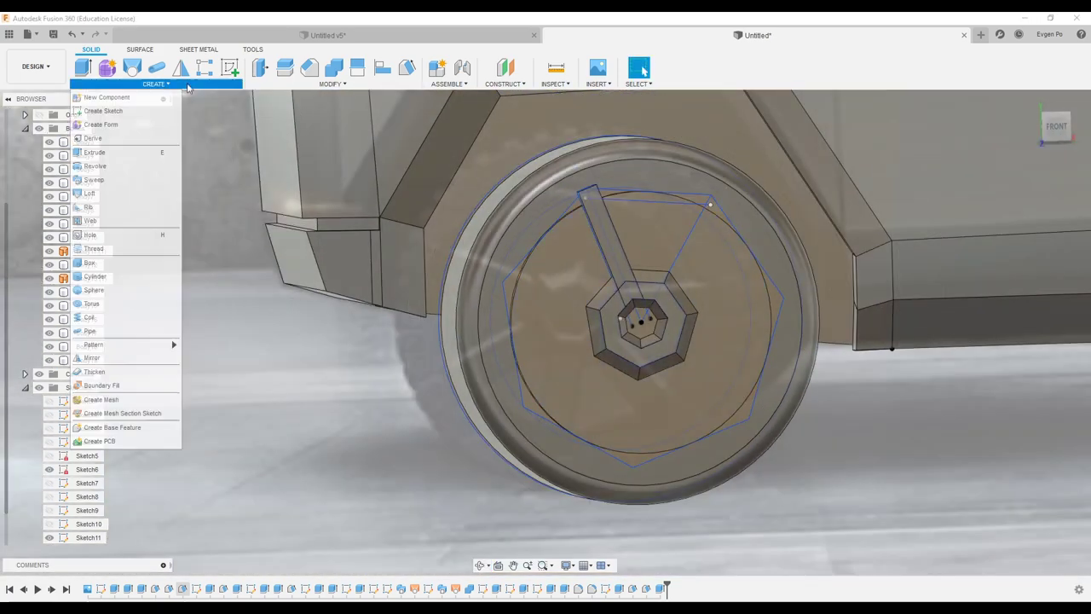
- Circular-pattern the spoke body seven times around the hub centre
click(194, 361)
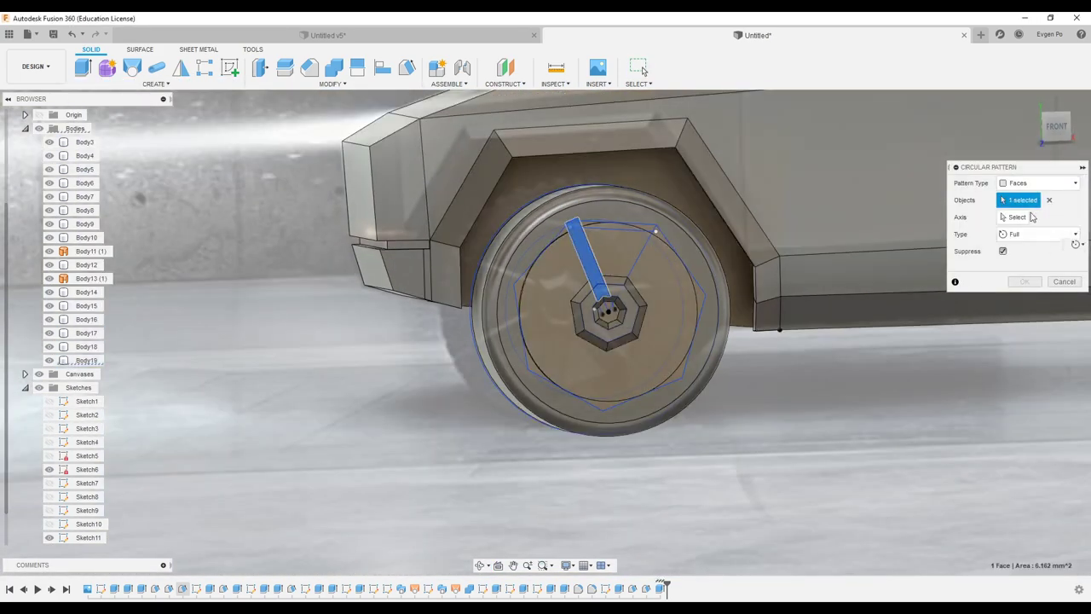
click(1026, 213)
scroll(478, 348, up, 3)
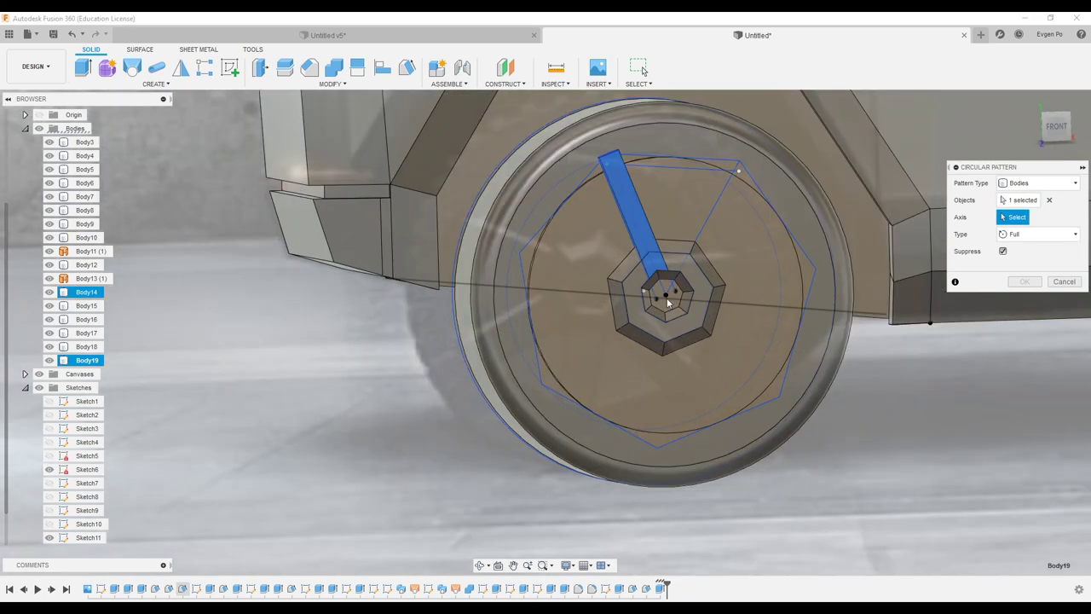
click(764, 369)
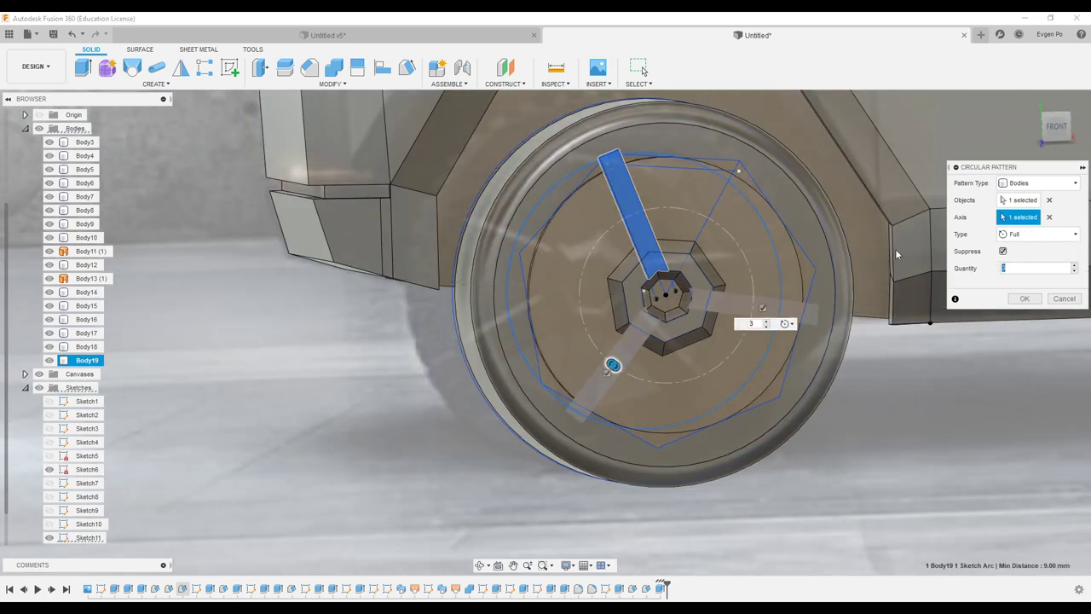
text(7)
click(1025, 299)
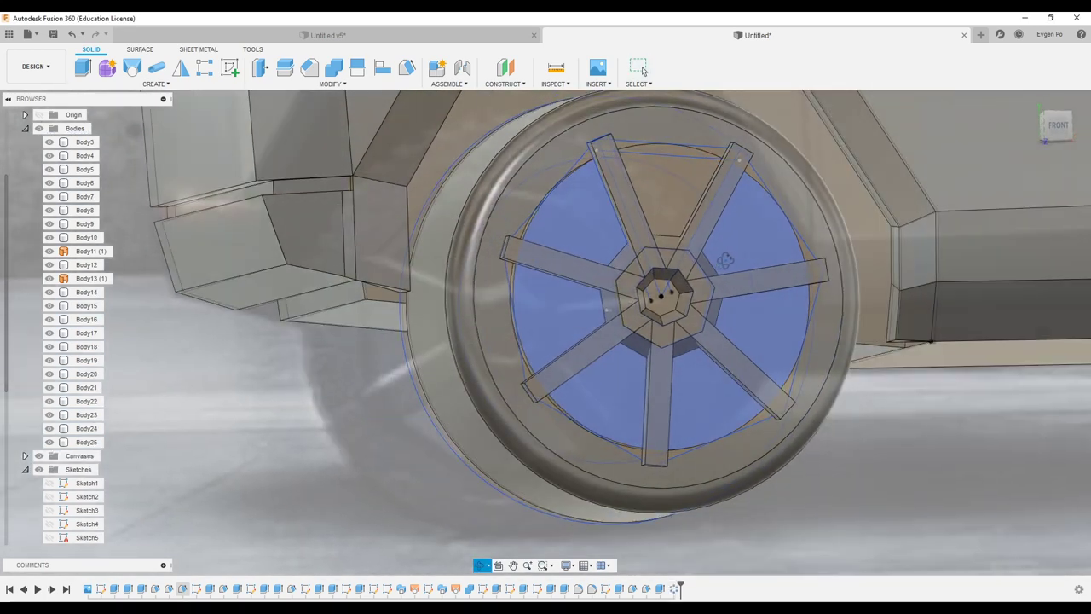
- Join the hub with five of the patterned spokes
click(334, 69)
click(661, 294)
click(738, 162)
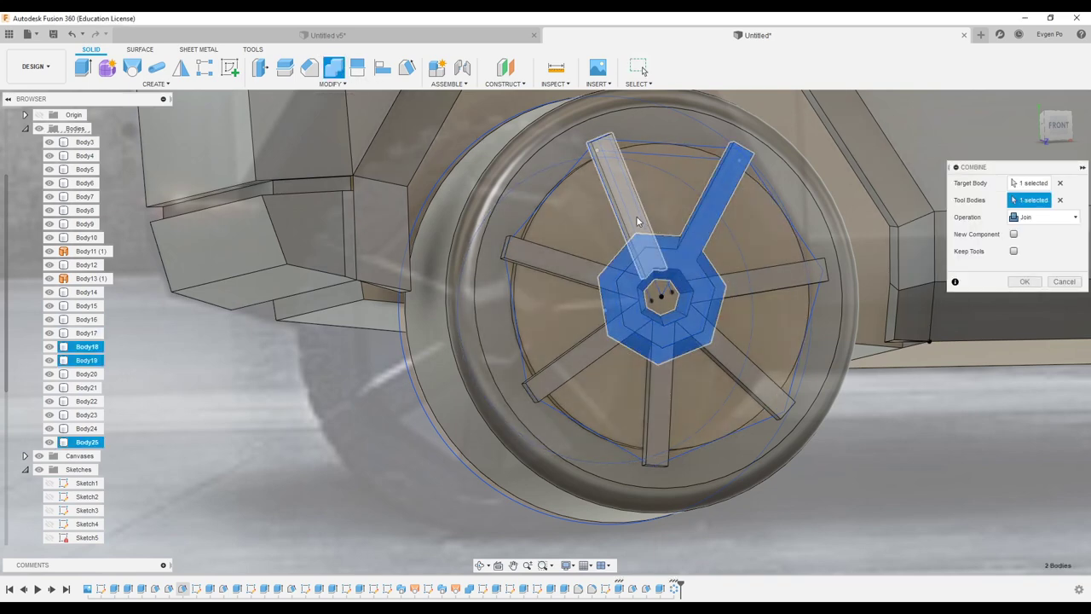
click(607, 154)
click(516, 252)
click(537, 388)
click(746, 384)
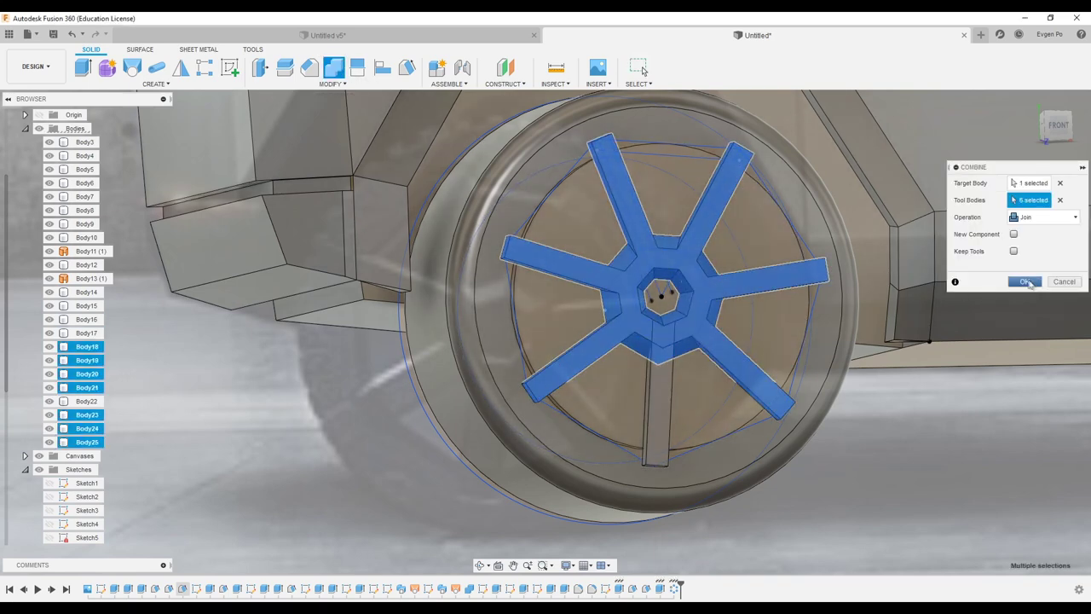
click(1026, 281)
shift+middle_drag(682, 367, 665, 365)
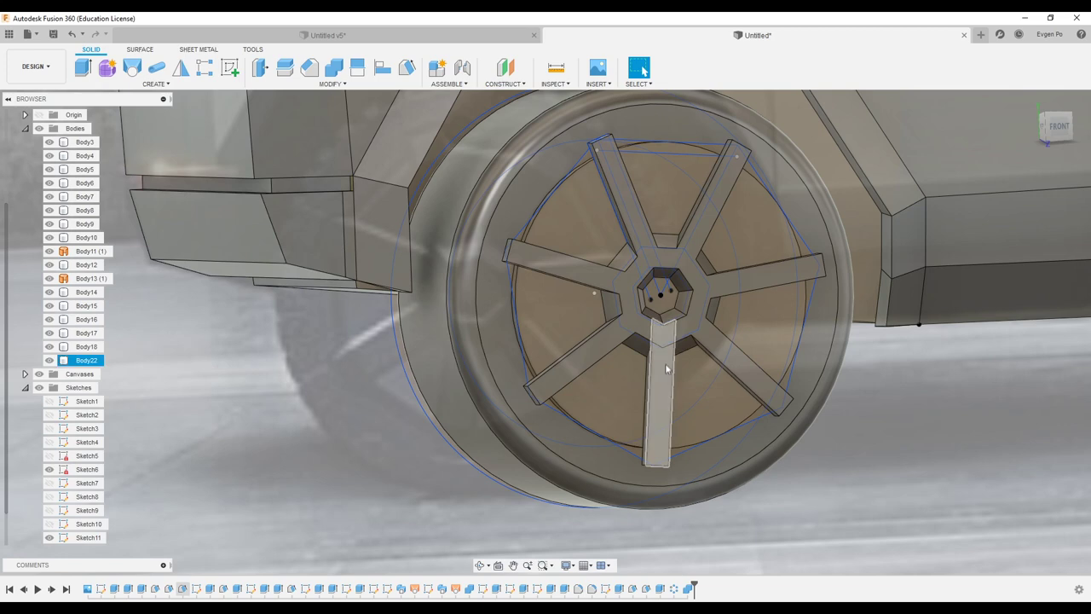
- Join the remaining bottom spoke into the wheel, then cancel a fillet attempt
click(338, 71)
click(659, 410)
click(652, 299)
click(1026, 281)
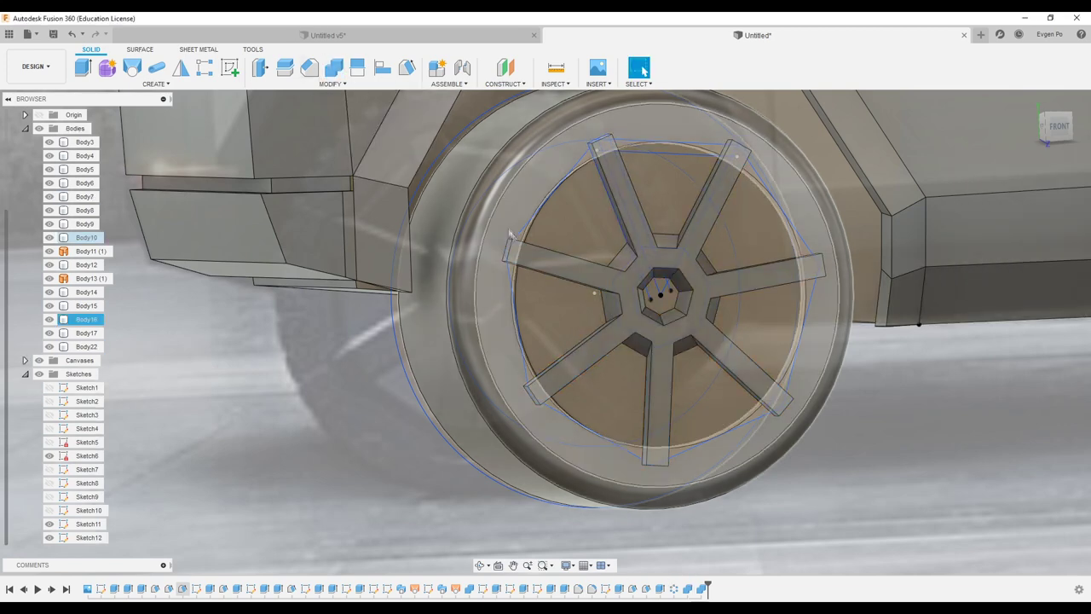
click(627, 290)
key(f)
text(0.3)
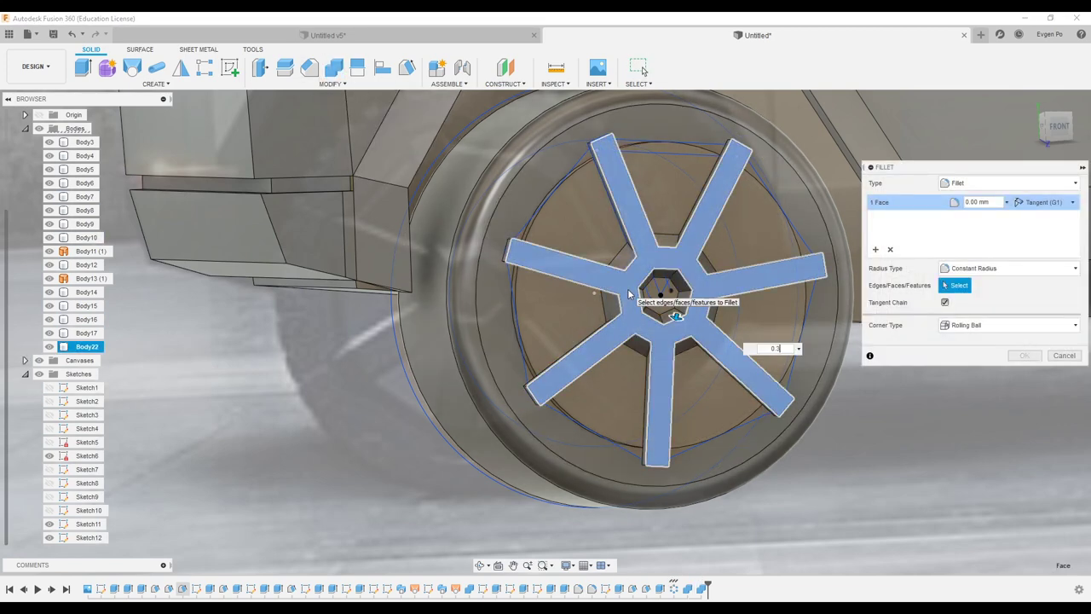
click(1064, 355)
mouse_move(714, 295)
shift+middle_down()
mouse_move(692, 275)
mouse_move(682, 192)
shift+middle_up()
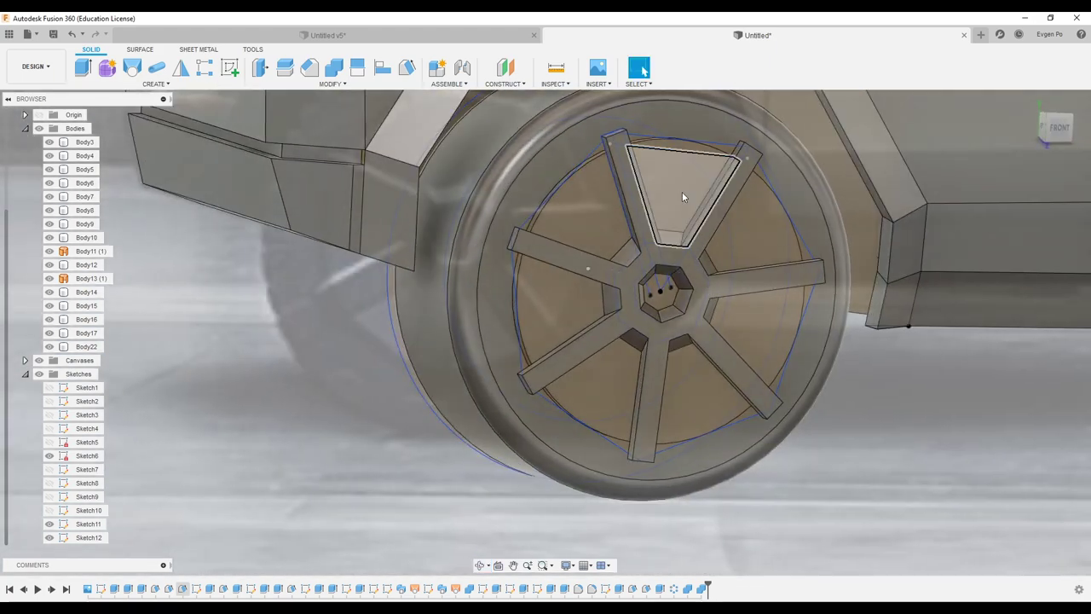
- Try extruding the triangle between two spokes, cancel, and reopen Sketch12 for editing
click(682, 192)
key(e)
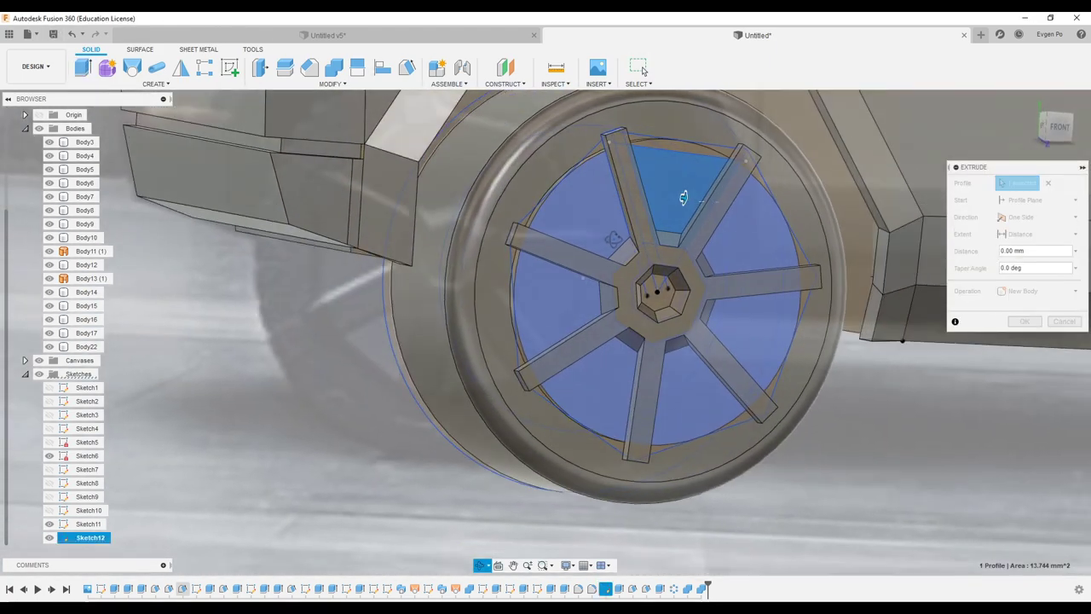
scroll(689, 182, up, 5)
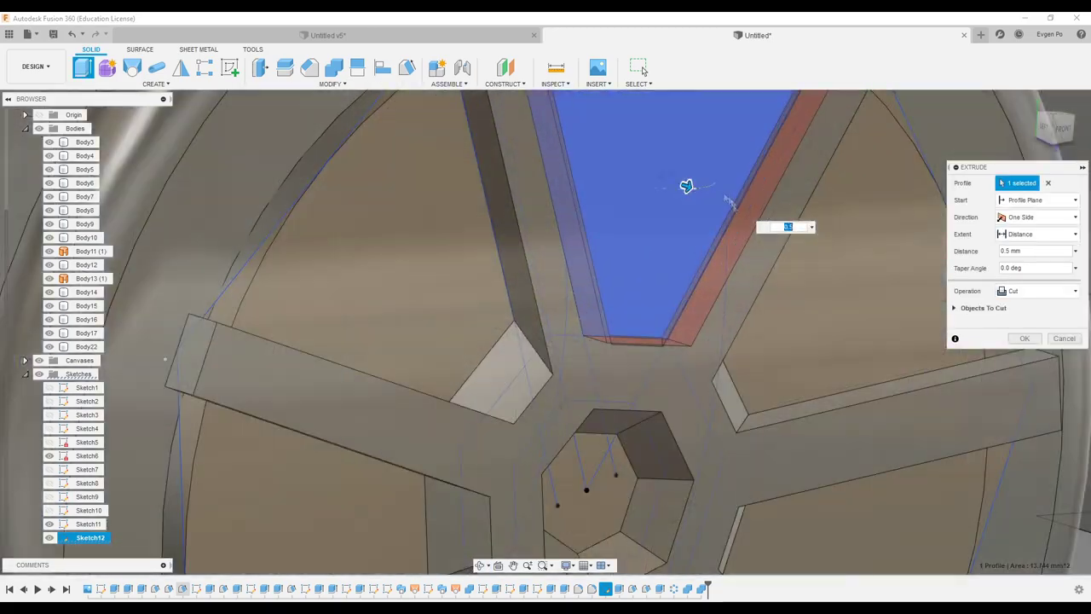
scroll(689, 182, down, 5)
mouse_move(707, 219)
shift+middle_down()
mouse_move(696, 251)
mouse_move(651, 207)
mouse_move(673, 213)
shift+middle_up()
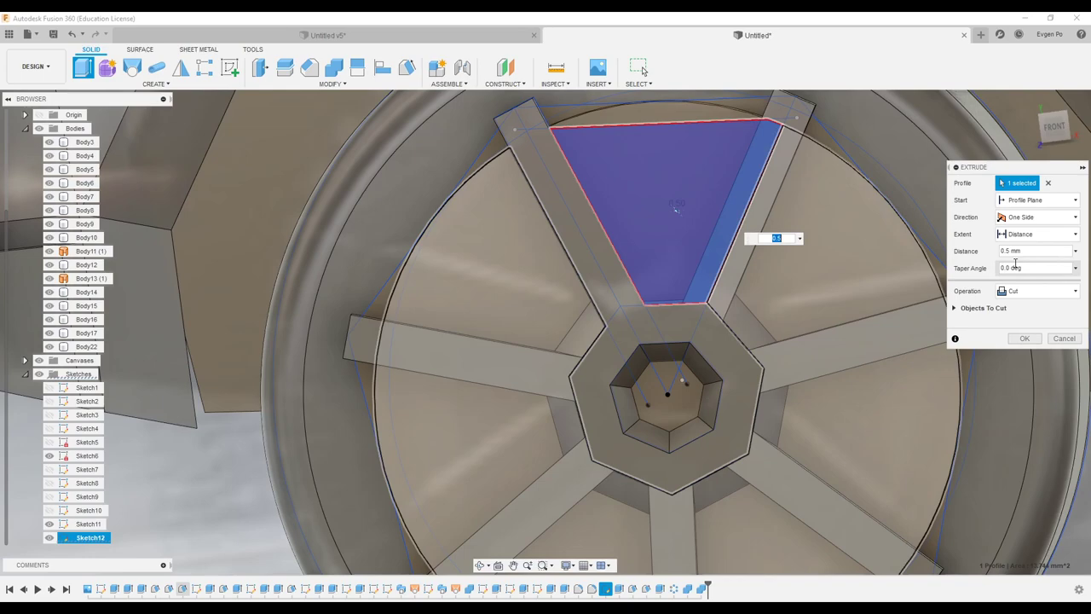
key(Escape)
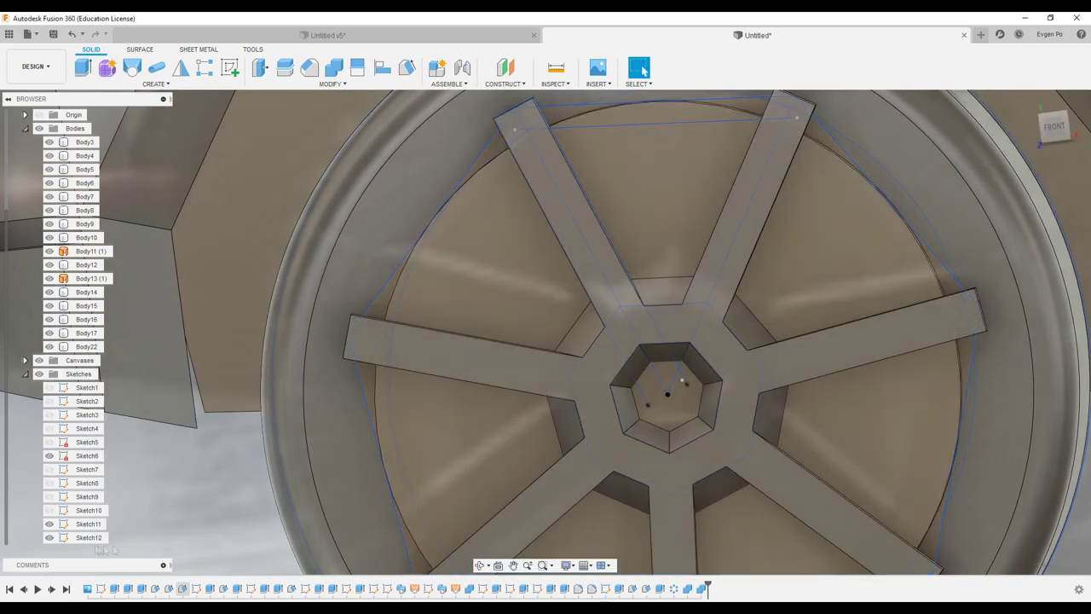
right_click(89, 537)
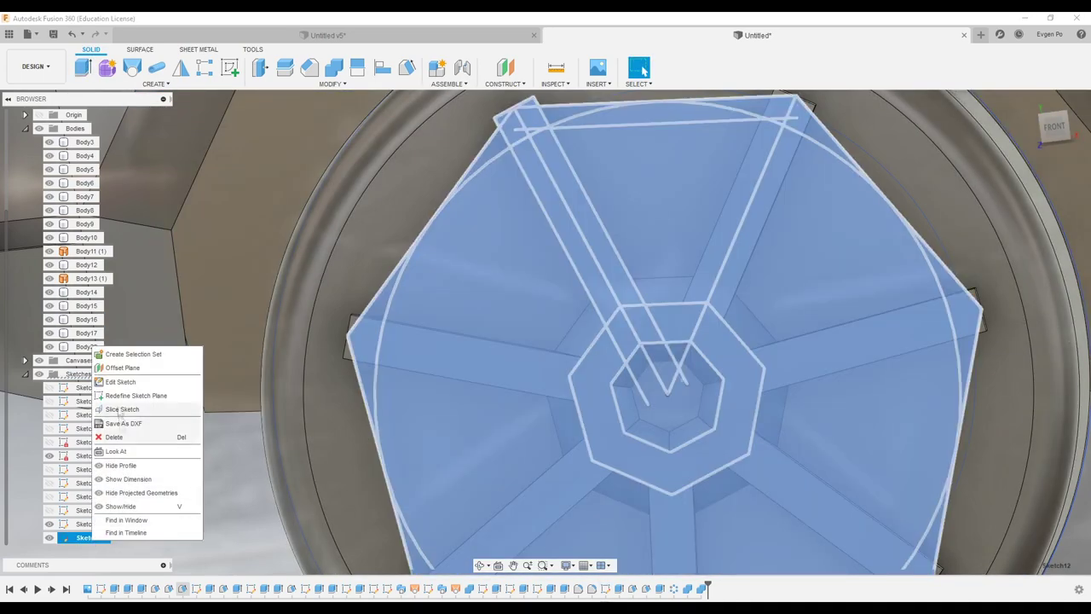
click(120, 385)
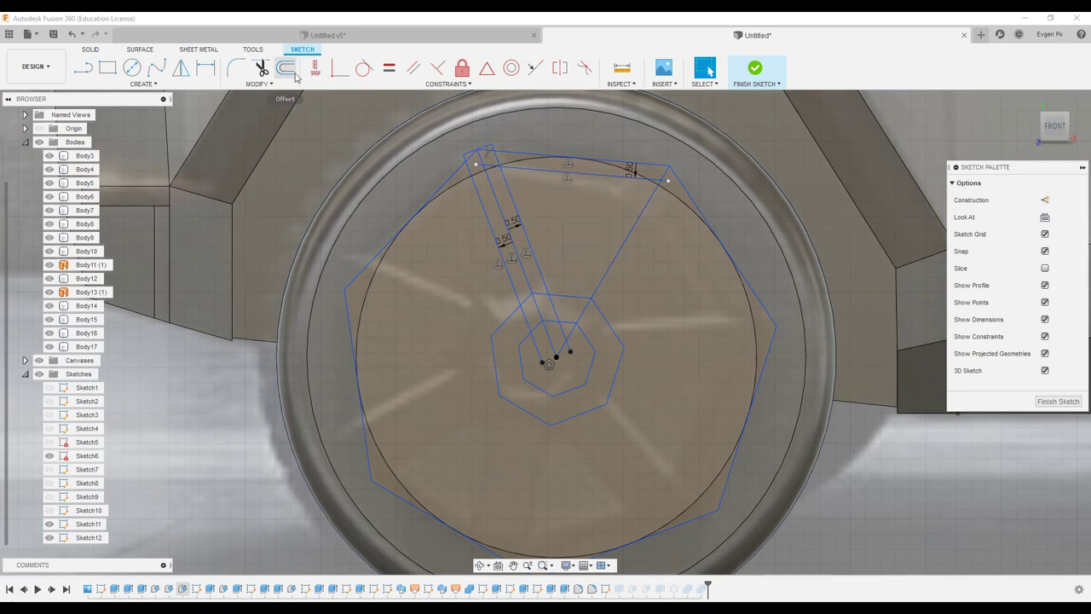
- Offset the spoke line 0.65 mm and extrude the triangle 0.6 mm as Body26
key(o)
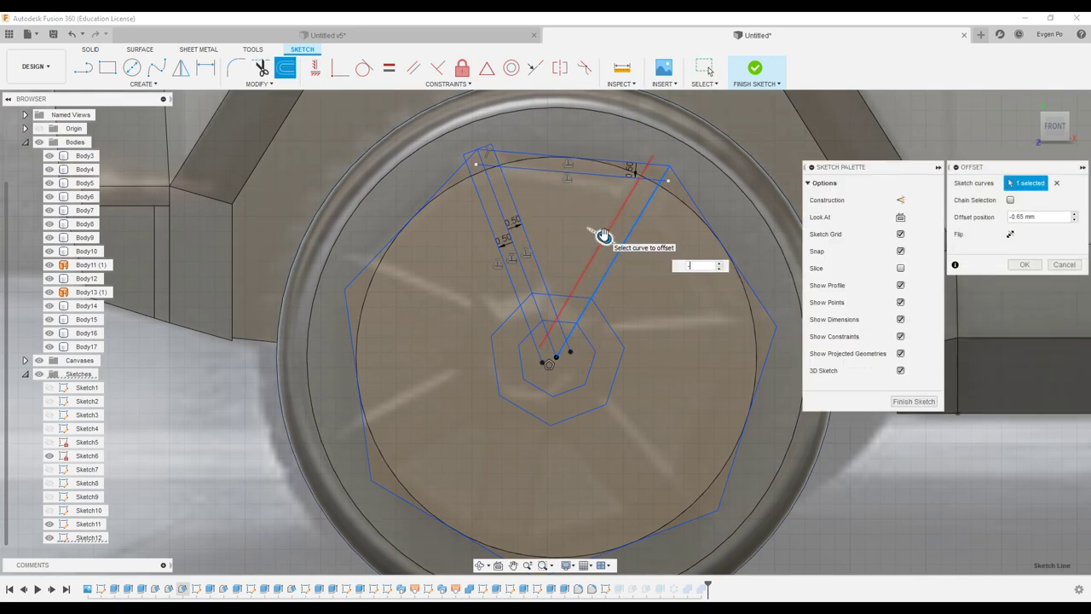
key(Return)
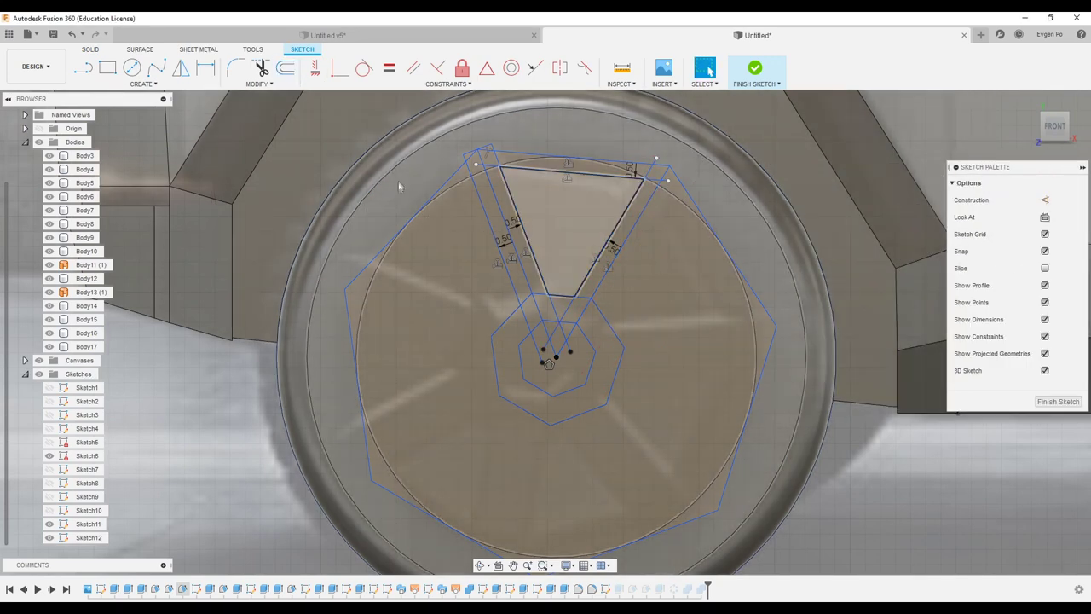
click(1055, 397)
click(561, 216)
key(e)
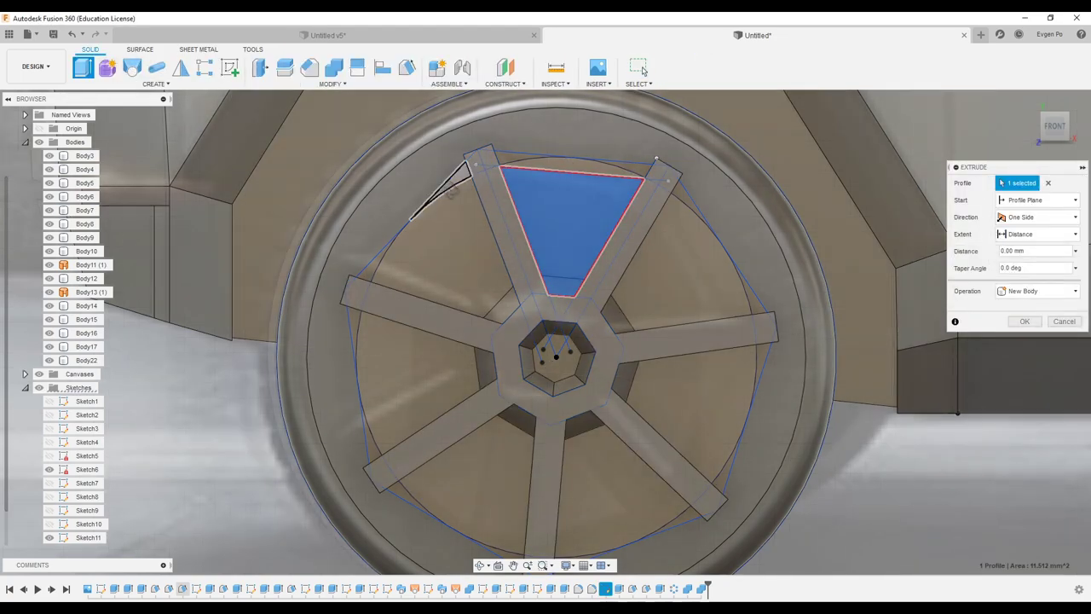
text(2)
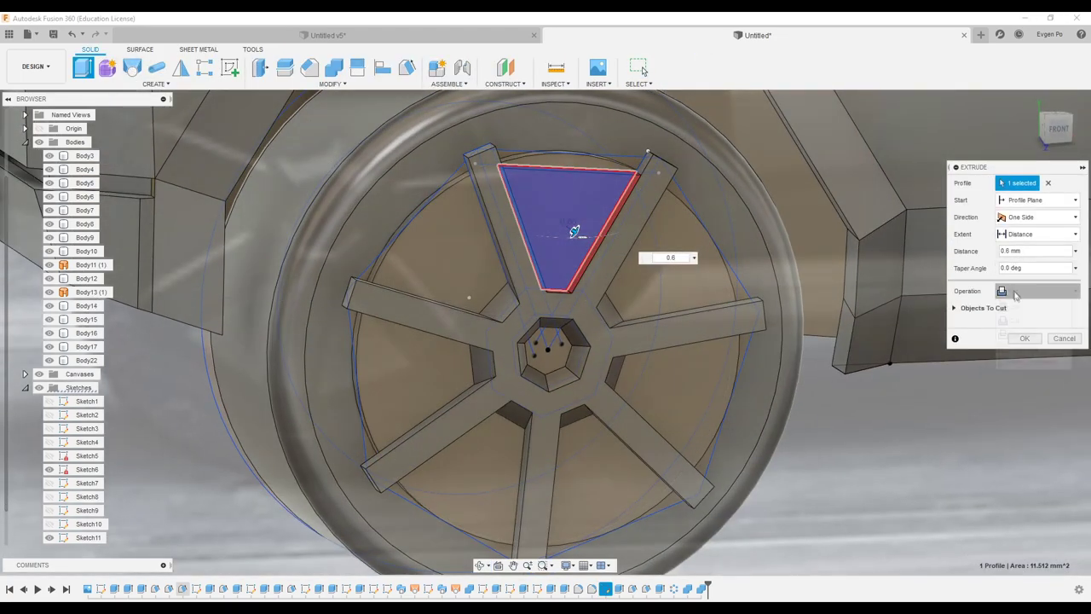
key(Return)
shift+middle_drag(479, 281, 409, 256)
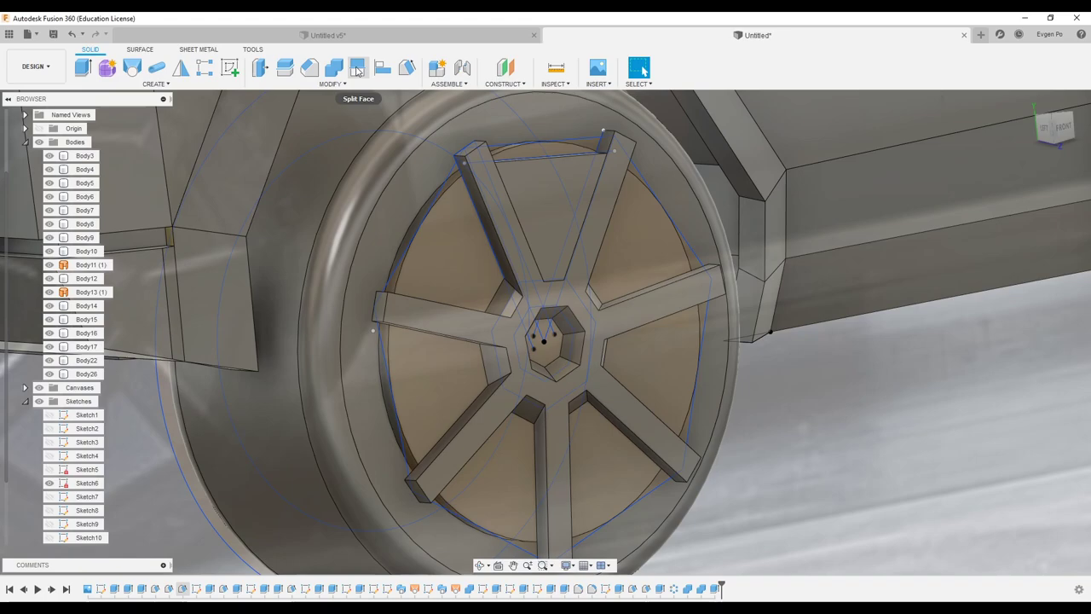
click(407, 68)
- Draft the triangular wheel panel face by -5 degrees, using the spoke face as the draft plane
shift+middle_drag(779, 460, 554, 150)
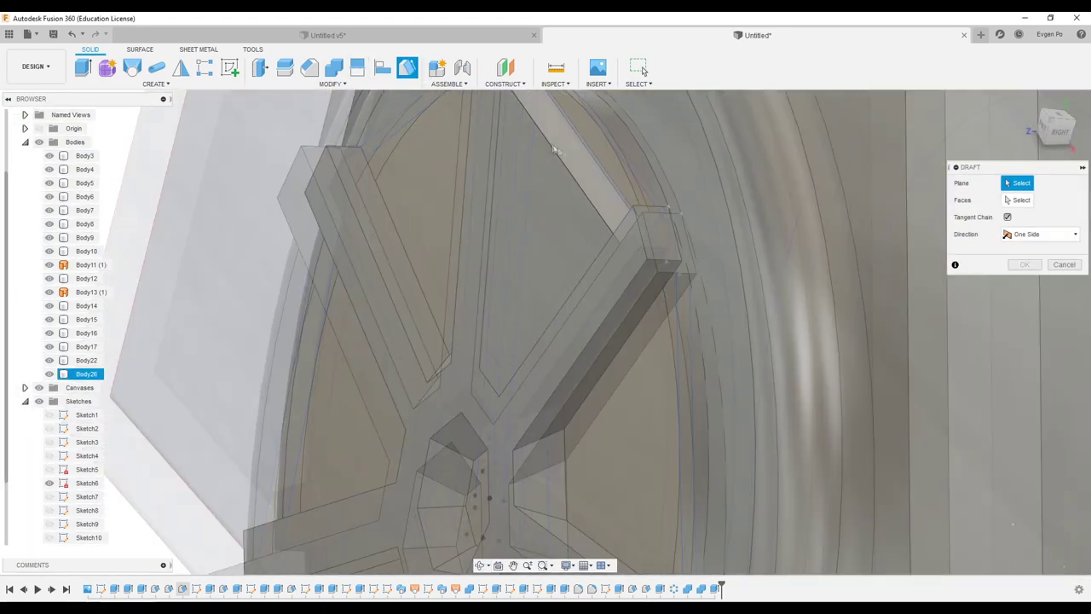
click(574, 155)
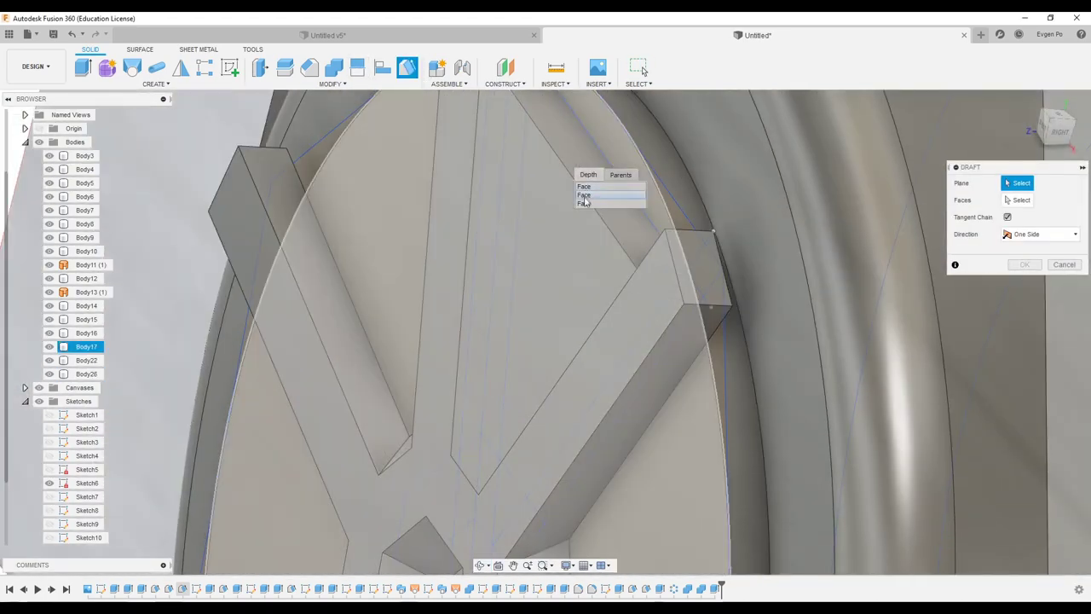
click(584, 201)
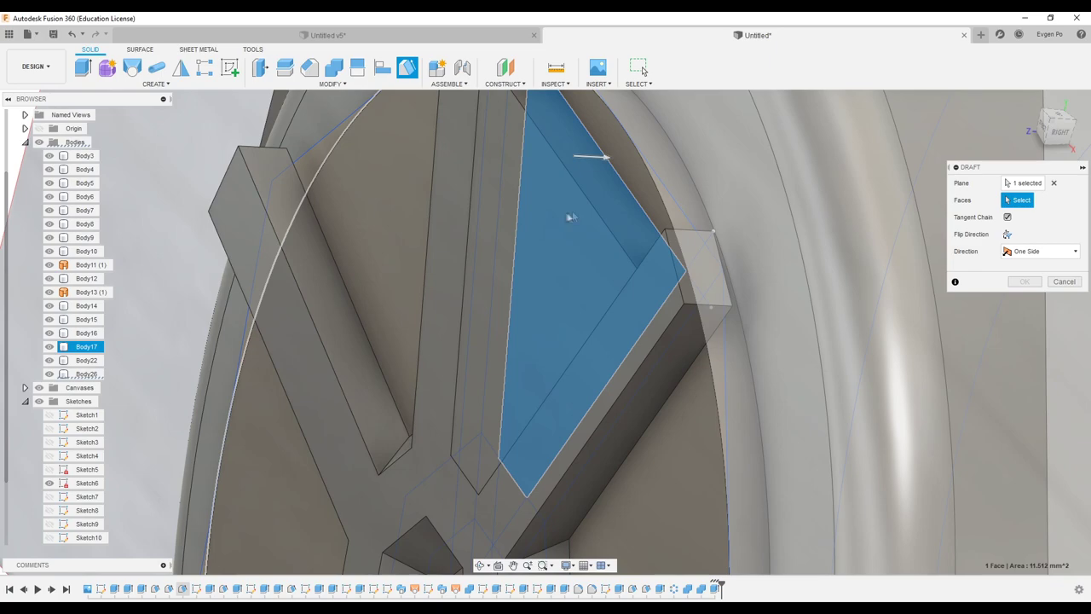
click(642, 71)
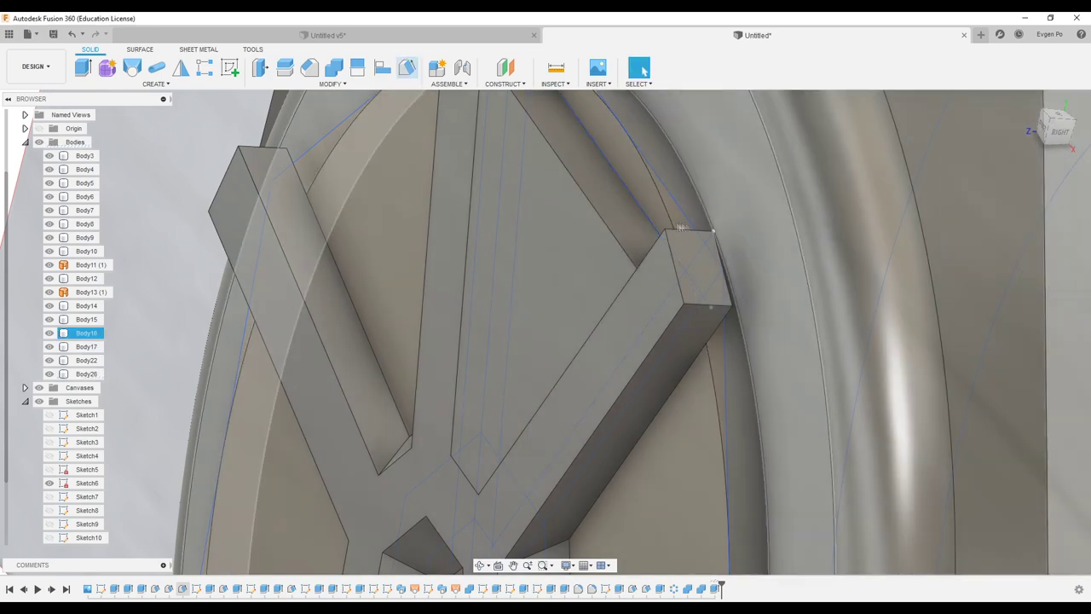
key(Return)
click(607, 134)
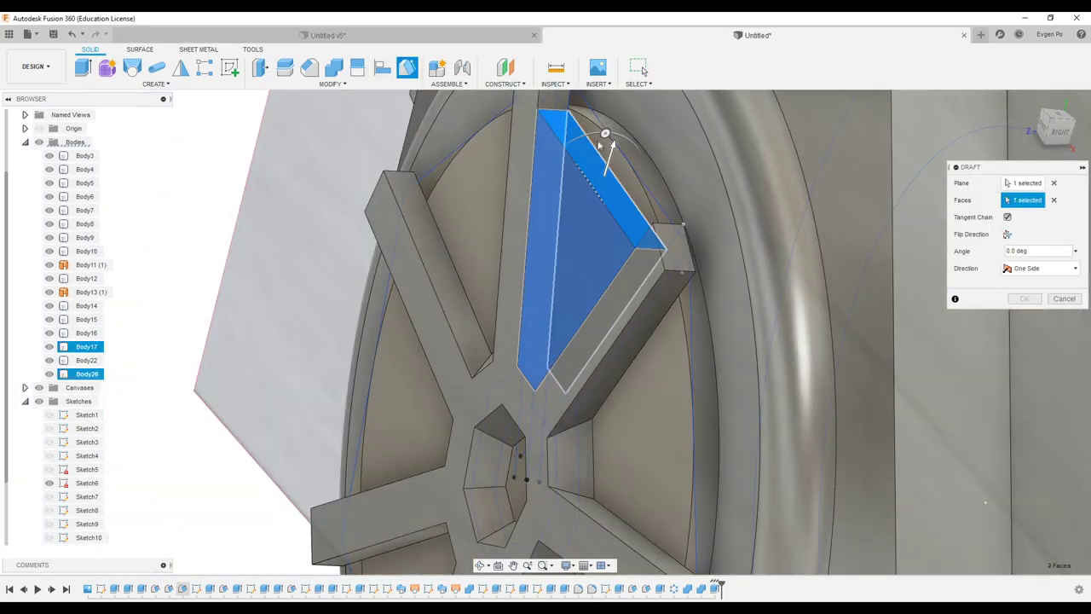
drag(603, 134, 623, 208)
mouse_move(622, 208)
shift+middle_down()
mouse_move(665, 196)
mouse_move(1085, 234)
shift+middle_up()
key(Return)
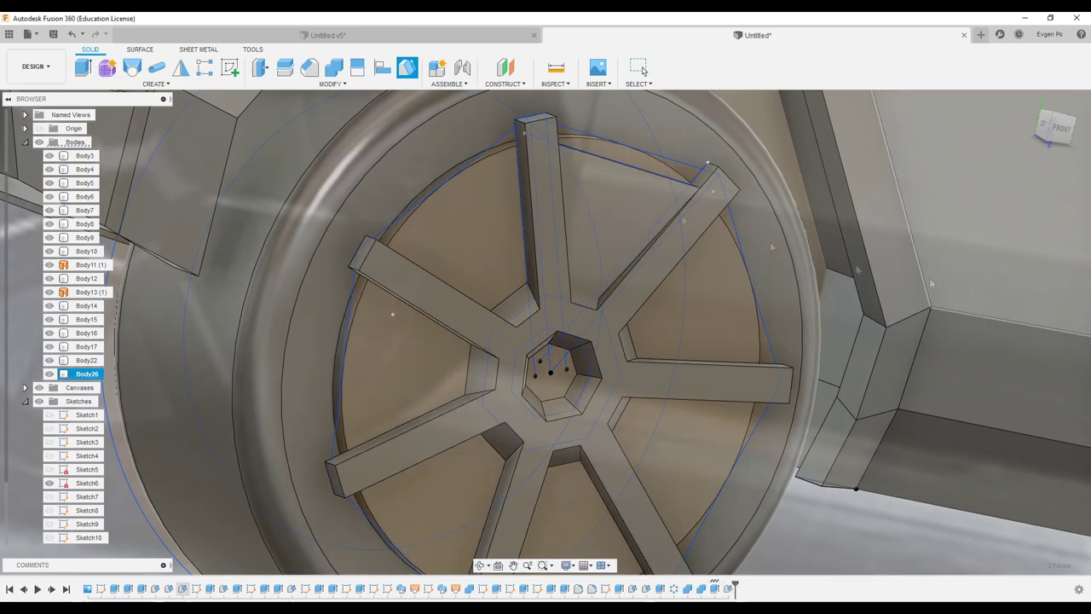
- Circular-pattern the triangle panel body with quantity 7 around the wheel hub
click(156, 84)
click(217, 358)
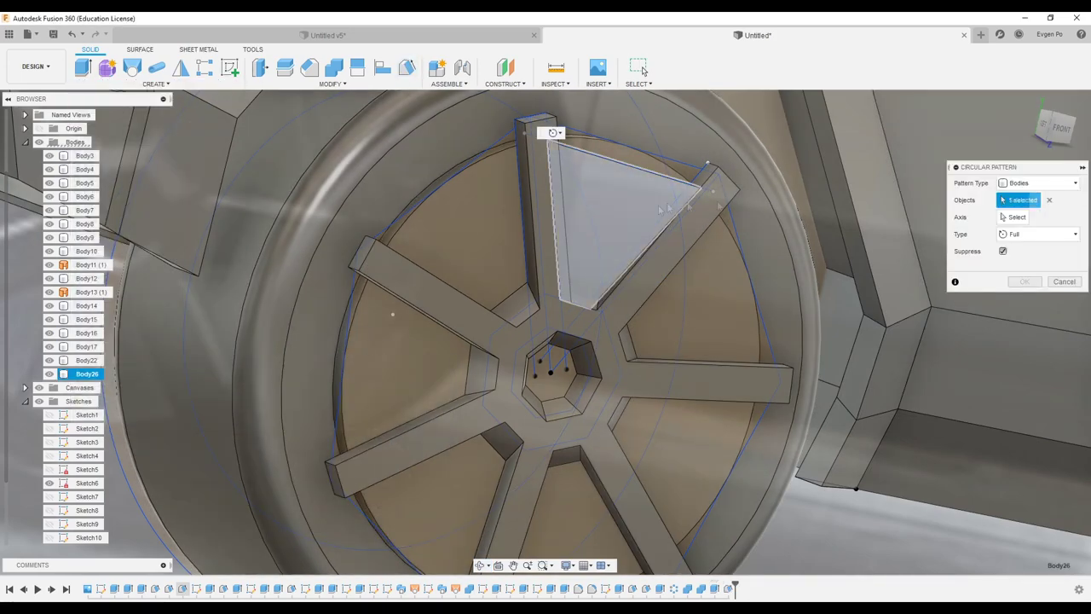
click(592, 273)
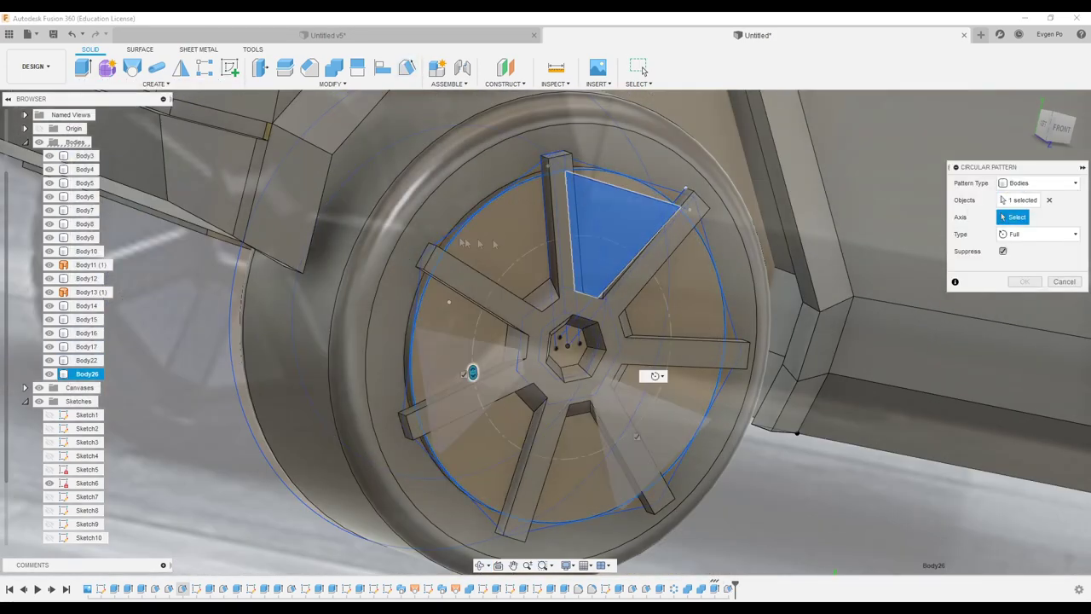
text(7)
key(Return)
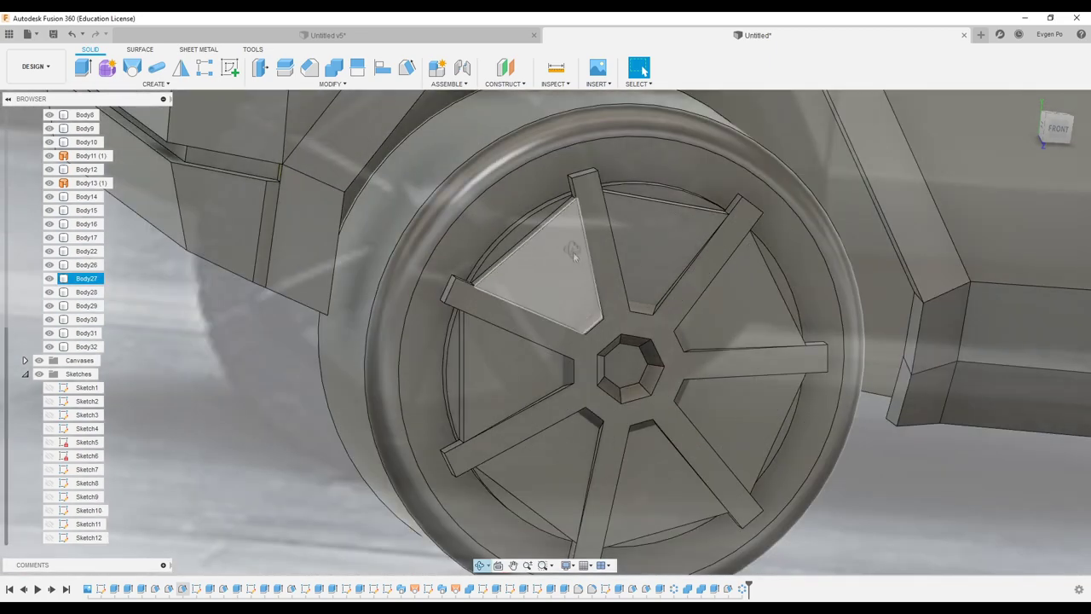
shift+middle_drag(578, 298, 594, 247)
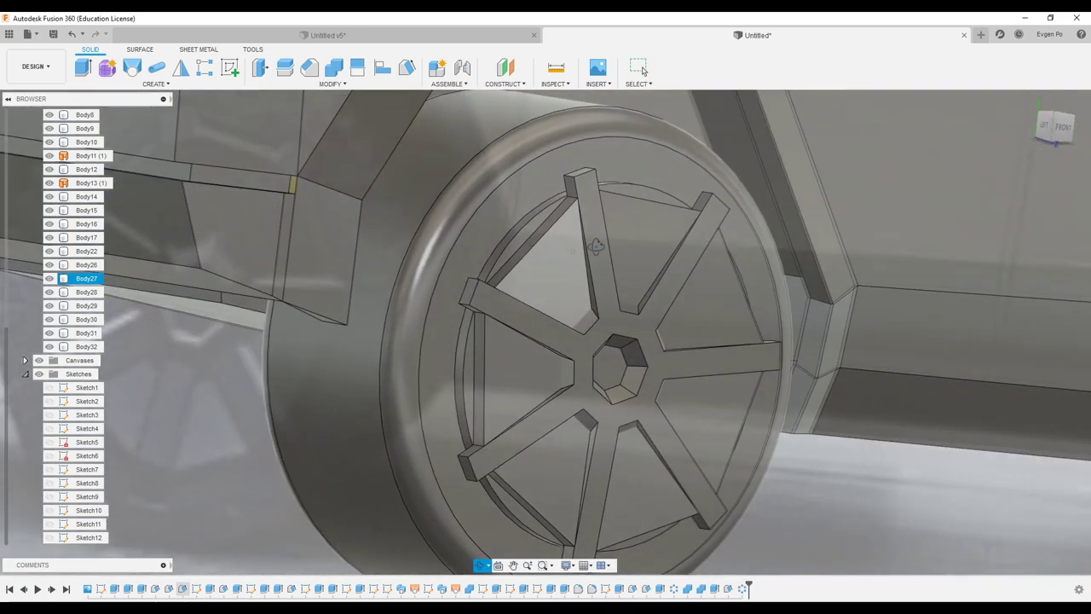
- Join the triangle panels and inner wheel bodies into the spokes, leaving out the tire
click(329, 75)
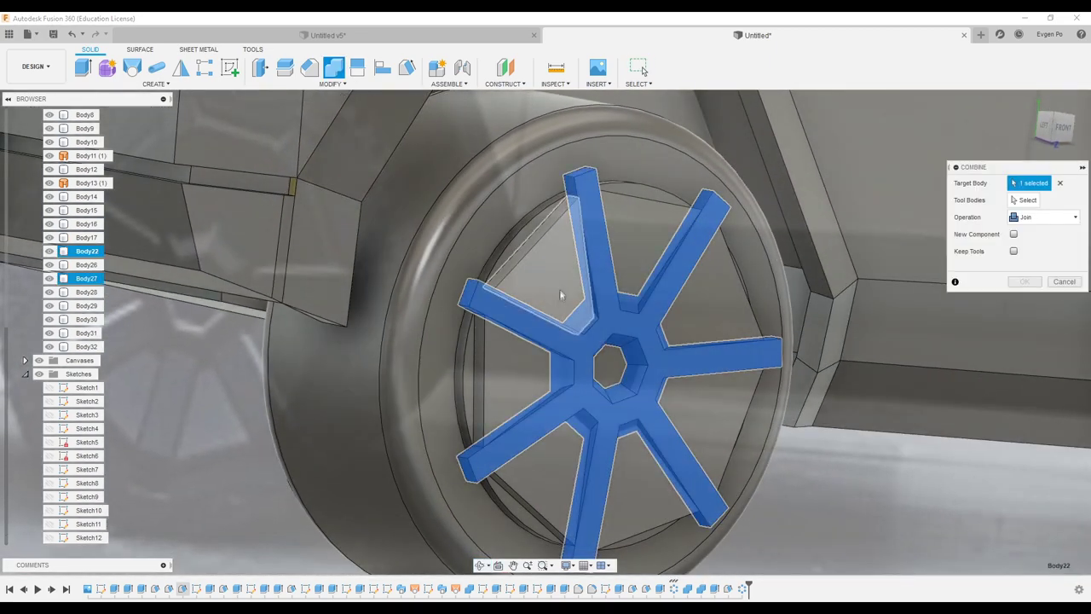
click(563, 256)
click(648, 239)
click(707, 304)
click(699, 409)
click(645, 486)
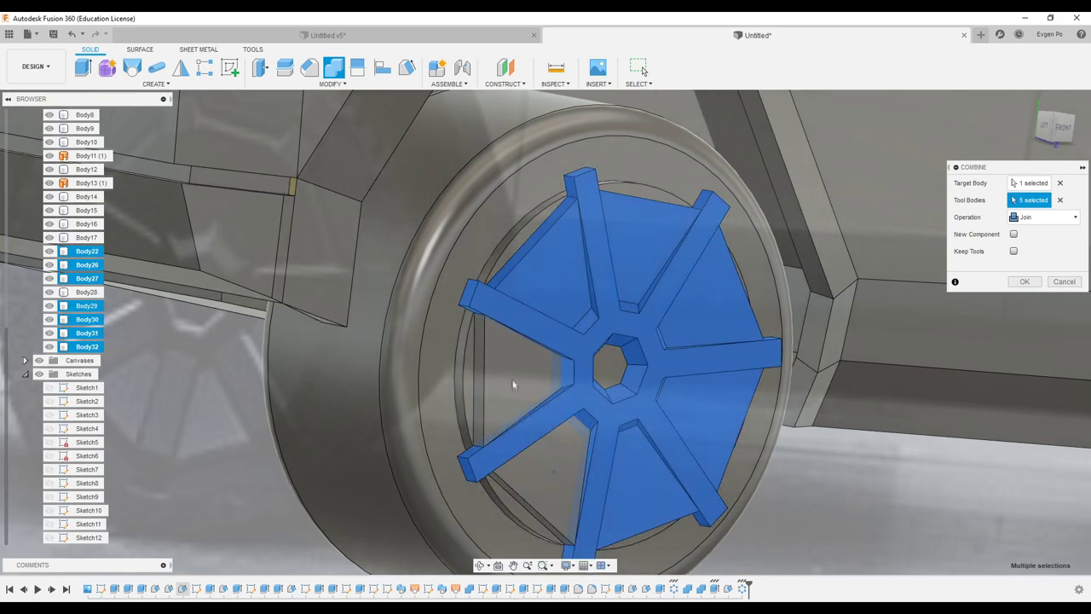
click(358, 383)
click(512, 214)
click(641, 343)
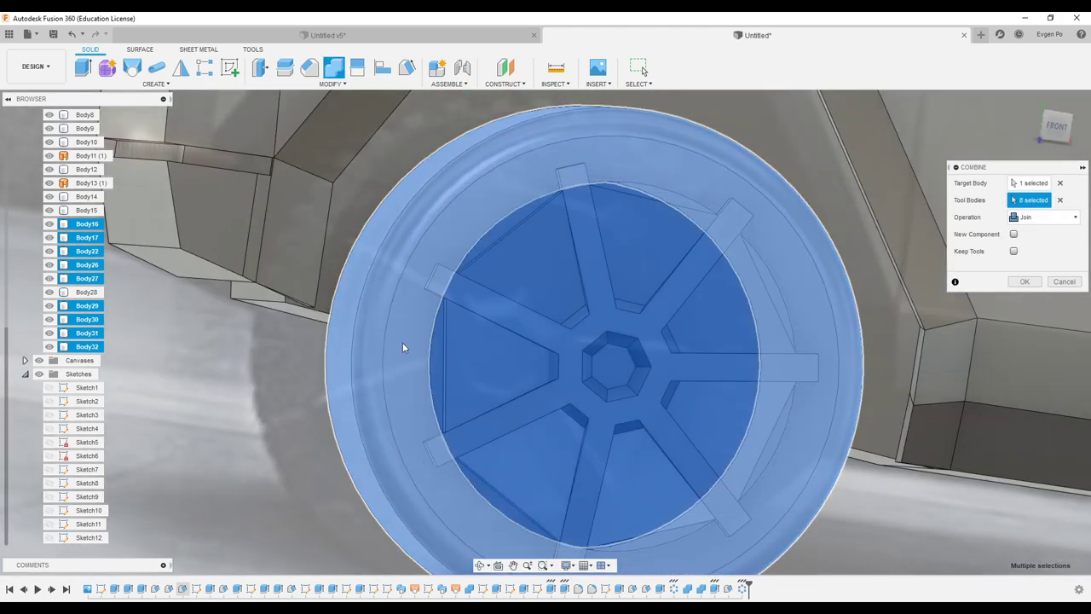
click(407, 344)
click(1024, 281)
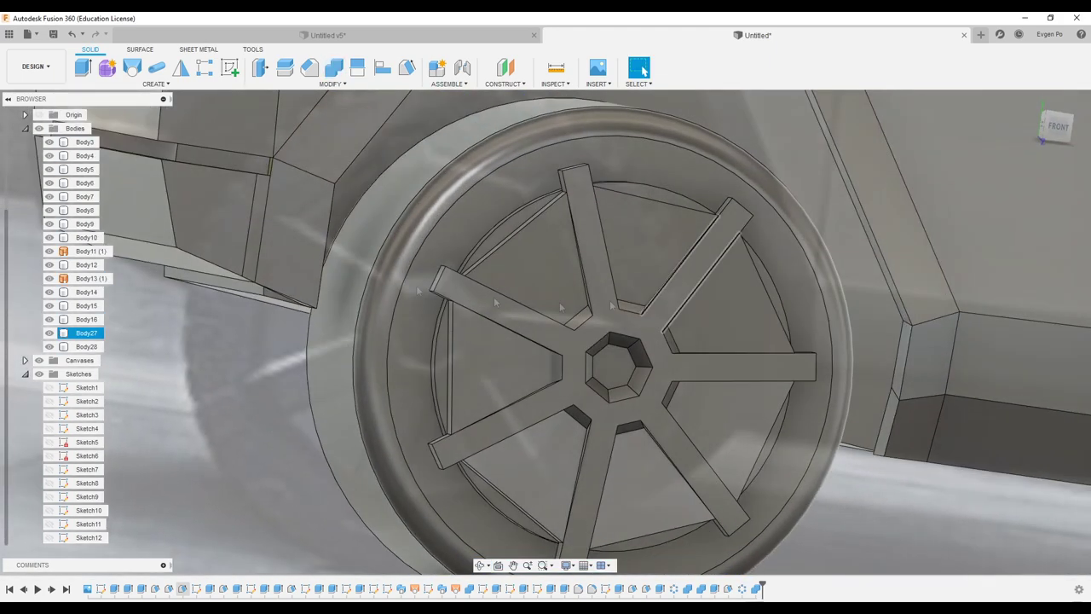
- Join the leftover triangle Body28 into the wheel body Body27
click(503, 367)
key(Return)
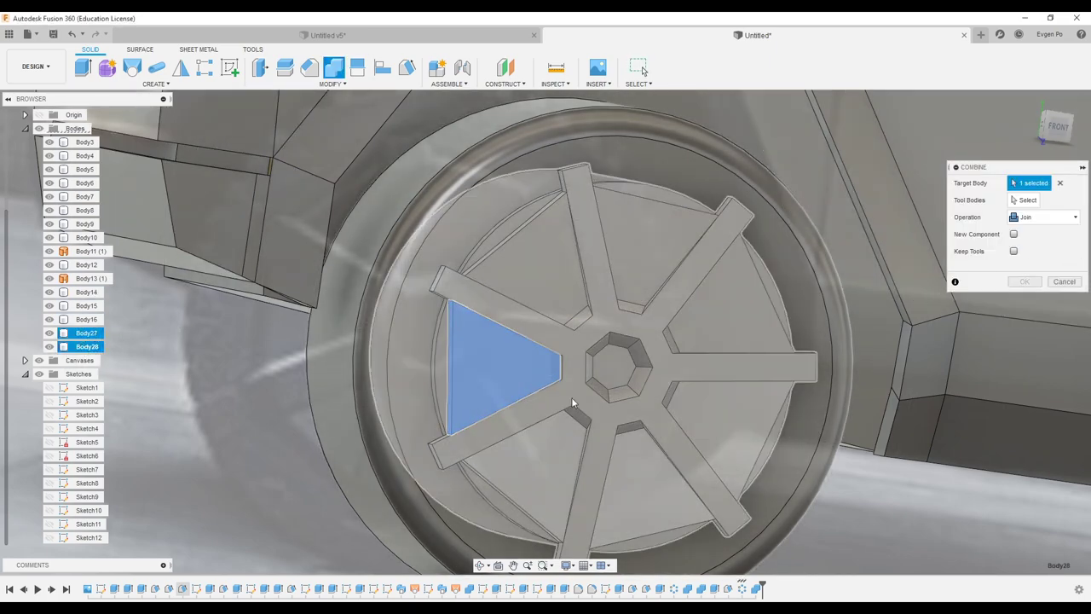
click(572, 402)
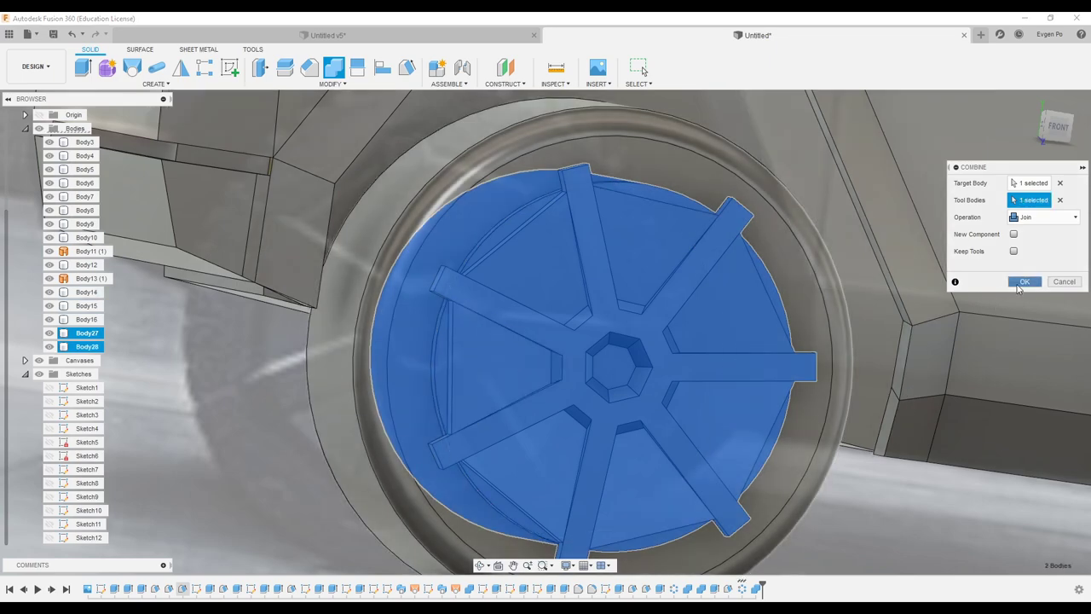
key(Return)
key(f)
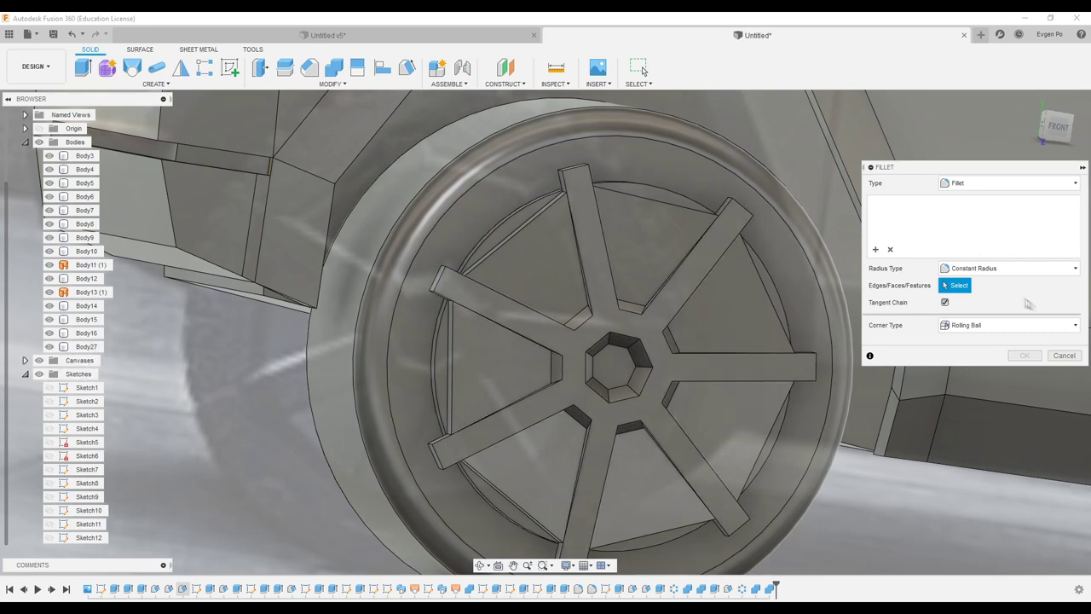
- Cancel the fillet, then zoom and orbit in close to the spoke end and rim
key(Escape)
scroll(645, 353, down, 2)
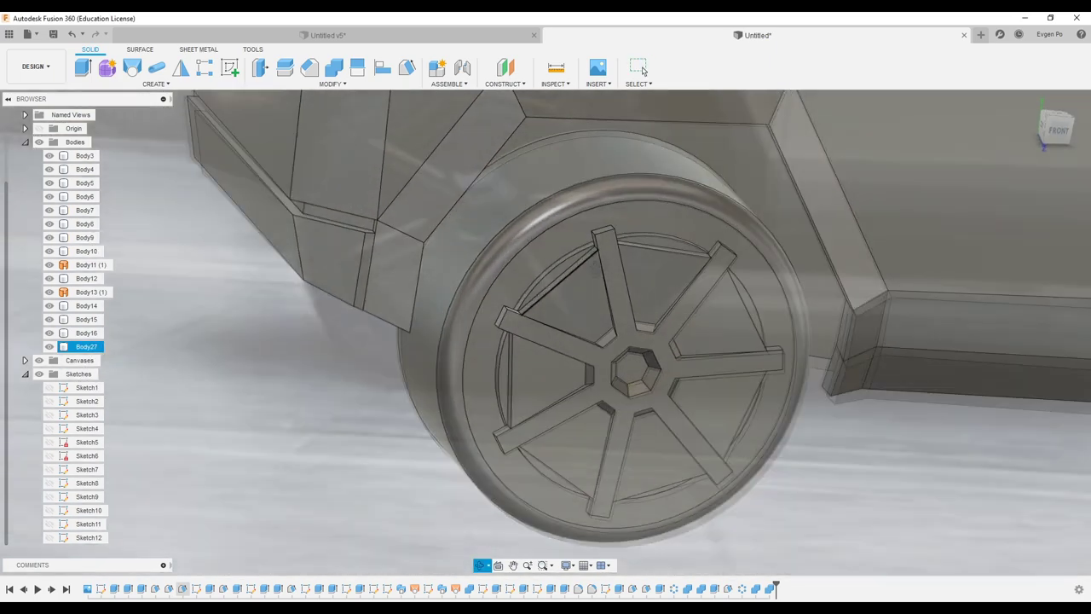
scroll(597, 233, up, 6)
scroll(597, 233, up, 2)
scroll(626, 214, down, 2)
scroll(625, 214, down, 5)
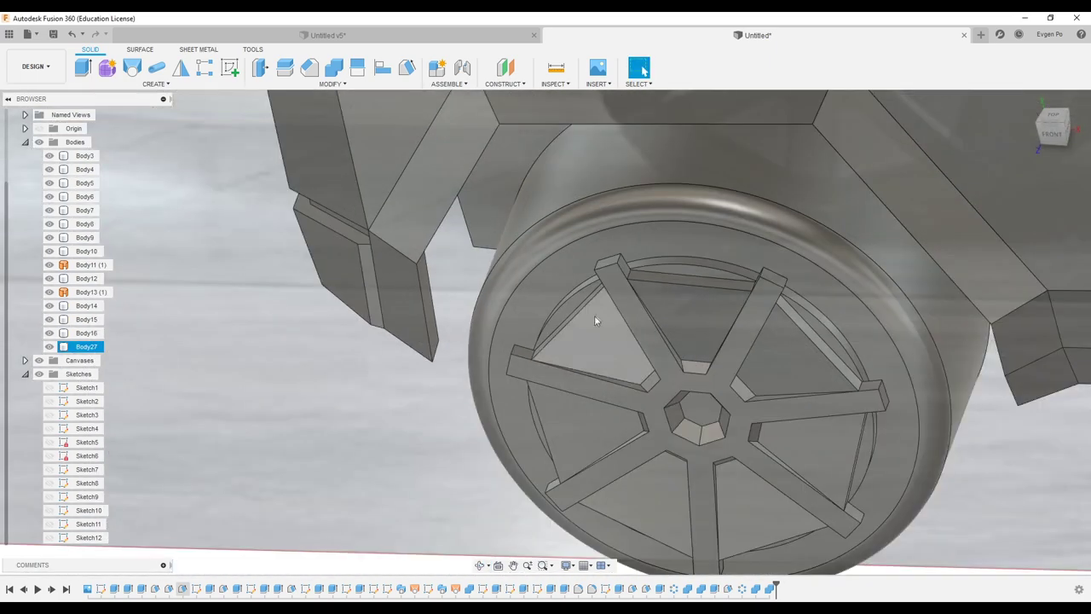
scroll(594, 315, down, 2)
scroll(579, 348, up, 3)
scroll(623, 293, up, 2)
scroll(623, 293, up, 2)
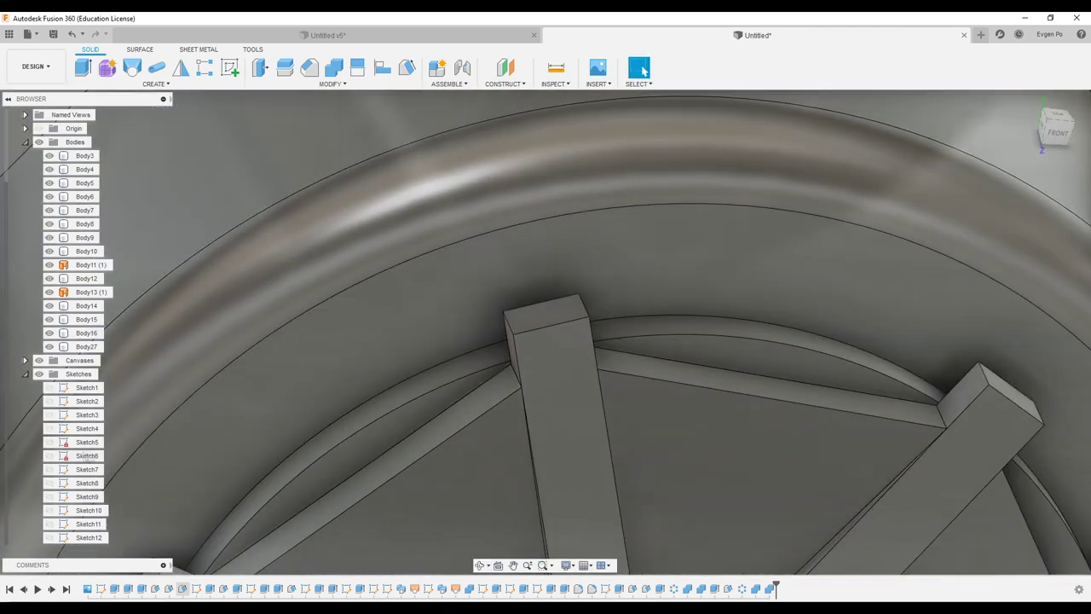
shift+middle_drag(433, 357, 499, 334)
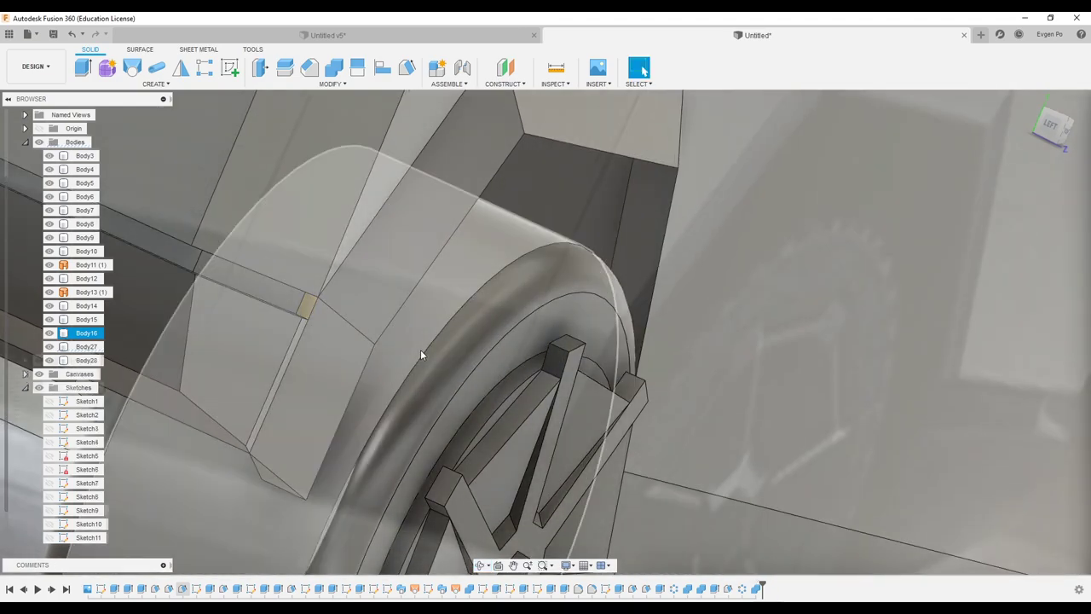
mouse_move(420, 354)
shift+middle_down()
mouse_move(503, 346)
mouse_move(546, 358)
shift+middle_up()
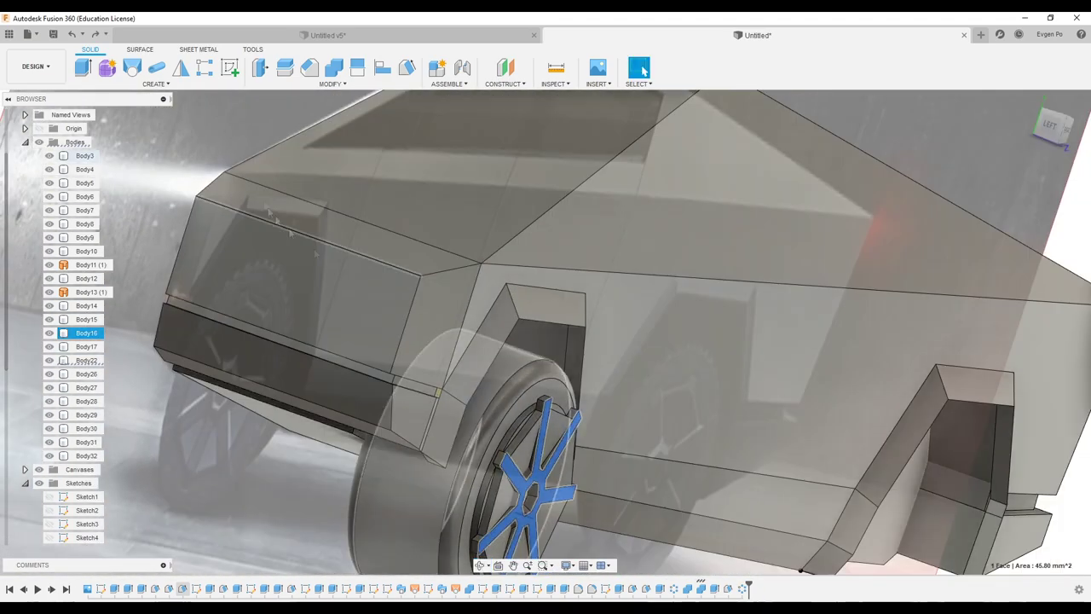
- Extrude the spoke profile backwards as a new separate body
key(e)
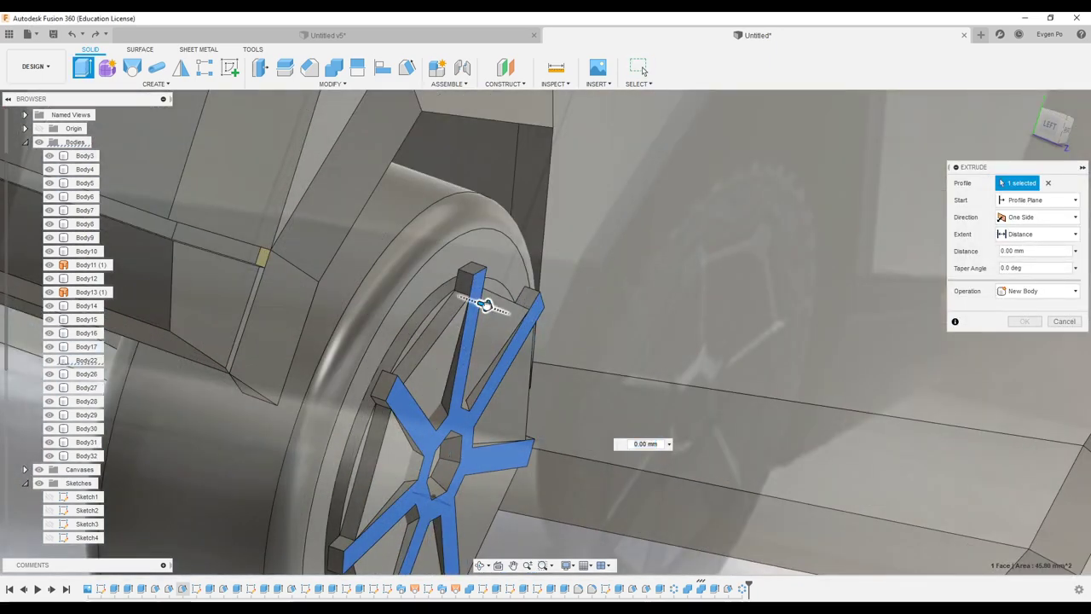
drag(484, 305, 451, 292)
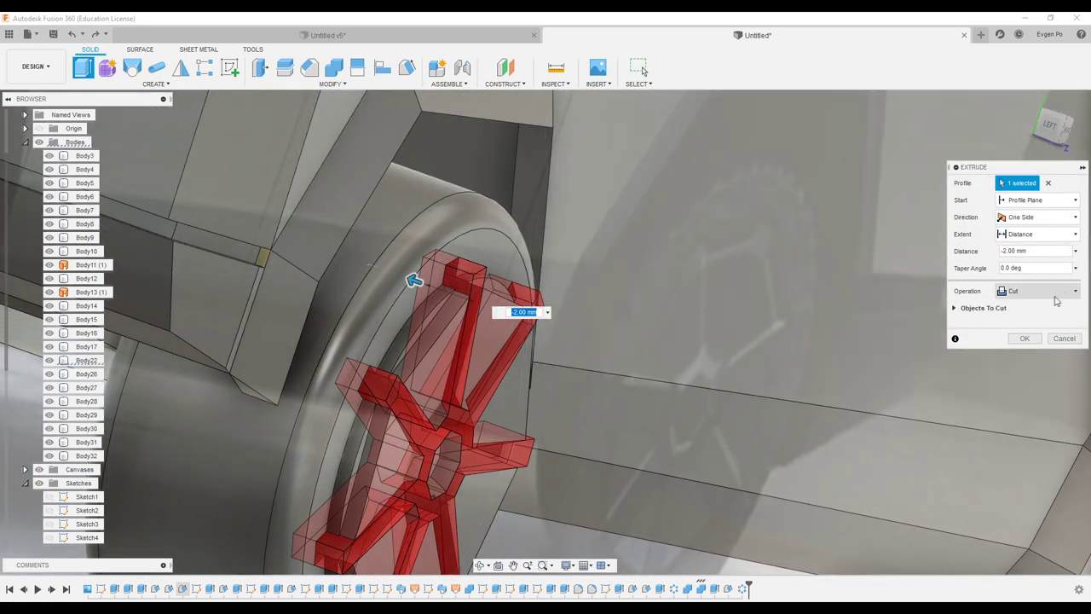
click(1036, 290)
click(1023, 360)
click(1025, 338)
- Join the new spoke body with its neighbouring body
click(332, 83)
click(473, 207)
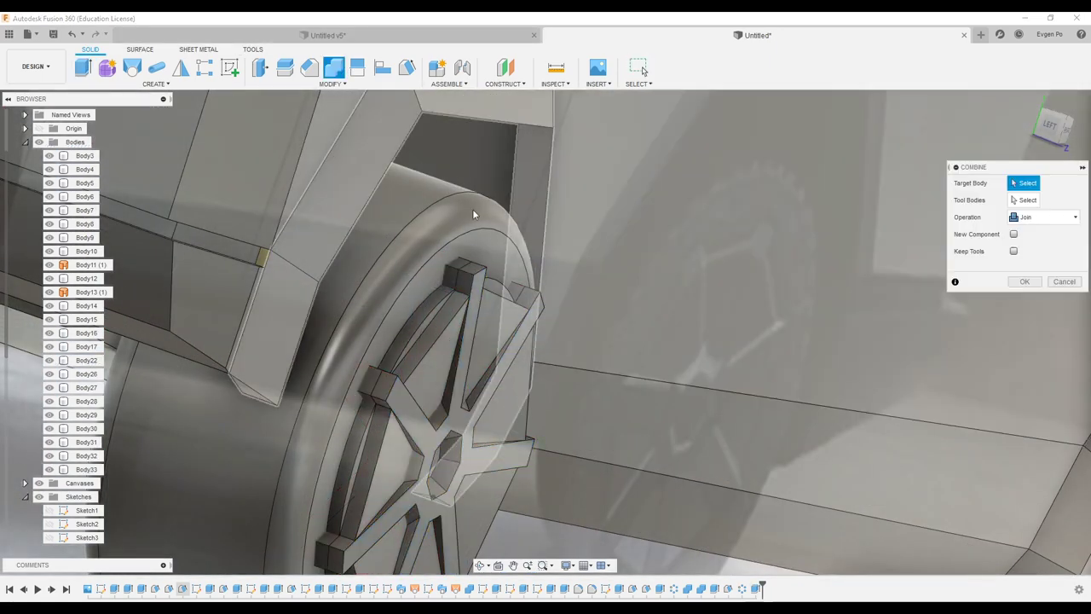
scroll(472, 207, up, 3)
click(401, 256)
click(460, 298)
key(Return)
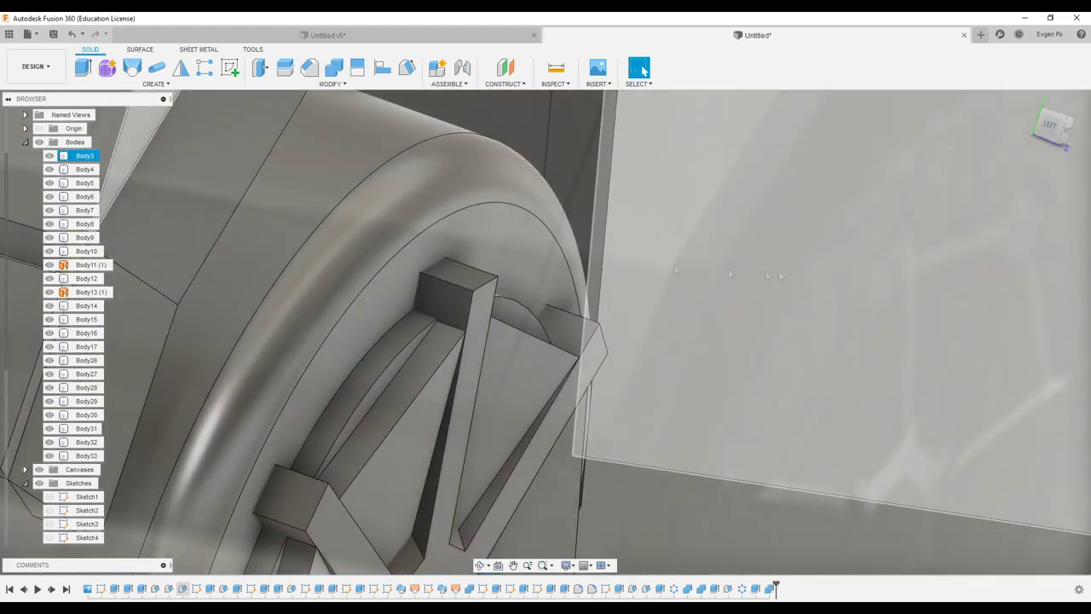
- Fillet the two spoke tip edges to round the spoke's outer tip
scroll(781, 276, down, 5)
click(451, 281)
key(f)
click(444, 295)
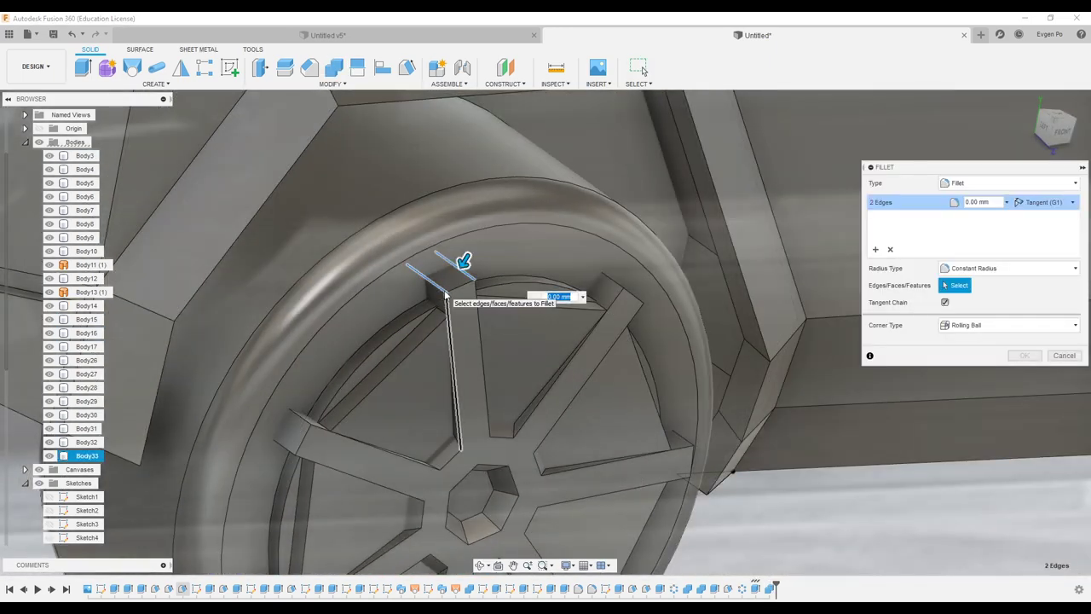
key(Return)
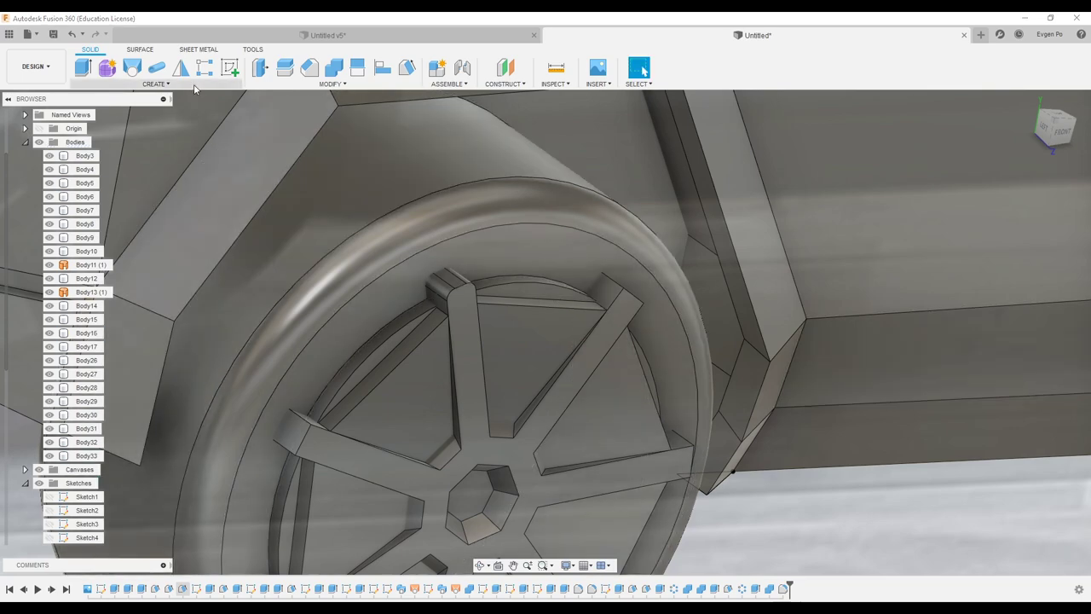
click(155, 84)
click(202, 359)
scroll(395, 316, up, 5)
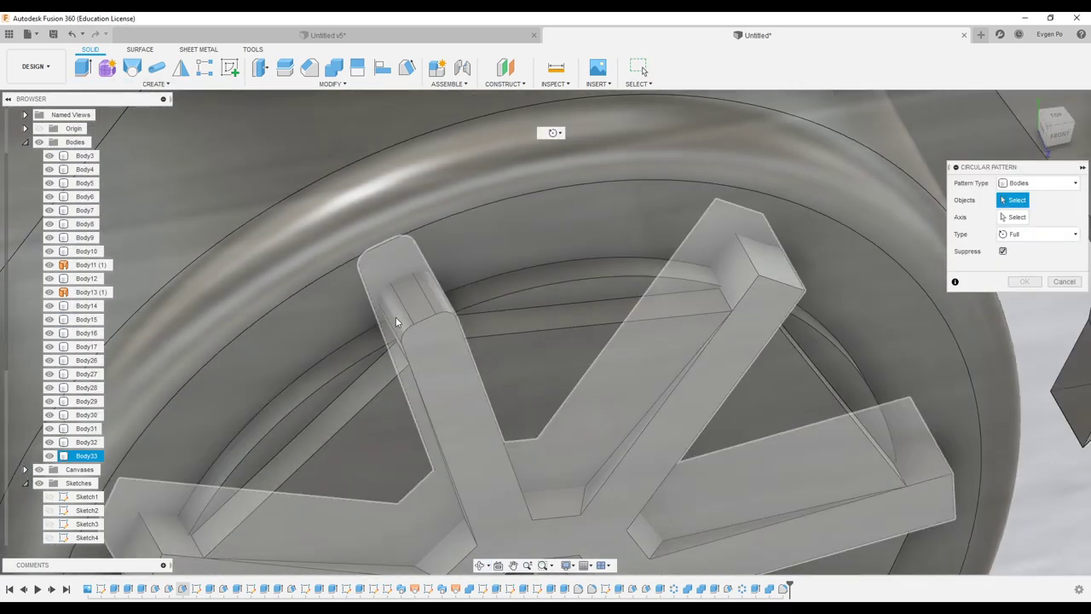
- Circular-pattern the rounded spoke tip faces around the wheel's circular edge
click(1019, 198)
click(426, 290)
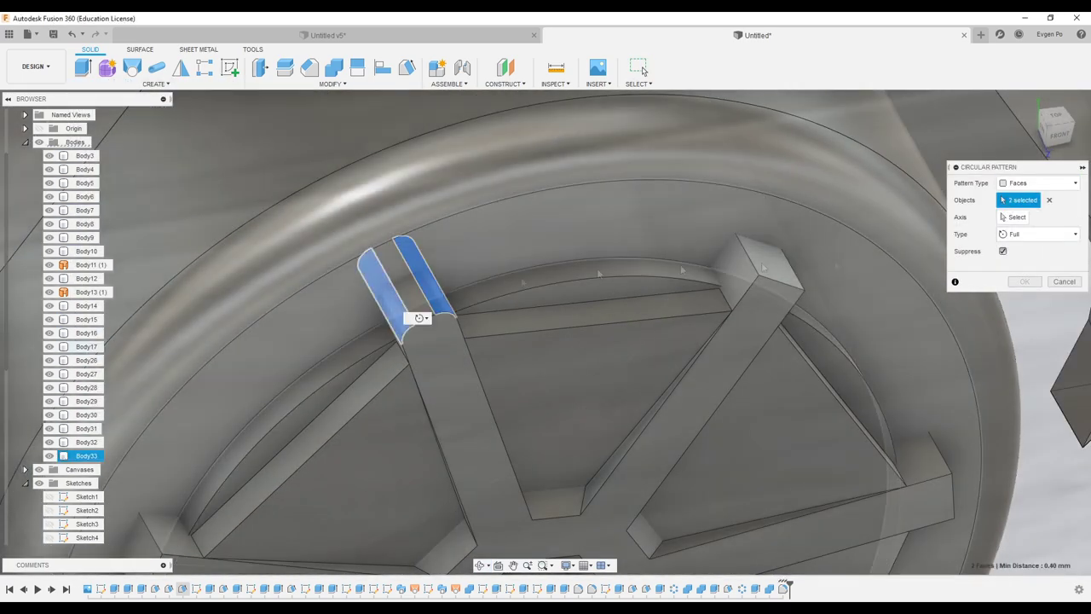
click(707, 283)
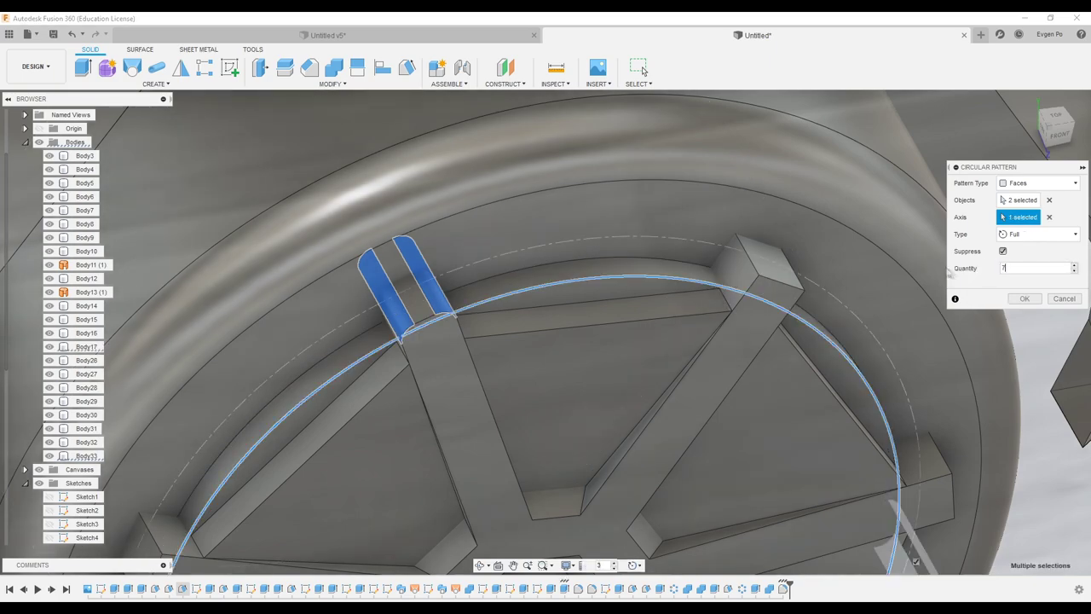
click(1037, 293)
scroll(1037, 293, down, 5)
scroll(434, 261, up, 3)
mouse_move(434, 261)
shift+middle_down()
mouse_move(423, 255)
mouse_move(424, 278)
mouse_move(490, 321)
shift+middle_up()
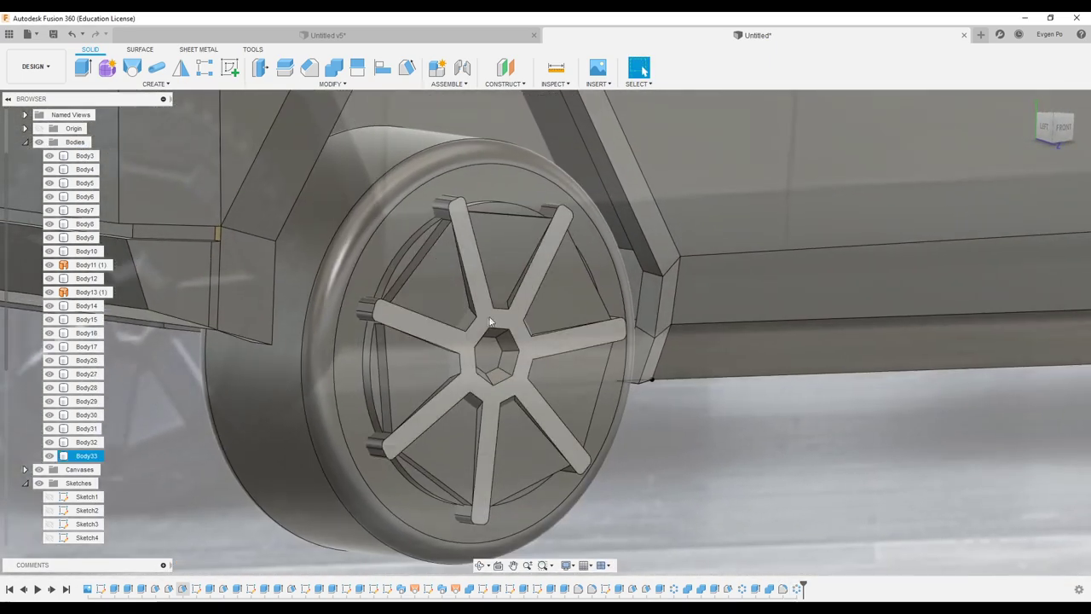
- Join the separate spoke bodies, Body26 through Body33, into one body
key(f)
click(490, 318)
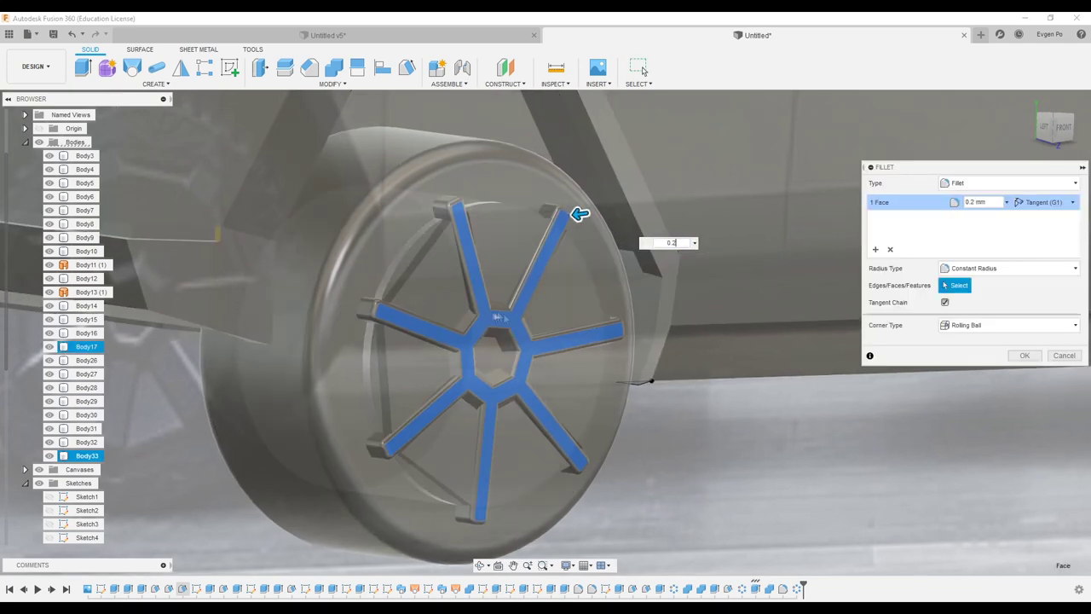
key(Escape)
click(333, 67)
click(430, 305)
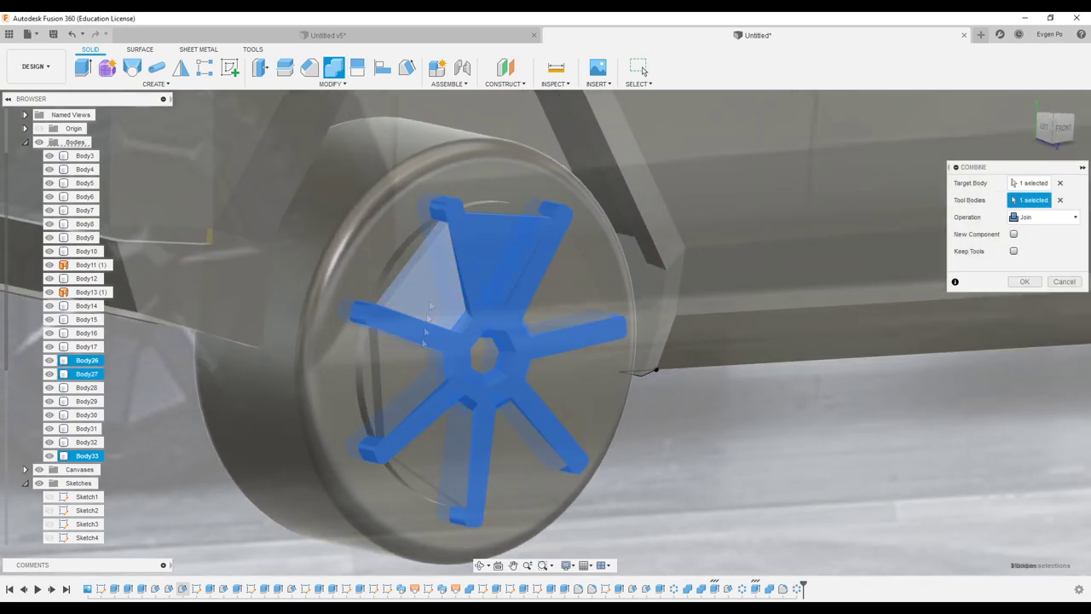
click(551, 388)
click(1024, 282)
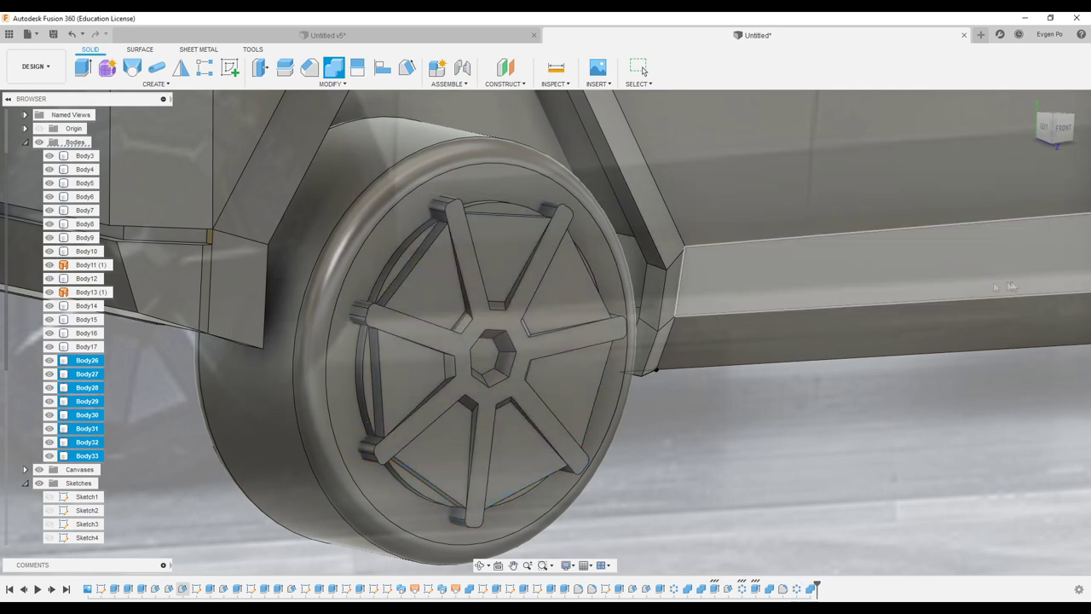
- Fillet the spoke face and the triangular faces between spokes with a 0.2 mm radius
key(f)
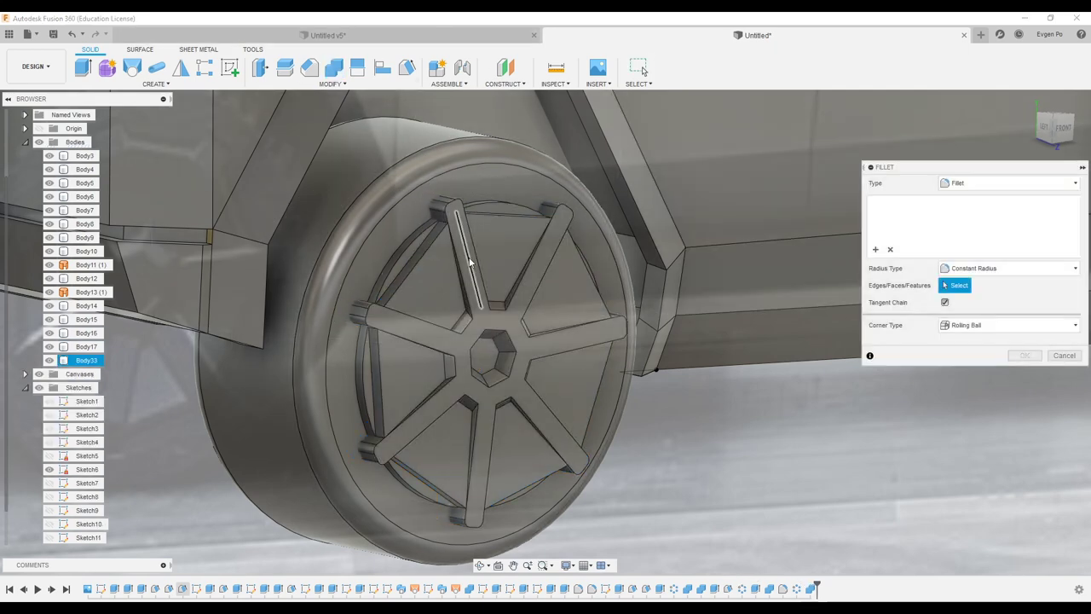
click(452, 312)
click(426, 294)
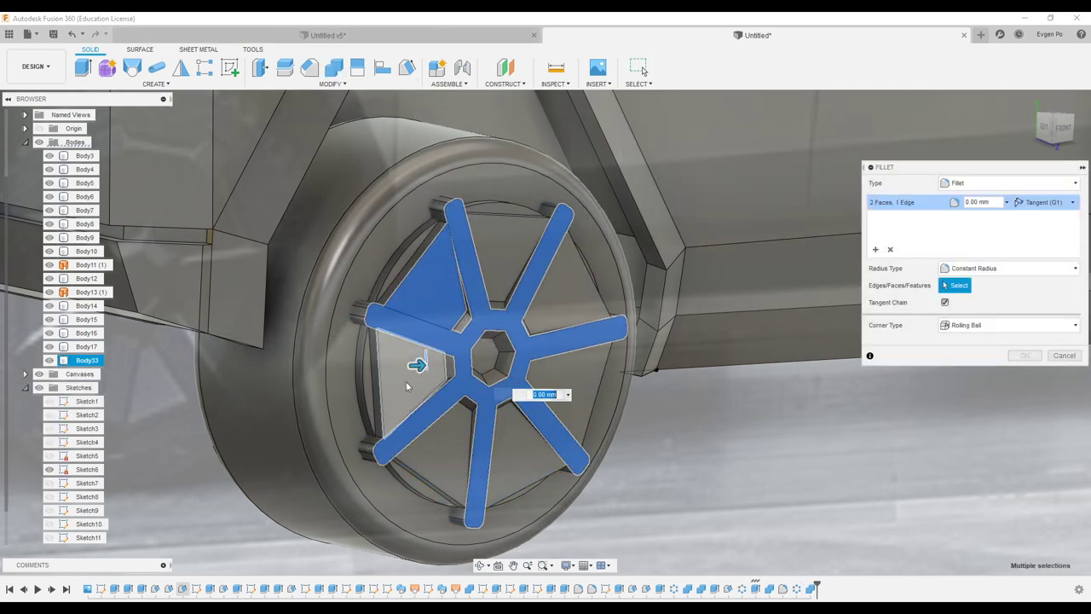
click(439, 465)
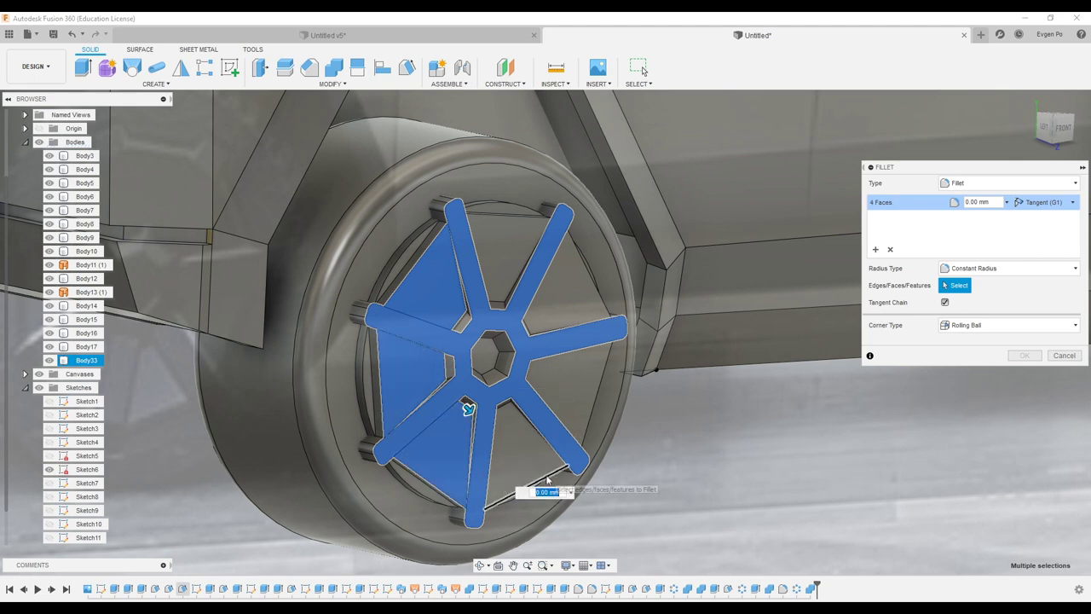
click(537, 426)
click(571, 358)
click(526, 241)
text(0.2)
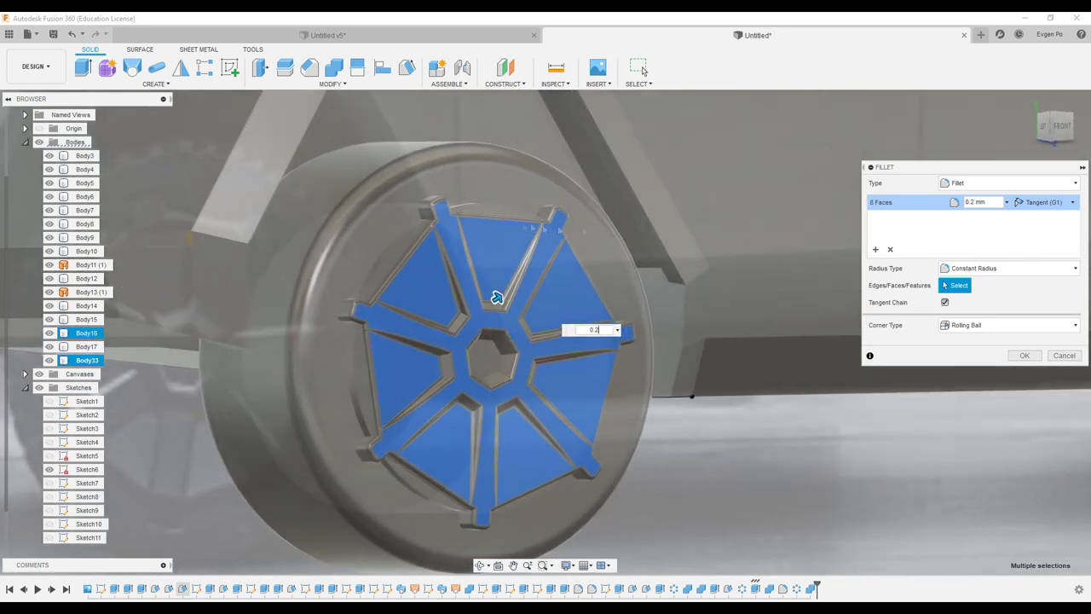
click(1025, 356)
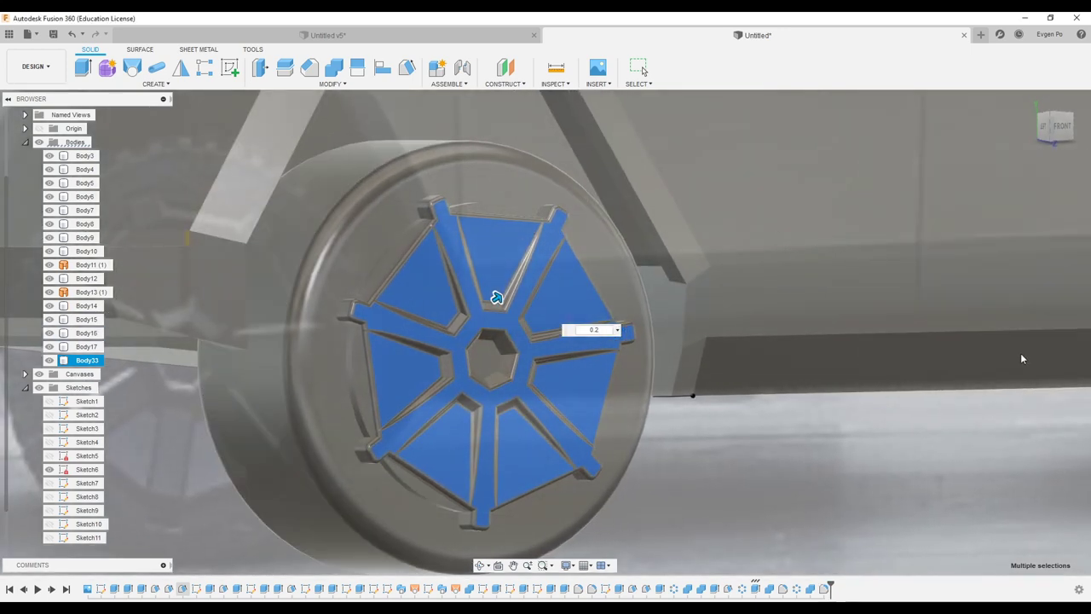
shift+middle_drag(1019, 352, 455, 275)
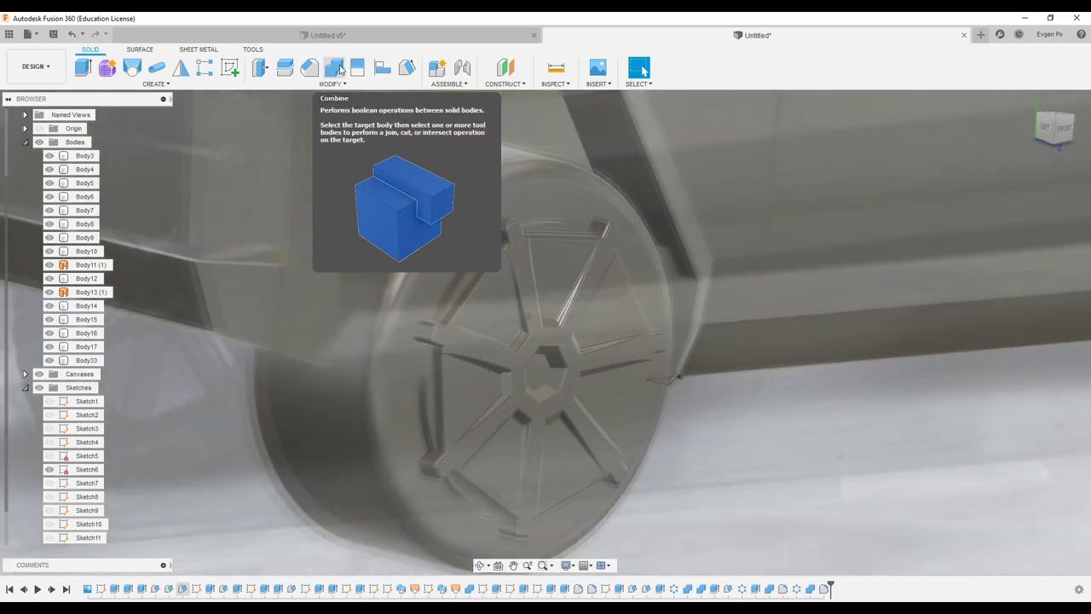
scroll(480, 297, down, 5)
- Isolate the tire body Body16 so only it is shown
click(480, 296)
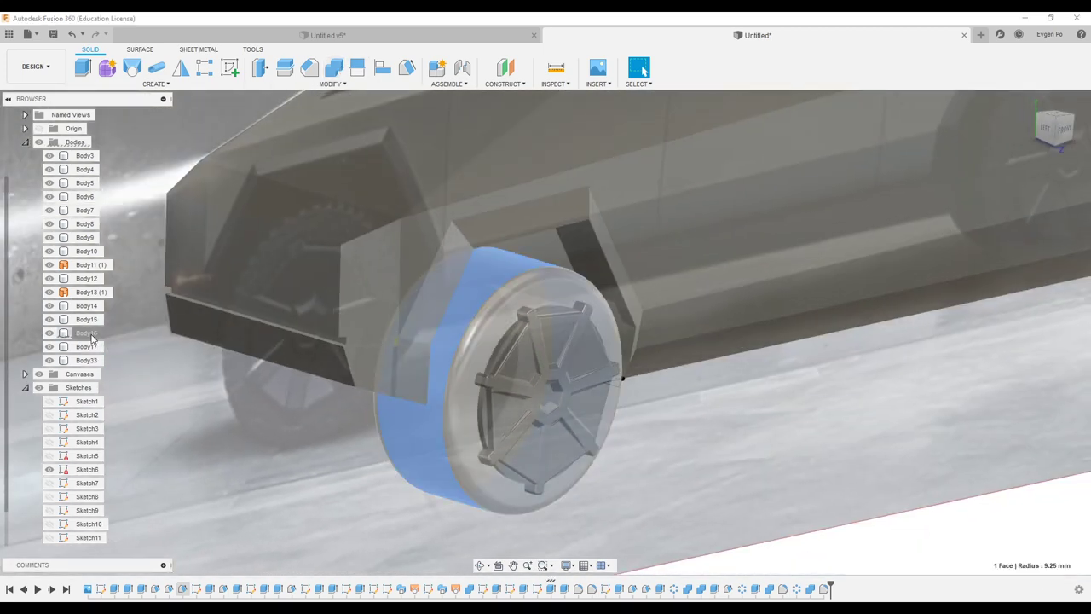
right_click(92, 335)
click(156, 569)
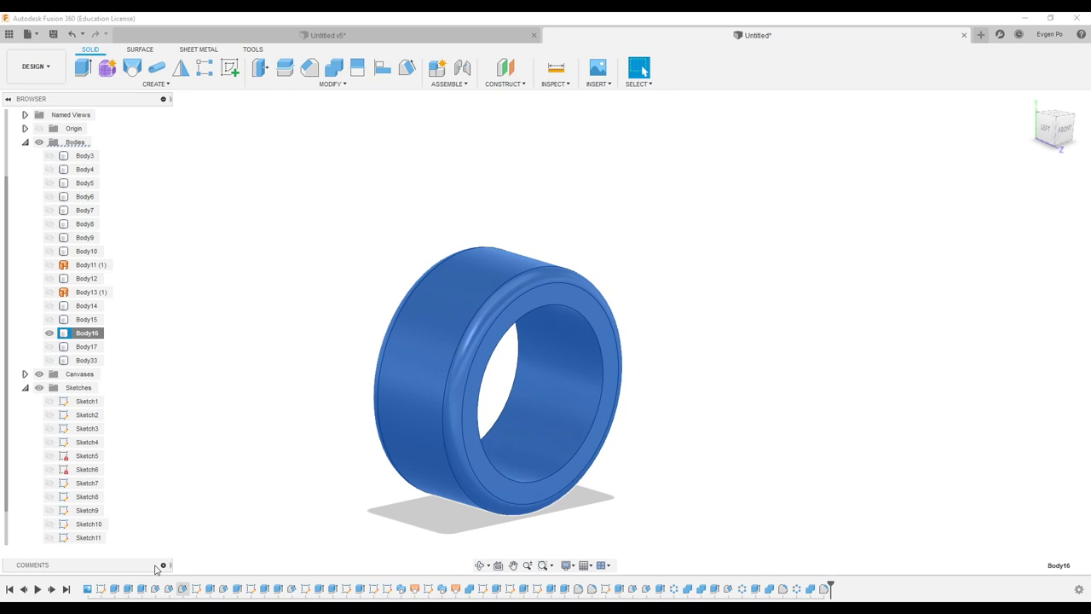
shift+middle_drag(241, 449, 325, 193)
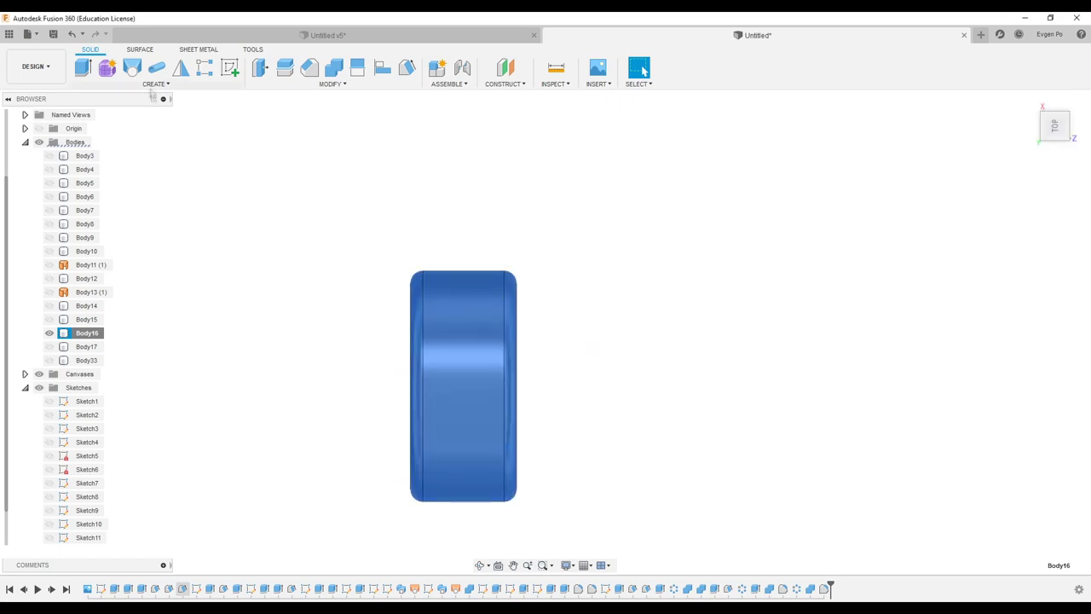
- Create a construction plane offset 25 mm from the base plane
click(229, 68)
click(452, 177)
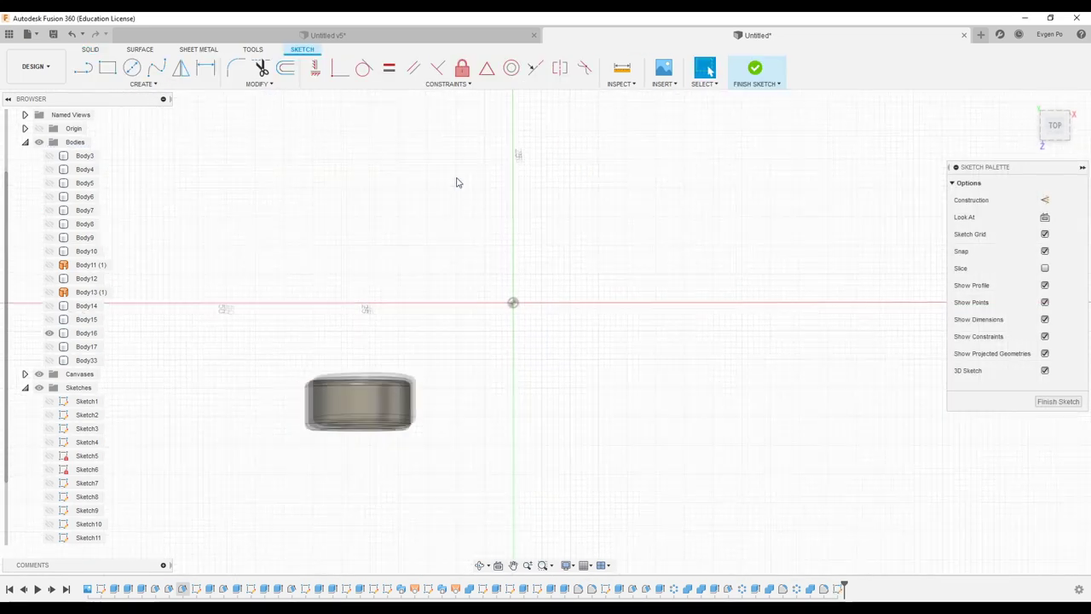
click(754, 68)
click(505, 84)
click(520, 99)
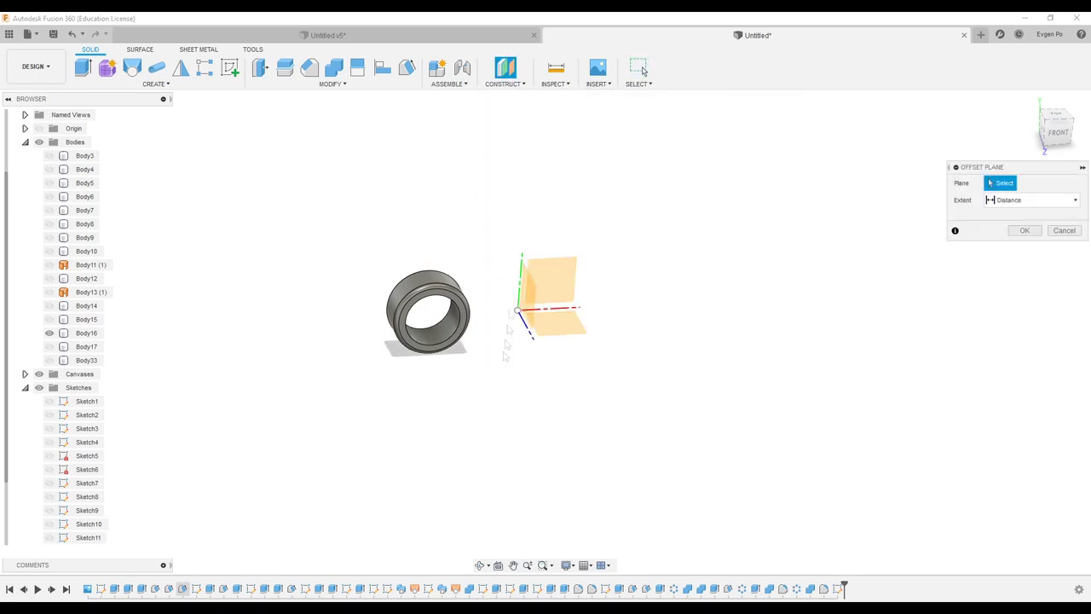
click(555, 324)
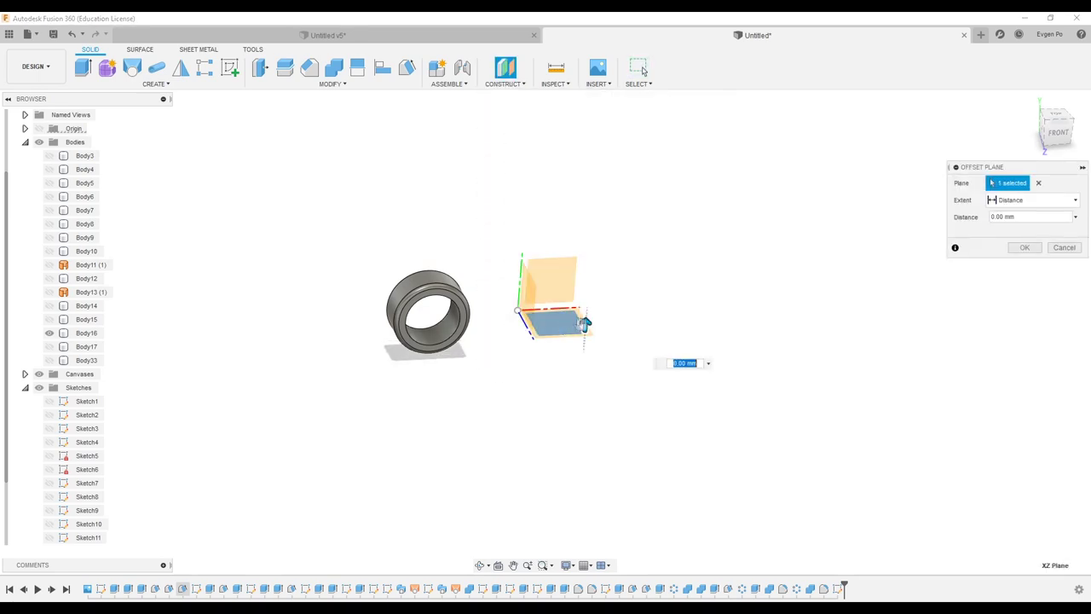
click(1025, 248)
- Start a sketch on the offset plane and project the tire body's outline into it
right_click(505, 214)
click(511, 272)
click(608, 223)
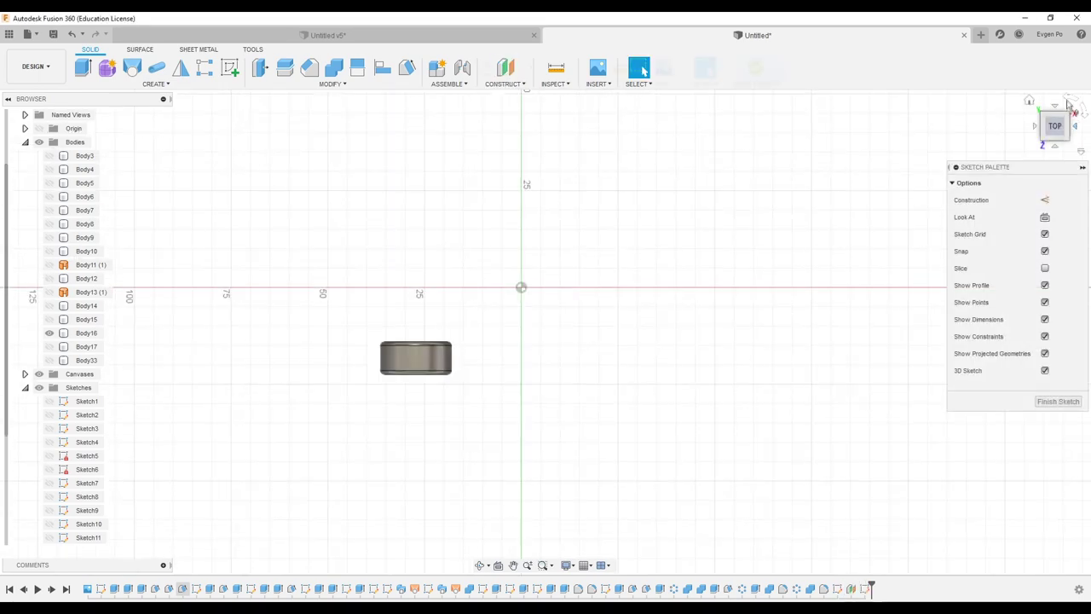
right_click(86, 332)
click(208, 303)
click(579, 452)
scroll(583, 458, up, 5)
key(Return)
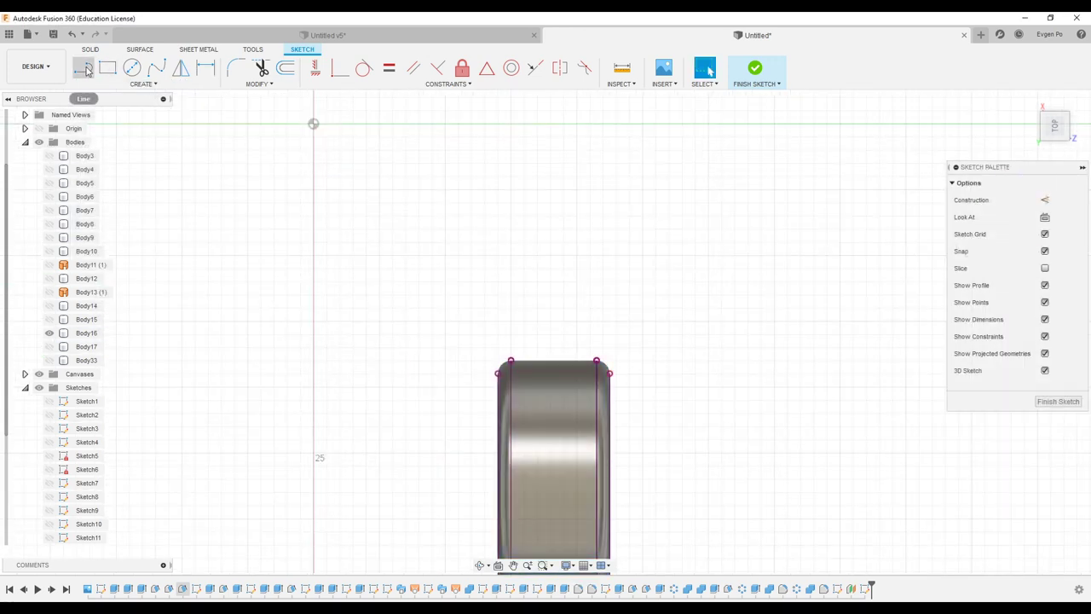
- Draw V-shaped lines from the tire's top midpoint and mirror them about the centre line
click(555, 367)
scroll(555, 366, down, 3)
scroll(571, 510, up, 3)
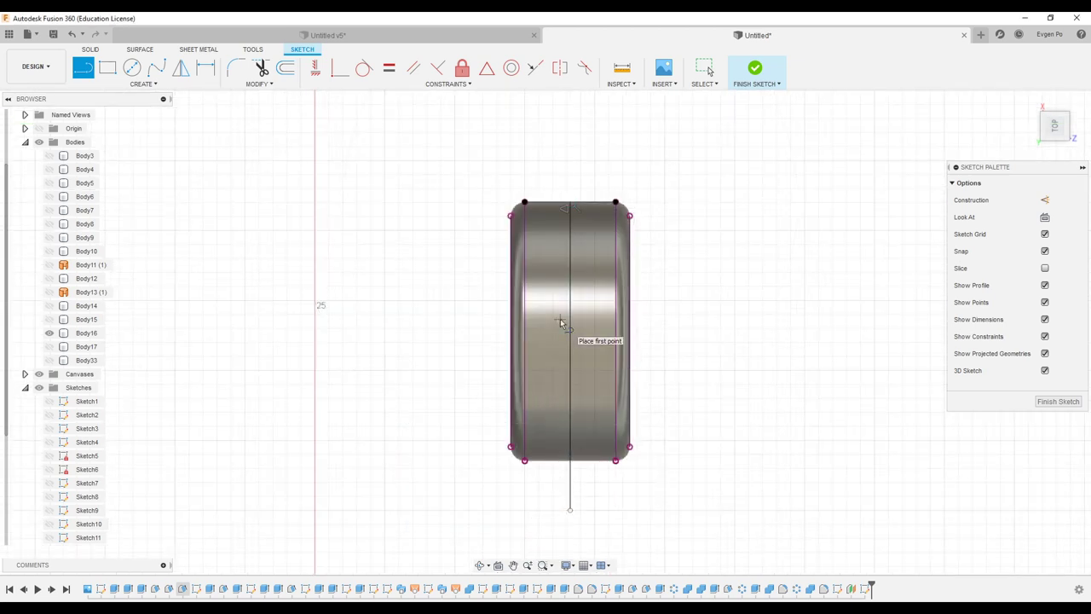
scroll(512, 294, up, 3)
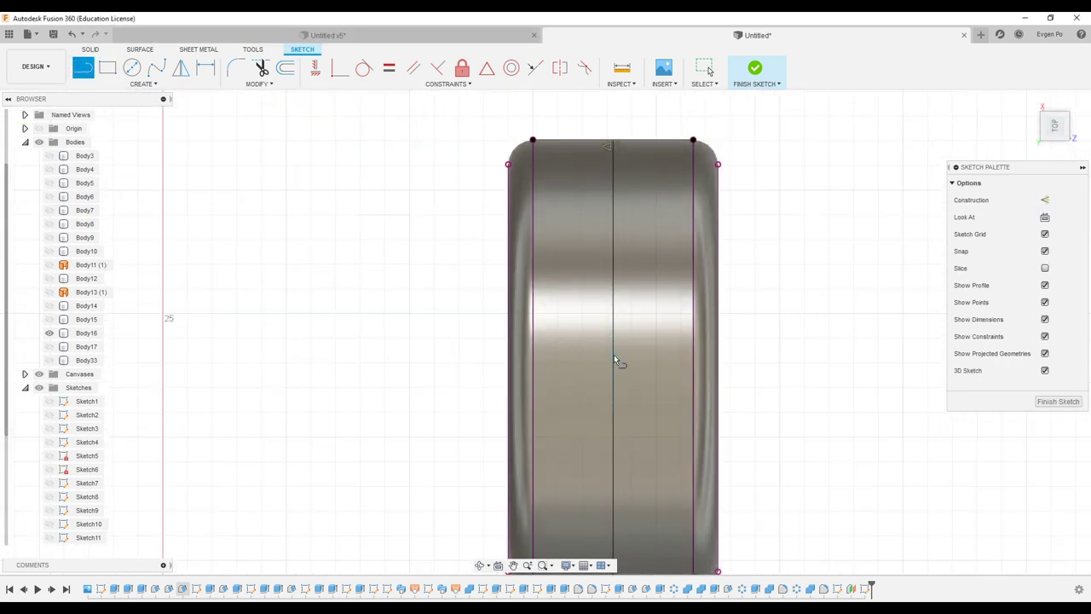
scroll(616, 410, down, 2)
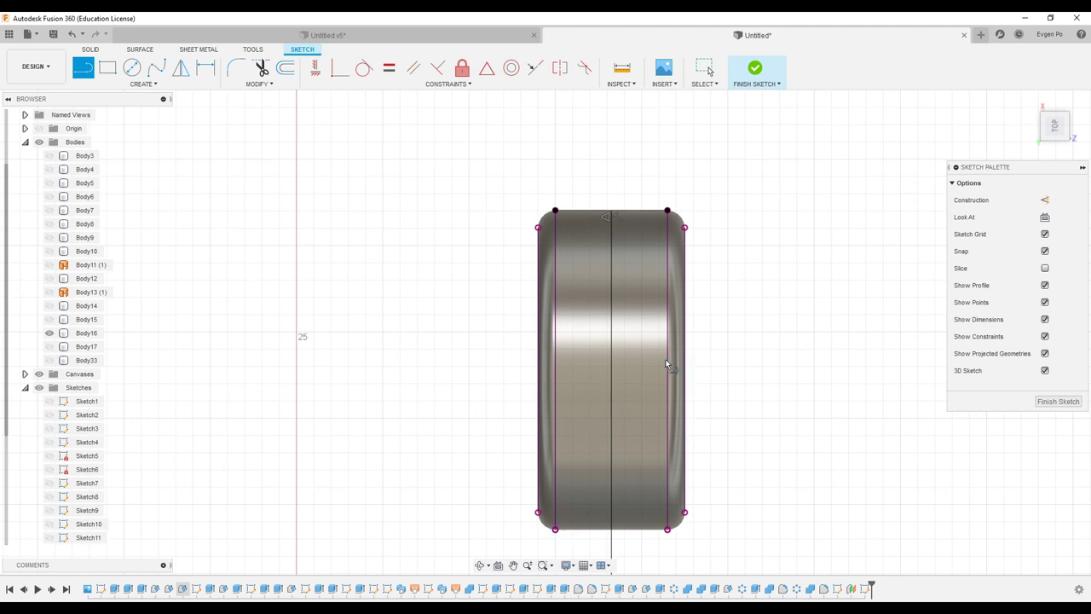
scroll(559, 376, down, 2)
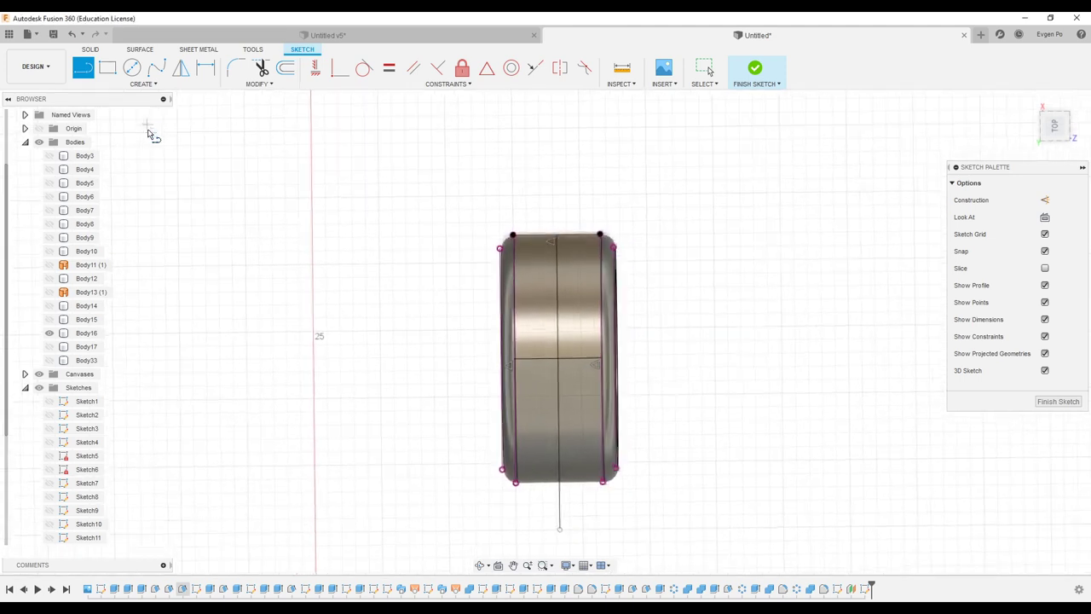
click(110, 70)
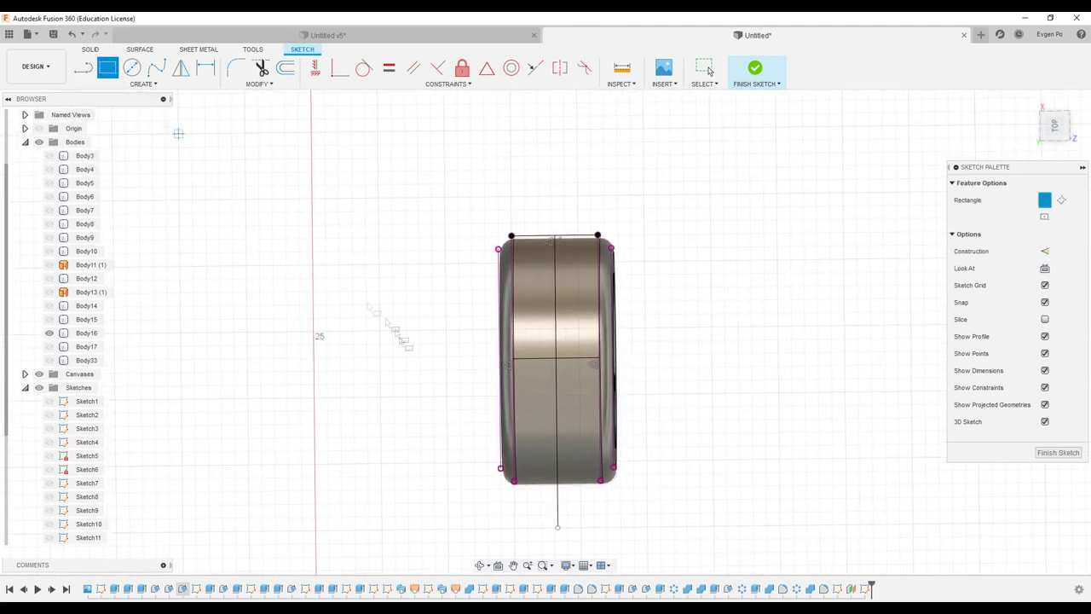
scroll(588, 378, up, 5)
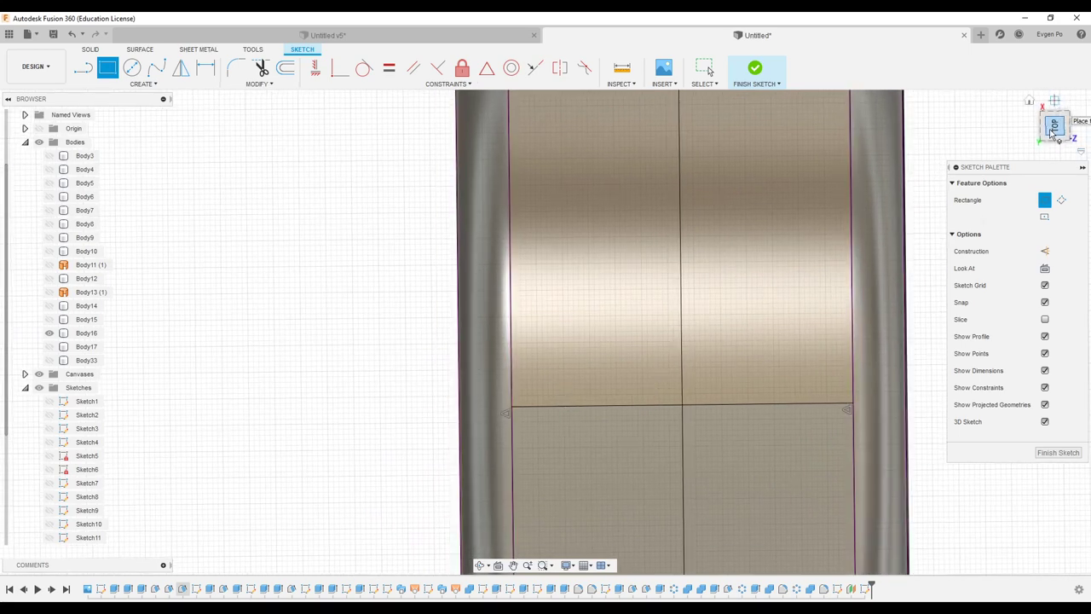
scroll(518, 381, down, 3)
click(83, 68)
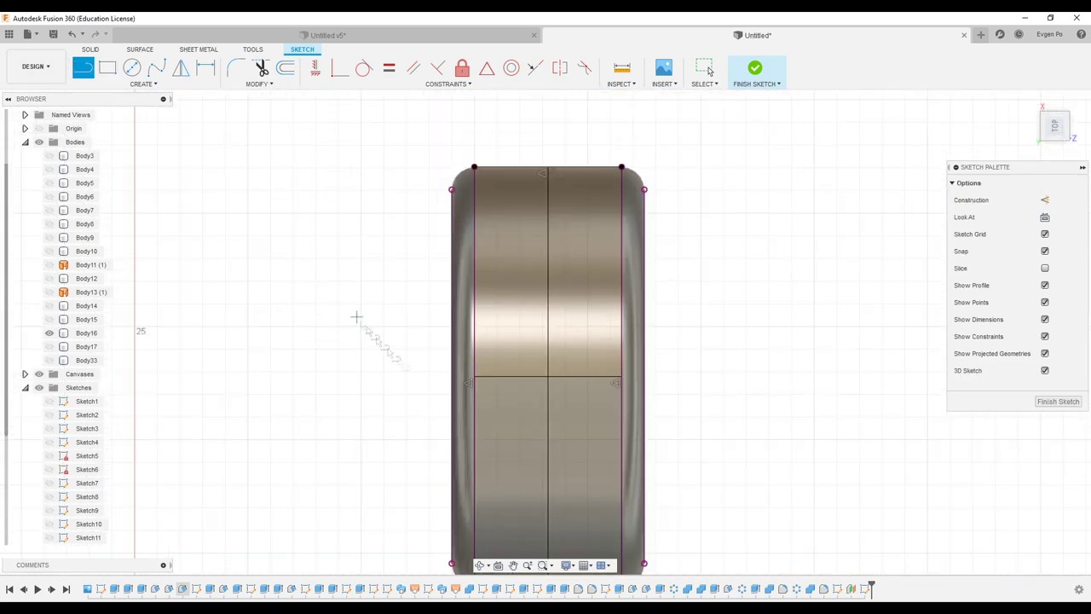
scroll(461, 368, up, 2)
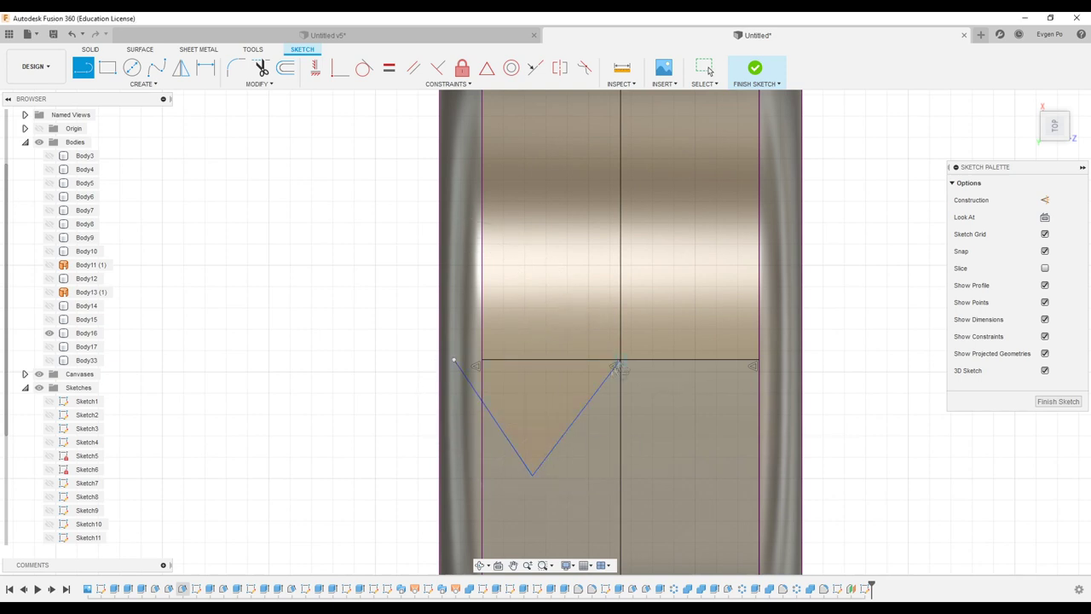
click(180, 70)
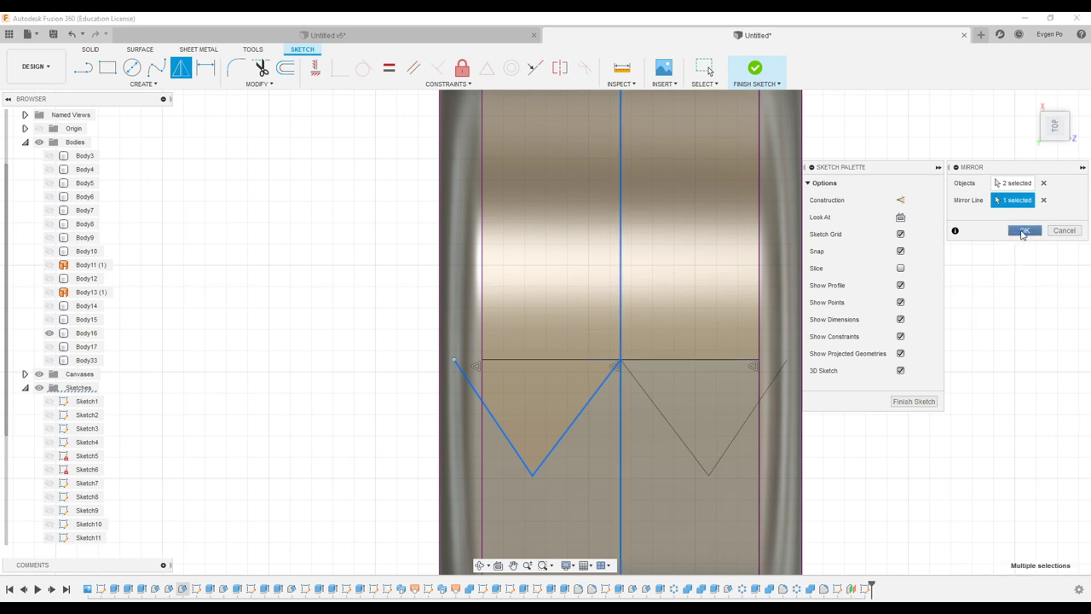
click(1023, 232)
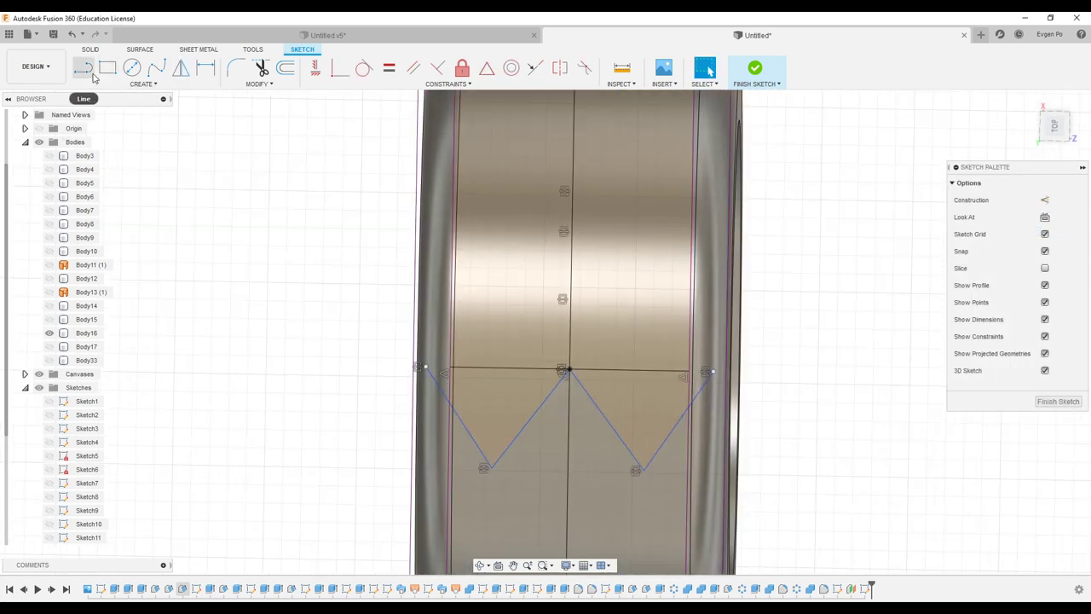
- Offset the zigzag lines by 0.3 mm to form strips
click(287, 69)
text(0.3)
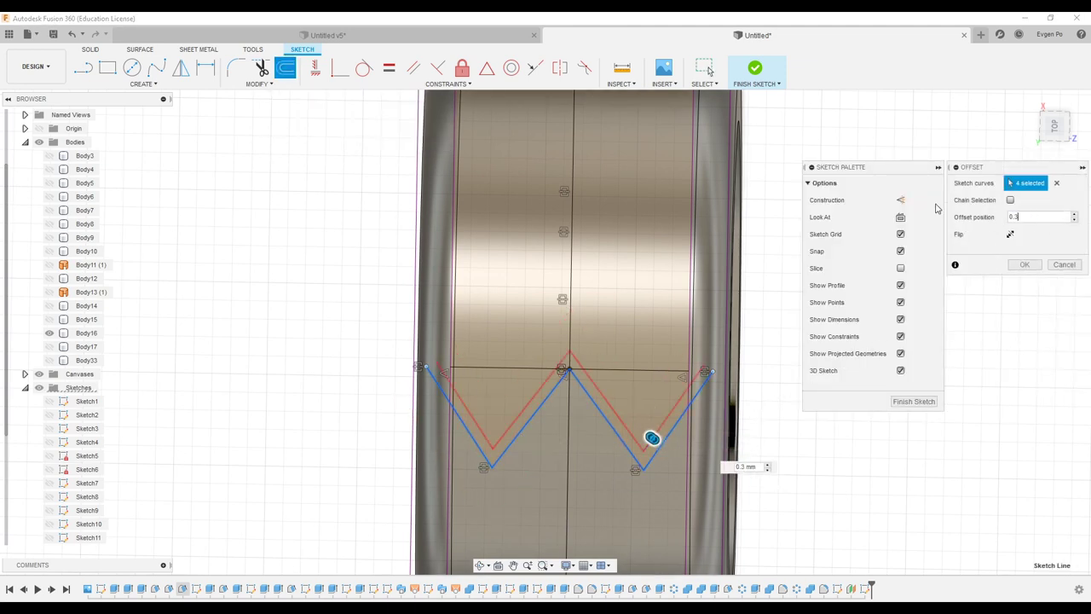
click(901, 217)
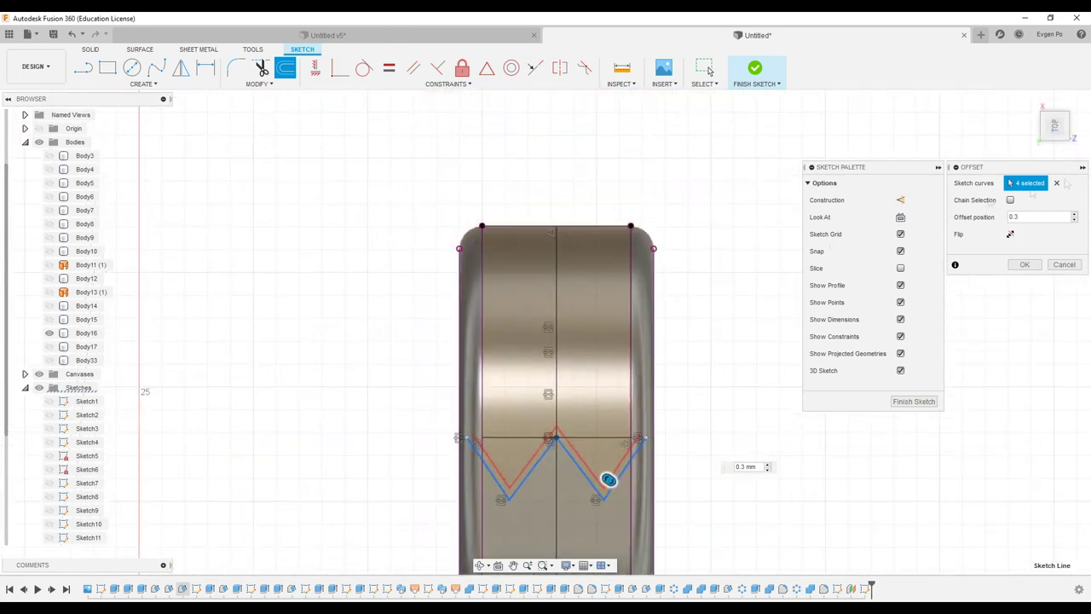
click(1024, 265)
scroll(583, 502, up, 5)
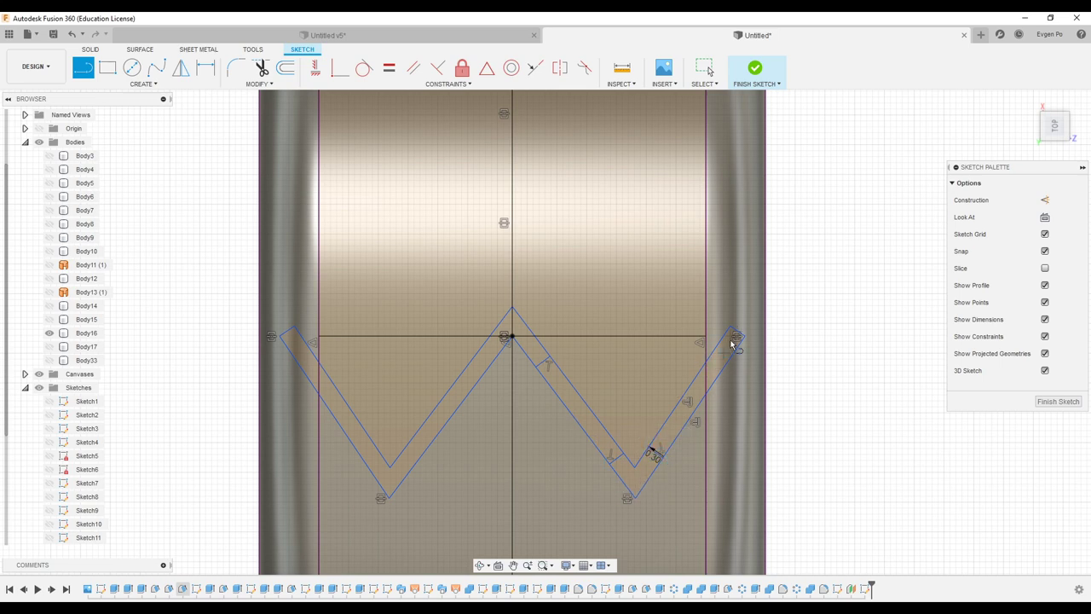
- Mirror the offset zigzag strips to the other side and finish the sketch
click(182, 72)
scroll(545, 376, up, 2)
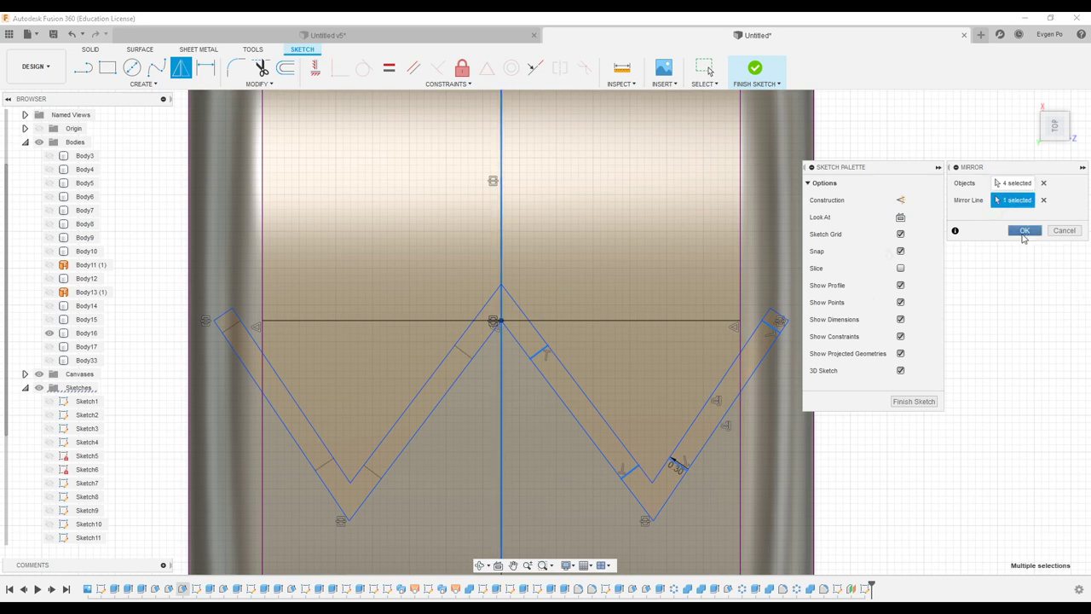
click(1024, 231)
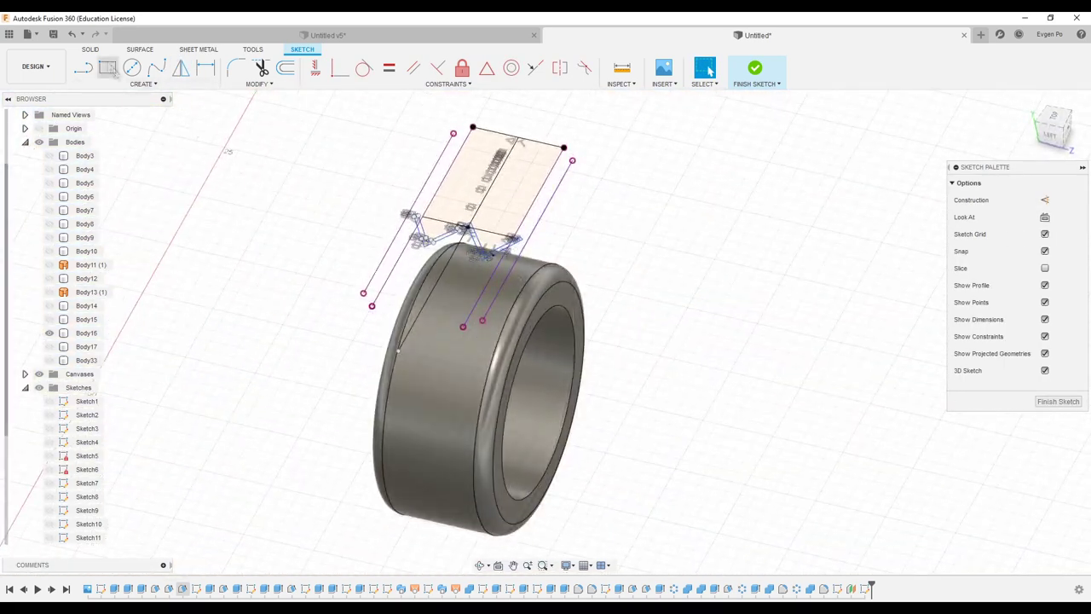
click(755, 73)
key(e)
scroll(512, 256, up, 3)
- Extrude the zigzag strip profiles -1.5 mm as new bodies
click(443, 239)
click(511, 268)
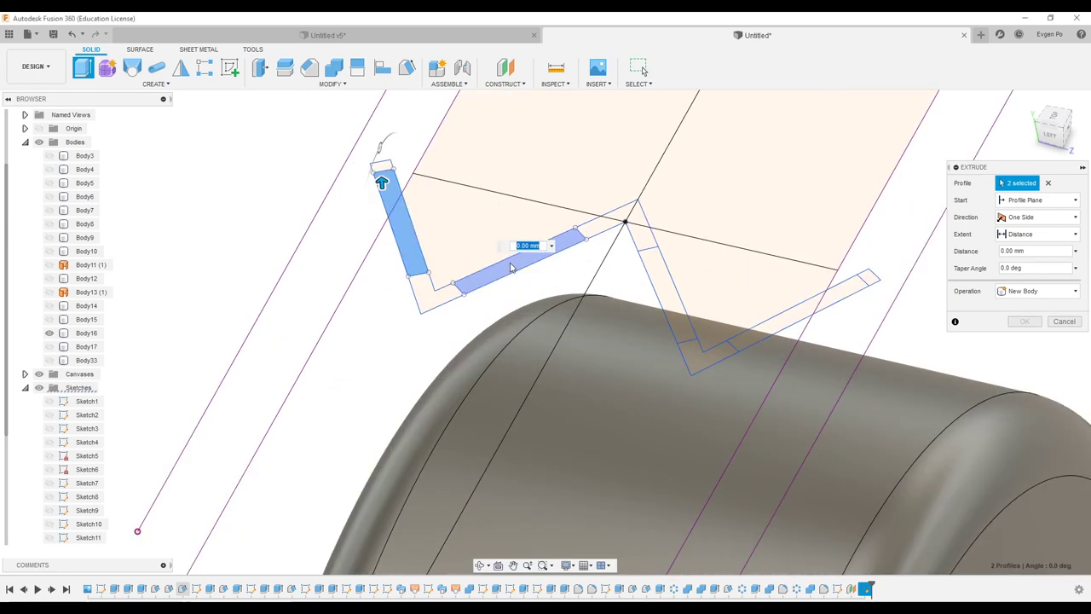
click(838, 303)
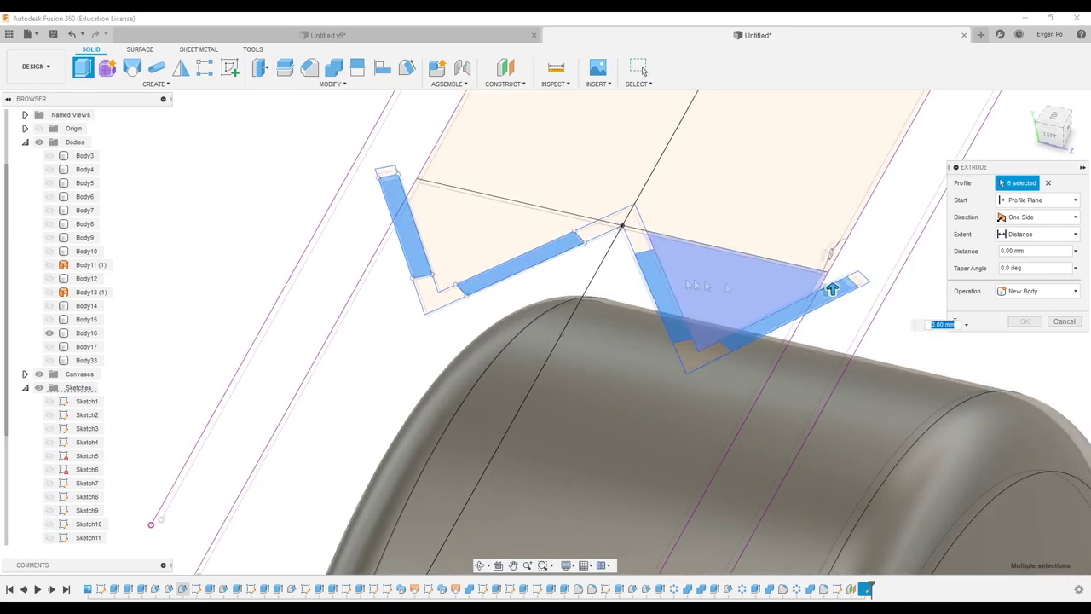
scroll(768, 290, down, 3)
drag(689, 219, 683, 258)
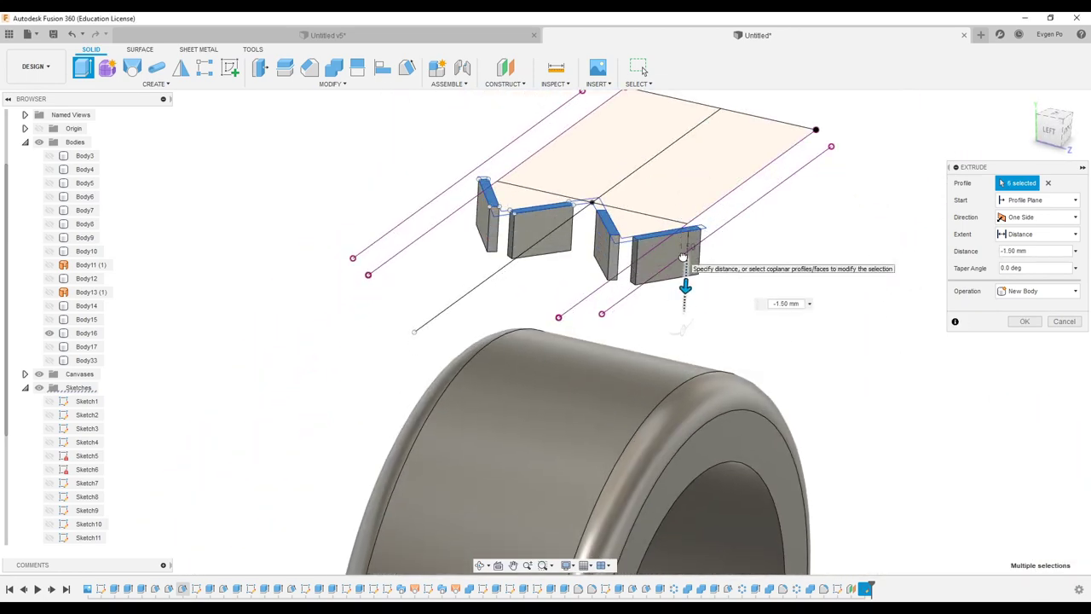
click(1025, 322)
- Select the new strip bodies and move them down toward the ring
click(87, 414)
ctrl+click(87, 388)
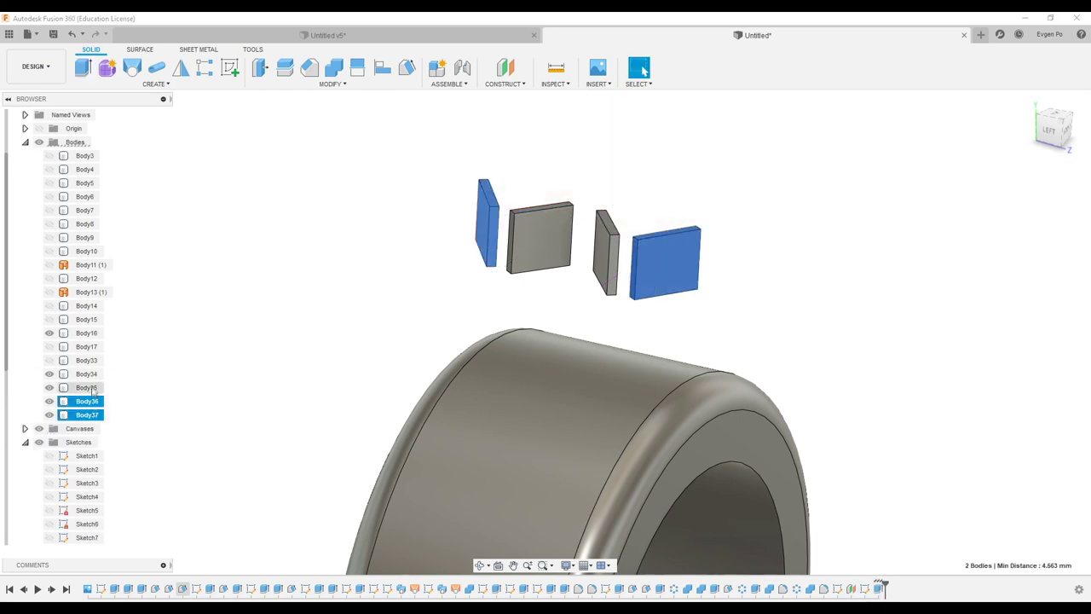
shift+click(87, 373)
right_click(87, 374)
click(111, 381)
drag(628, 267, 638, 423)
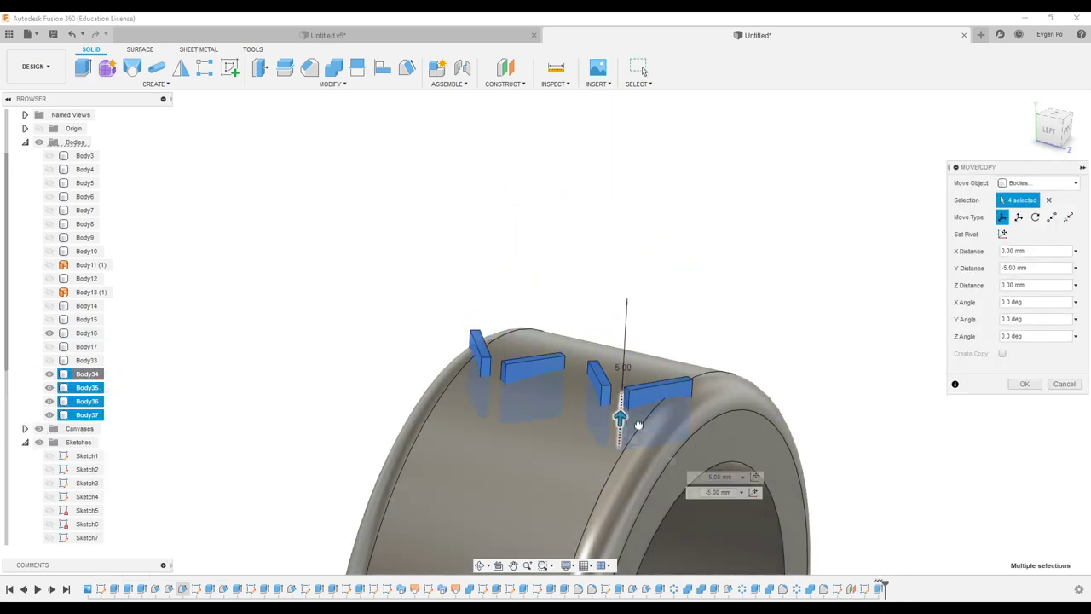
- Shift the strips sideways along X, check them from front and side, and confirm the move
shift+middle_drag(640, 419, 623, 383)
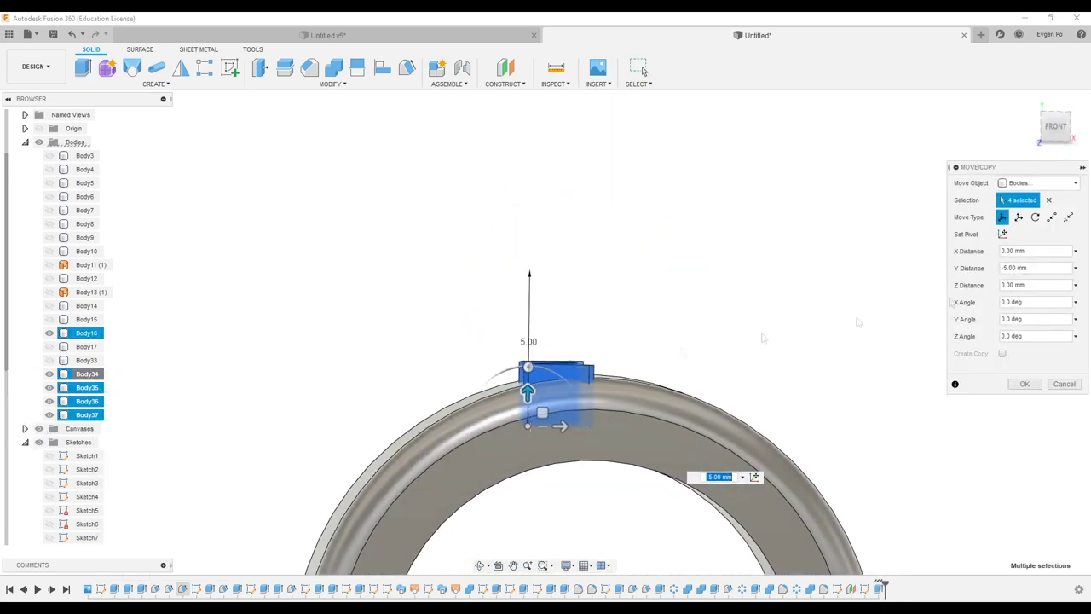
scroll(697, 386, up, 2)
scroll(495, 307, down, 5)
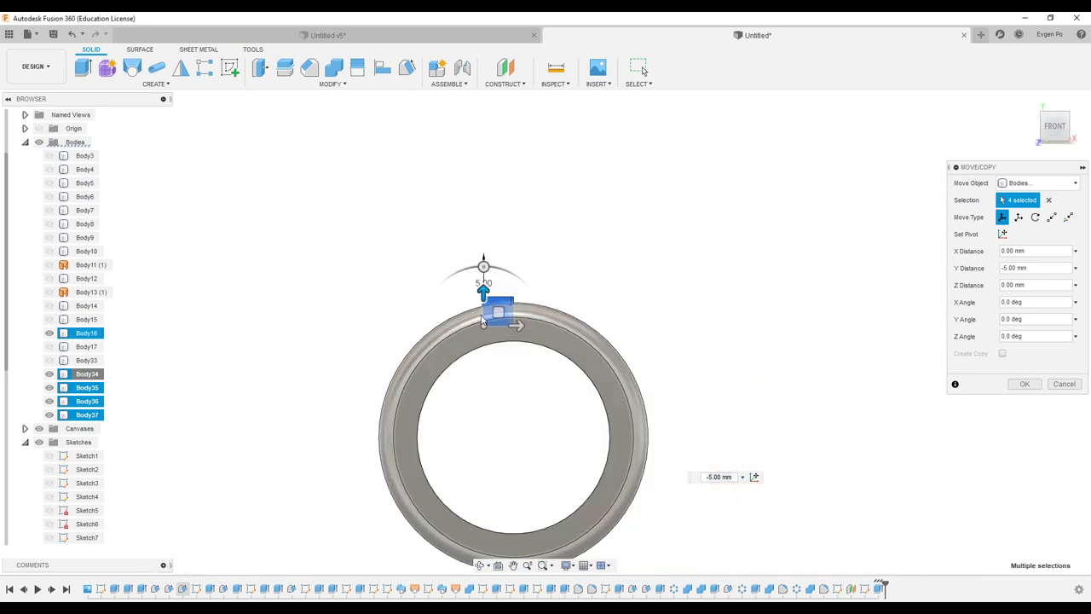
scroll(497, 314, up, 4)
scroll(497, 317, up, 3)
drag(504, 325, 556, 328)
scroll(556, 327, down, 3)
scroll(545, 424, down, 2)
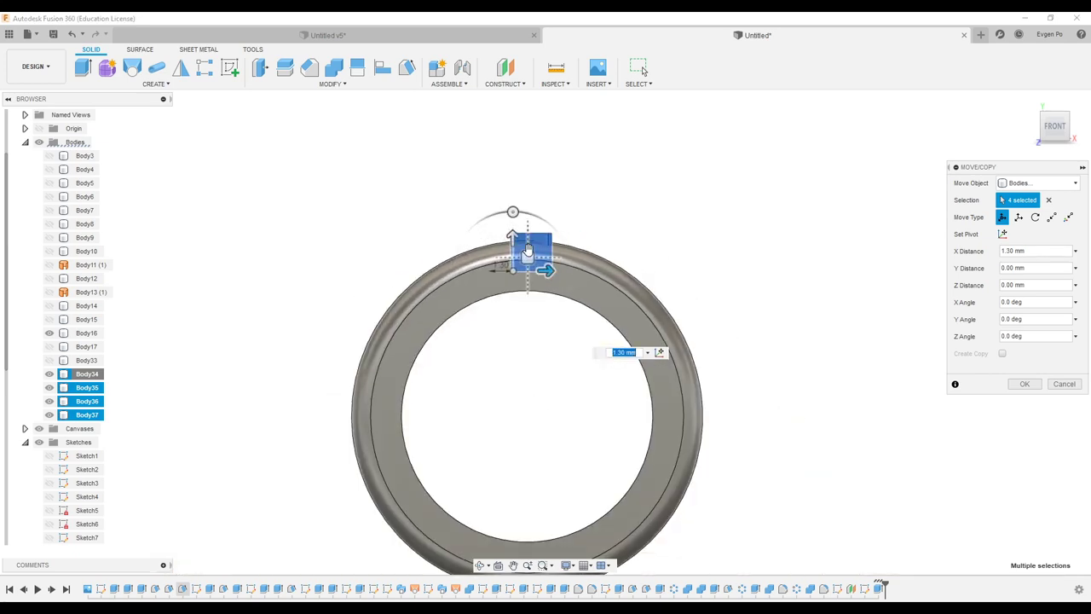
scroll(544, 272, up, 5)
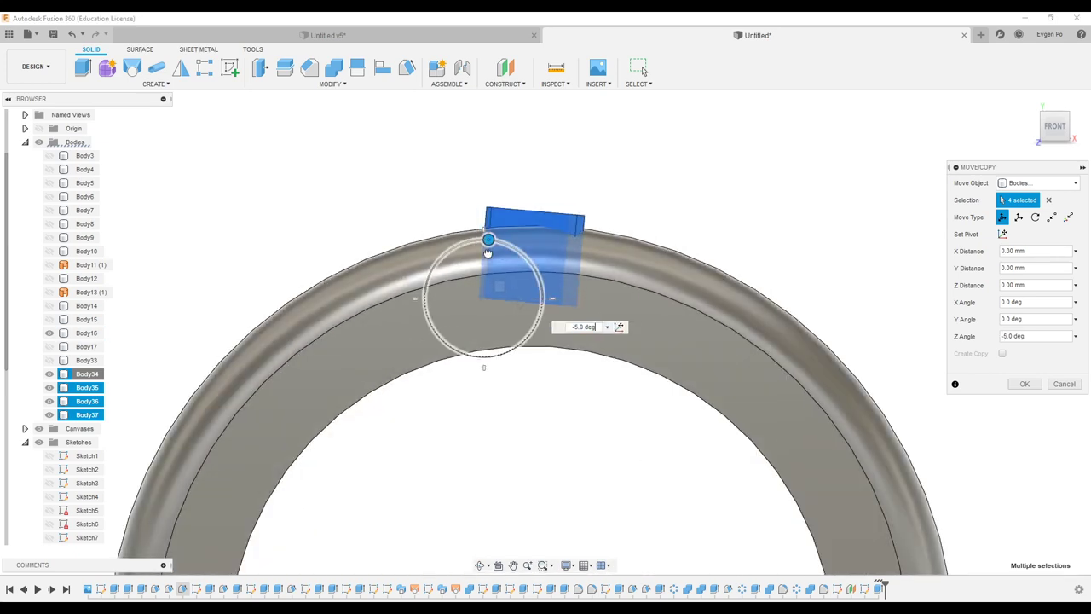
scroll(483, 243, up, 3)
shift+middle_drag(482, 307, 556, 295)
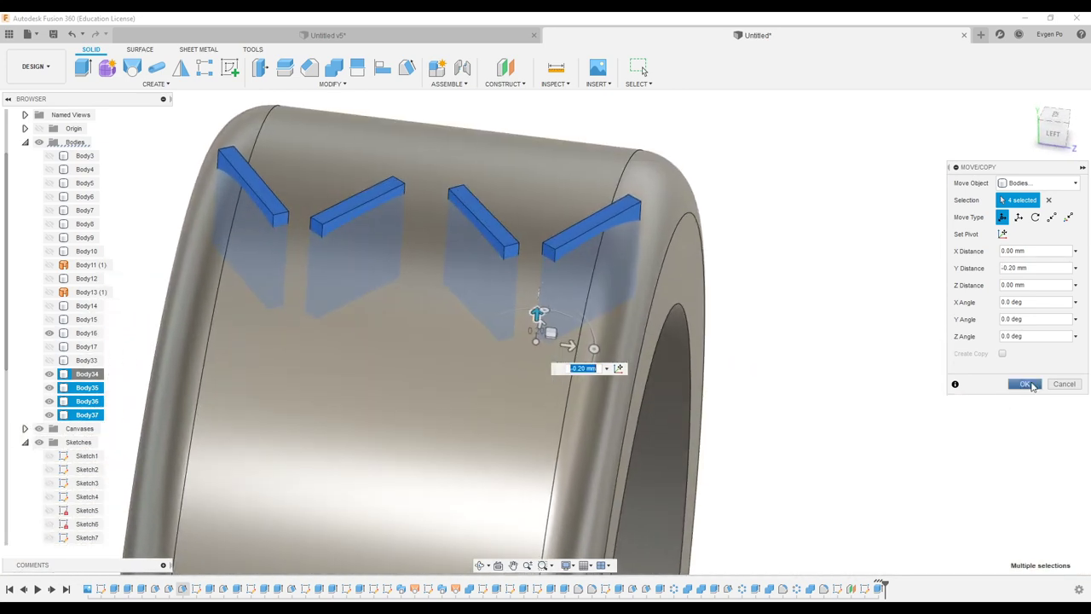
key(Return)
- Try a press-pull on one strip face, then cancel it
key(q)
click(341, 219)
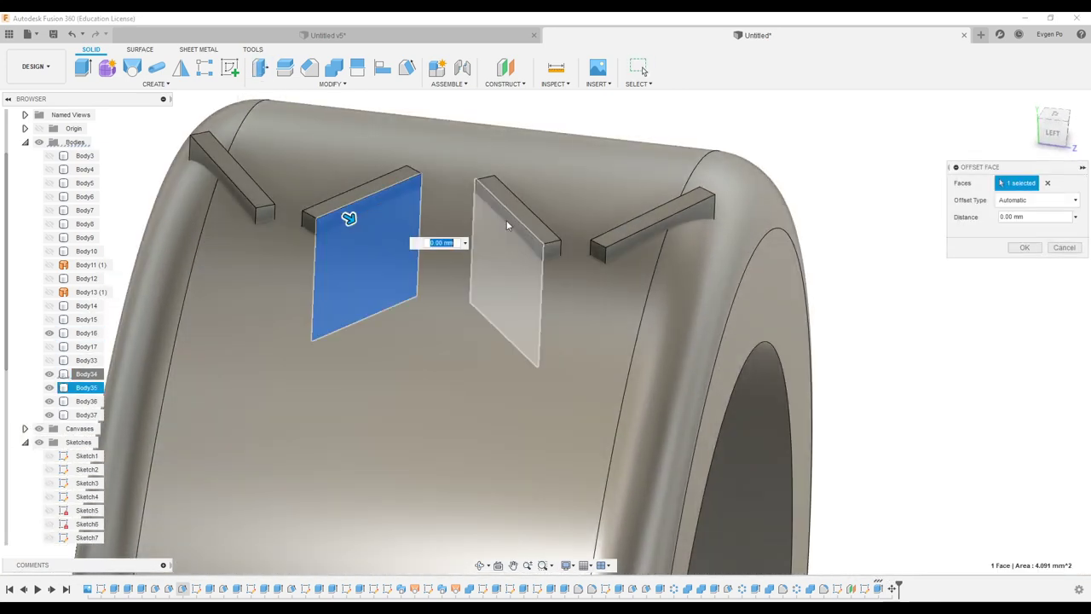
drag(353, 214, 623, 242)
key(Escape)
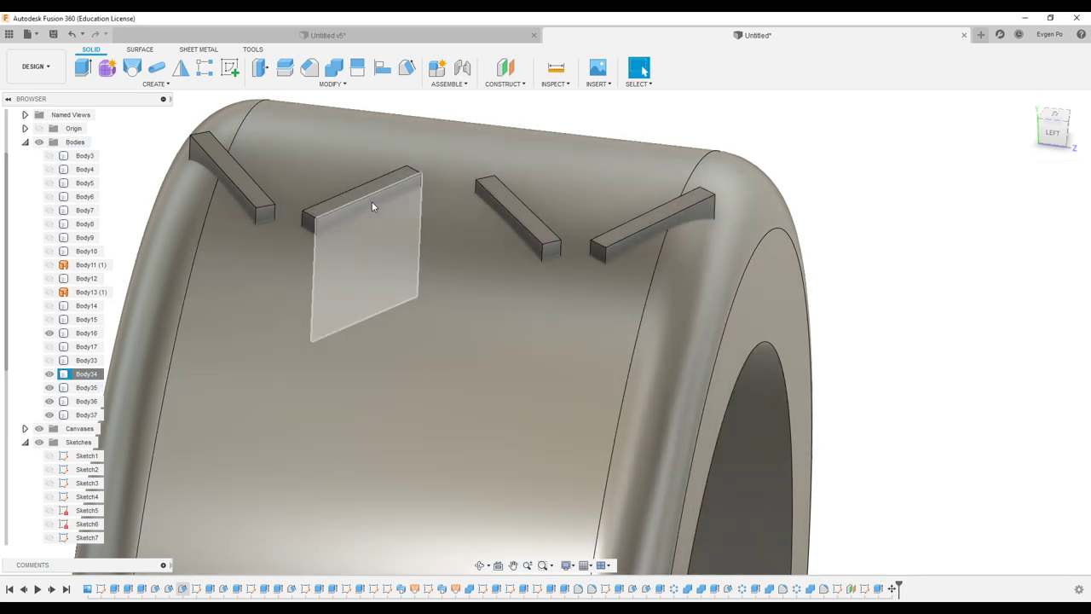
- Offset the side faces of all four strips outward by 0.2 mm
click(373, 203)
ctrl+click(510, 248)
ctrl+click(632, 244)
ctrl+click(252, 214)
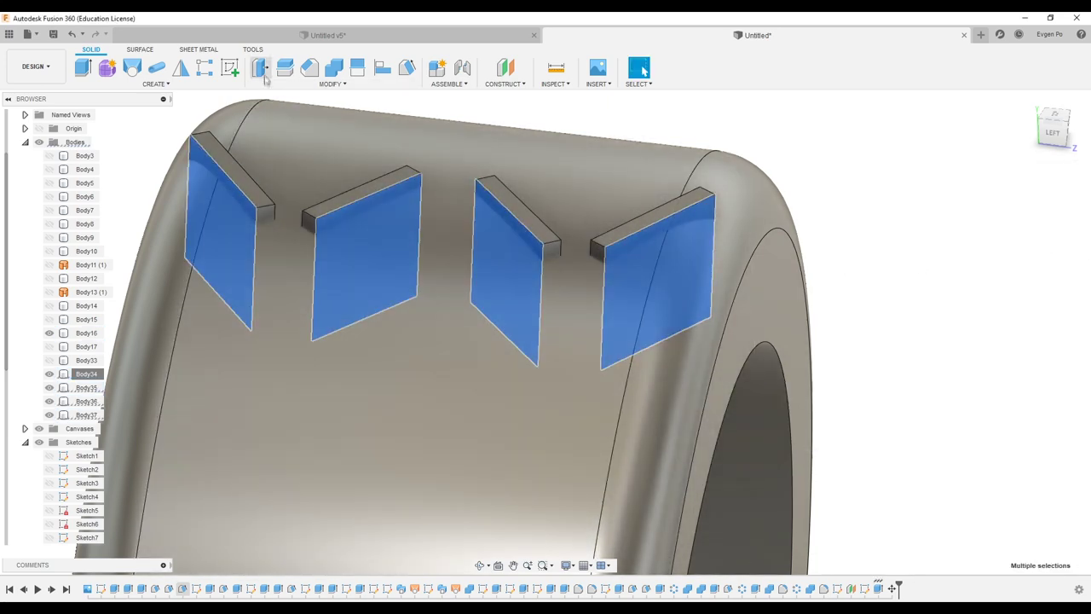
text(q0.2)
shift+middle_drag(338, 167, 256, 196)
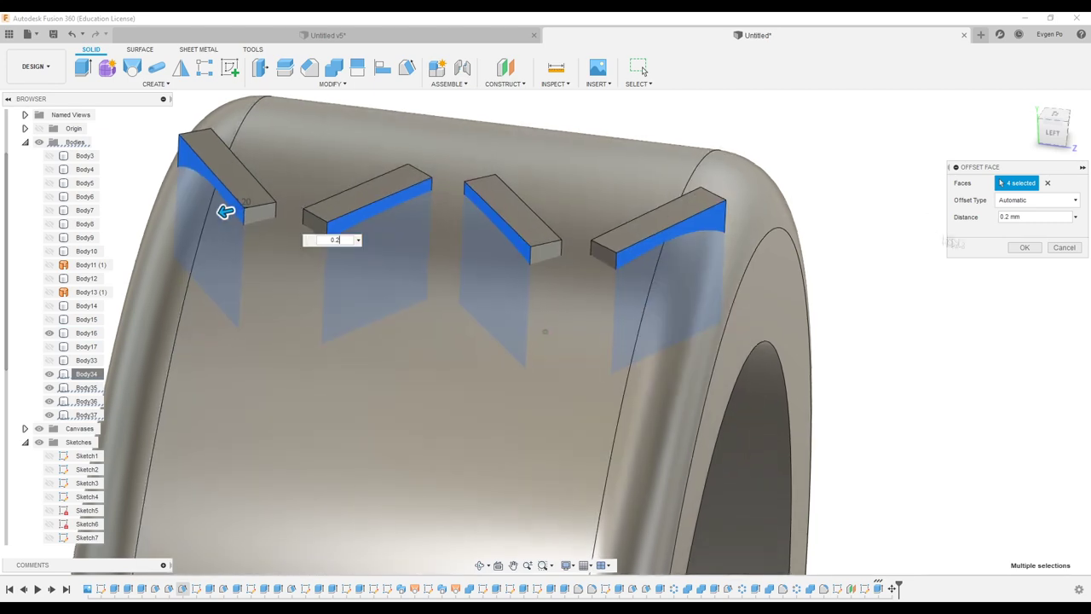
key(Return)
click(157, 85)
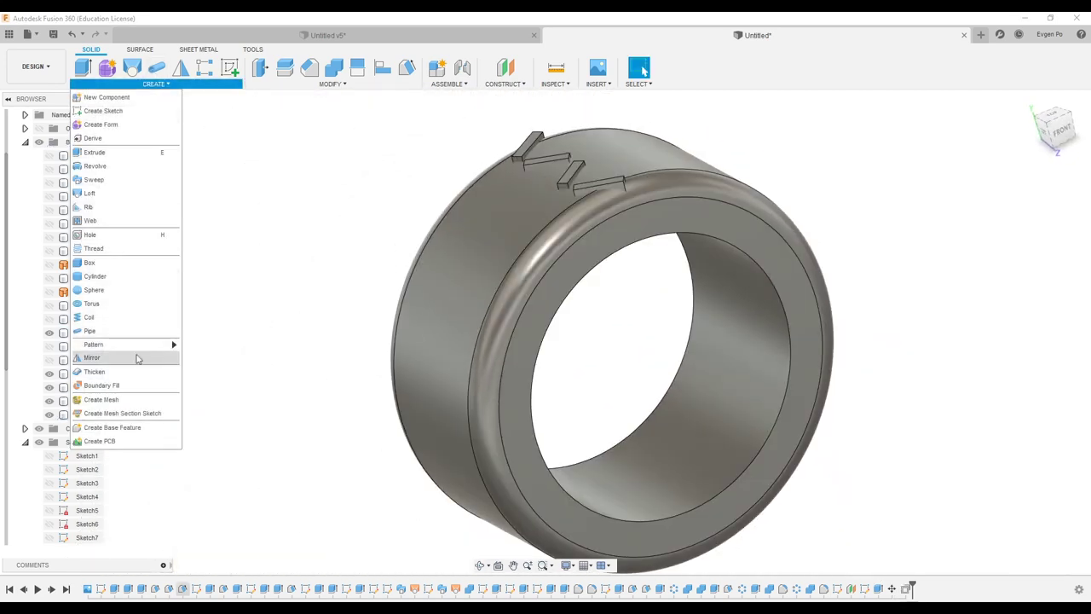
- Circular-pattern the four tread blocks 36 times around the tire bore axis
click(211, 360)
shift+middle_drag(546, 272, 589, 204)
click(588, 201)
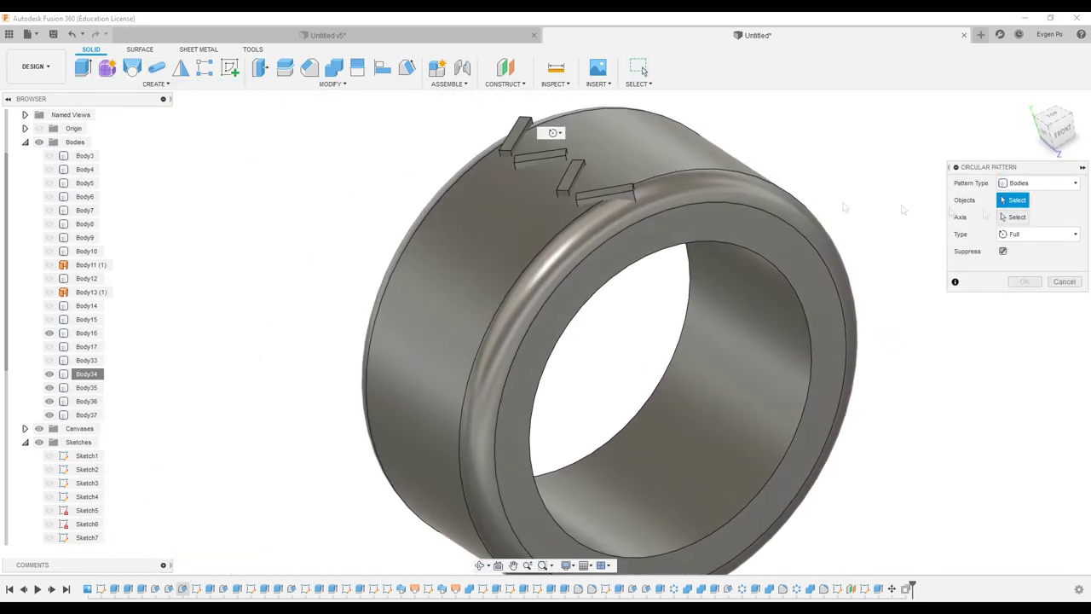
drag(584, 194, 494, 123)
scroll(597, 341, down, 2)
click(1017, 216)
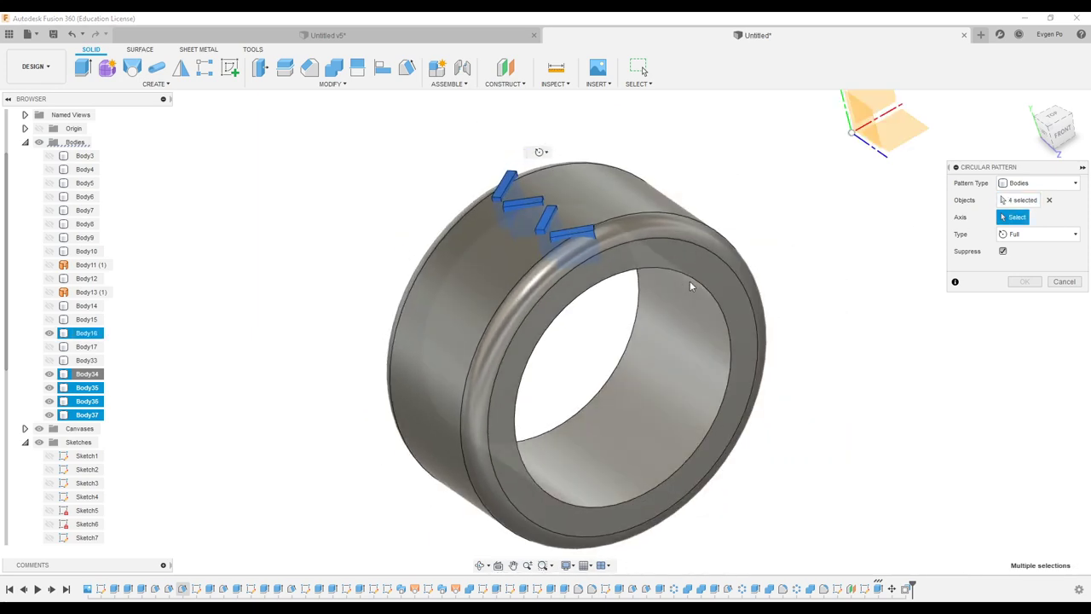
click(750, 359)
click(1006, 268)
text(42)
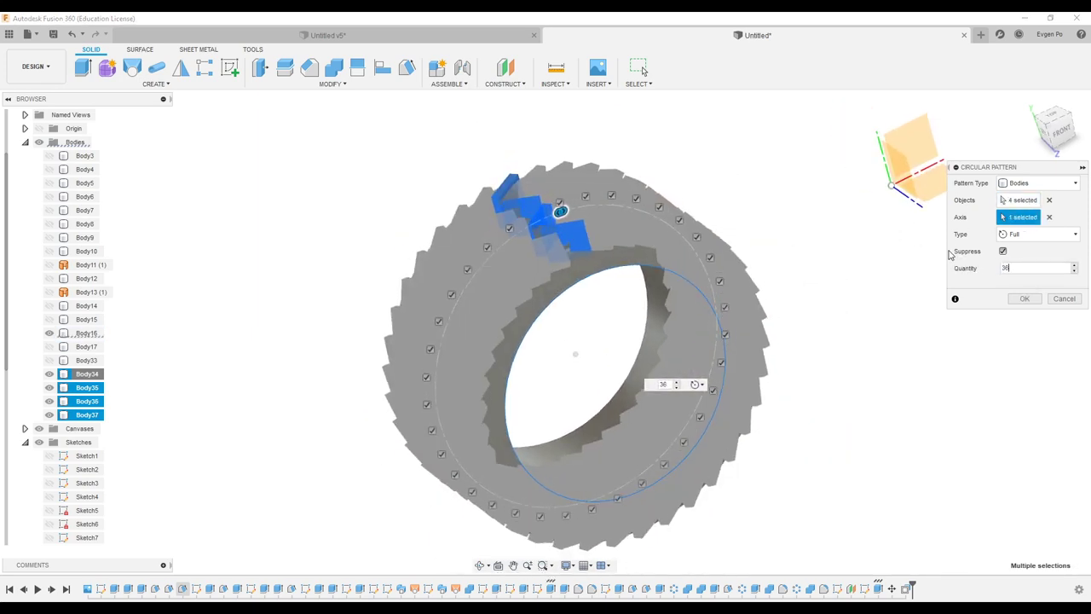
click(1058, 126)
scroll(580, 199, up, 3)
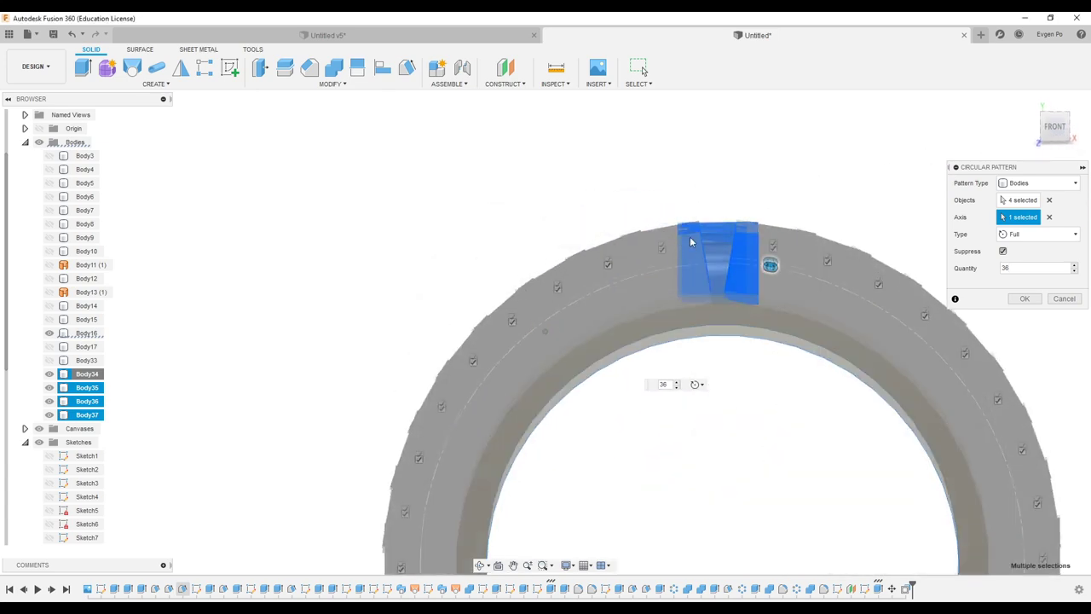
shift+middle_drag(770, 263, 1022, 304)
click(1022, 300)
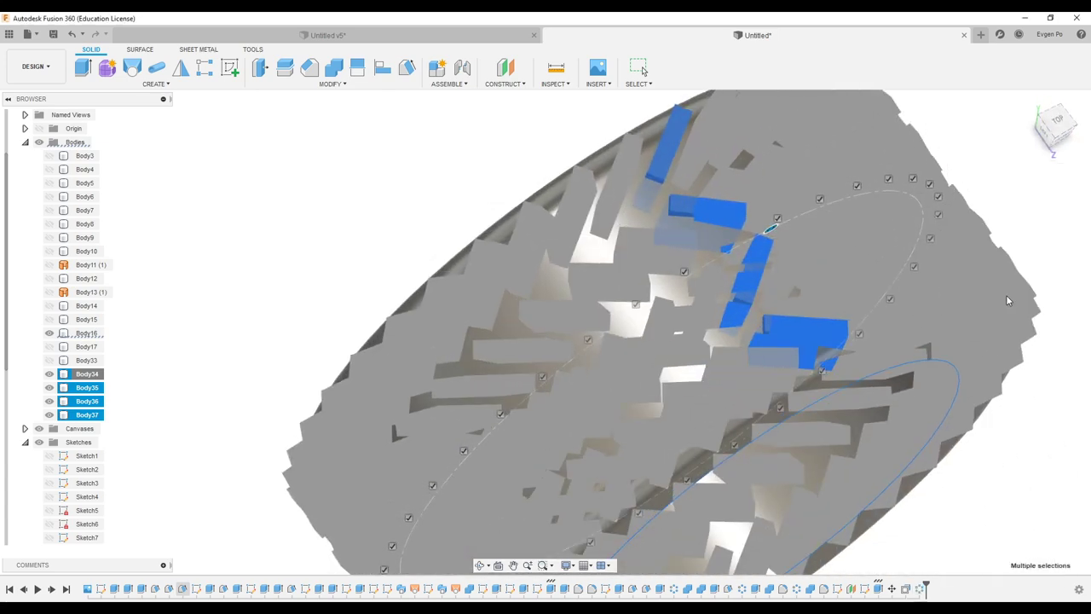
- Window-select the tire and all tread blocks and combine them into one body
scroll(1006, 295, down, 5)
shift+middle_drag(1006, 295, 795, 480)
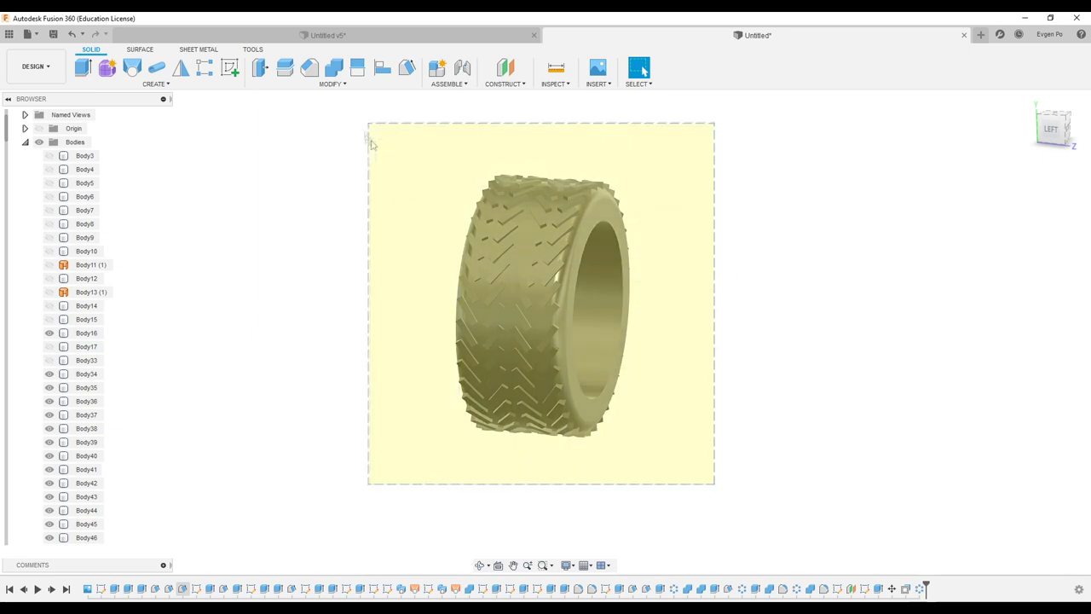
drag(921, 461, 370, 114)
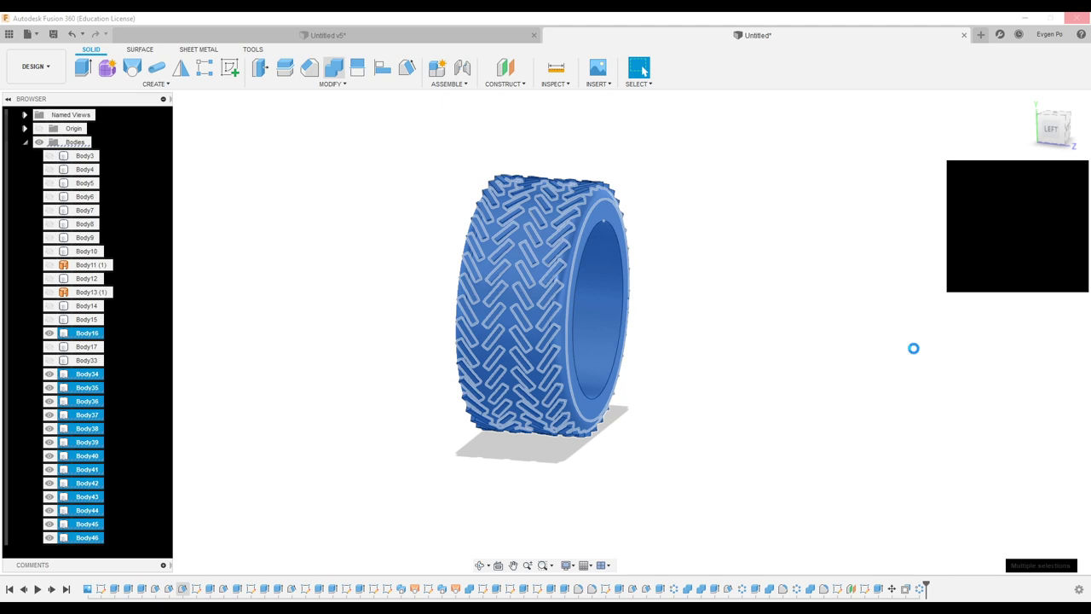
click(1027, 282)
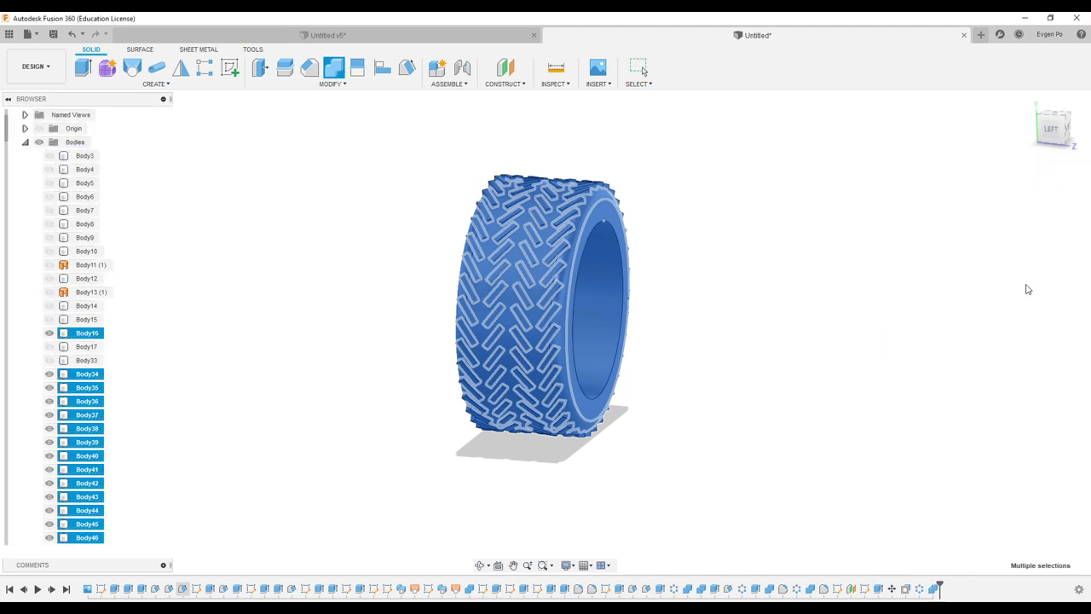
shift+middle_drag(541, 302, 644, 341)
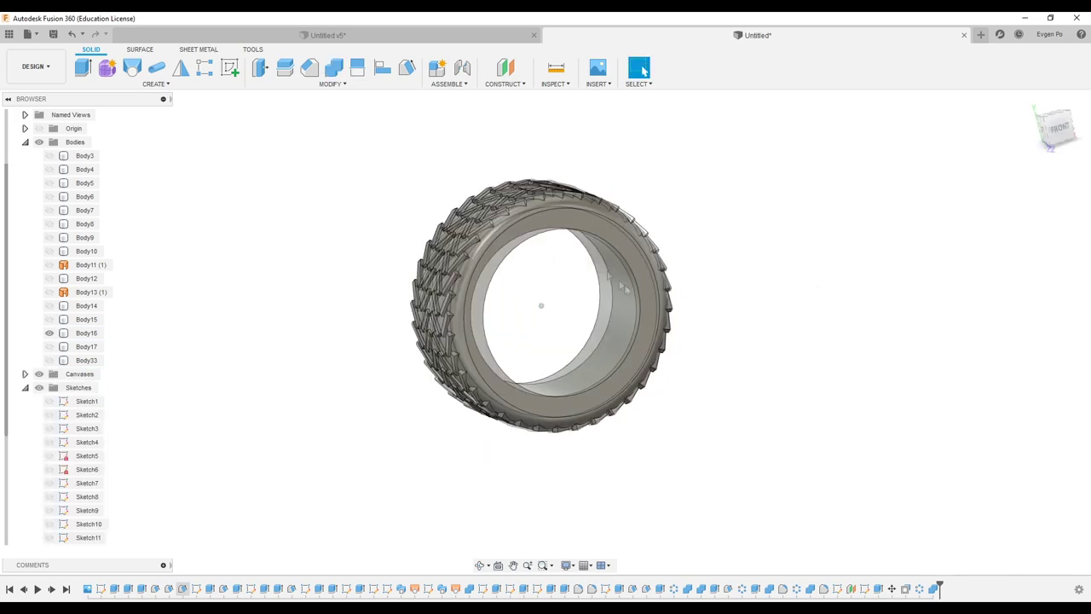
scroll(645, 341, up, 3)
- Cancel a fillet on the tire's rim edges and unisolate the tire body to show the whole truck
click(510, 322)
key(f)
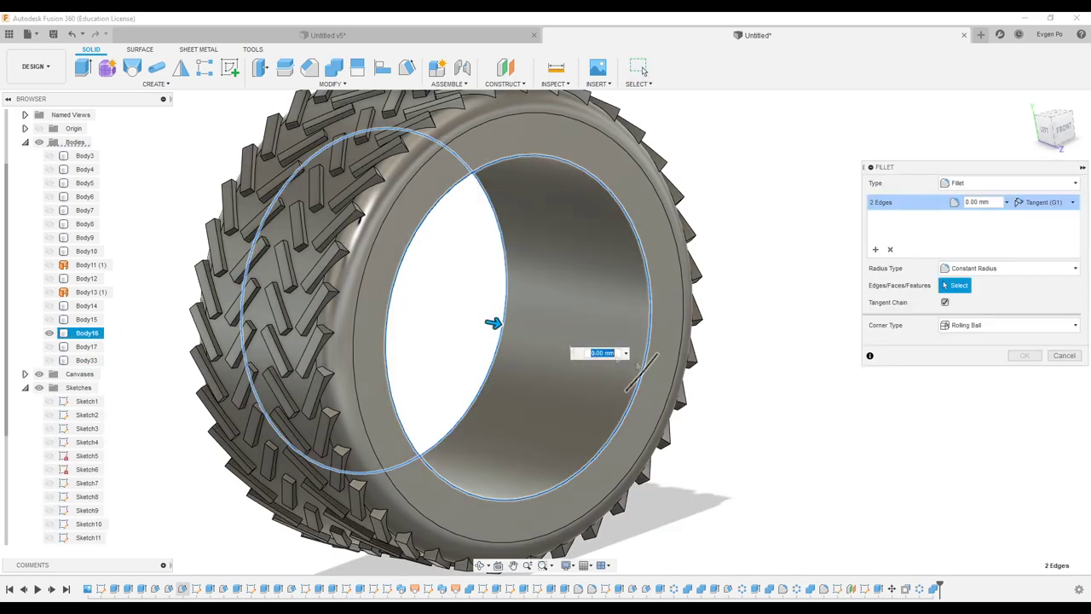
key(Escape)
scroll(492, 324, down, 2)
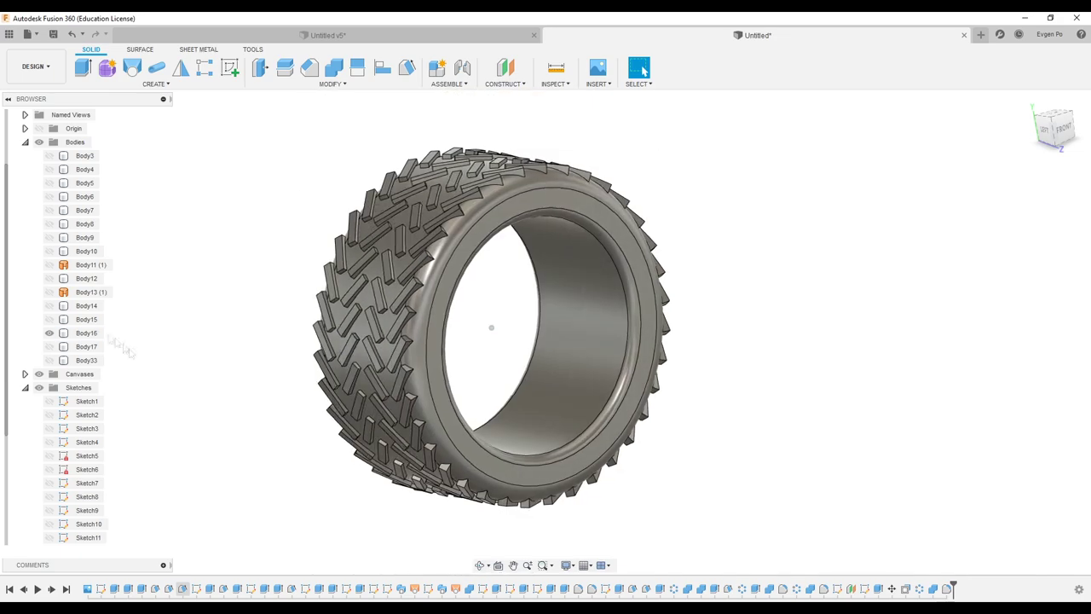
right_click(89, 333)
click(151, 568)
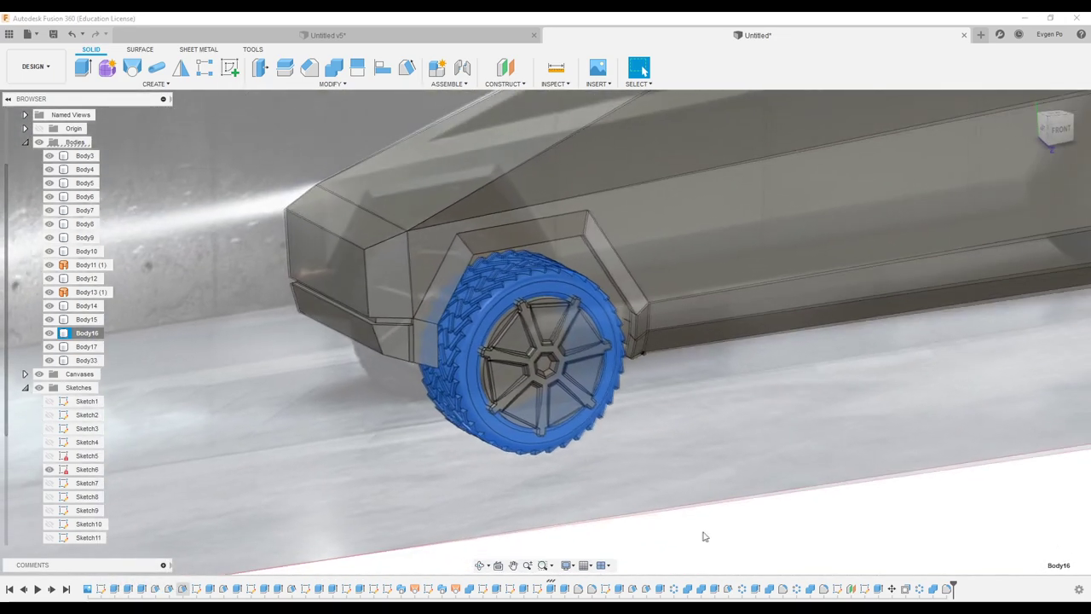
- Orbit the truck to a side-on view, then start and finish an empty sketch
scroll(528, 313, down, 1)
scroll(529, 313, down, 1)
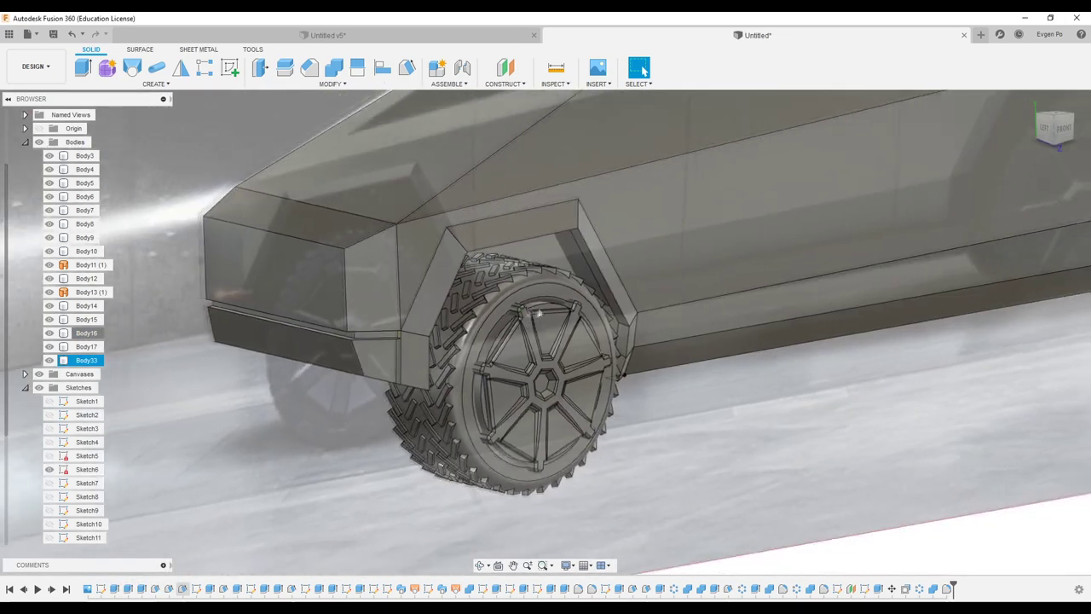
scroll(539, 294, down, 2)
scroll(540, 294, down, 1)
shift+middle_drag(540, 294, 428, 108)
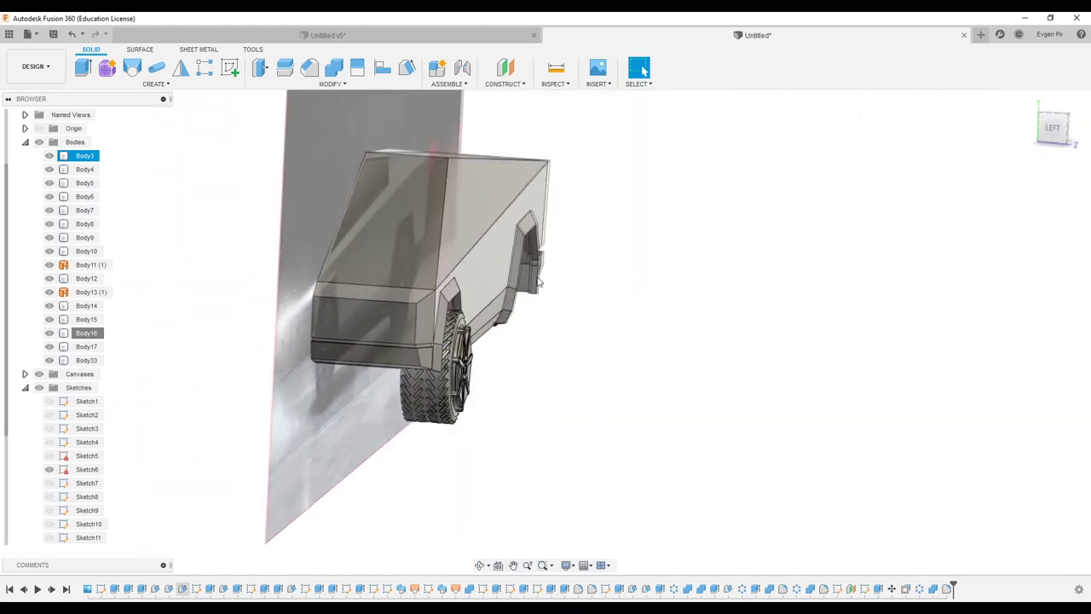
click(429, 107)
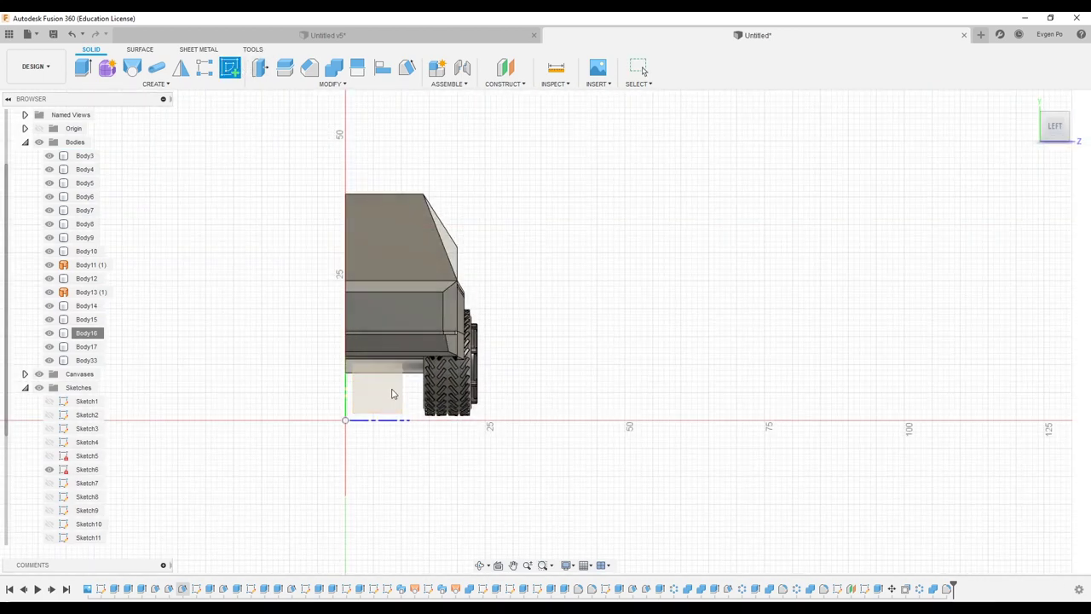
click(1062, 407)
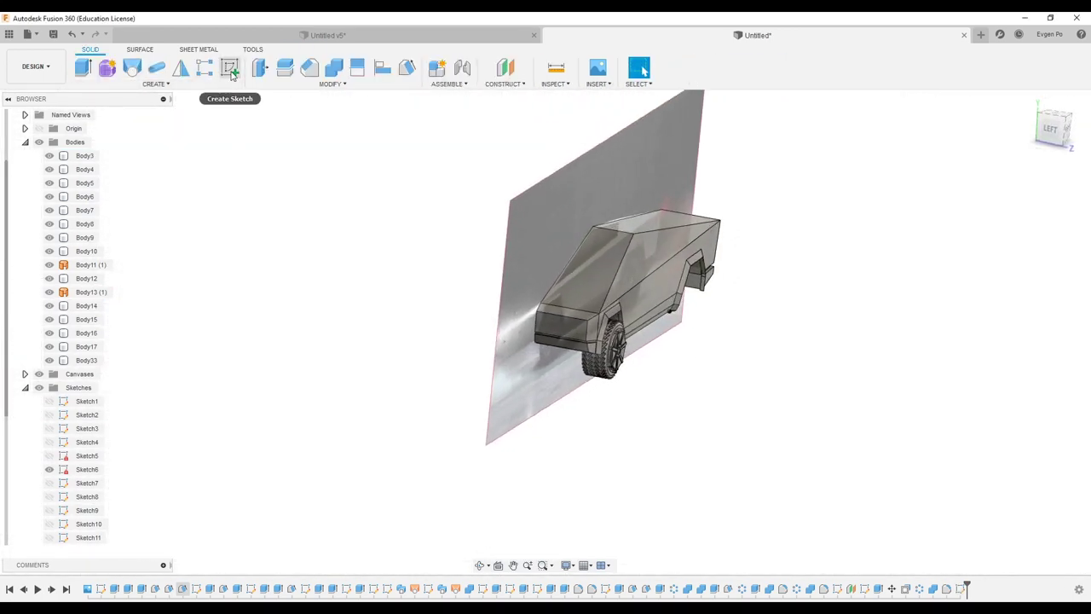
- Create an offset construction plane referenced on the YZ Plane
click(505, 84)
click(512, 95)
scroll(597, 333, up, 2)
scroll(591, 335, up, 2)
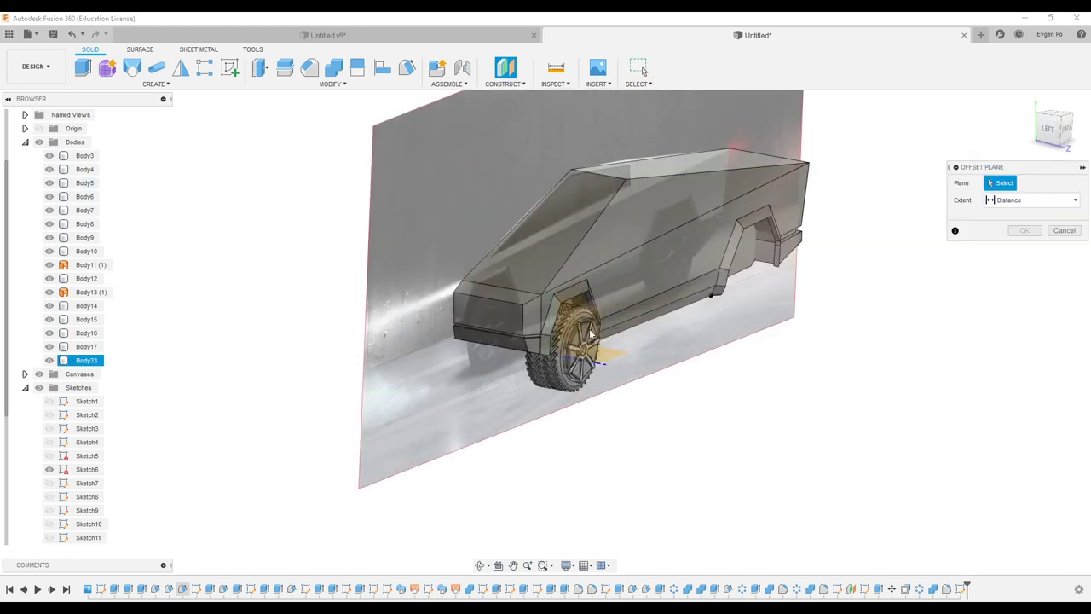
scroll(593, 334, up, 3)
click(601, 334)
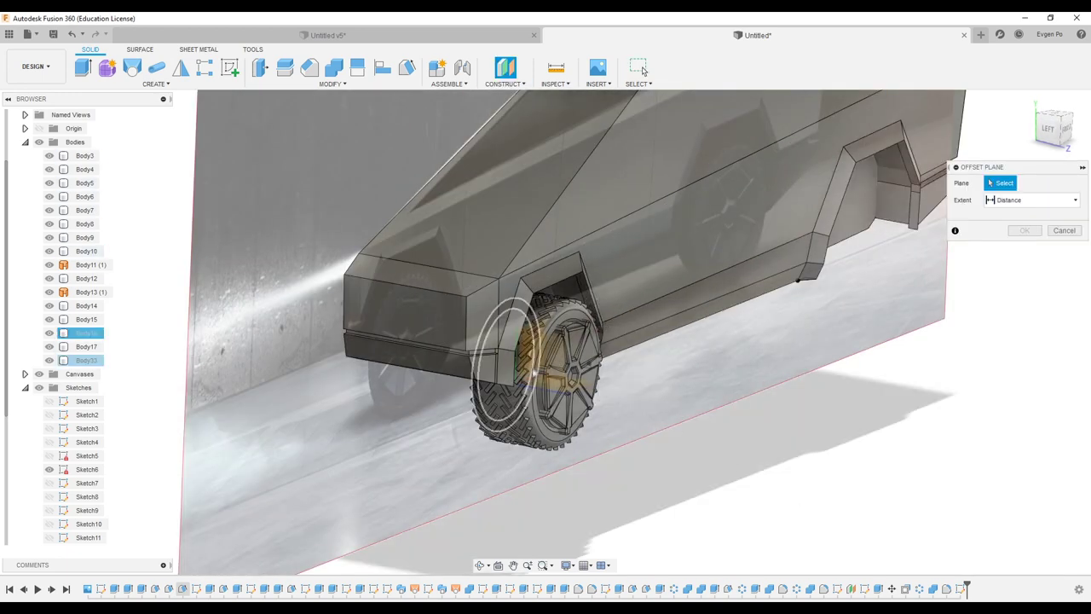
click(533, 367)
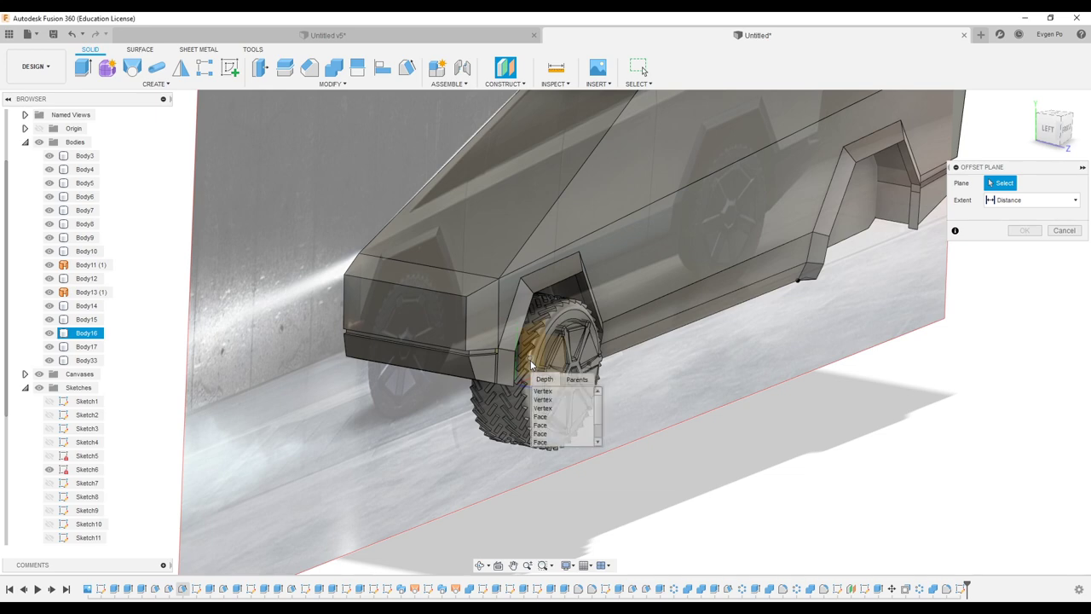
click(543, 433)
scroll(563, 352, down, 3)
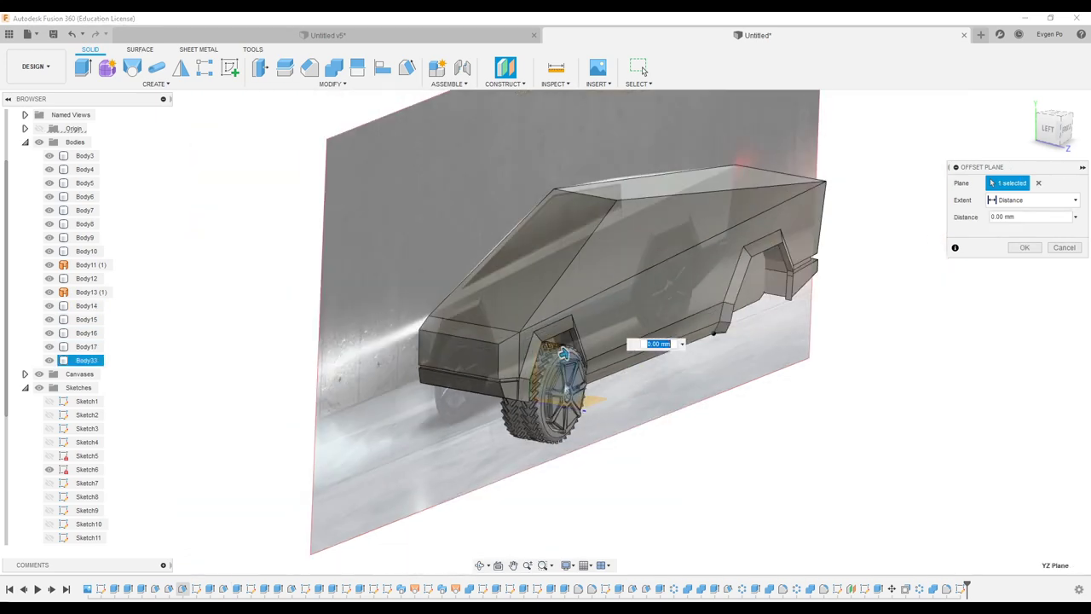
scroll(563, 353, down, 1)
click(1024, 248)
- Start a sketch on the new plane and project the two front corner panel faces
shift+middle_drag(725, 358, 469, 439)
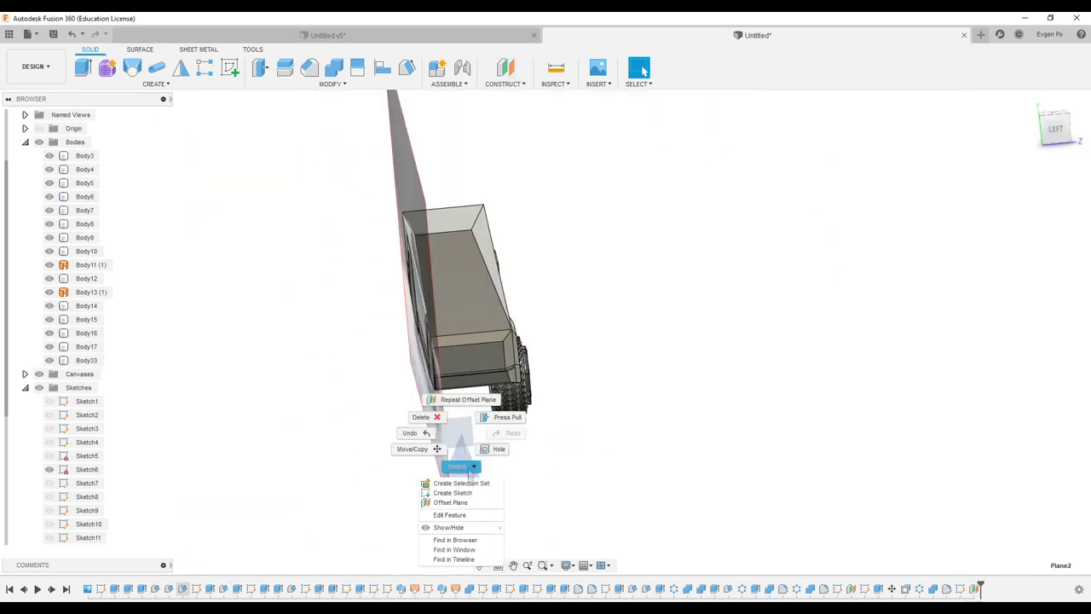
click(458, 466)
click(143, 84)
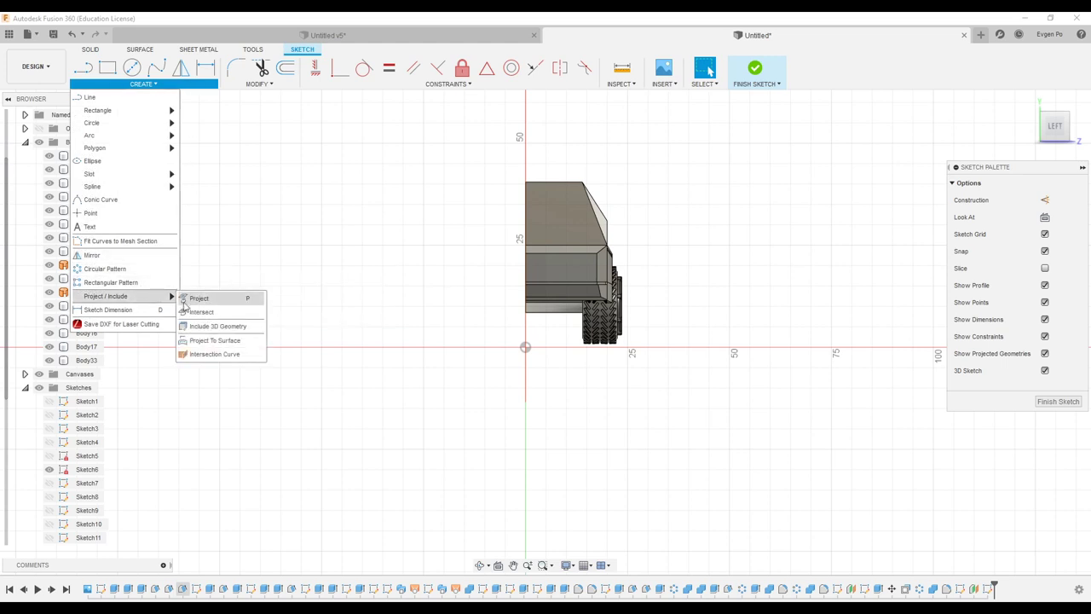
click(199, 298)
scroll(576, 279, up, 5)
click(597, 226)
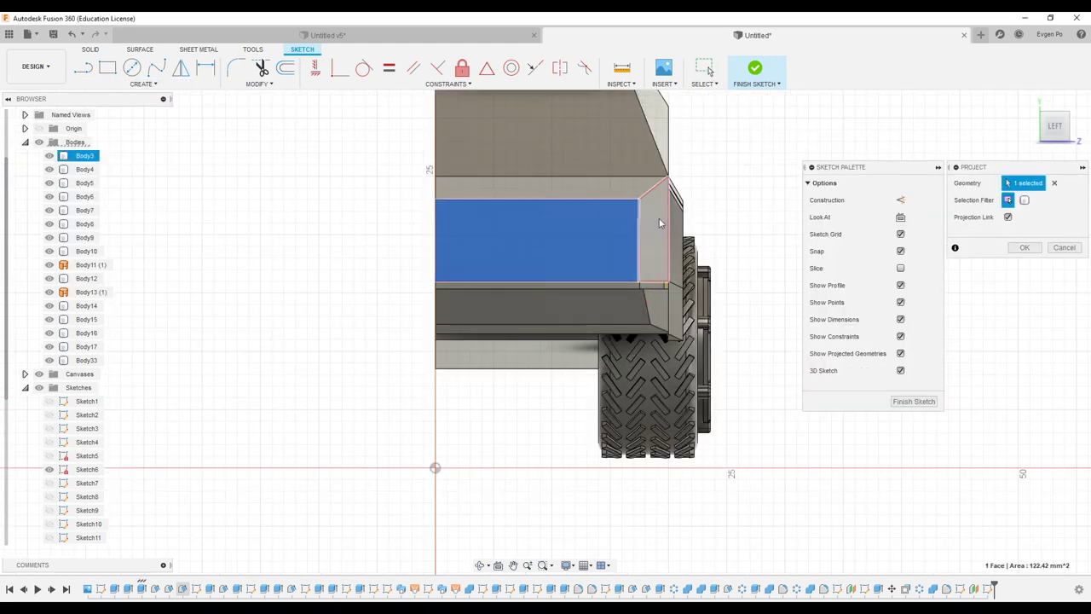
click(1011, 247)
- Offset the top projected edges by 1.00 mm and finish the sketch
click(286, 70)
scroll(543, 263, up, 2)
click(590, 174)
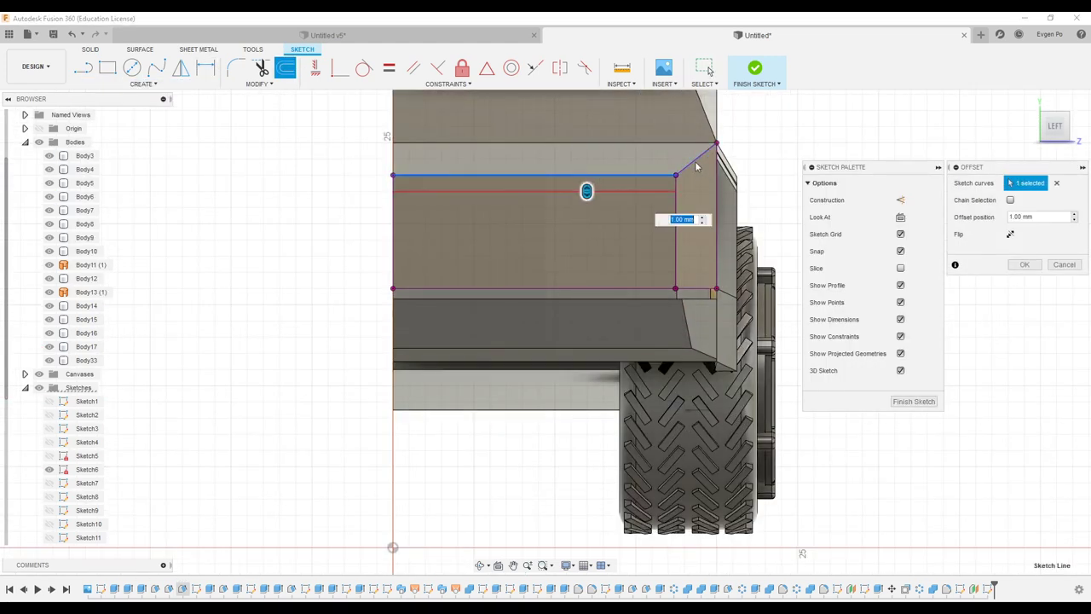
shift+middle_drag(699, 173, 1031, 268)
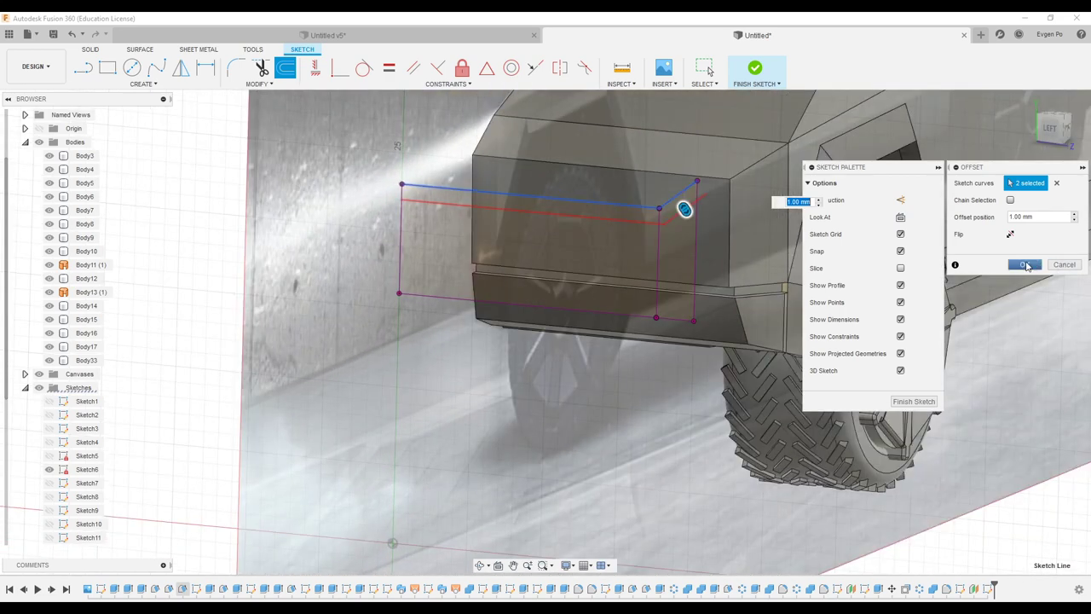
click(1025, 265)
click(83, 68)
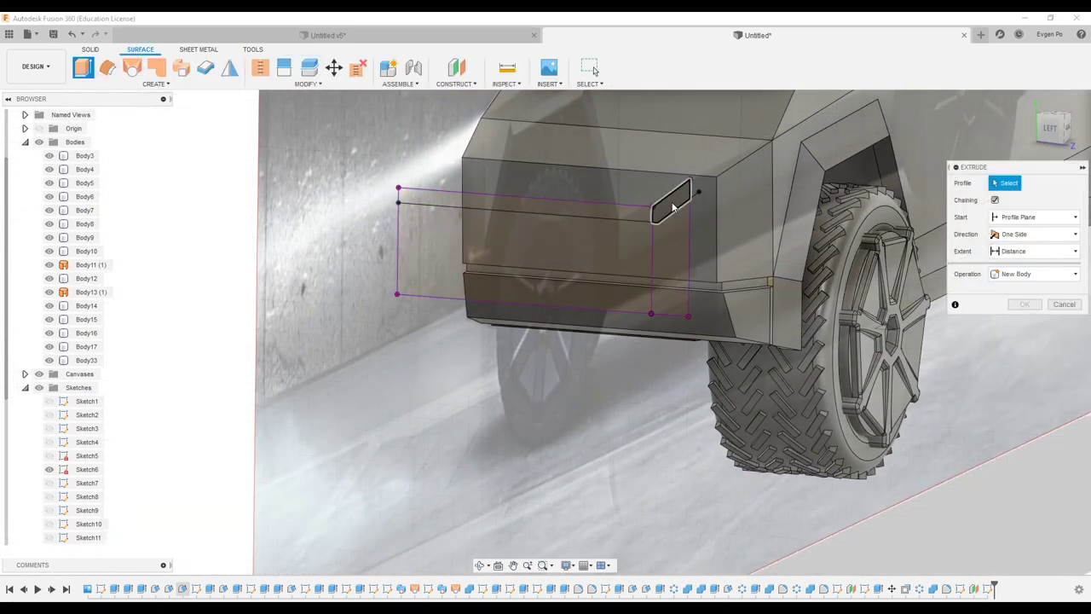
- Extrude the top offset line into a 21 mm surface strip
click(995, 199)
click(644, 208)
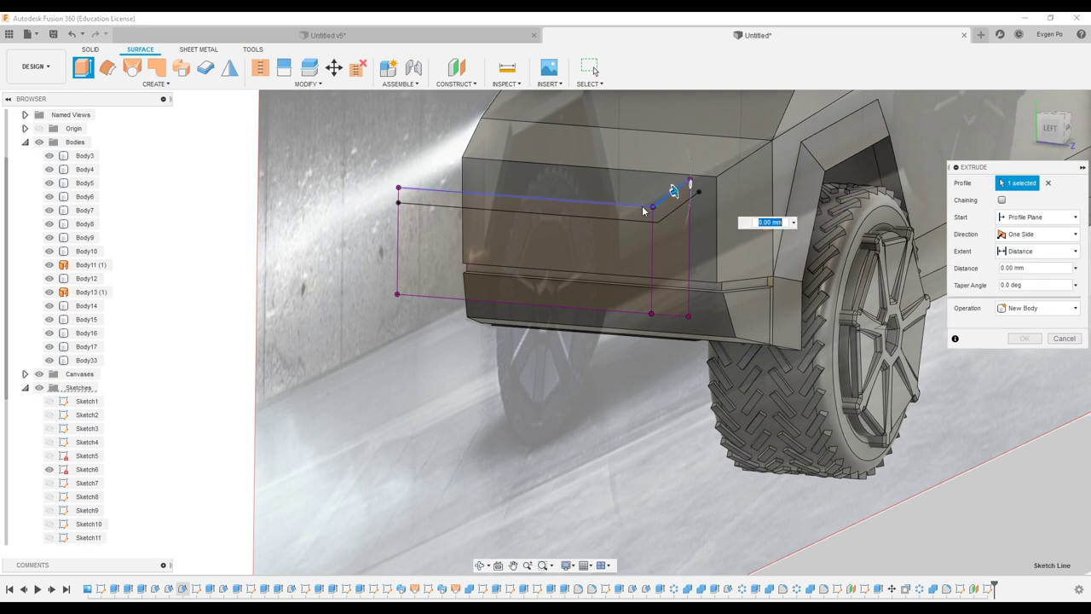
scroll(642, 219, down, 1)
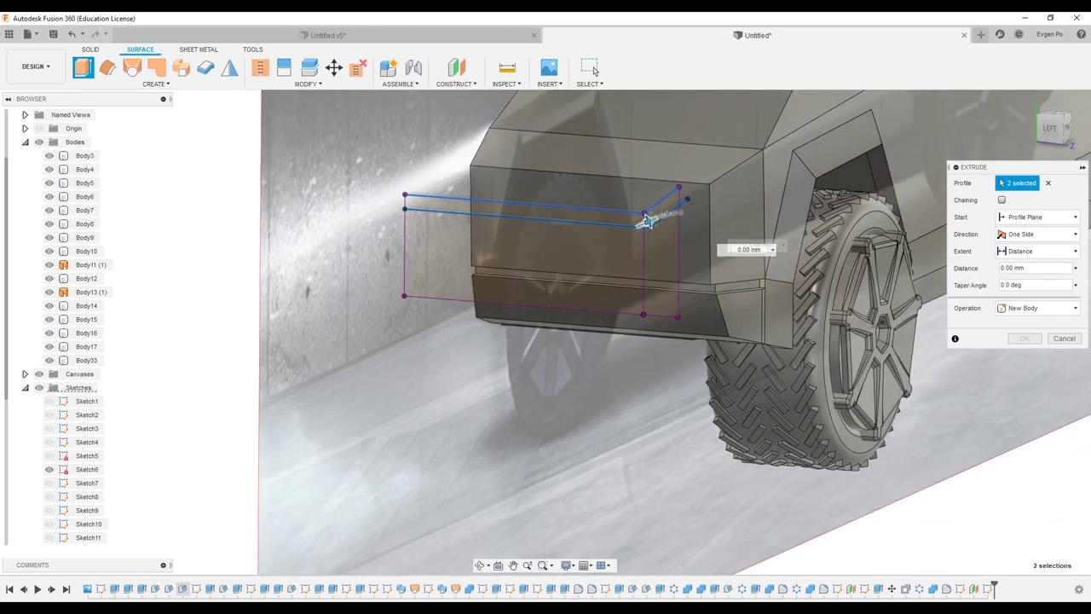
drag(646, 220, 775, 192)
key(Return)
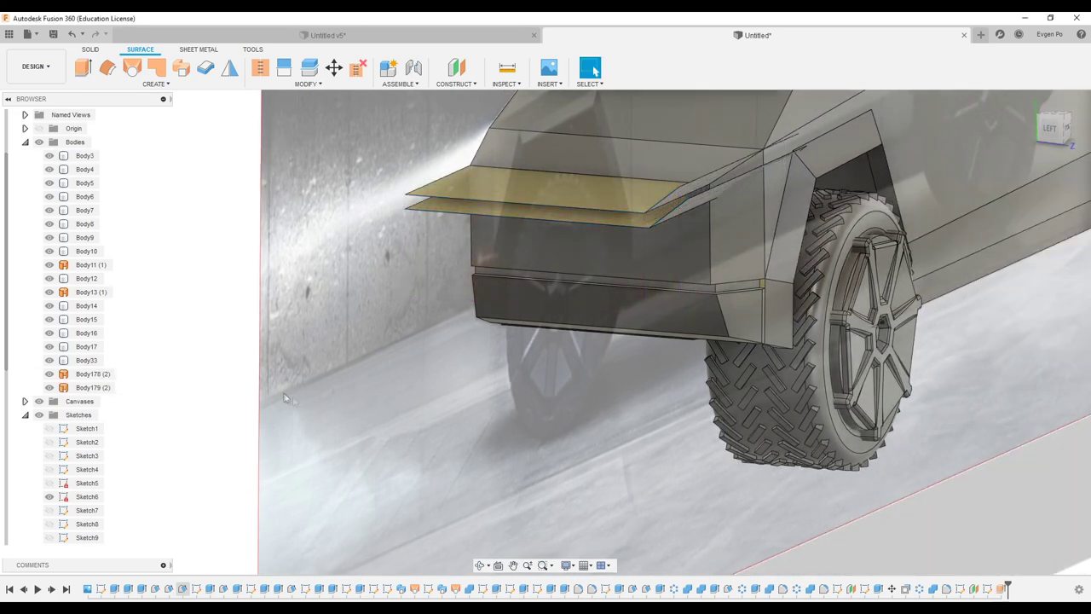
- Split the front panel faces using the thin surface strip as the splitting tool
click(285, 68)
click(658, 244)
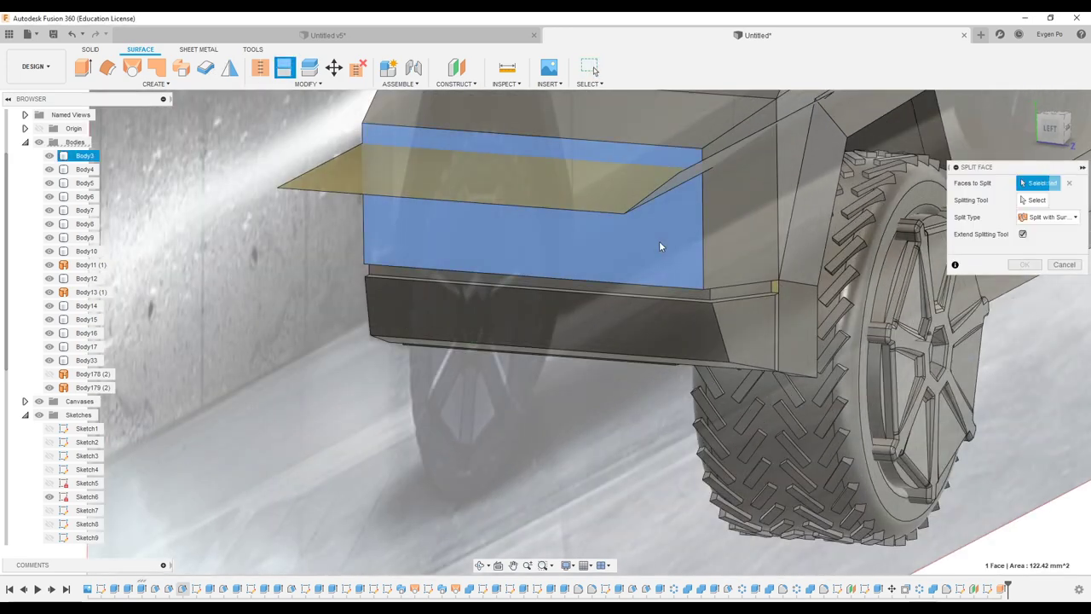
click(324, 183)
click(595, 70)
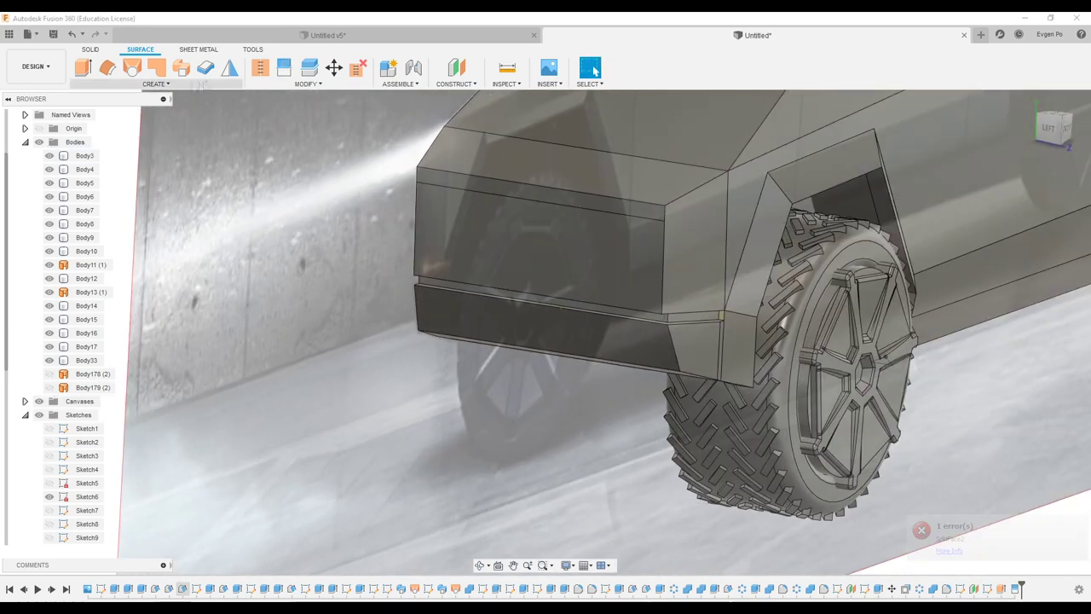
click(700, 263)
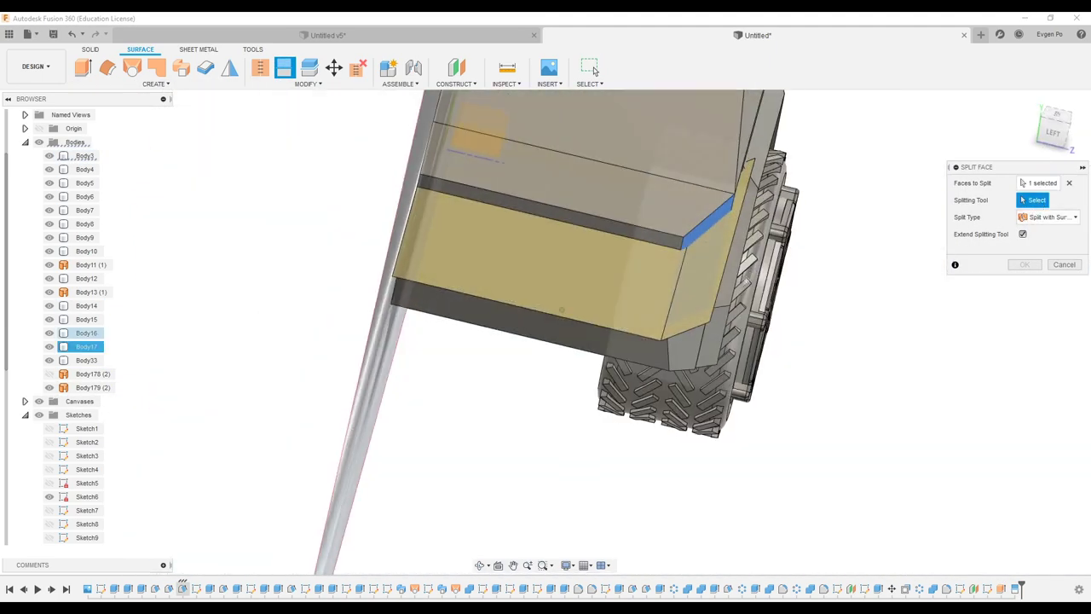
click(707, 281)
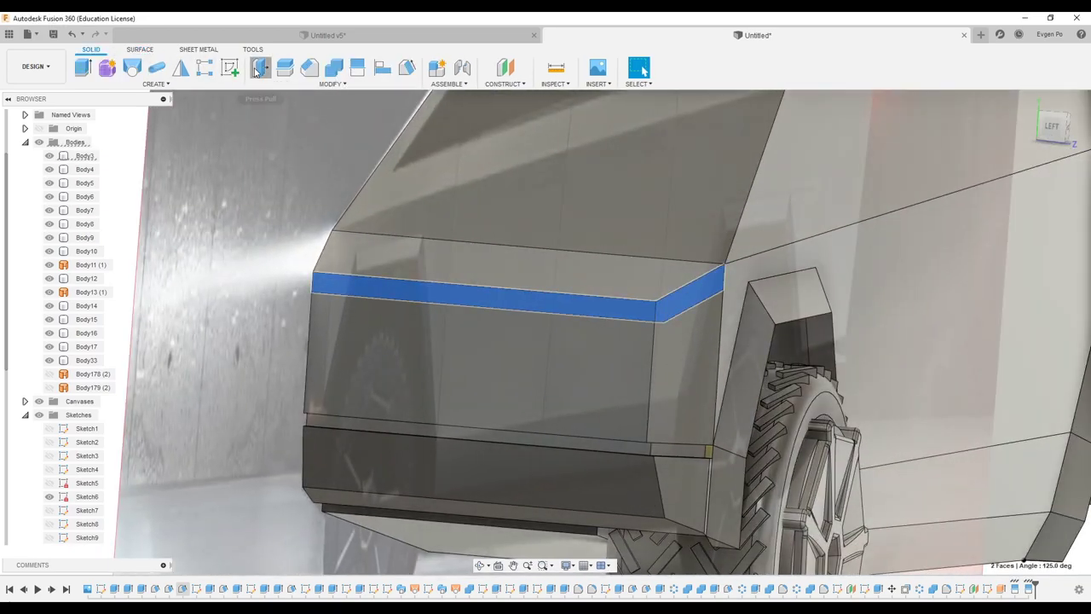
- Abandon the face offset, undo the last split, and view the groove sketch side-on
click(254, 72)
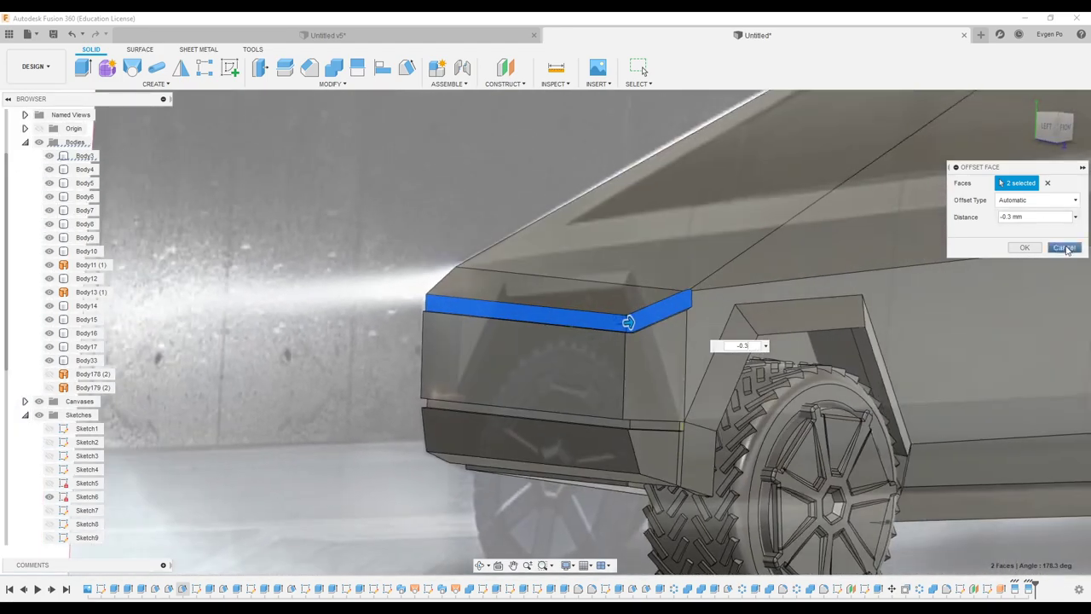
click(1065, 248)
key(ctrl+z)
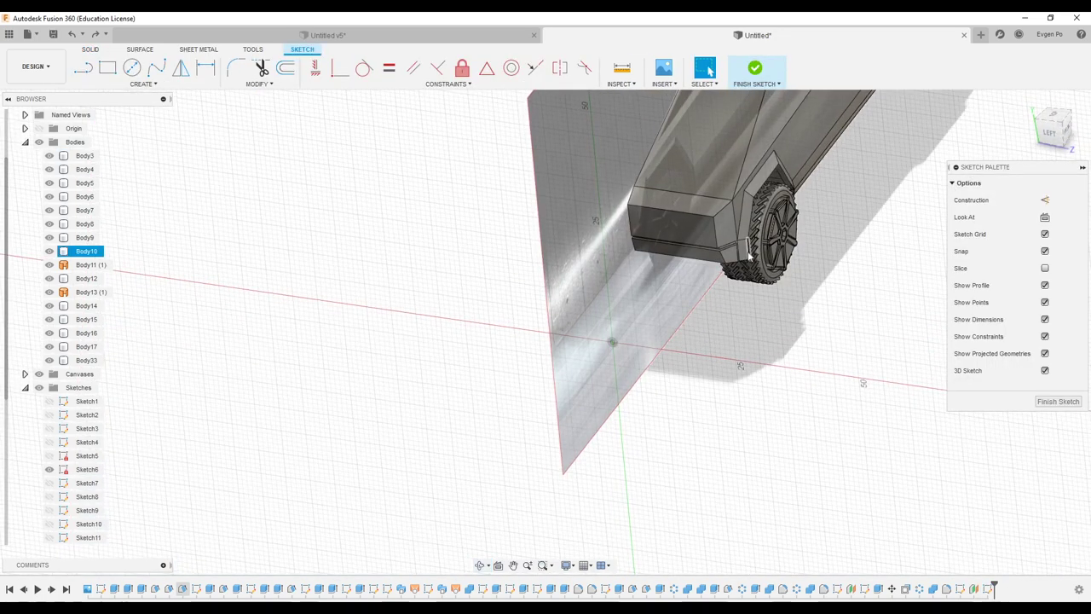
click(1058, 133)
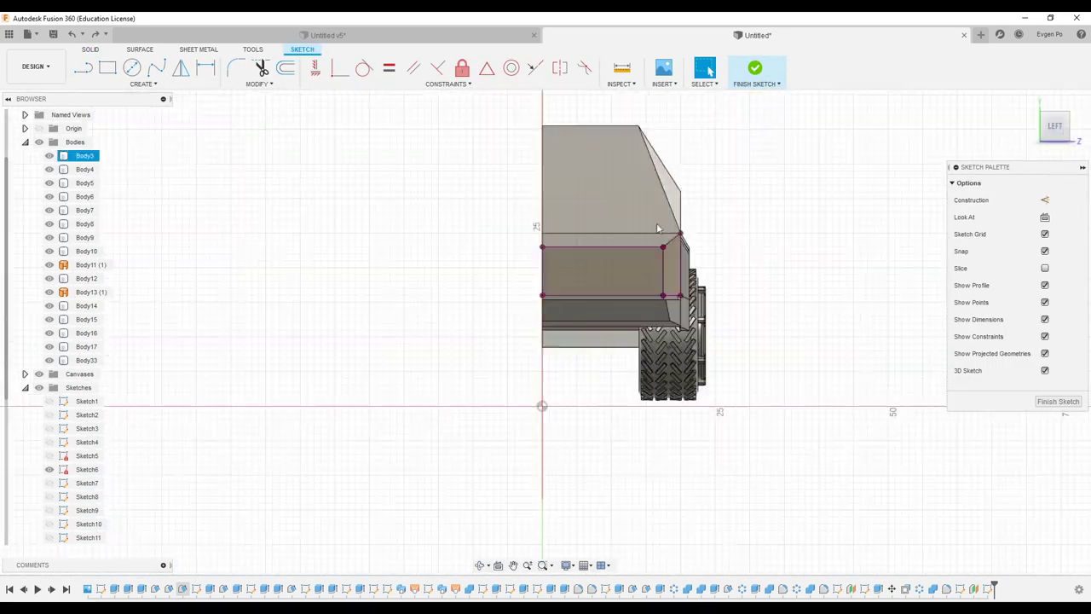
- Add an offset line 0.30 mm below the panel's top edge
click(290, 71)
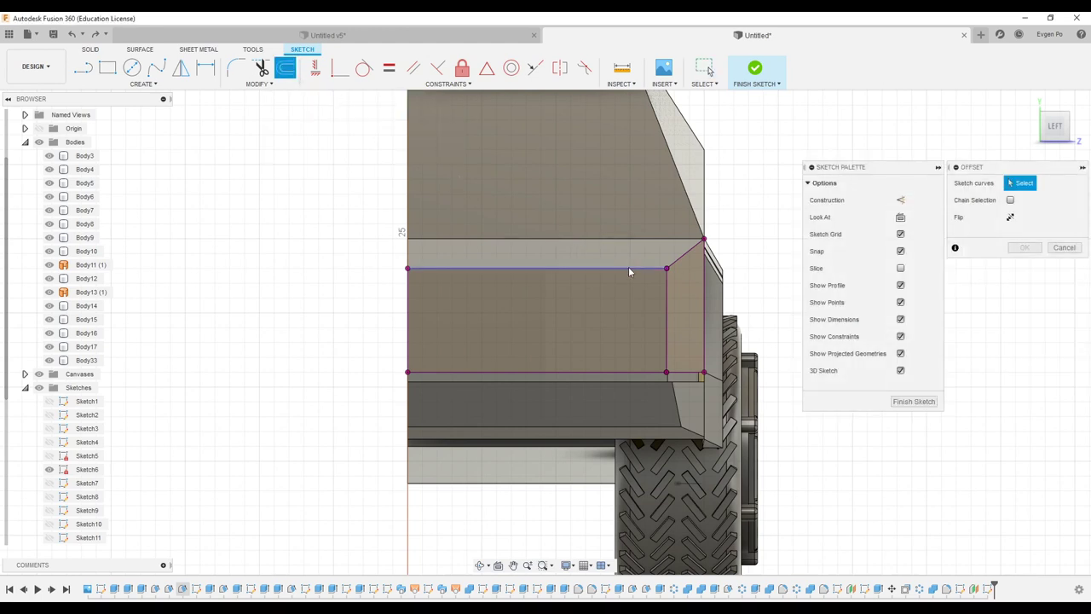
drag(690, 269, 687, 265)
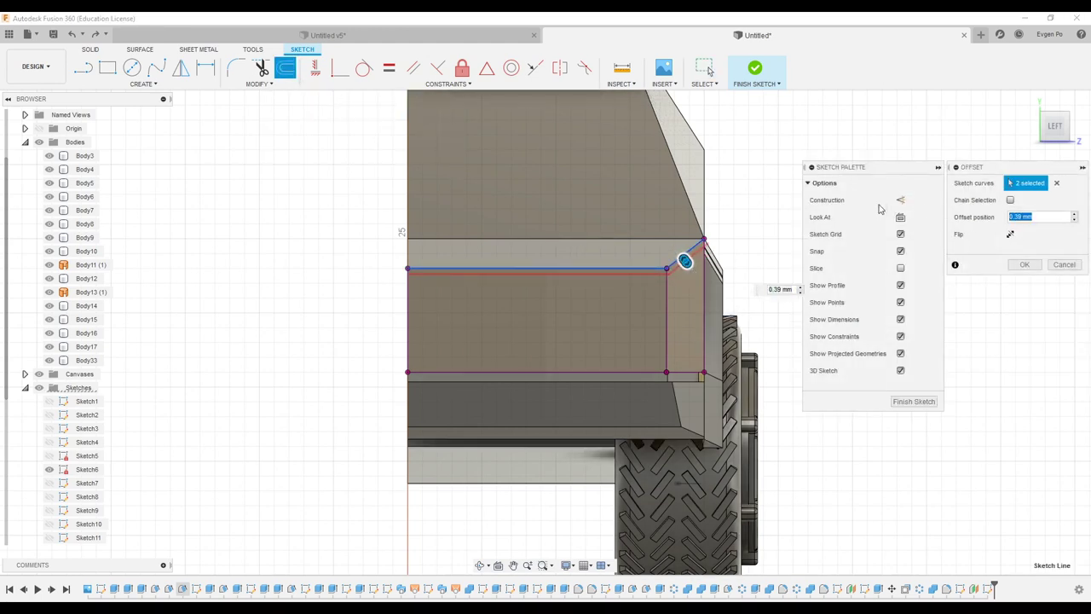
click(1023, 265)
scroll(674, 275, up, 3)
scroll(665, 275, up, 4)
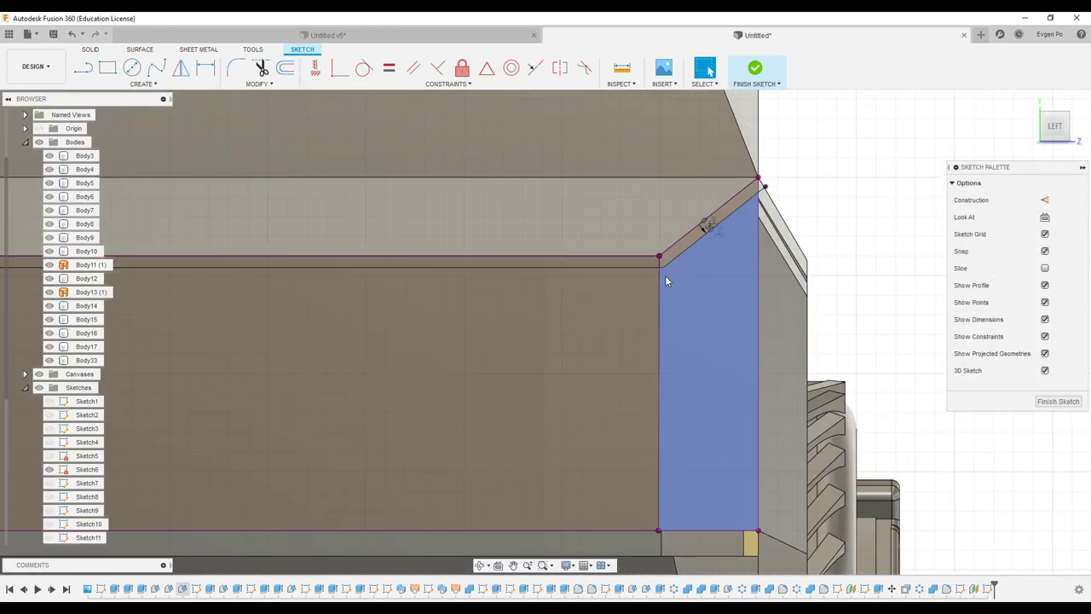
key(o)
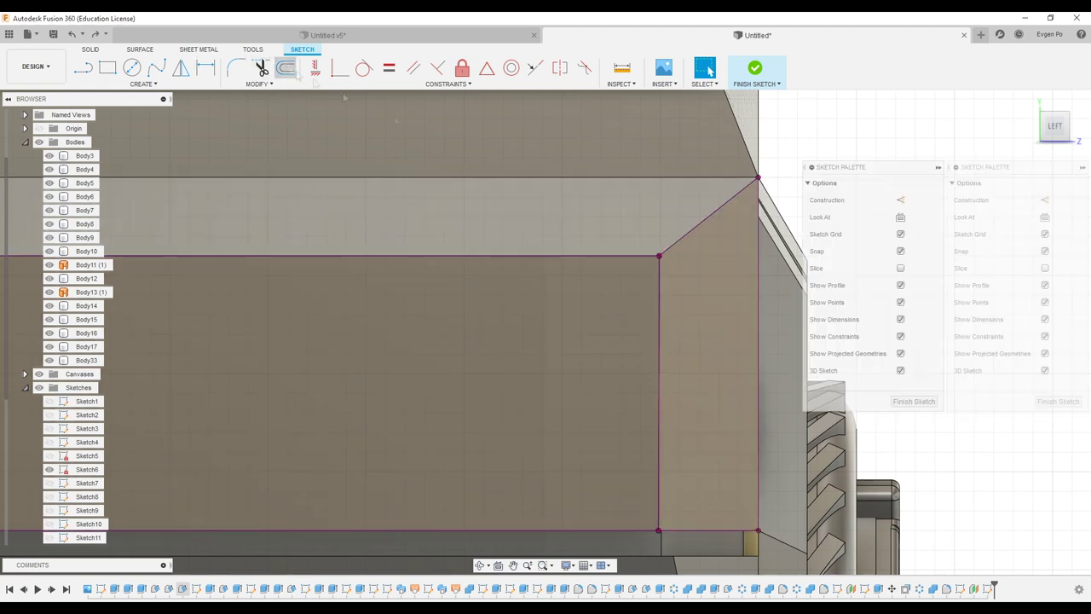
click(1028, 266)
- Offset the diagonal corner edge, add a 1.00 mm offset line, and finish the sketch
key(o)
click(694, 229)
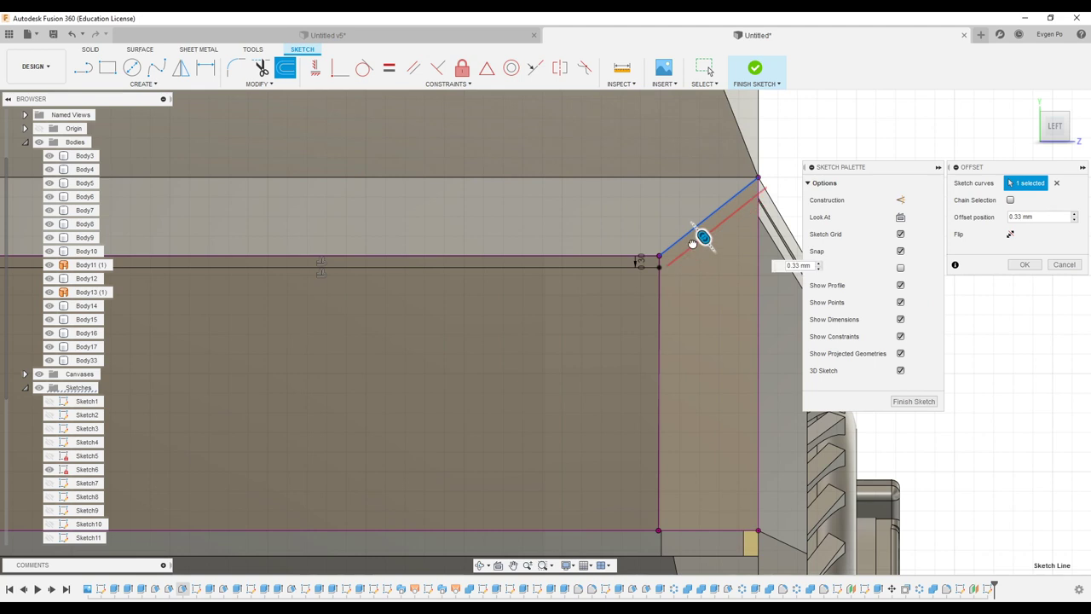
key(Return)
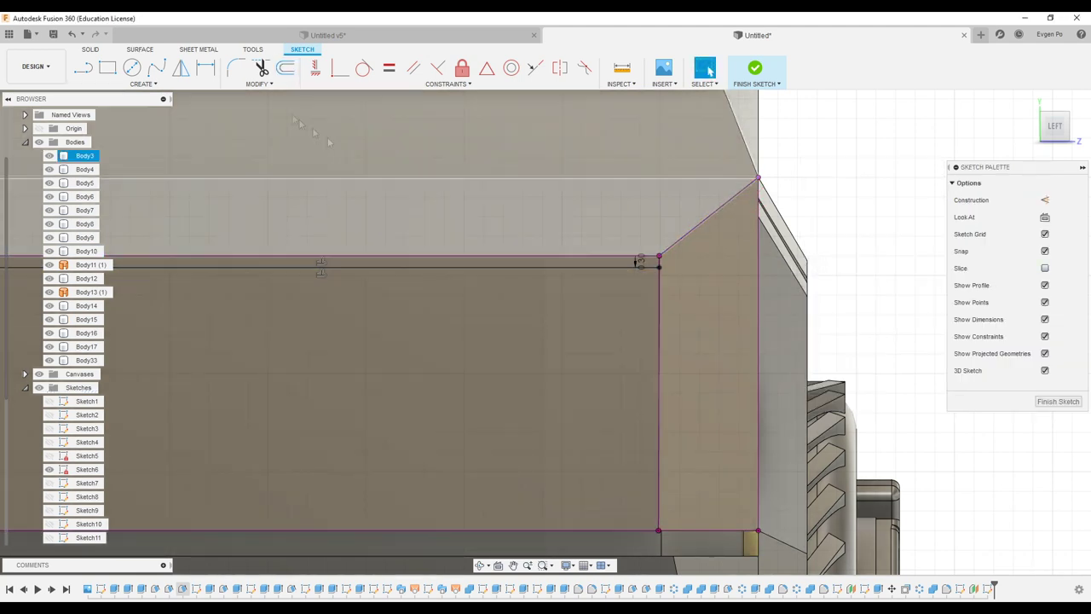
key(o)
drag(596, 295, 597, 294)
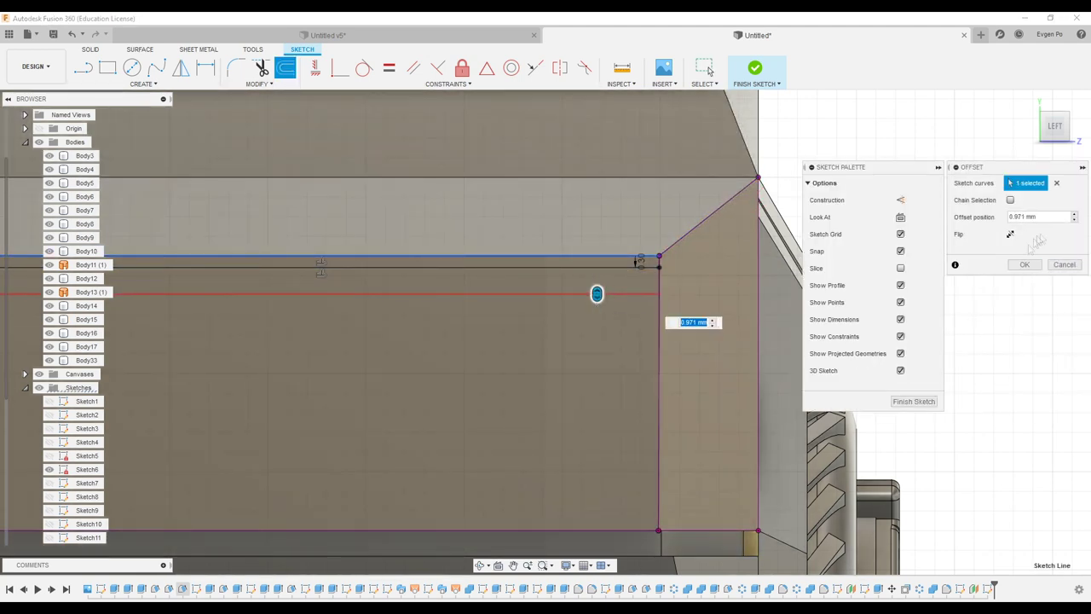
click(1024, 264)
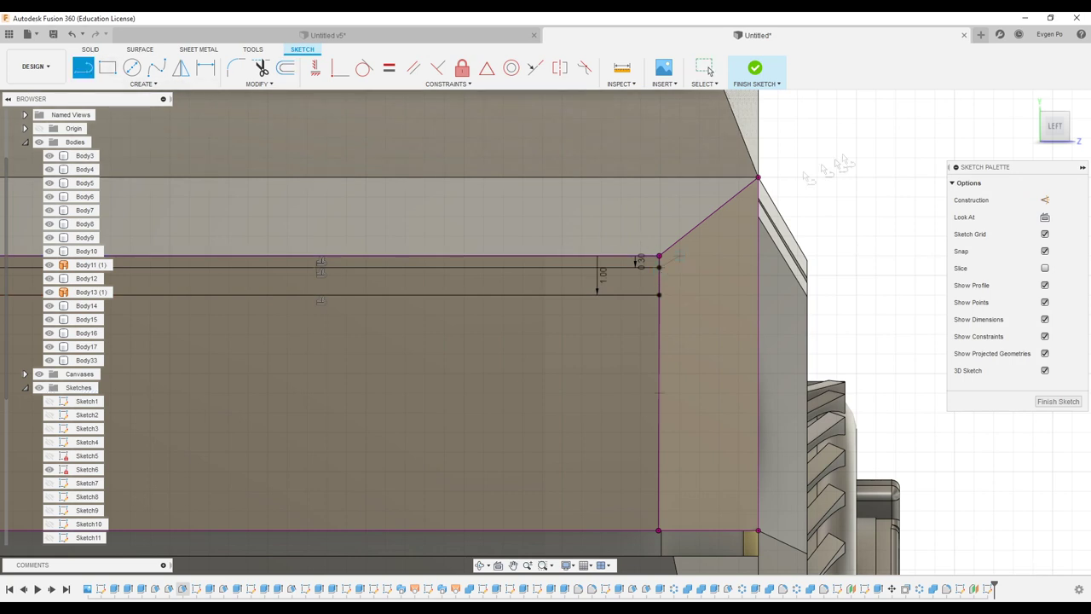
key(Escape)
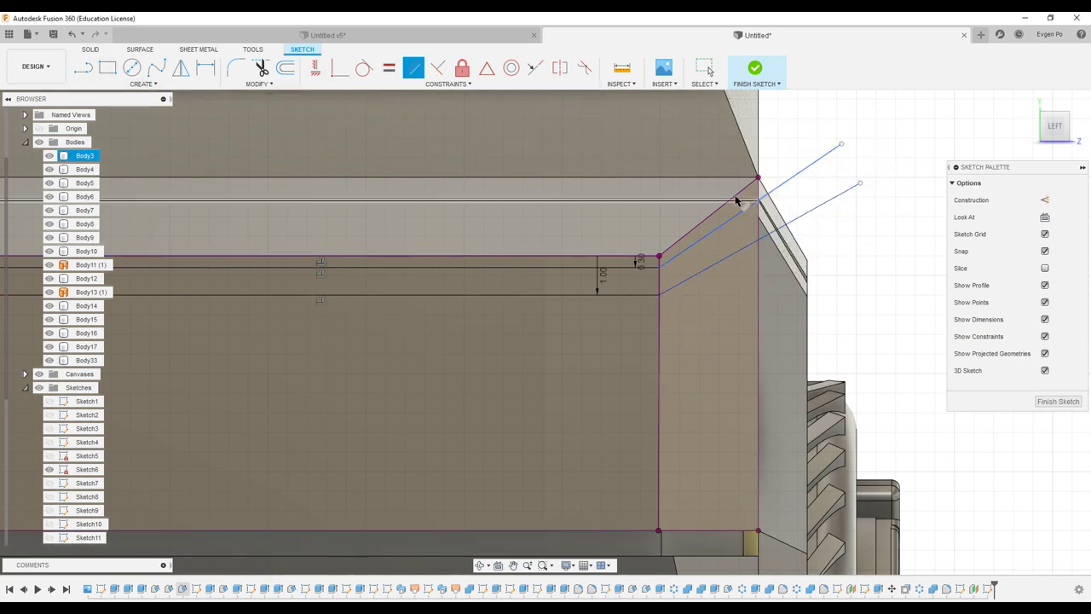
click(755, 68)
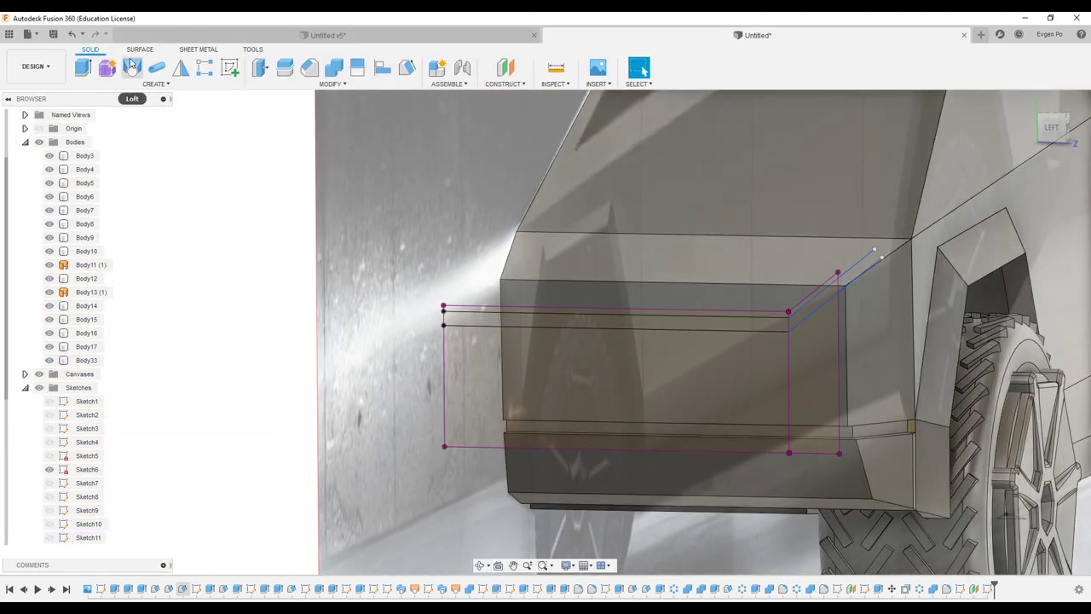
- Extrude both groove profiles a distance of 8 into thin surface plates through the front panel
key(e)
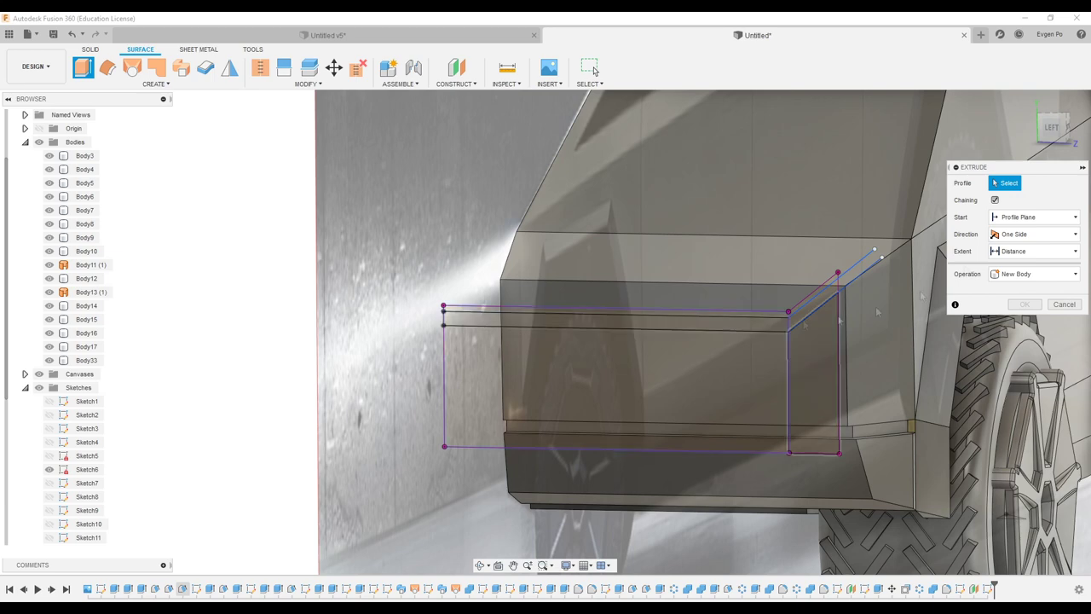
click(783, 325)
scroll(783, 325, up, 4)
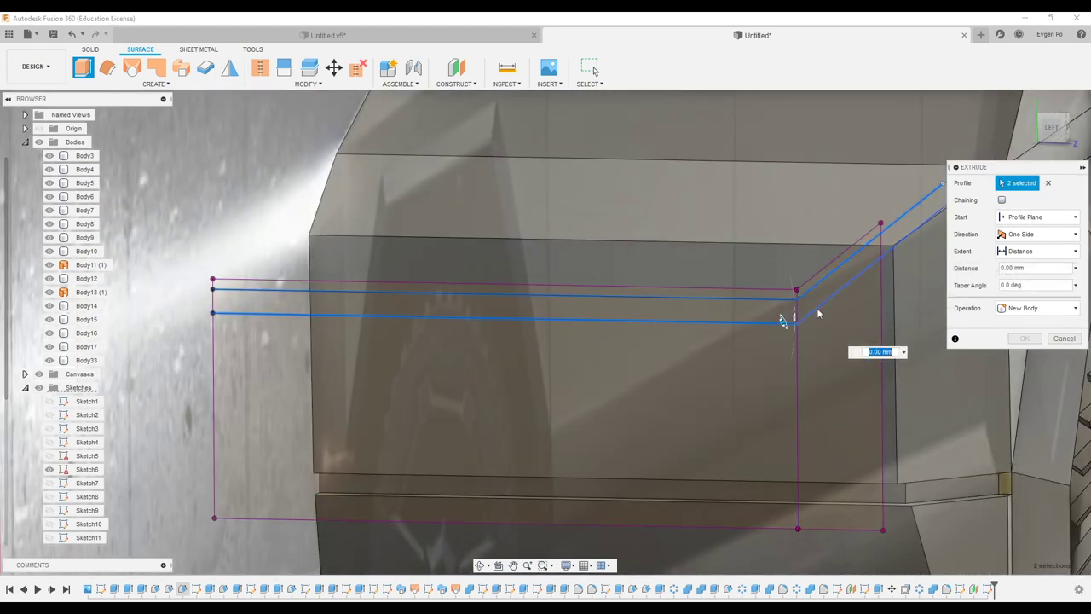
text(8)
shift+middle_drag(818, 314, 793, 320)
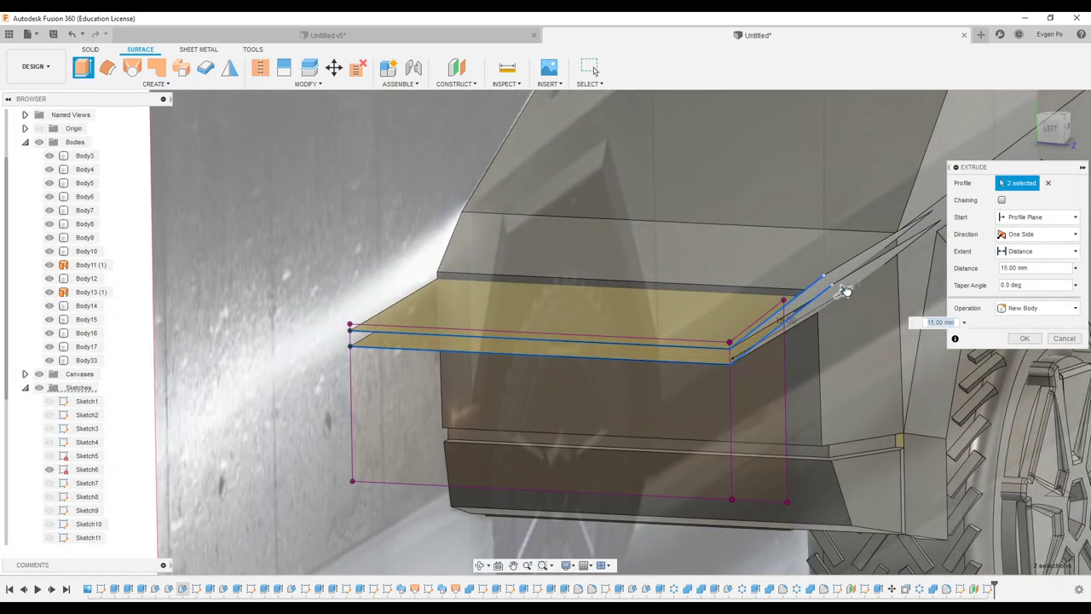
key(Return)
click(284, 67)
- Split the front face using the two extruded plates as splitting tools
click(698, 321)
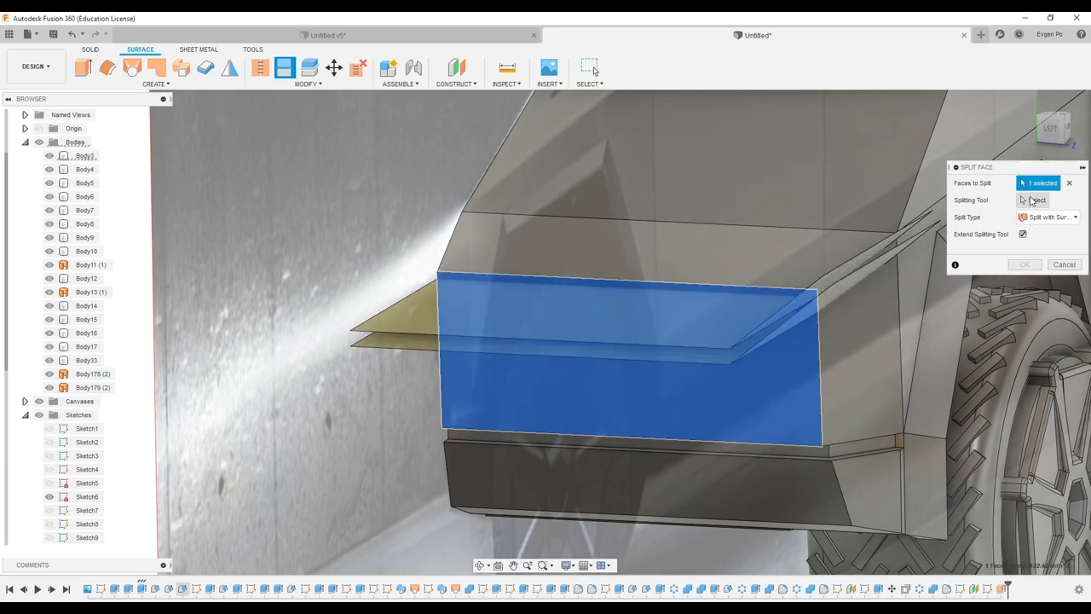
click(725, 358)
click(811, 309)
click(1025, 264)
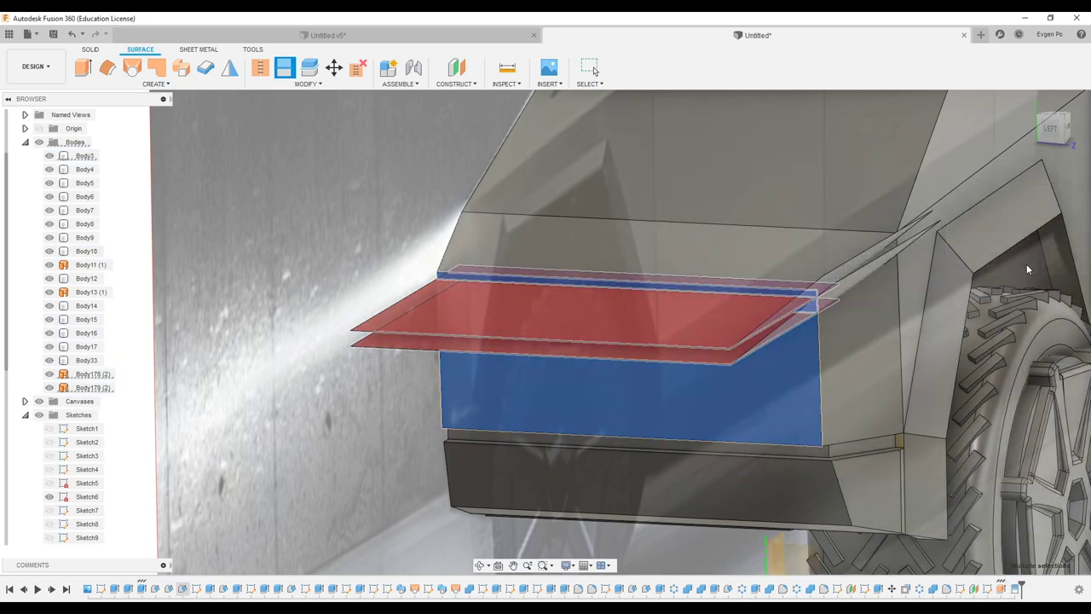
- Attempt to split the corner side face, dismissing the split error and re-showing the plate body
click(284, 68)
click(861, 341)
mouse_move(861, 341)
shift+middle_down()
mouse_move(724, 324)
mouse_move(597, 255)
shift+middle_up()
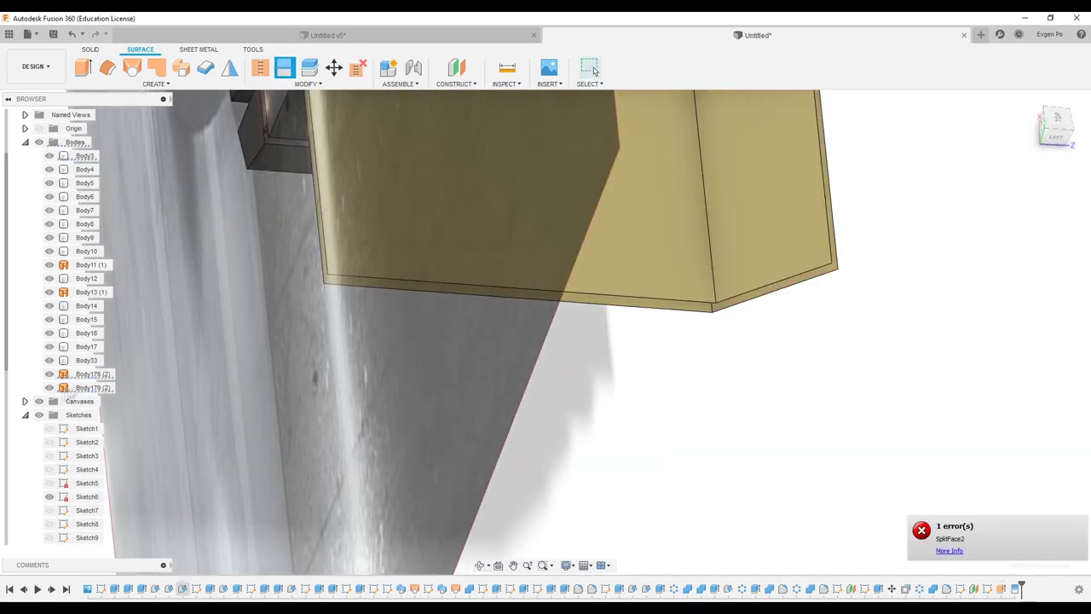
click(49, 392)
shift+middle_drag(677, 490, 679, 458)
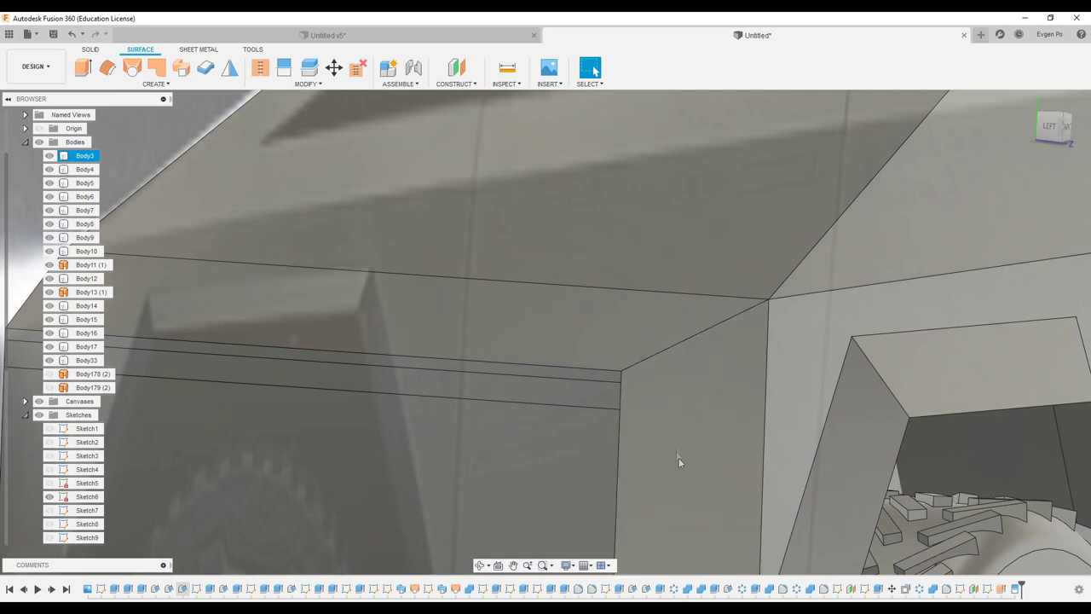
click(282, 72)
click(49, 387)
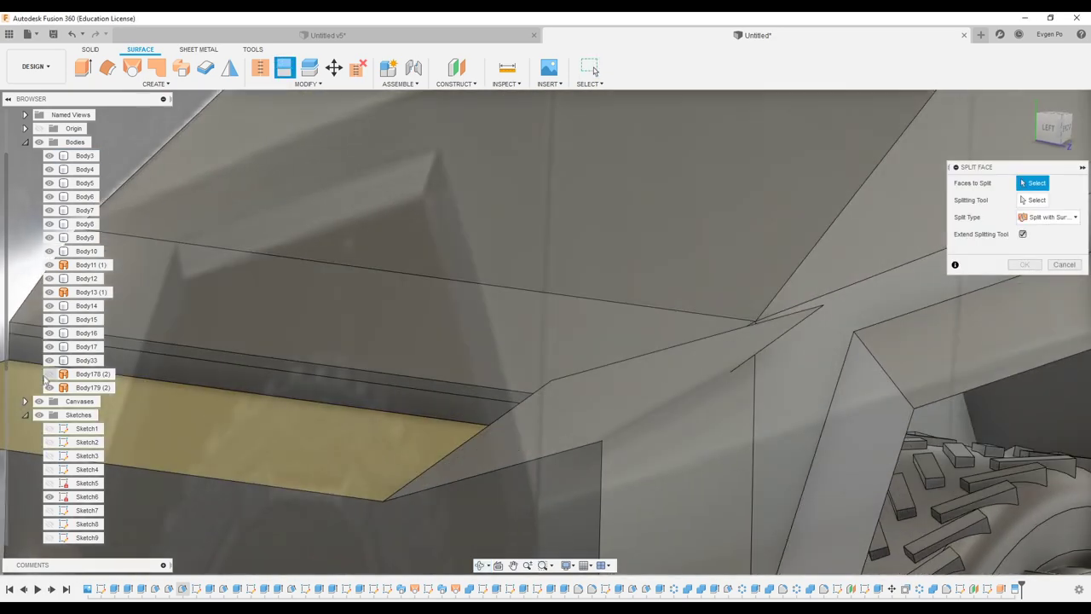
click(601, 400)
mouse_move(601, 401)
shift+middle_down()
mouse_move(586, 377)
mouse_move(1064, 299)
shift+middle_up()
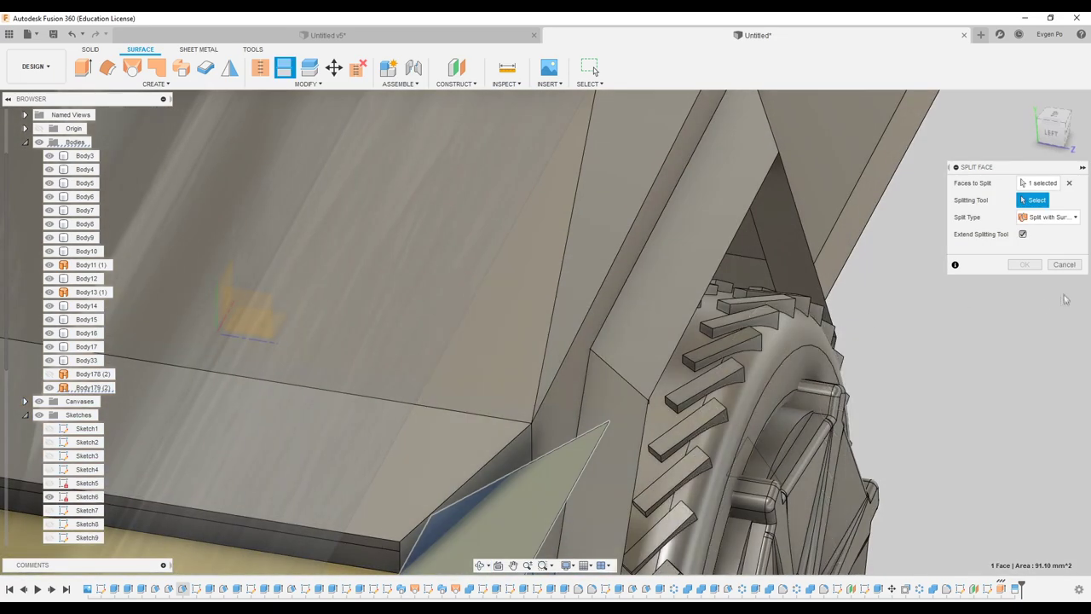
- Edit the plate extrude from the timeline to fix the split error
click(1064, 264)
right_click(1002, 588)
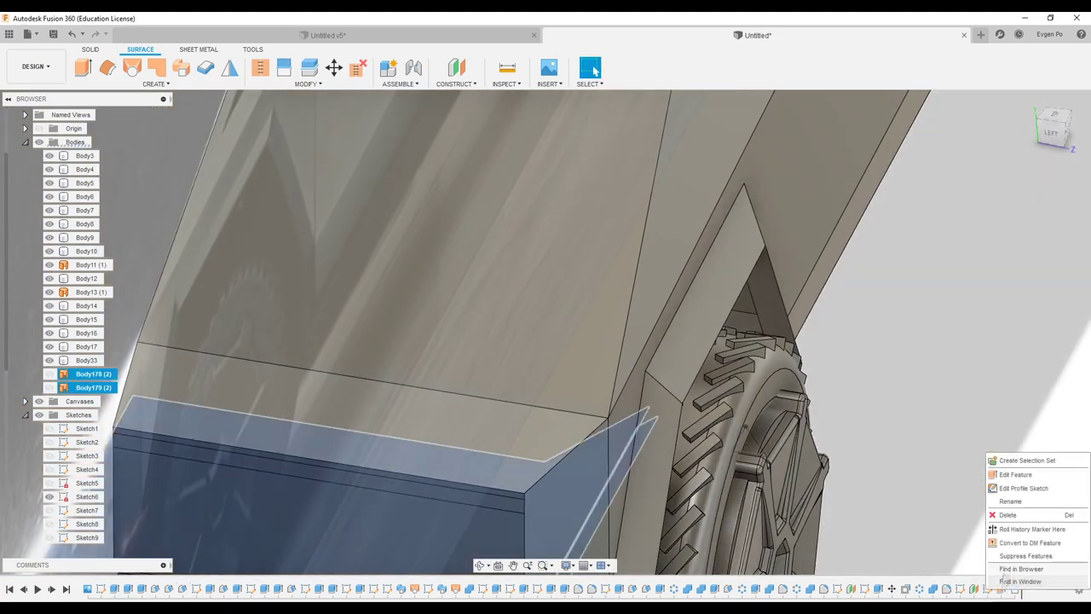
click(1032, 475)
click(1025, 336)
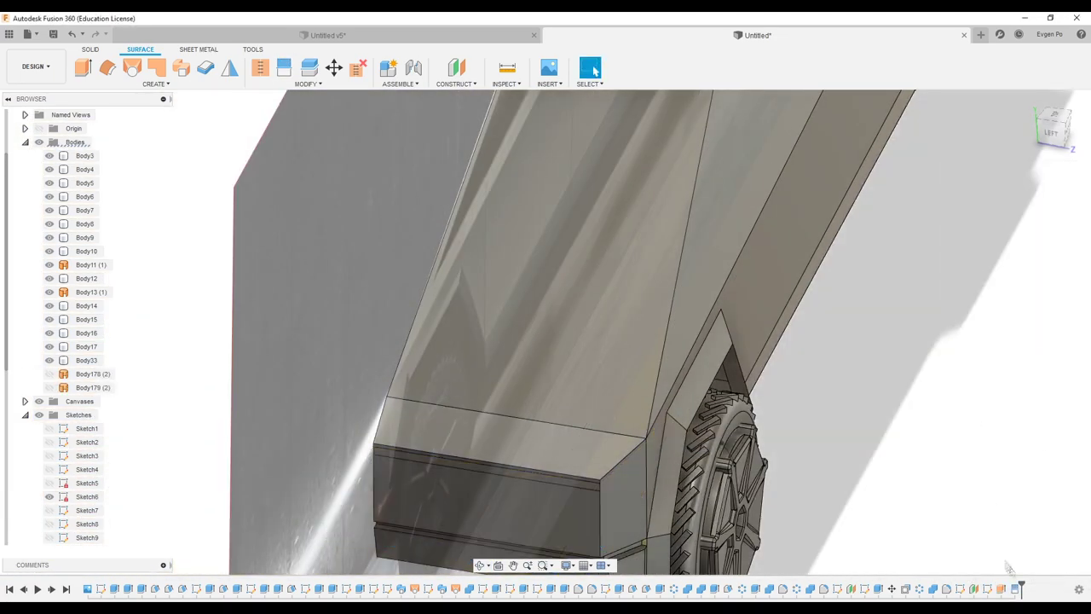
click(287, 70)
scroll(637, 413, up, 5)
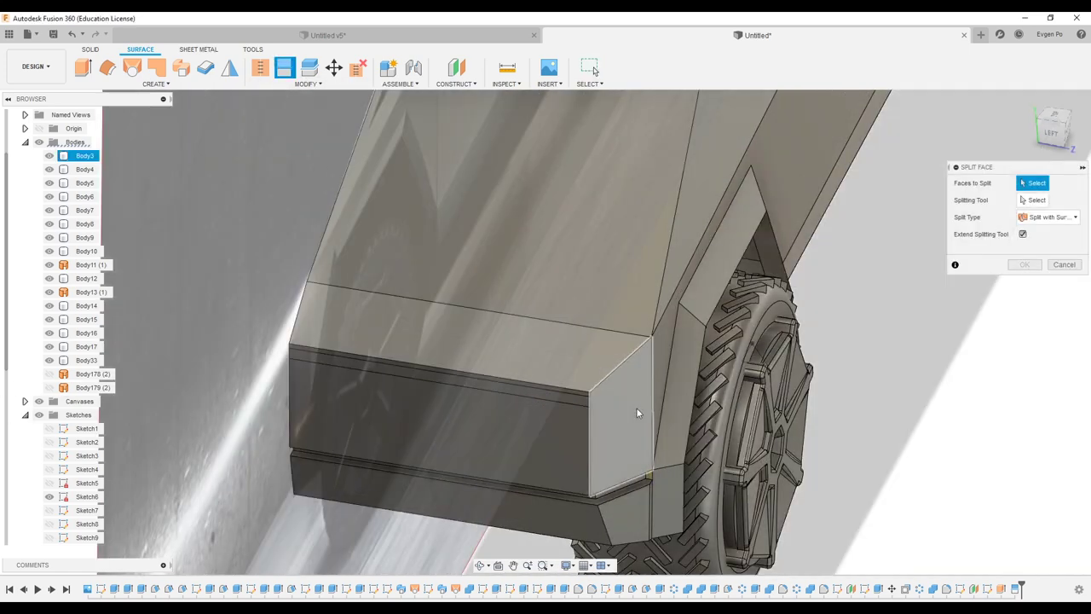
- Retry splitting the corner faces with the strip bodies after undoing the failed split
click(50, 390)
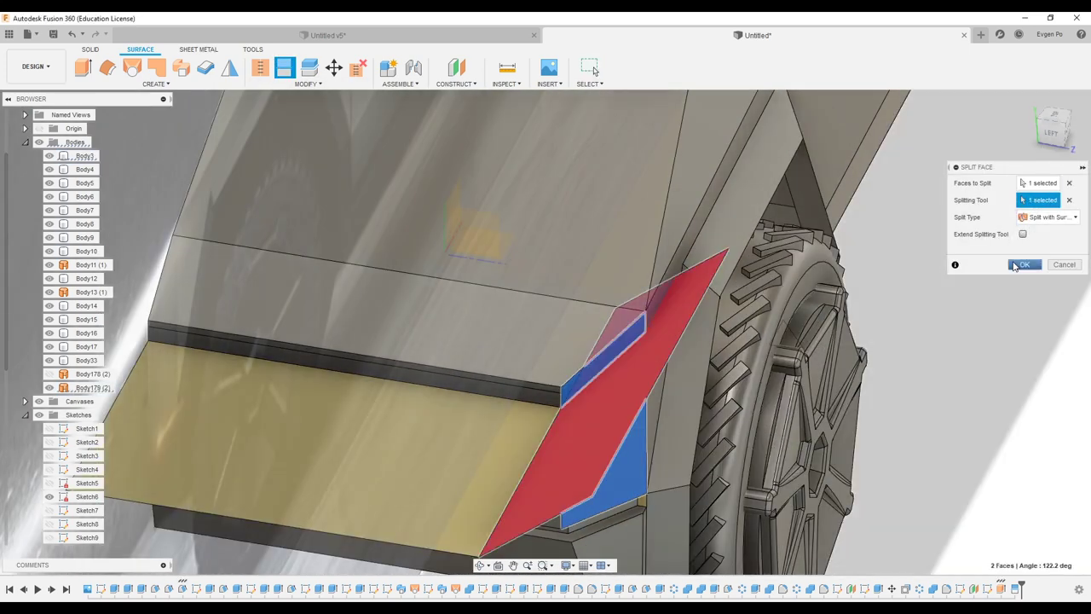
key(Return)
key(ctrl+z)
click(287, 70)
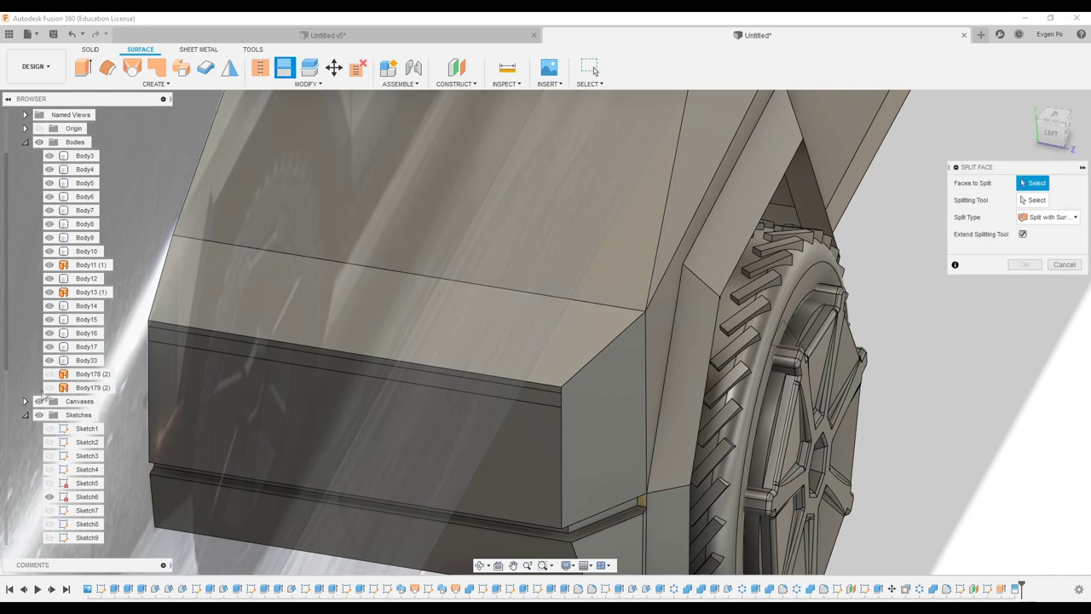
click(634, 488)
scroll(638, 434, up, 3)
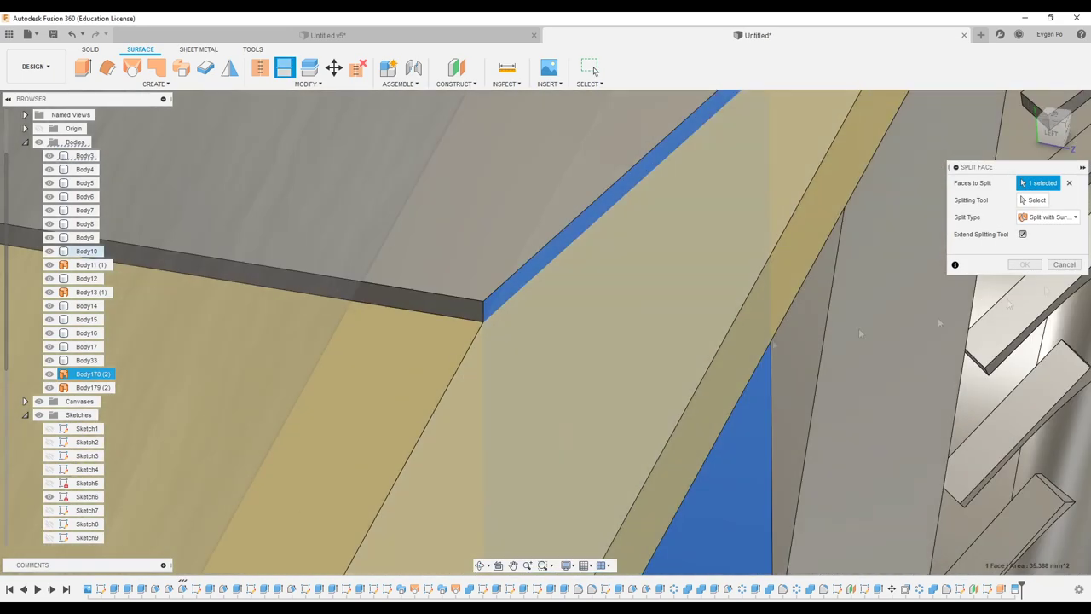
scroll(597, 426, up, 2)
click(1036, 199)
click(786, 288)
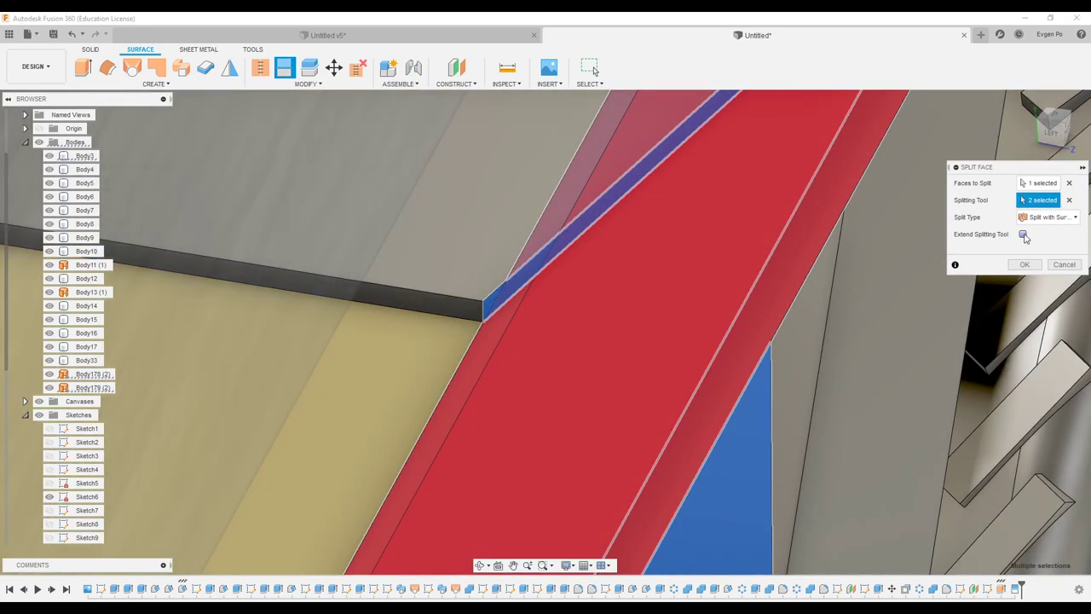
click(1025, 264)
- Review the earlier face split feature, leaving it unchanged
scroll(424, 326, down, 3)
scroll(552, 314, down, 3)
shift+middle_drag(553, 314, 615, 289)
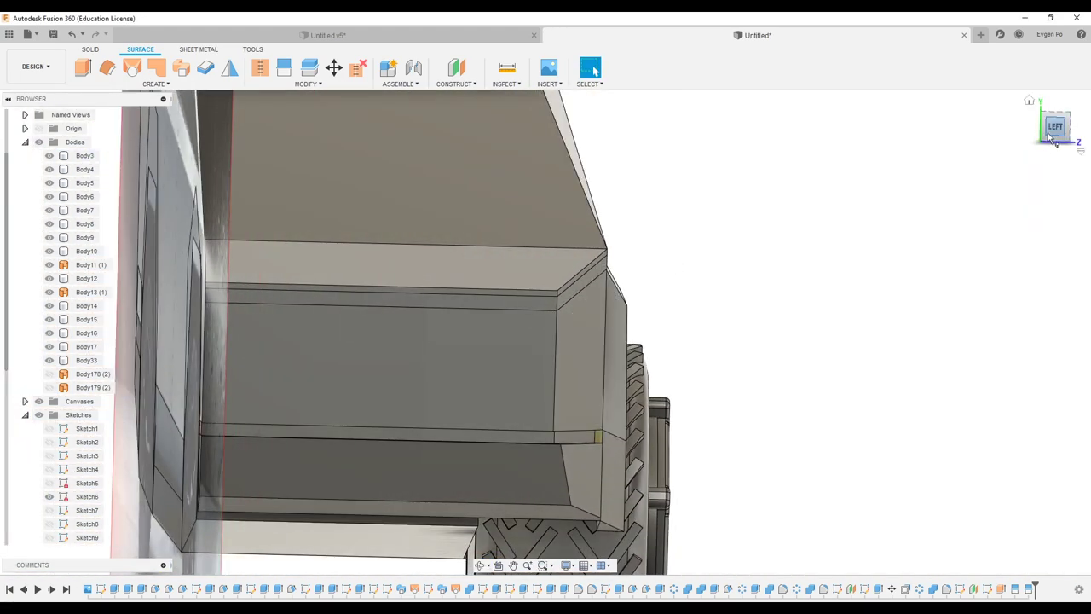
click(1018, 488)
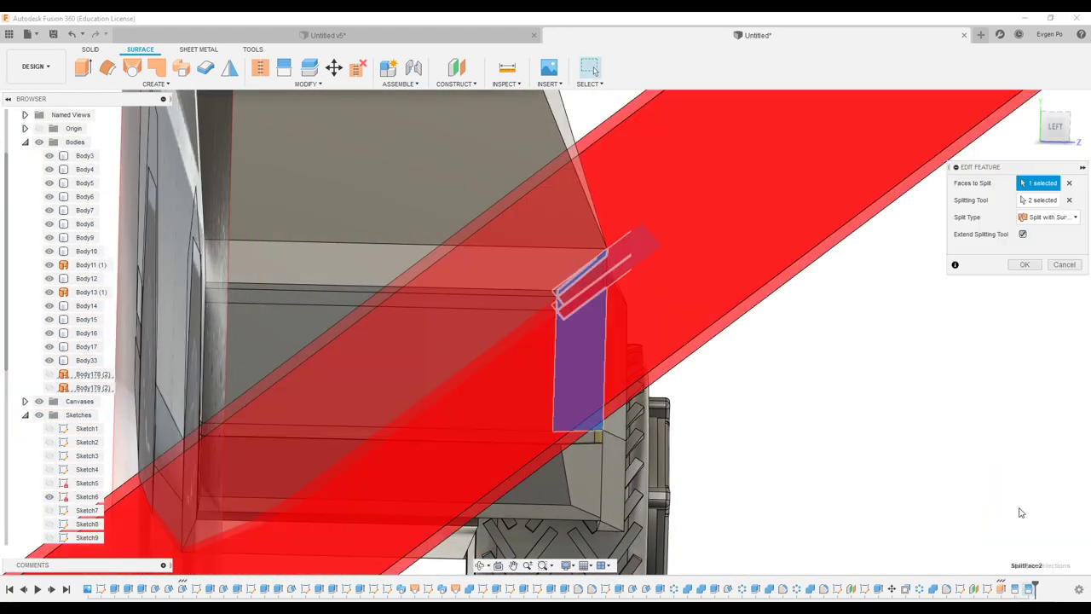
key(Escape)
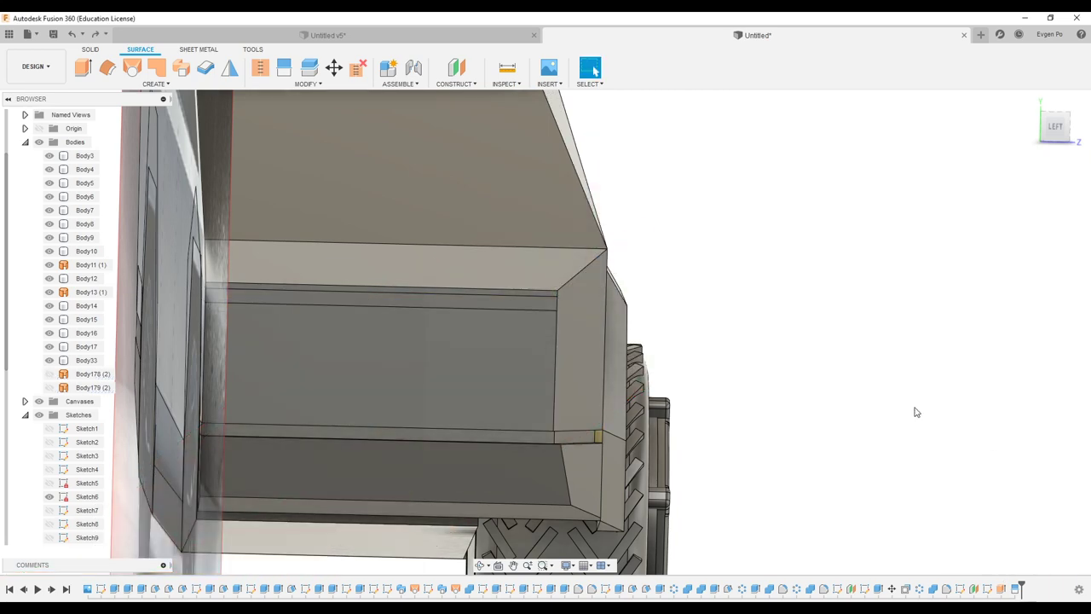
- Sketch on the front side face with an offset copy of the angled line
click(383, 341)
right_click(985, 448)
click(1006, 455)
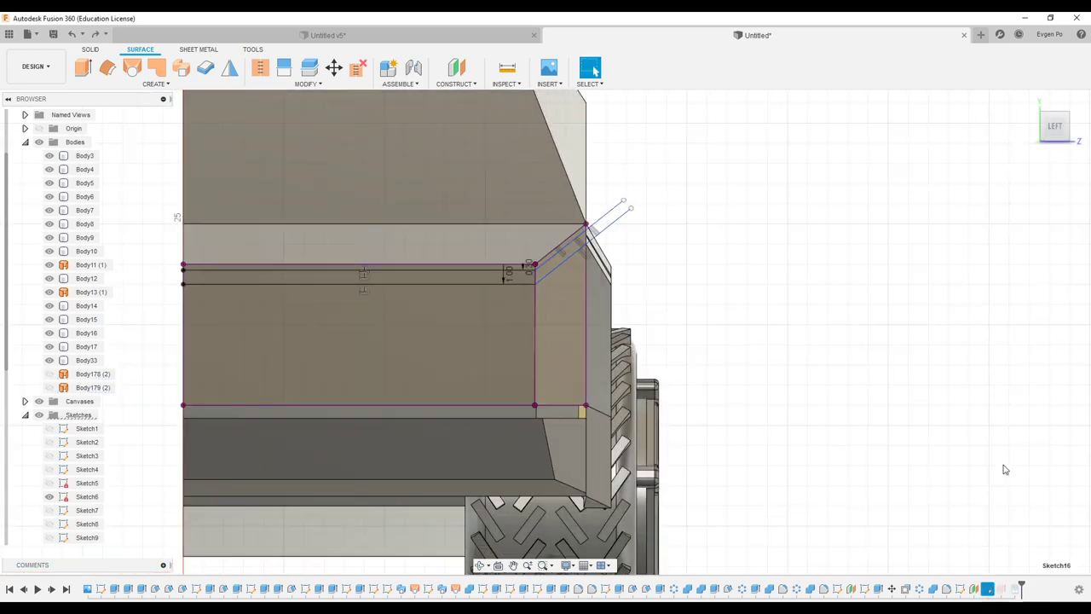
scroll(564, 245, up, 5)
key(o)
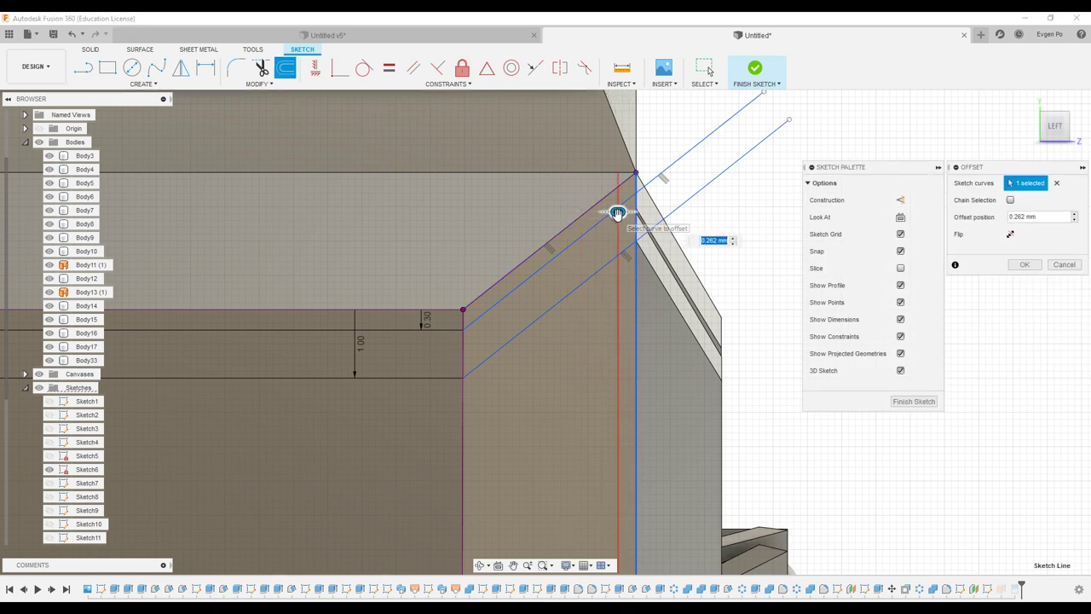
key(Return)
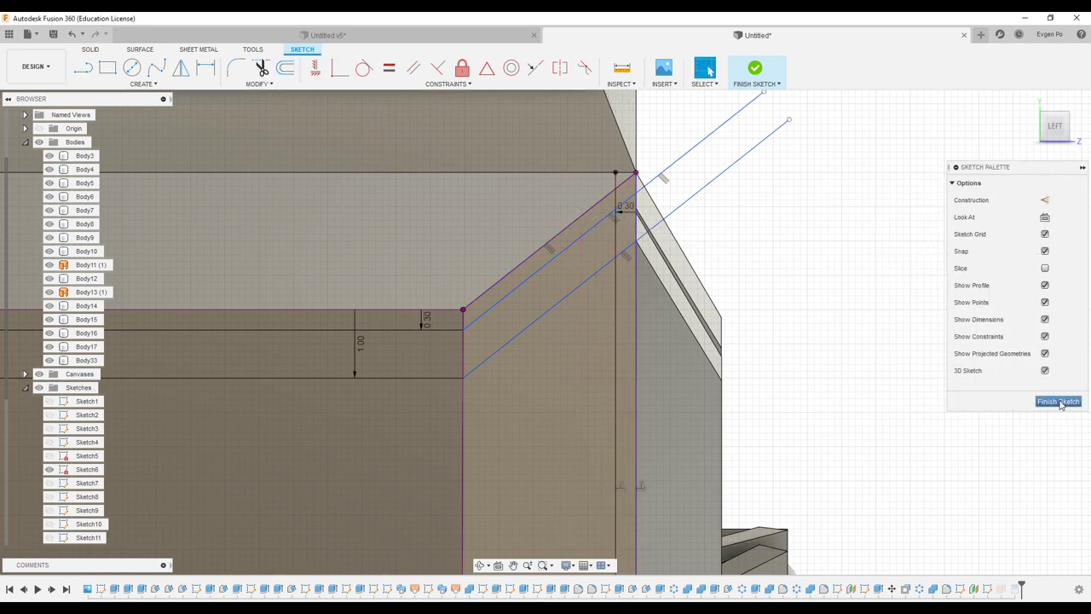
click(1060, 401)
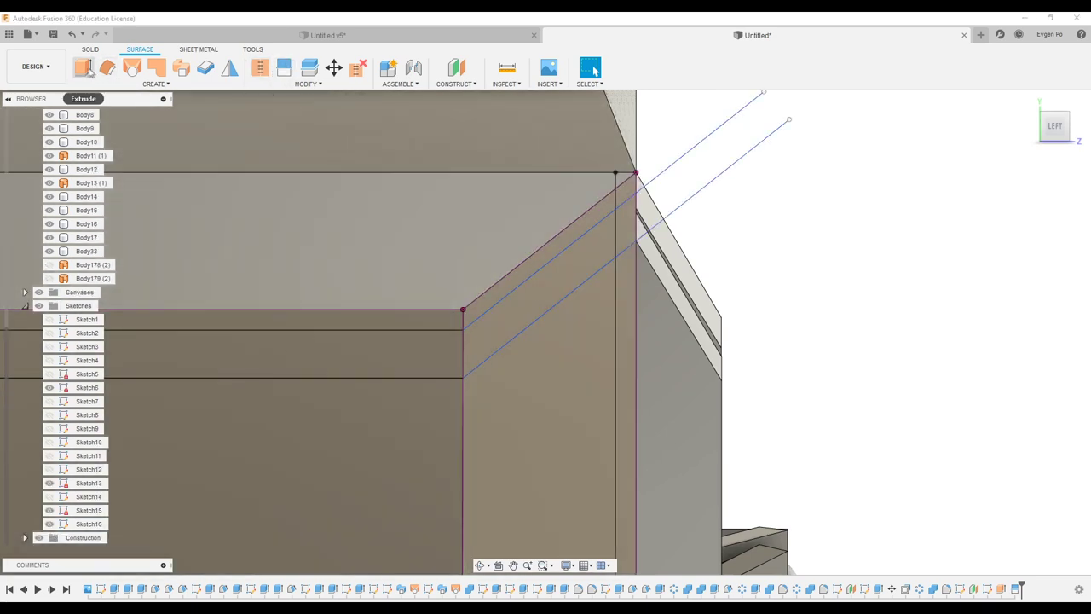
- Extrude only the thin angled strip profile 16 mm as a surface
click(85, 70)
click(640, 295)
scroll(629, 308, down, 3)
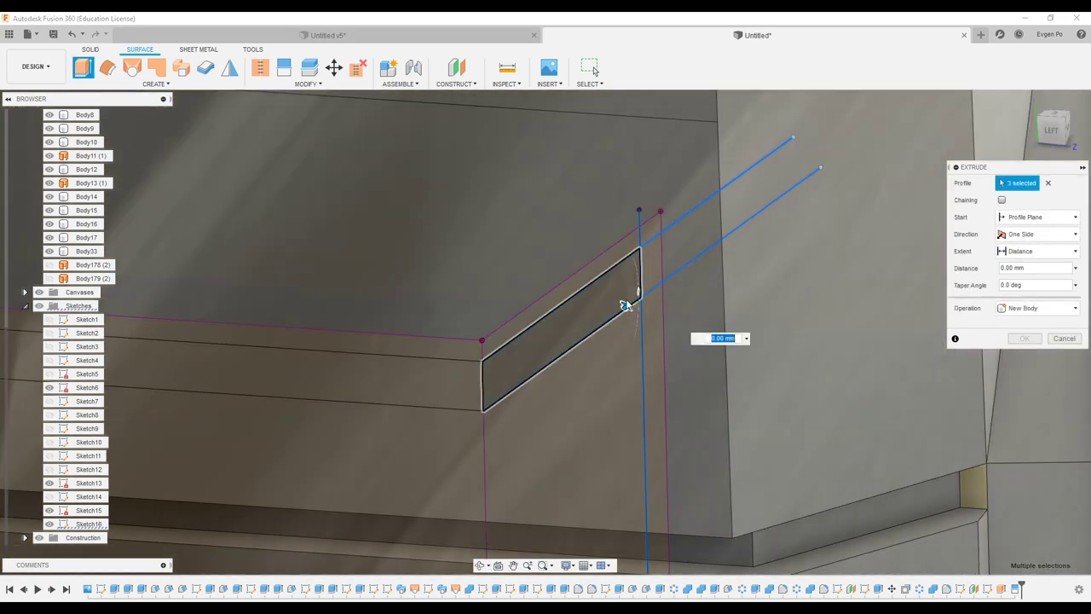
click(601, 305)
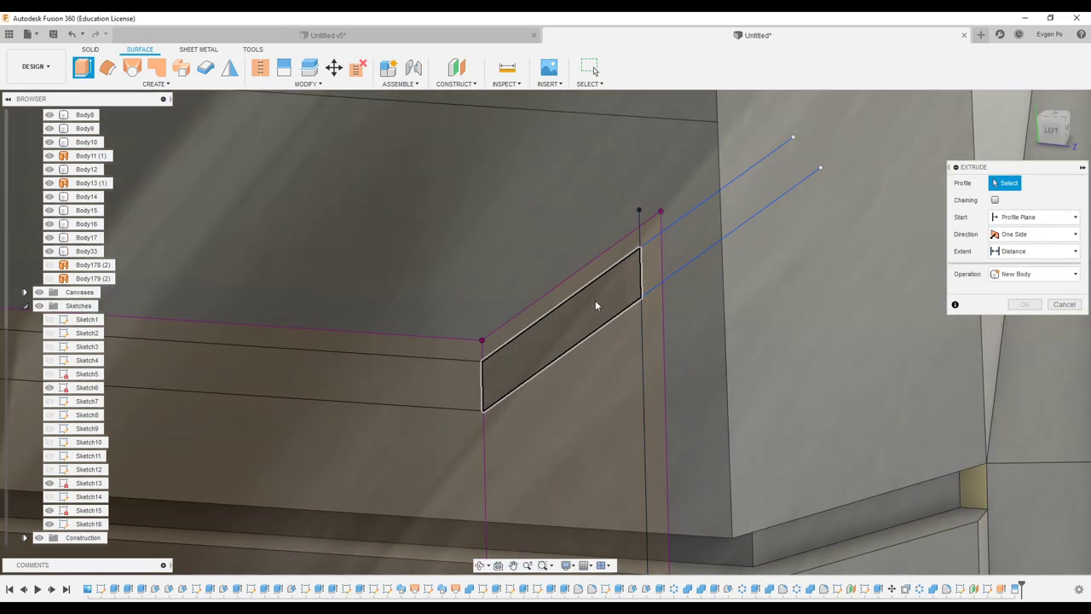
click(597, 305)
scroll(580, 315, down, 3)
scroll(550, 339, down, 2)
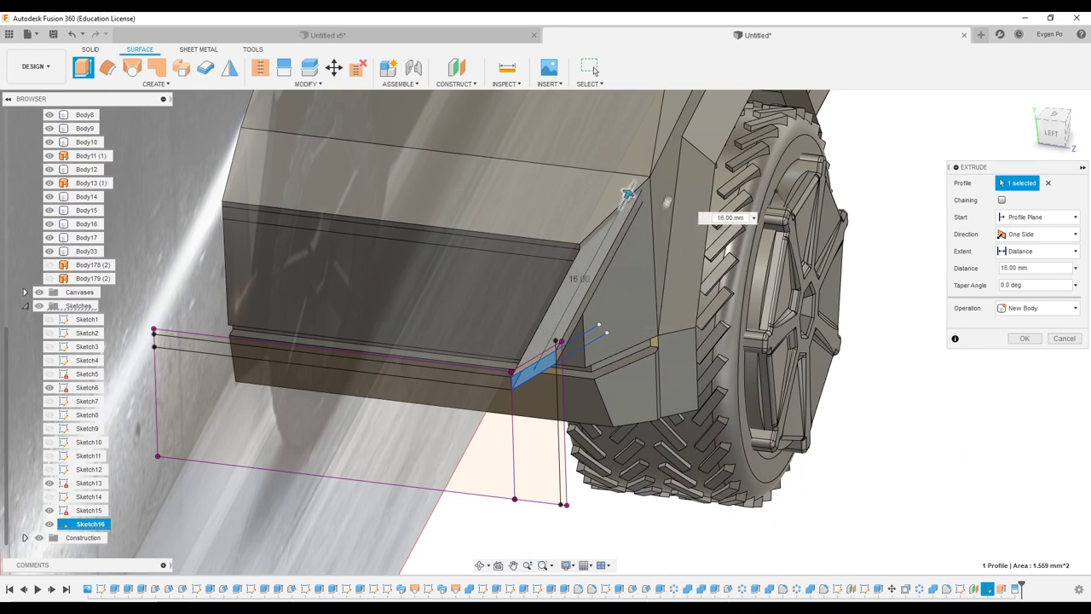
click(594, 71)
- Split the tall corner face with both strip faces, with Extend Splitting Tool checked
click(294, 70)
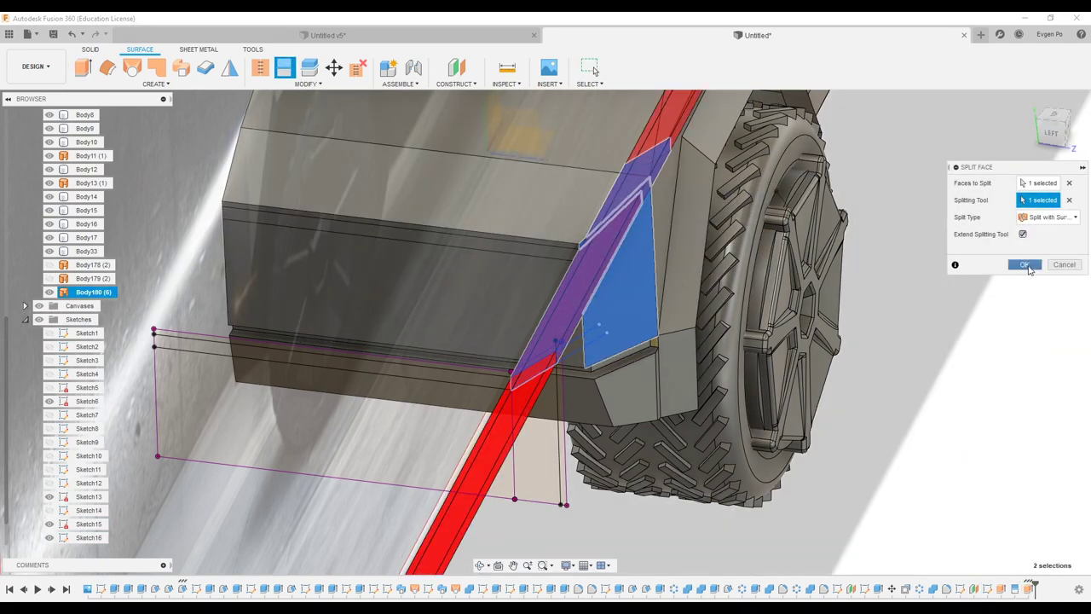
click(1026, 264)
scroll(596, 332, up, 3)
shift+middle_drag(597, 333, 610, 248)
mouse_move(604, 187)
shift+middle_down()
mouse_move(688, 285)
mouse_move(589, 145)
mouse_move(520, 158)
shift+middle_up()
key(Return)
click(640, 281)
click(588, 145)
click(520, 158)
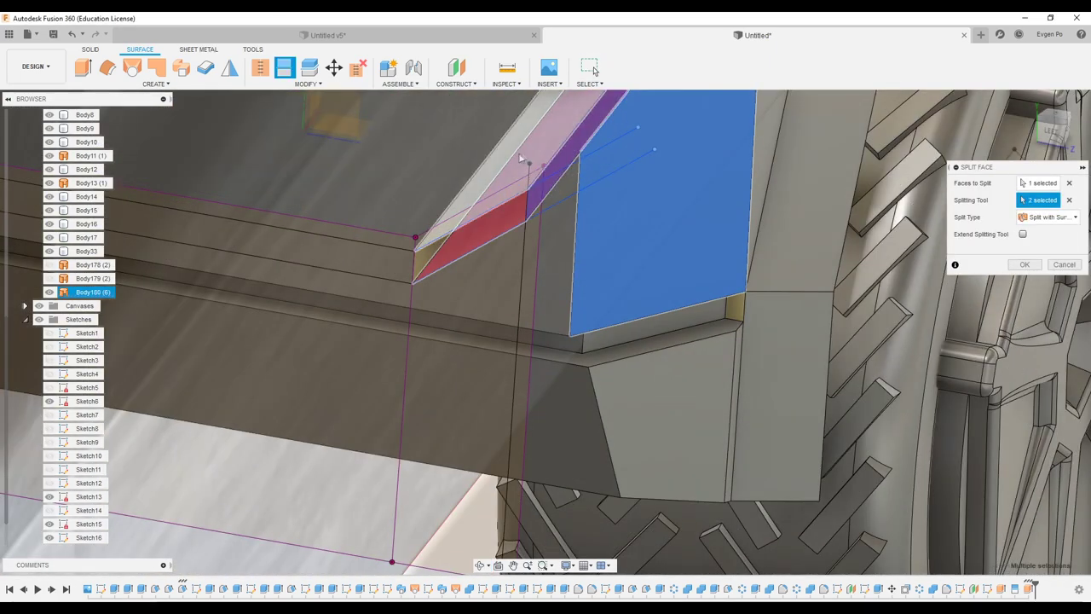
click(1024, 234)
click(1025, 265)
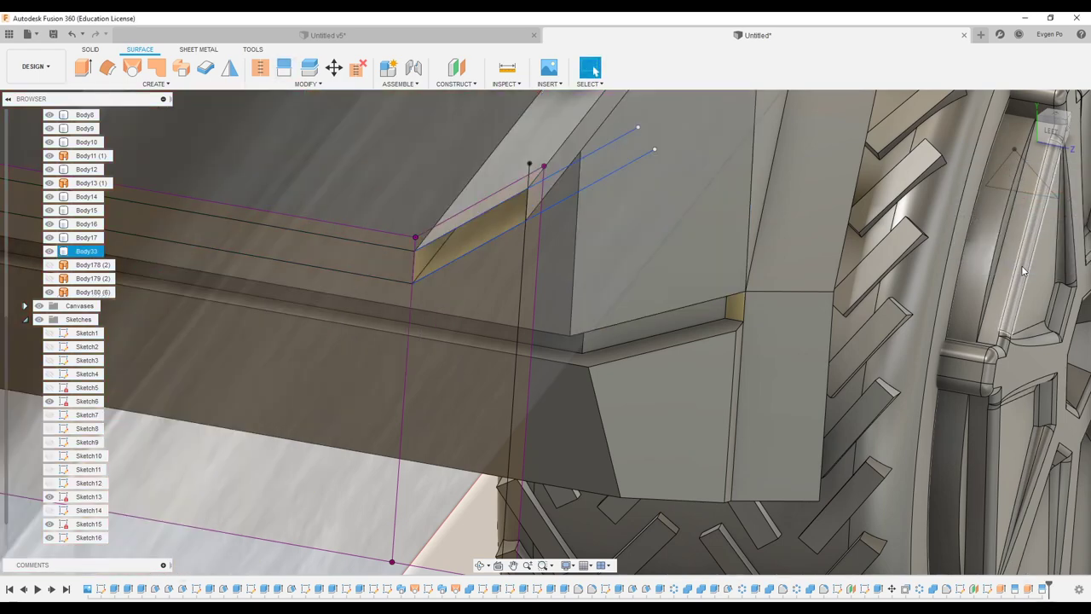
shift+middle_drag(1024, 264, 464, 296)
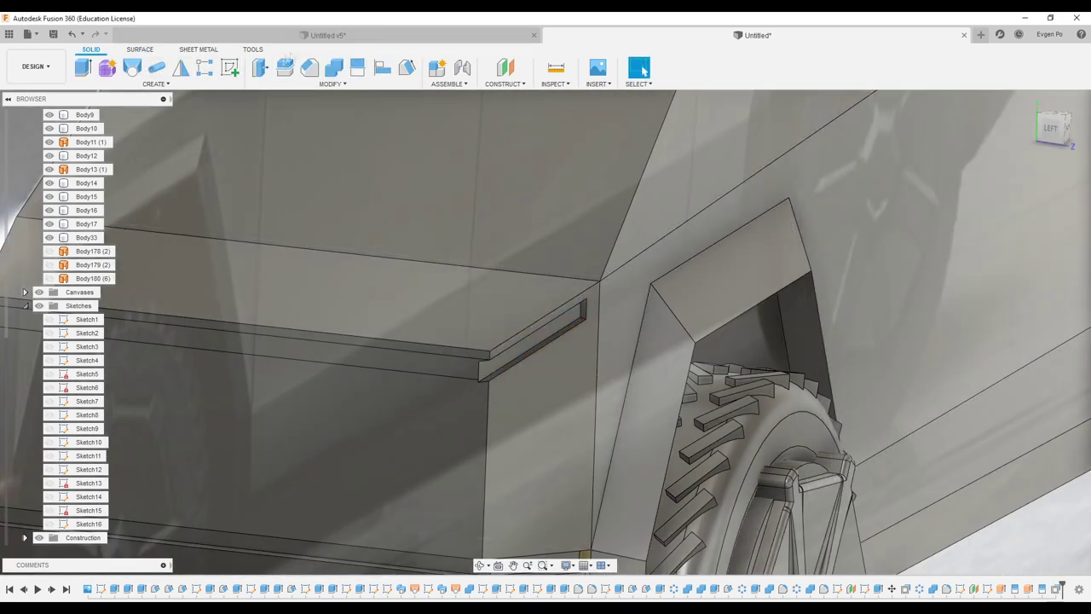
- Press Pull the long side ledge face inward by -0.3 mm
key(q)
click(443, 369)
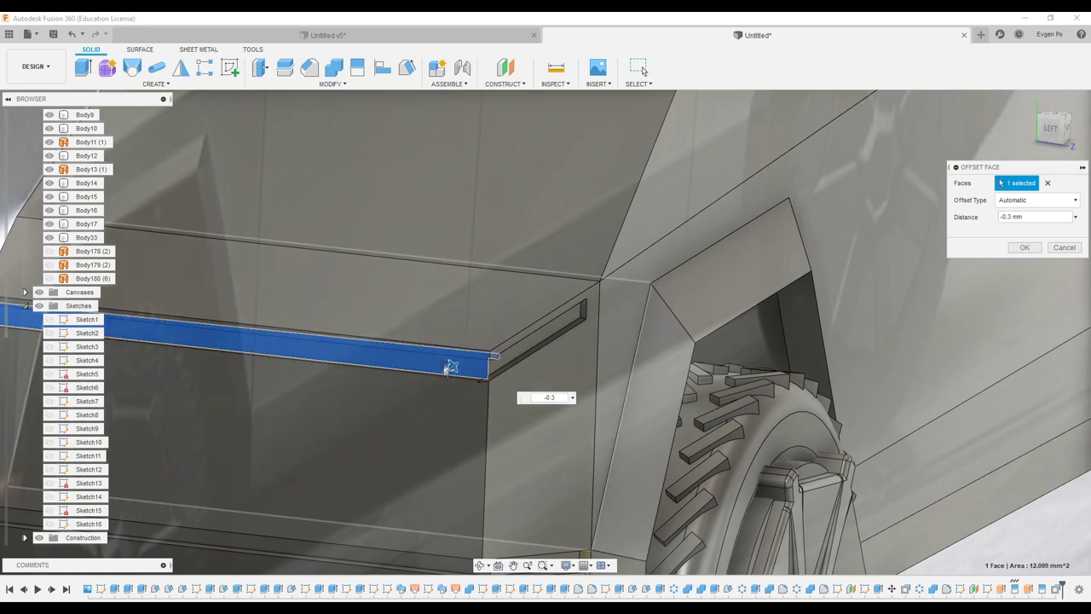
key(Return)
scroll(527, 382, up, 5)
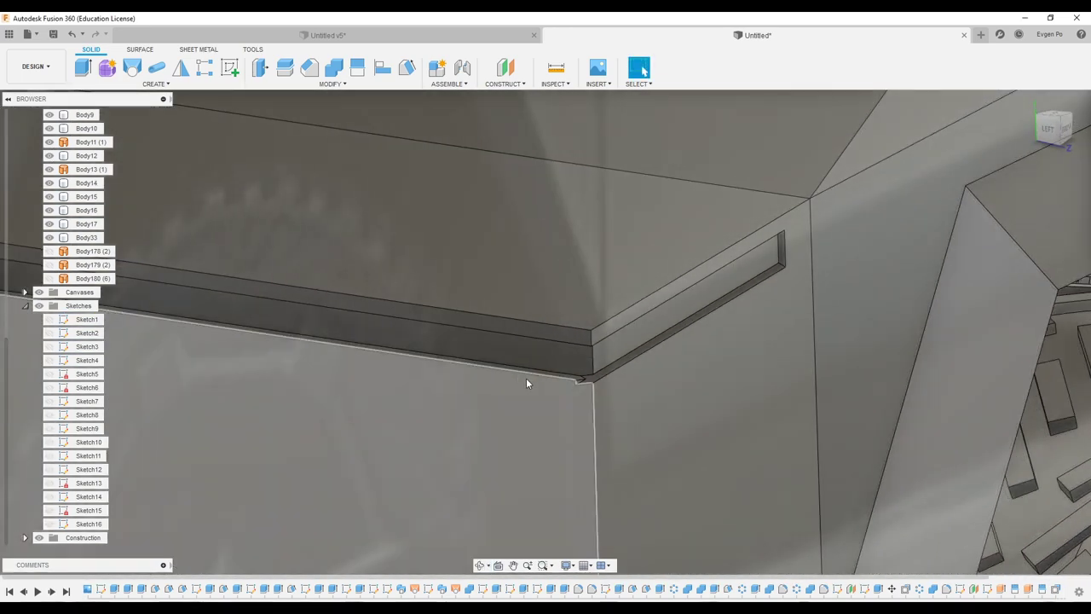
shift+middle_drag(526, 378, 564, 368)
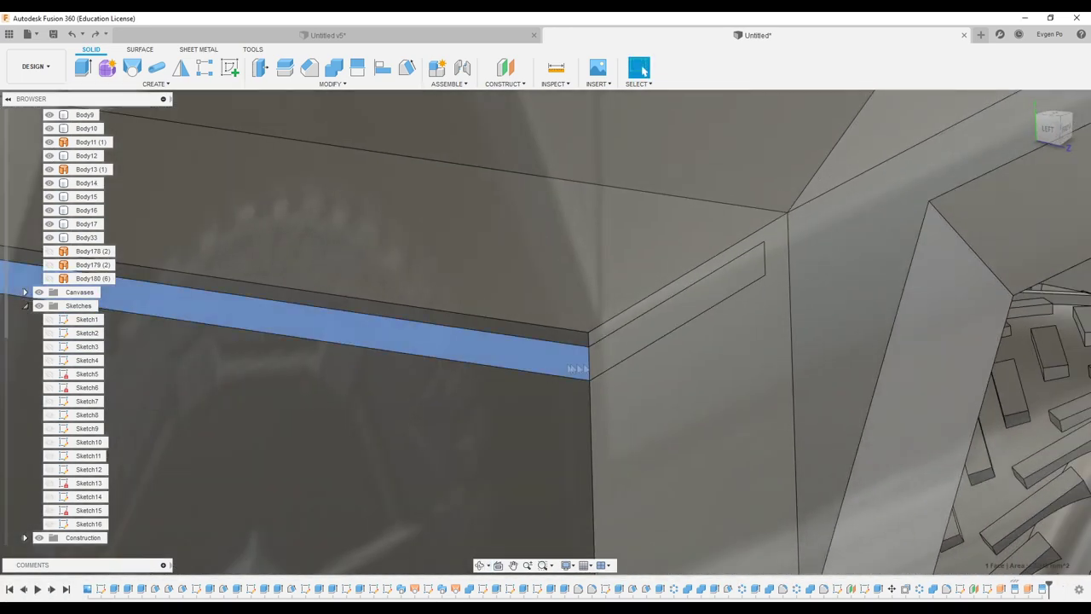
- Offset the ledge and angled corner faces together by -0.3 mm, then reselect both
click(564, 368)
ctrl+click(673, 315)
click(260, 69)
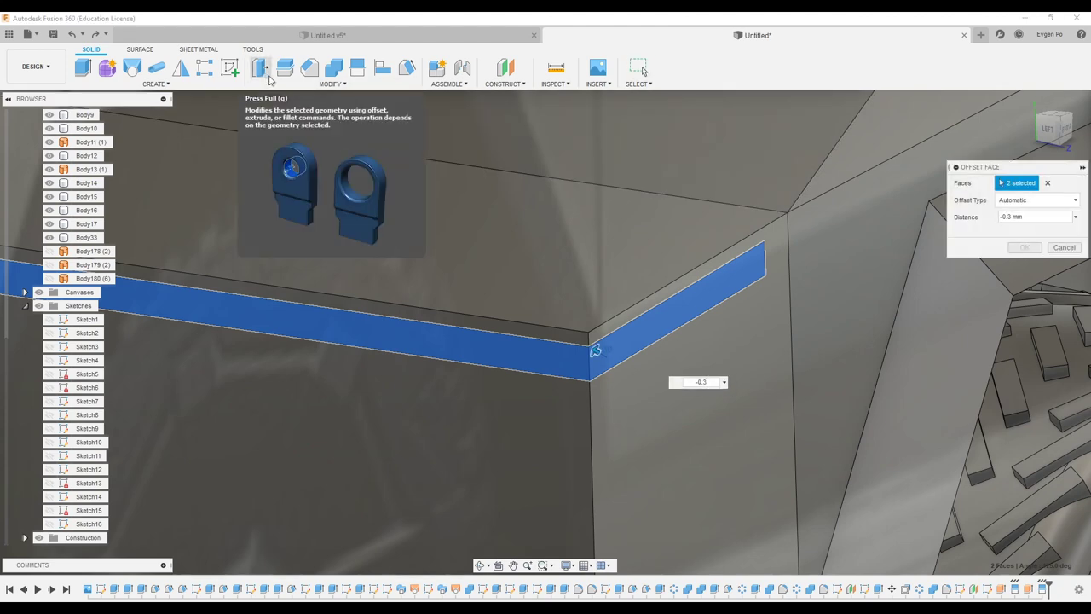
key(Return)
scroll(642, 248, up, 3)
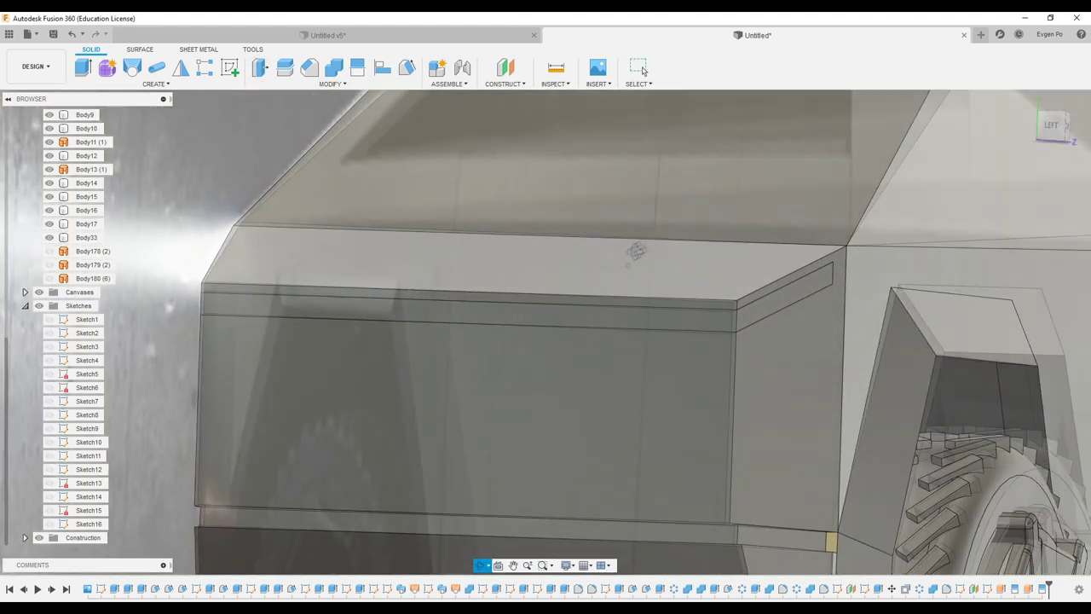
drag(643, 248, 614, 243)
key(Escape)
click(787, 322)
ctrl+click(707, 334)
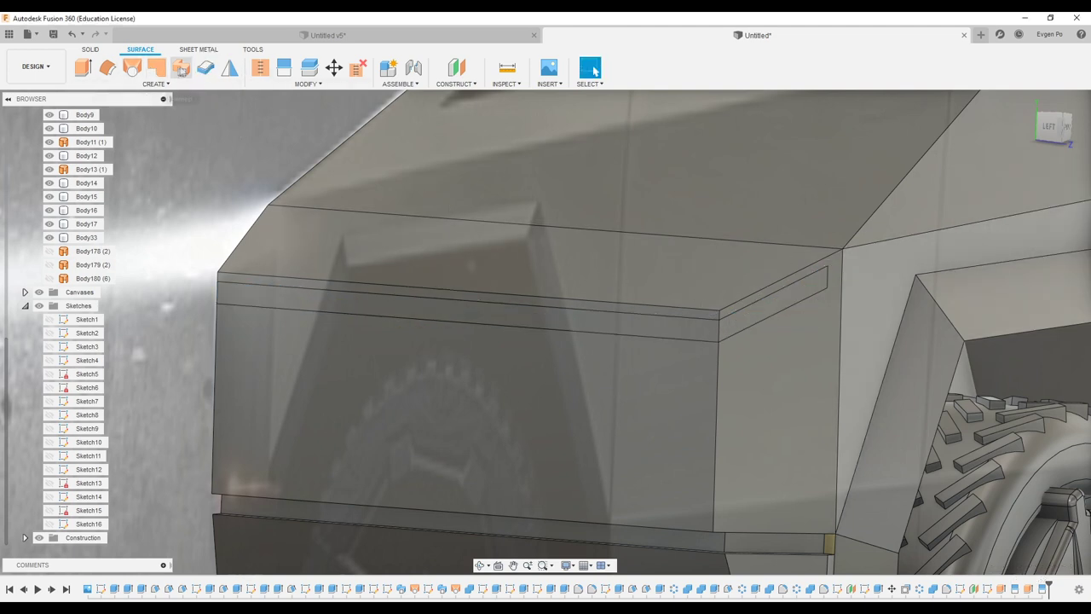
- Create an offset surface from the corner end and long front ledge faces
click(785, 390)
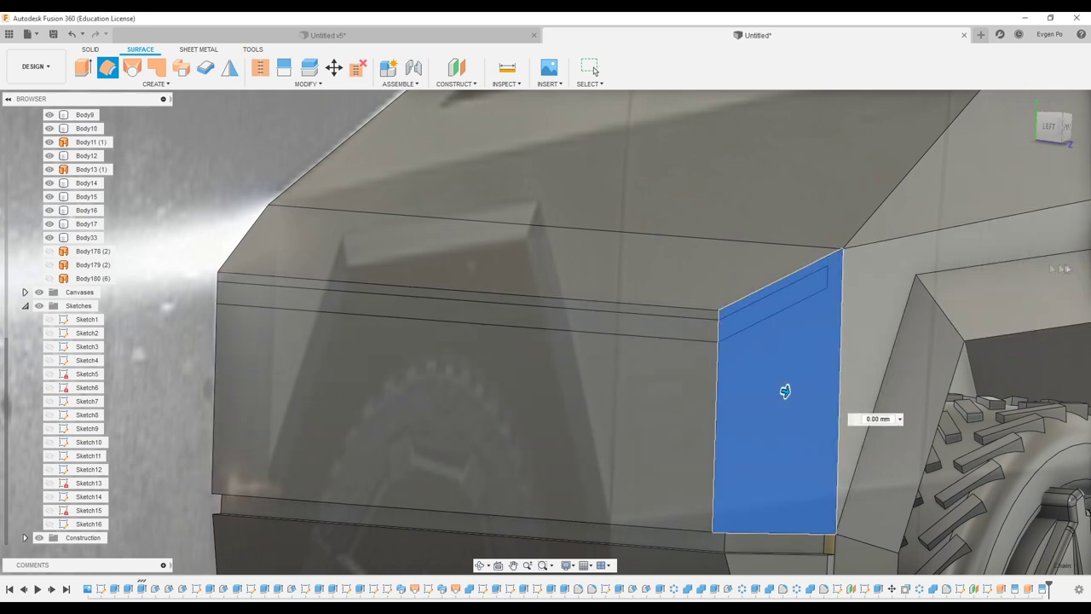
key(Return)
ctrl+click(703, 344)
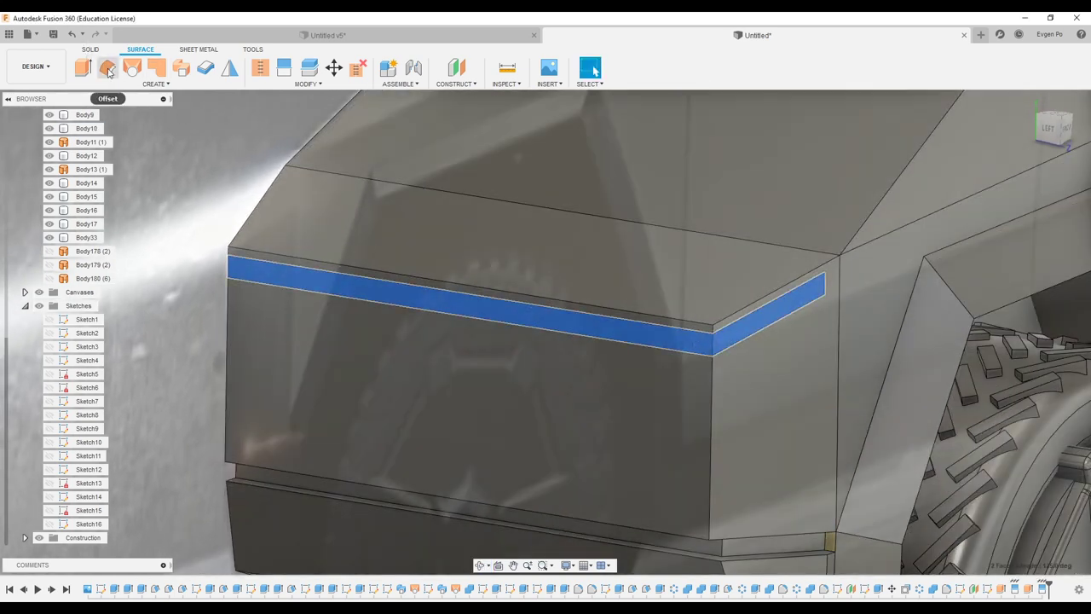
click(108, 71)
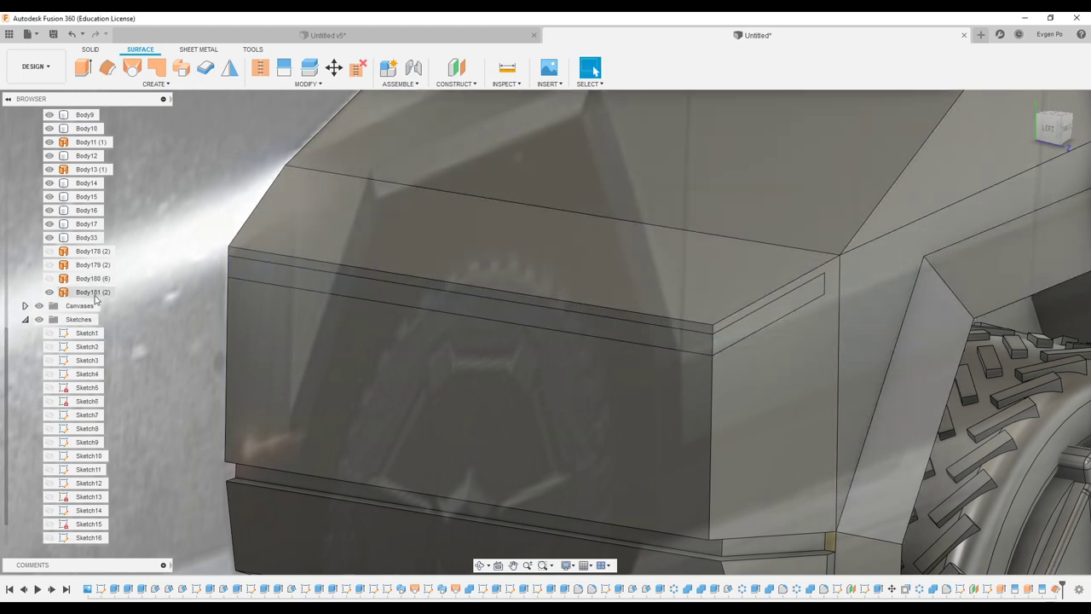
- Thicken the offset surface -0.5 mm, One Side, into a new strip body
click(206, 70)
mouse_move(787, 324)
shift+middle_down()
mouse_move(816, 301)
mouse_move(805, 312)
shift+middle_up()
text(-0.5)
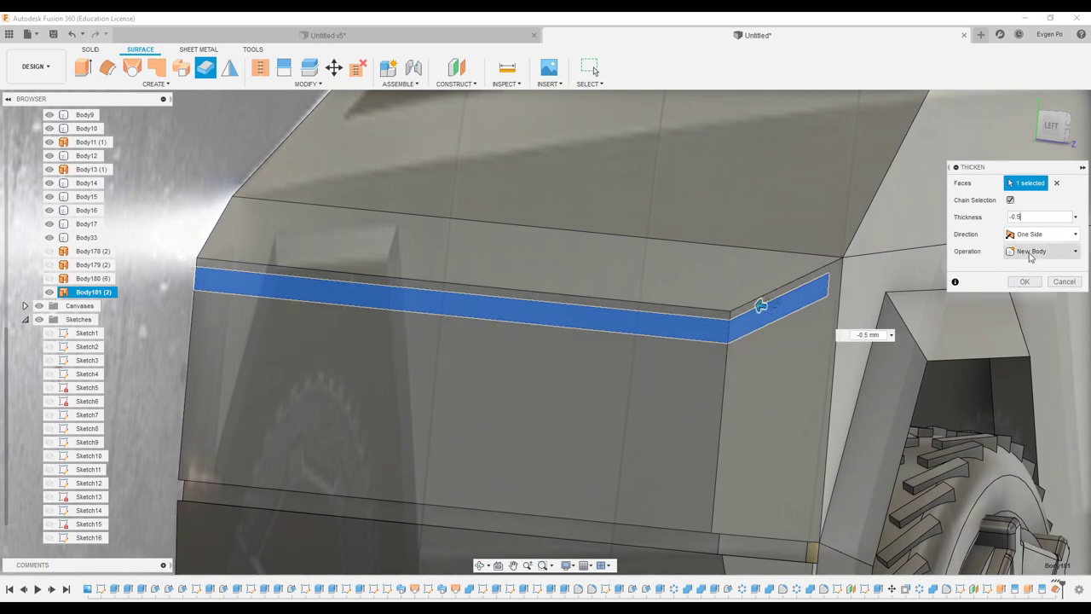
click(1025, 298)
scroll(758, 307, up, 10)
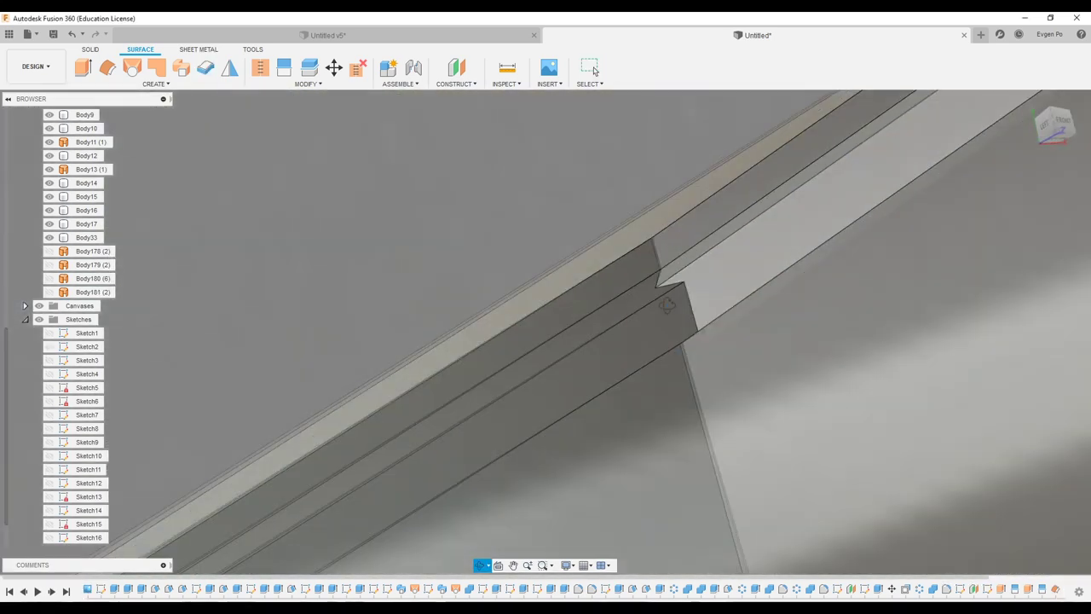
mouse_move(667, 304)
shift+middle_down()
mouse_move(863, 402)
mouse_move(805, 404)
shift+middle_up()
scroll(804, 404, up, 5)
mouse_move(810, 342)
shift+middle_down()
mouse_move(824, 344)
mouse_move(804, 362)
mouse_move(763, 343)
mouse_move(740, 365)
shift+middle_up()
click(728, 365)
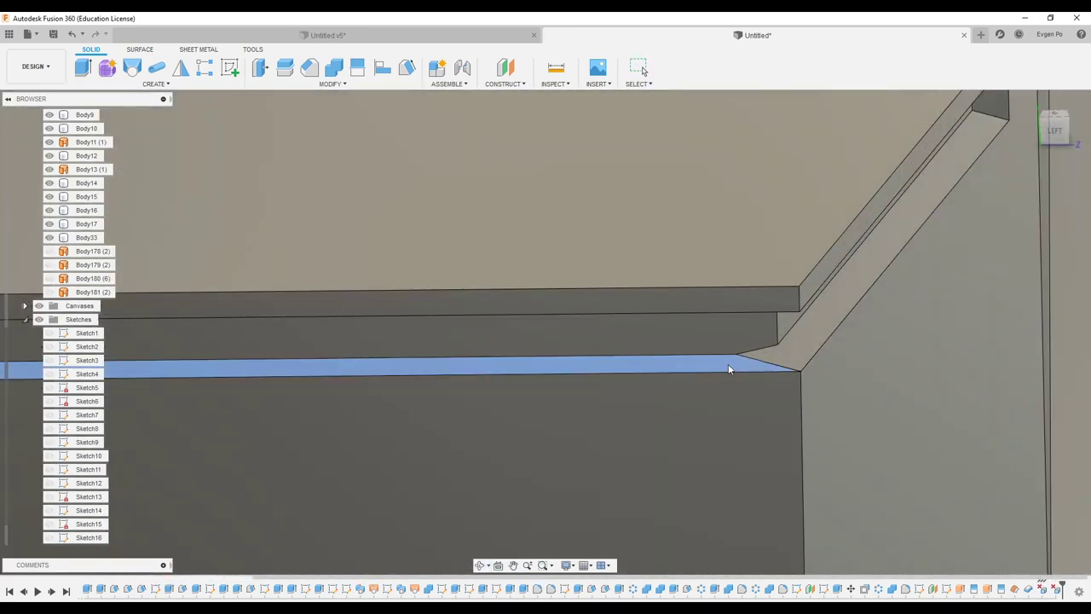
- Offset the upper groove band's front and corner faces -0.5 mm into Body182
scroll(818, 373, down, 2)
scroll(820, 371, down, 2)
scroll(823, 371, down, 3)
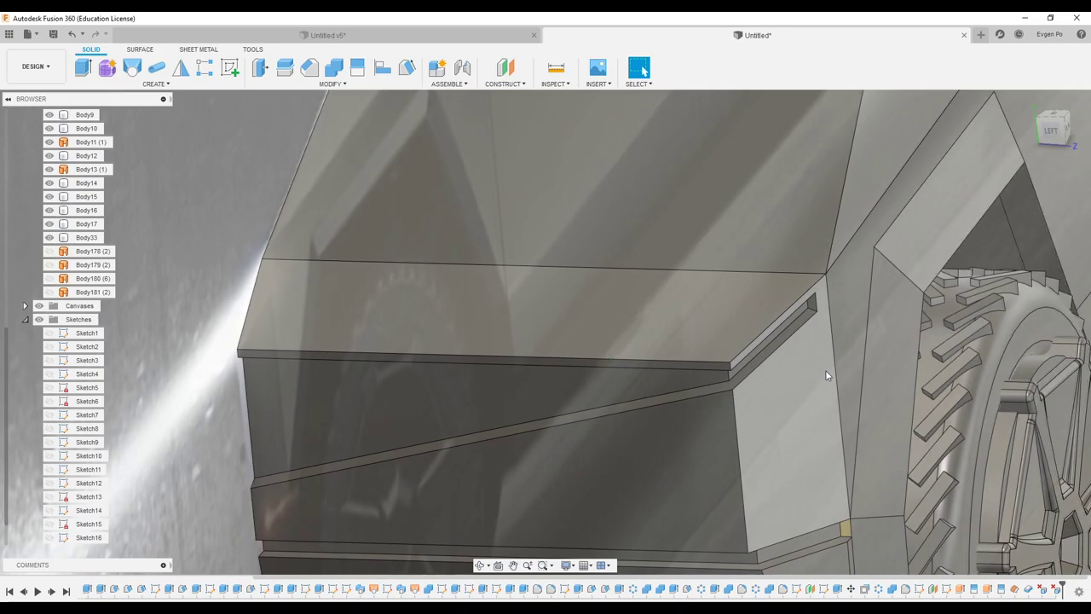
shift+middle_drag(824, 378, 789, 370)
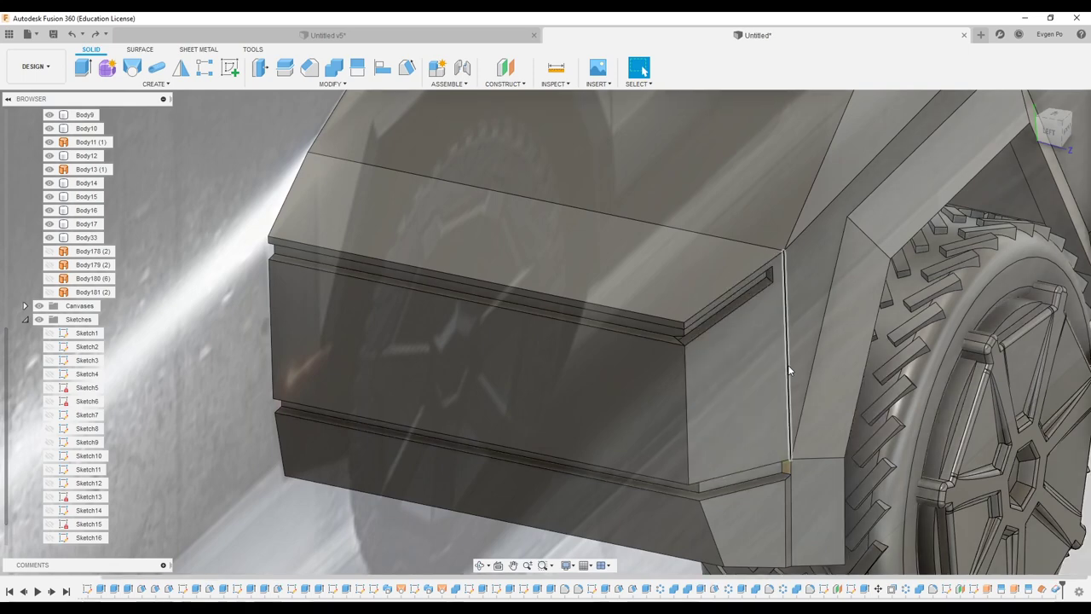
scroll(768, 360, up, 3)
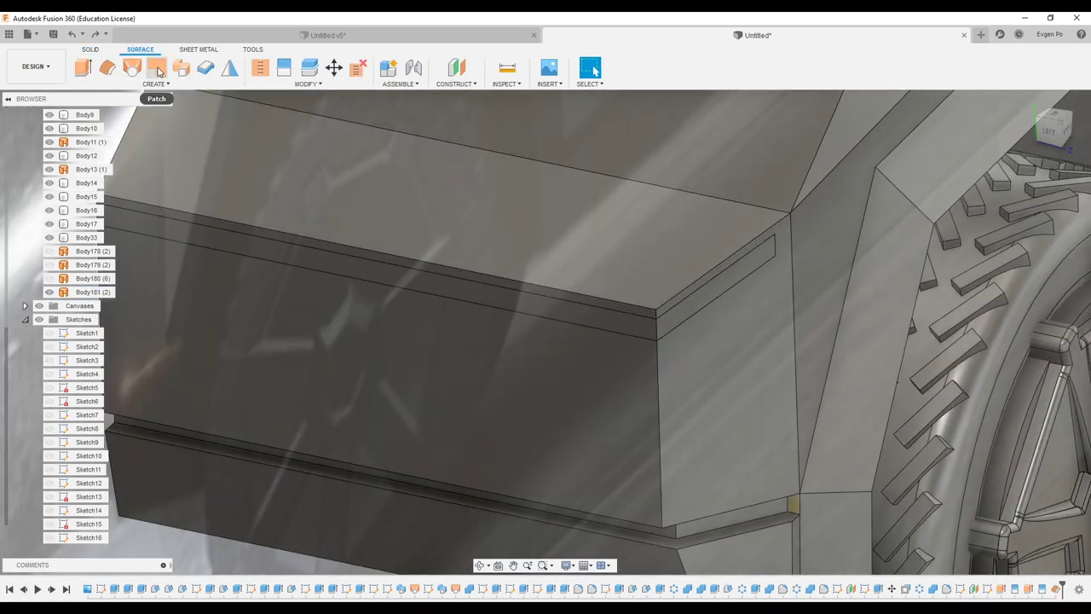
click(108, 68)
drag(641, 328, 657, 312)
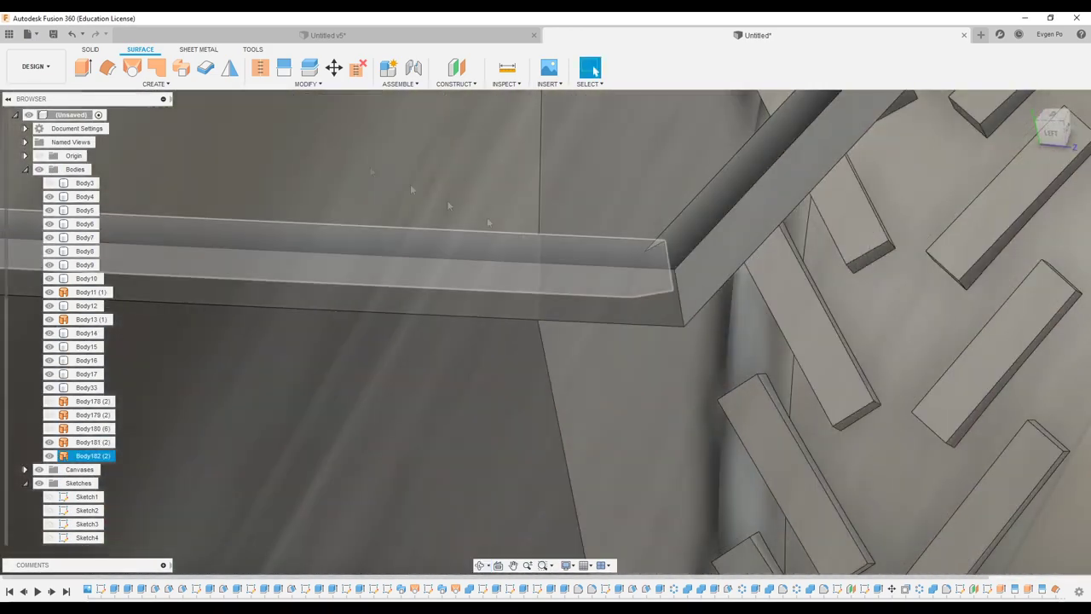
- Preview a new-body loft through three groove edges at the front corner
key(Escape)
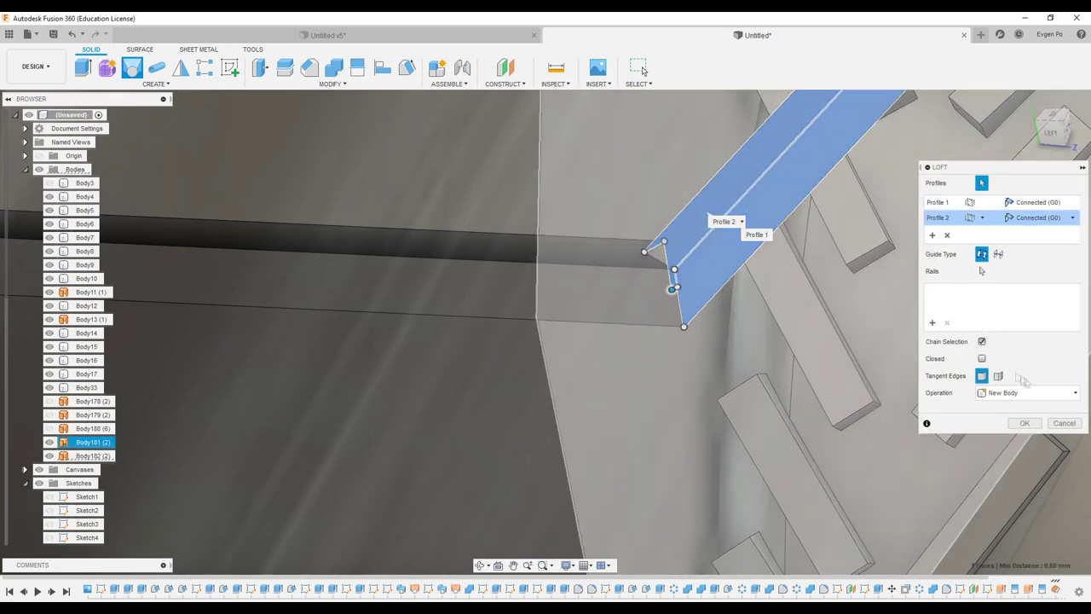
key(Escape)
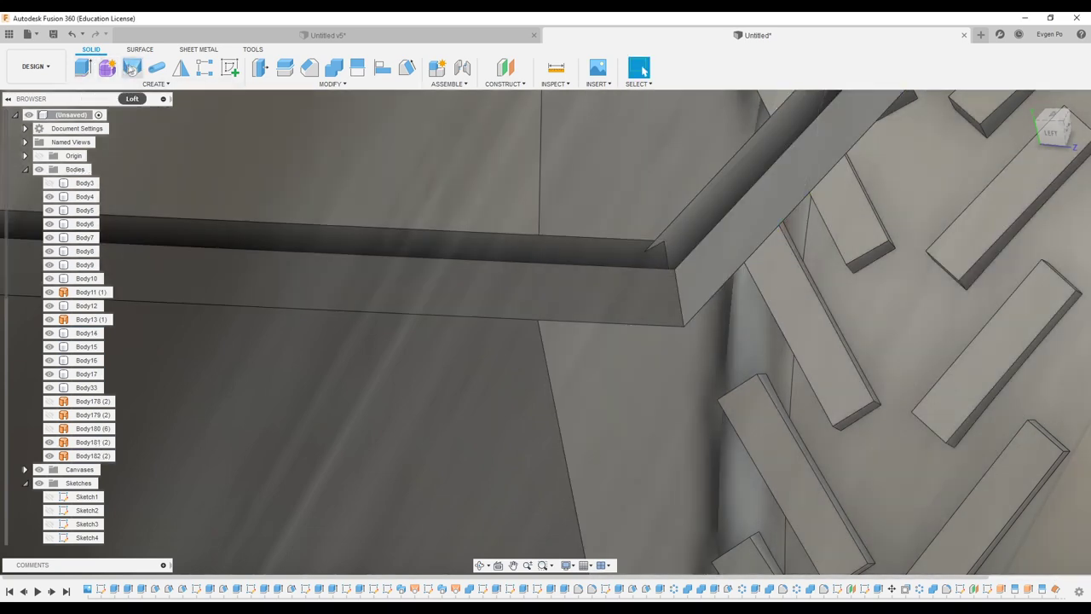
click(133, 69)
click(744, 254)
click(598, 244)
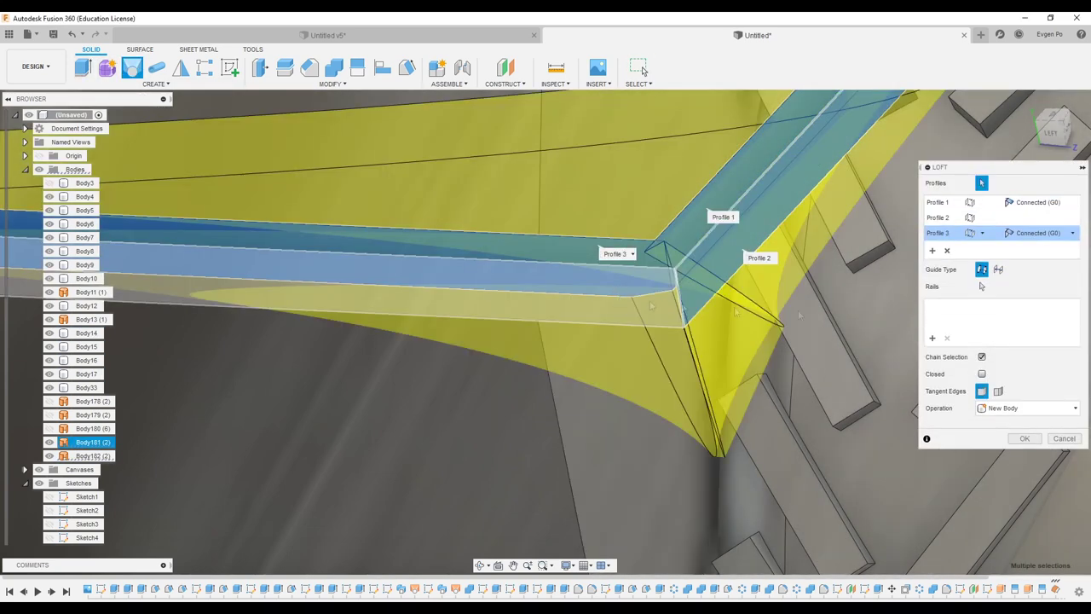
click(585, 294)
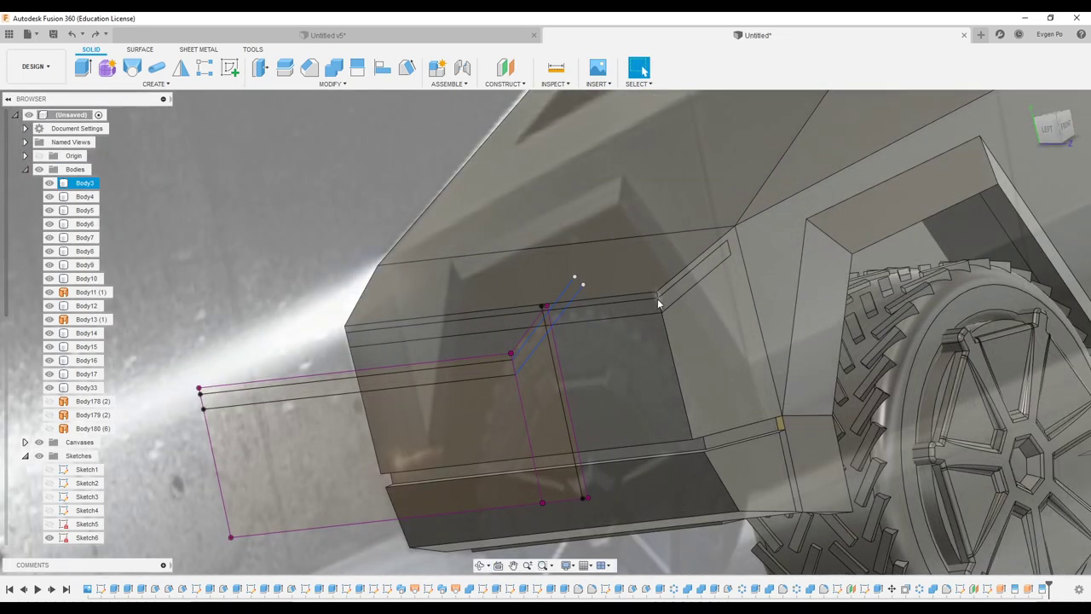
- Extrude-cut the strip profile -0.5 mm into the angled corner face, then select the main body
scroll(657, 303, up, 5)
click(636, 312)
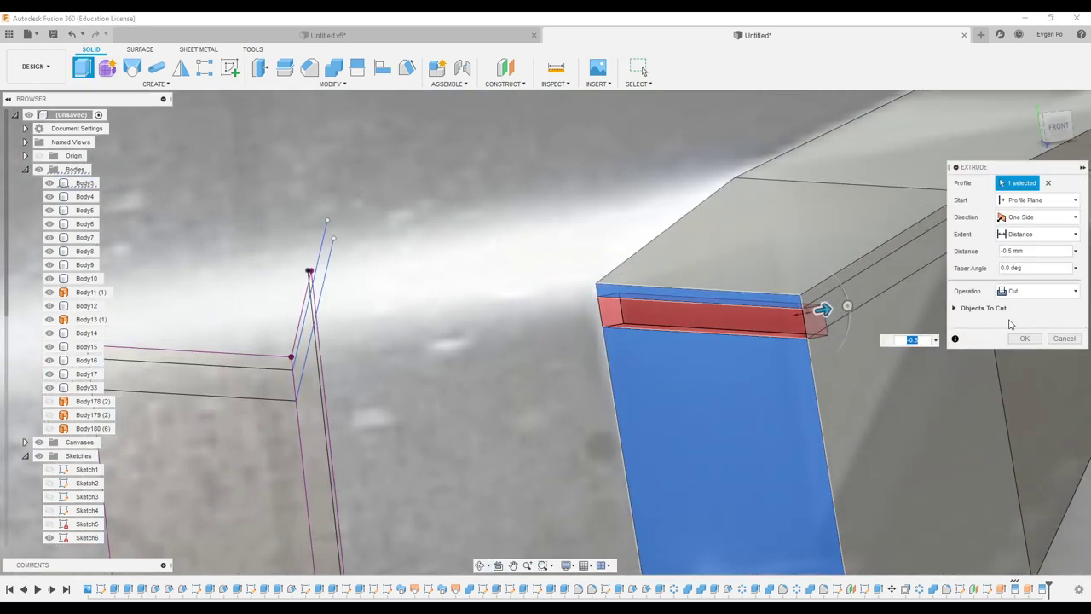
click(1023, 339)
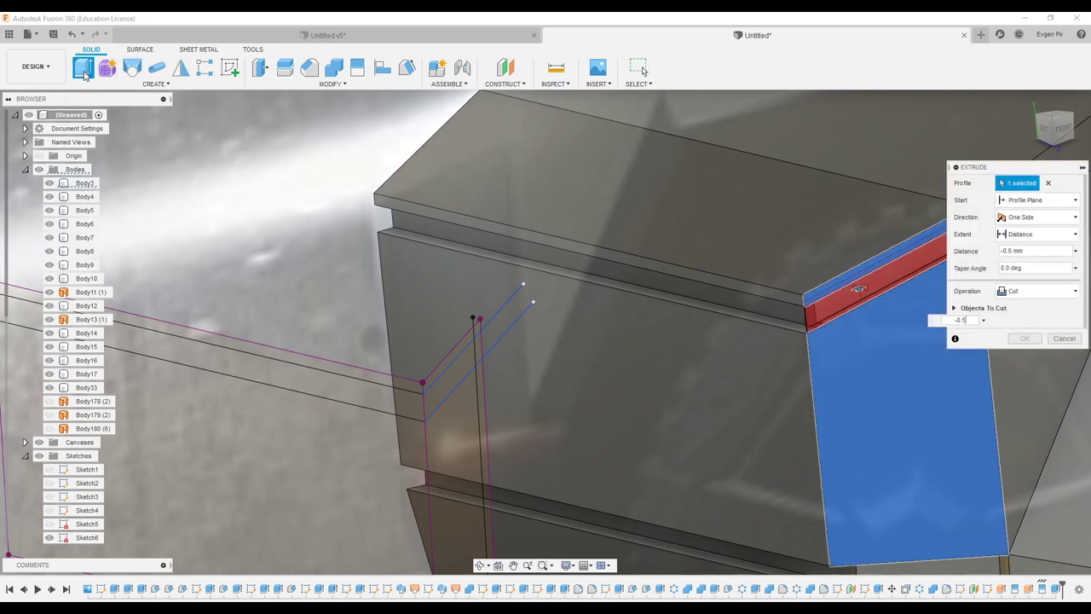
click(1023, 339)
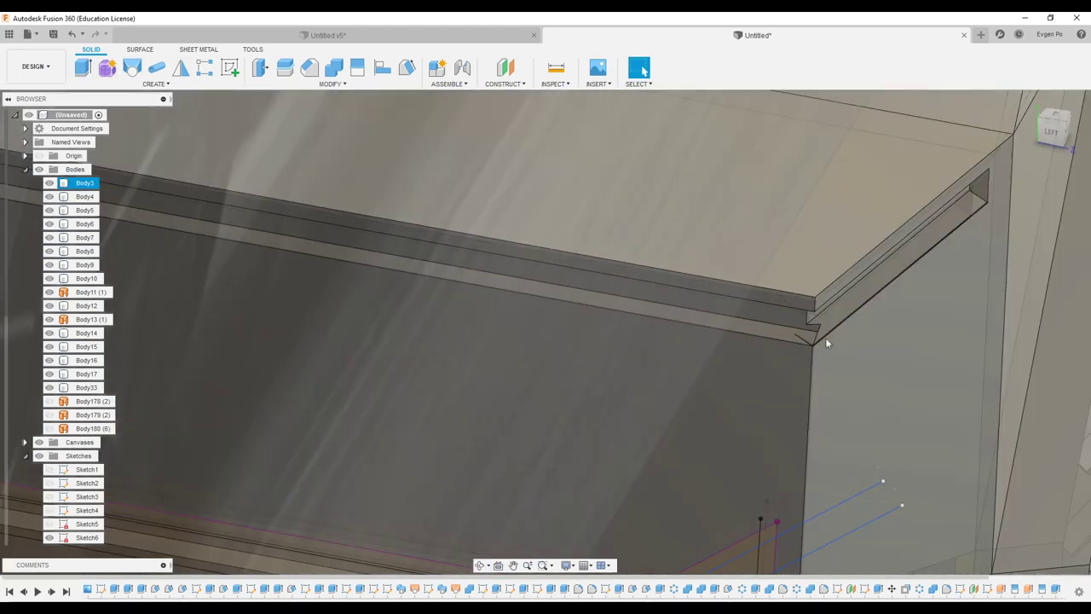
mouse_move(826, 343)
shift+middle_down()
mouse_move(829, 304)
mouse_move(670, 317)
shift+middle_up()
scroll(665, 333, down, 5)
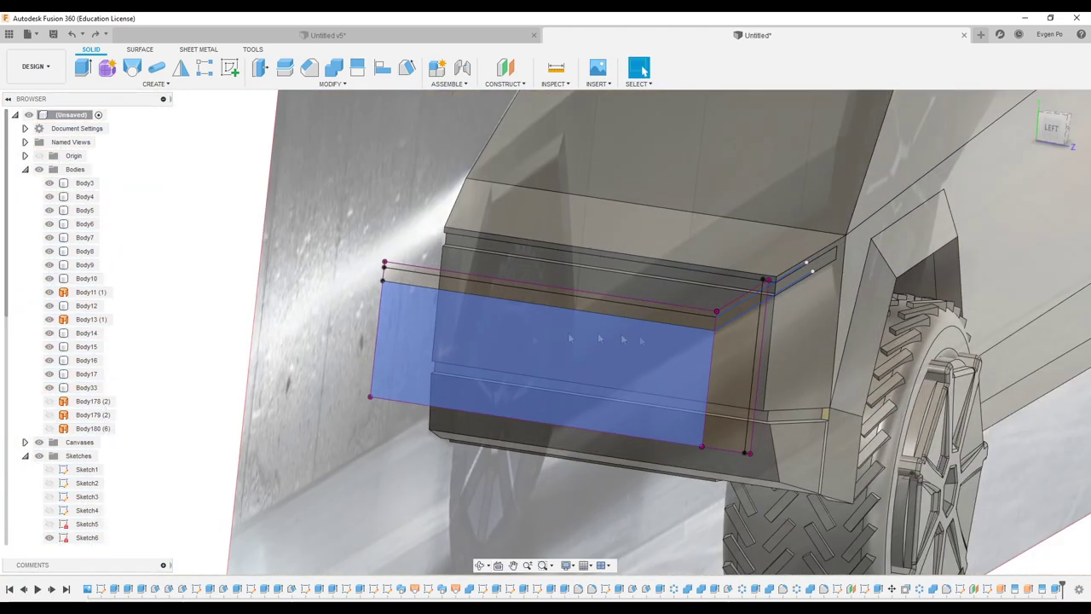
click(668, 350)
scroll(750, 290, up, 5)
click(748, 287)
click(157, 75)
click(1075, 234)
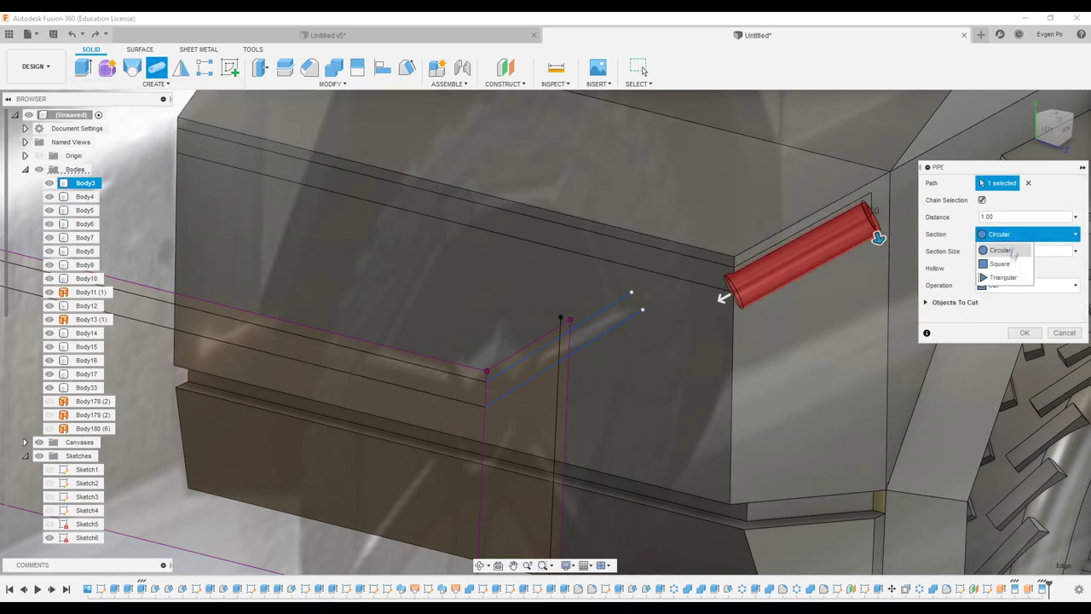
click(998, 266)
click(982, 200)
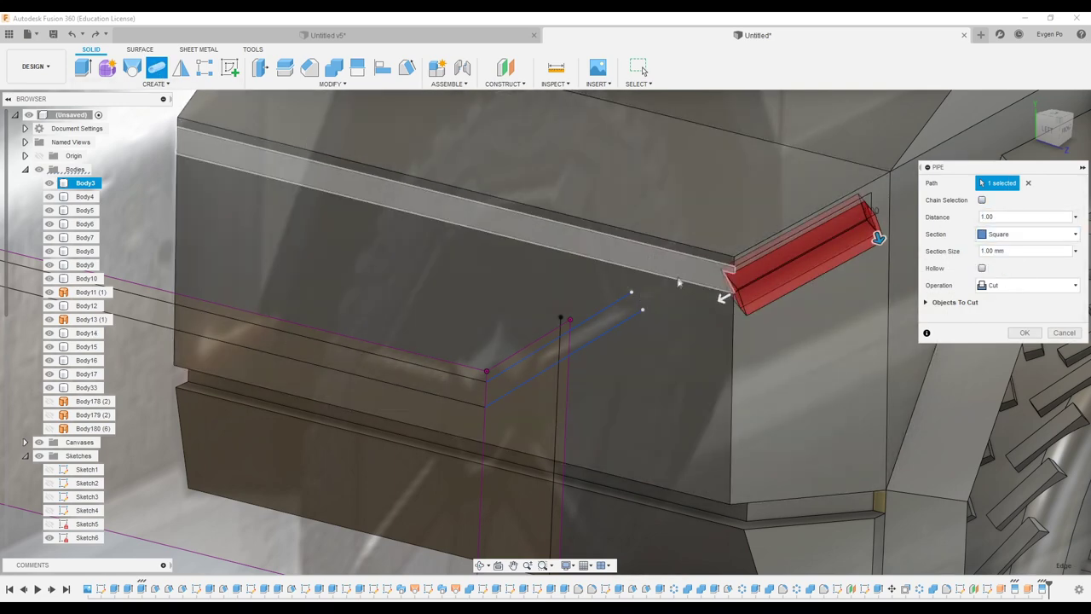
key(Escape)
click(729, 287)
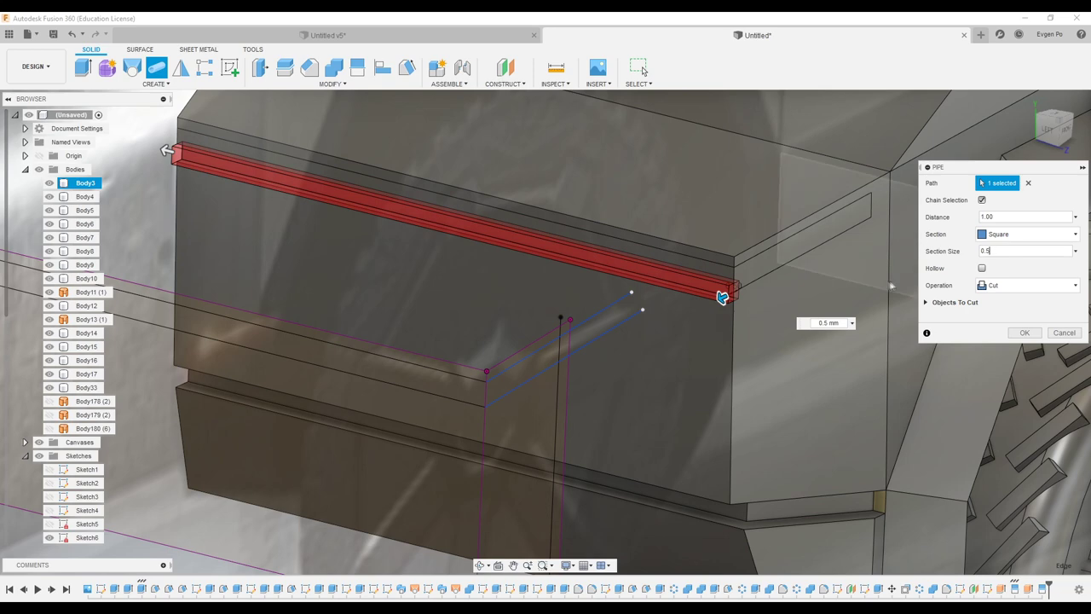
shift+middle_drag(723, 297, 722, 288)
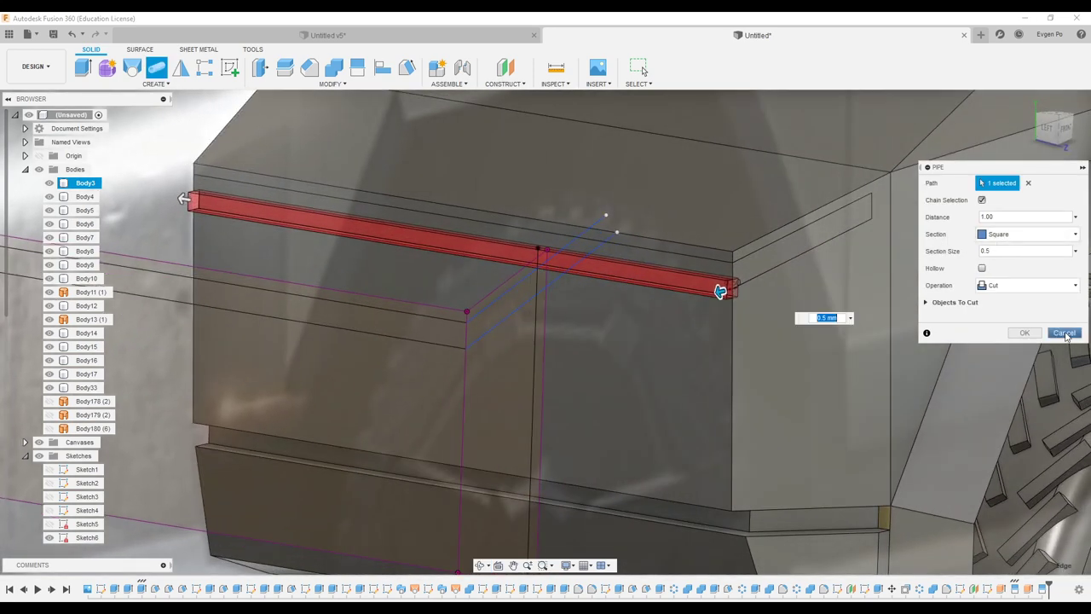
click(1025, 333)
click(768, 260)
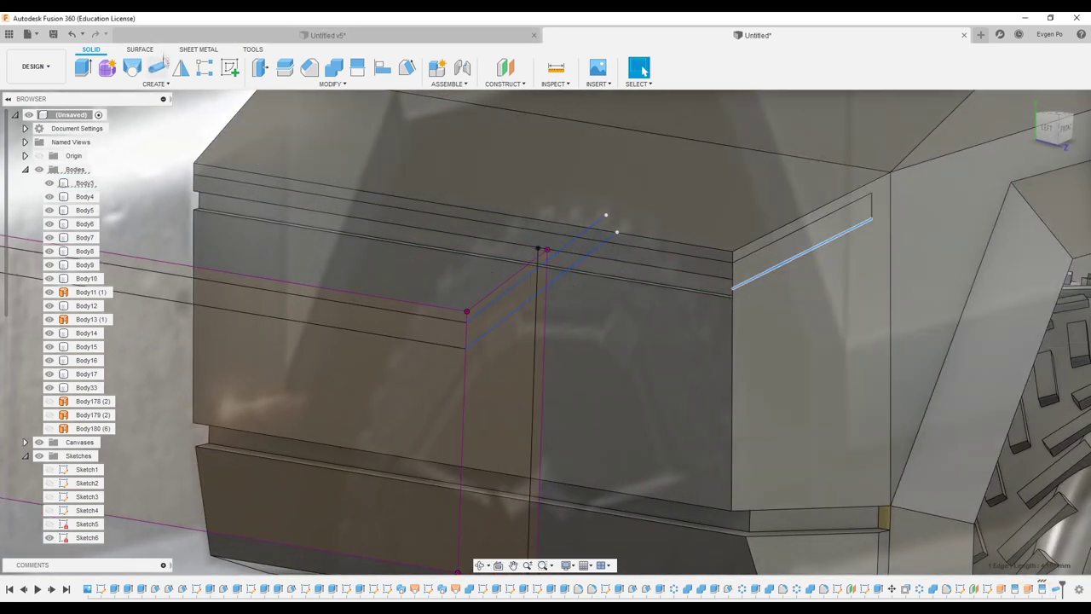
key(Return)
key(Return)
mouse_move(723, 294)
shift+middle_down()
mouse_move(762, 247)
mouse_move(754, 264)
mouse_move(648, 213)
shift+middle_up()
- Cut a 0.5 mm square Pipe groove along the sketched side-to-corner path
click(746, 281)
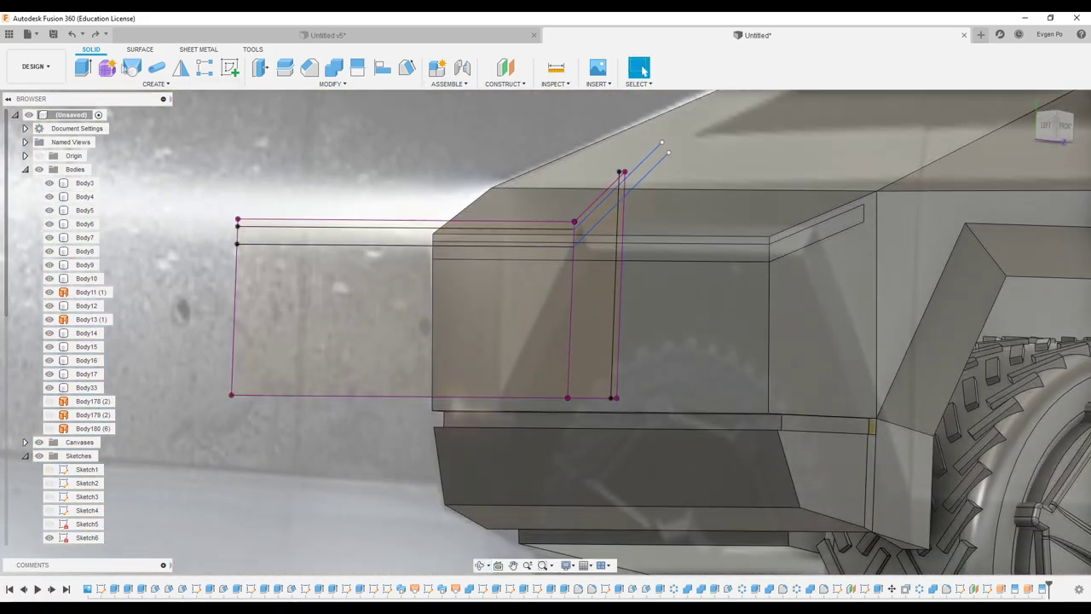
key(ctrl+z)
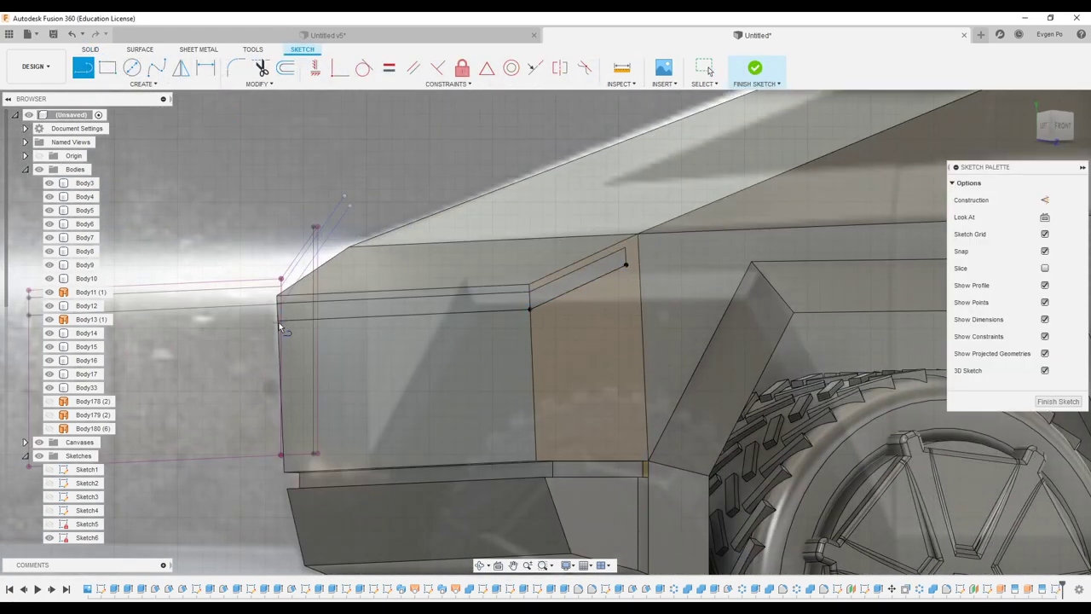
shift+middle_drag(280, 327, 570, 369)
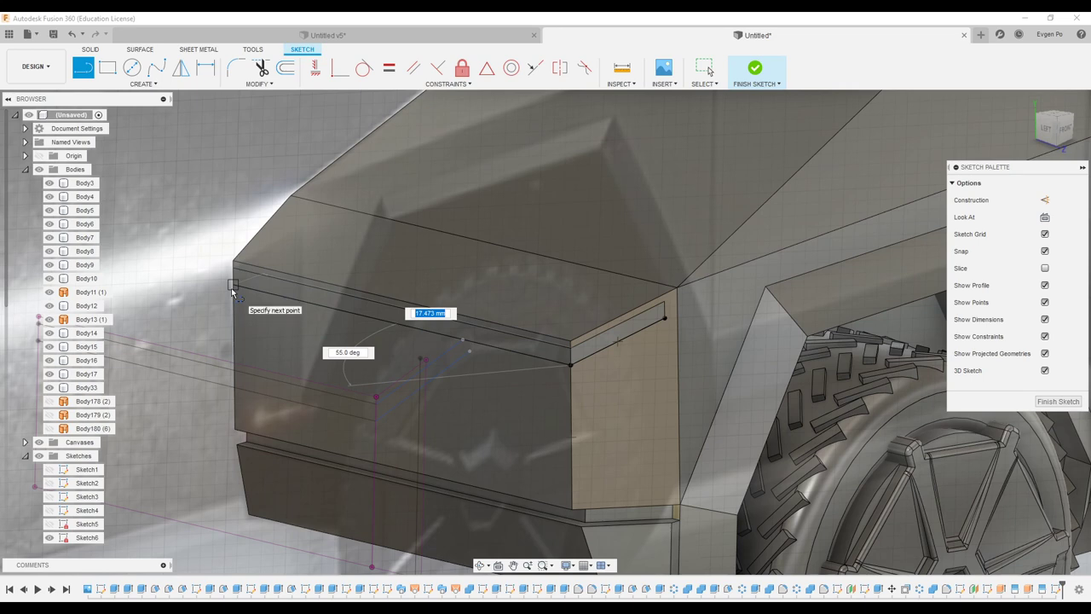
click(162, 72)
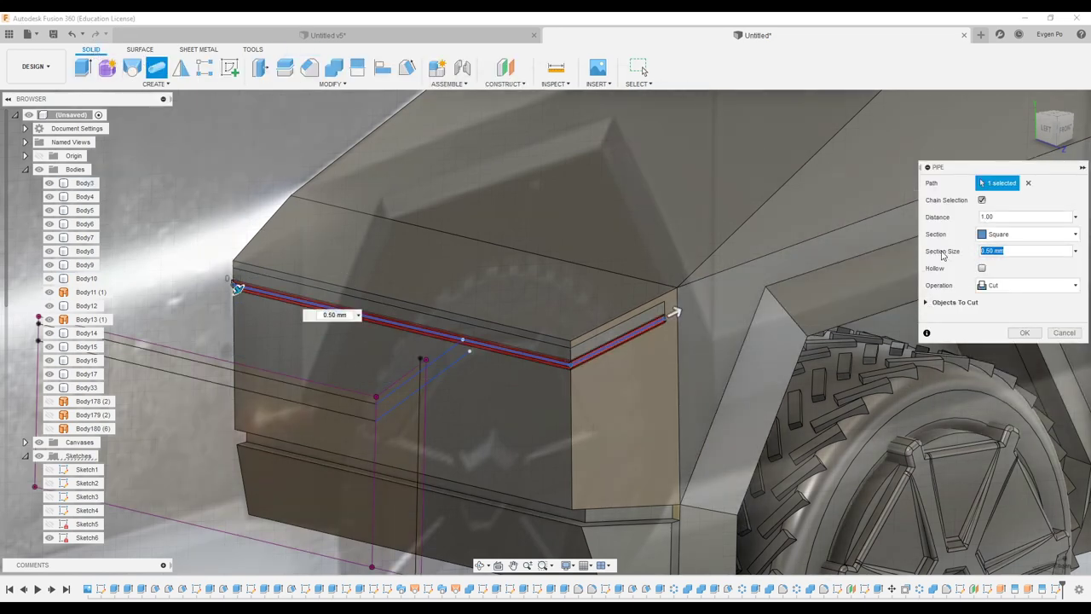
click(1025, 332)
- Inspect the new groove from close and side angles, then undo the last deletion
mouse_move(463, 341)
shift+middle_down()
mouse_move(611, 345)
mouse_move(447, 365)
shift+middle_up()
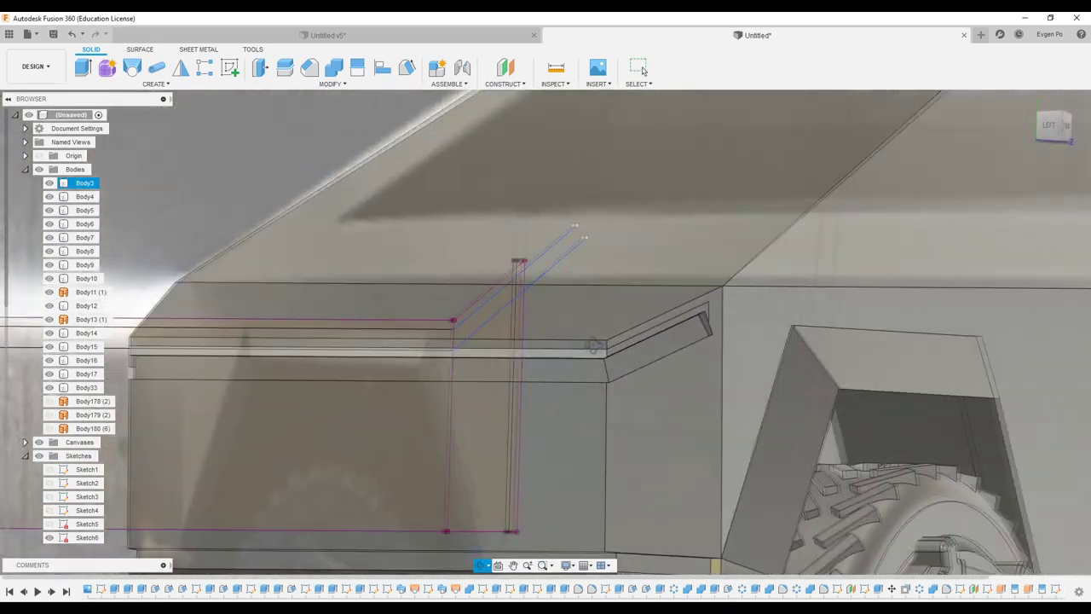
scroll(81, 384, down, 5)
scroll(81, 477, down, 1)
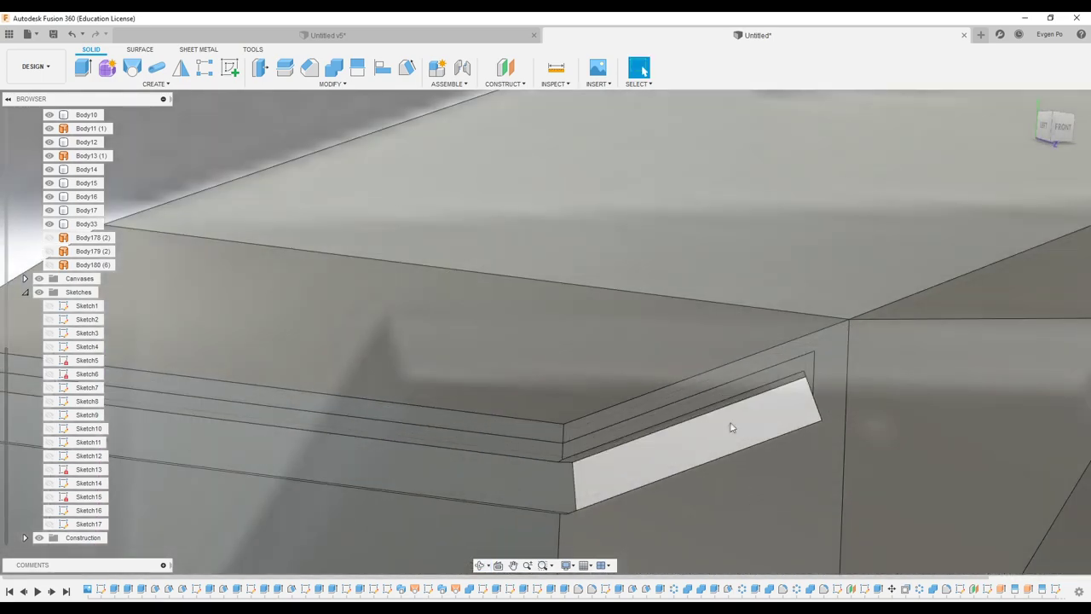
mouse_move(726, 424)
shift+middle_down()
mouse_move(836, 353)
mouse_move(711, 418)
mouse_move(750, 401)
mouse_move(723, 390)
shift+middle_up()
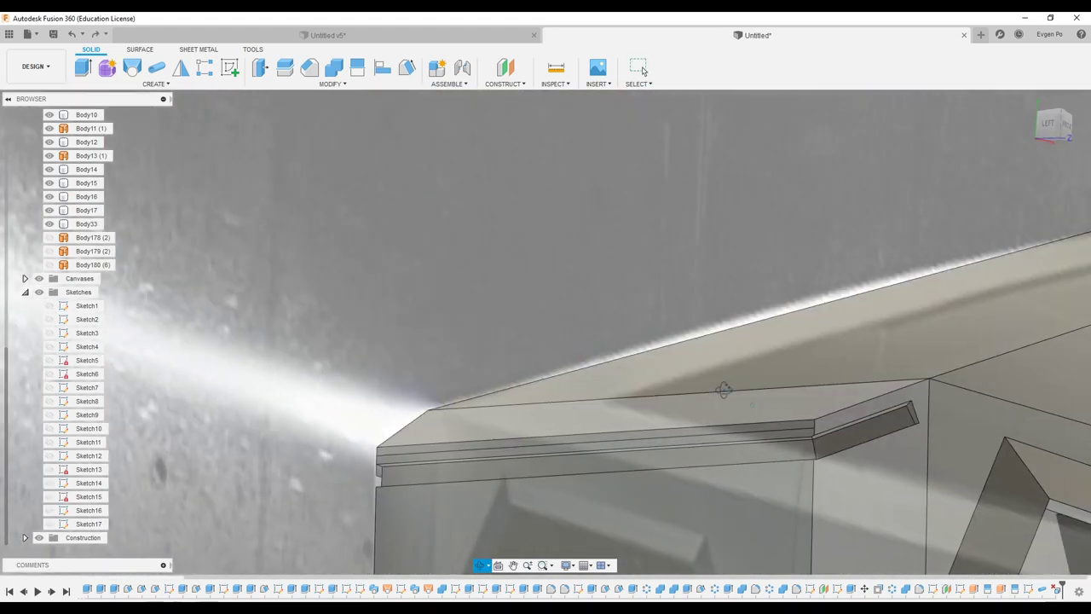
click(140, 49)
mouse_move(801, 439)
shift+middle_down()
mouse_move(807, 456)
mouse_move(687, 417)
mouse_move(978, 452)
mouse_move(978, 441)
mouse_move(812, 401)
mouse_move(800, 482)
mouse_move(762, 430)
mouse_move(824, 413)
shift+middle_up()
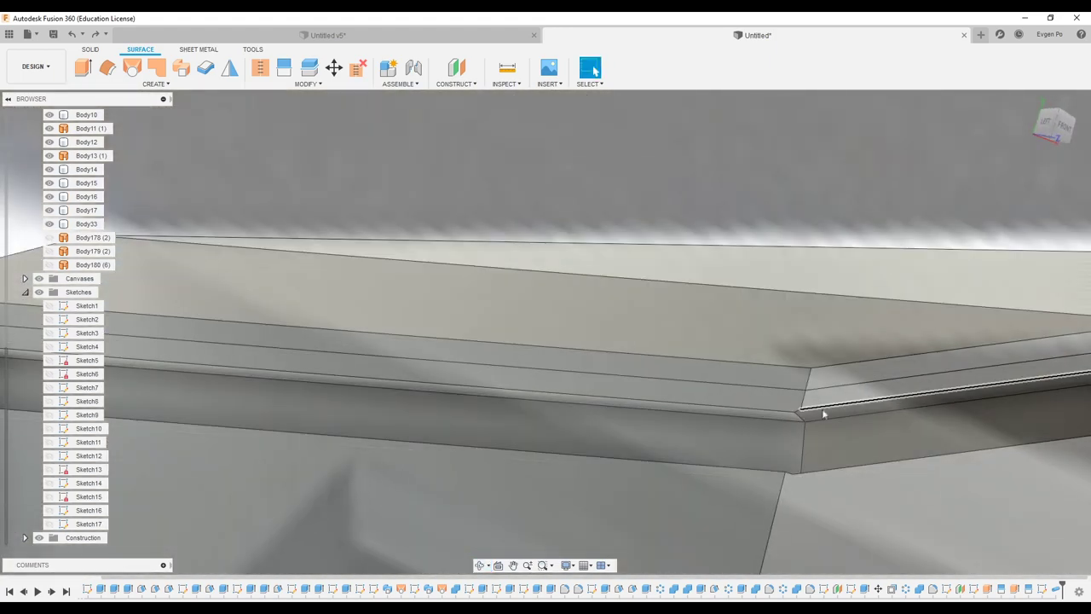
mouse_move(817, 407)
shift+middle_down()
mouse_move(699, 429)
mouse_move(804, 383)
mouse_move(840, 380)
mouse_move(801, 394)
shift+middle_up()
scroll(797, 401, up, 3)
scroll(814, 396, up, 3)
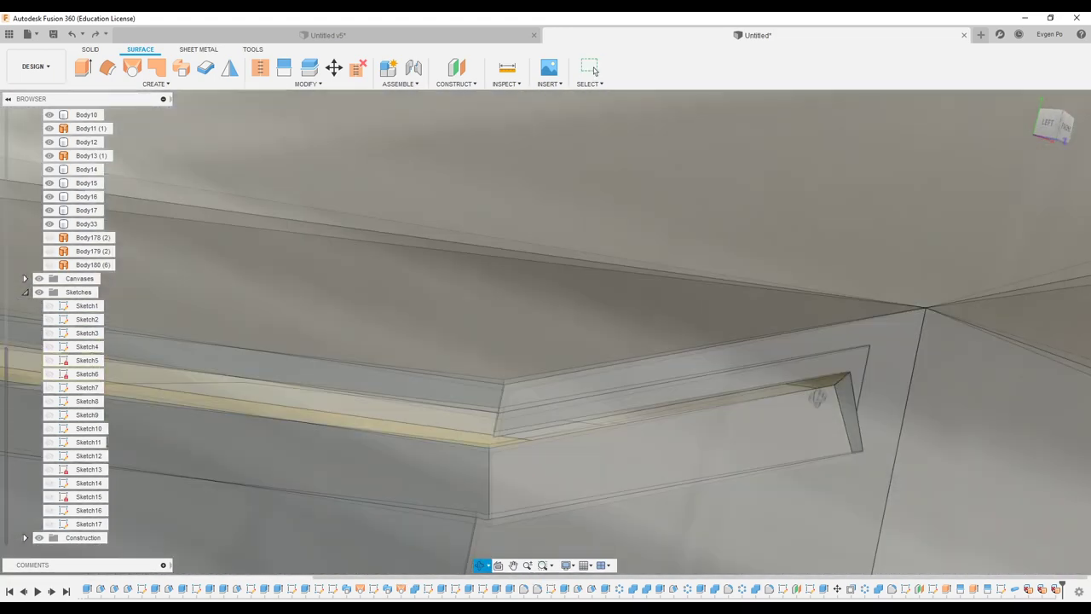
scroll(823, 395, up, 2)
mouse_move(824, 368)
shift+middle_down()
mouse_move(828, 376)
mouse_move(682, 319)
mouse_move(636, 402)
mouse_move(656, 373)
shift+middle_up()
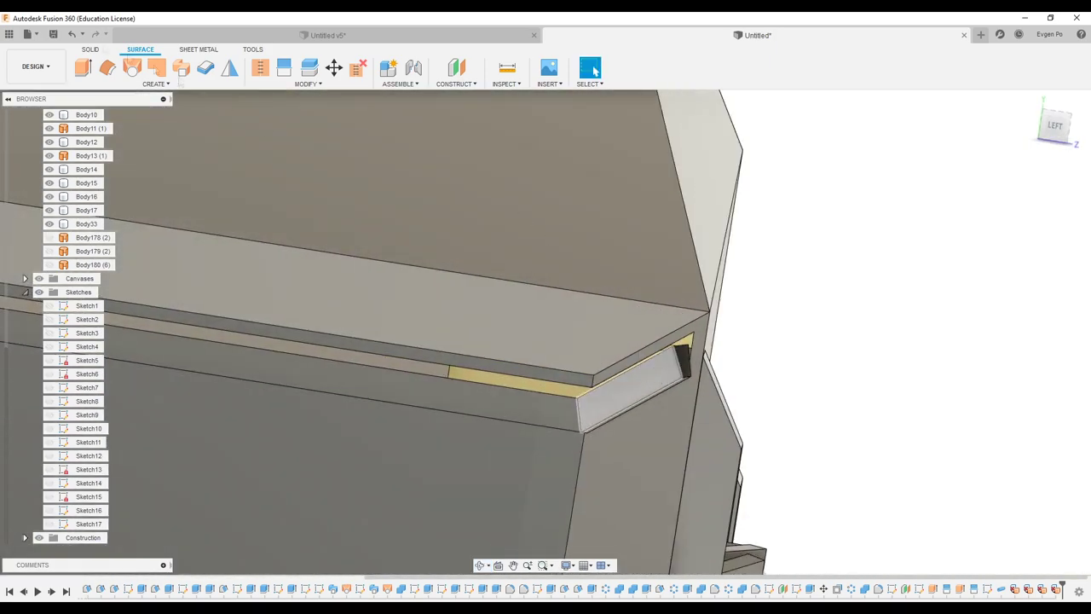
click(72, 35)
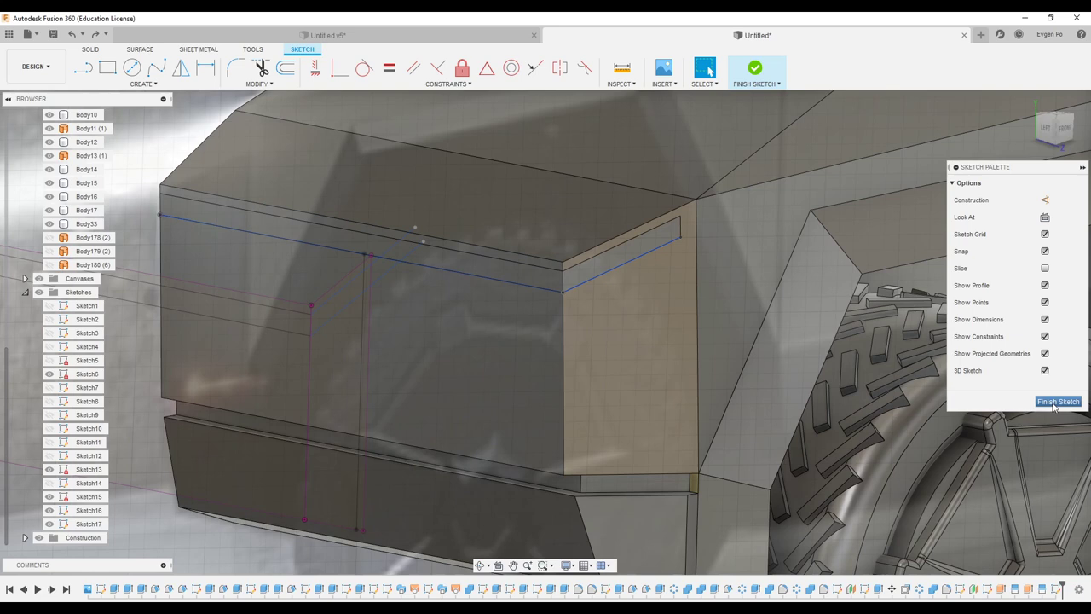
click(1057, 402)
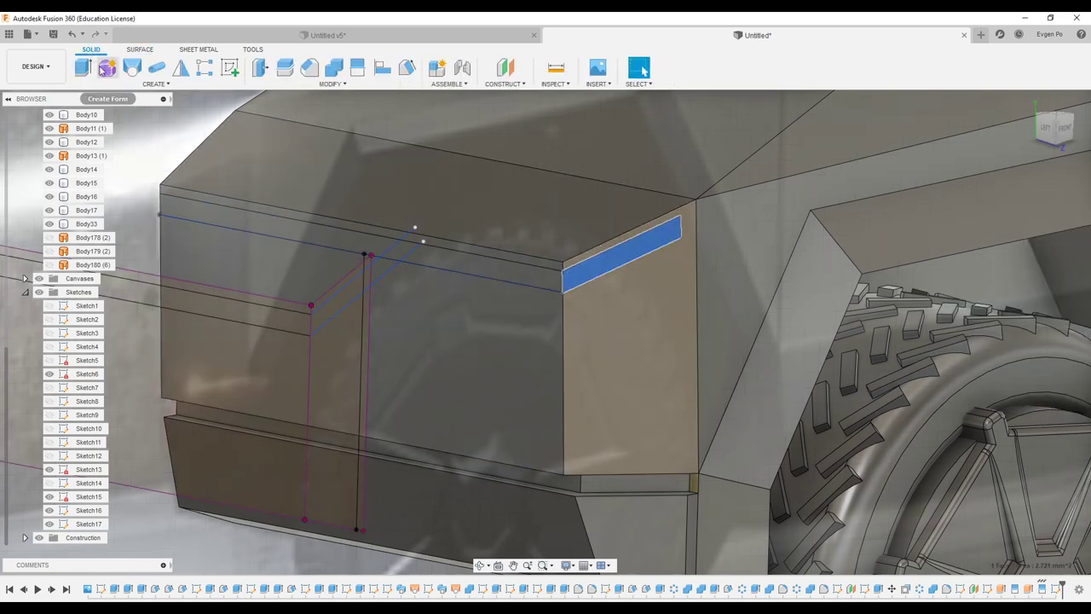
key(Escape)
text(-0.5)
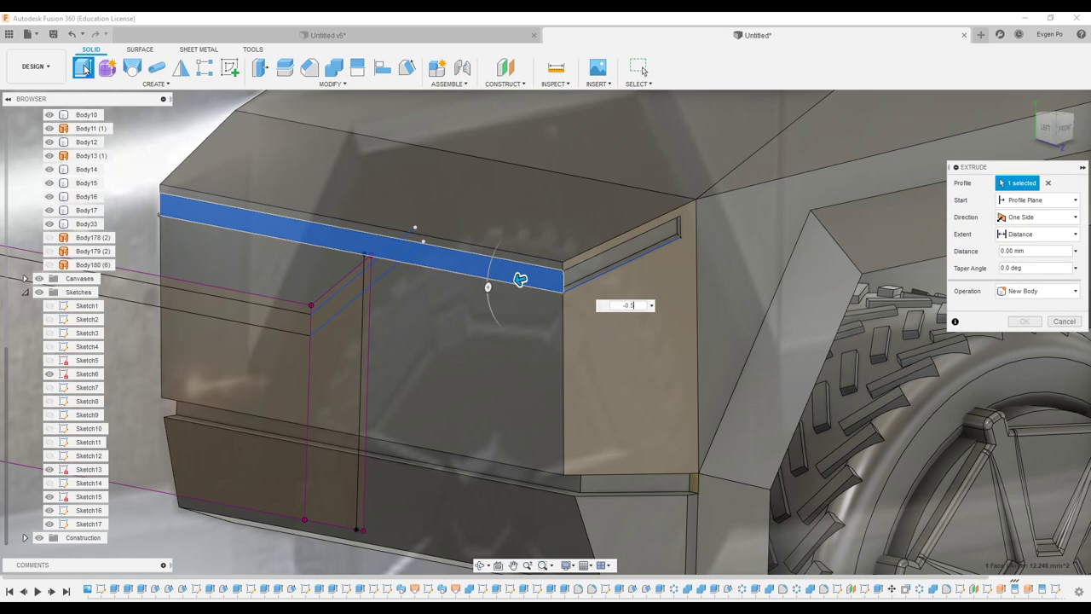
key(Return)
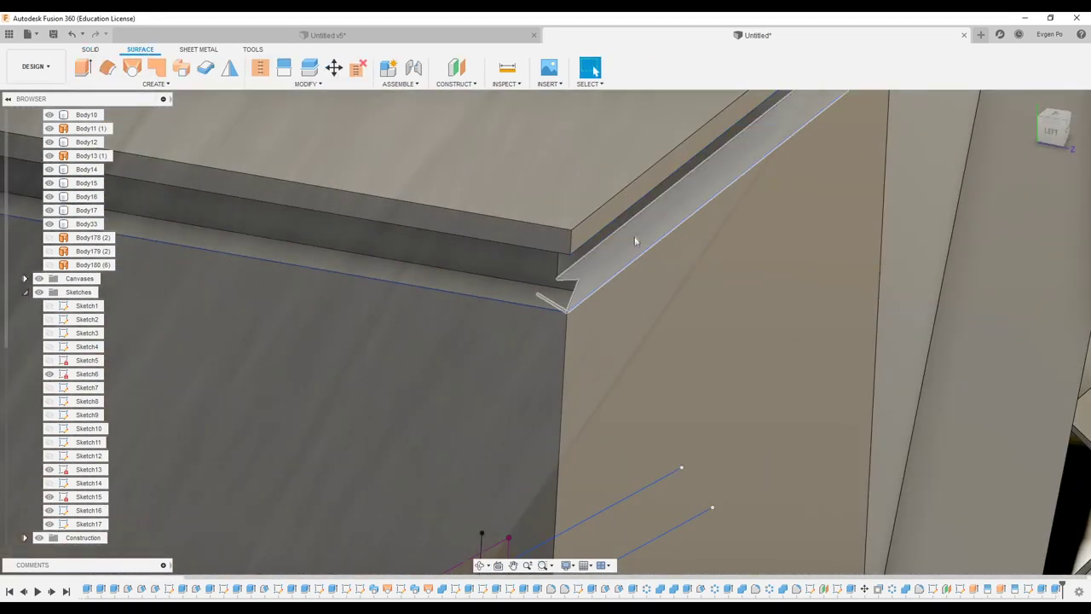
key(ctrl+z)
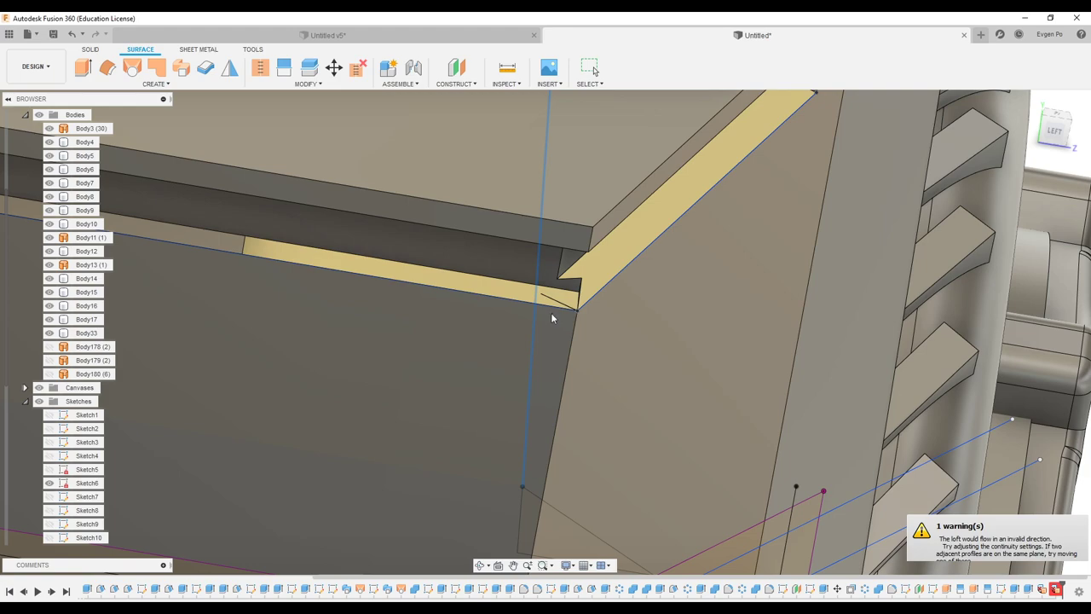
scroll(614, 294, up, 3)
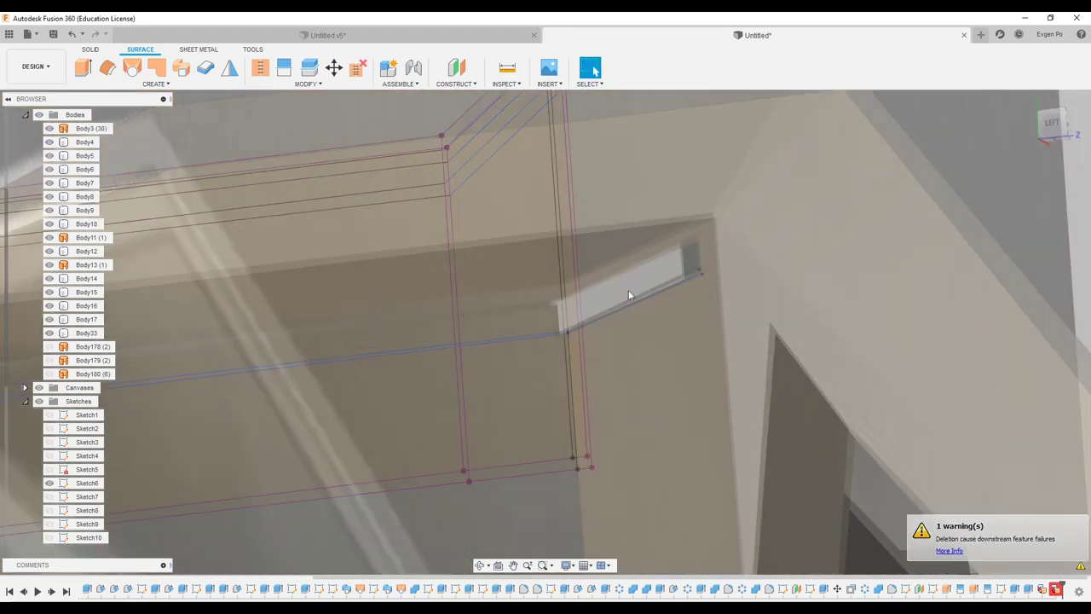
scroll(618, 328, up, 3)
scroll(601, 354, up, 3)
scroll(590, 351, up, 3)
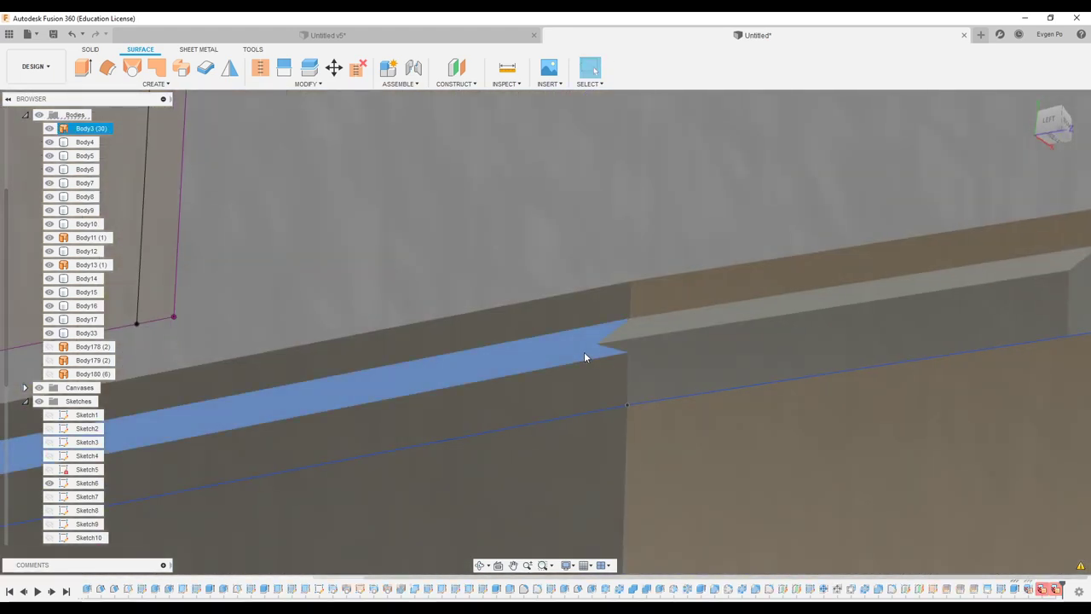
scroll(603, 345, up, 3)
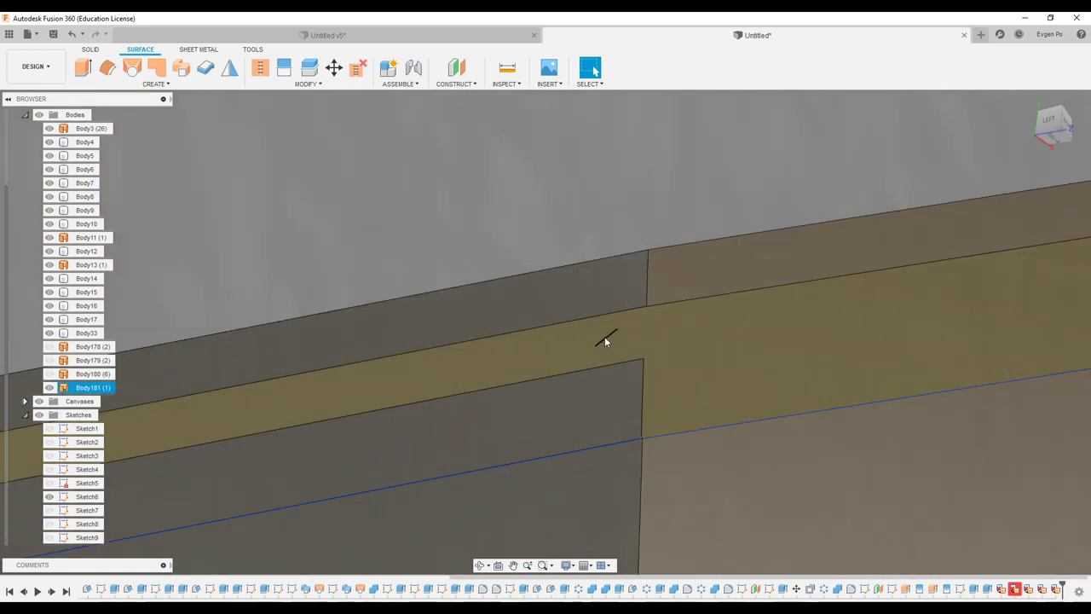
scroll(605, 338, up, 3)
scroll(608, 340, up, 3)
scroll(610, 339, up, 2)
- Show Body180 again and remove the stray surface patch near the front flap
click(612, 337)
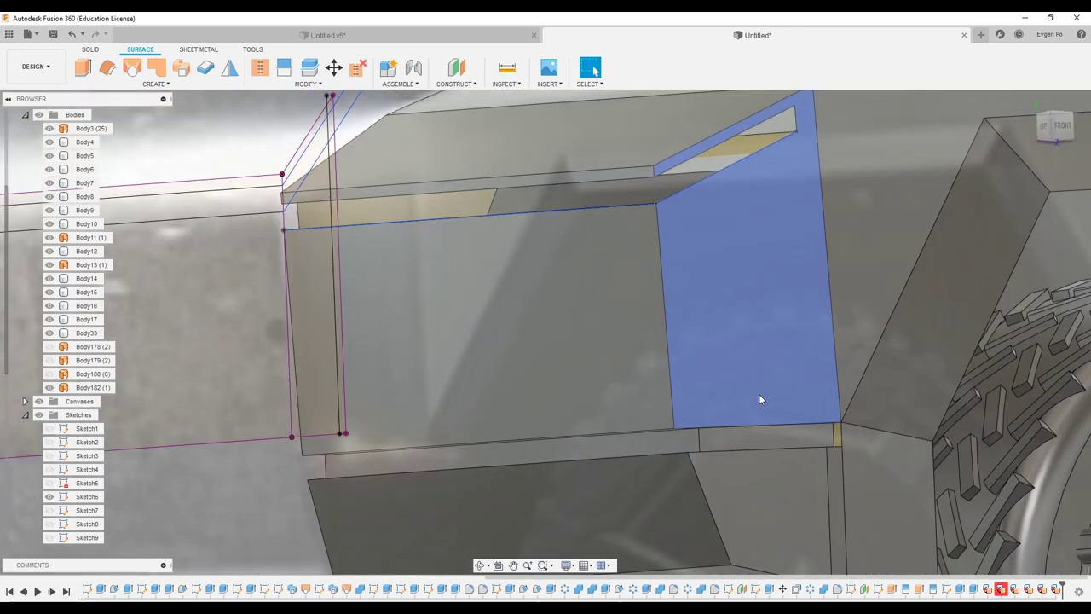
click(760, 399)
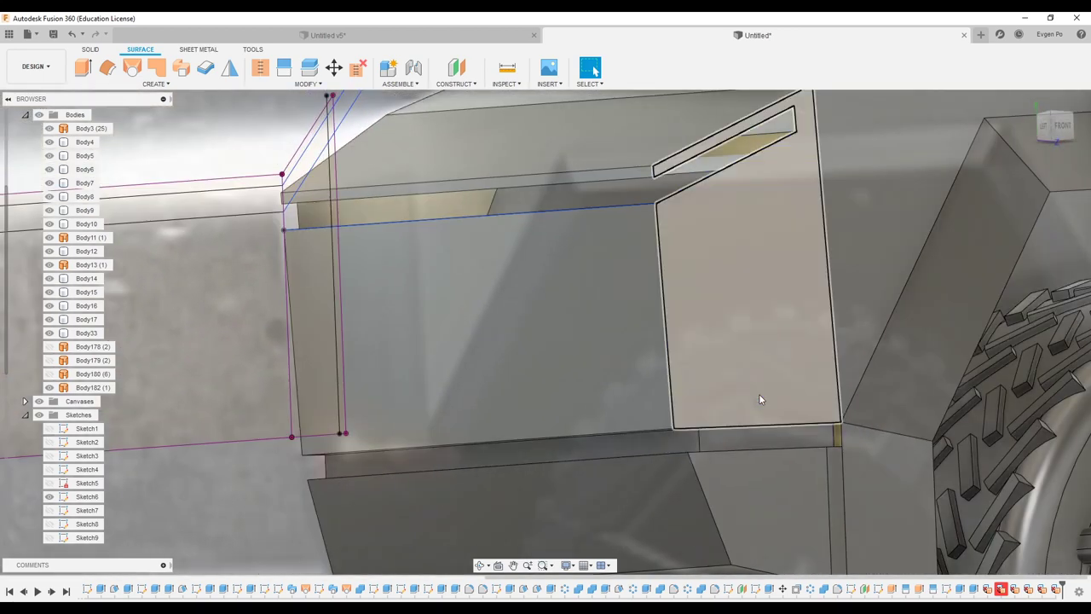
click(49, 373)
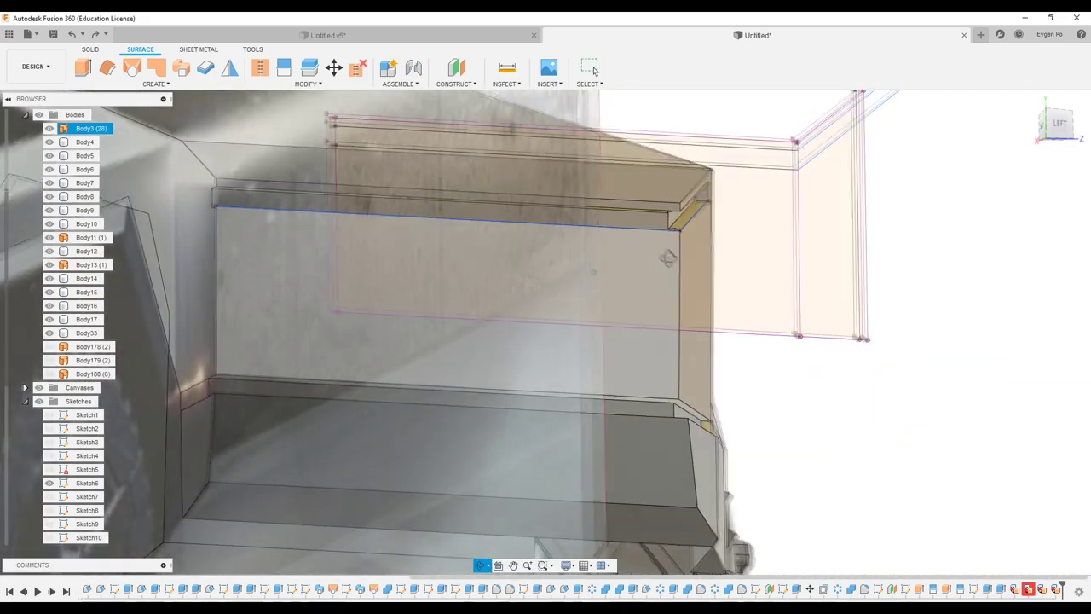
shift+middle_drag(667, 258, 559, 266)
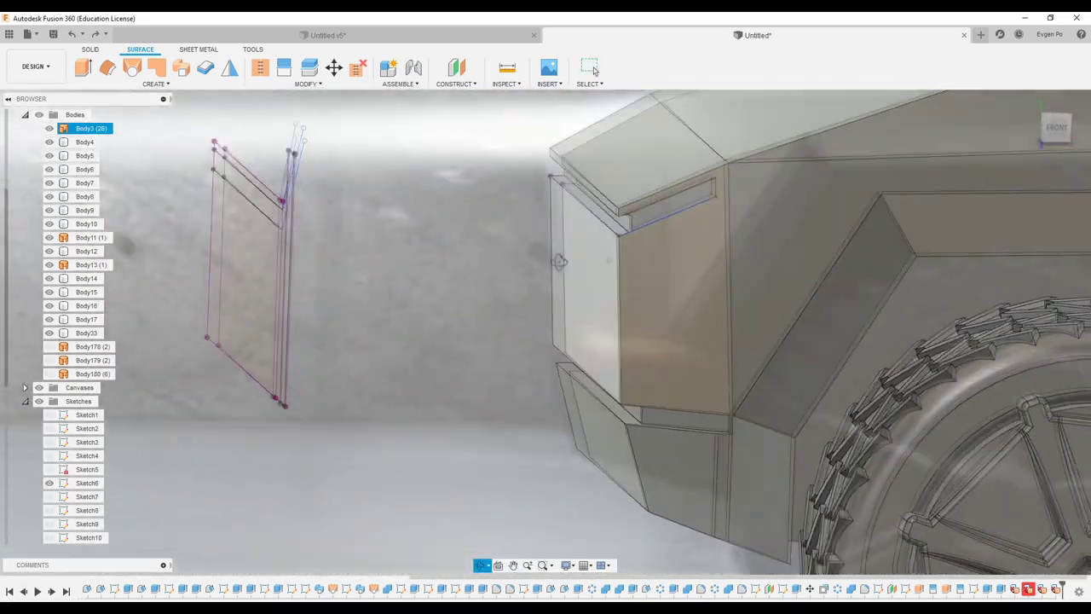
key(ctrl+z)
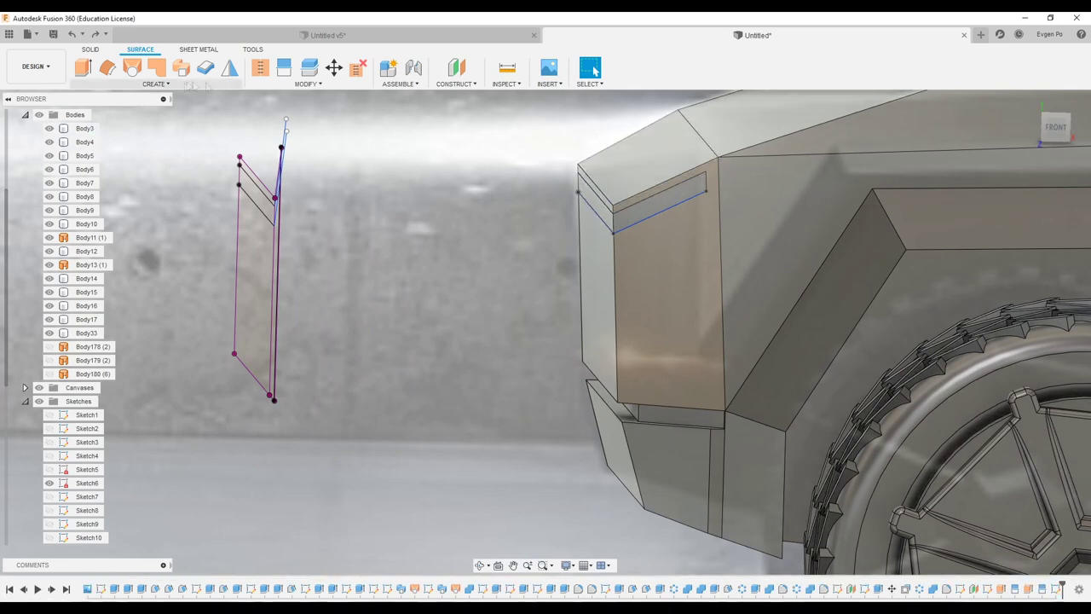
scroll(735, 244, up, 5)
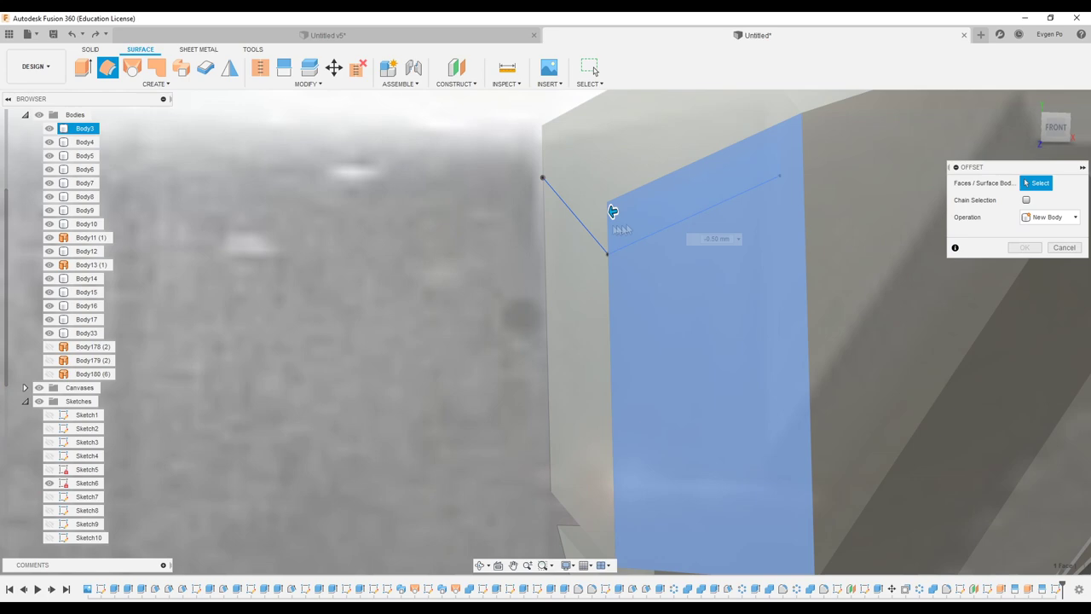
- Offset the top groove strip face into a new body with Chain Selection off
click(665, 256)
click(597, 224)
click(1058, 264)
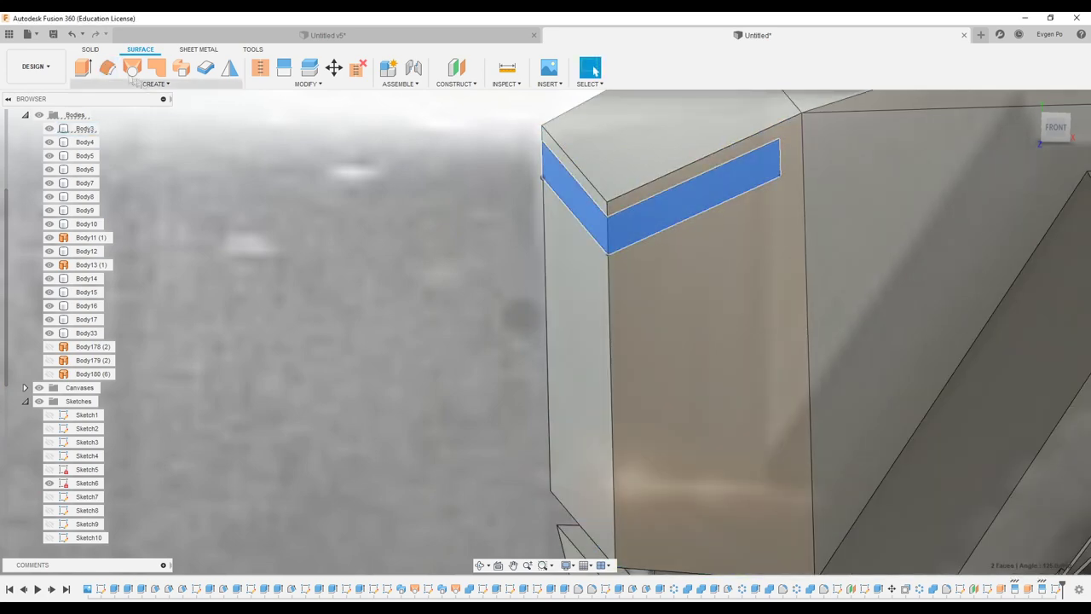
key(Return)
click(1073, 184)
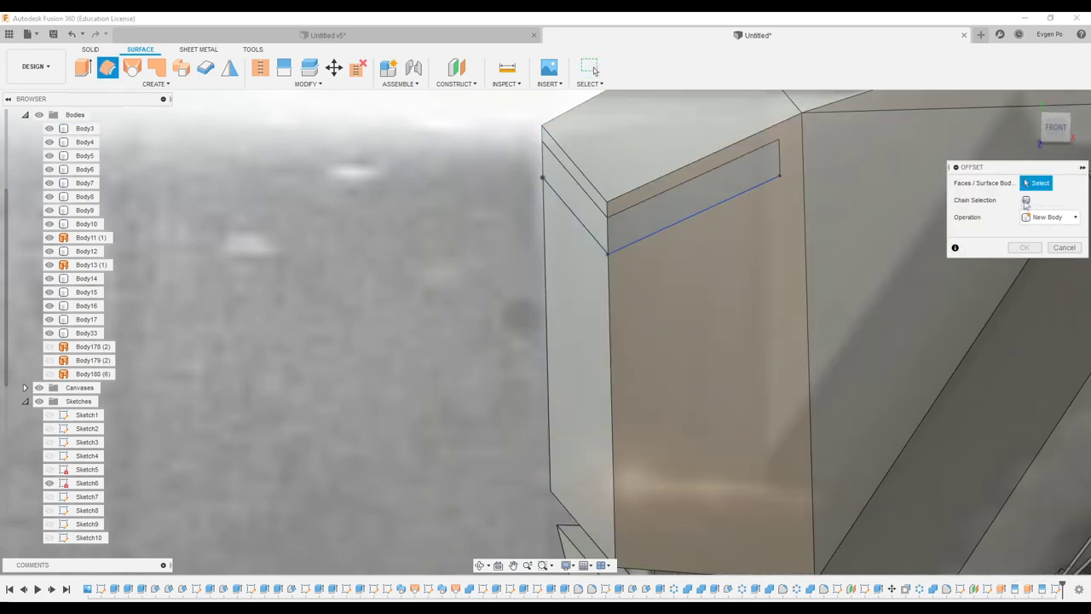
click(1027, 200)
click(701, 197)
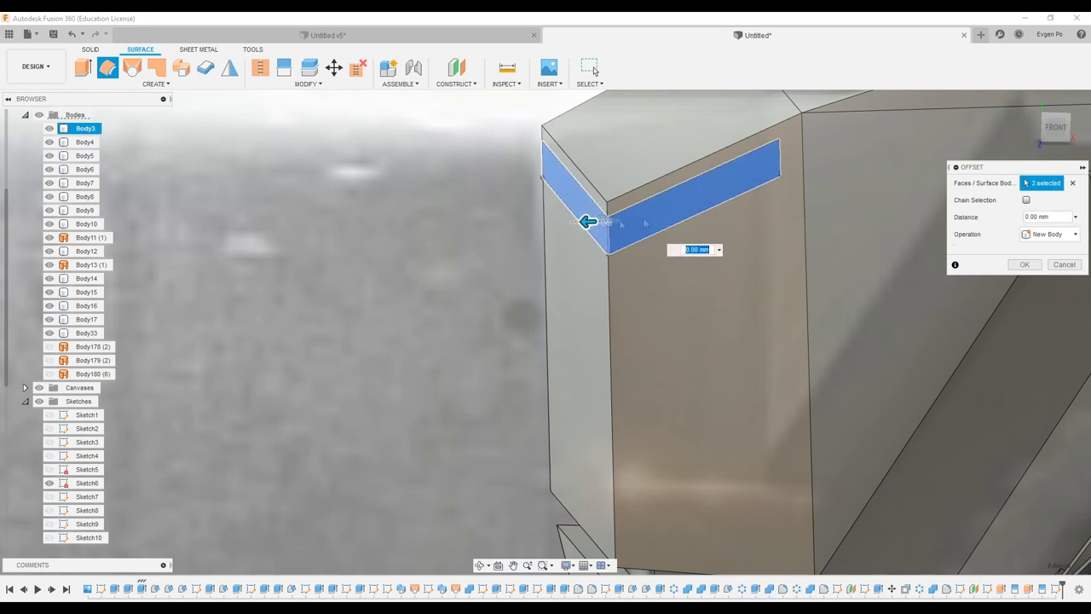
click(1024, 265)
- Move the new Body181 strip 0.50 mm along X into the groove
right_click(84, 389)
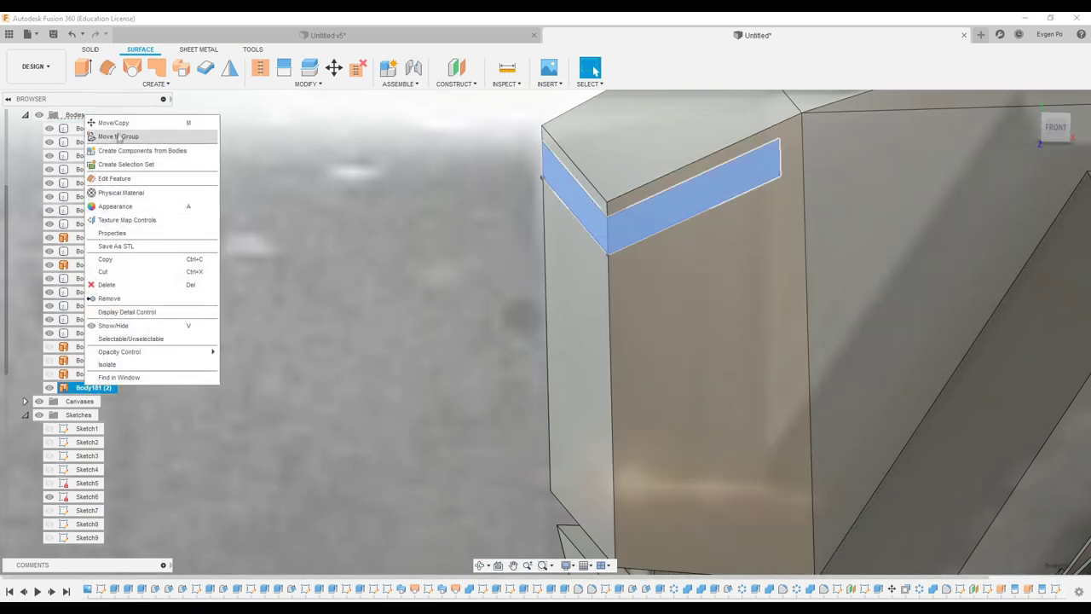
click(122, 125)
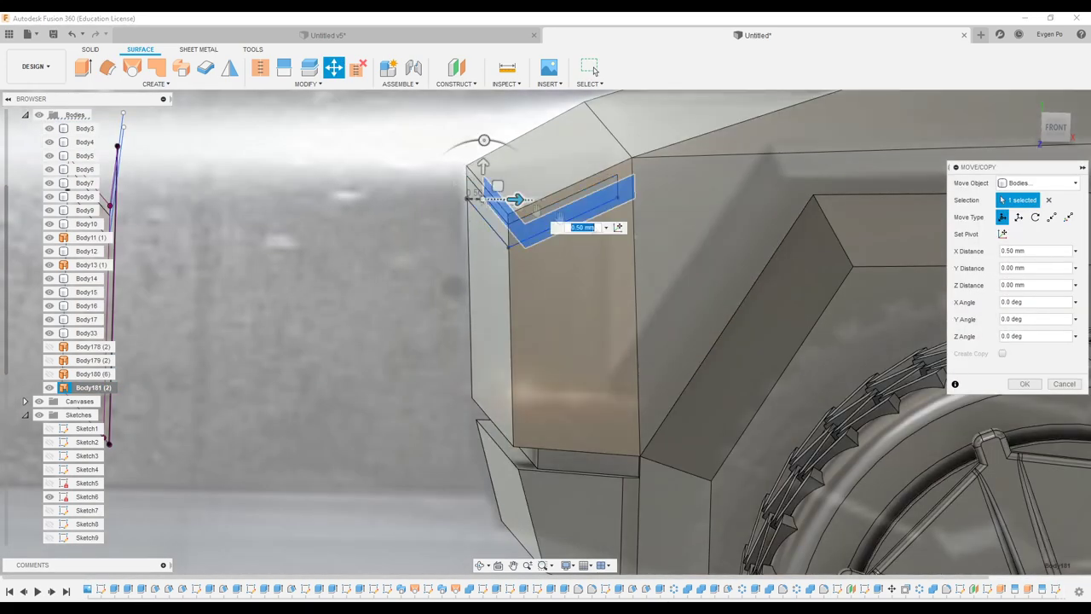
click(1025, 384)
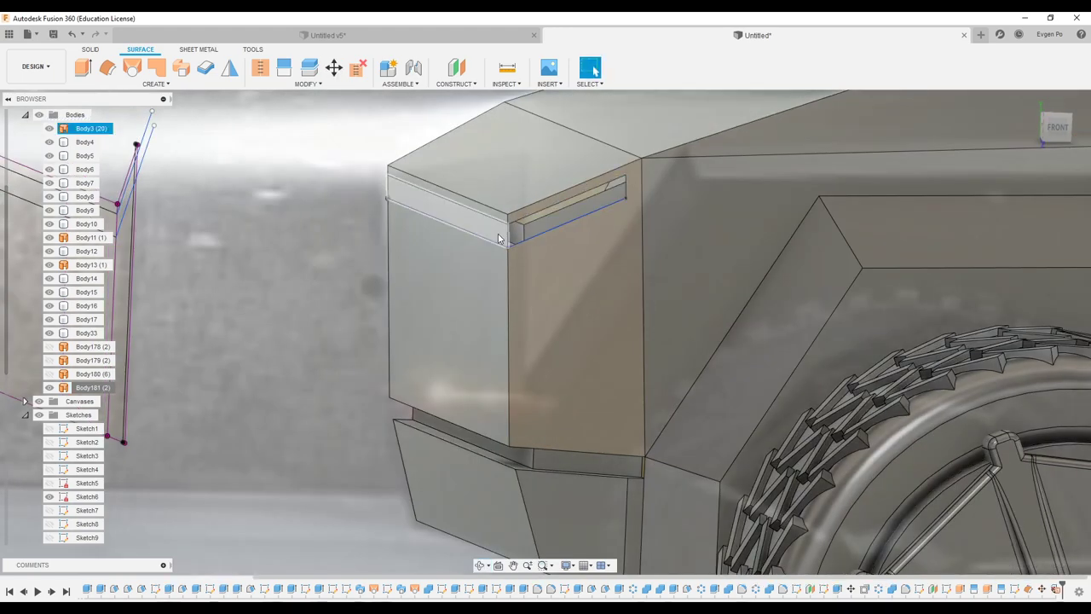
scroll(500, 230, up, 5)
scroll(499, 196, up, 5)
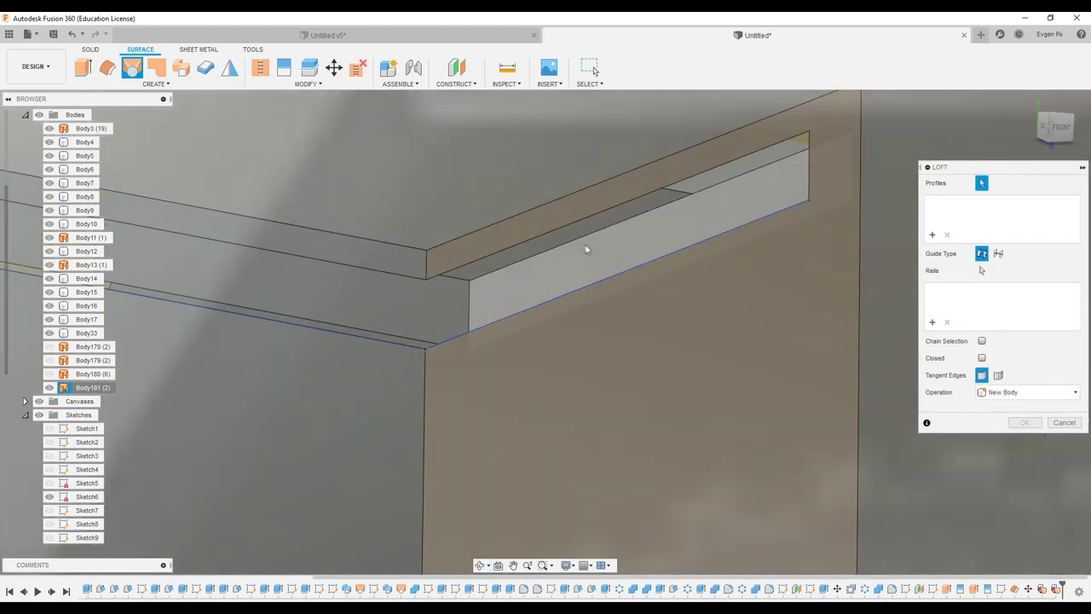
- Loft a two-profile strip between the top-edge groove edges, discarding the extra profiles
click(571, 247)
click(447, 303)
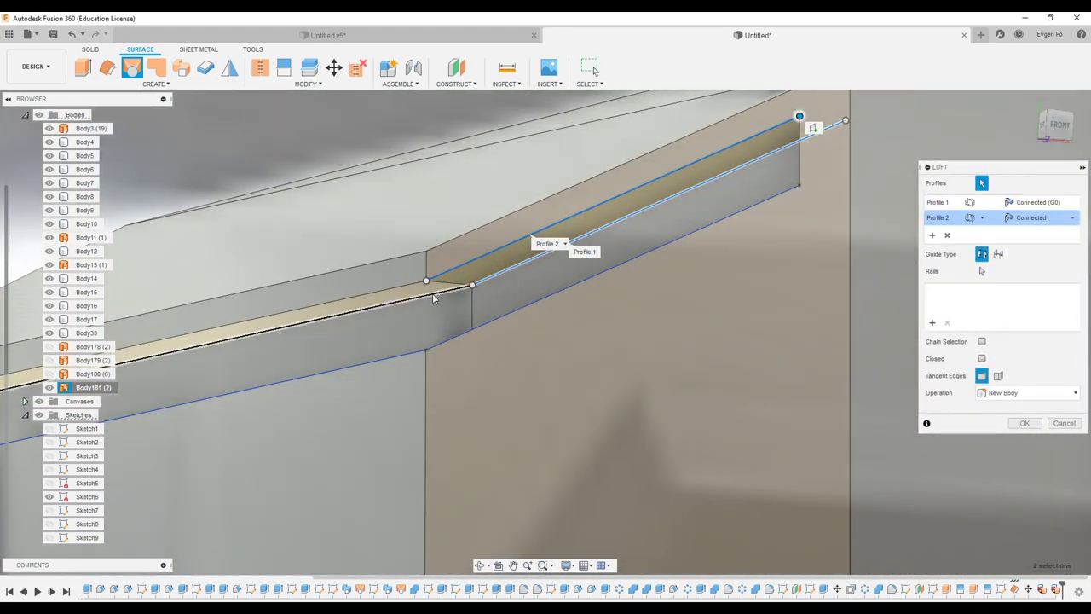
click(426, 290)
click(947, 267)
click(947, 251)
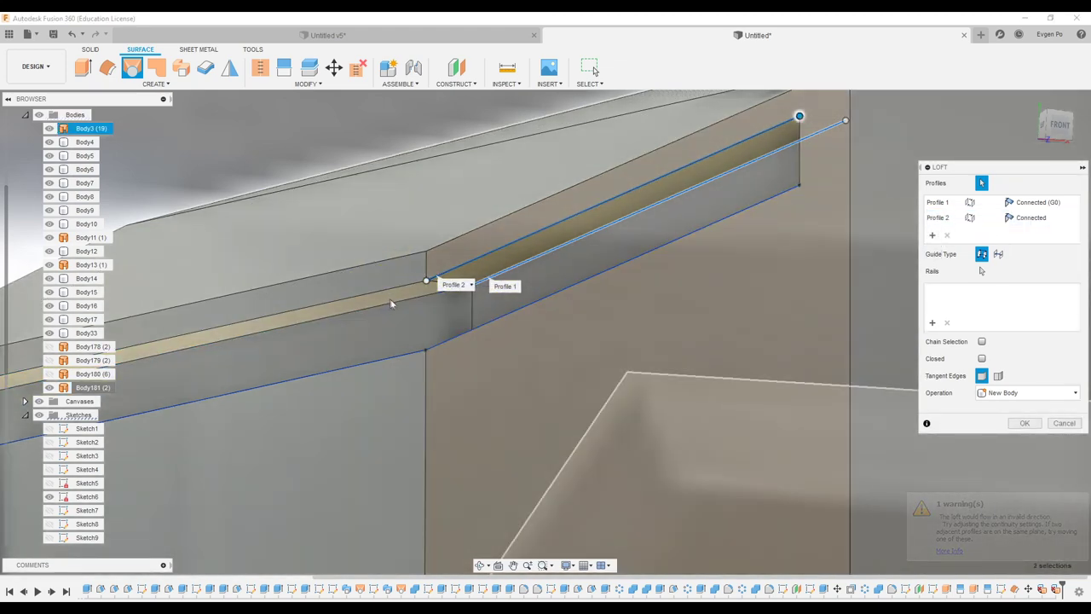
click(391, 294)
click(391, 294)
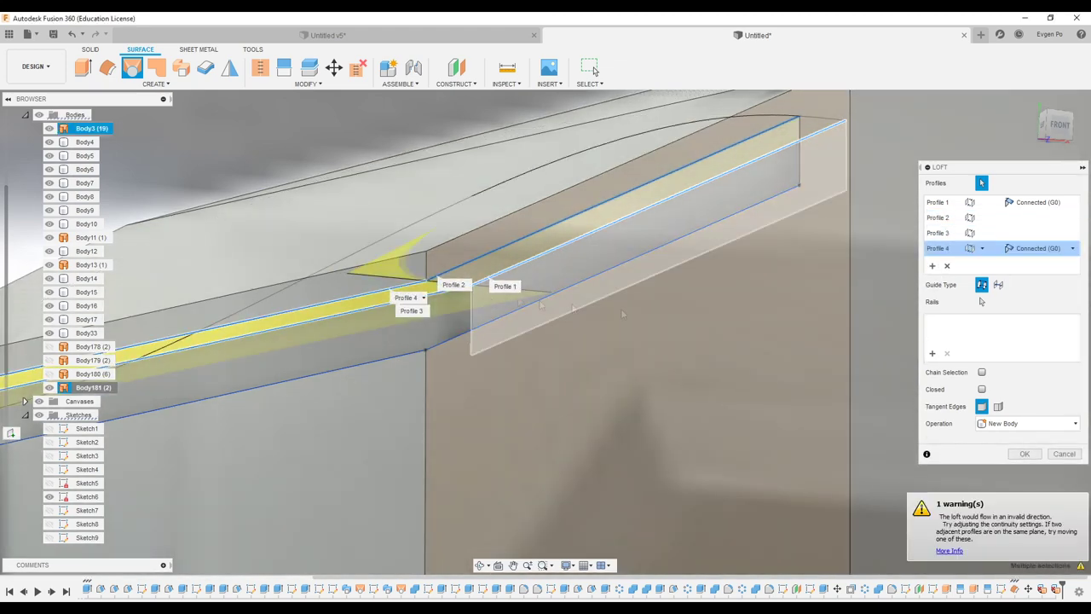
click(948, 266)
click(946, 251)
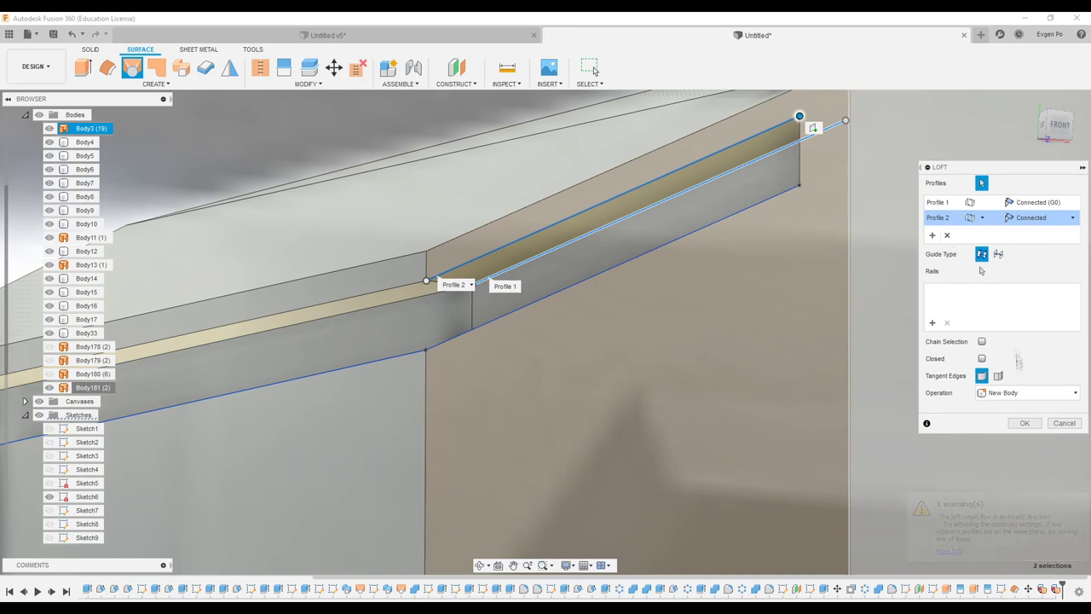
click(1025, 423)
- Loft a second groove strip, creating Body183
click(130, 69)
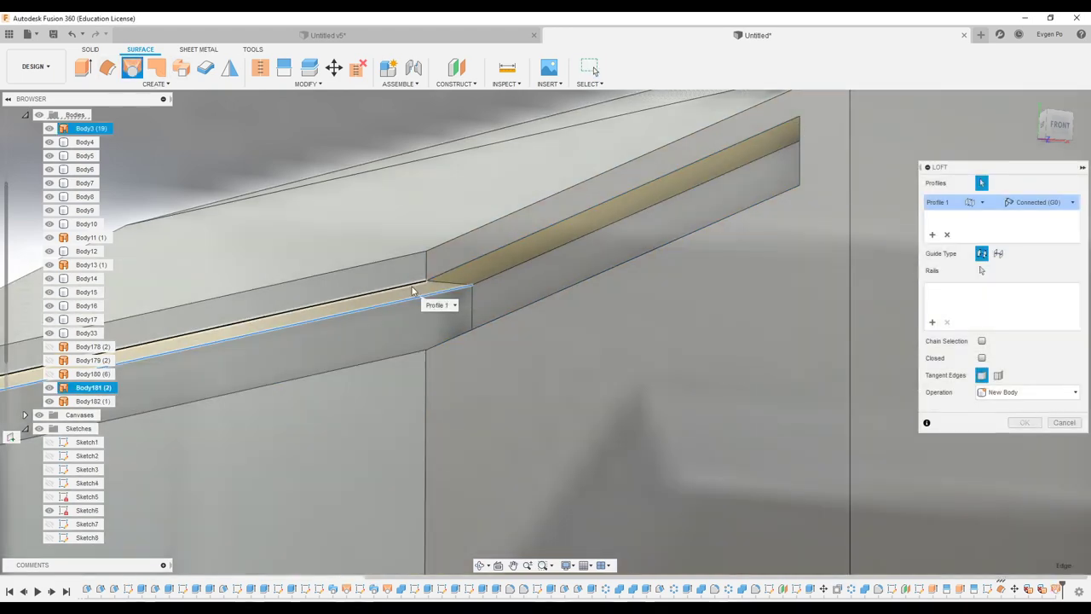
click(411, 291)
key(Return)
shift+middle_drag(665, 290, 479, 212)
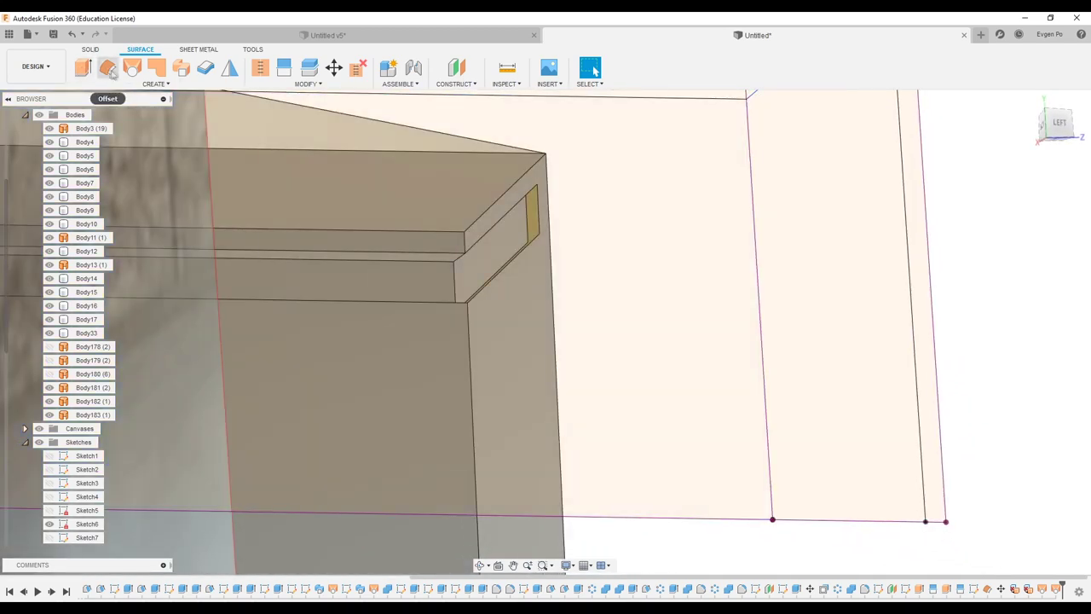
- Loft another strip from the groove edges to the yellow face
click(133, 69)
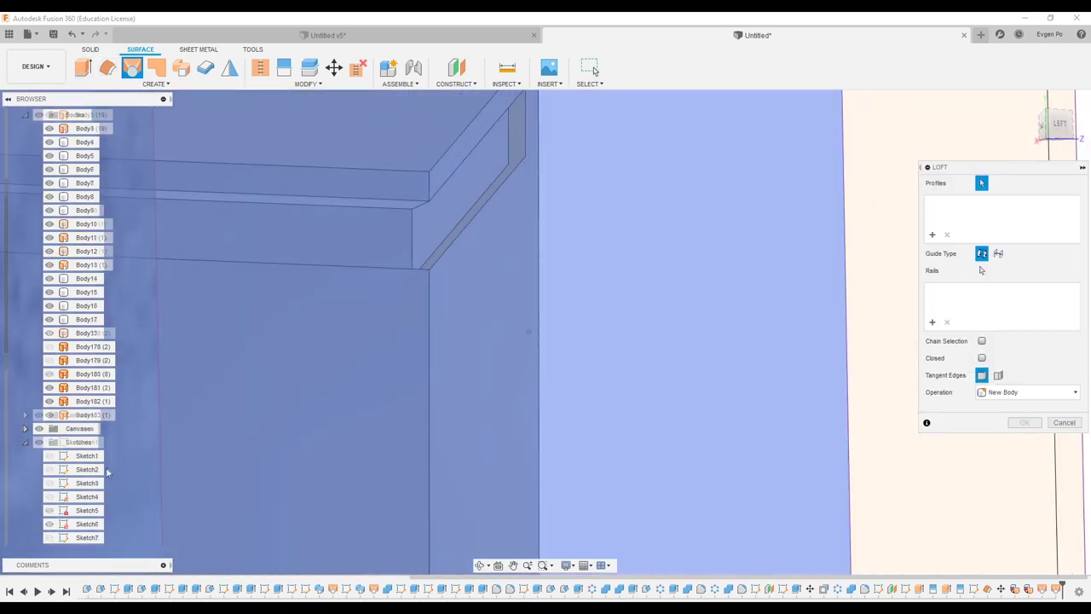
scroll(94, 478, down, 5)
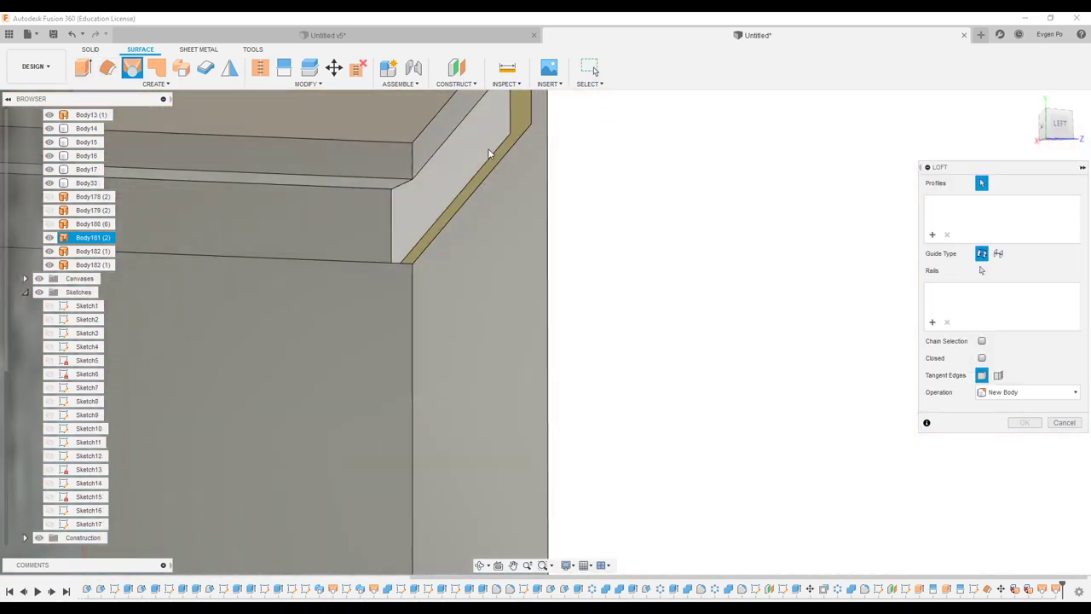
click(423, 276)
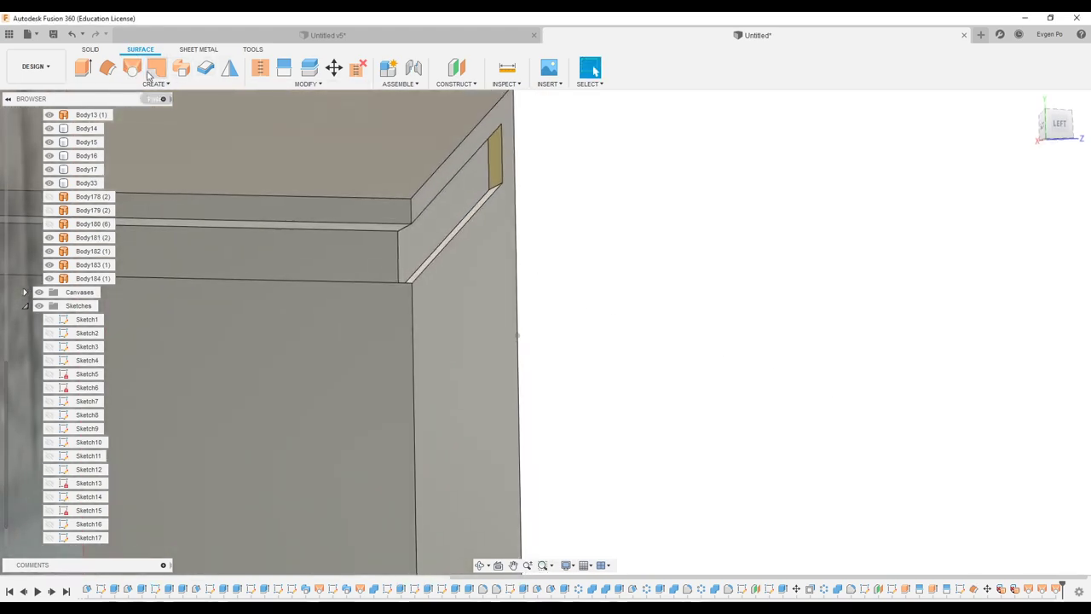
click(491, 157)
click(1025, 422)
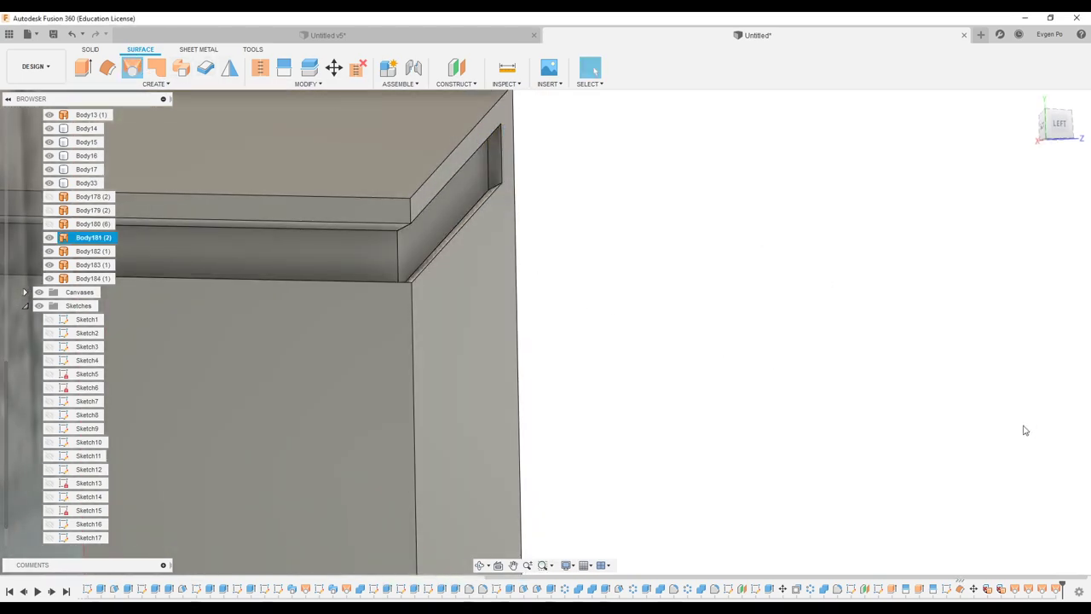
- Loft the front-corner gap strip as Body186, then window-select the truck body pieces
shift+middle_drag(1023, 429, 158, 72)
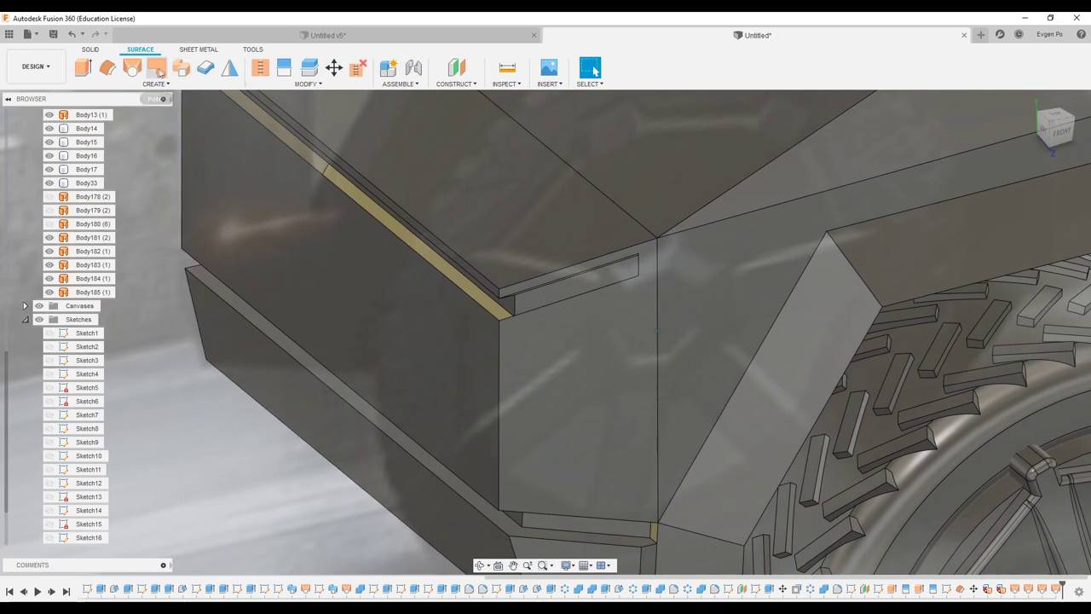
click(156, 68)
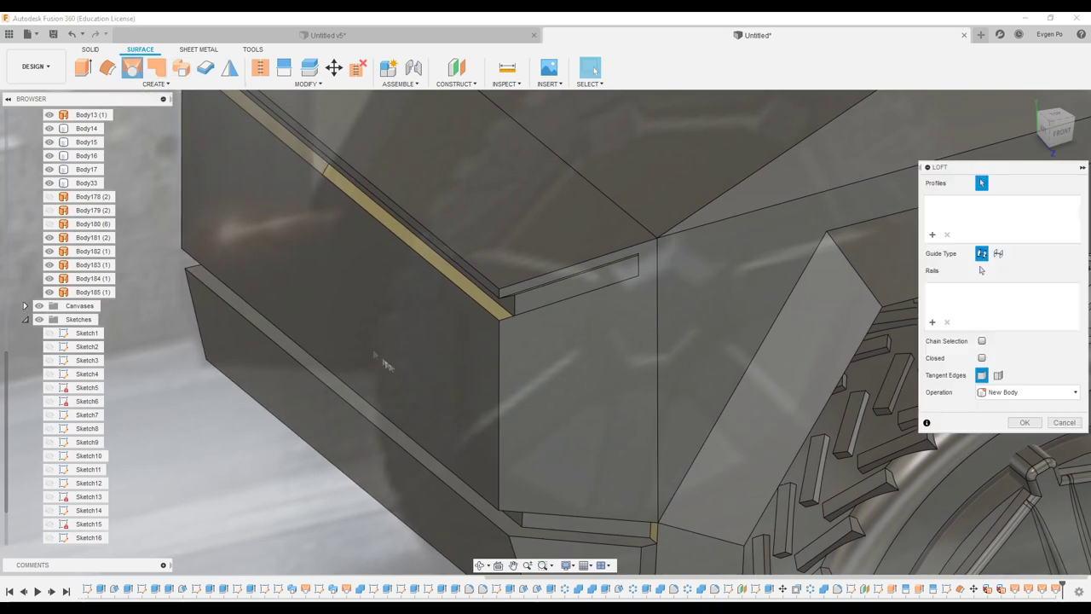
scroll(475, 295, up, 2)
scroll(475, 295, up, 2)
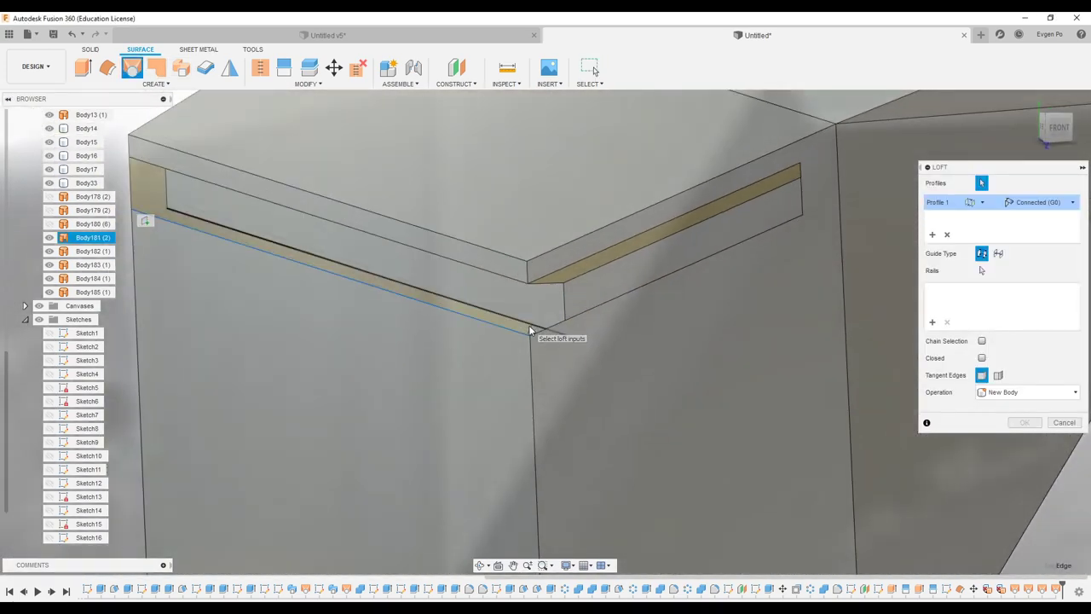
click(538, 329)
click(1025, 423)
mouse_move(1027, 421)
shift+middle_down()
mouse_move(779, 354)
mouse_move(833, 534)
shift+middle_up()
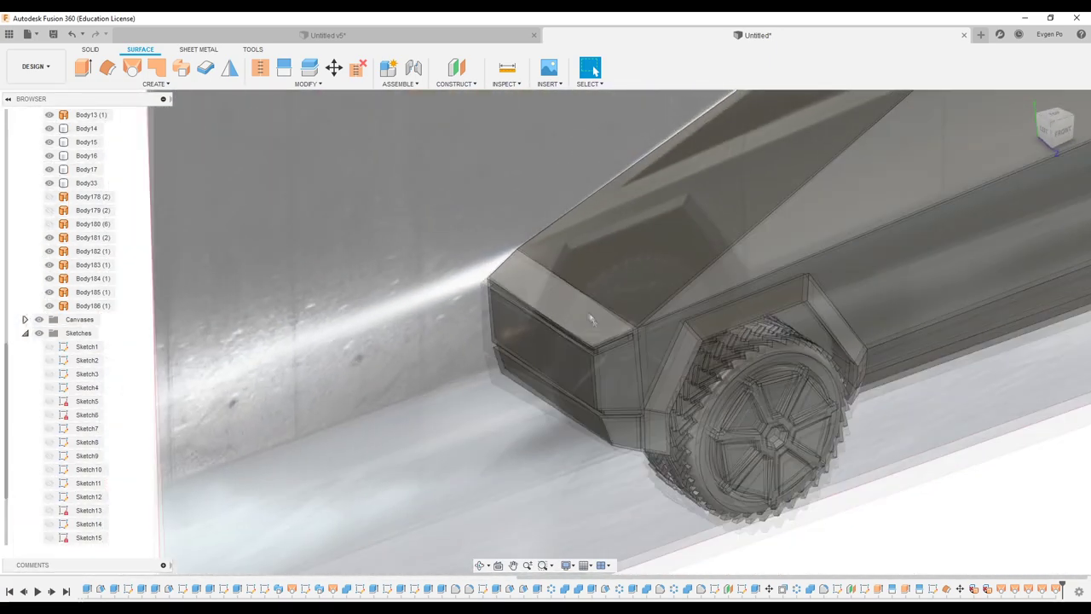
drag(833, 534, 346, 220)
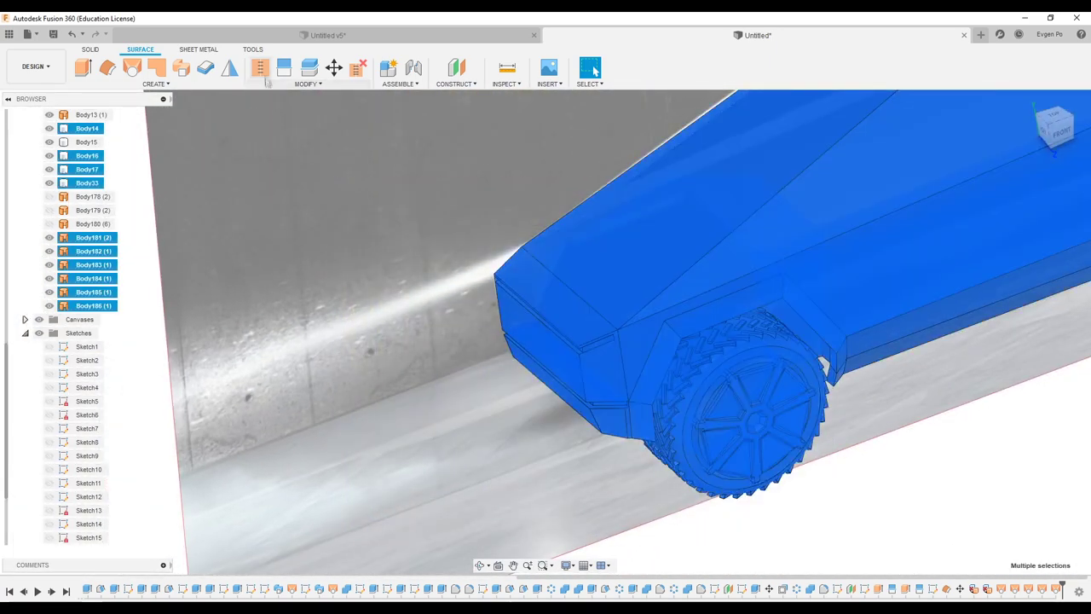